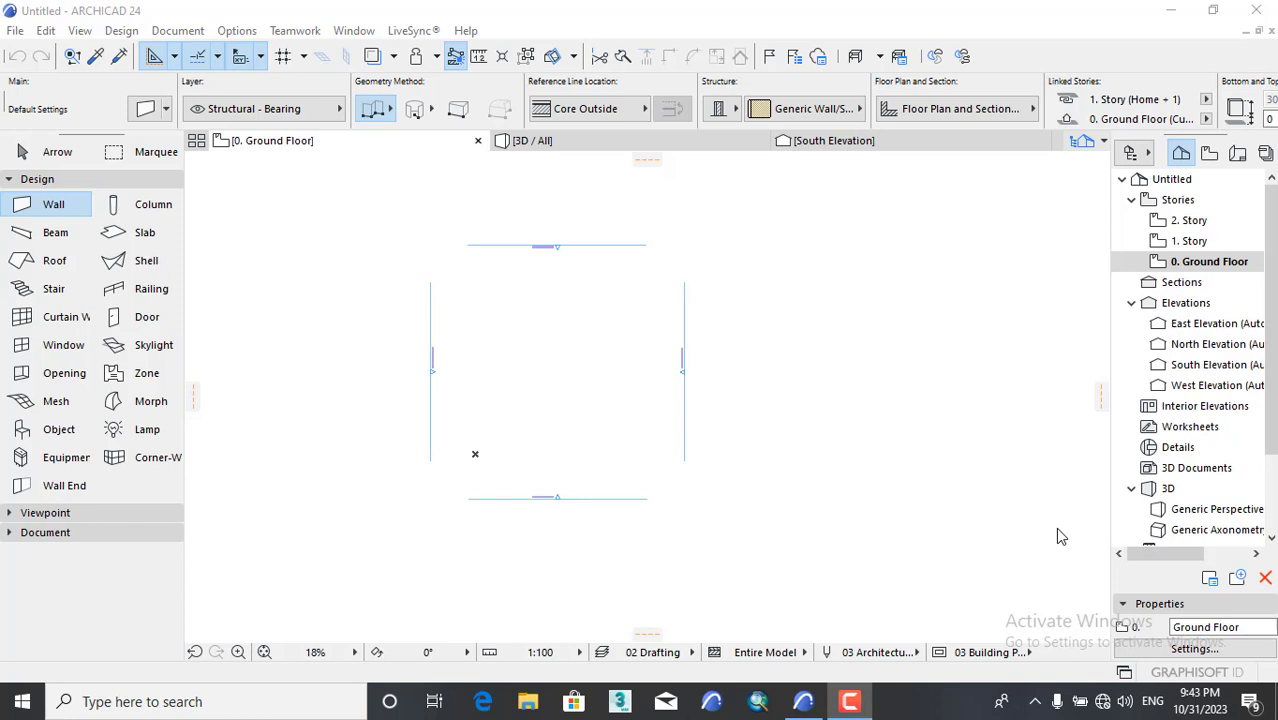
Set the project's working length unit to centimeter.
{"action": "left_click", "coordinate": [236, 31]}
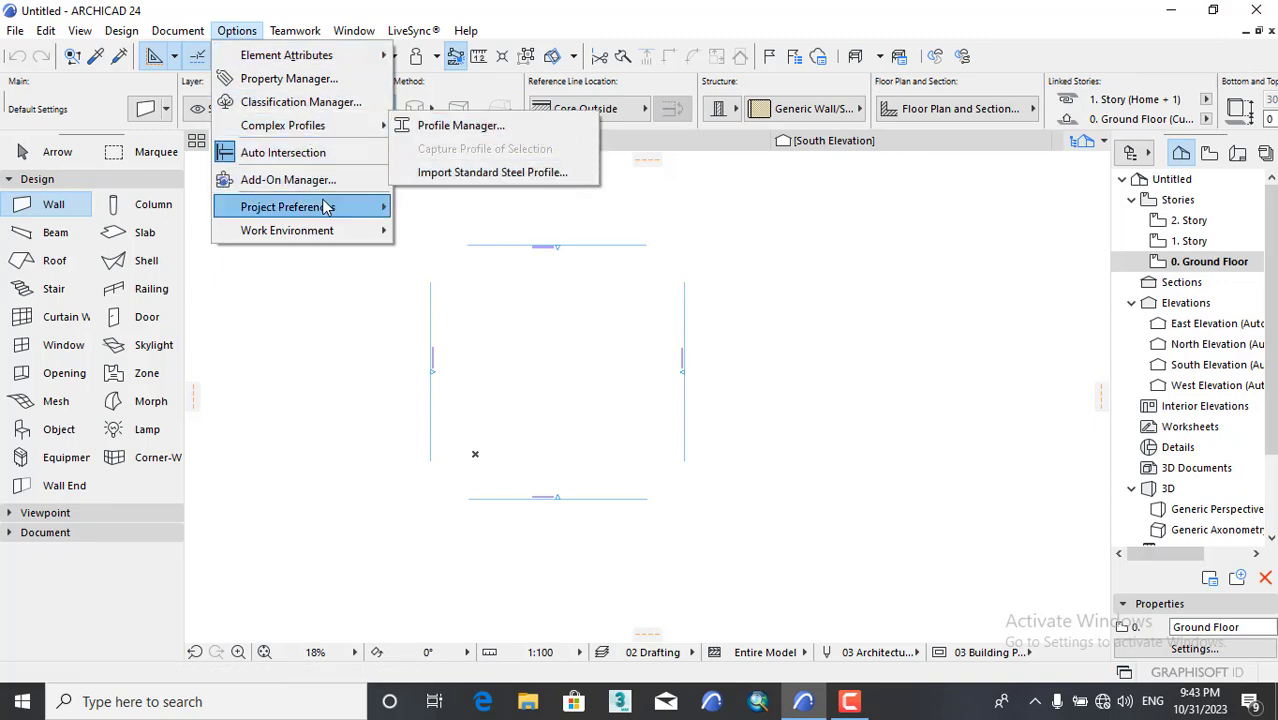
{"action": "mouse_move", "coordinate": [345, 207]}
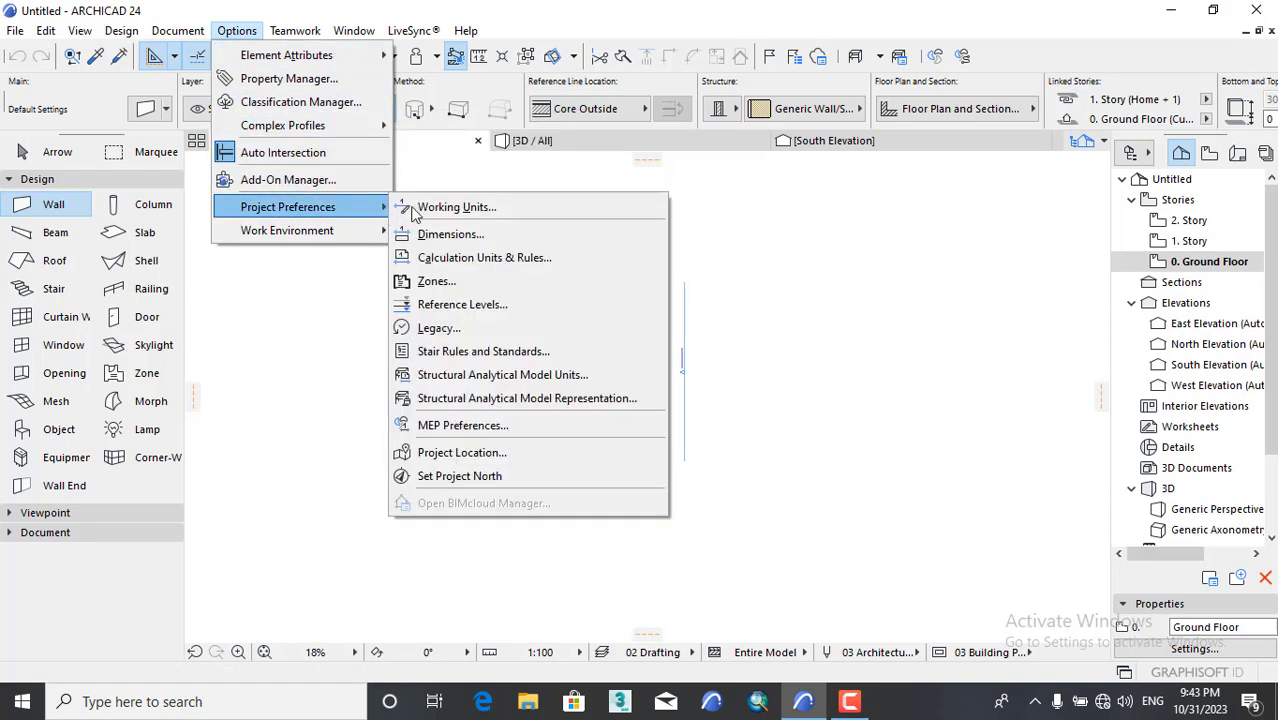
{"action": "left_click", "coordinate": [455, 207]}
{"action": "left_click", "coordinate": [733, 112]}
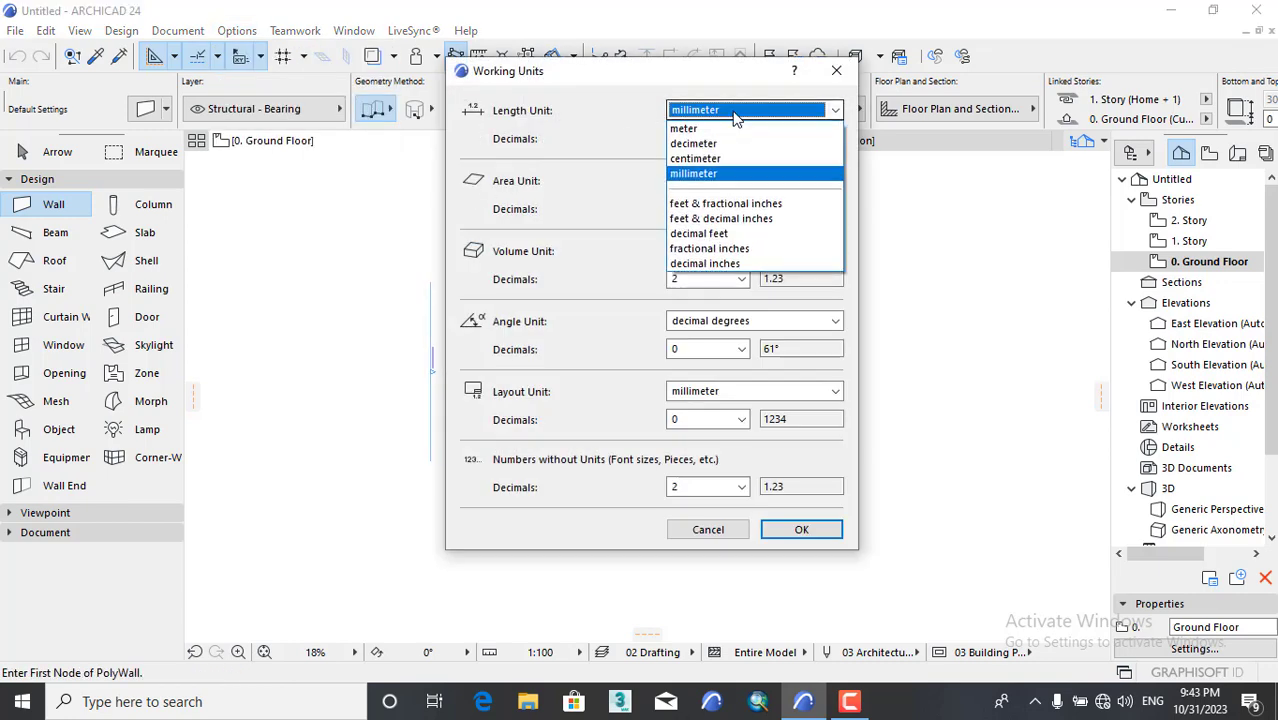
{"action": "left_click", "coordinate": [705, 158]}
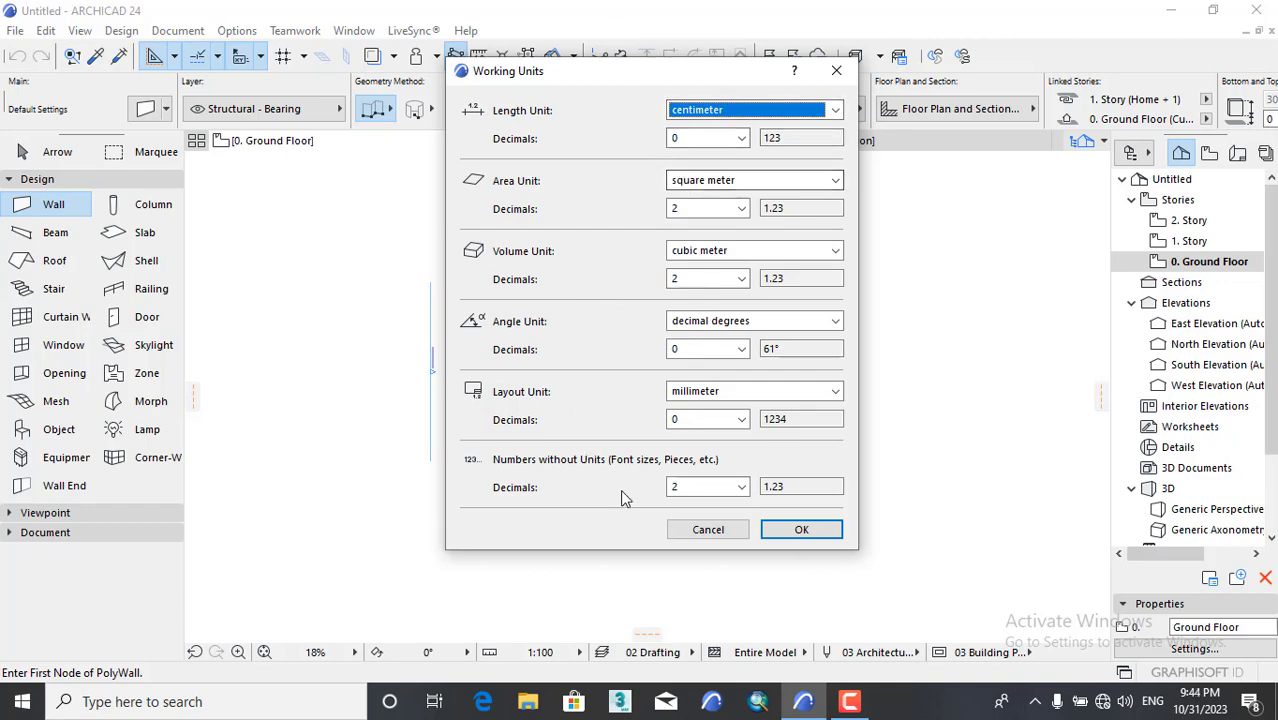
{"action": "left_click", "coordinate": [786, 532]}
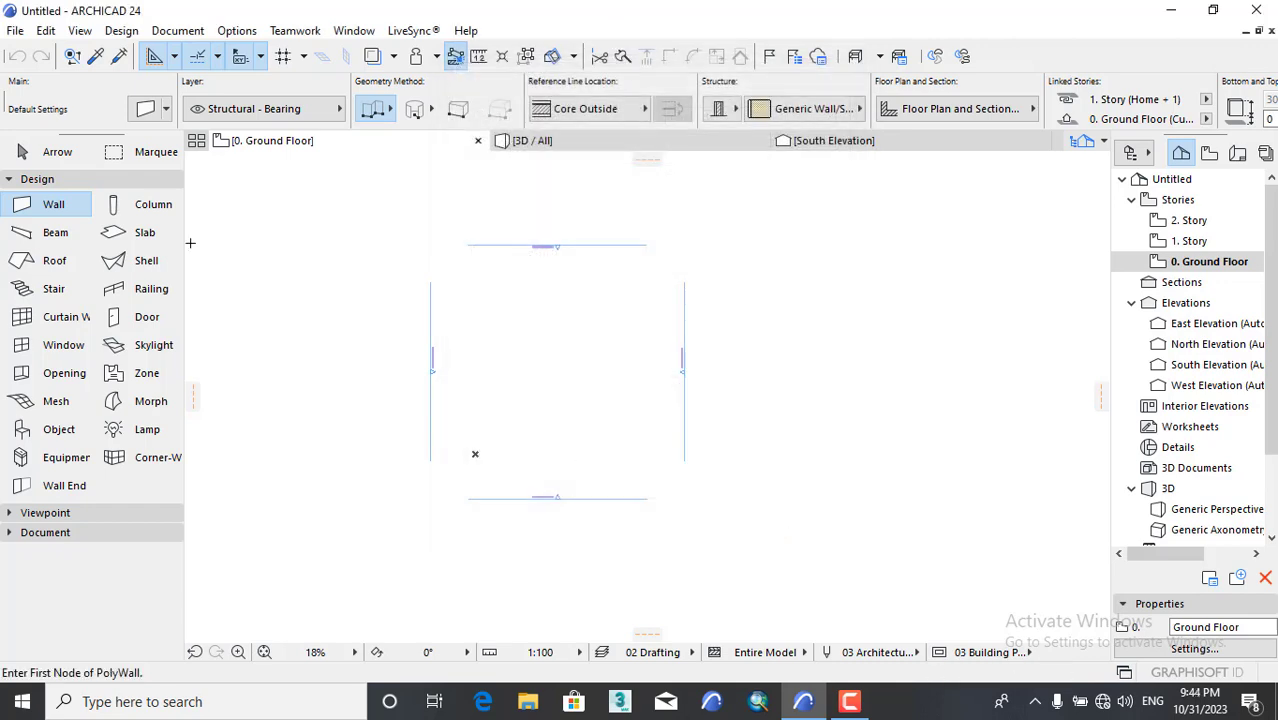
Insert two additional stories above story 2 in the story settings.
{"action": "scroll", "coordinate": [620, 310], "scroll_direction": "up", "scroll_amount": 2}
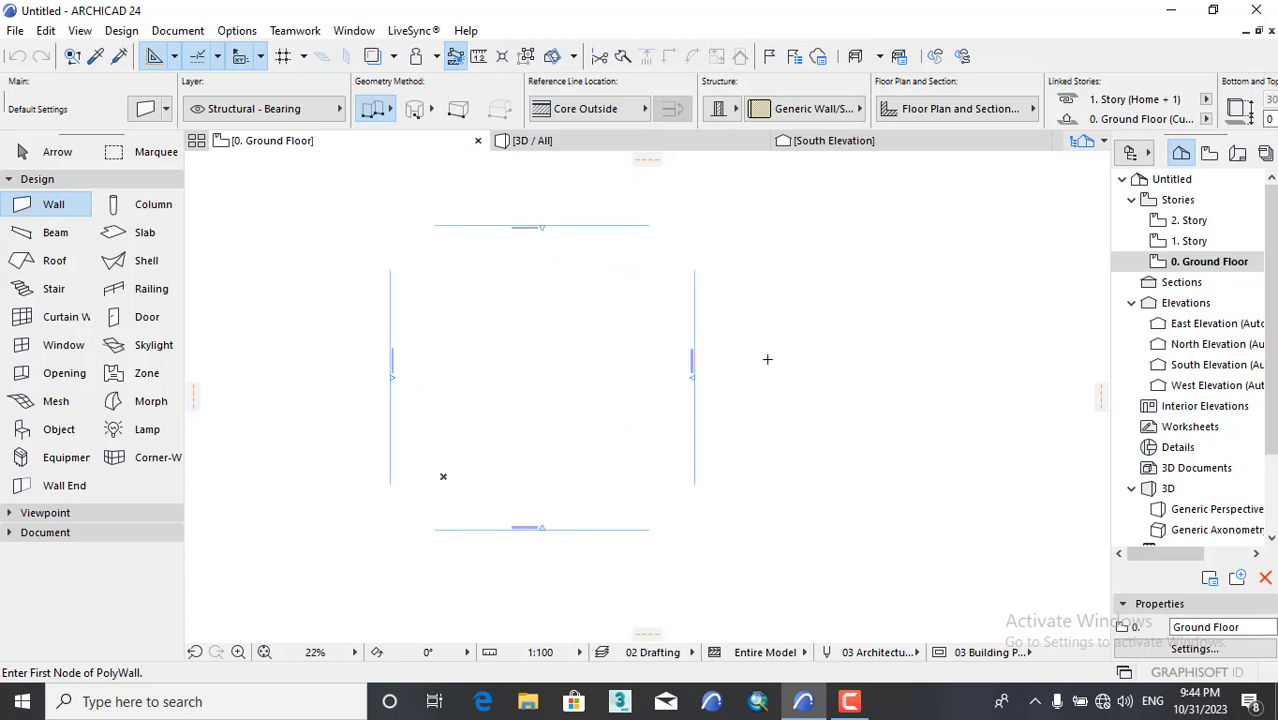
{"action": "key", "text": "ctrl+7"}
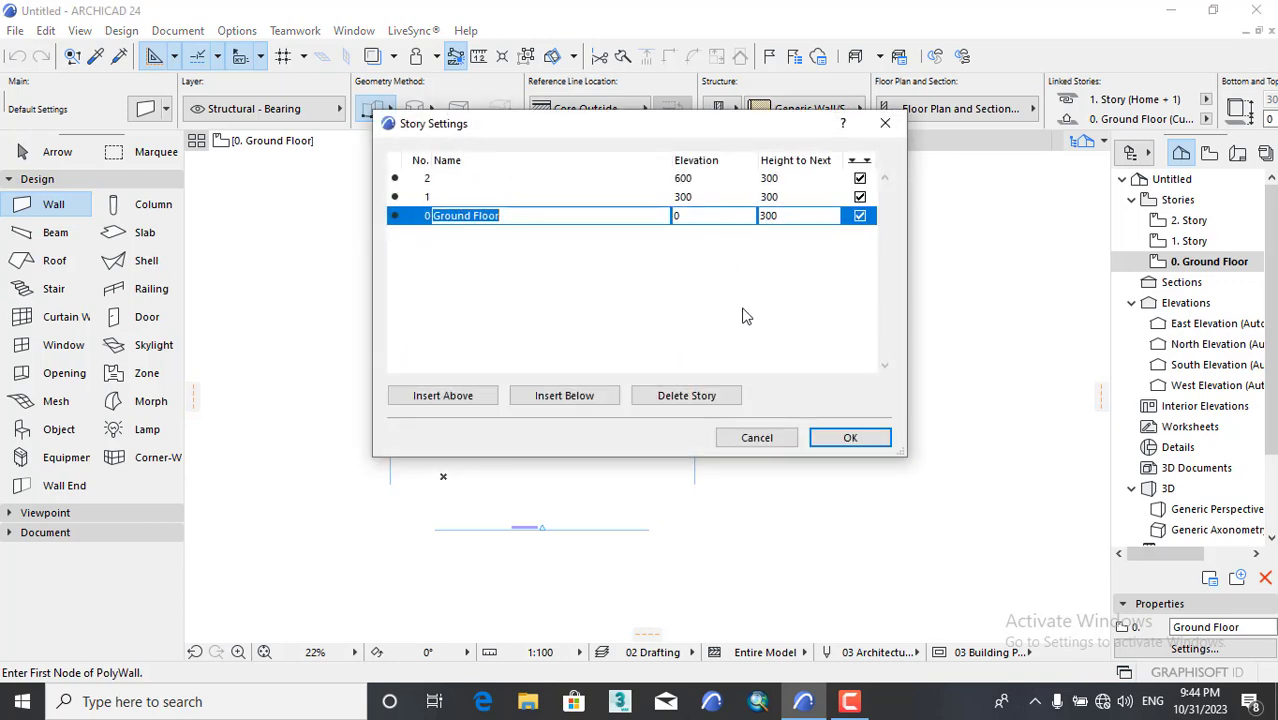
{"action": "left_click", "coordinate": [455, 183]}
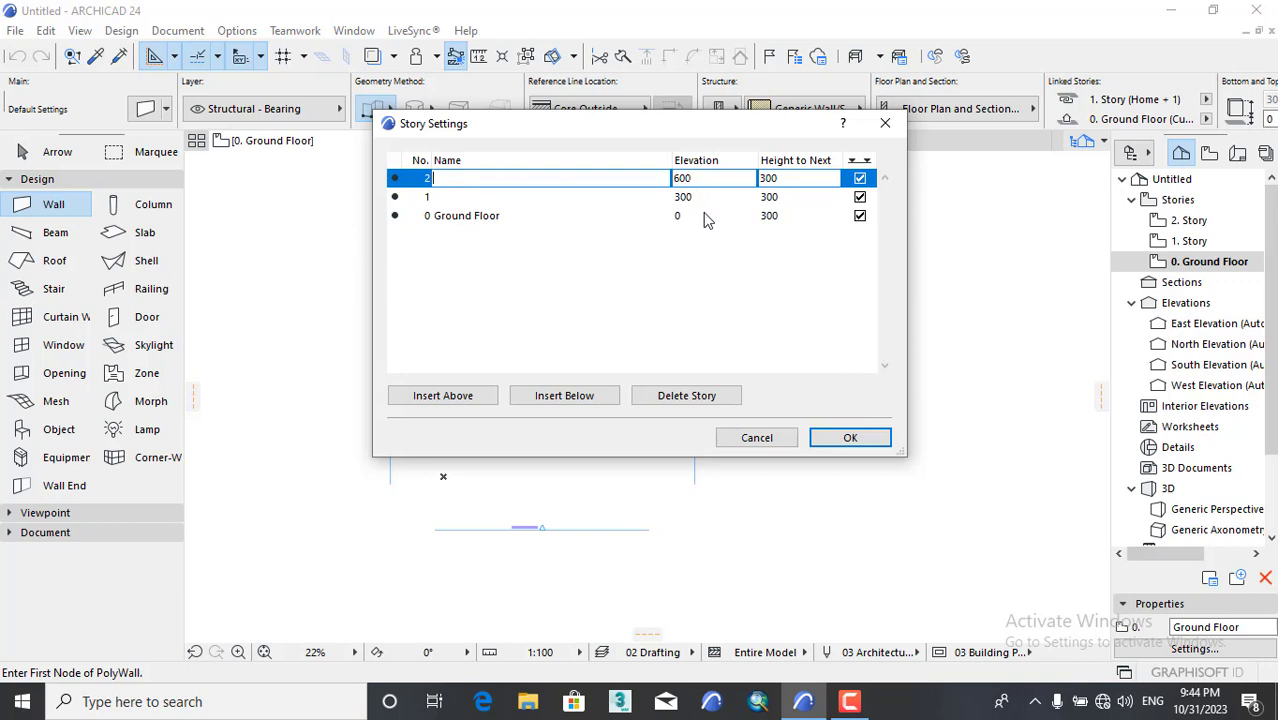
{"action": "left_click", "coordinate": [437, 400]}
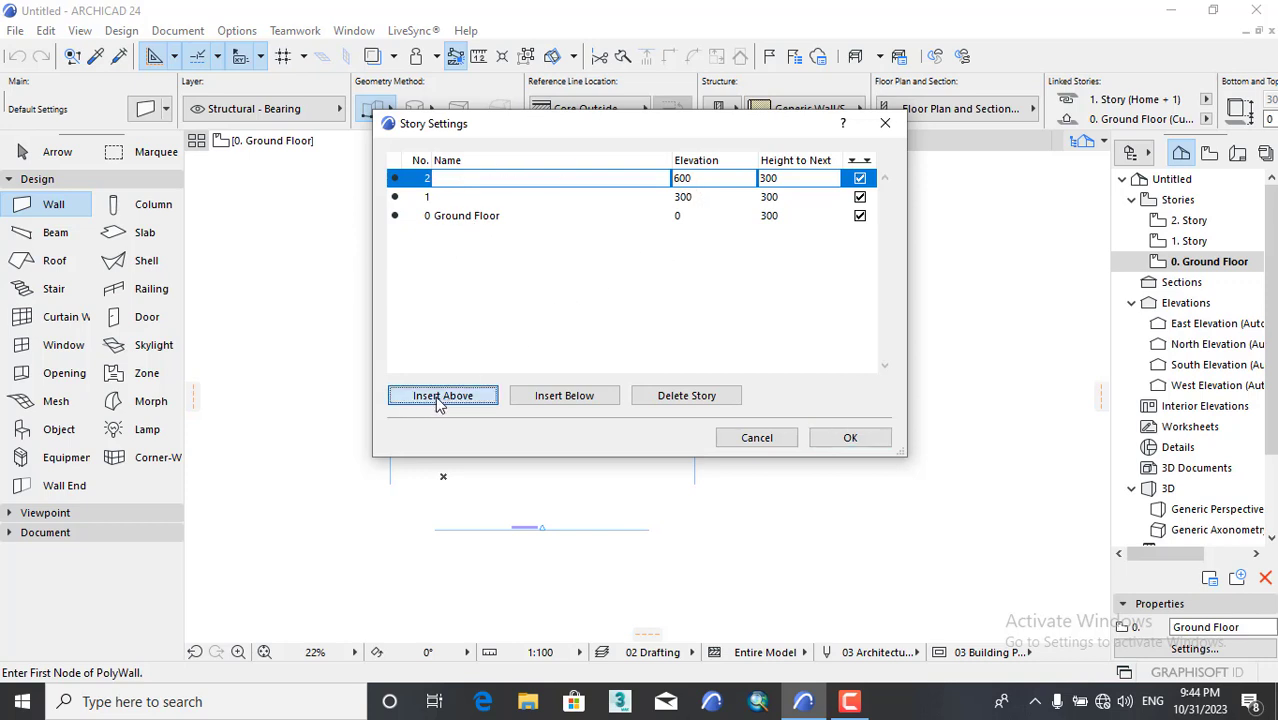
{"action": "left_click", "coordinate": [440, 398]}
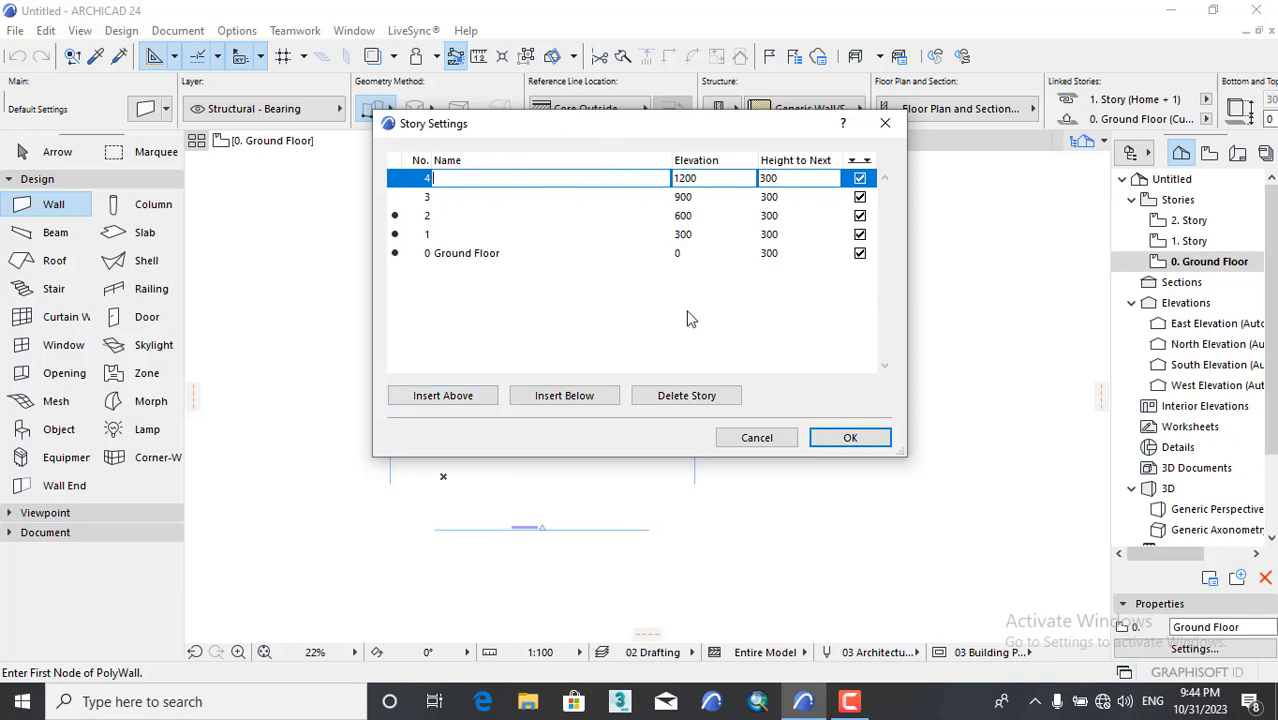
Insert a story below the Ground Floor and set its height to next to 75 cm.
{"action": "left_click", "coordinate": [462, 255]}
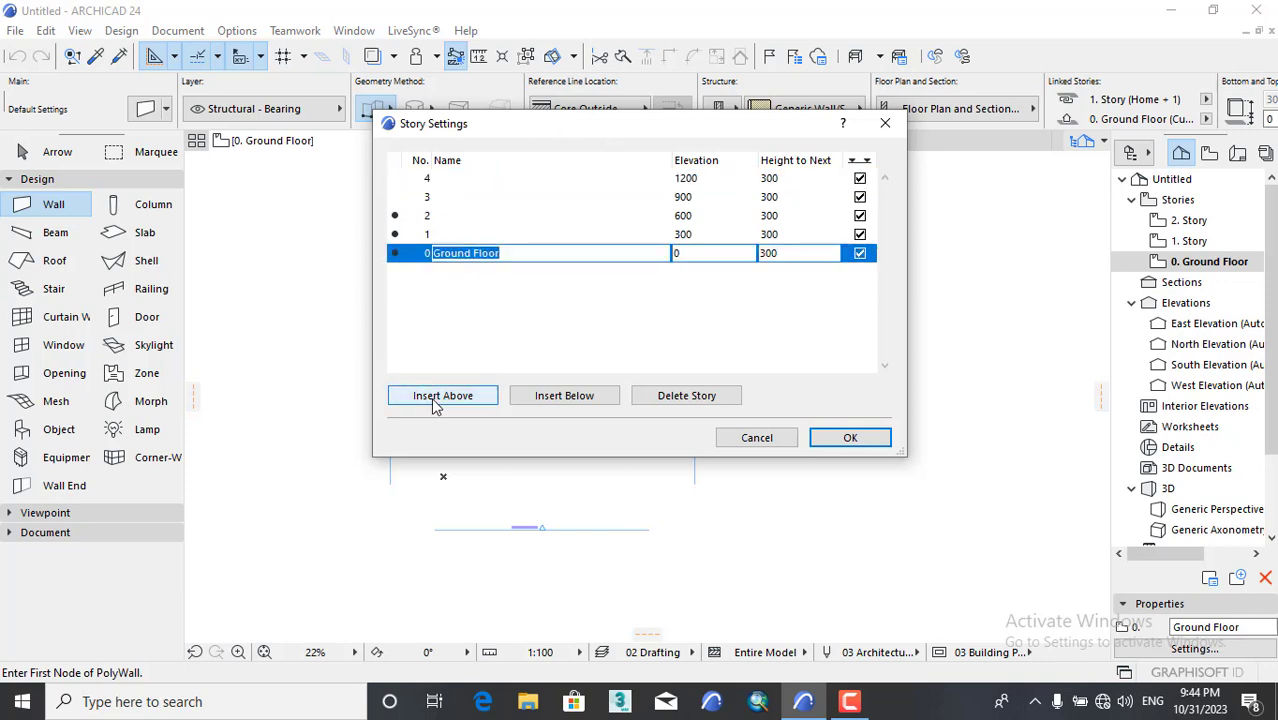
{"action": "left_click", "coordinate": [573, 398]}
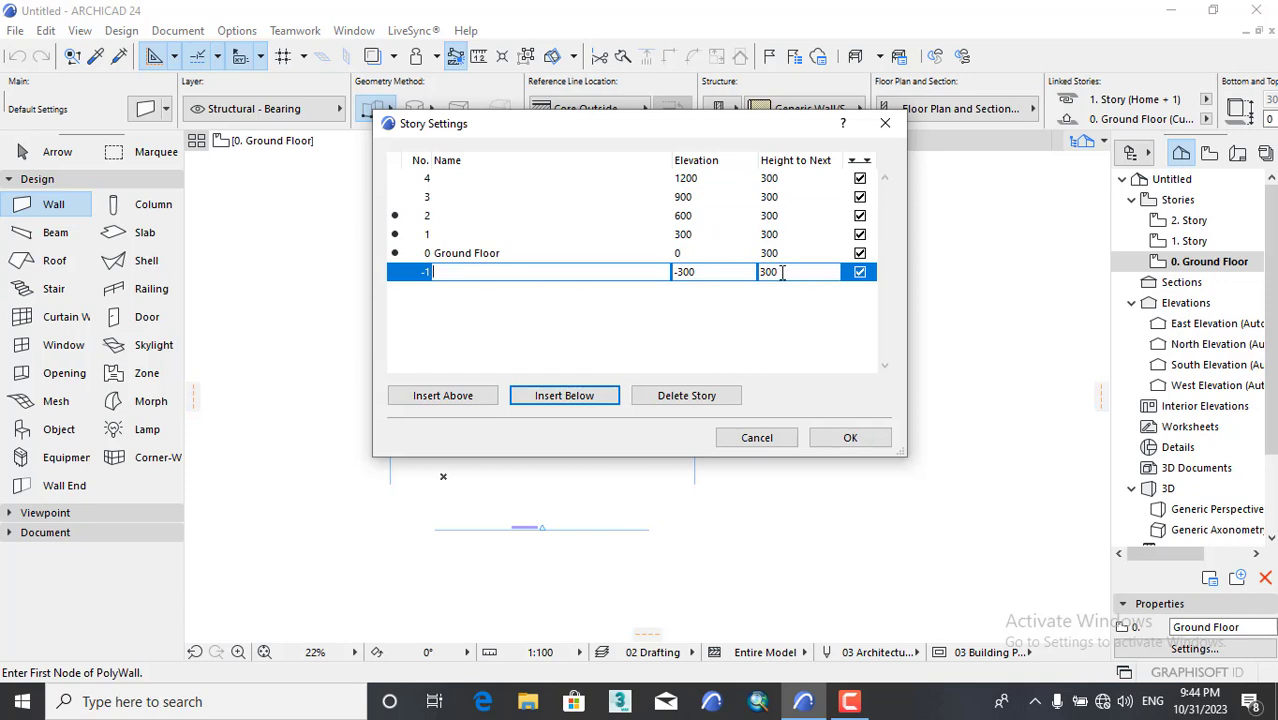
{"action": "key", "text": "Tab"}
{"action": "key", "text": "Tab"}
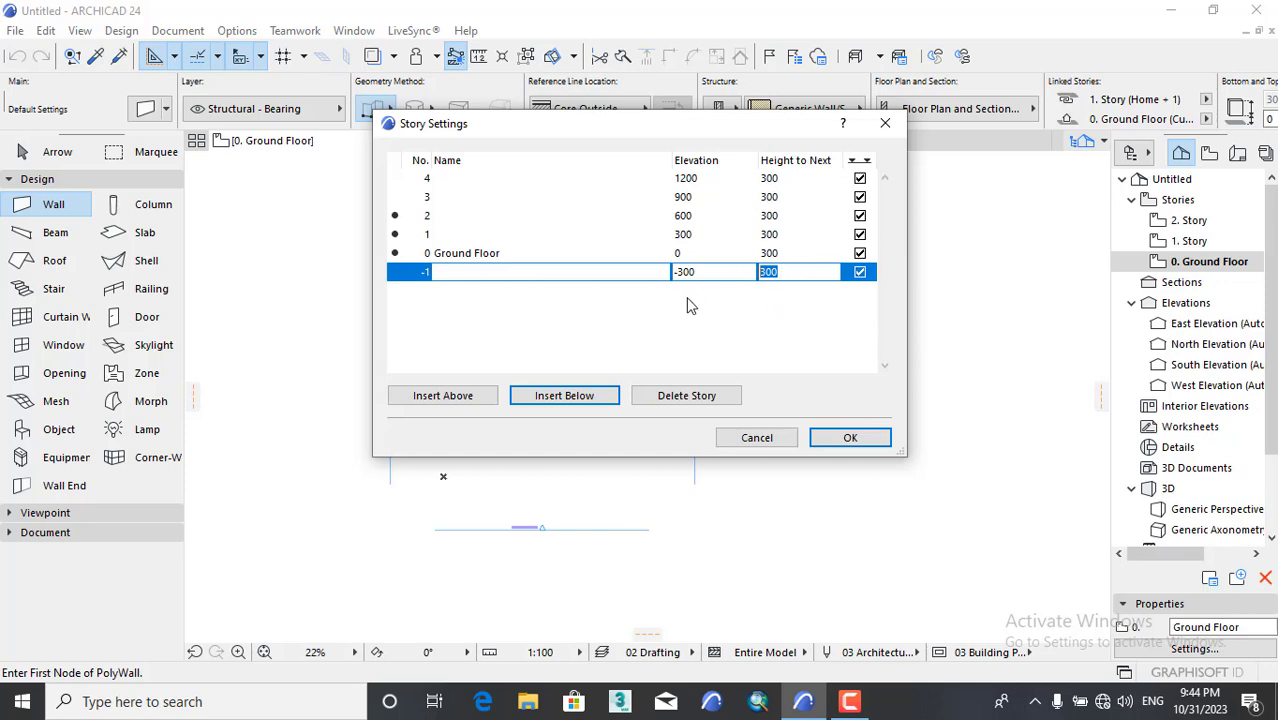
{"action": "type", "text": "75"}
Set the height to next of story 4 to 250 cm and apply the story settings.
{"action": "left_click", "coordinate": [774, 178]}
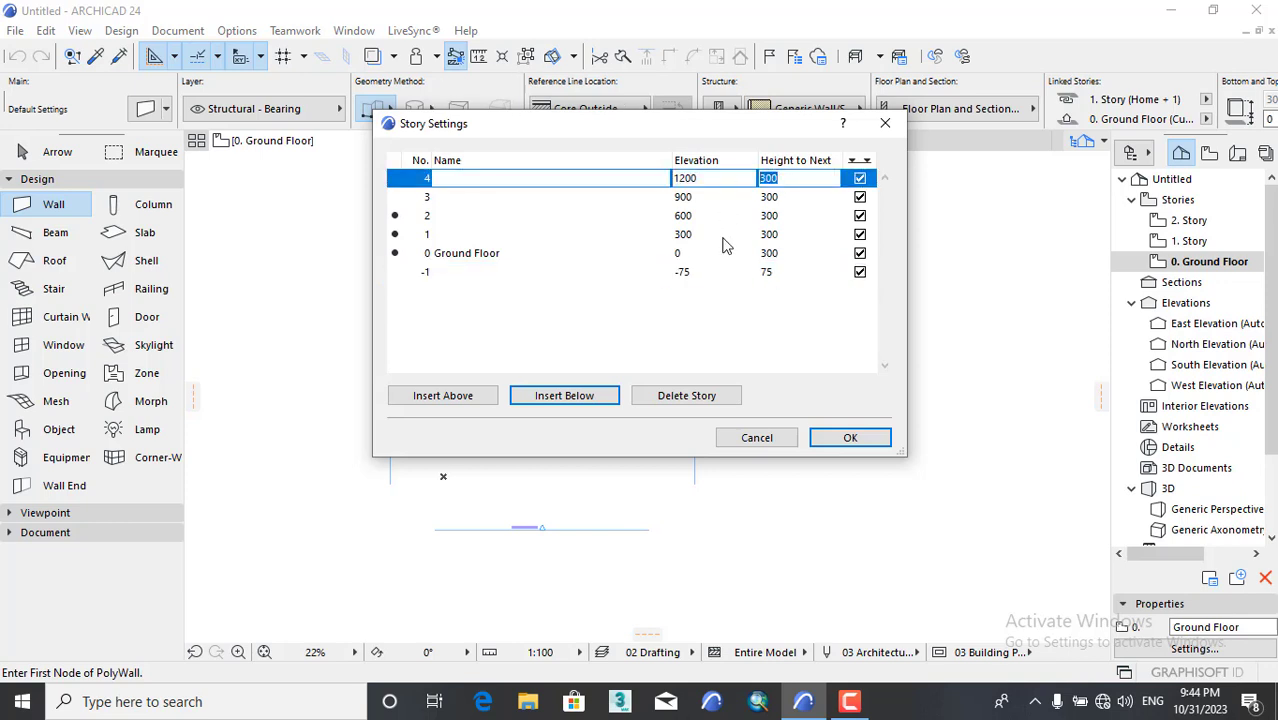
{"action": "type", "text": "250"}
{"action": "left_click", "coordinate": [772, 177]}
{"action": "left_click", "coordinate": [835, 437]}
{"action": "scroll", "coordinate": [712, 356], "scroll_direction": "down", "scroll_amount": 3}
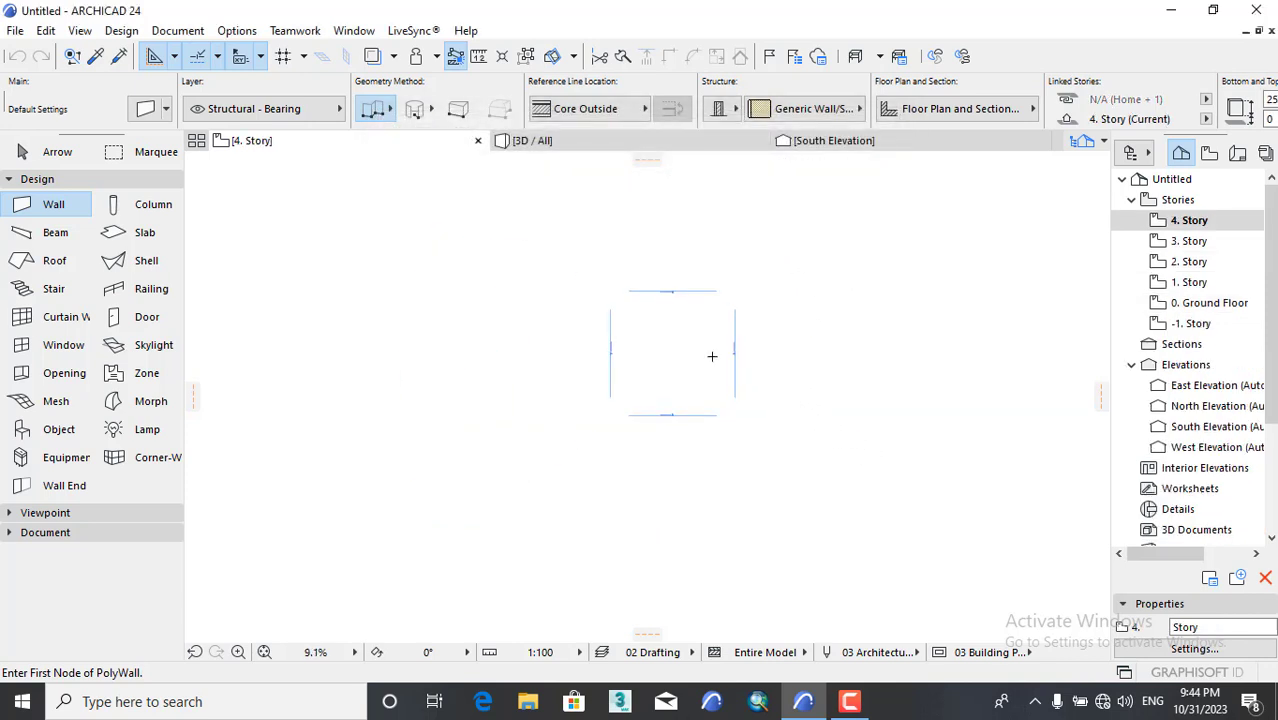
{"action": "scroll", "coordinate": [712, 356], "scroll_direction": "up", "scroll_amount": 3}
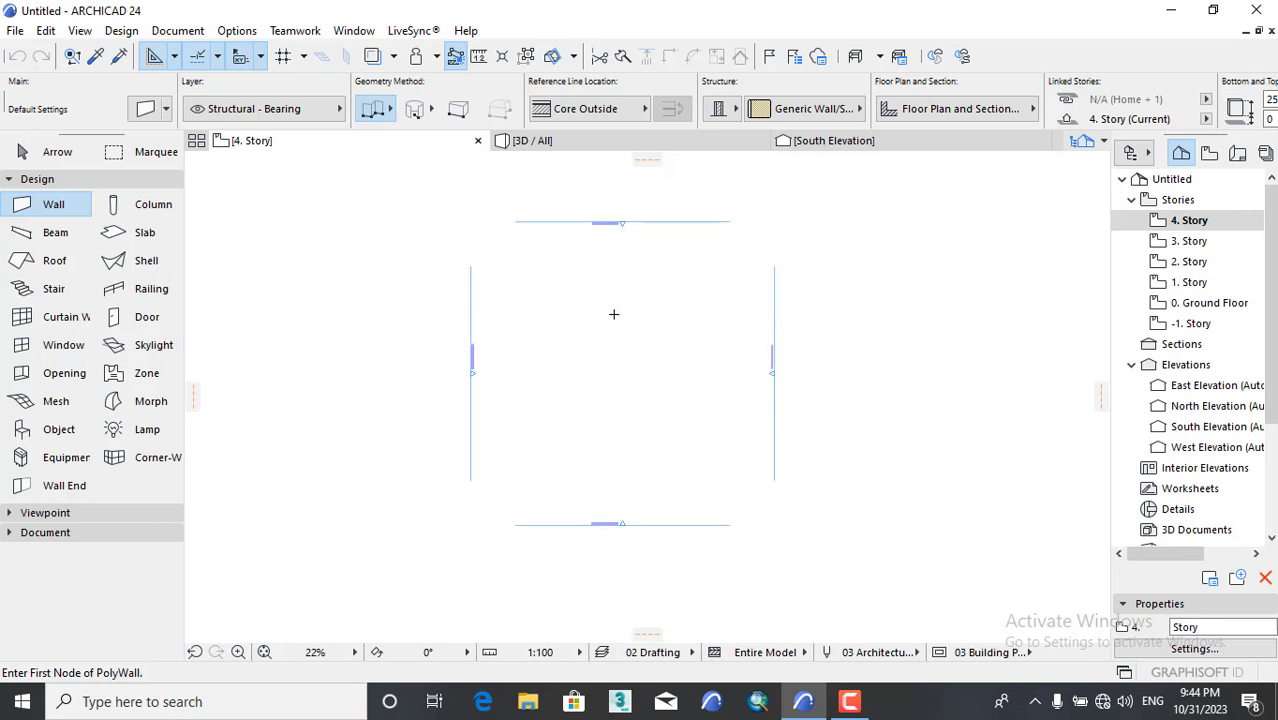
{"action": "scroll", "coordinate": [670, 395], "scroll_direction": "up", "scroll_amount": 1}
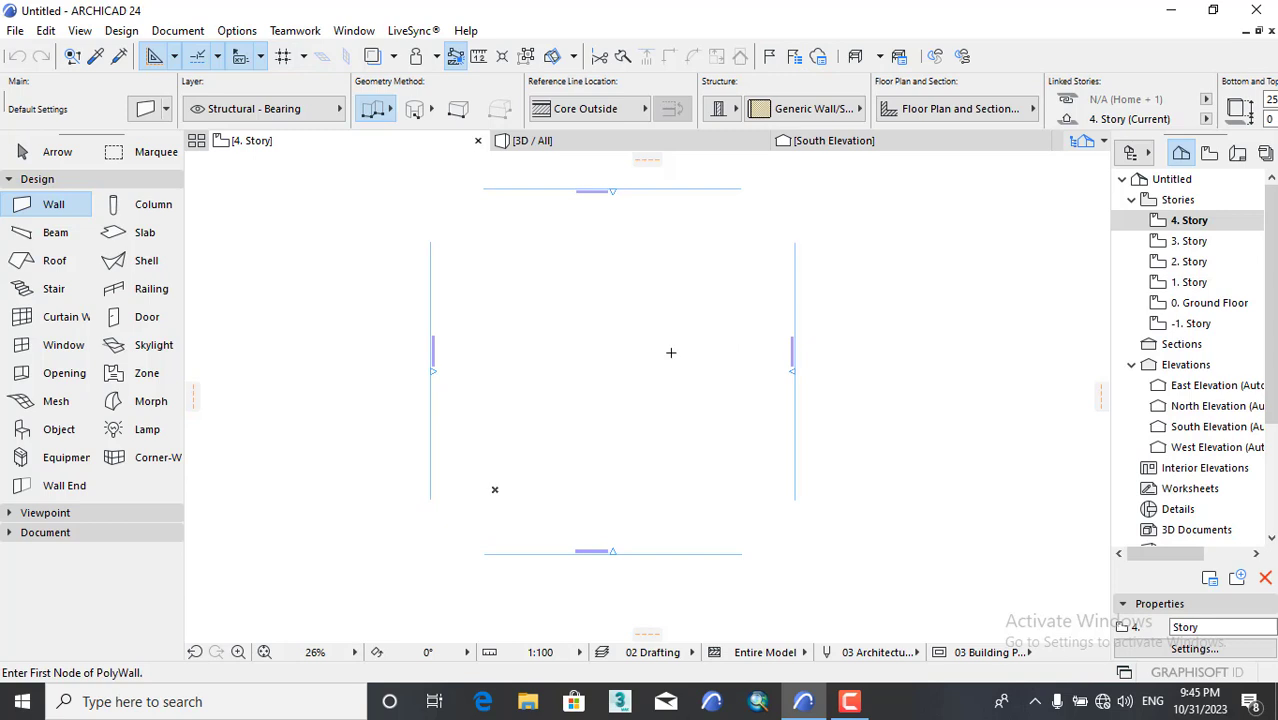
{"action": "left_click", "coordinate": [849, 701]}
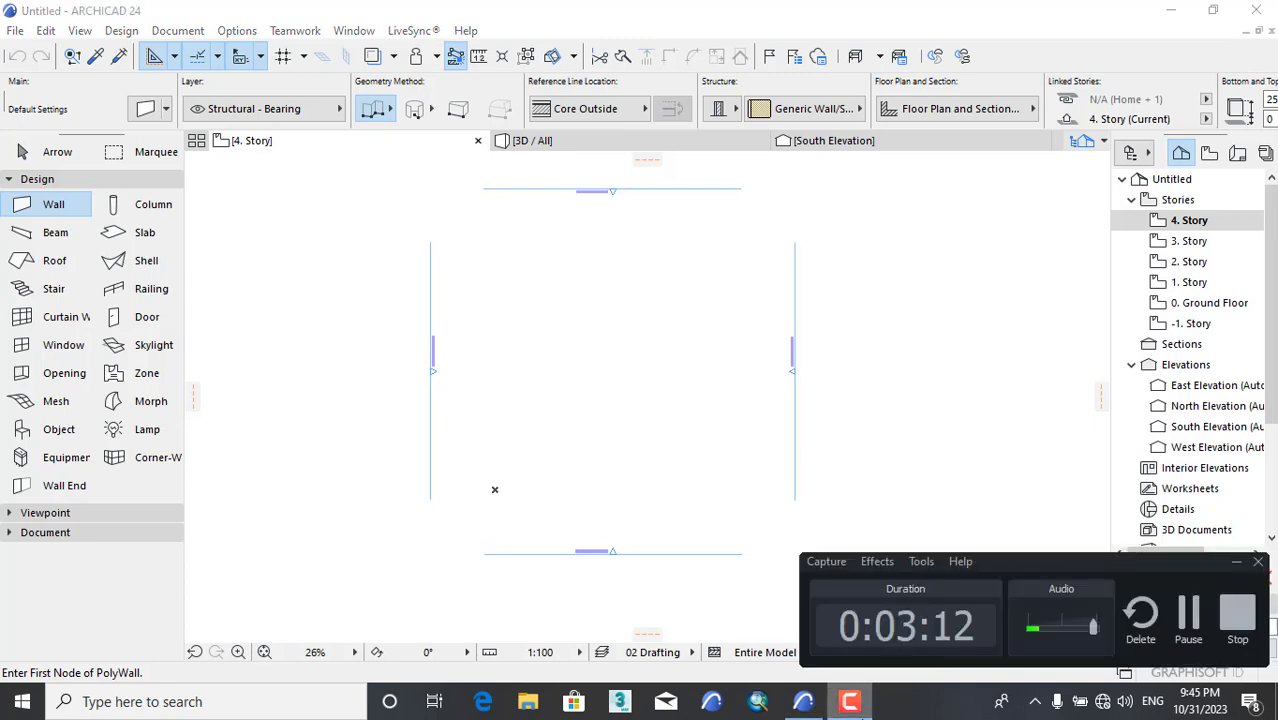
{"action": "left_click", "coordinate": [1188, 615]}
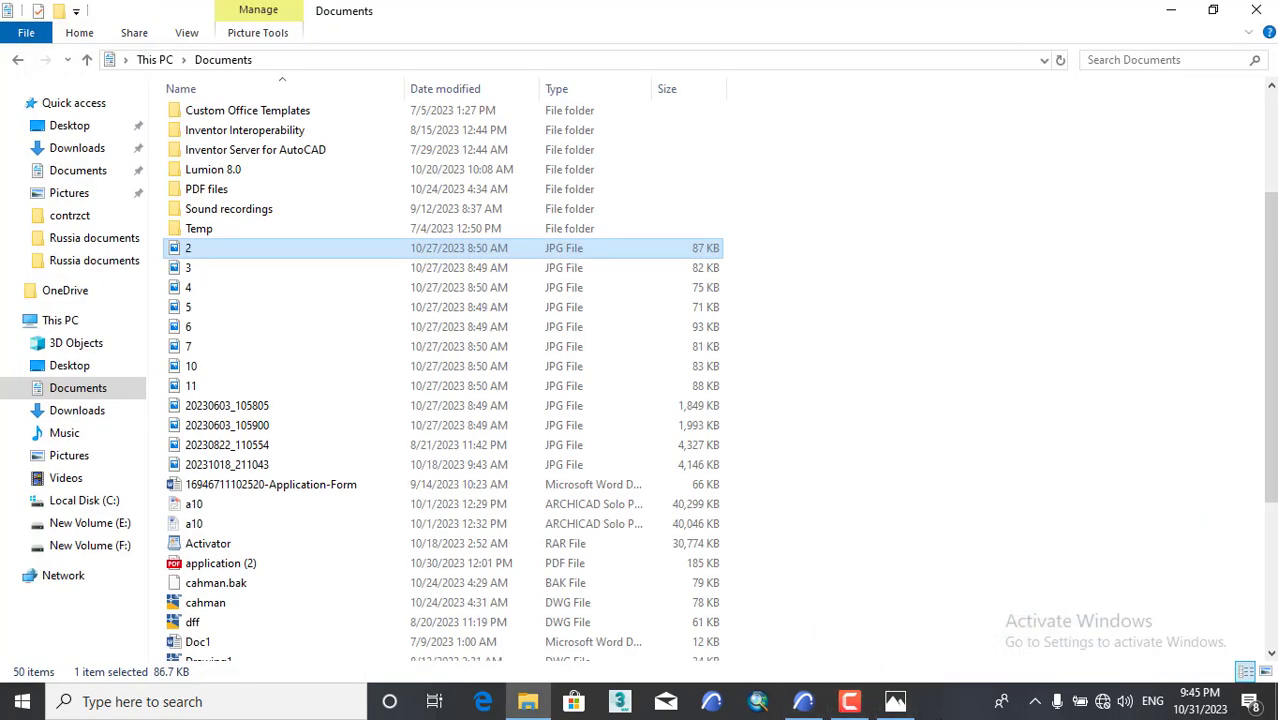
Examine the room layout, axis labels and axis spacings in the hand-drawn floor plan photo, and return to ARCHICAD.
{"action": "left_click", "coordinate": [895, 701]}
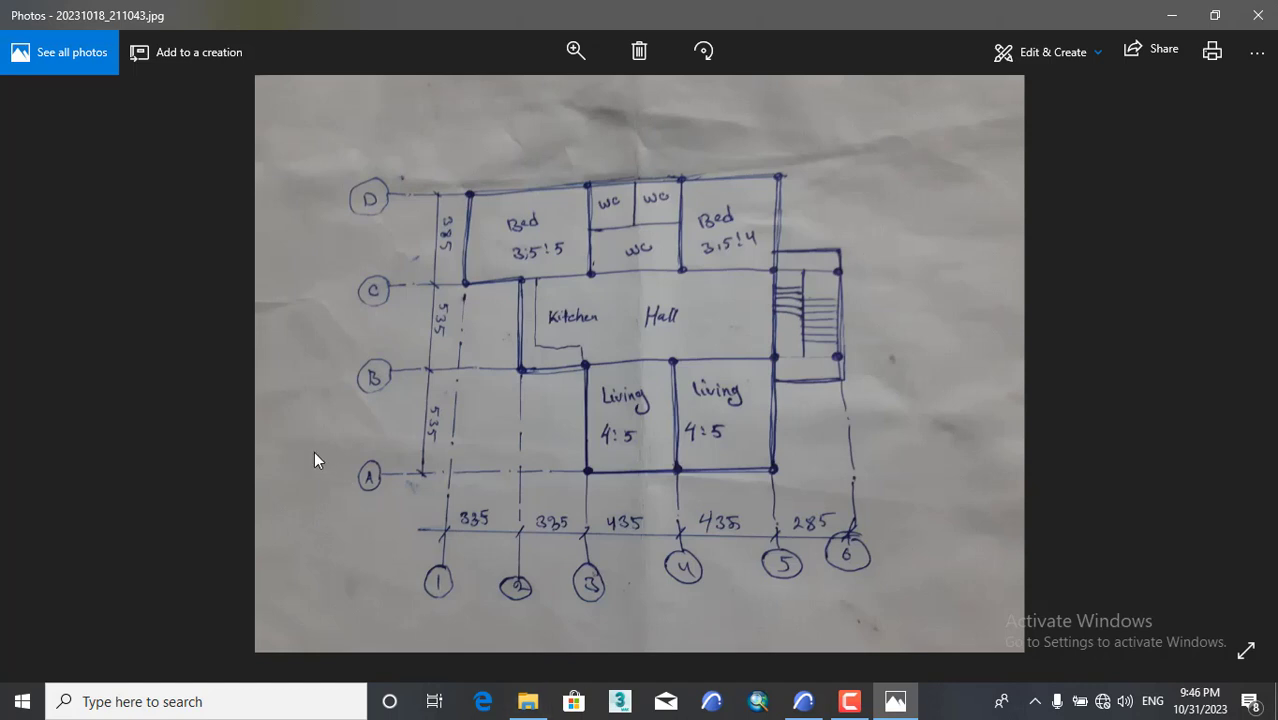
{"action": "left_click", "coordinate": [1163, 10]}
{"action": "left_click", "coordinate": [1163, 10]}
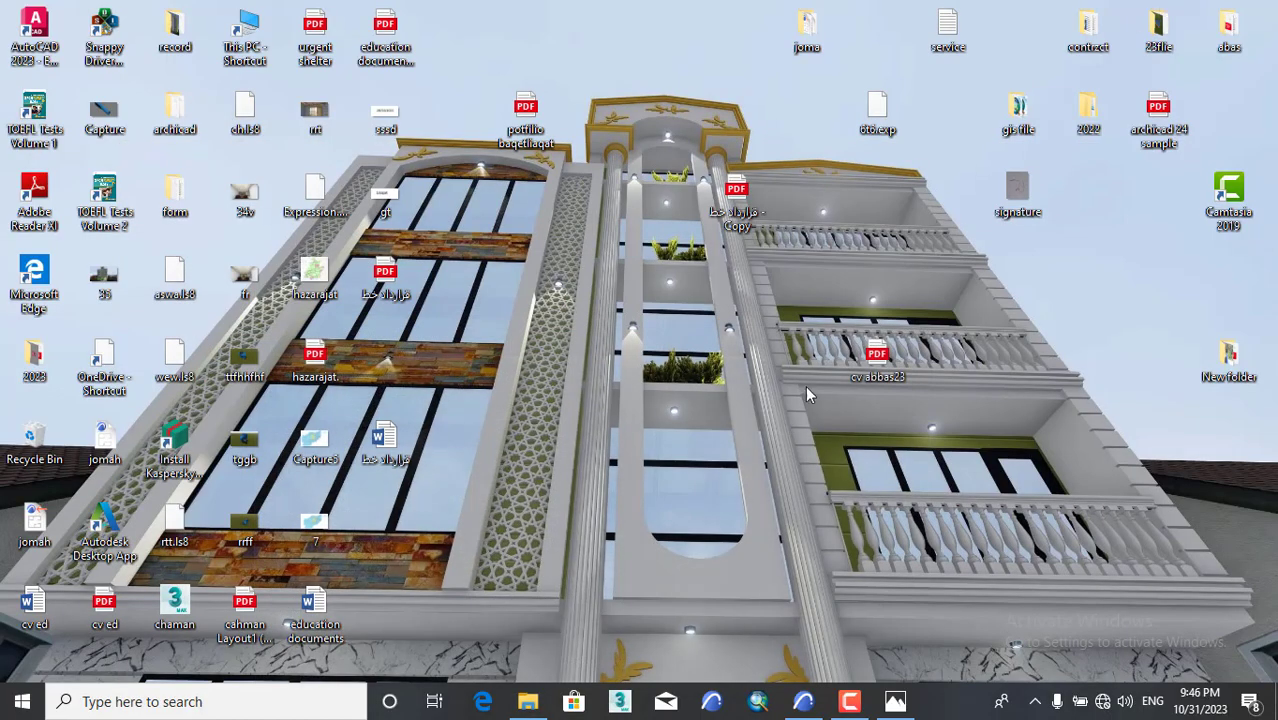
{"action": "left_click", "coordinate": [805, 703]}
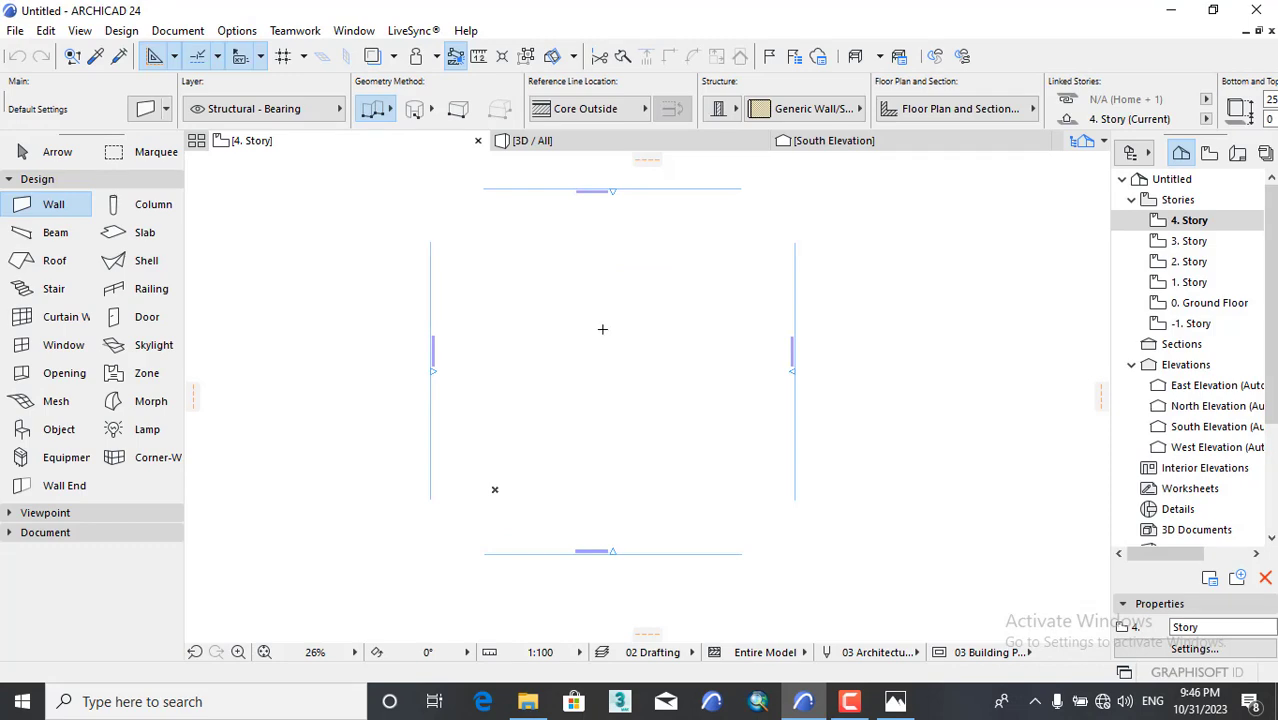
{"action": "left_click", "coordinate": [121, 30]}
{"action": "left_click", "coordinate": [150, 492]}
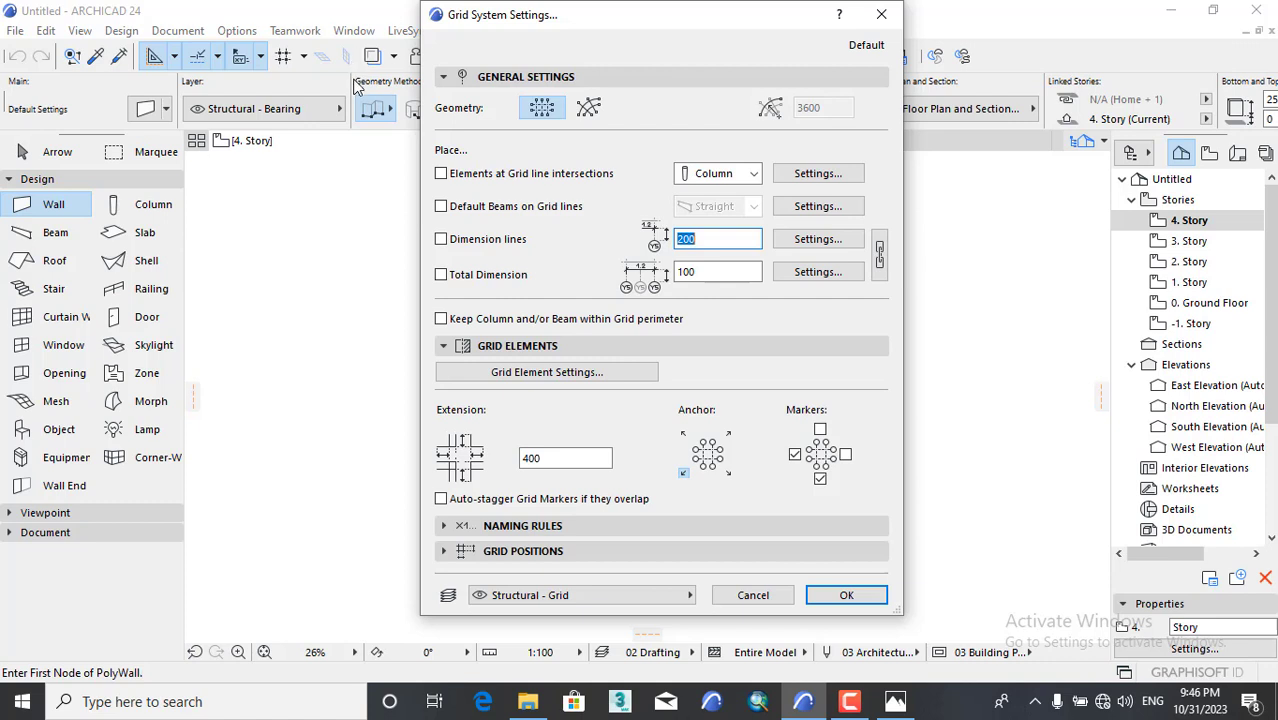
{"action": "left_click", "coordinate": [583, 111]}
{"action": "left_click", "coordinate": [549, 113]}
{"action": "left_click", "coordinate": [886, 702]}
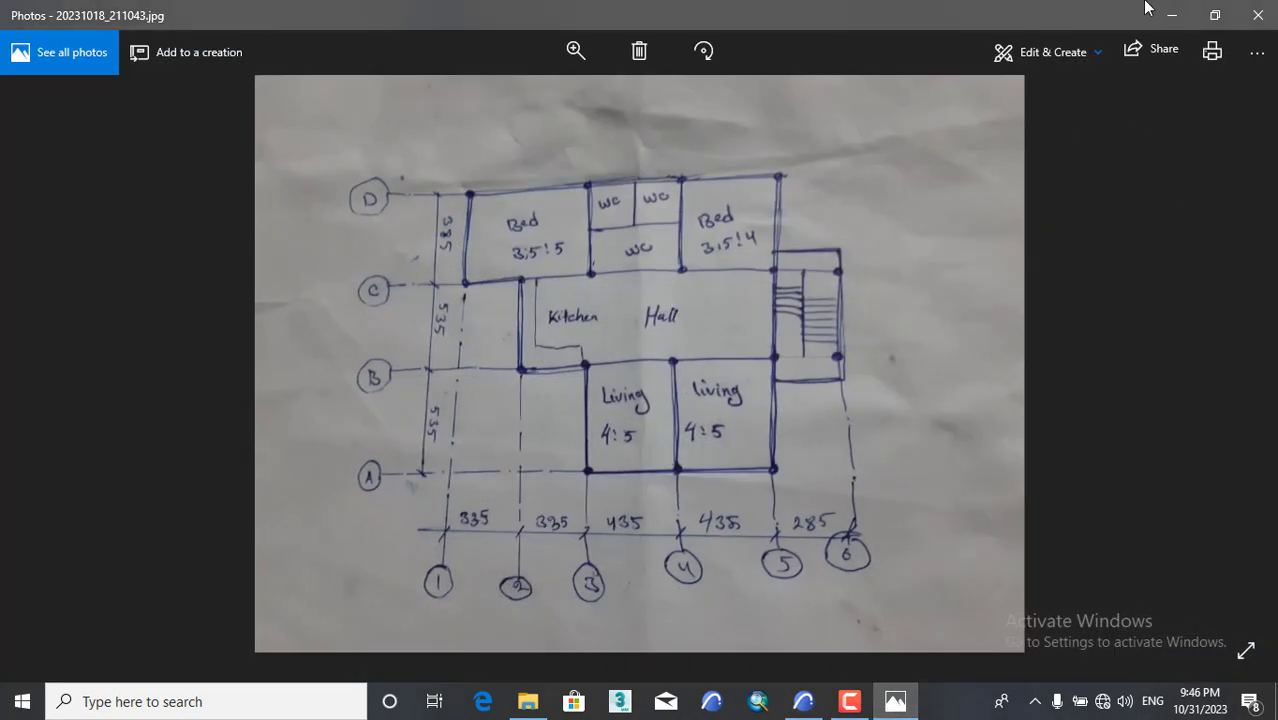
{"action": "left_click", "coordinate": [1172, 15]}
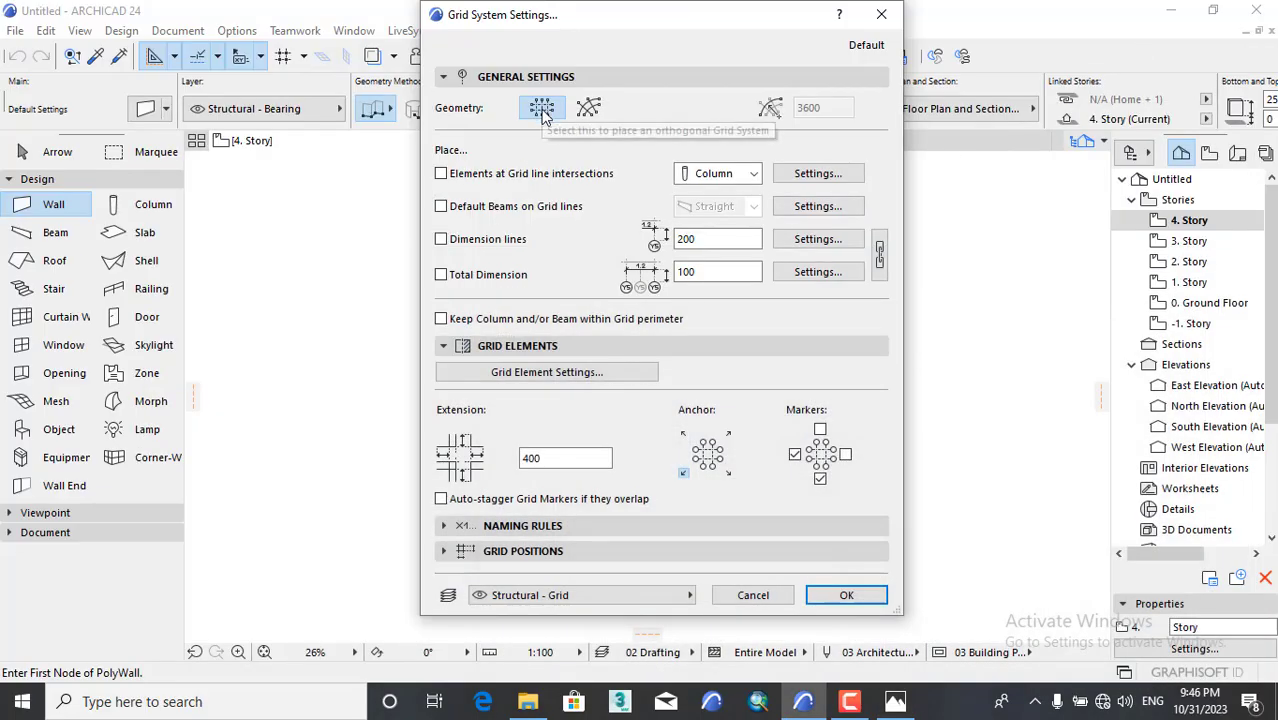
{"action": "left_click", "coordinate": [441, 174]}
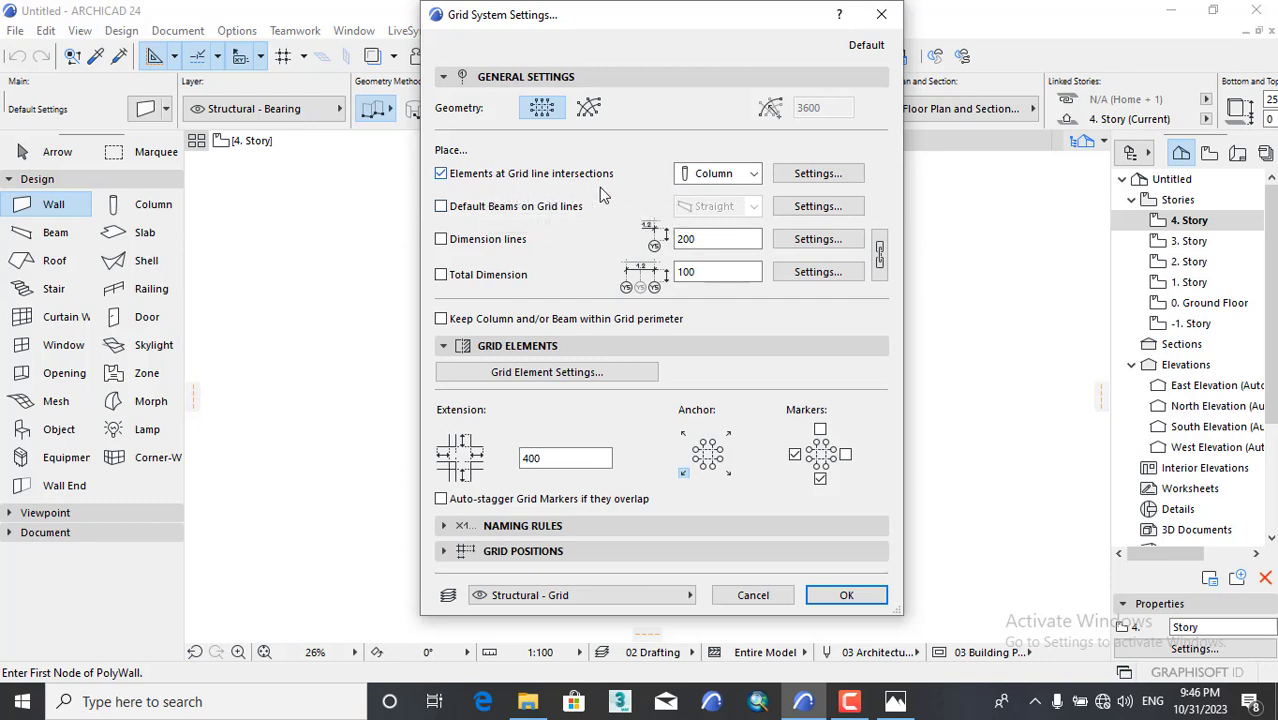
{"action": "left_click", "coordinate": [815, 174]}
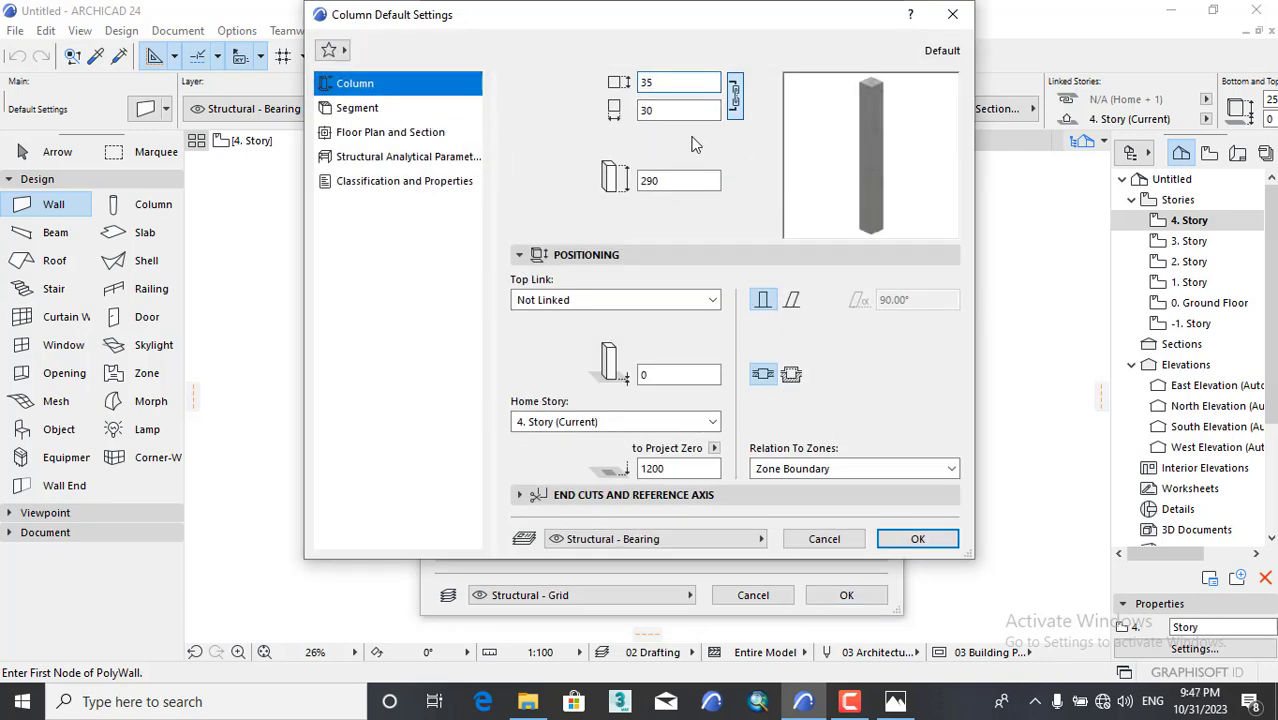
{"action": "left_click", "coordinate": [736, 106]}
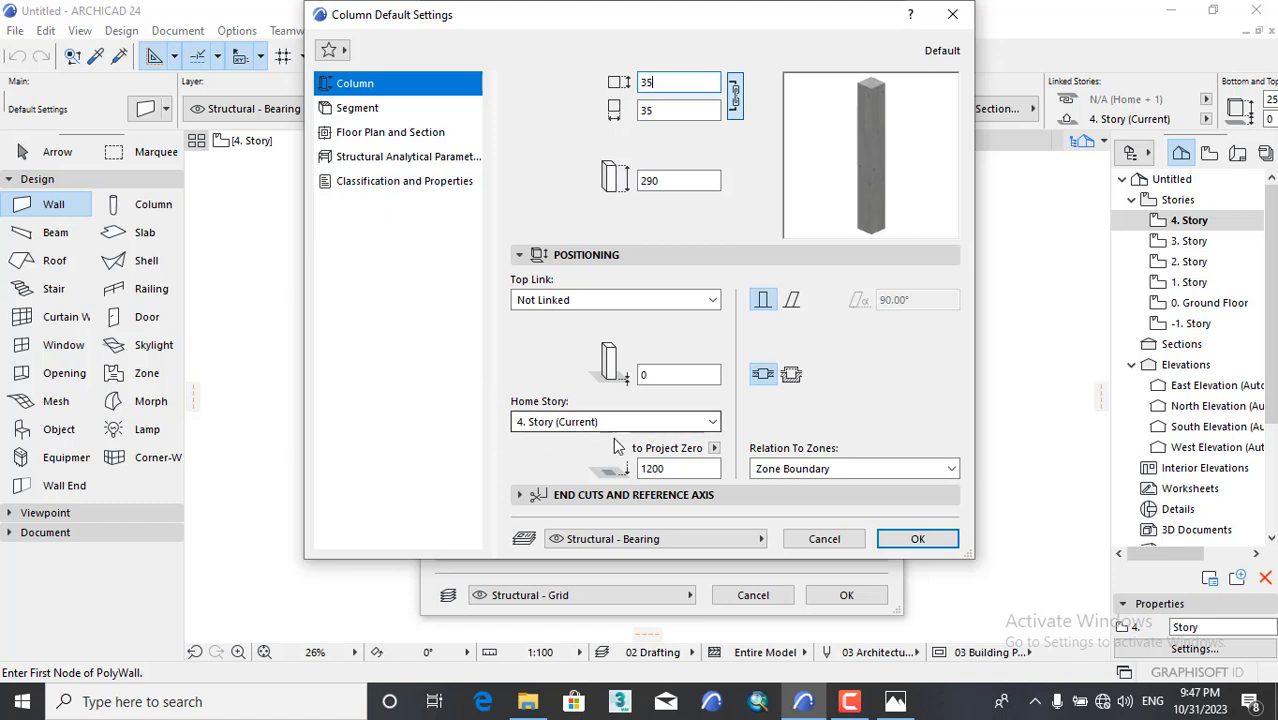
{"action": "left_click", "coordinate": [919, 540]}
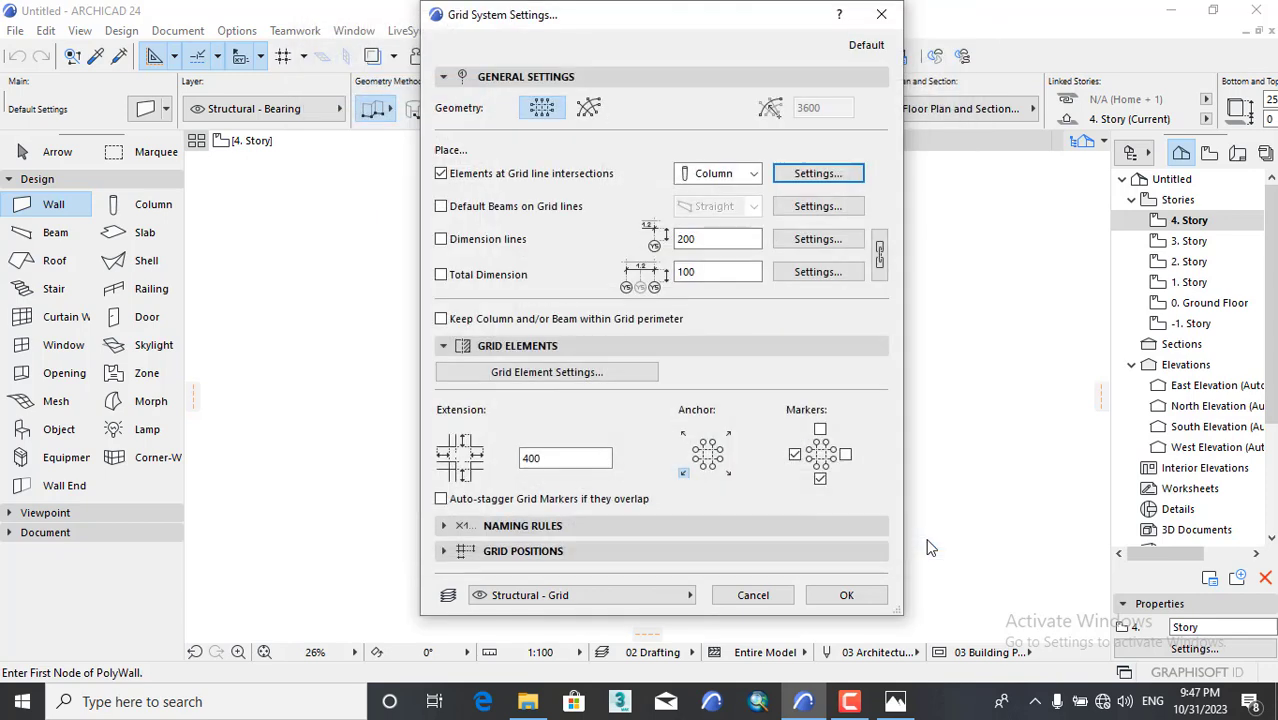
{"action": "left_click", "coordinate": [880, 18]}
Switch to the Ground Floor plan and open the grid system settings.
{"action": "right_click", "coordinate": [266, 146]}
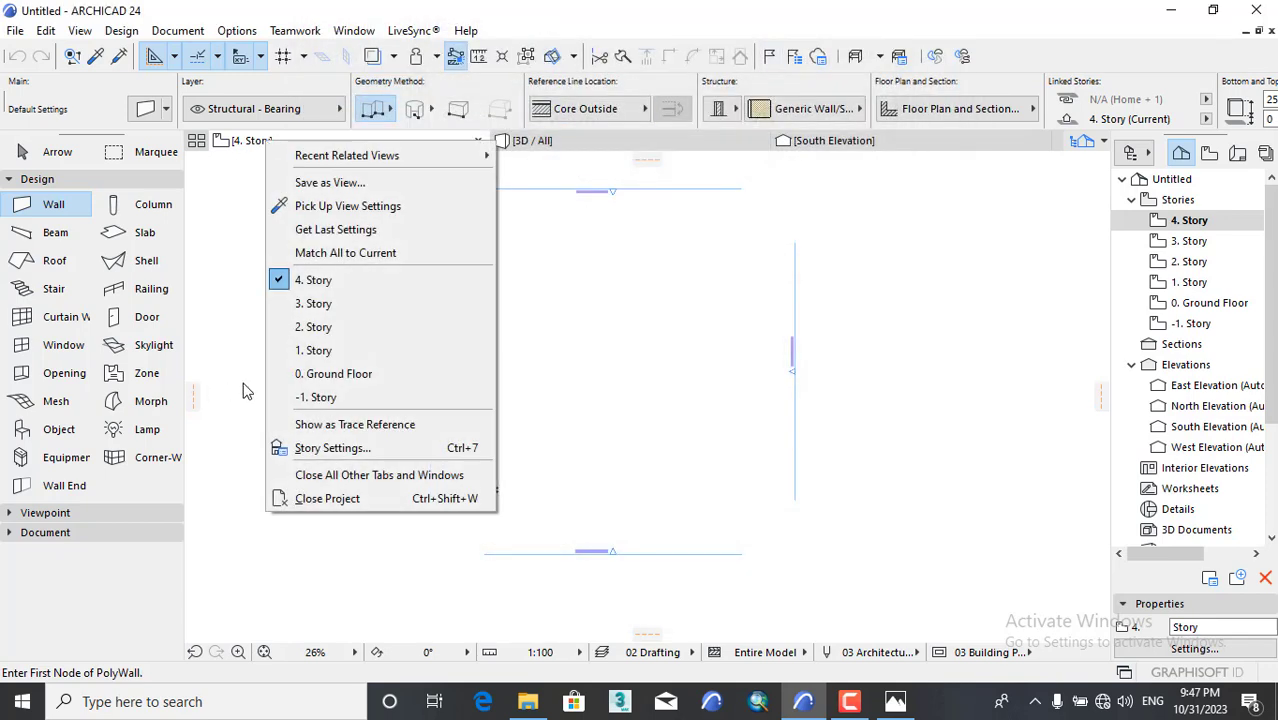
{"action": "left_click", "coordinate": [295, 372]}
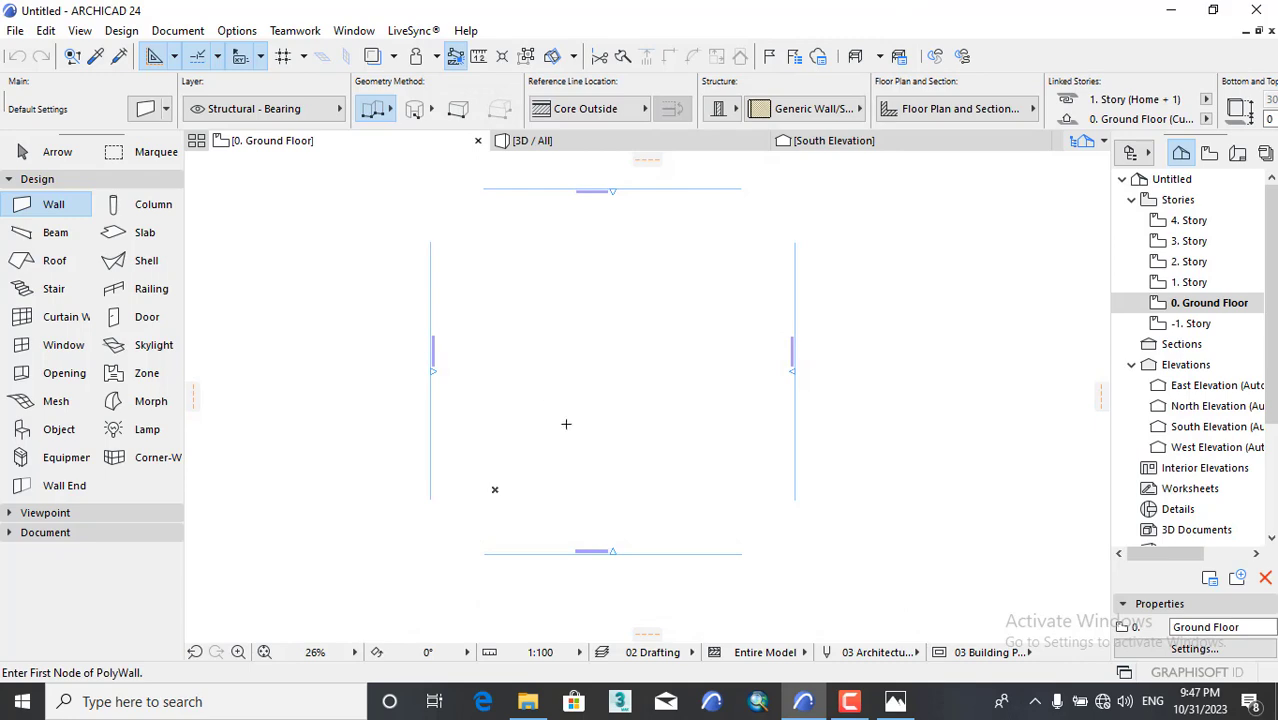
{"action": "left_click", "coordinate": [121, 30]}
{"action": "left_click", "coordinate": [172, 491]}
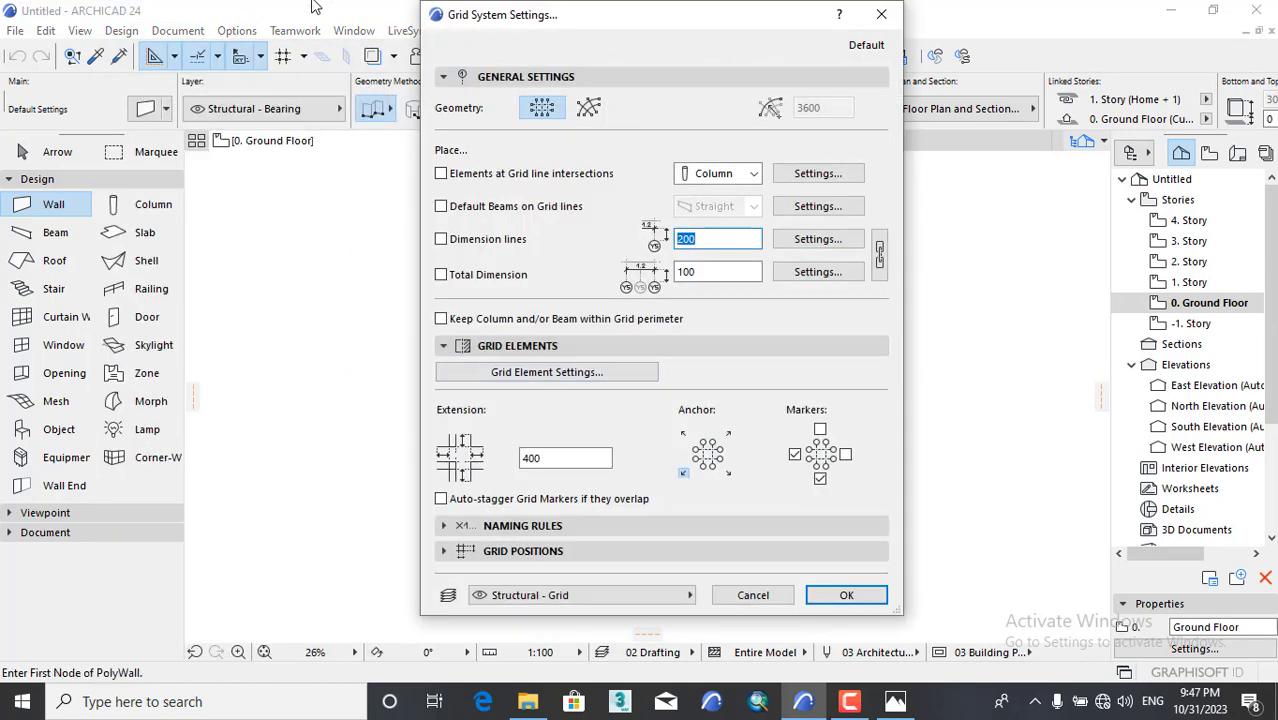
Enable column elements at the grid line intersections and set the column cross-section to 35 × 35 cm.
{"action": "left_click", "coordinate": [441, 173]}
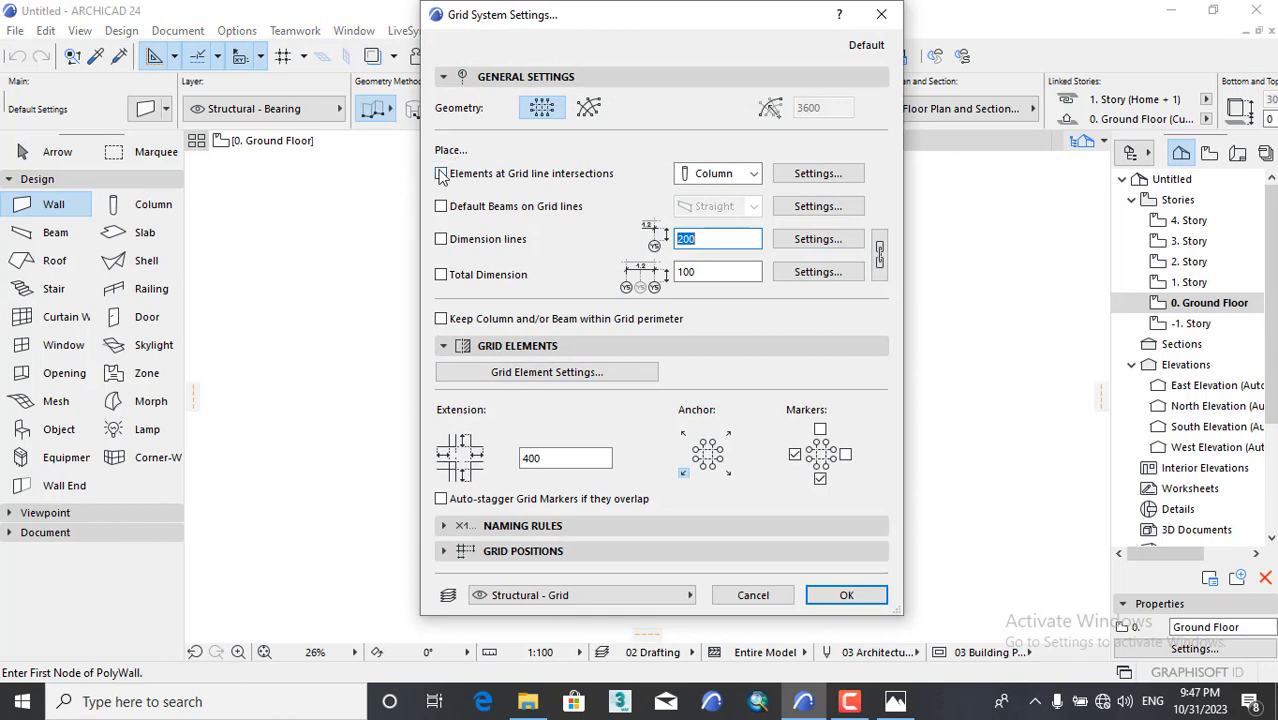
{"action": "left_click", "coordinate": [806, 174]}
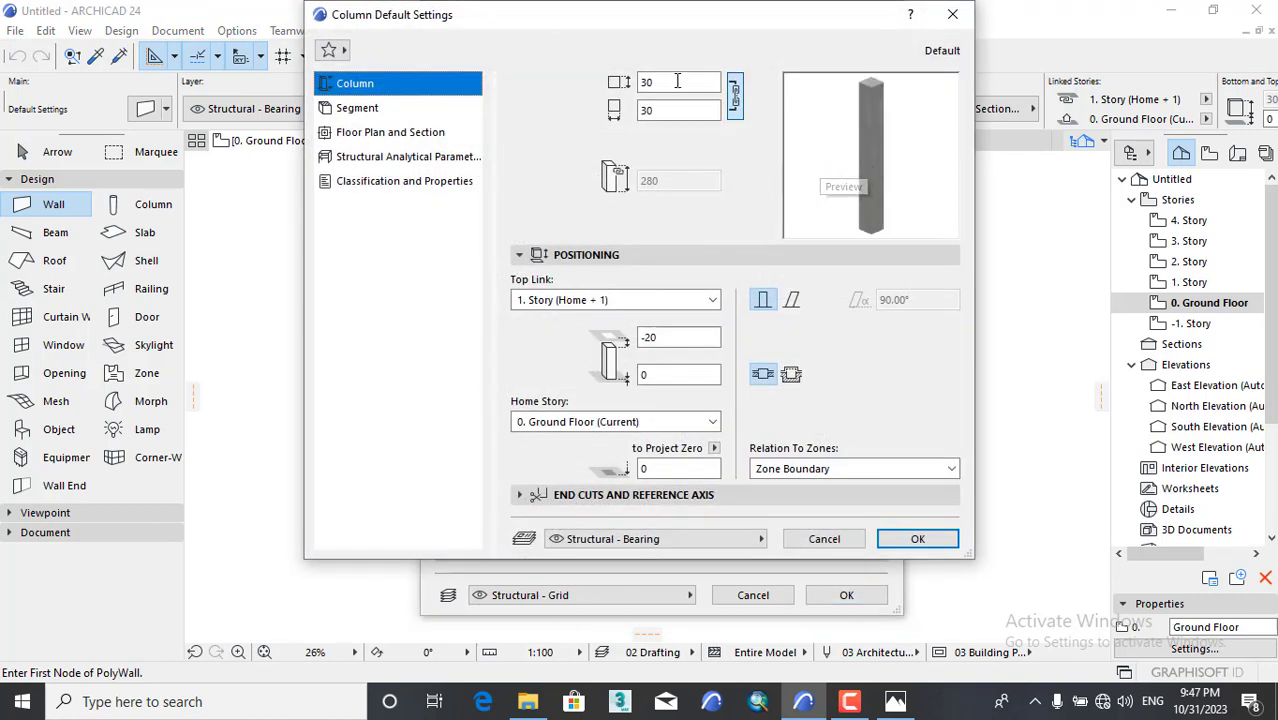
{"action": "double_click", "coordinate": [677, 81]}
{"action": "type", "text": "35"}
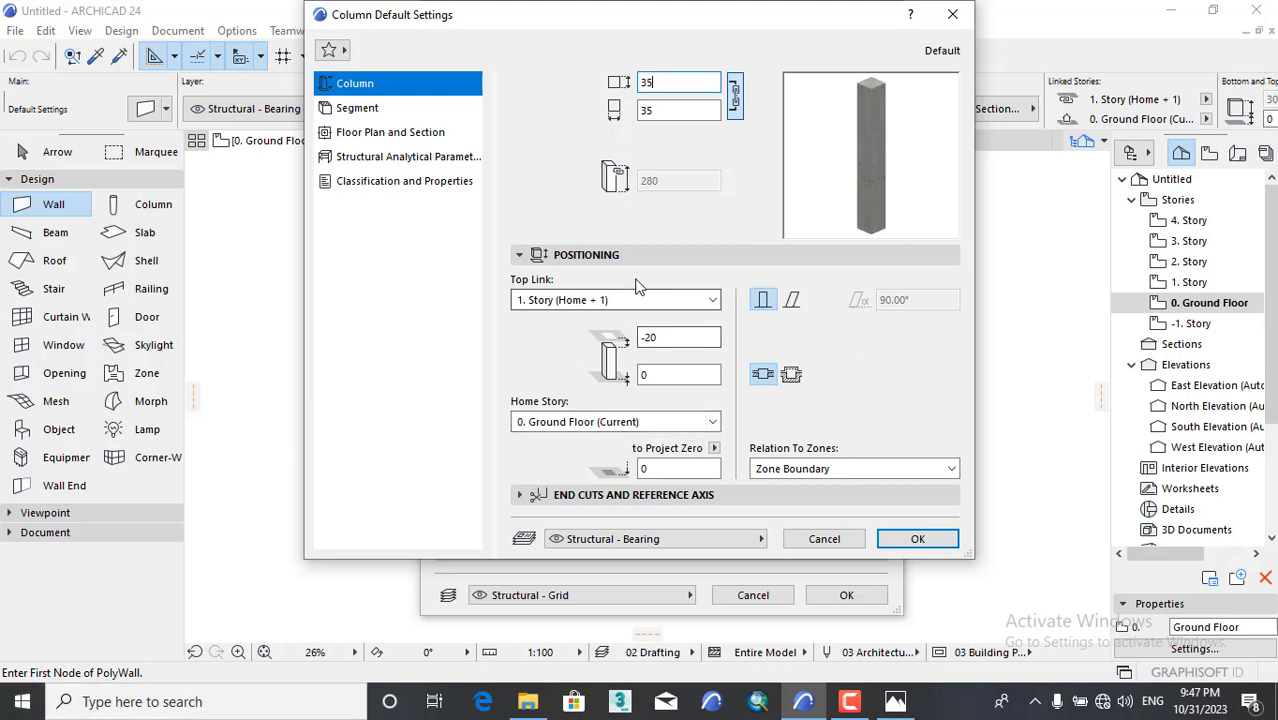
Position the default column from home story -1 up to a top link at 4. Story, with a top offset of 0.
{"action": "left_click", "coordinate": [677, 421]}
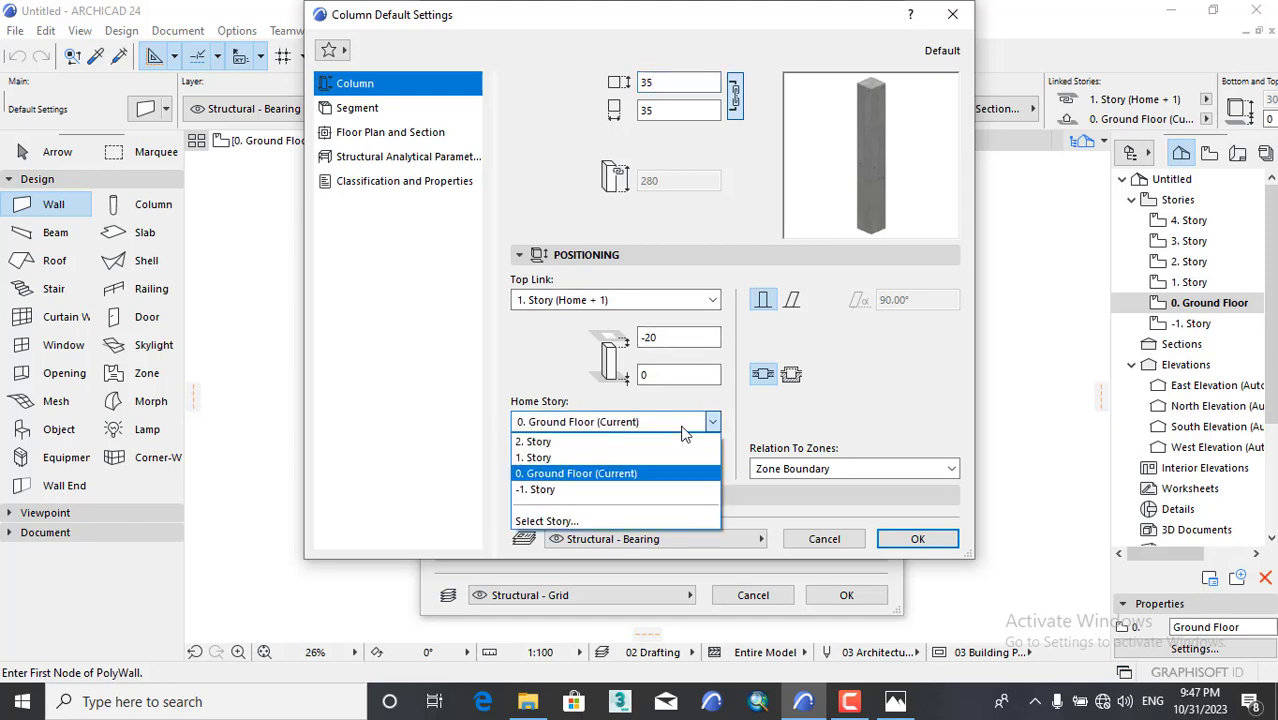
{"action": "left_click", "coordinate": [540, 490]}
{"action": "left_click", "coordinate": [632, 300]}
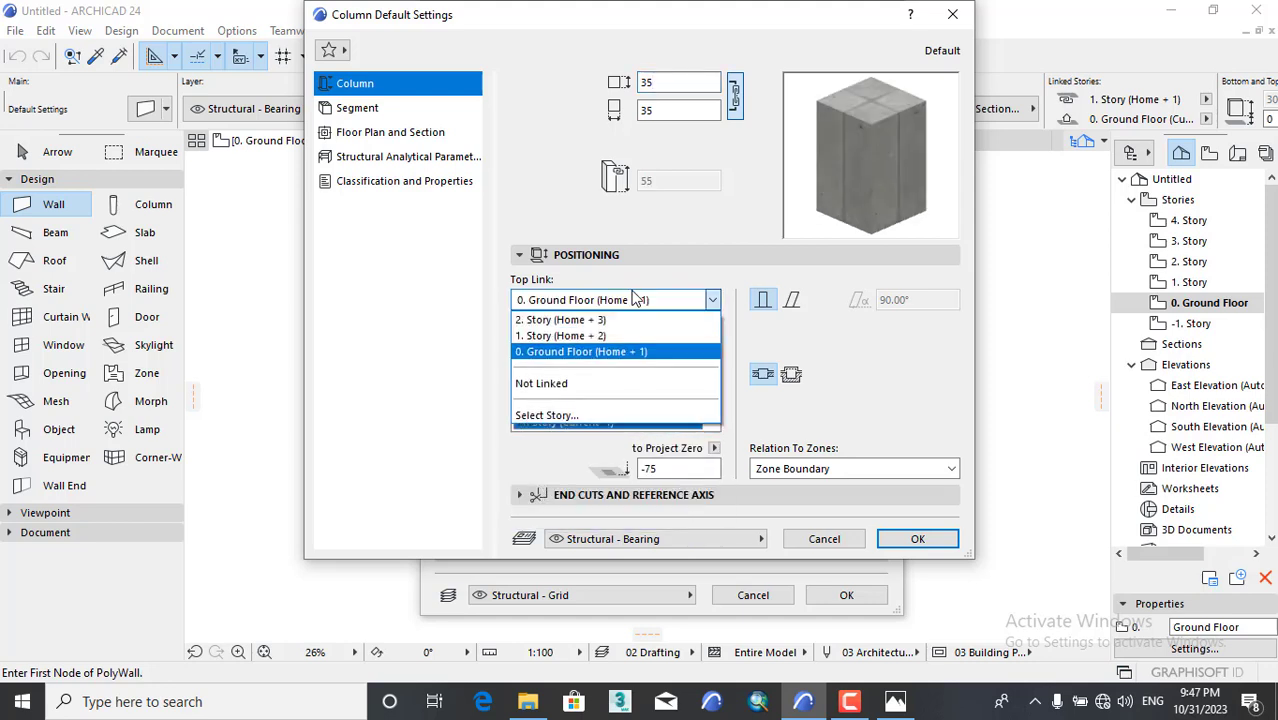
{"action": "left_click", "coordinate": [580, 319]}
{"action": "left_click", "coordinate": [605, 300]}
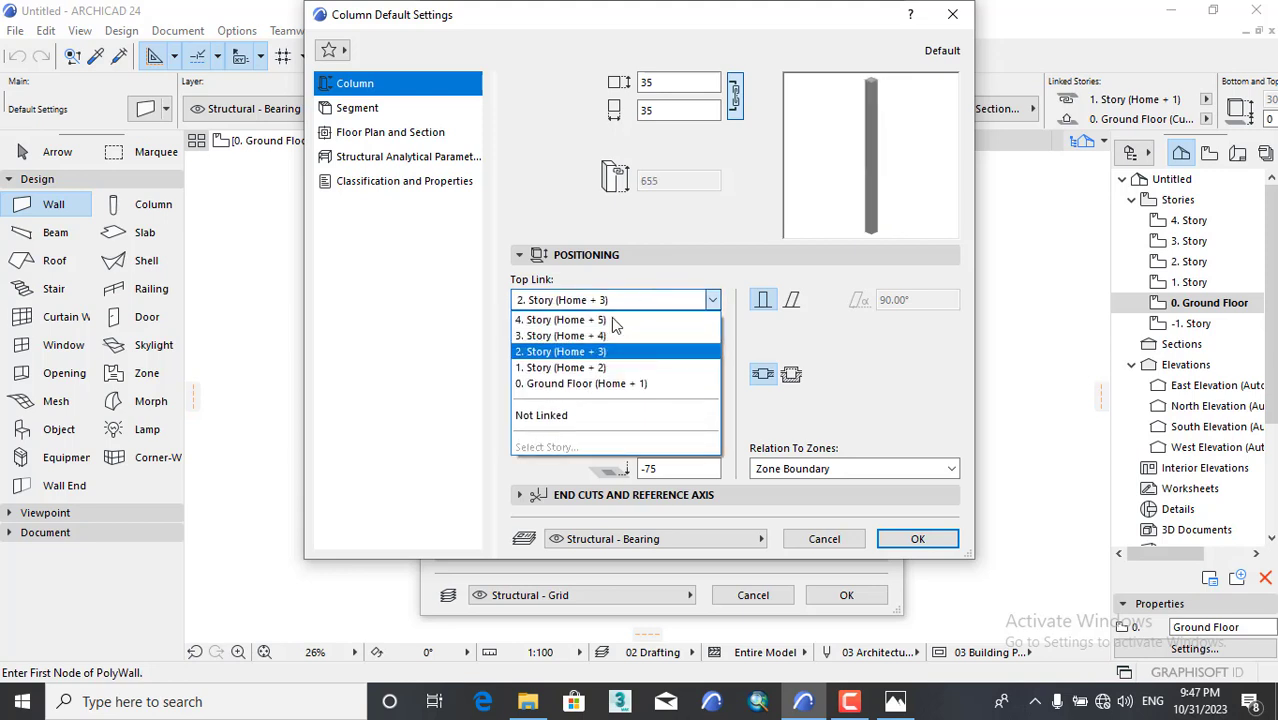
{"action": "left_click", "coordinate": [598, 321]}
{"action": "left_click", "coordinate": [614, 301]}
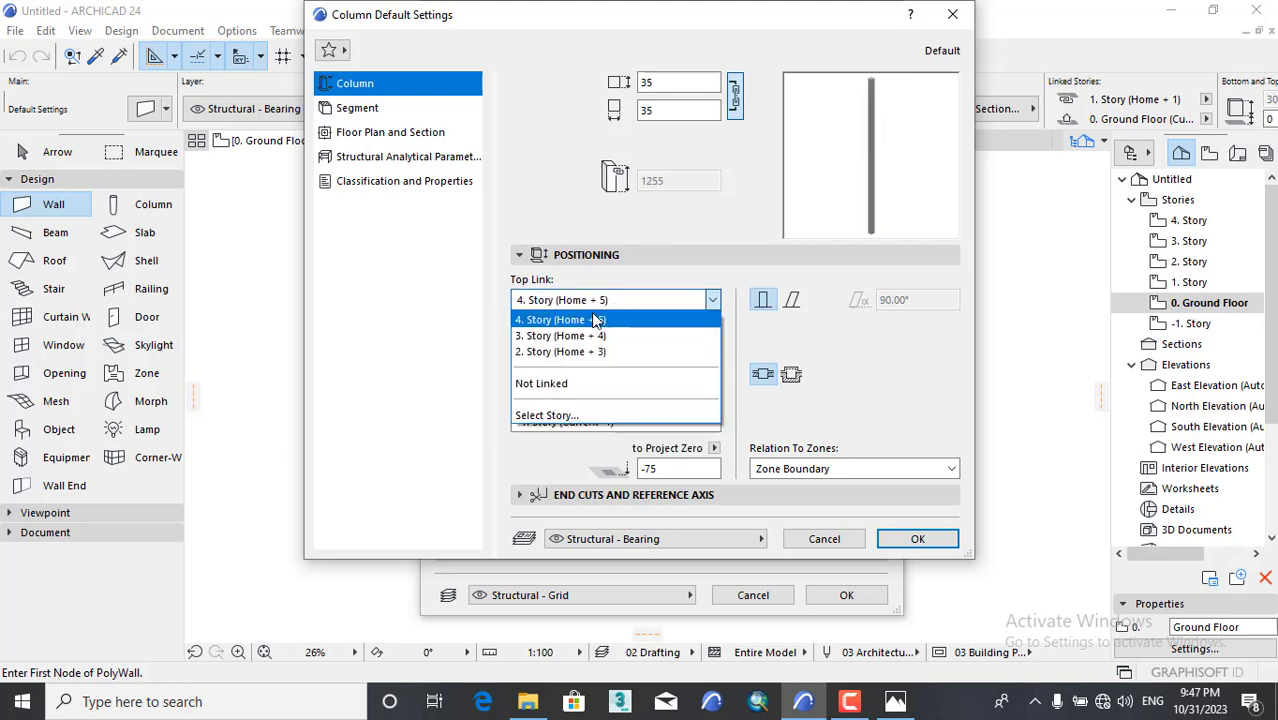
{"action": "left_click", "coordinate": [578, 320]}
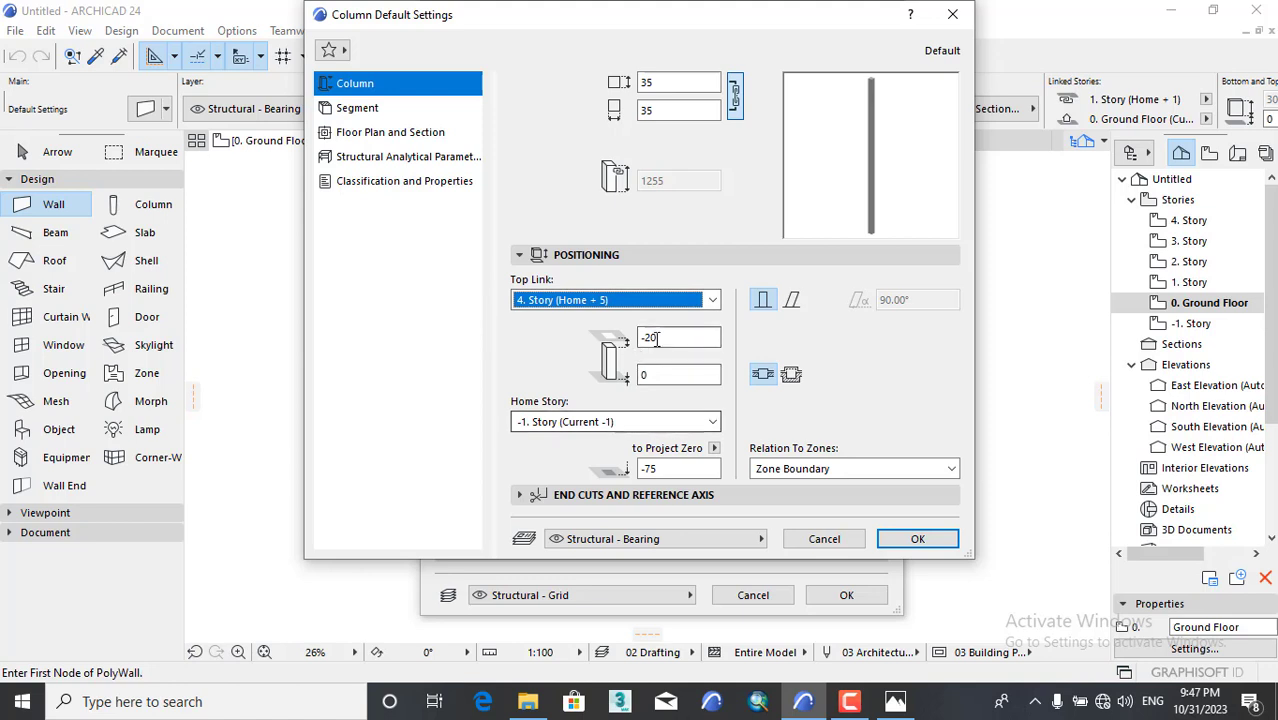
{"action": "left_click_drag", "start_coordinate": [659, 338], "coordinate": [583, 363]}
{"action": "type", "text": "0"}
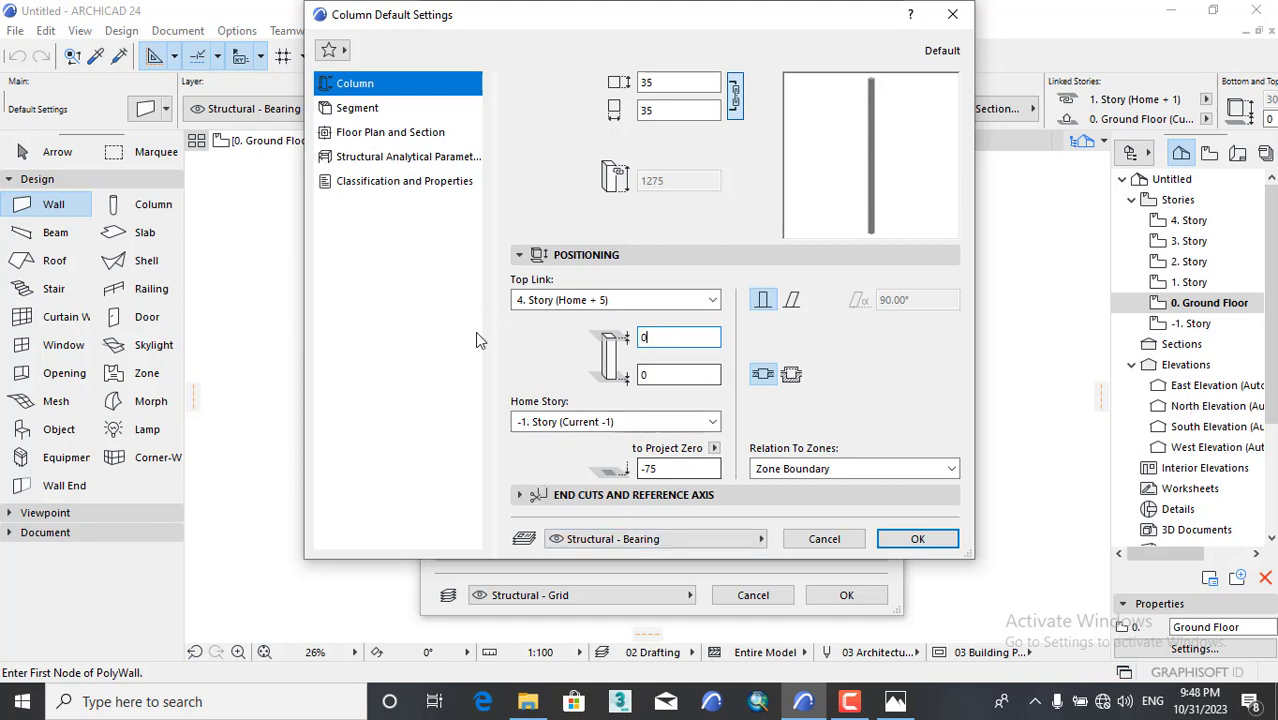
Choose Reinforced Concrete - Structural as the building material of the column segment.
{"action": "left_click", "coordinate": [355, 114]}
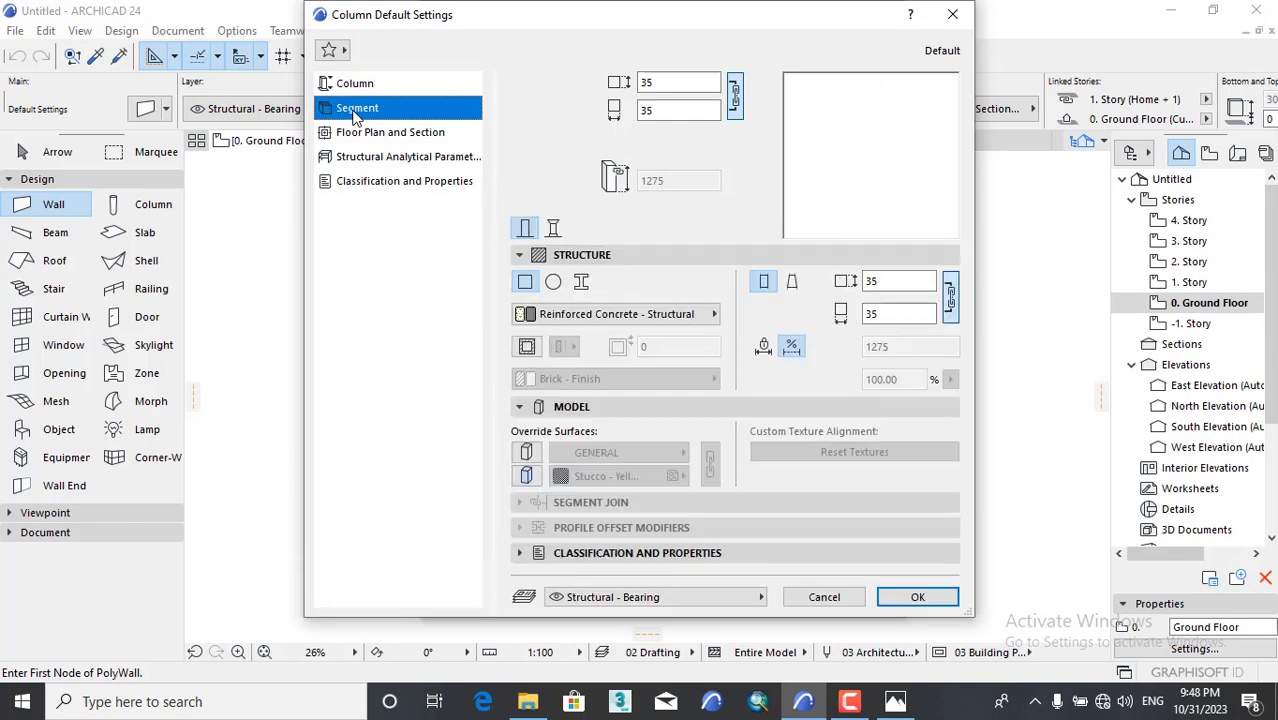
{"action": "left_click", "coordinate": [636, 314]}
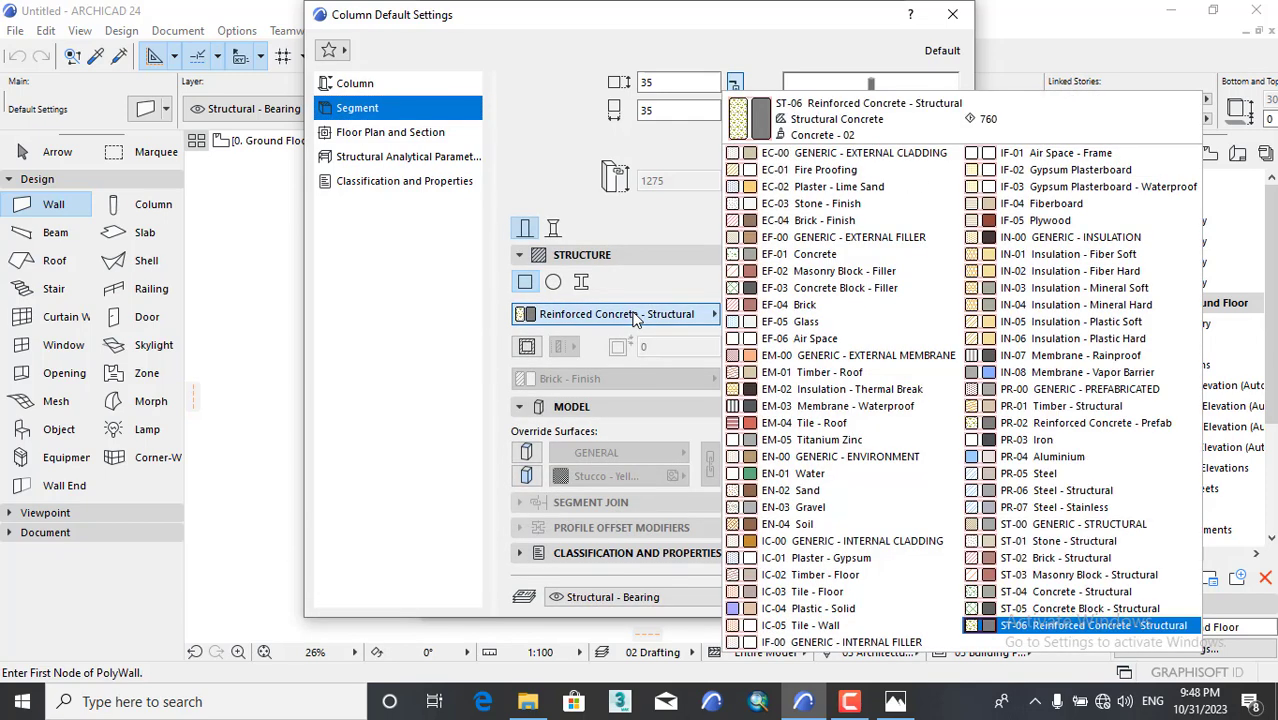
{"action": "left_click", "coordinate": [1172, 630]}
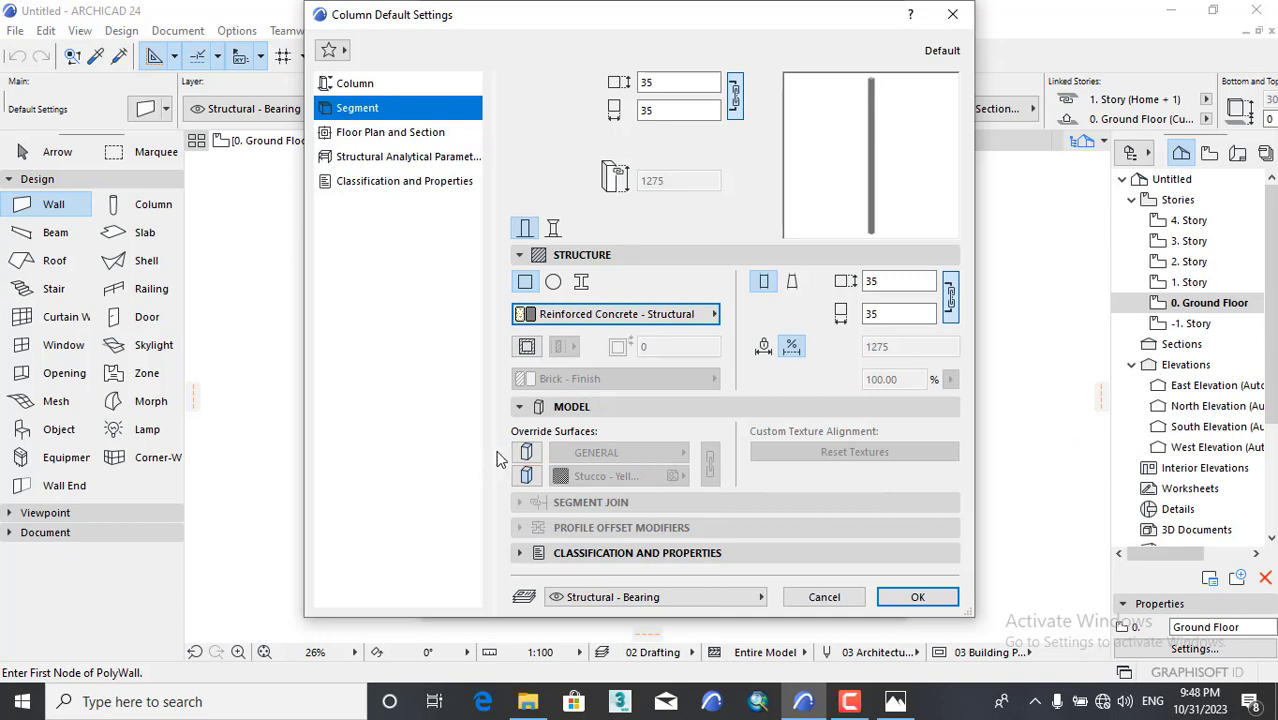
Override both column surfaces with Concrete - 04, keep them linked, and apply the column settings.
{"action": "left_click", "coordinate": [527, 452]}
{"action": "left_click", "coordinate": [527, 476]}
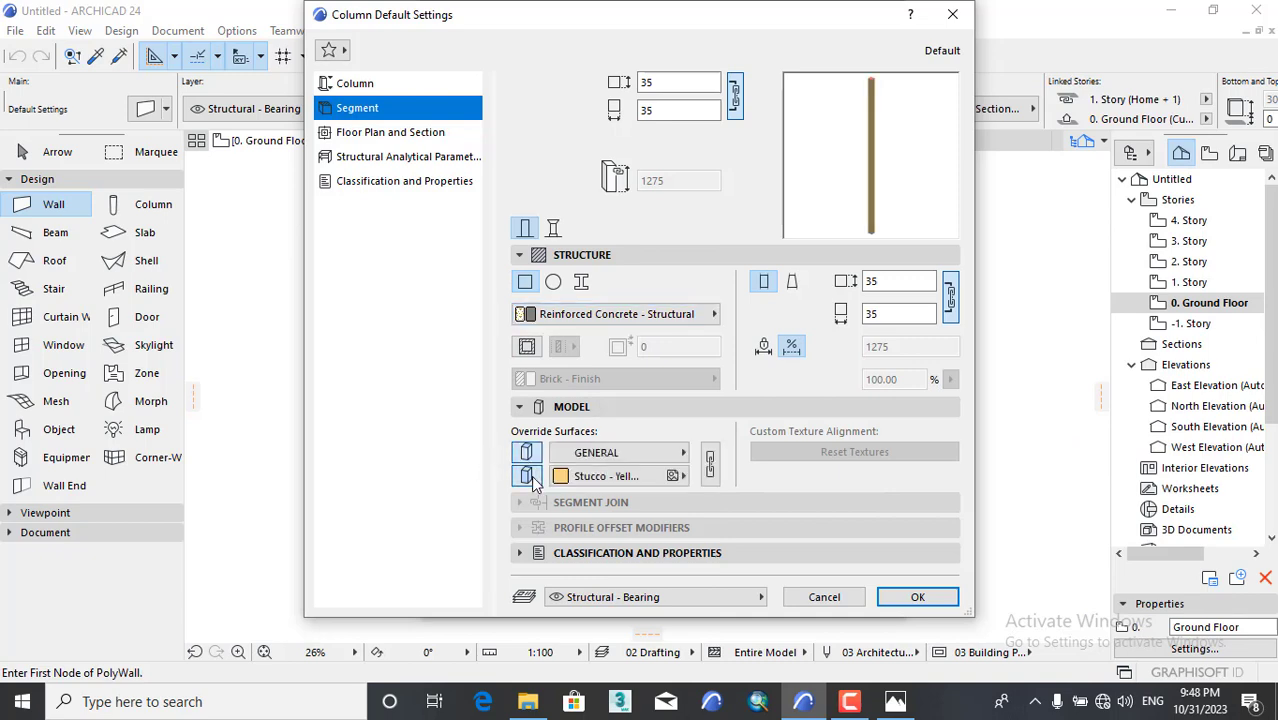
{"action": "left_click", "coordinate": [596, 453]}
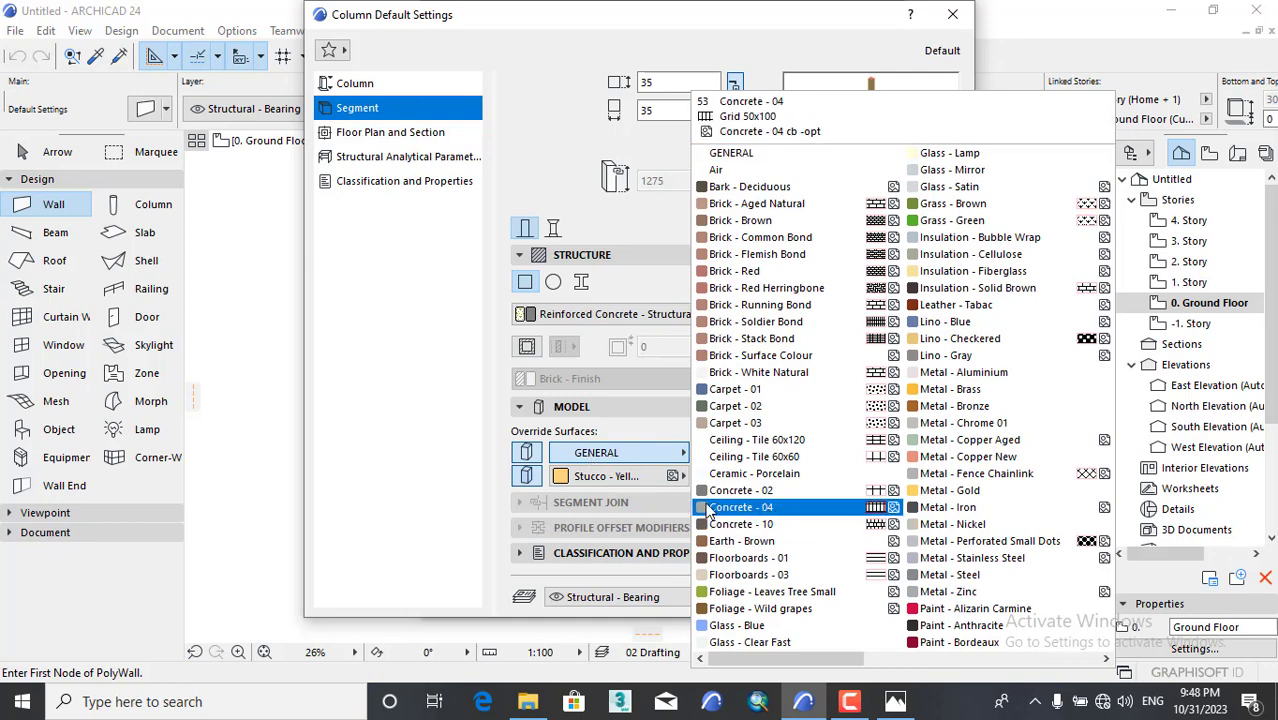
{"action": "left_click", "coordinate": [741, 508]}
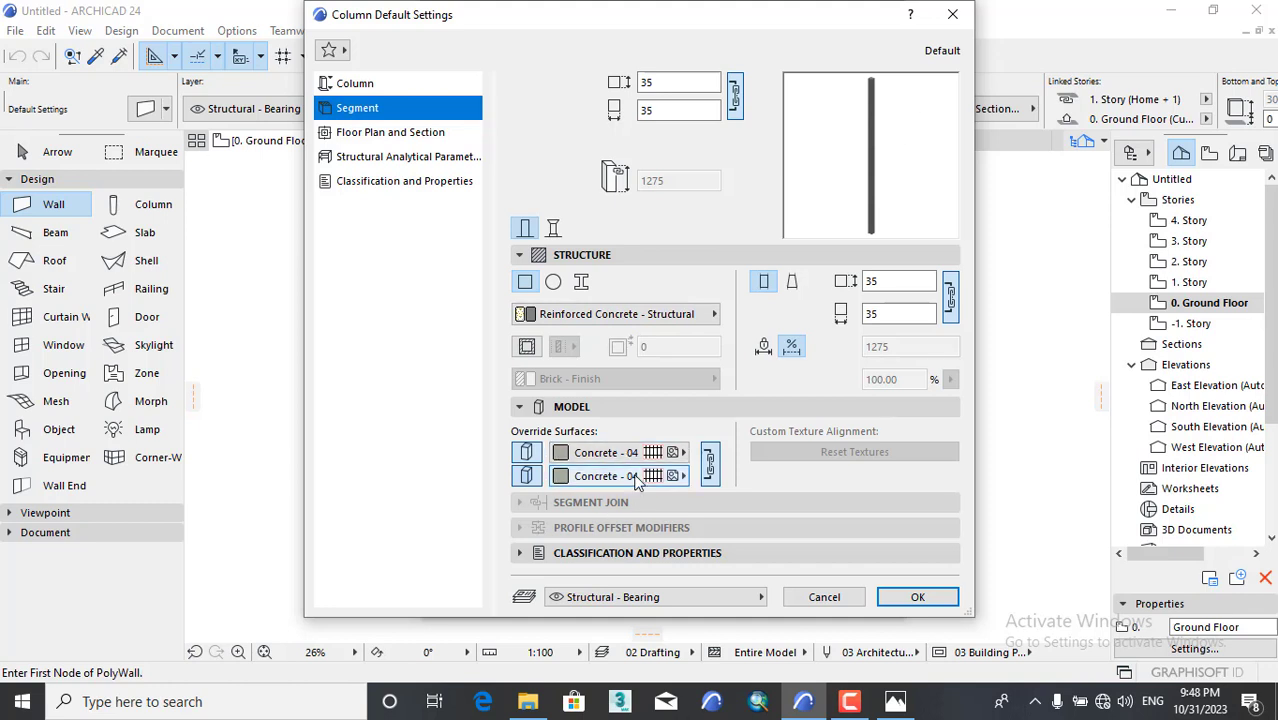
{"action": "left_click", "coordinate": [708, 478]}
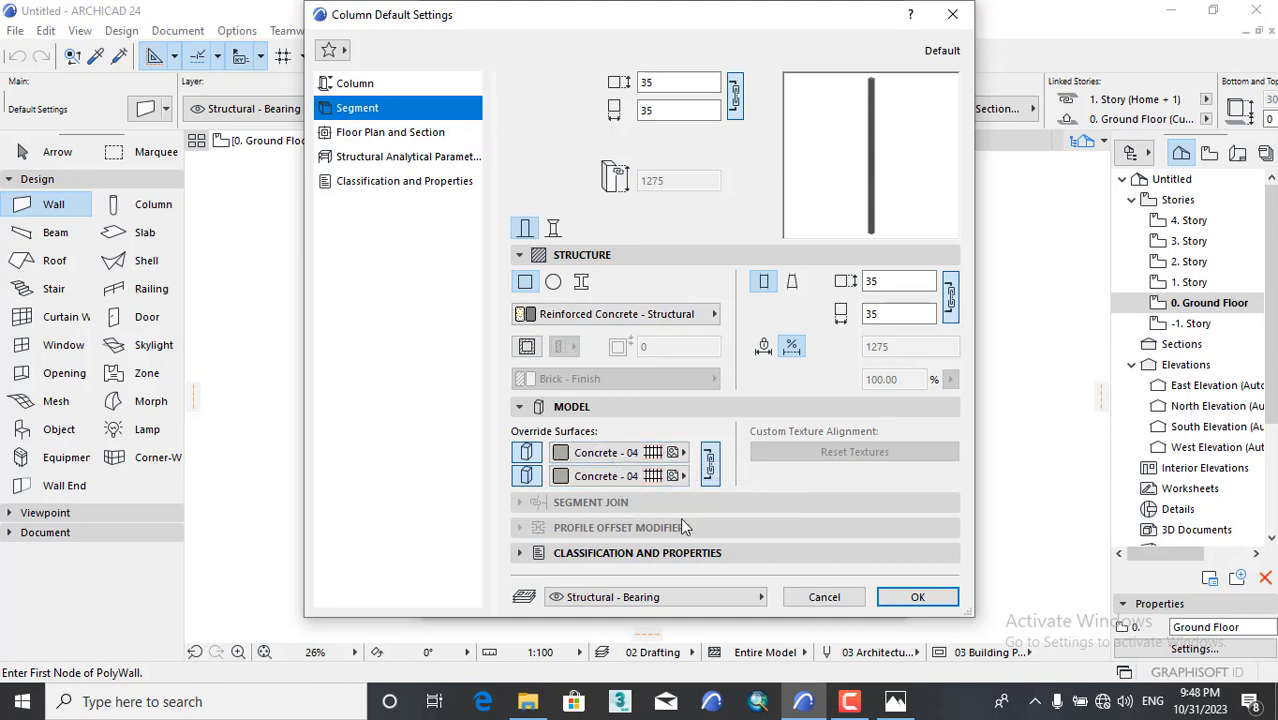
{"action": "left_click", "coordinate": [903, 597]}
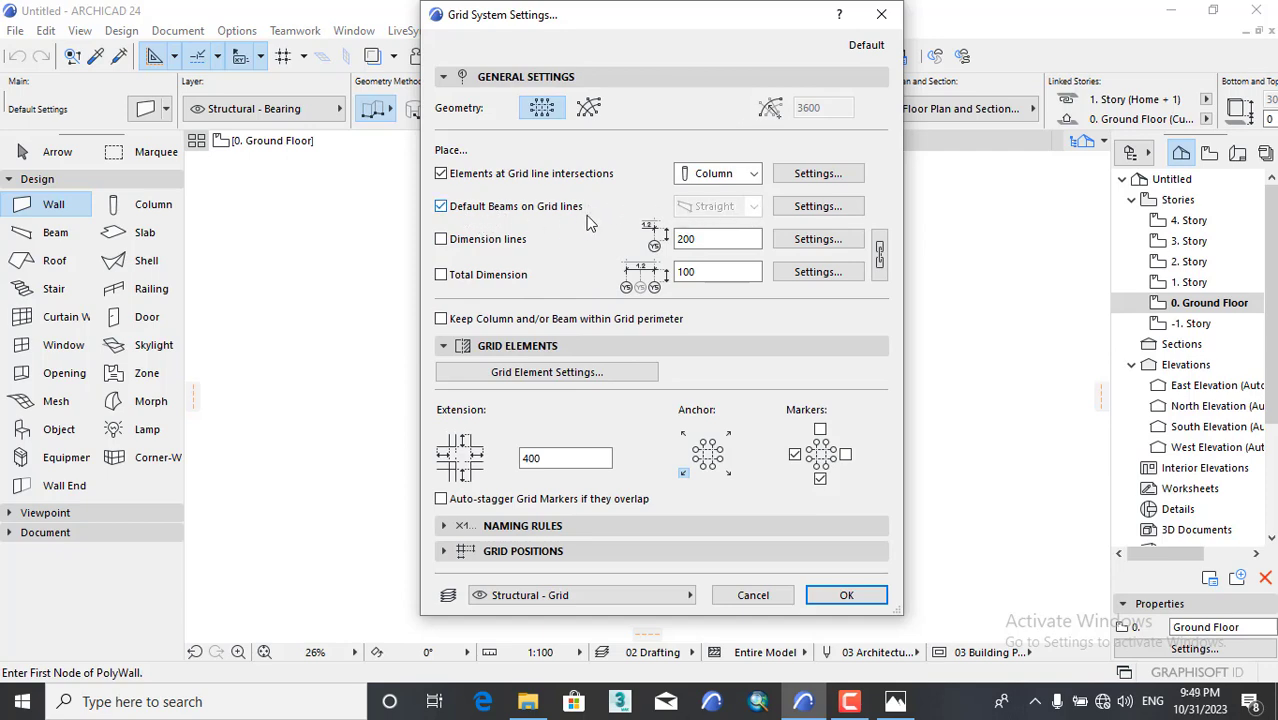
Enable default beams on the grid lines and set the beam's width to 35 cm and its elevation to 300 cm.
{"action": "left_click", "coordinate": [816, 207]}
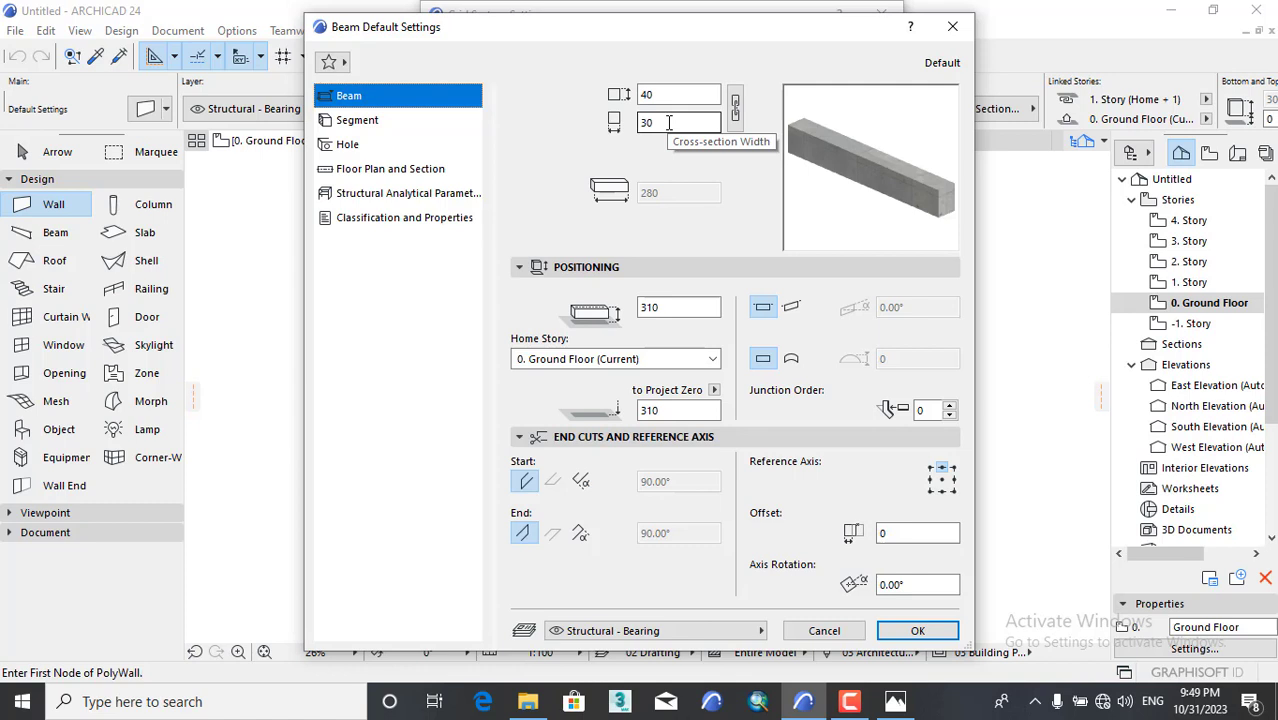
{"action": "double_click", "coordinate": [669, 122]}
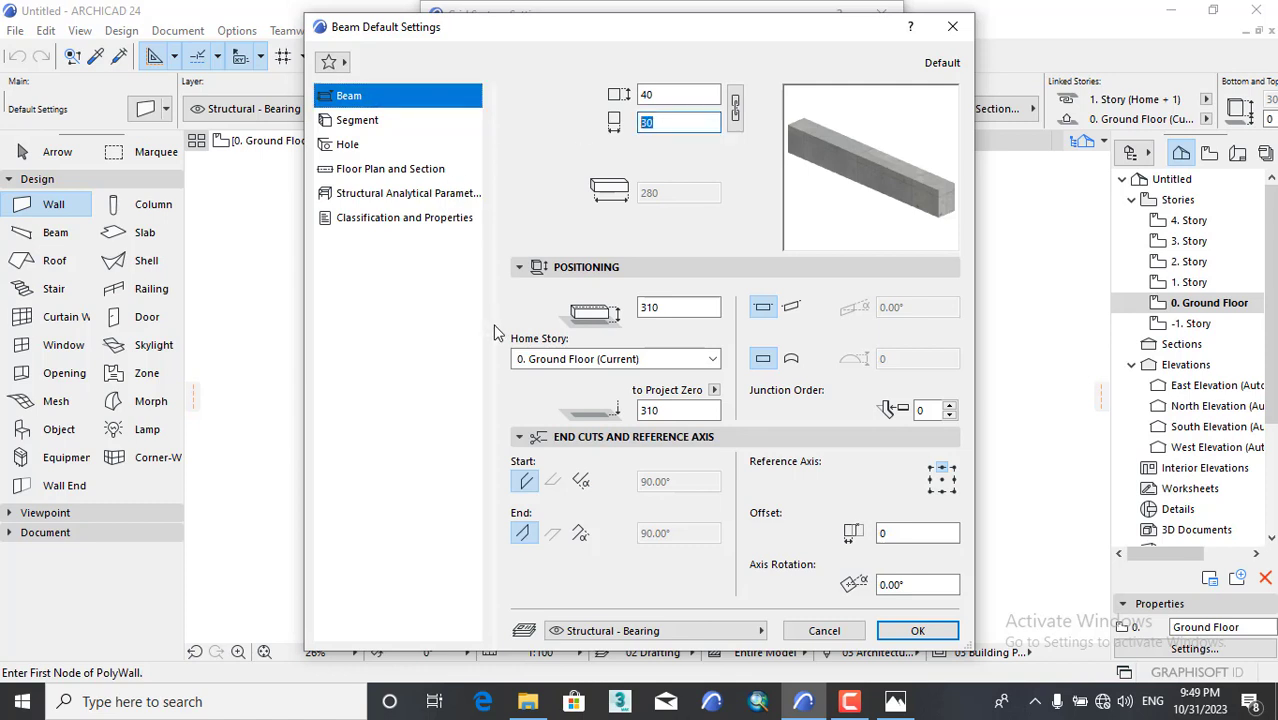
{"action": "type", "text": "35"}
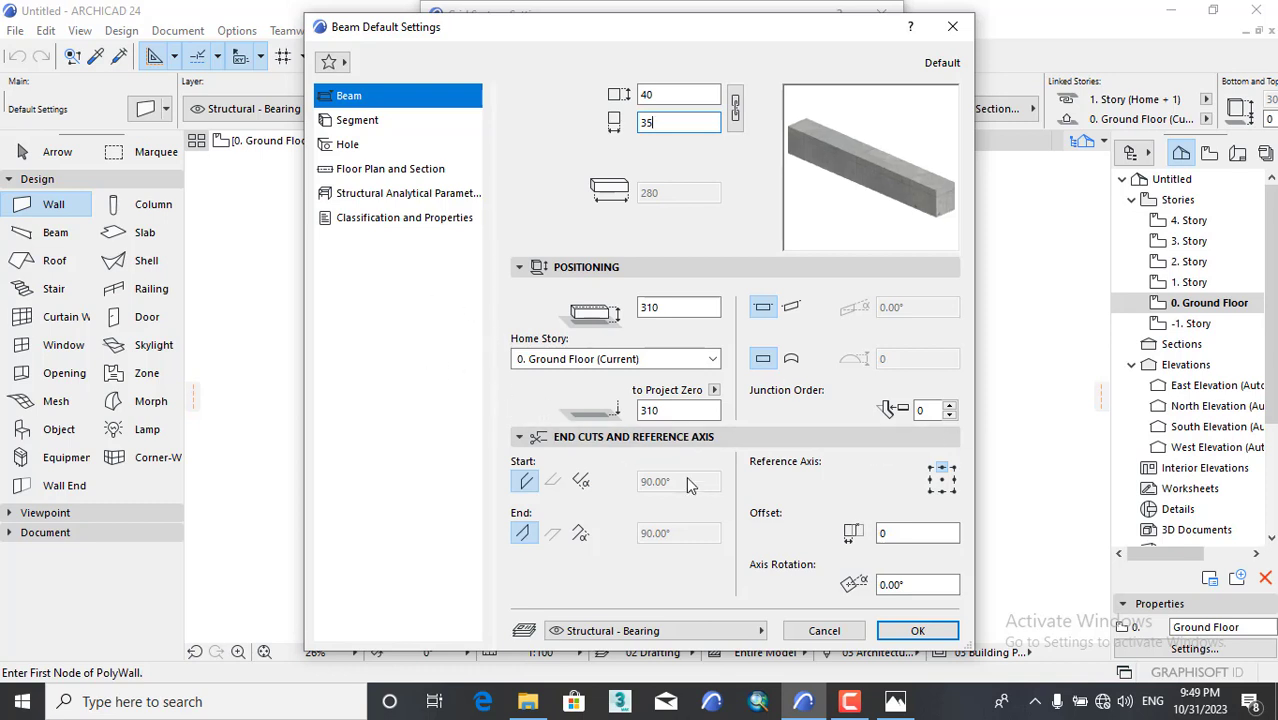
{"action": "left_click", "coordinate": [665, 305]}
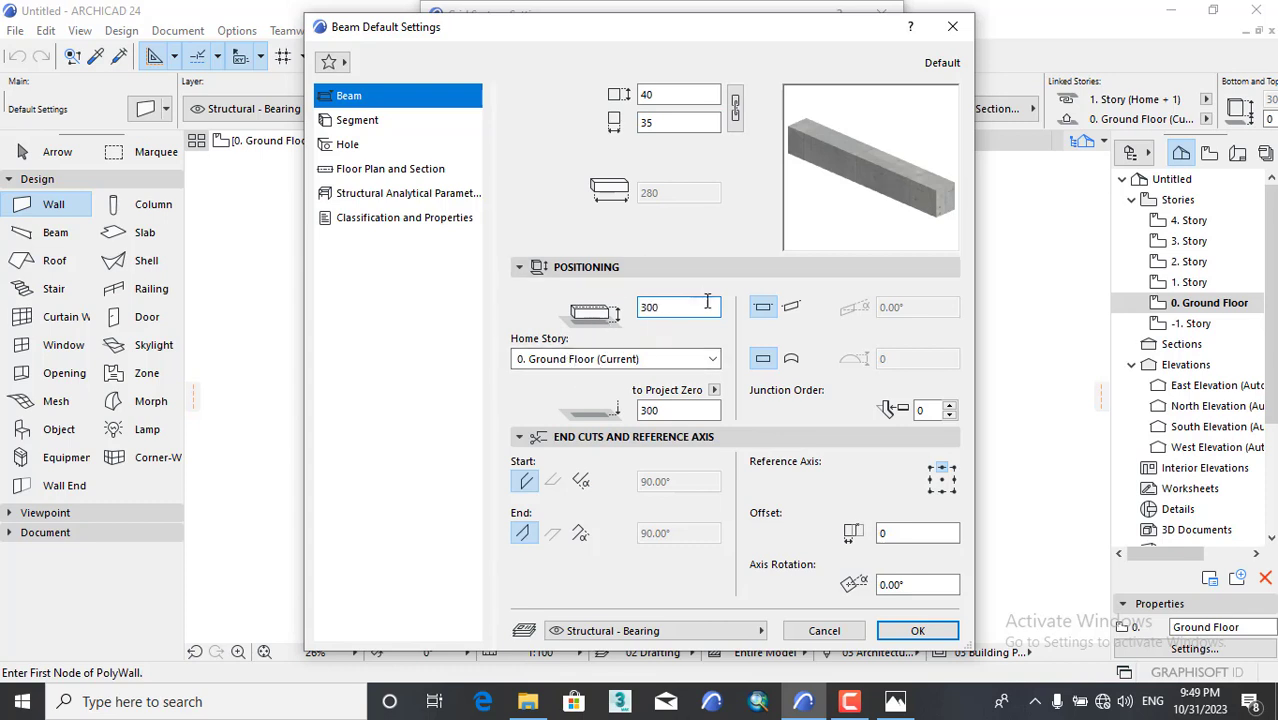
Override all five beam surfaces with Concrete - 04 as linked surfaces and apply the beam settings.
{"action": "left_click", "coordinate": [348, 125]}
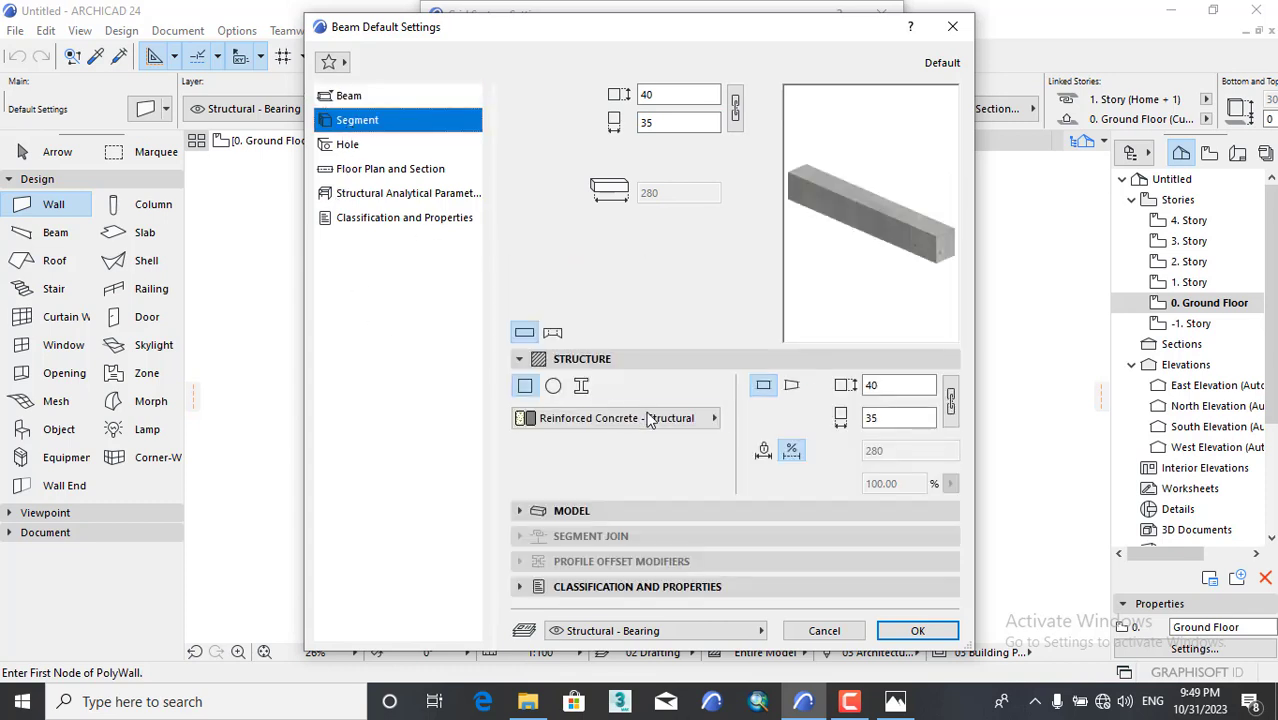
{"action": "left_click", "coordinate": [521, 510]}
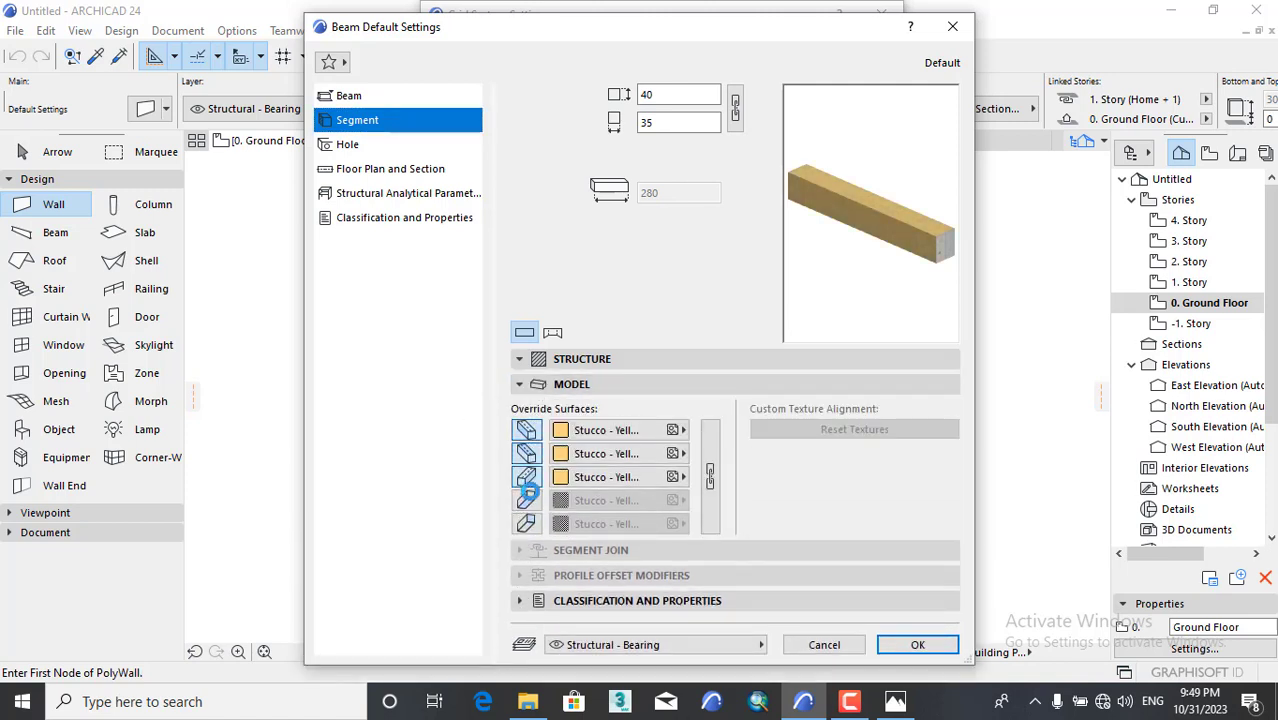
{"action": "left_click", "coordinate": [527, 498]}
{"action": "left_click", "coordinate": [526, 523]}
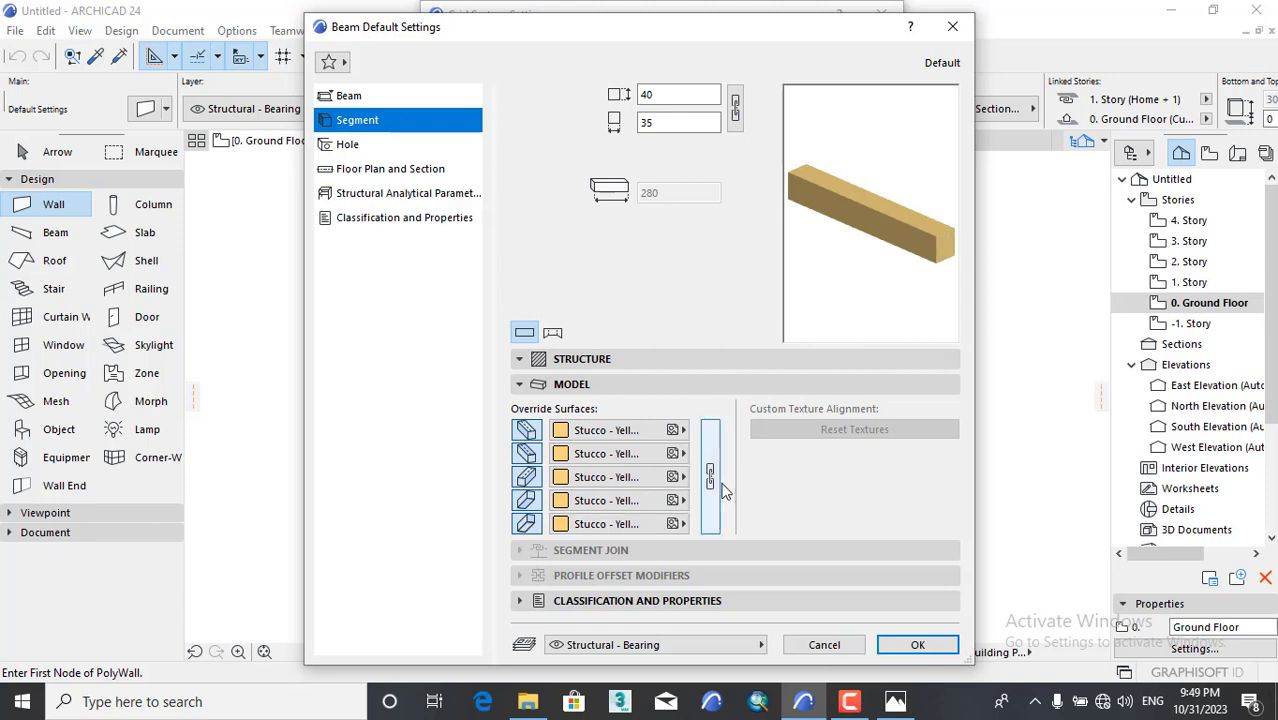
{"action": "left_click", "coordinate": [608, 431]}
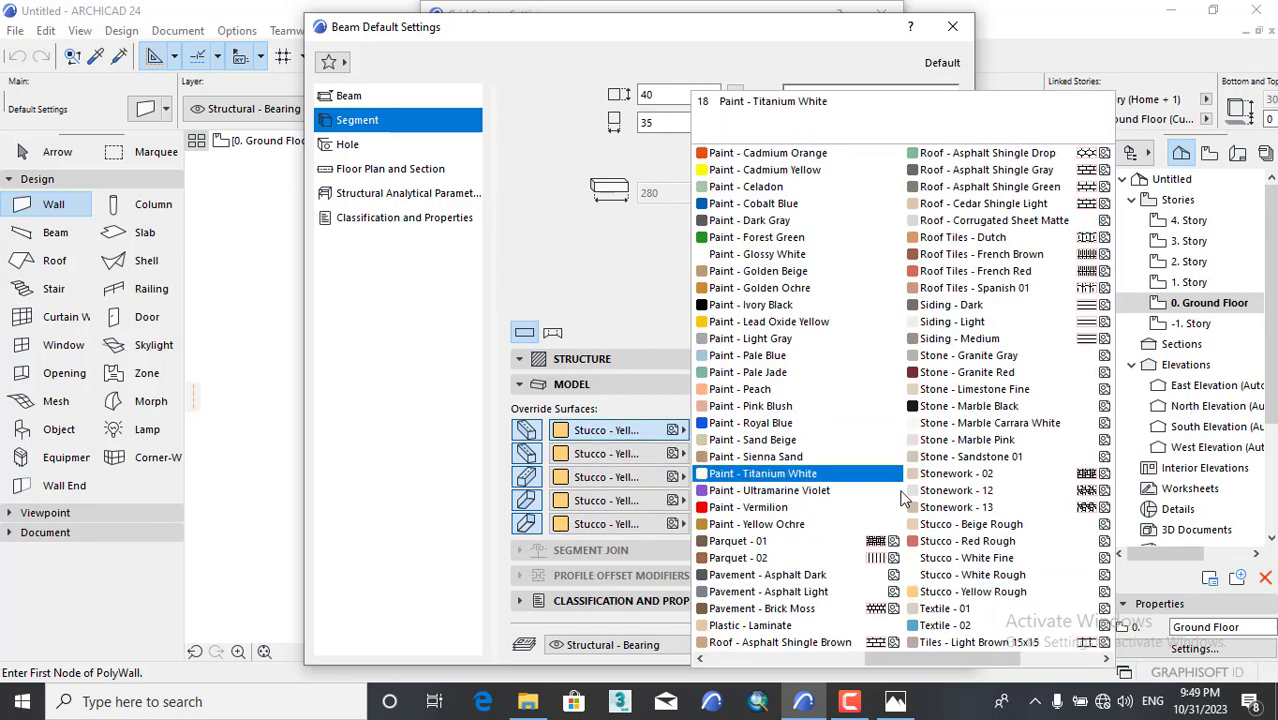
{"action": "scroll", "coordinate": [915, 541], "scroll_direction": "down", "scroll_amount": 2}
{"action": "scroll", "coordinate": [915, 541], "scroll_direction": "up", "scroll_amount": 2}
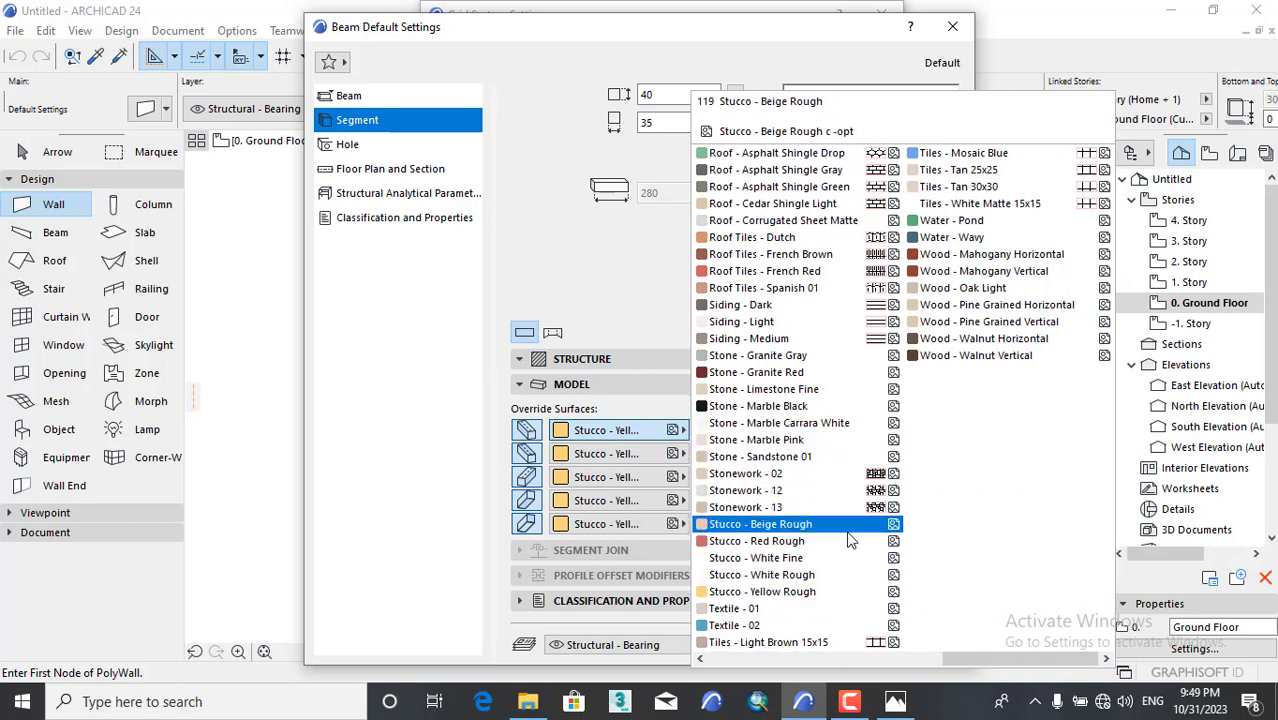
{"action": "scroll", "coordinate": [845, 537], "scroll_direction": "up", "scroll_amount": 2}
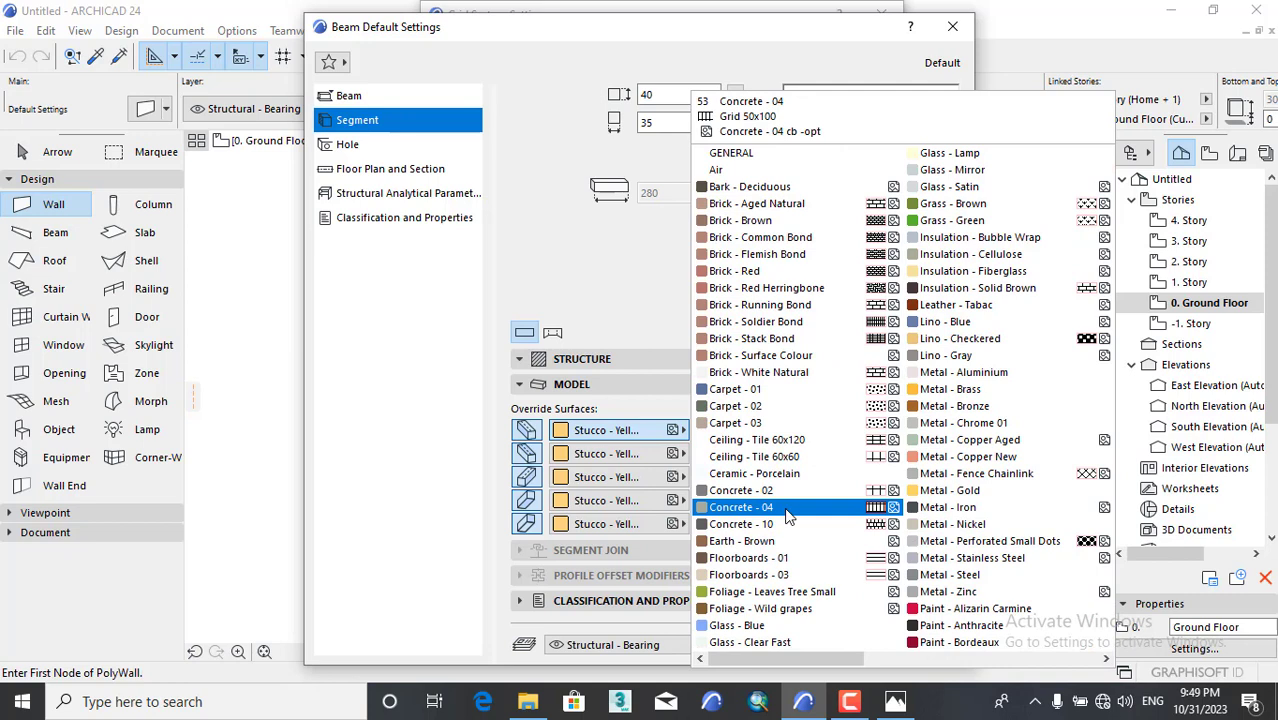
{"action": "left_click", "coordinate": [787, 514]}
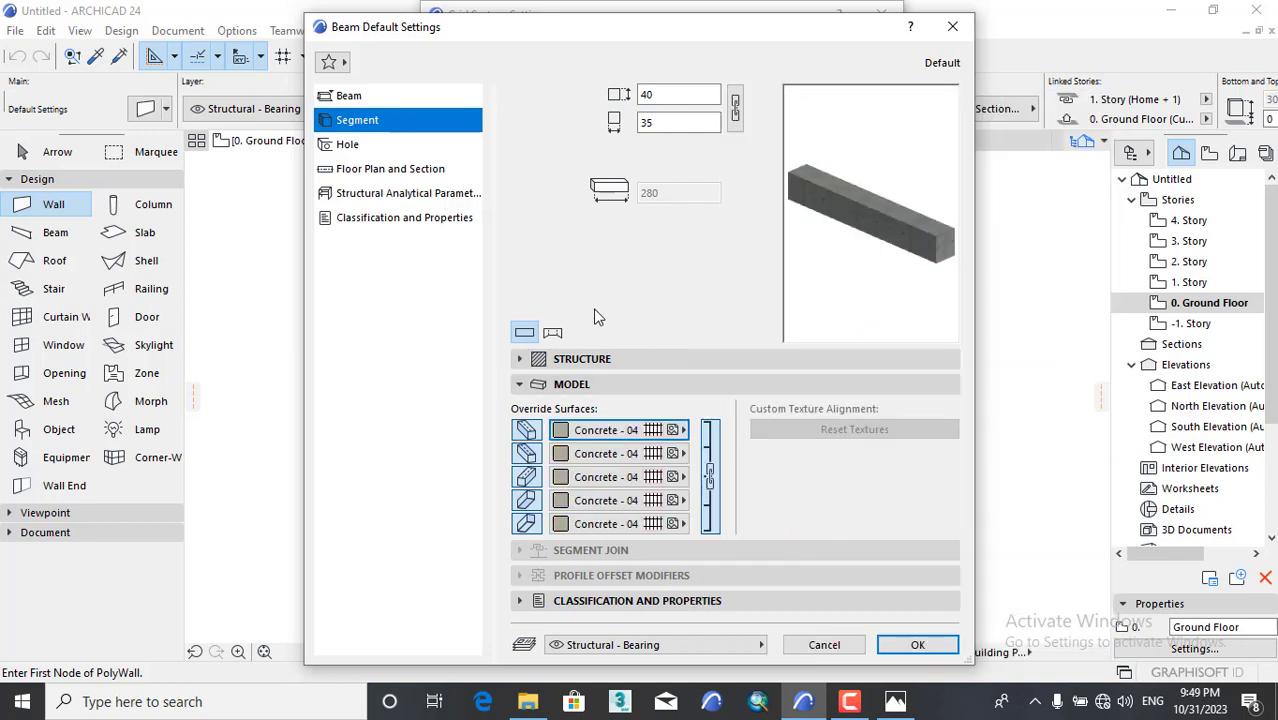
{"action": "left_click", "coordinate": [915, 644]}
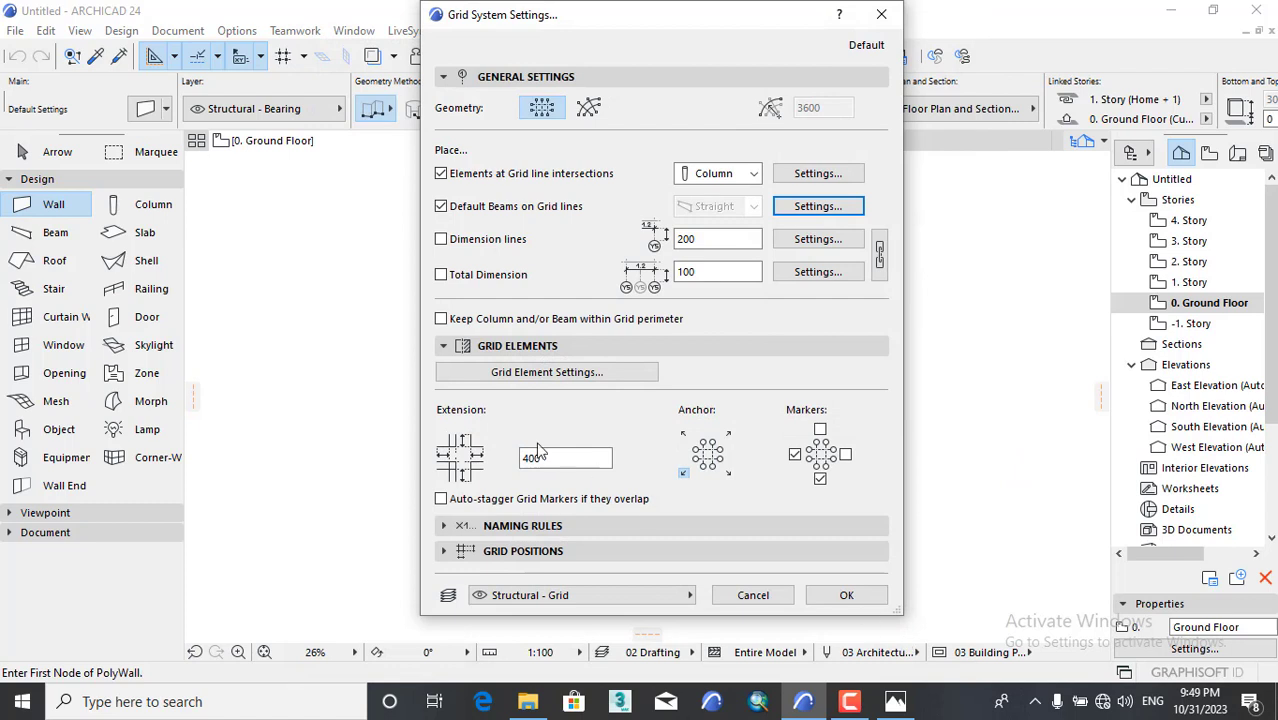
Enable dimension lines and total dimension for the grid, check the hand-drawn floor plan in Photos, and return to ARCHICAD.
{"action": "left_click", "coordinate": [441, 239]}
{"action": "left_click", "coordinate": [441, 274]}
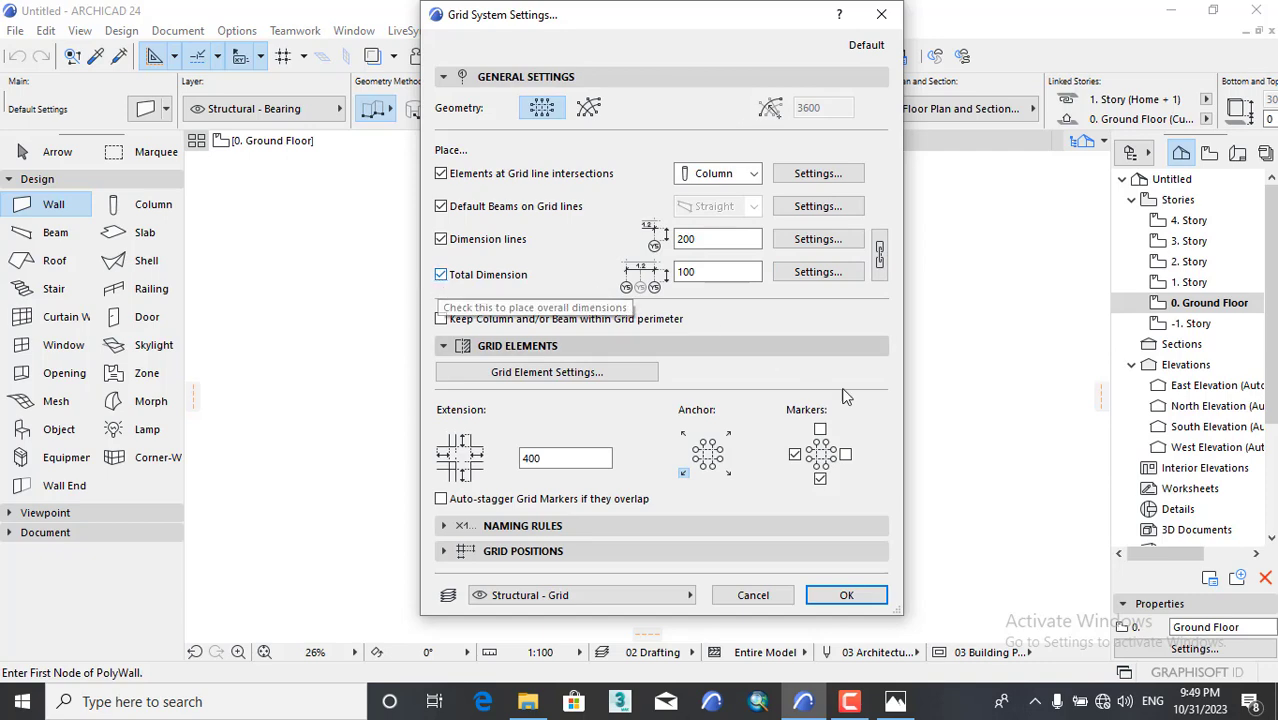
{"action": "left_click", "coordinate": [895, 701]}
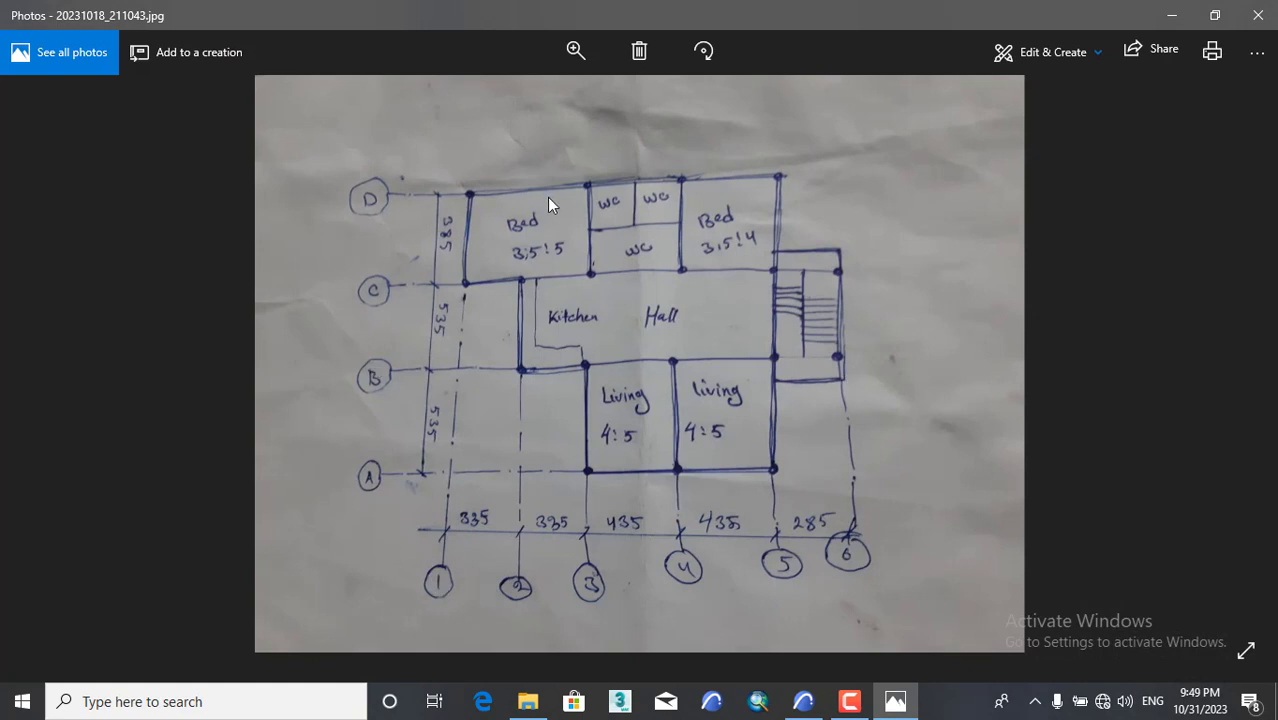
{"action": "left_click", "coordinate": [1171, 15]}
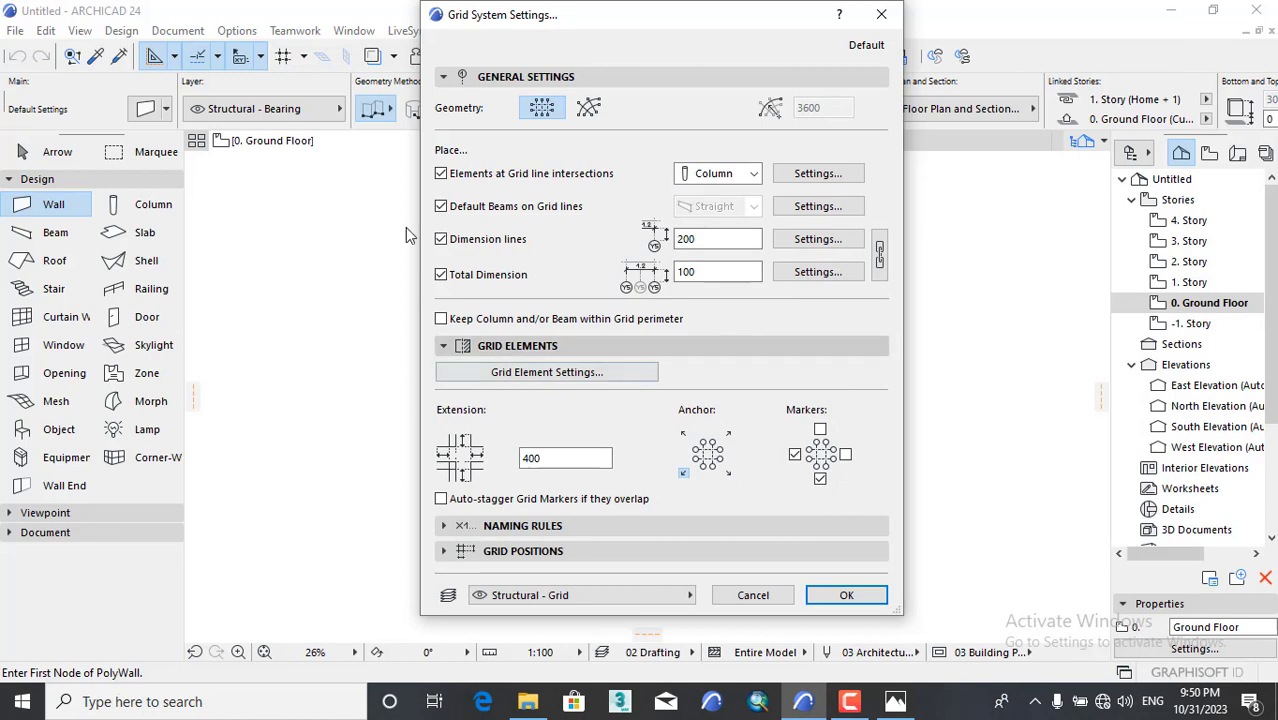
Set the grid elements' floor plan line type to Dot & Dashed and show them on Home Story Only.
{"action": "left_click", "coordinate": [549, 372]}
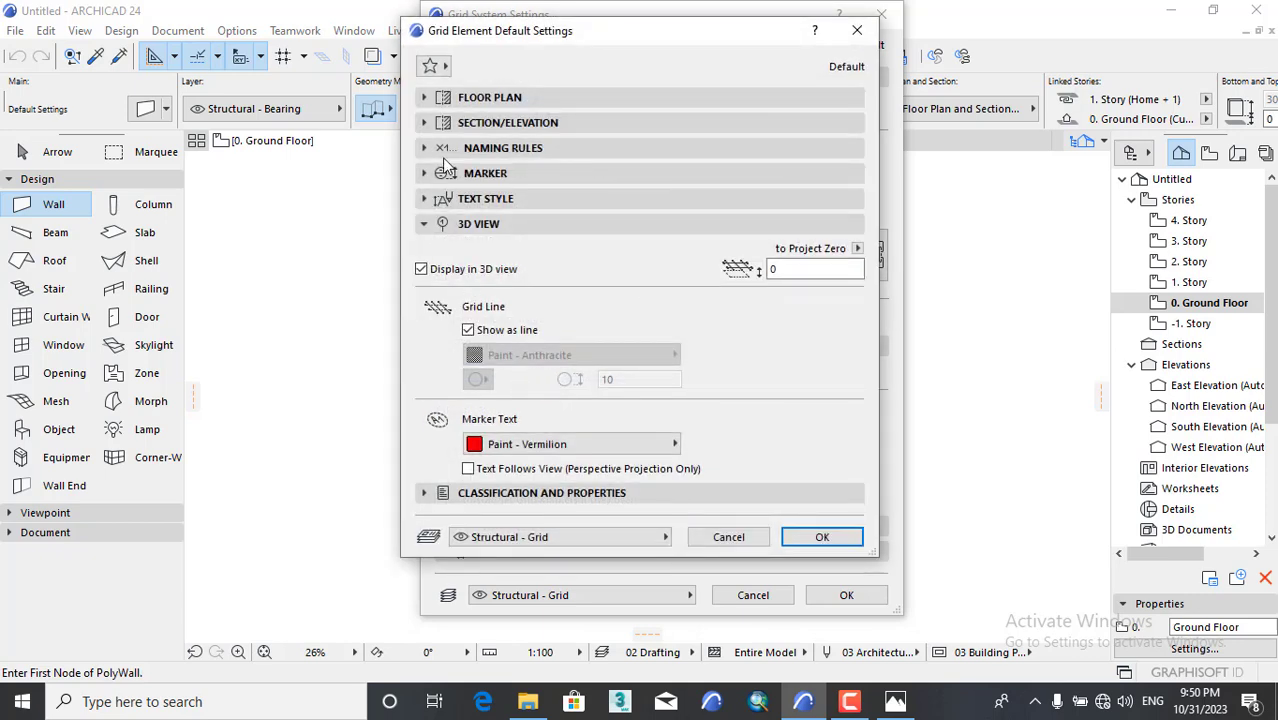
{"action": "left_click", "coordinate": [425, 98]}
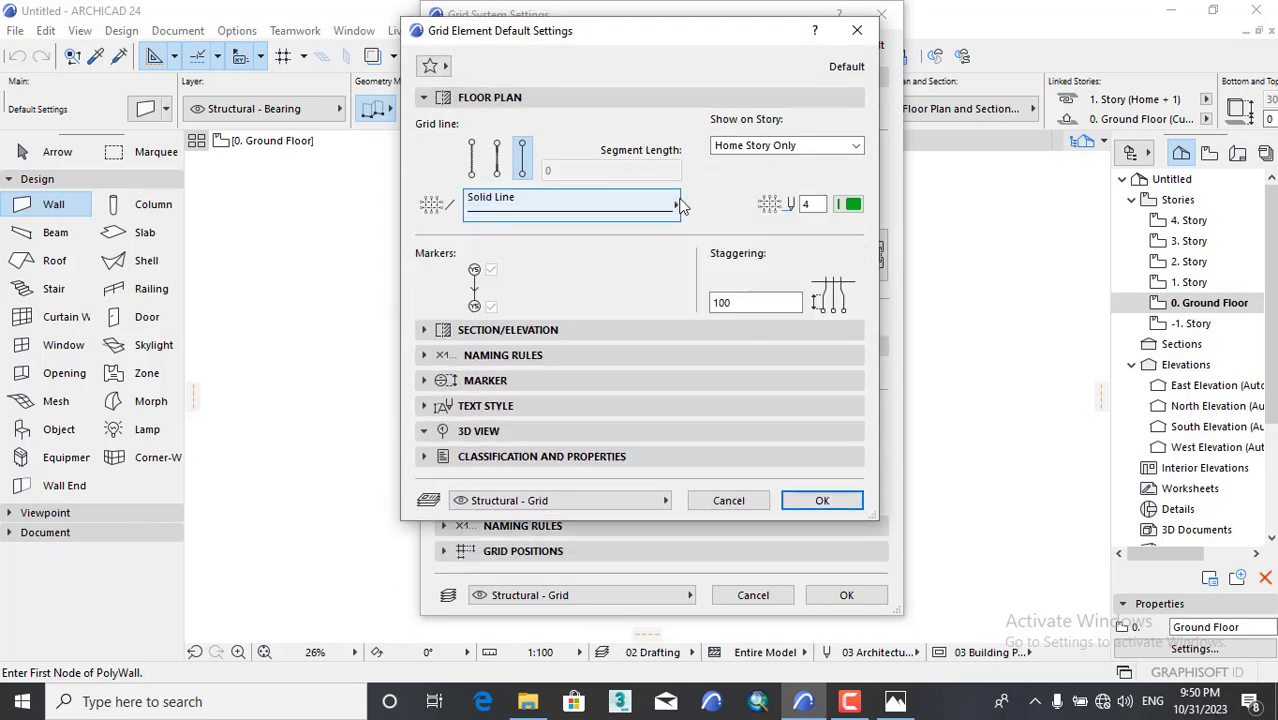
{"action": "left_click", "coordinate": [655, 206]}
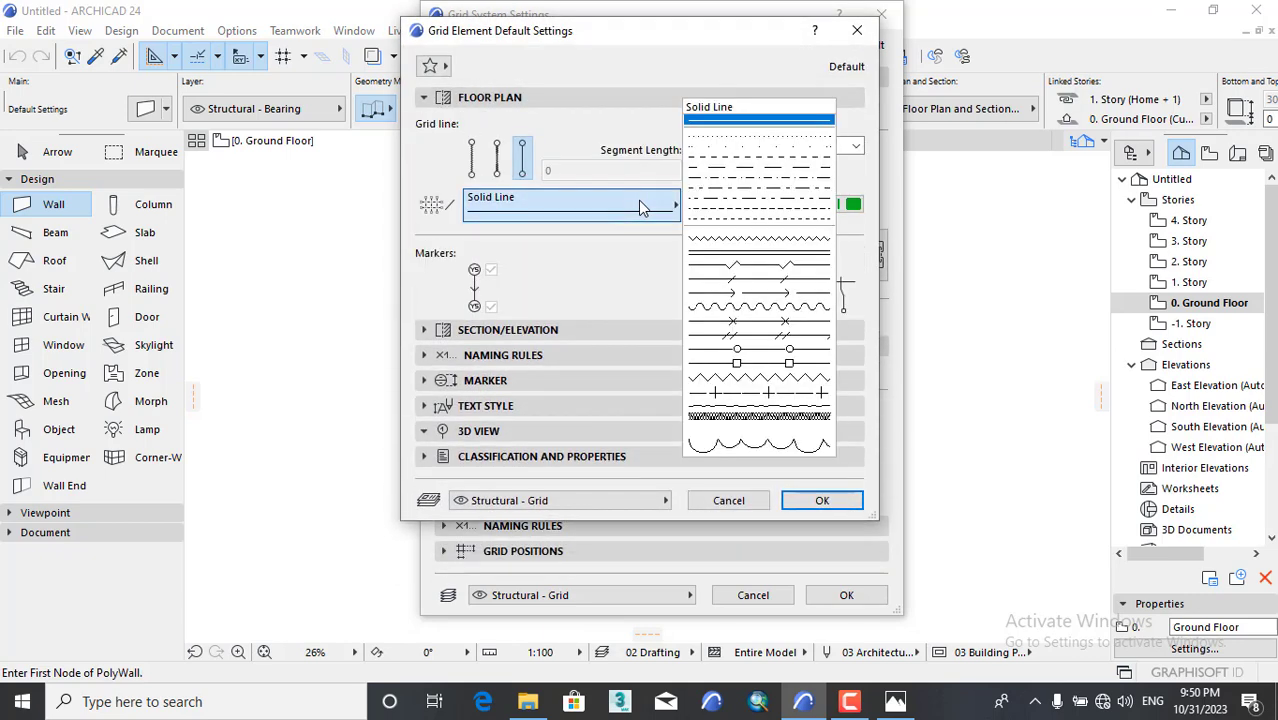
{"action": "left_click", "coordinate": [743, 183]}
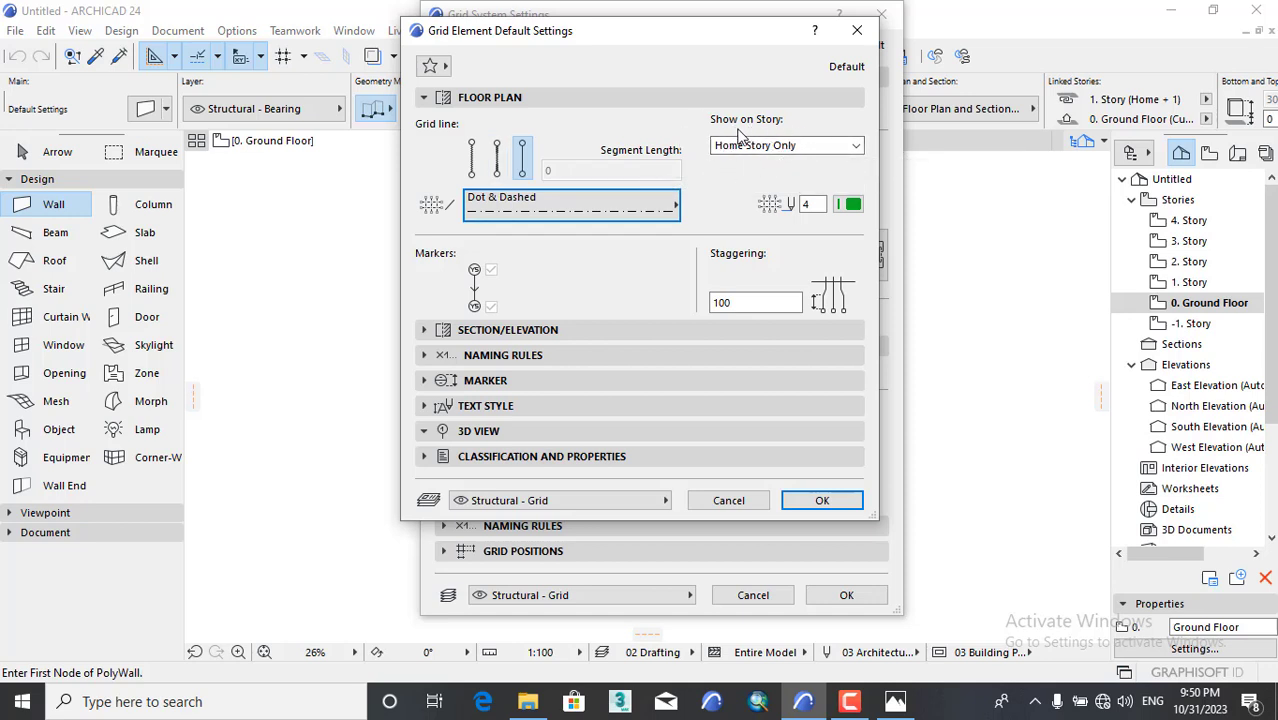
{"action": "left_click", "coordinate": [818, 146]}
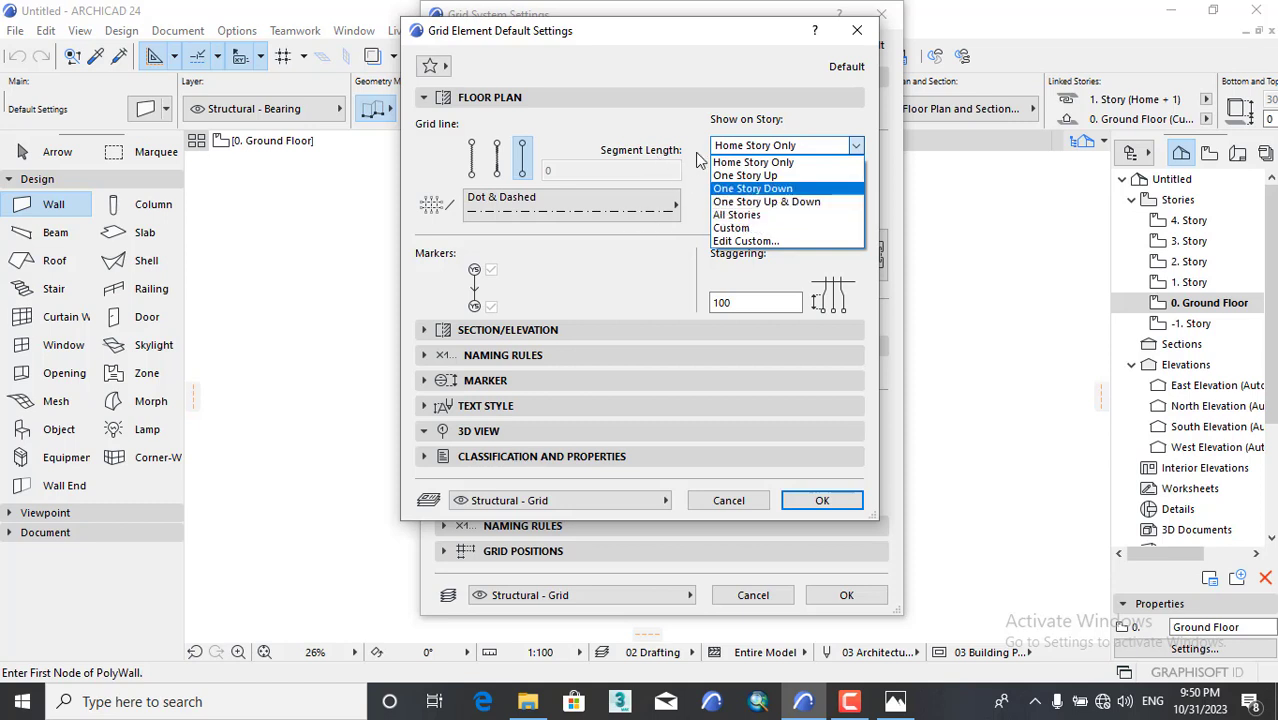
{"action": "left_click", "coordinate": [748, 162]}
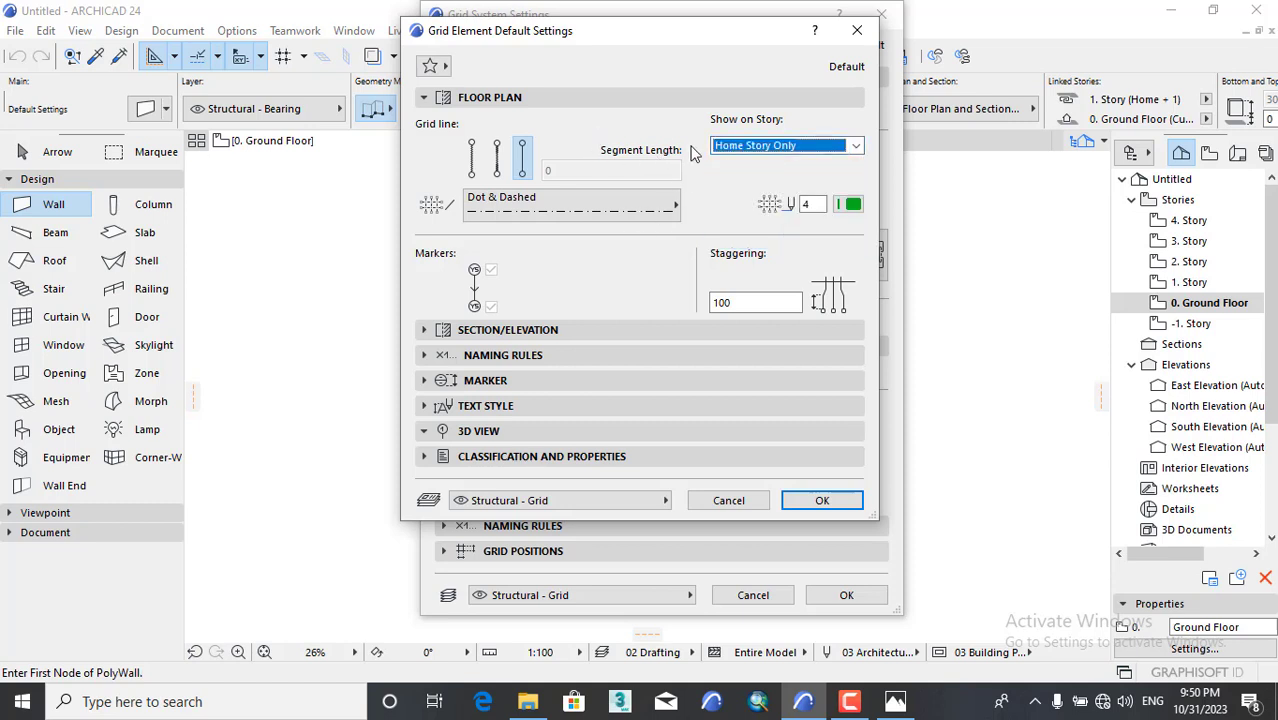
Set the grid elements' section/elevation line type to Dot & Dashed and apply the grid element settings.
{"action": "left_click", "coordinate": [416, 329]}
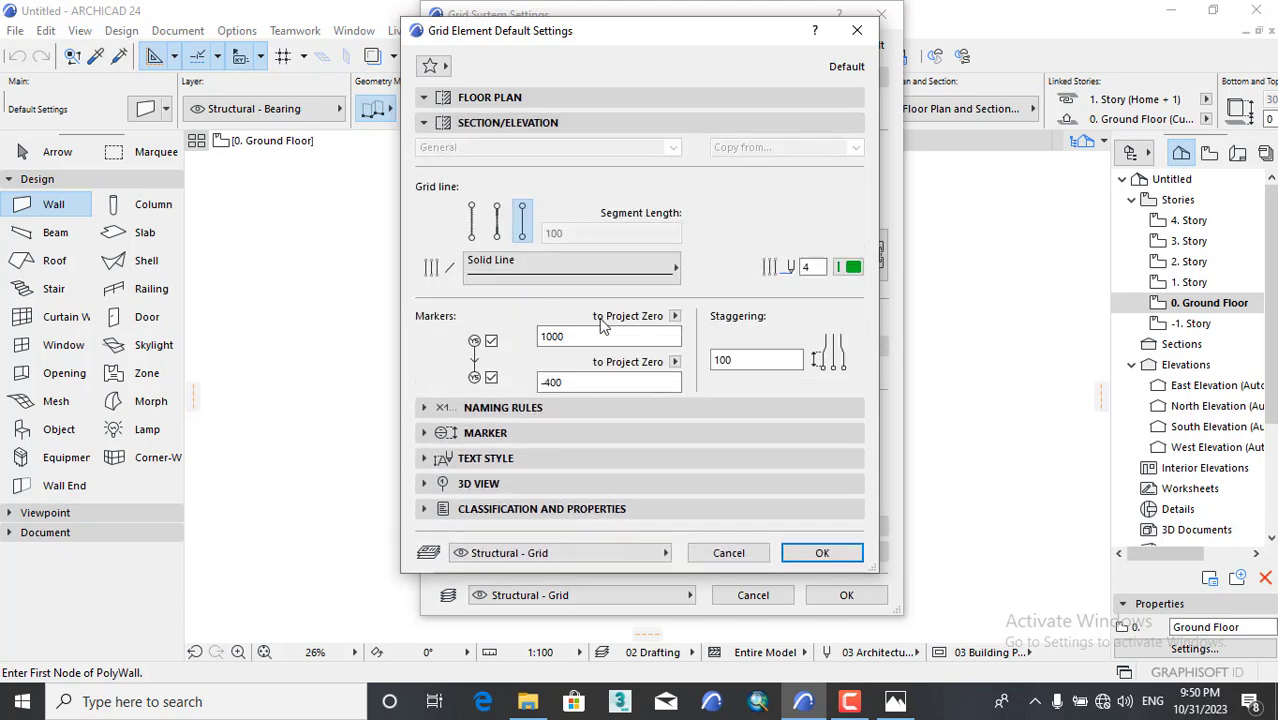
{"action": "left_click", "coordinate": [672, 268]}
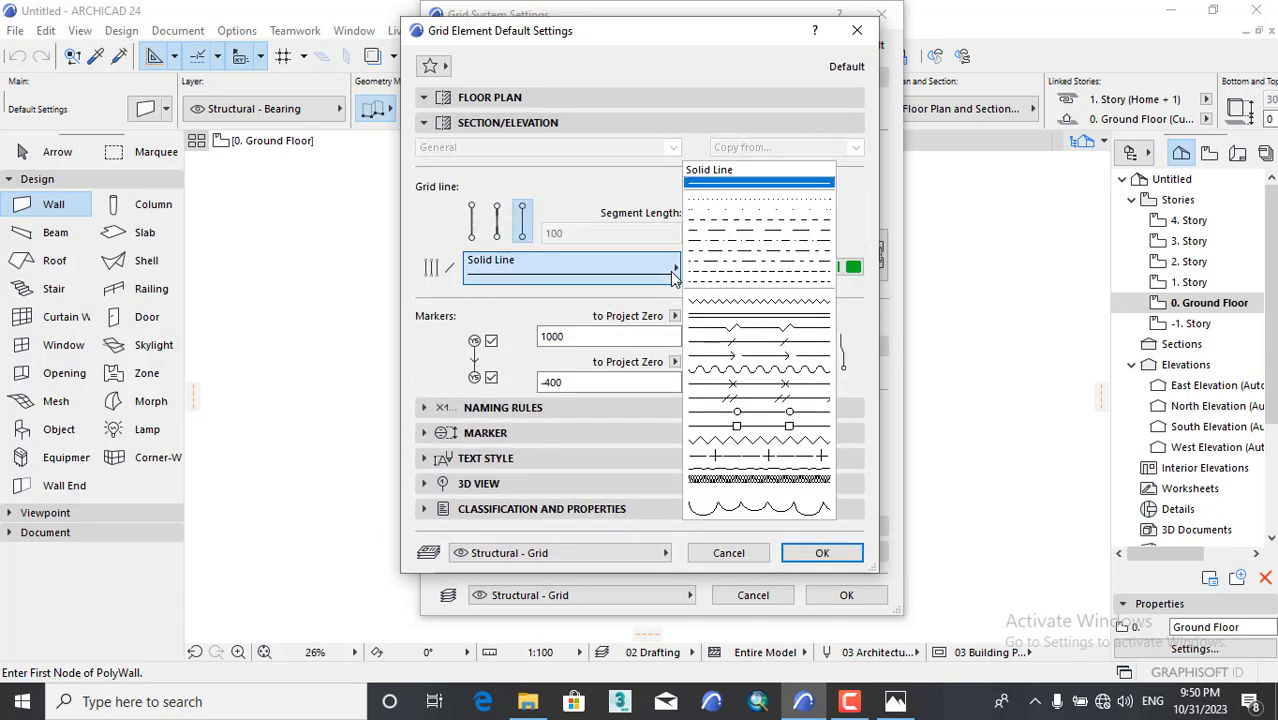
{"action": "left_click", "coordinate": [740, 241]}
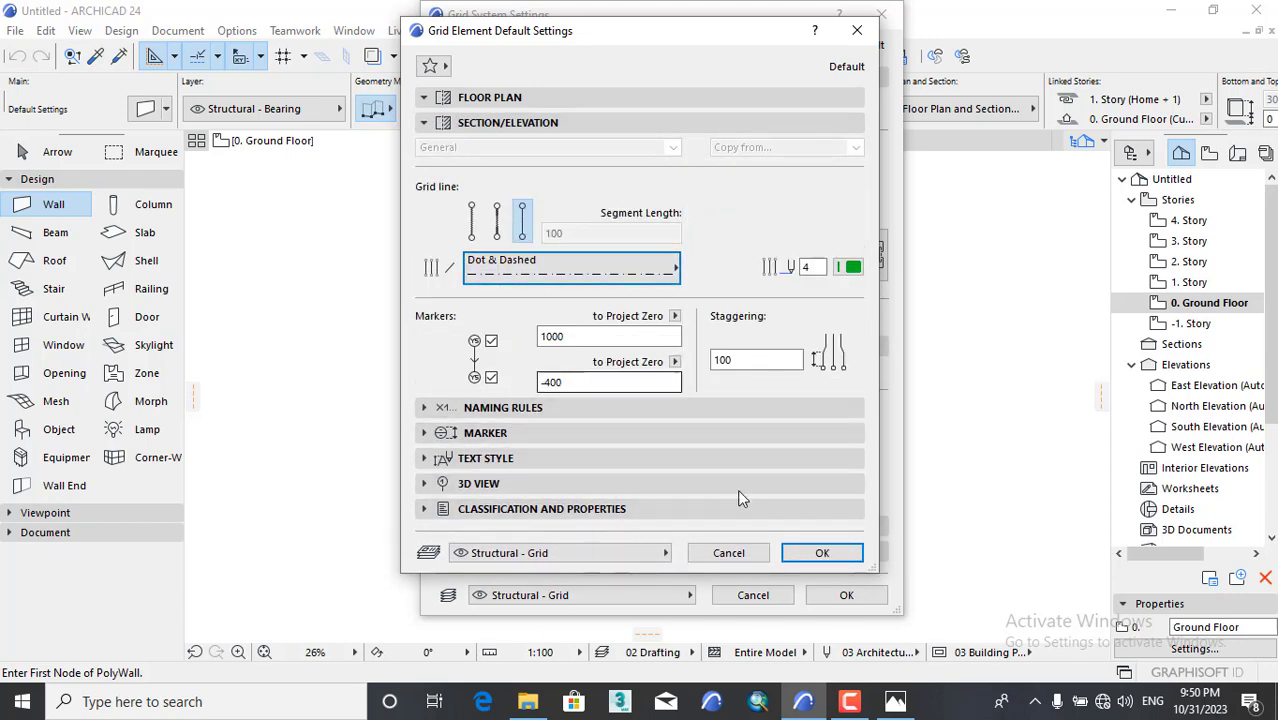
{"action": "left_click", "coordinate": [818, 553]}
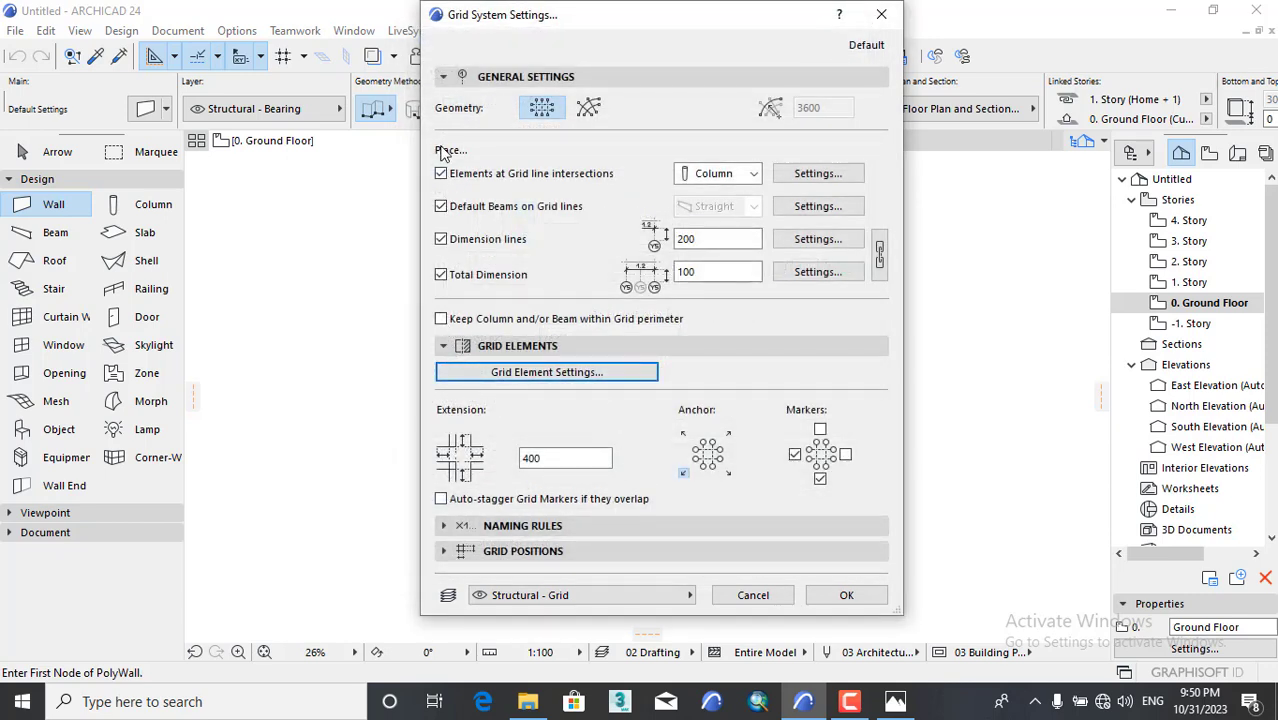
Try turning on the grid markers for the upper and right-hand ends of the grid.
{"action": "left_click", "coordinate": [444, 78]}
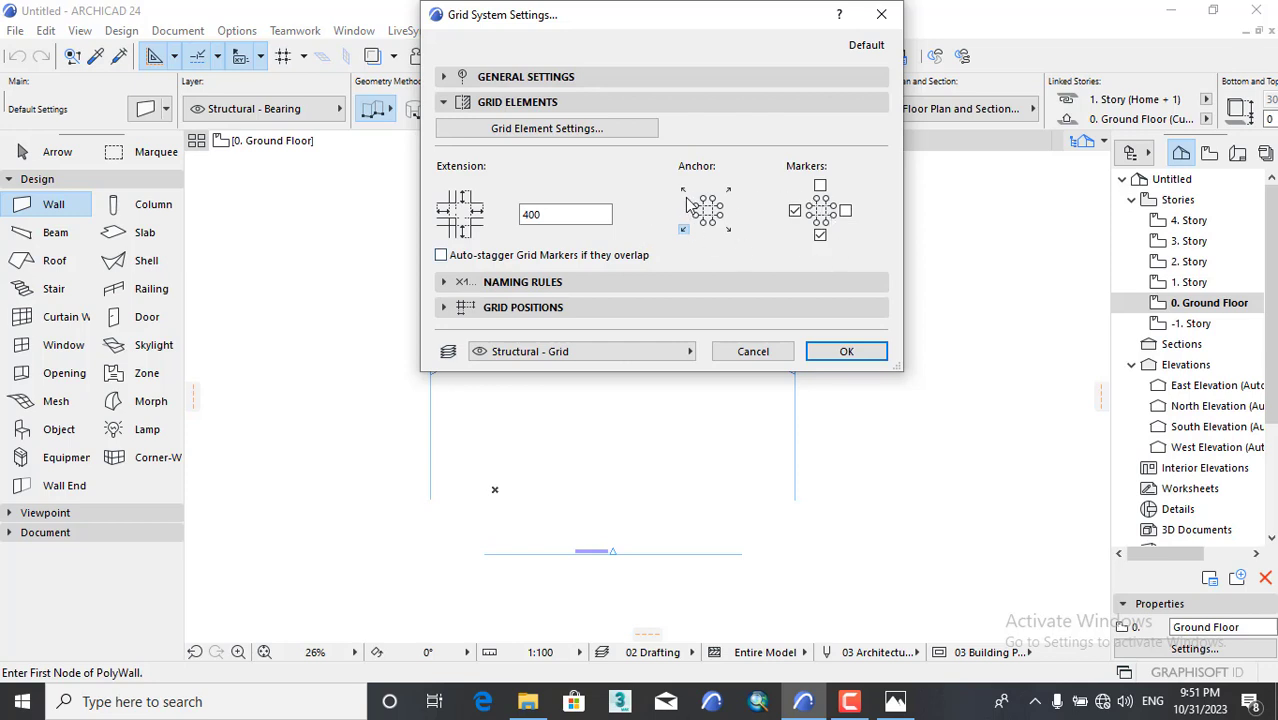
{"action": "left_click", "coordinate": [820, 186]}
{"action": "left_click", "coordinate": [845, 211]}
{"action": "left_click", "coordinate": [820, 186]}
Show the grid's naming rules and grid positions, check the axis spacings on the hand-drawn floor plan in Photos, and return to ARCHICAD.
{"action": "left_click", "coordinate": [445, 283]}
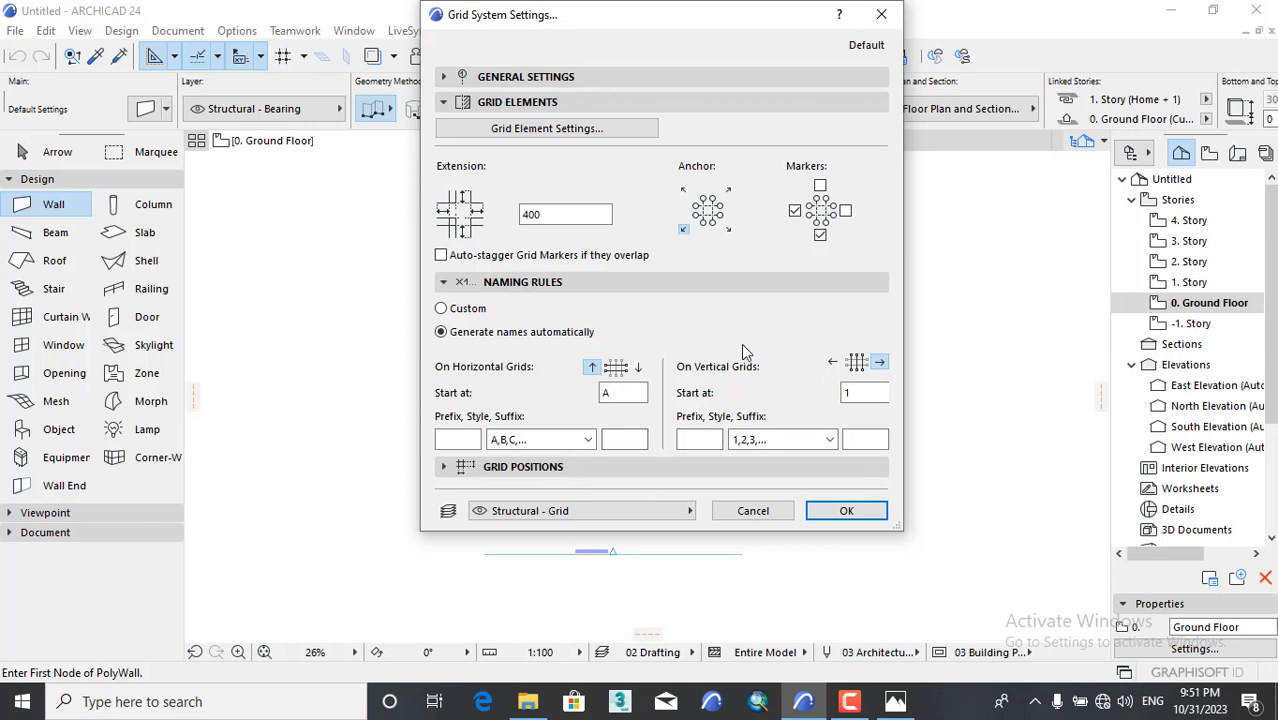
{"action": "left_click", "coordinate": [446, 102]}
{"action": "left_click", "coordinate": [450, 313]}
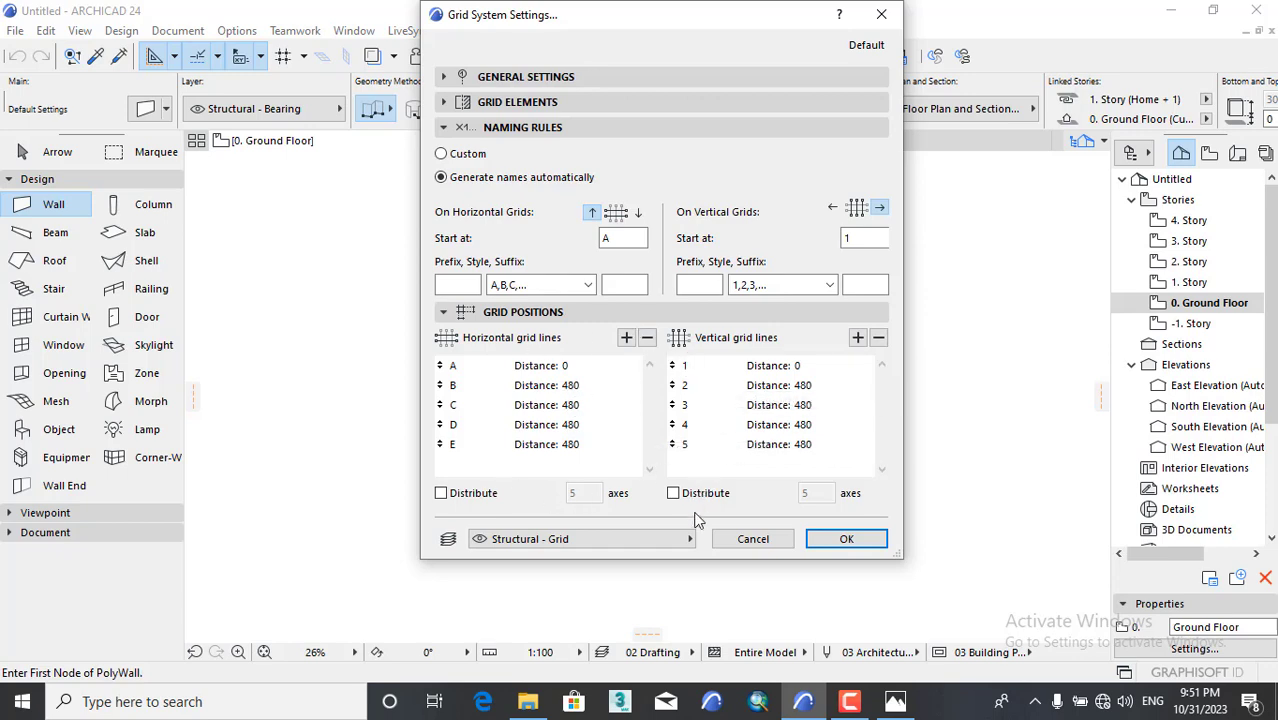
{"action": "left_click", "coordinate": [895, 703]}
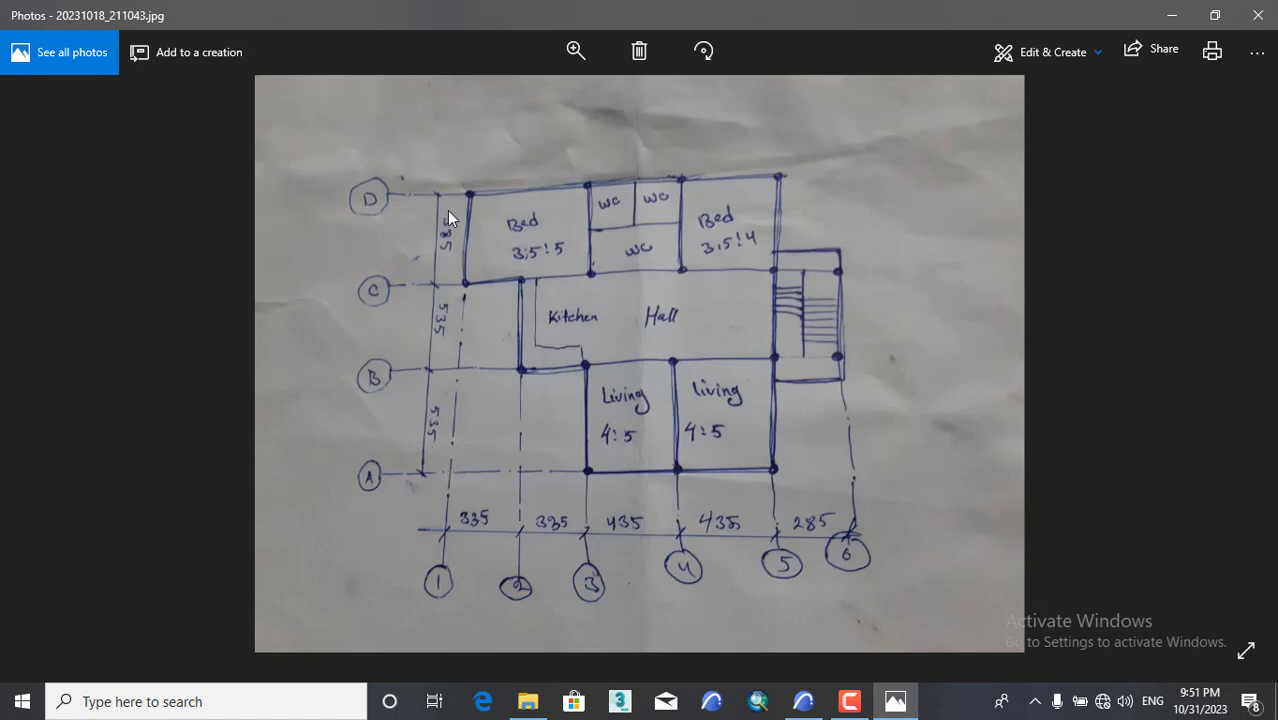
{"action": "left_click", "coordinate": [1171, 15]}
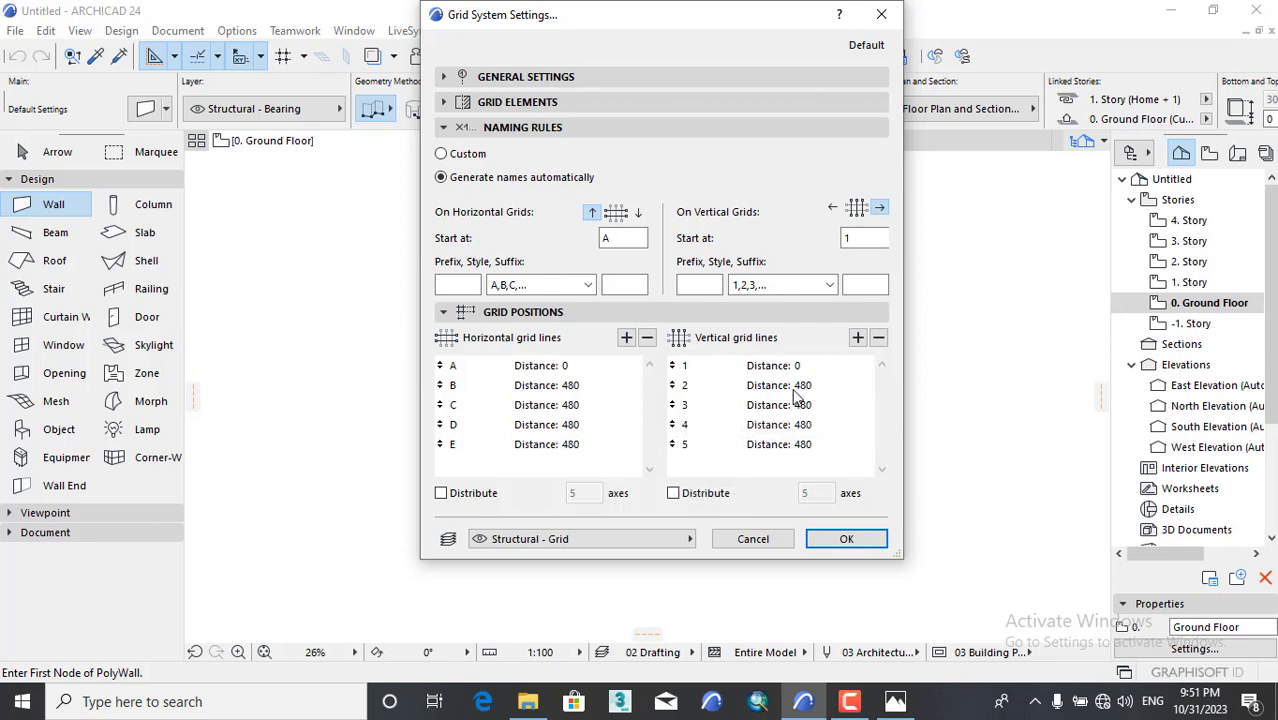
Set the horizontal grid line distances to 535 for B and C and 385 for D, checking them against the plan in Photos.
{"action": "left_click", "coordinate": [514, 372]}
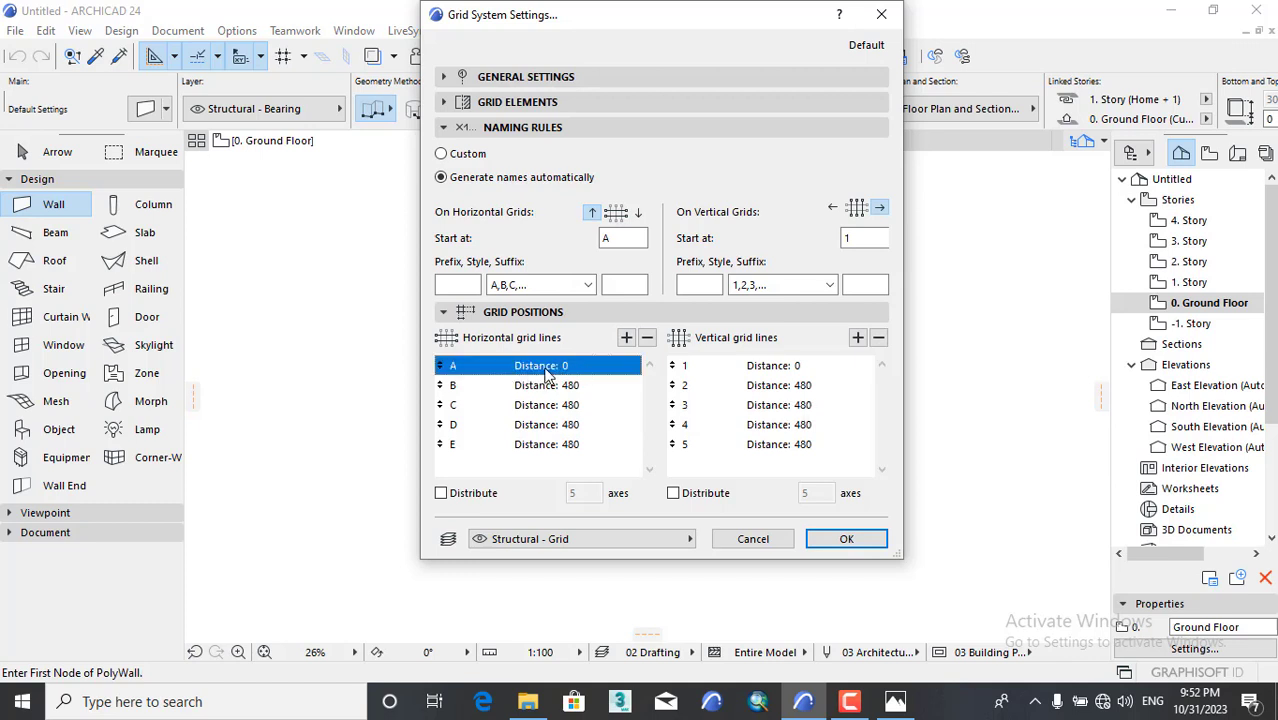
{"action": "left_click", "coordinate": [590, 386]}
{"action": "left_click", "coordinate": [590, 387]}
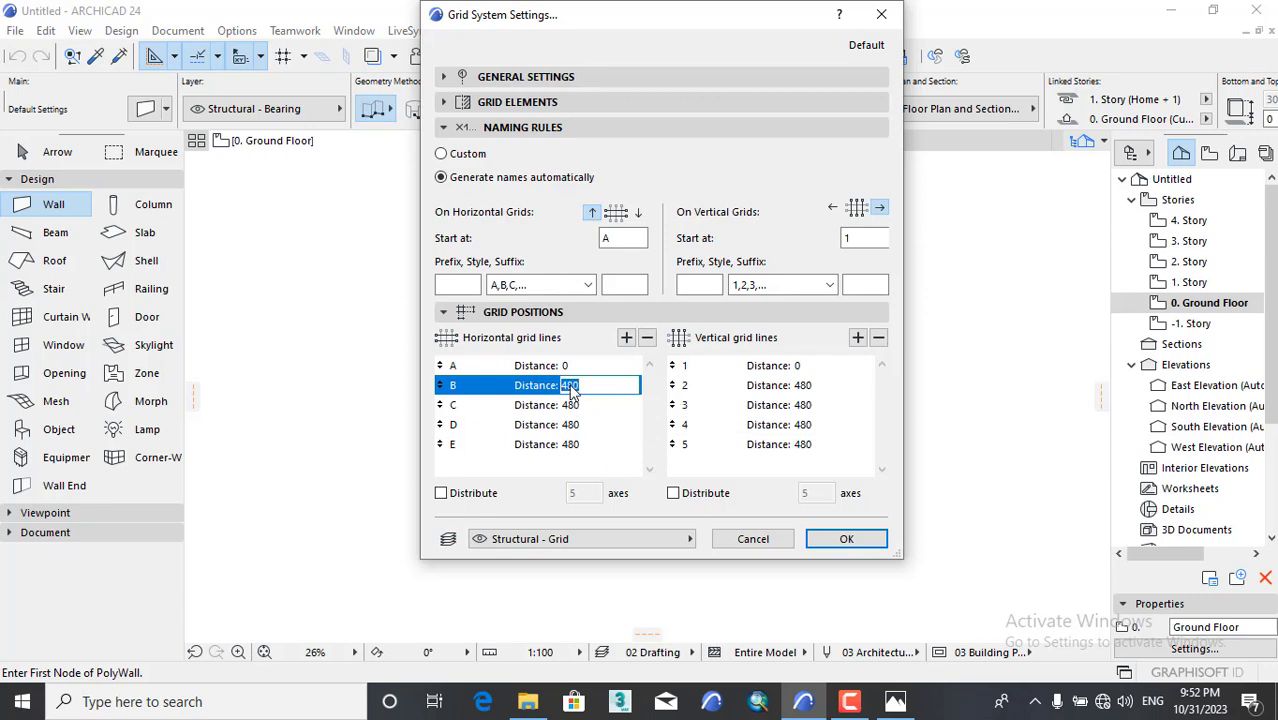
{"action": "left_click", "coordinate": [895, 701]}
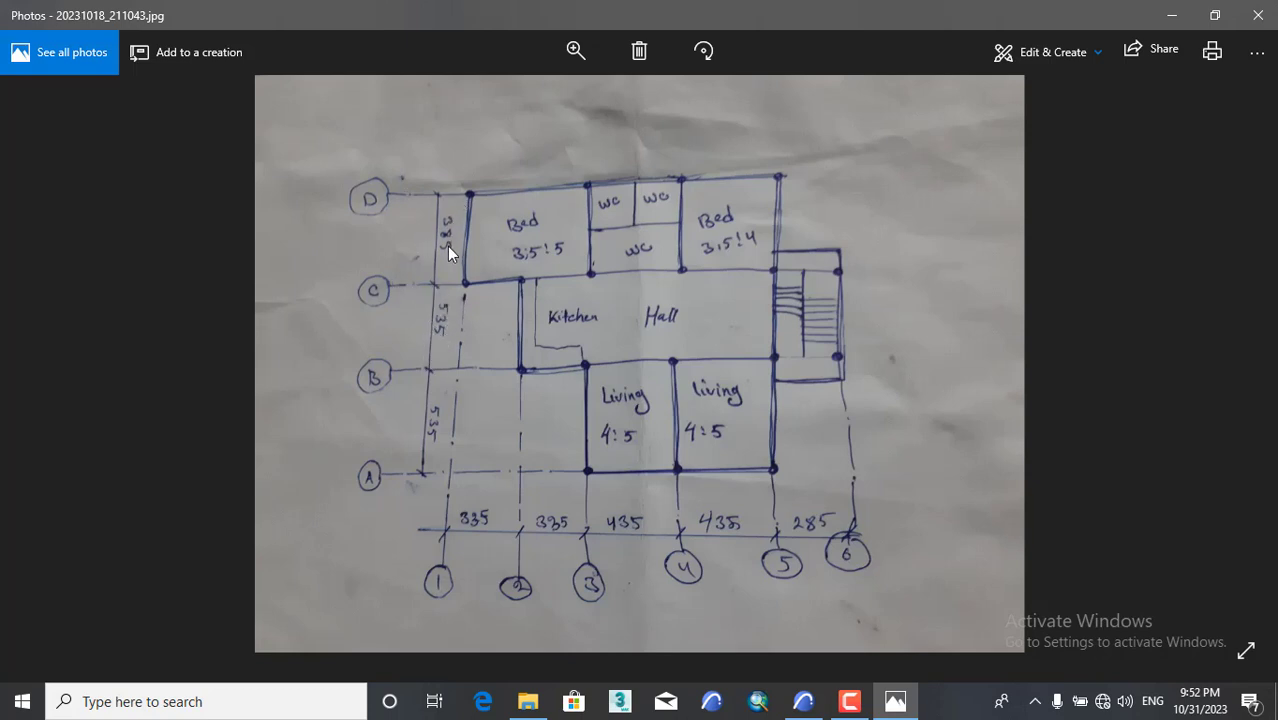
{"action": "left_click", "coordinate": [1172, 16]}
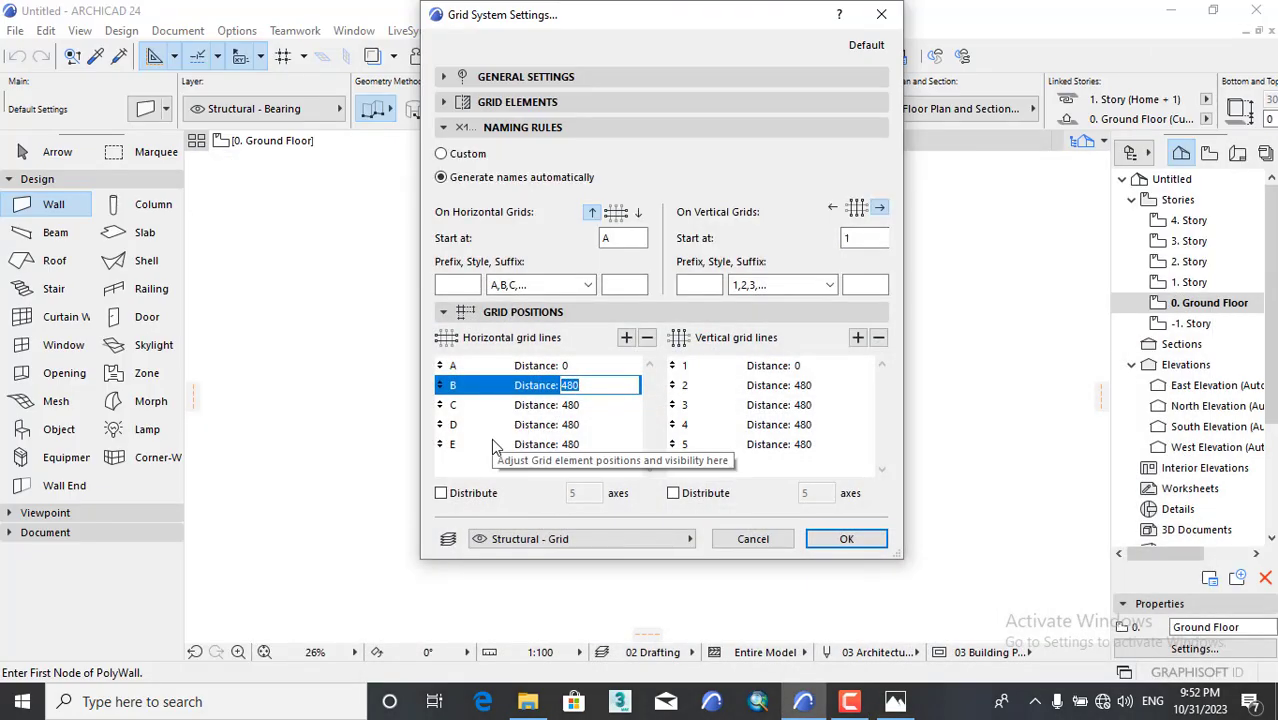
{"action": "type", "text": "535"}
{"action": "left_click", "coordinate": [566, 405]}
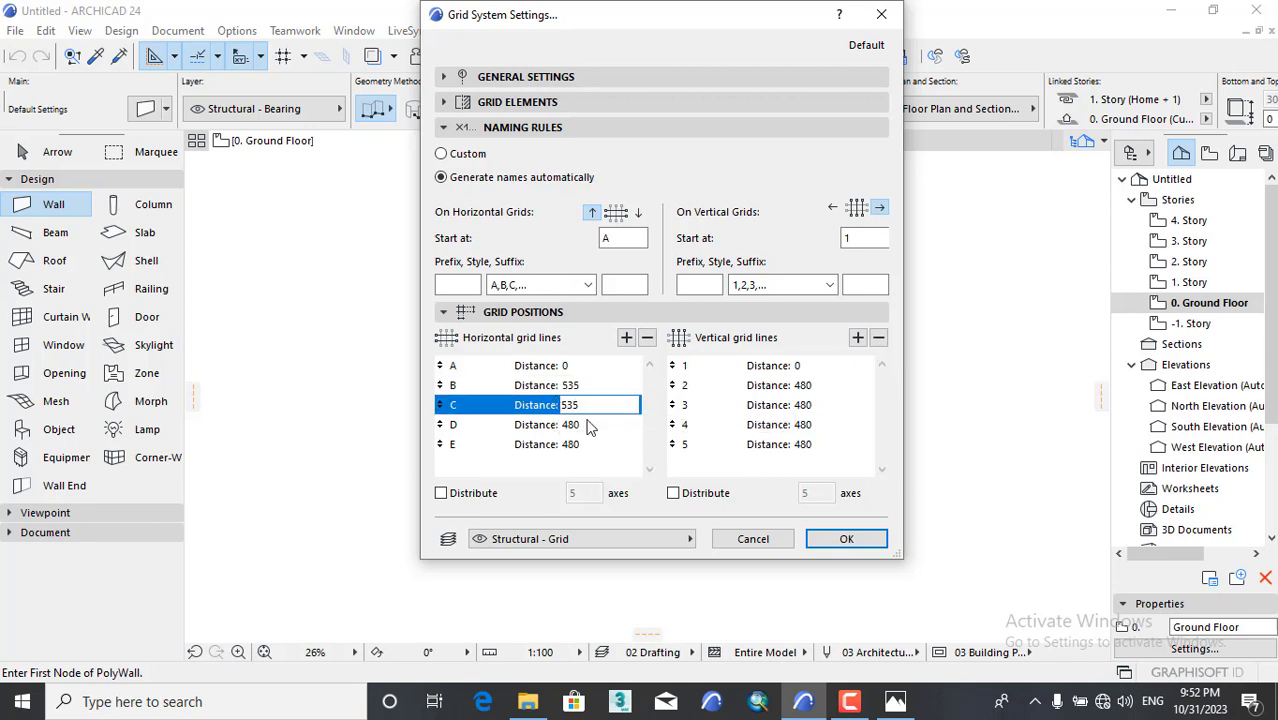
{"action": "left_click", "coordinate": [588, 428]}
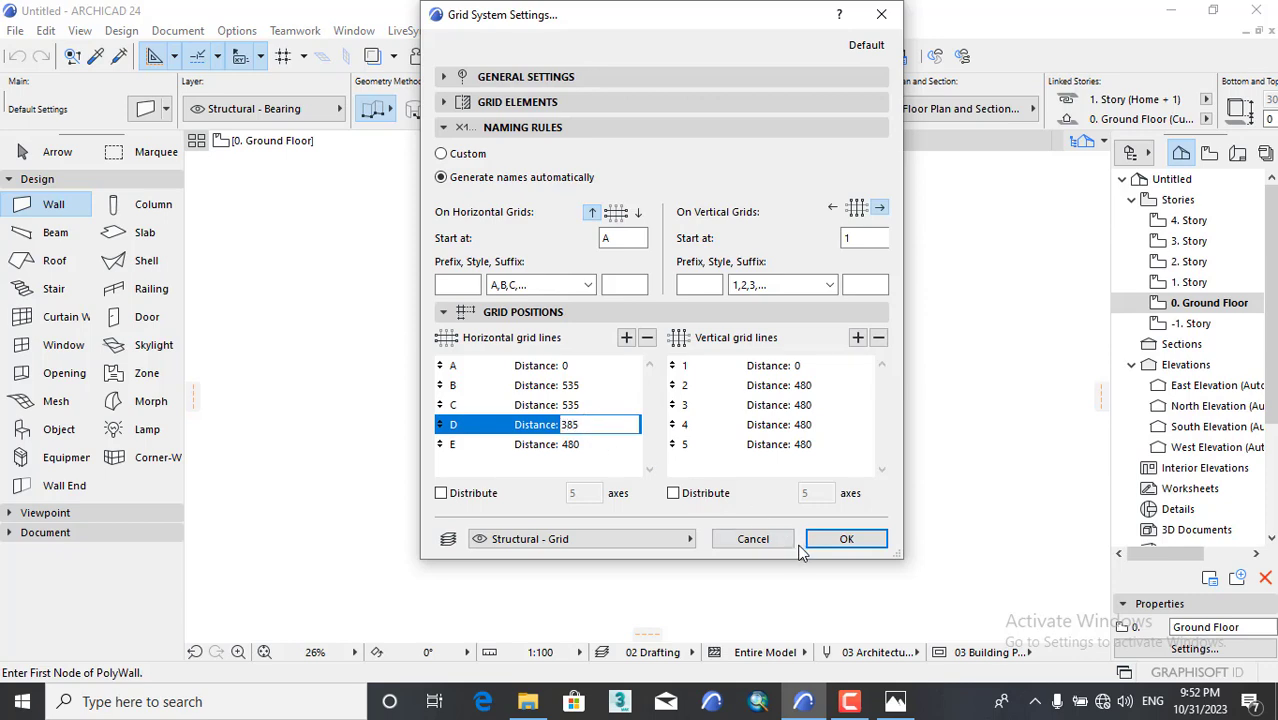
{"action": "left_click", "coordinate": [895, 701]}
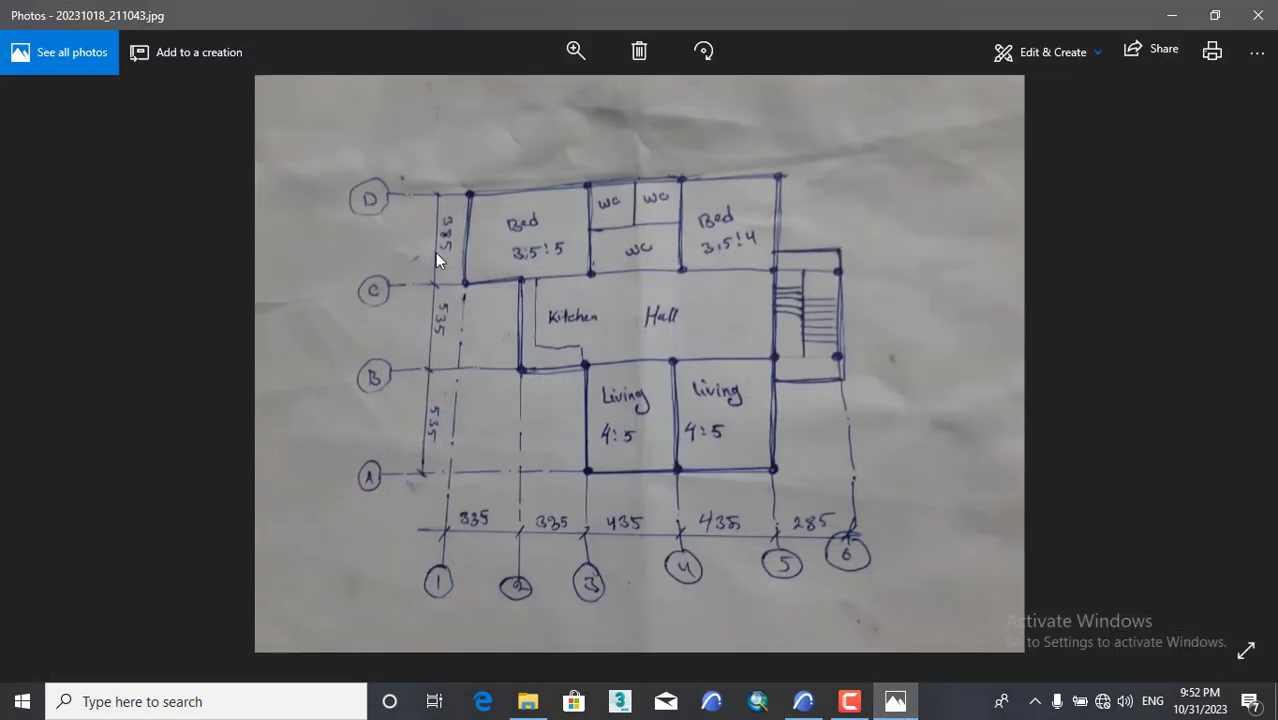
{"action": "left_click", "coordinate": [1172, 15]}
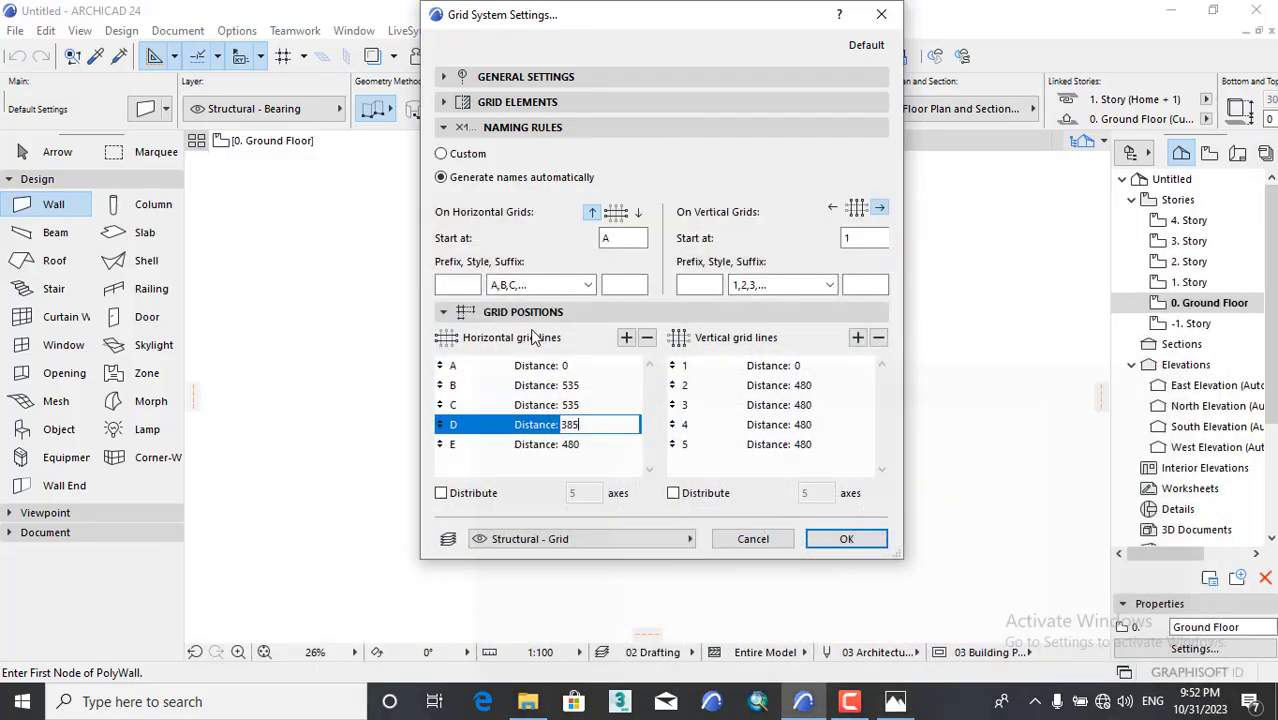
Remove horizontal grid line E from the grid positions.
{"action": "left_click", "coordinate": [507, 446]}
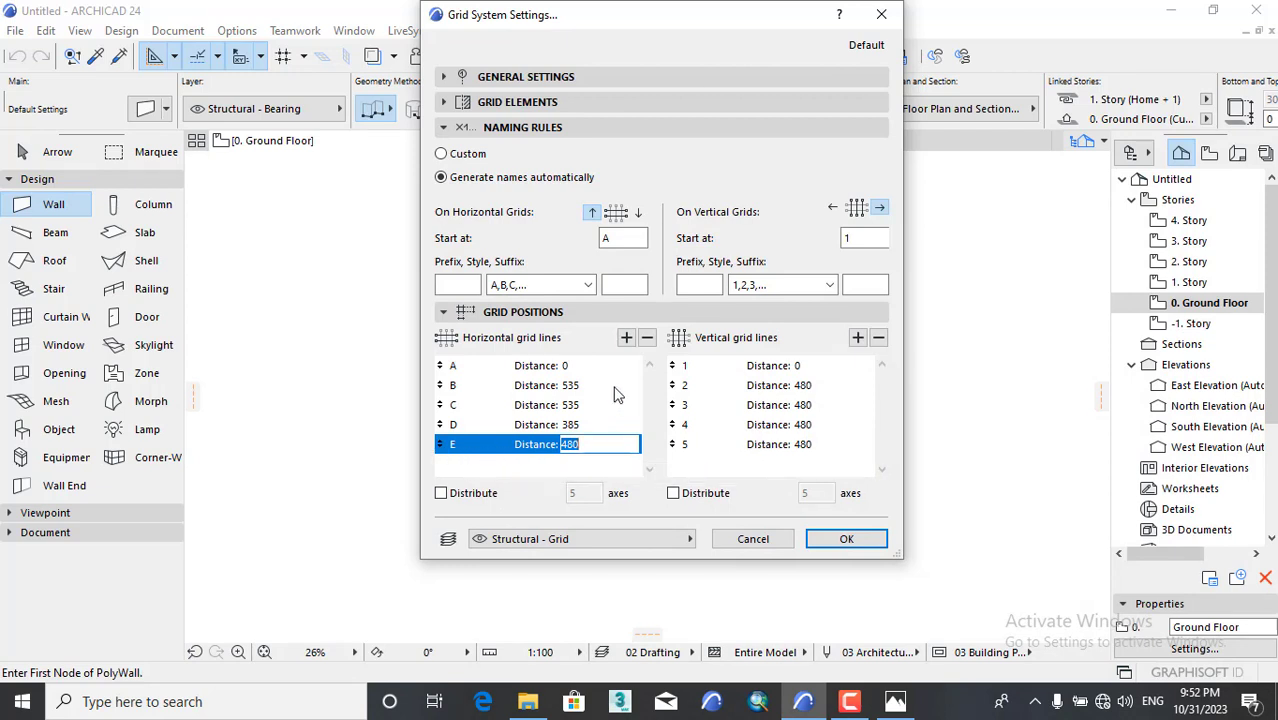
{"action": "left_click", "coordinate": [650, 338]}
{"action": "left_click", "coordinate": [650, 340]}
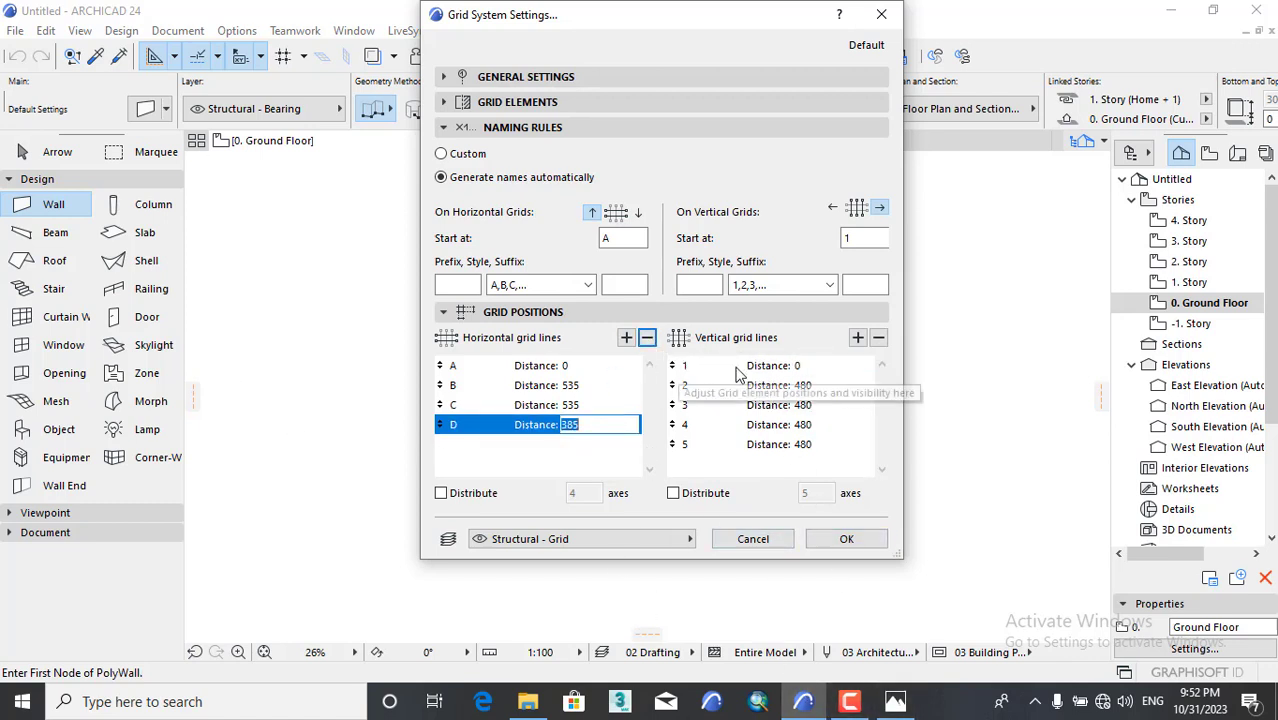
Check the vertical grid line spacings on the hand-drawn floor plan in Photos and return to ARCHICAD.
{"action": "left_click", "coordinate": [778, 367]}
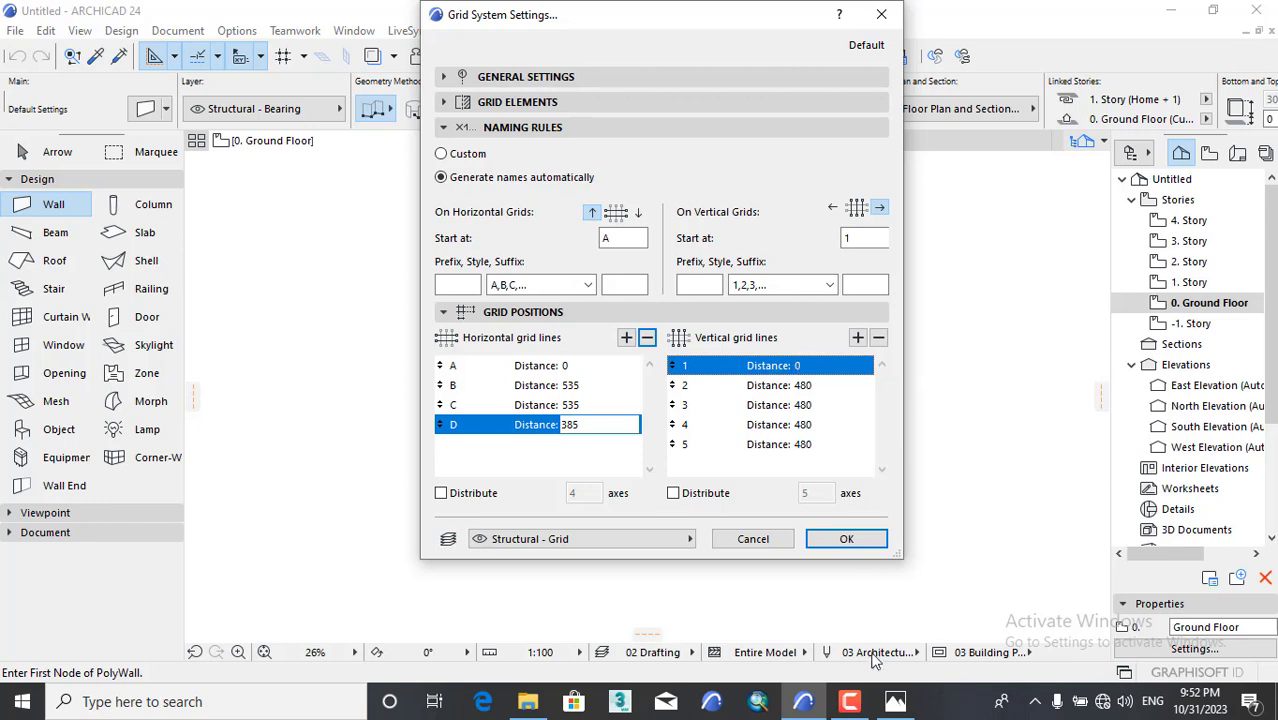
{"action": "left_click", "coordinate": [775, 386]}
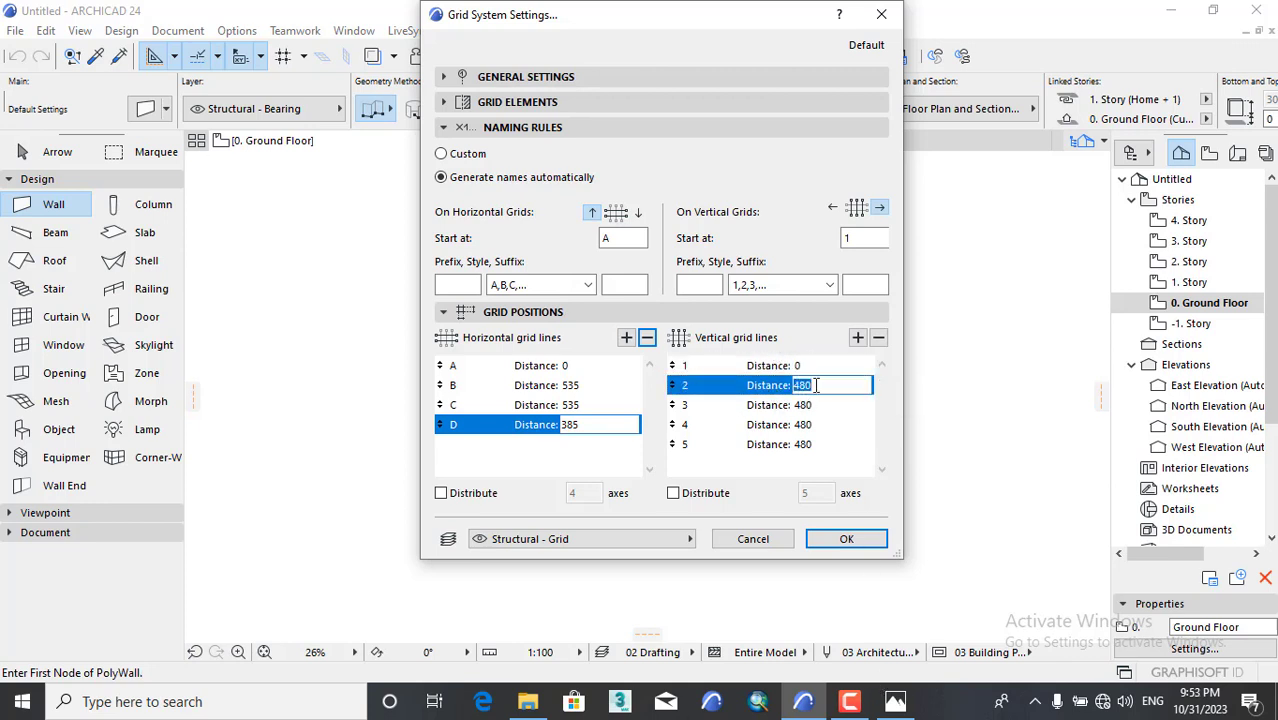
{"action": "left_click", "coordinate": [686, 405]}
{"action": "left_click", "coordinate": [705, 386]}
{"action": "left_click", "coordinate": [893, 704]}
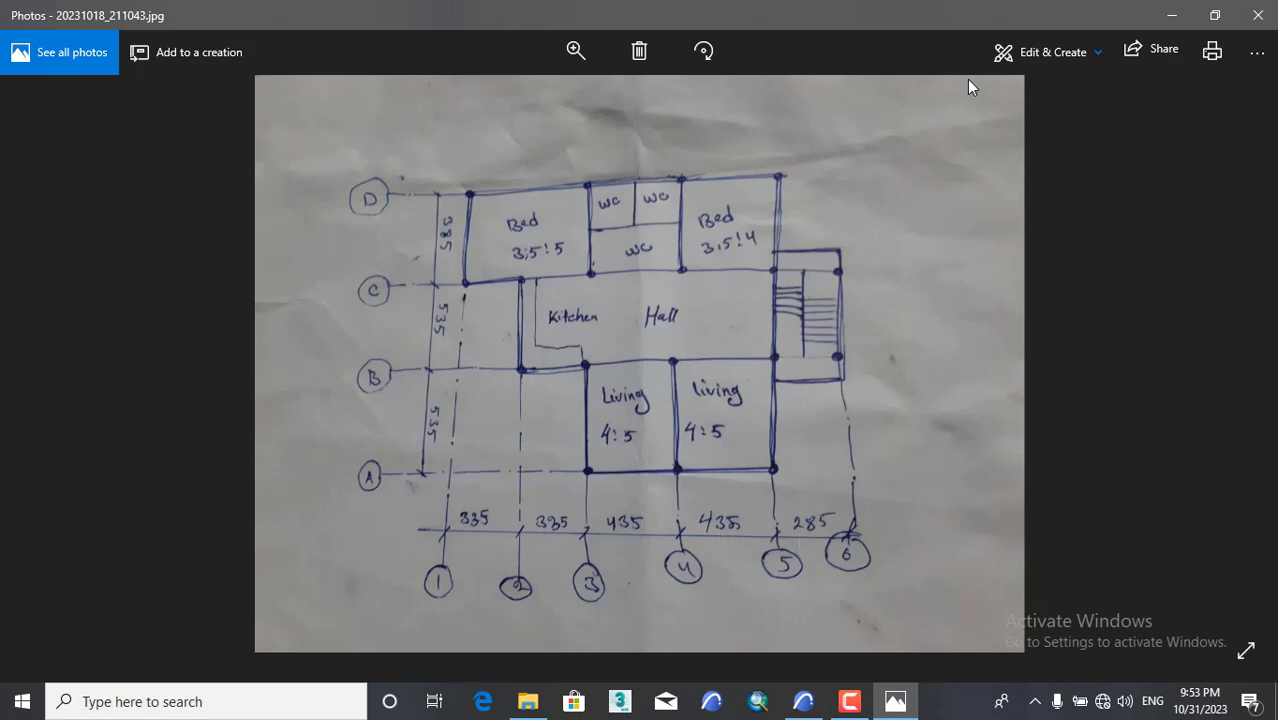
{"action": "left_click", "coordinate": [1172, 15]}
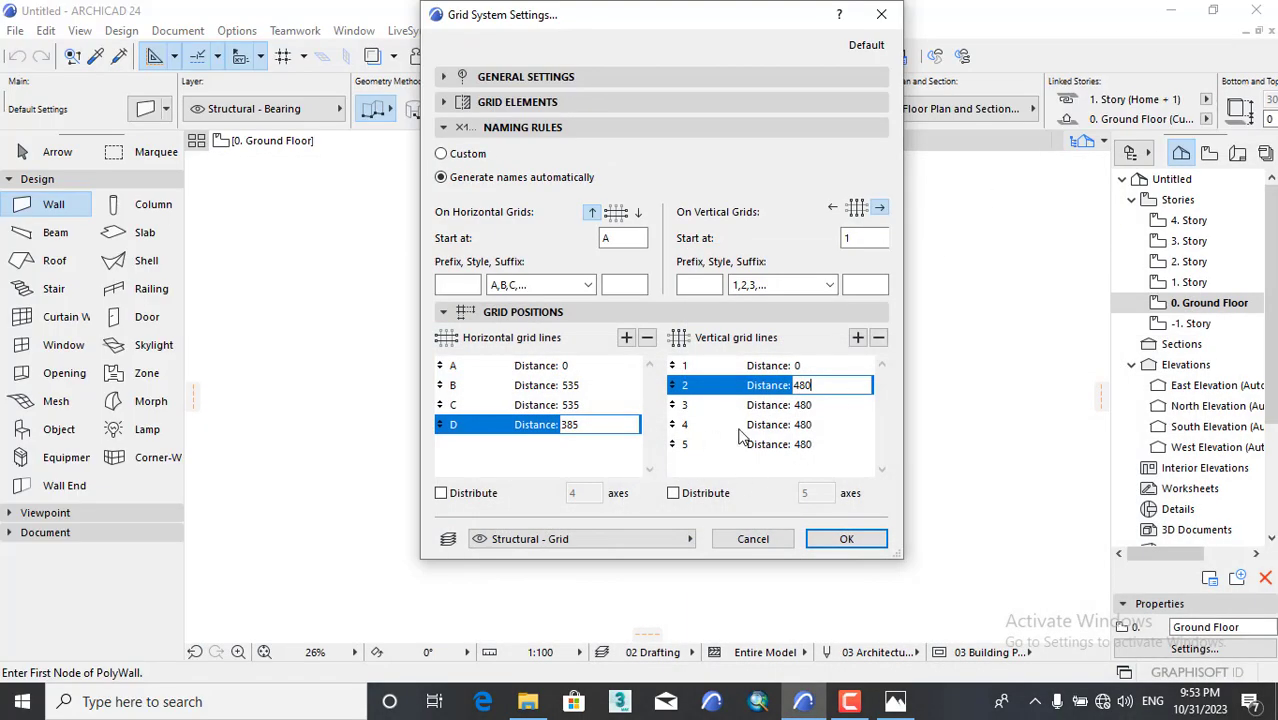
Recheck the first vertical spacing on the plan in Photos and set vertical grid line 2's distance to 335.
{"action": "double_click", "coordinate": [826, 383]}
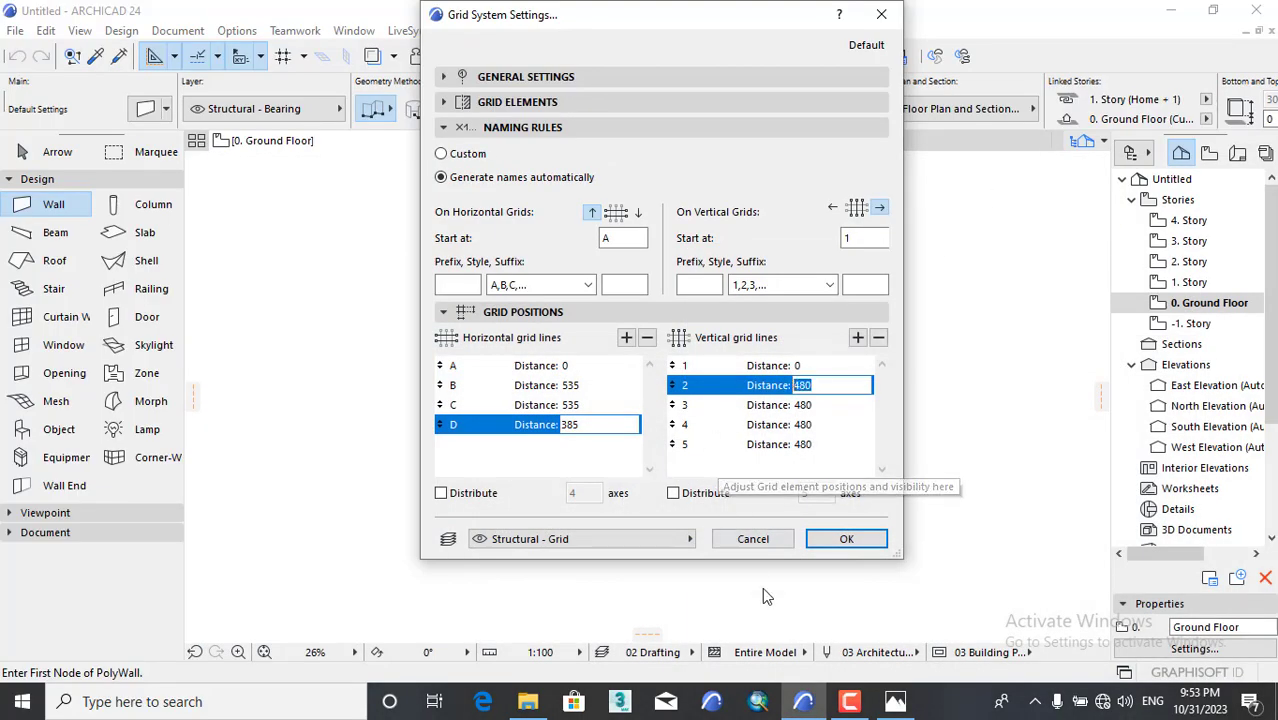
{"action": "left_click", "coordinate": [895, 701]}
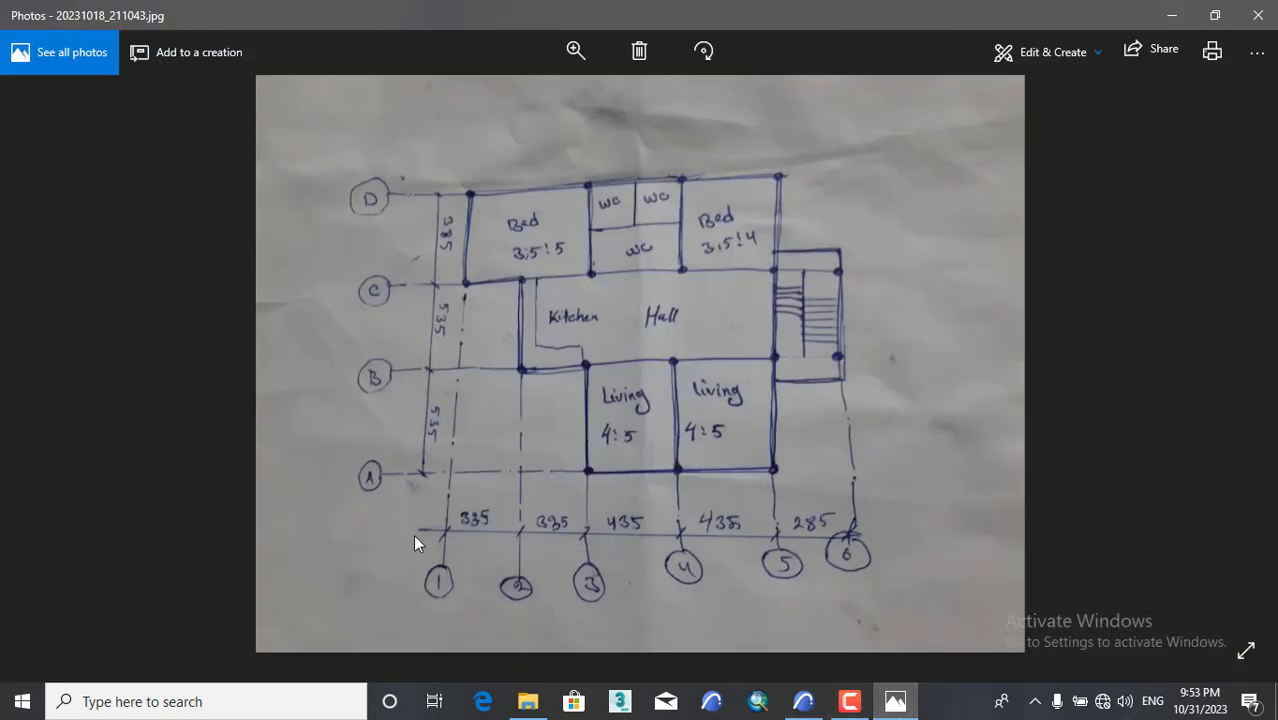
{"action": "left_click", "coordinate": [1172, 15]}
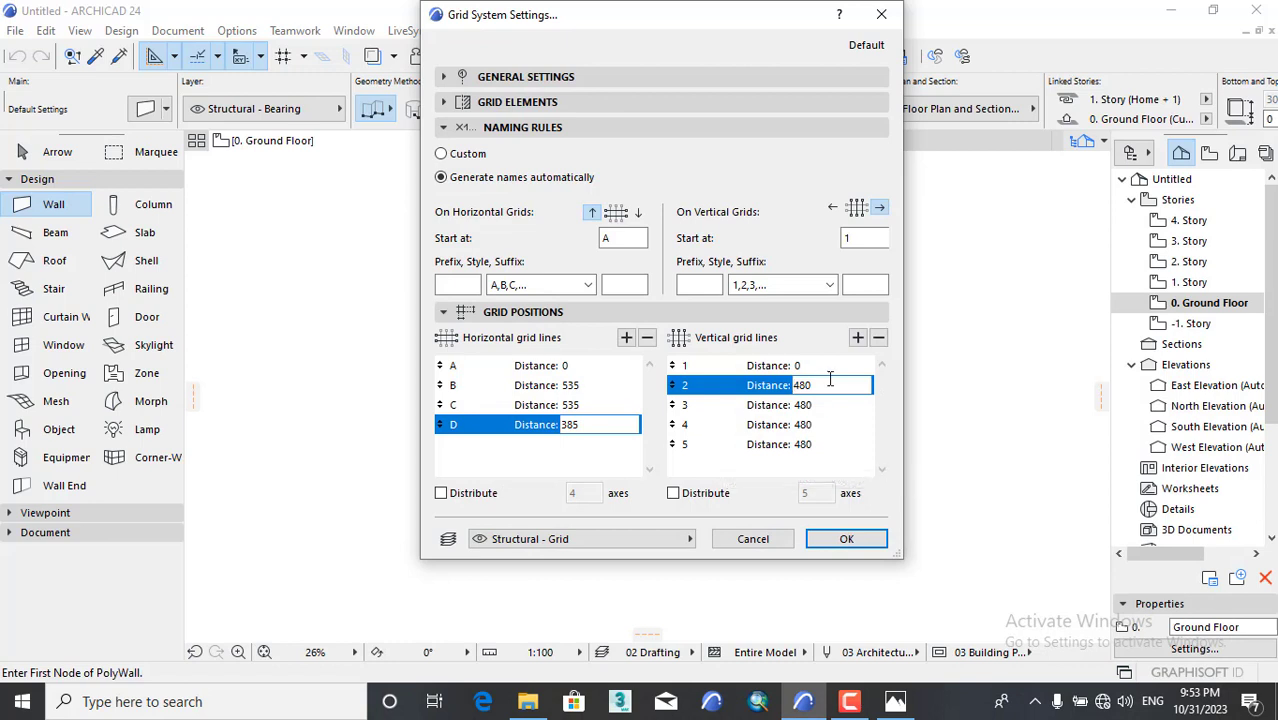
{"action": "type", "text": "325"}
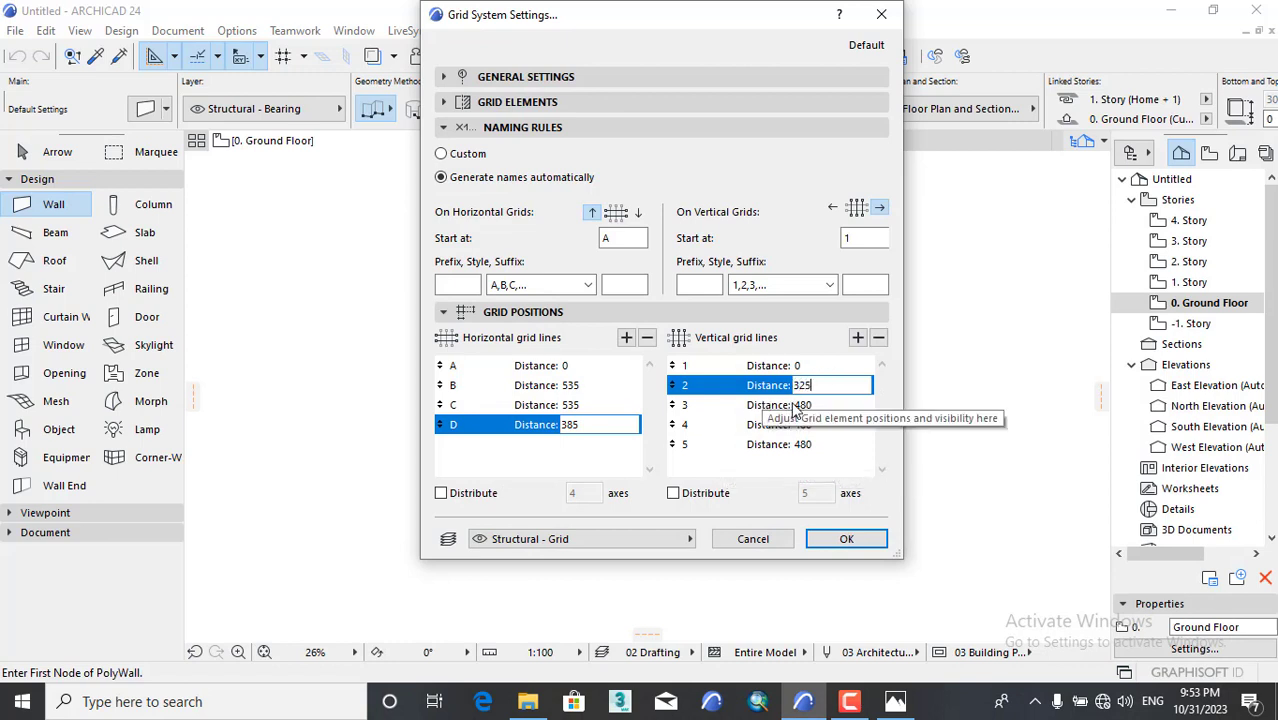
{"action": "left_click", "coordinate": [794, 387]}
{"action": "type", "text": "335"}
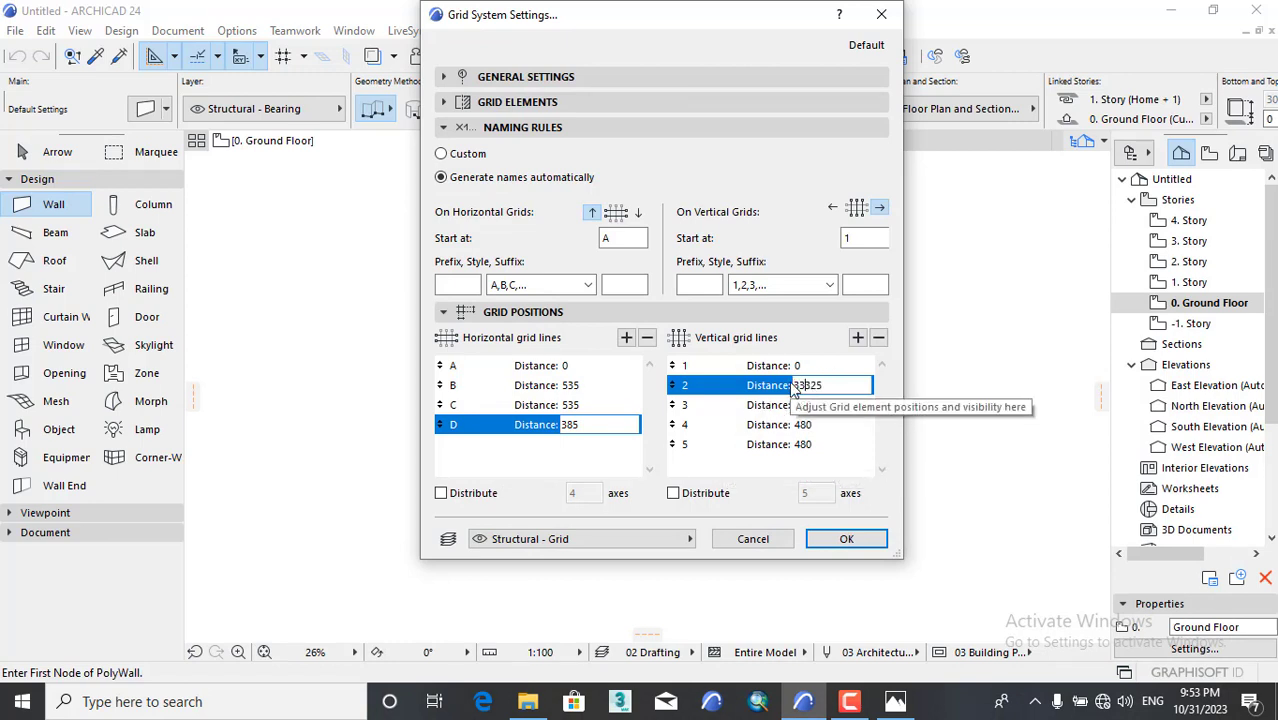
{"action": "left_click_drag", "start_coordinate": [835, 385], "coordinate": [776, 385]}
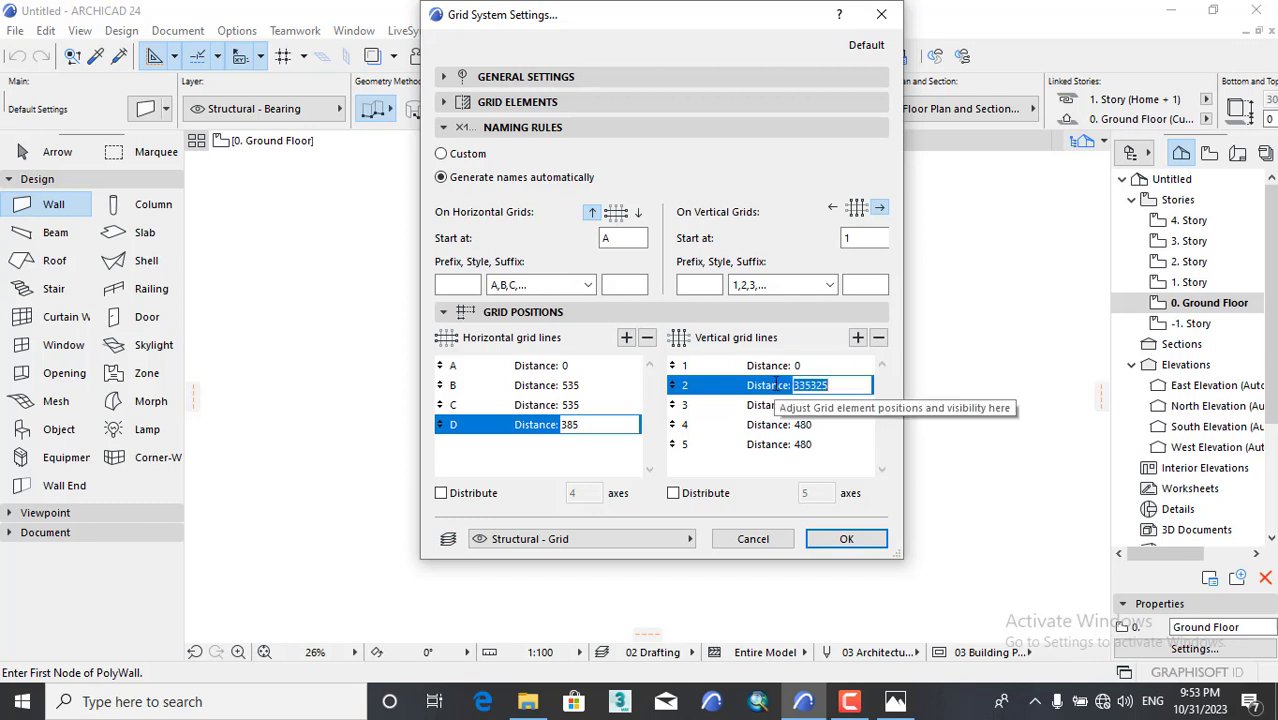
{"action": "type", "text": "335"}
Set the vertical grid line distances to 335 for line 3 and 435 for lines 4 and 5.
{"action": "left_click", "coordinate": [822, 413]}
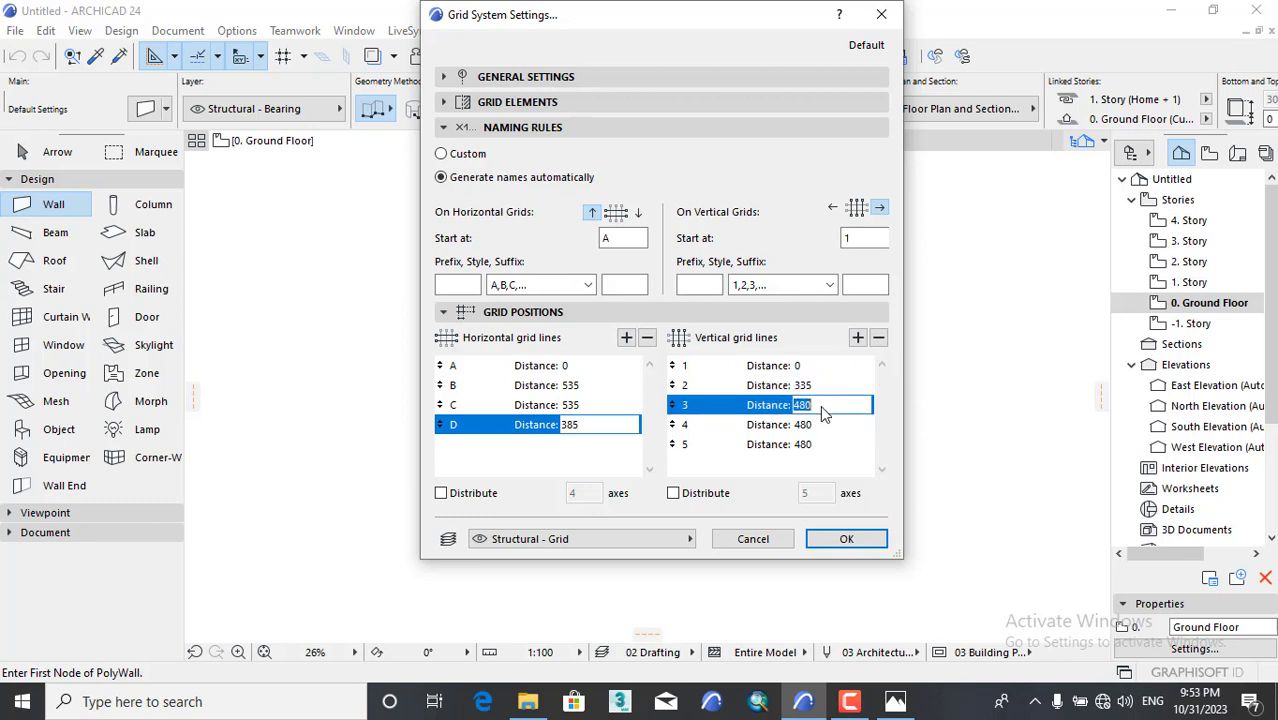
{"action": "type", "text": "335"}
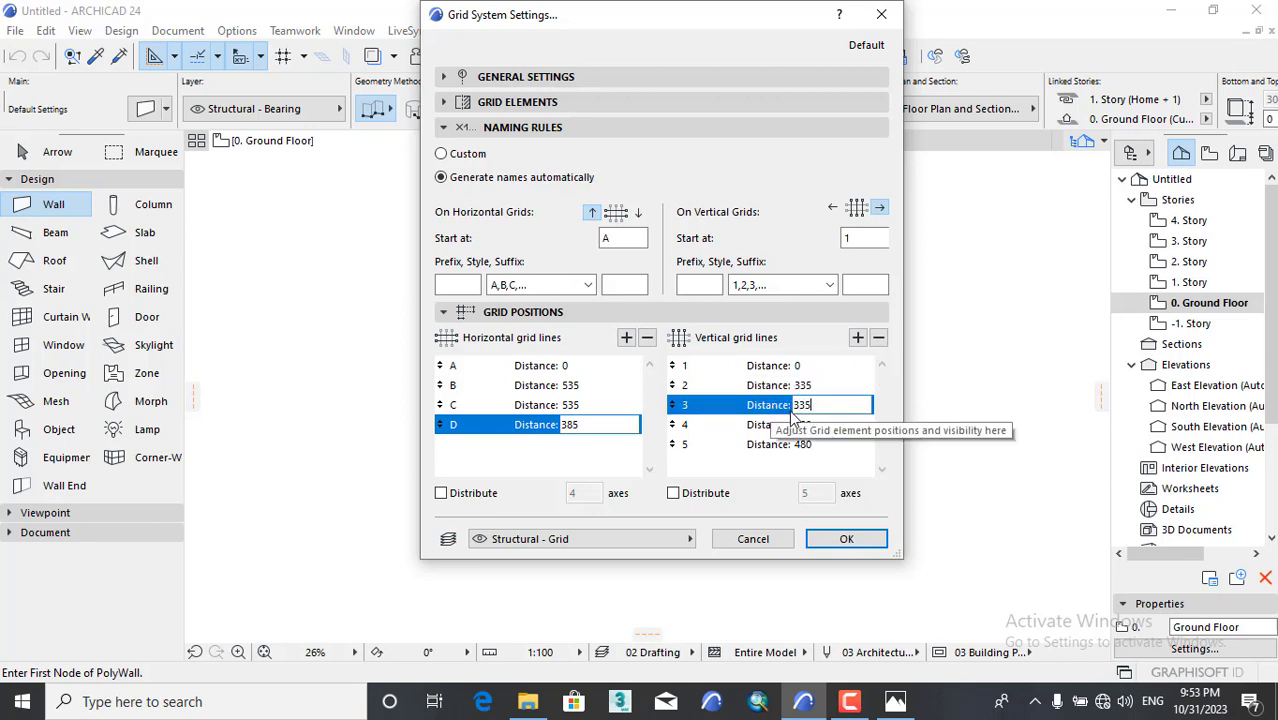
{"action": "left_click", "coordinate": [825, 424]}
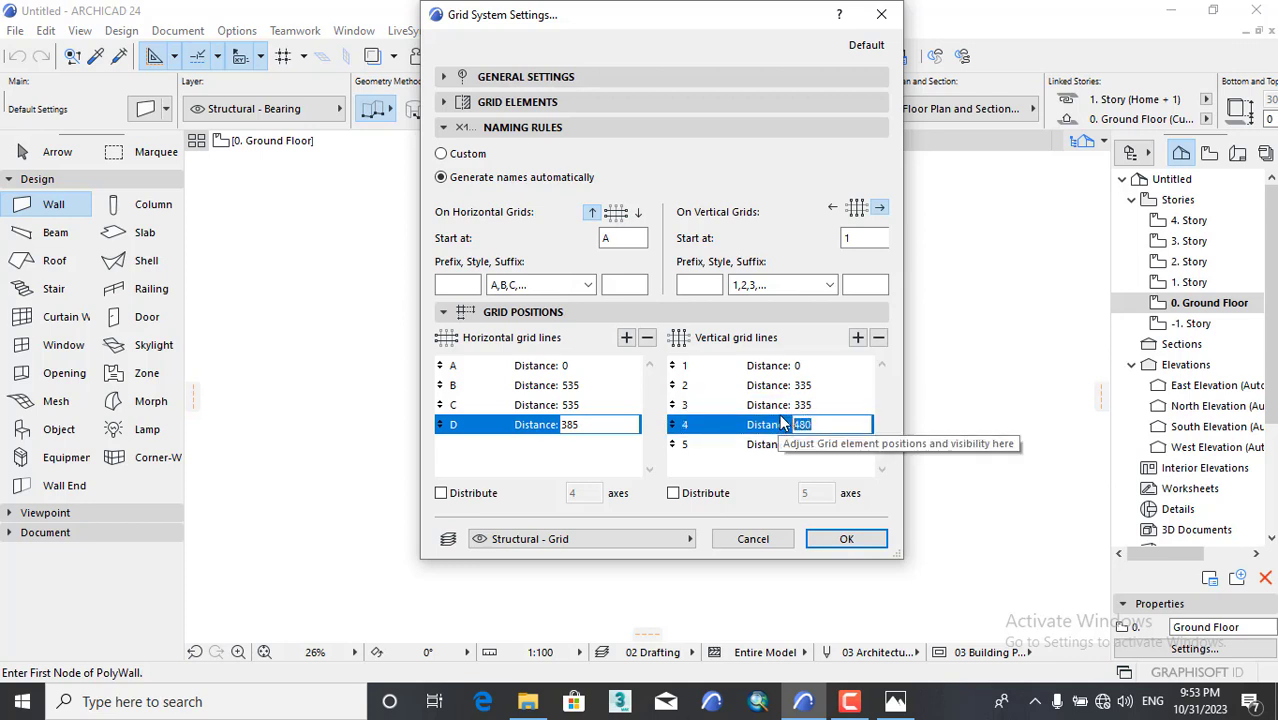
{"action": "type", "text": "435"}
{"action": "left_click", "coordinate": [821, 444]}
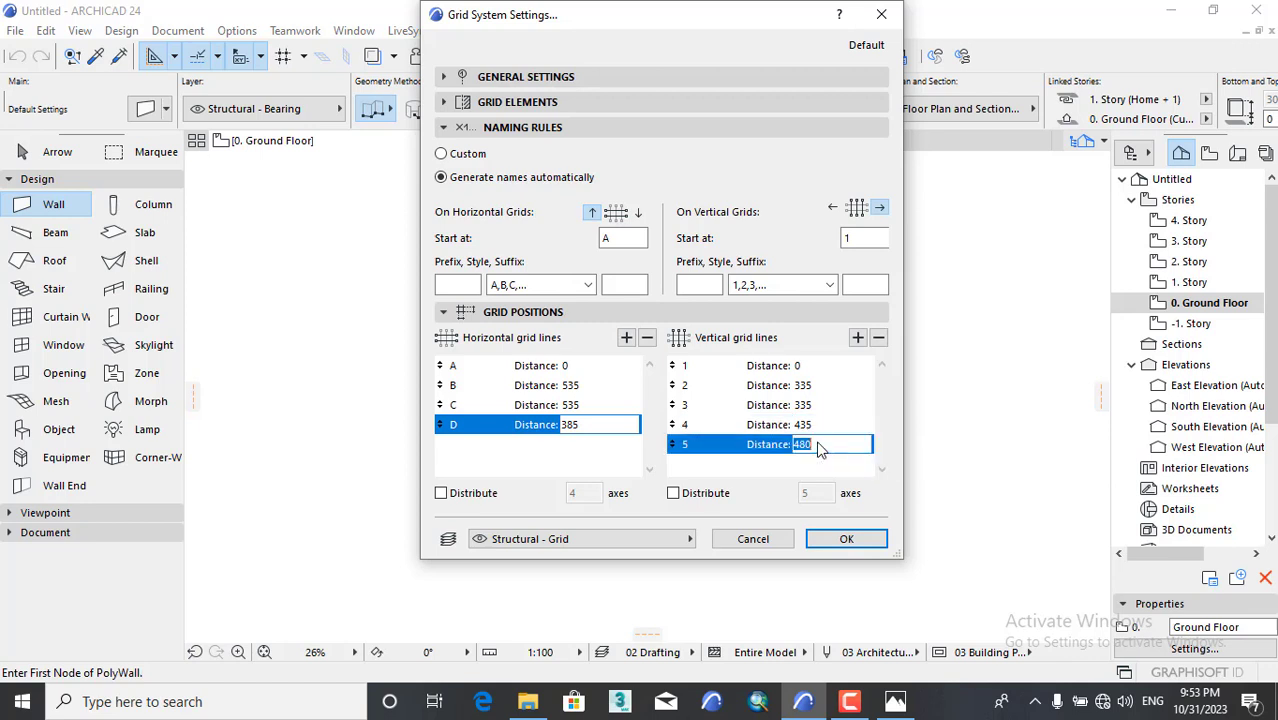
{"action": "type", "text": "4"}
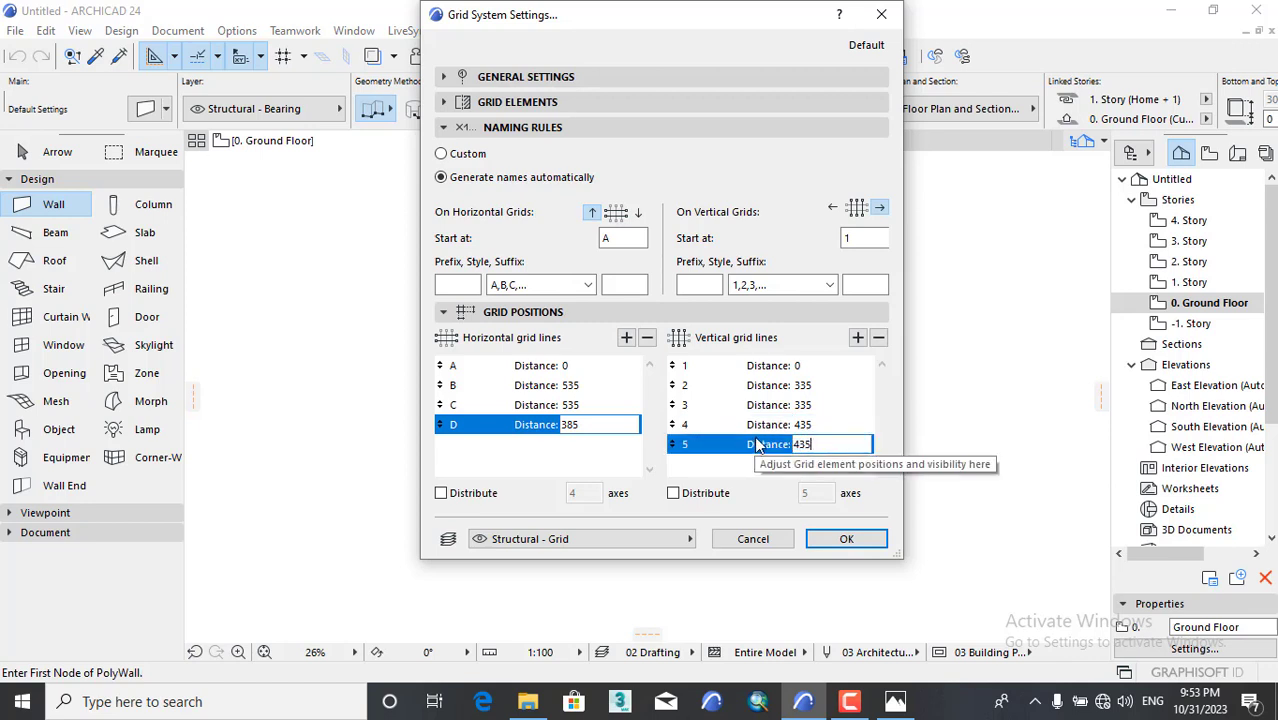
{"action": "type", "text": "35"}
{"action": "left_click", "coordinate": [745, 446]}
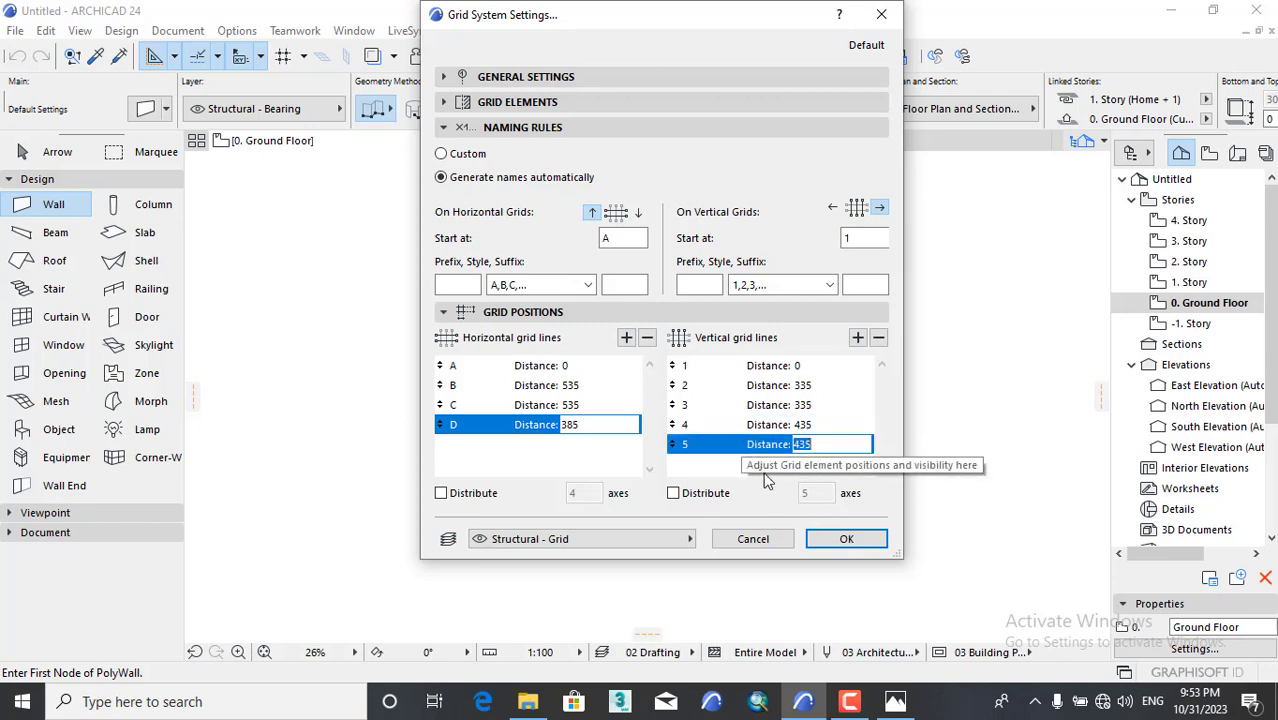
Check the last vertical spacing on the hand-drawn plan in Photos, return to ARCHICAD and add vertical grid line 6 at distance 285.
{"action": "left_click", "coordinate": [896, 704]}
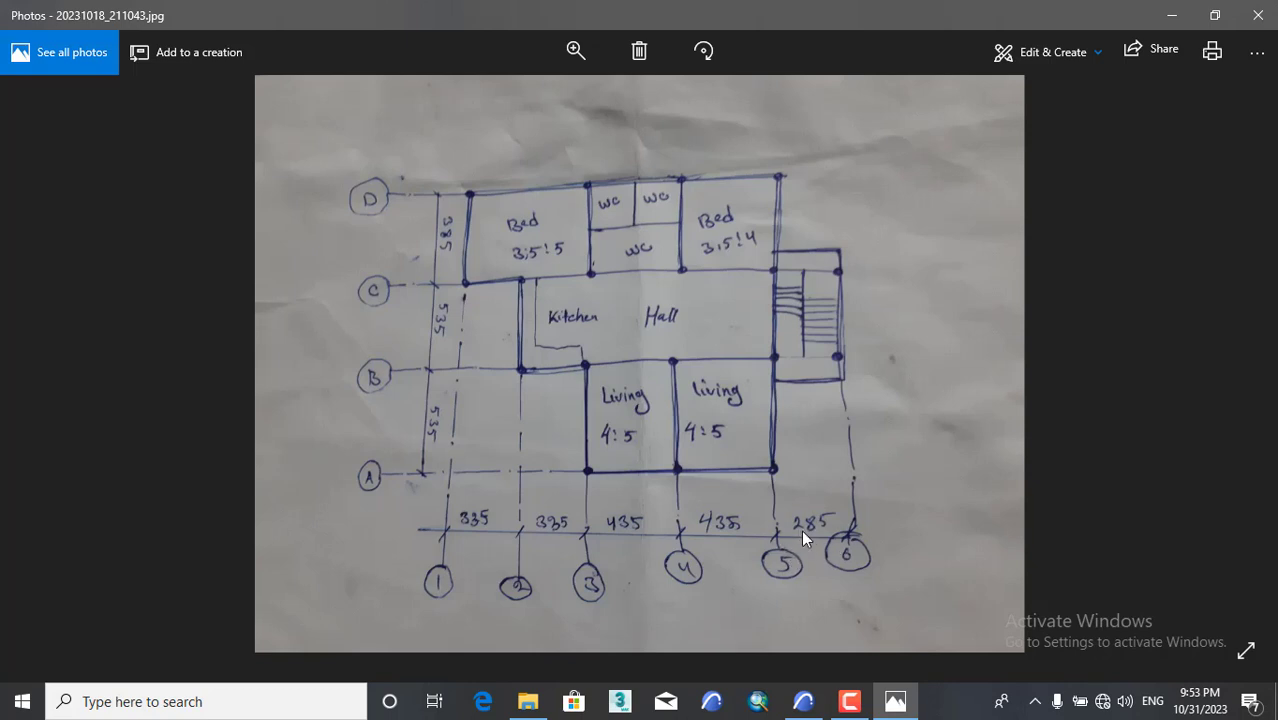
{"action": "left_click", "coordinate": [1171, 15]}
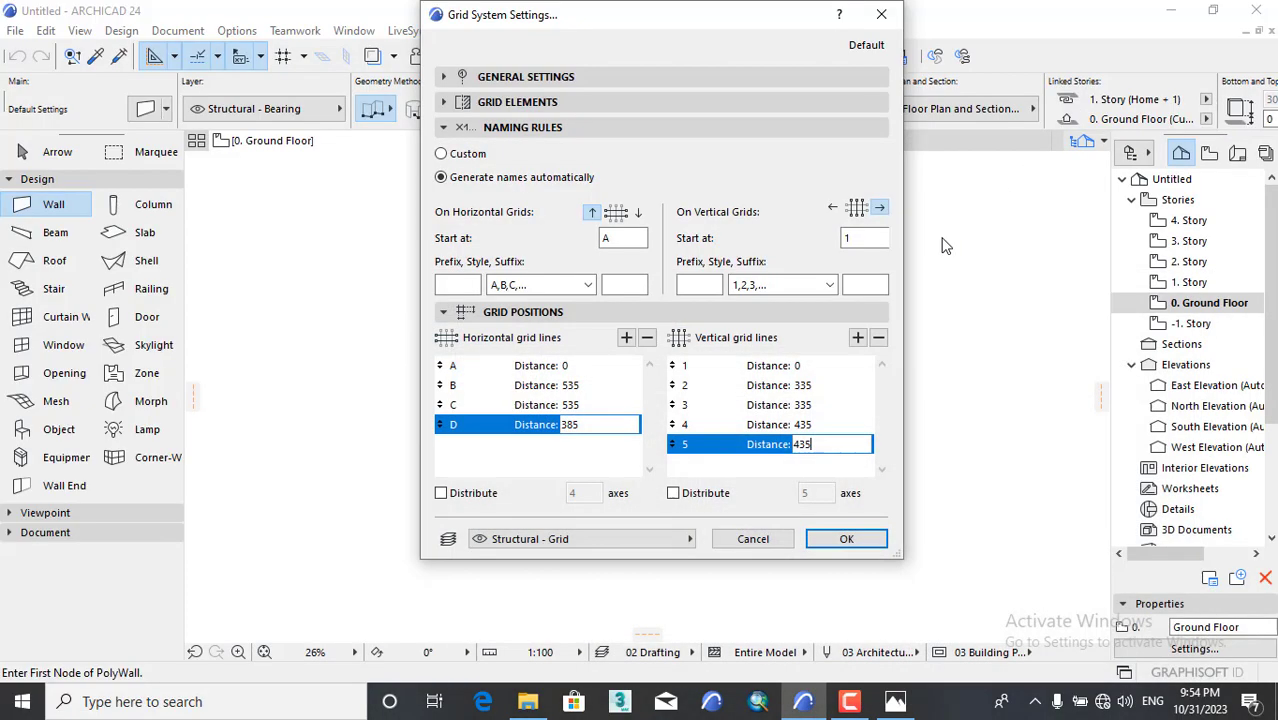
{"action": "left_click", "coordinate": [857, 340]}
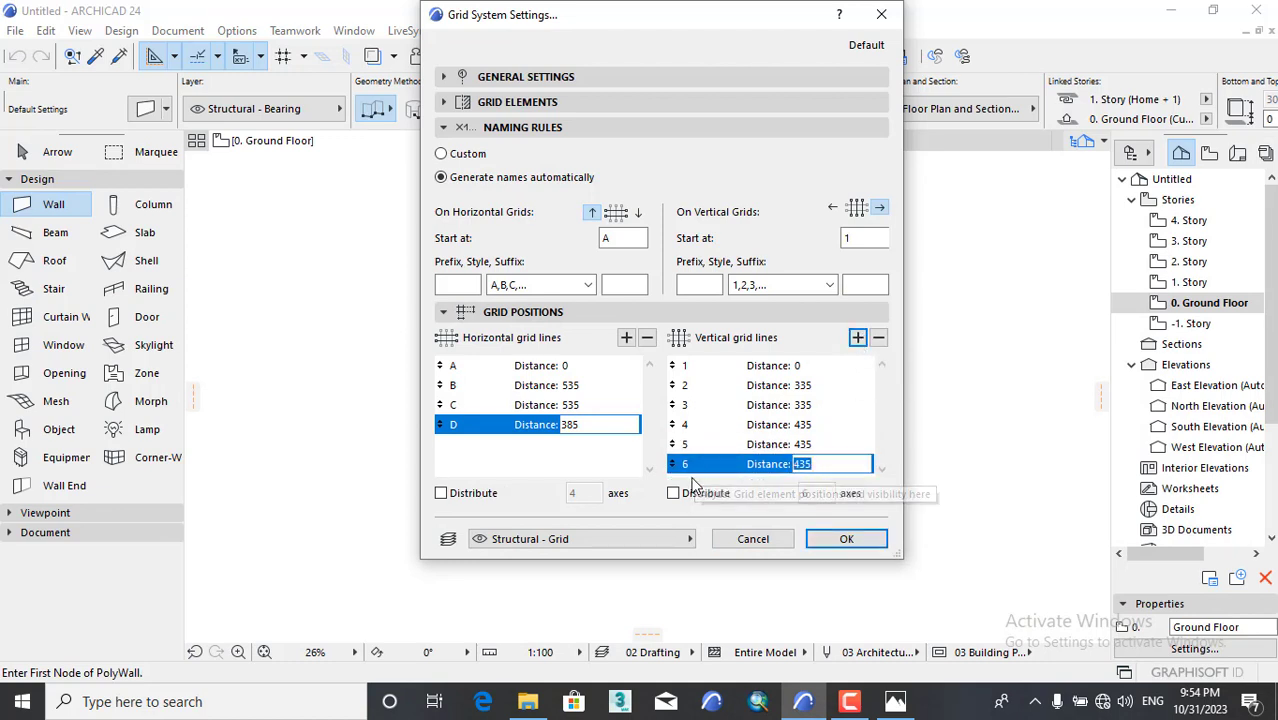
{"action": "type", "text": "285"}
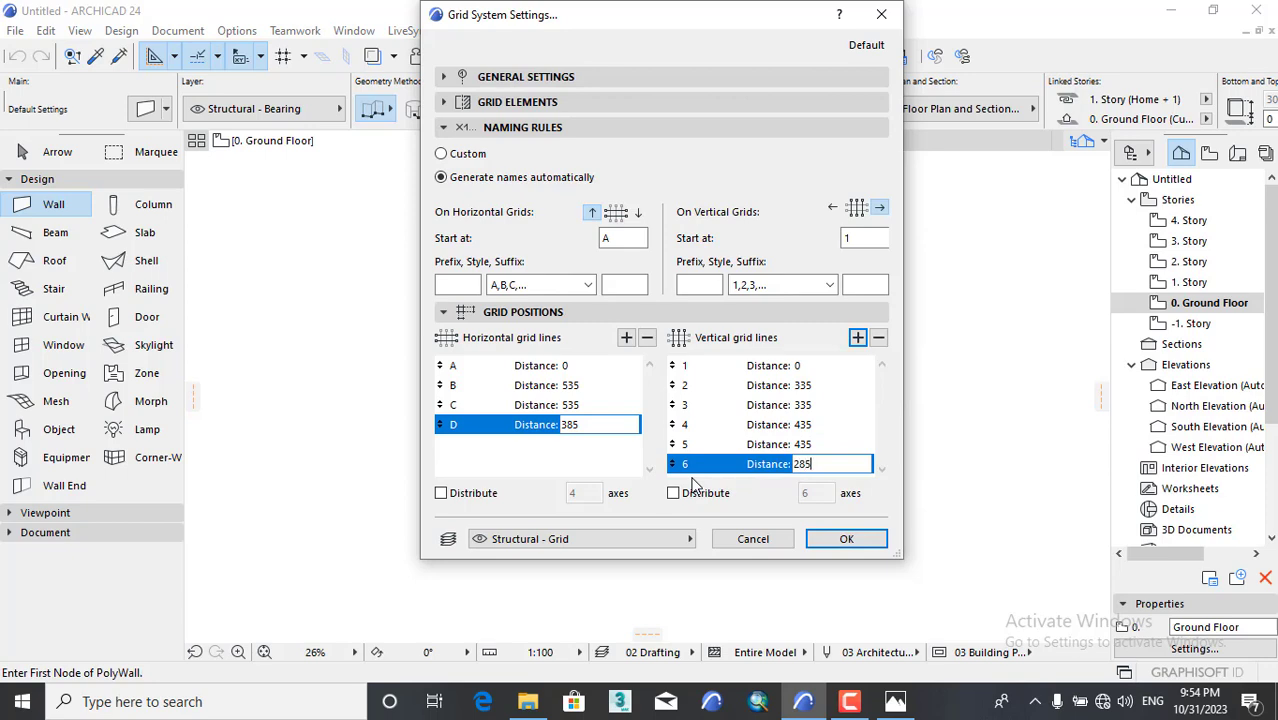
Compare all horizontal and vertical grid spacings with the hand-drawn plan in Photos and return to ARCHICAD.
{"action": "left_click", "coordinate": [897, 703]}
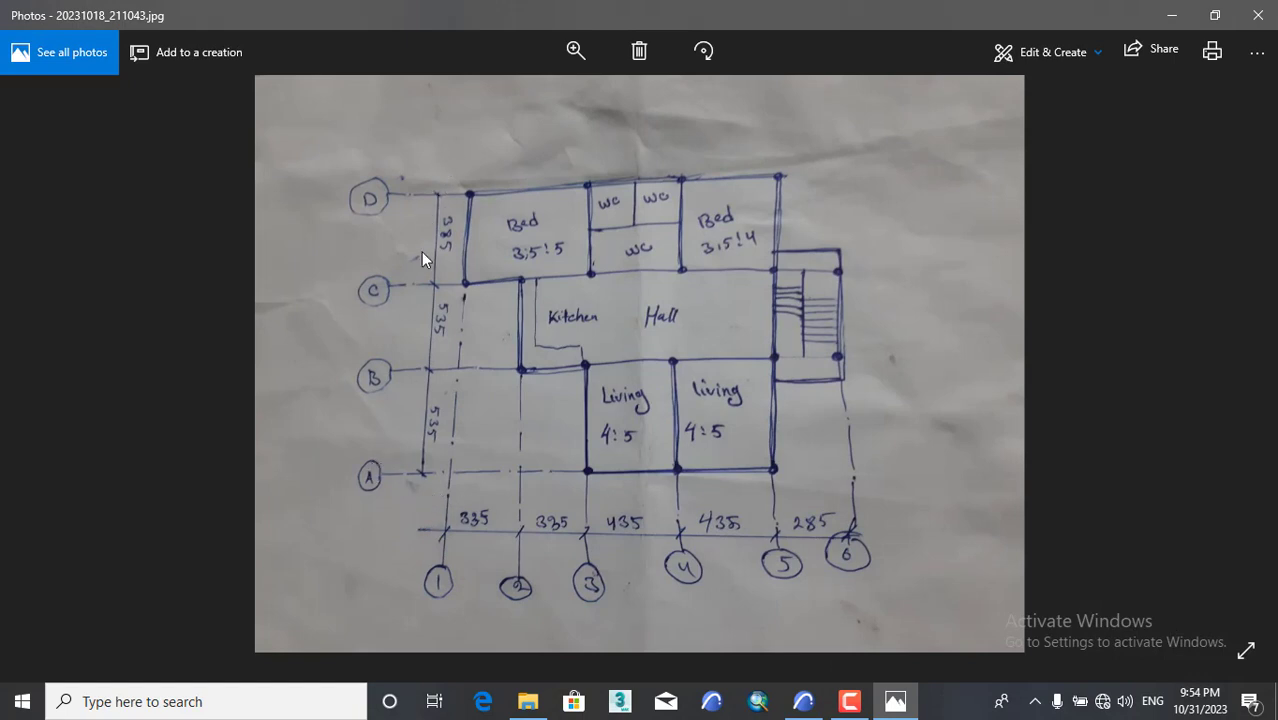
{"action": "left_click", "coordinate": [1170, 15]}
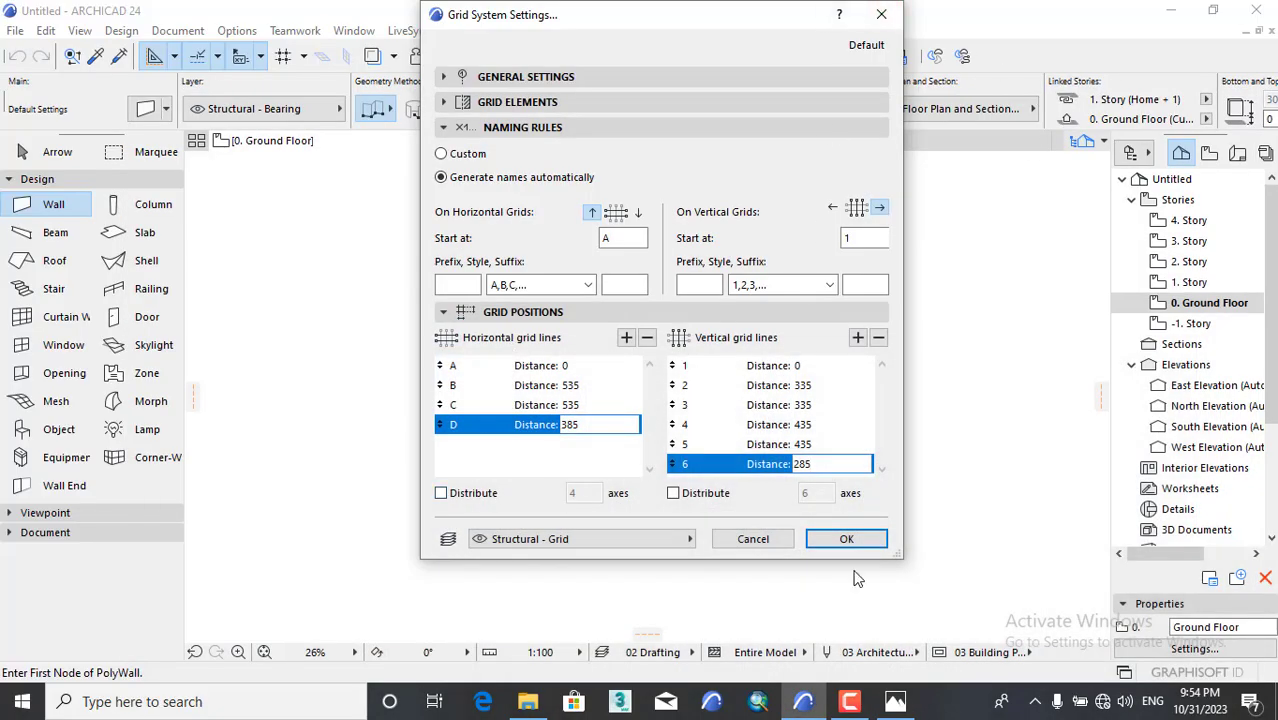
{"action": "left_click", "coordinate": [895, 701]}
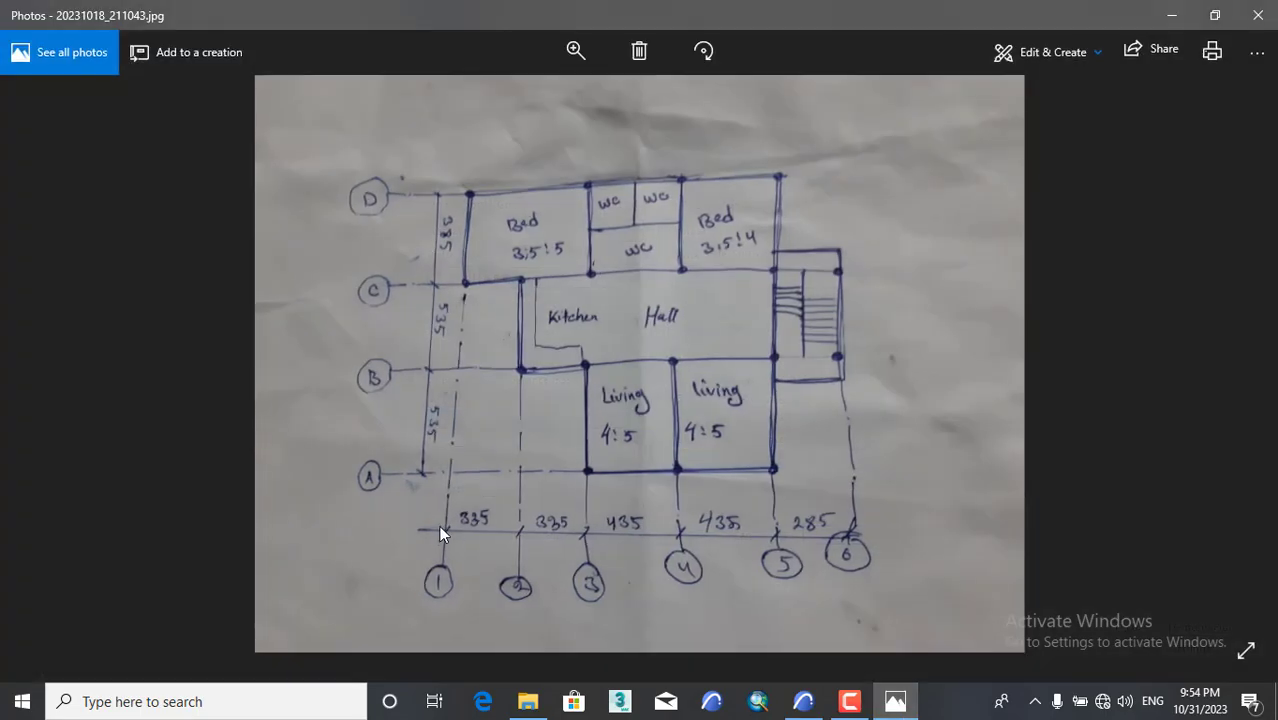
{"action": "left_click", "coordinate": [1171, 15]}
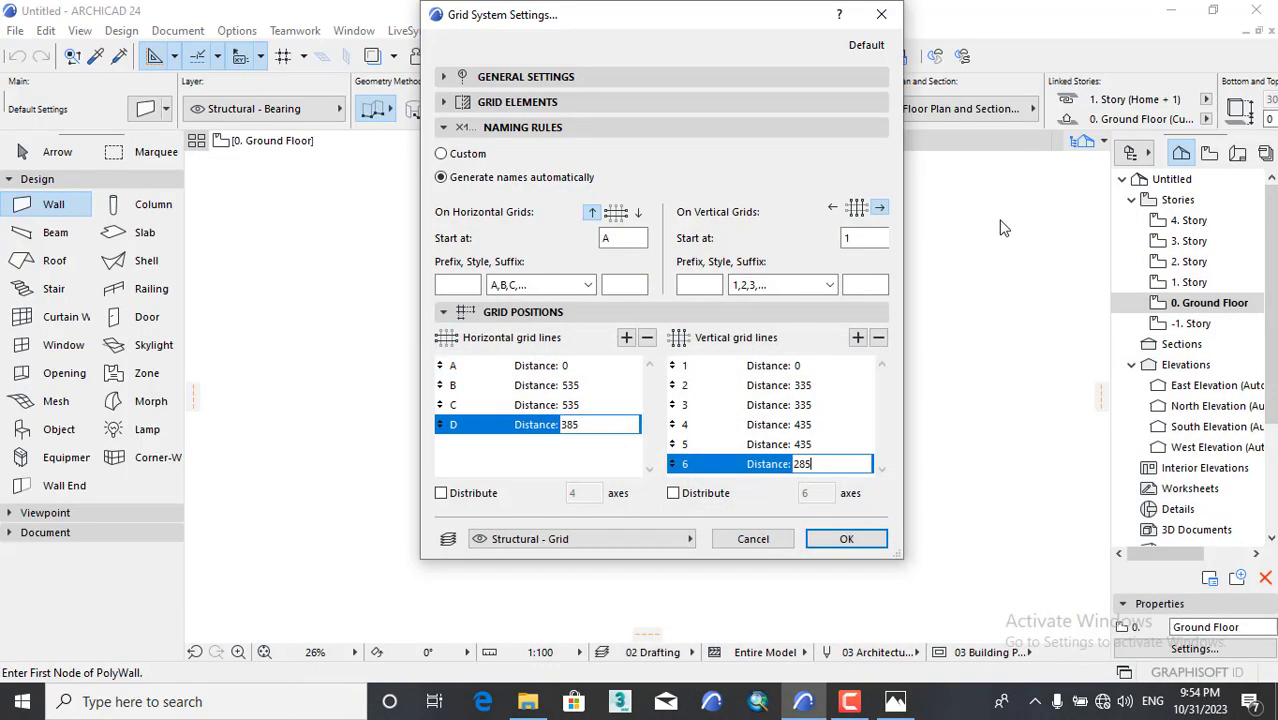
Accept the grid system settings and place the grid on the ground floor plan, aligned horizontally inside the elevation markers.
{"action": "left_click", "coordinate": [846, 540]}
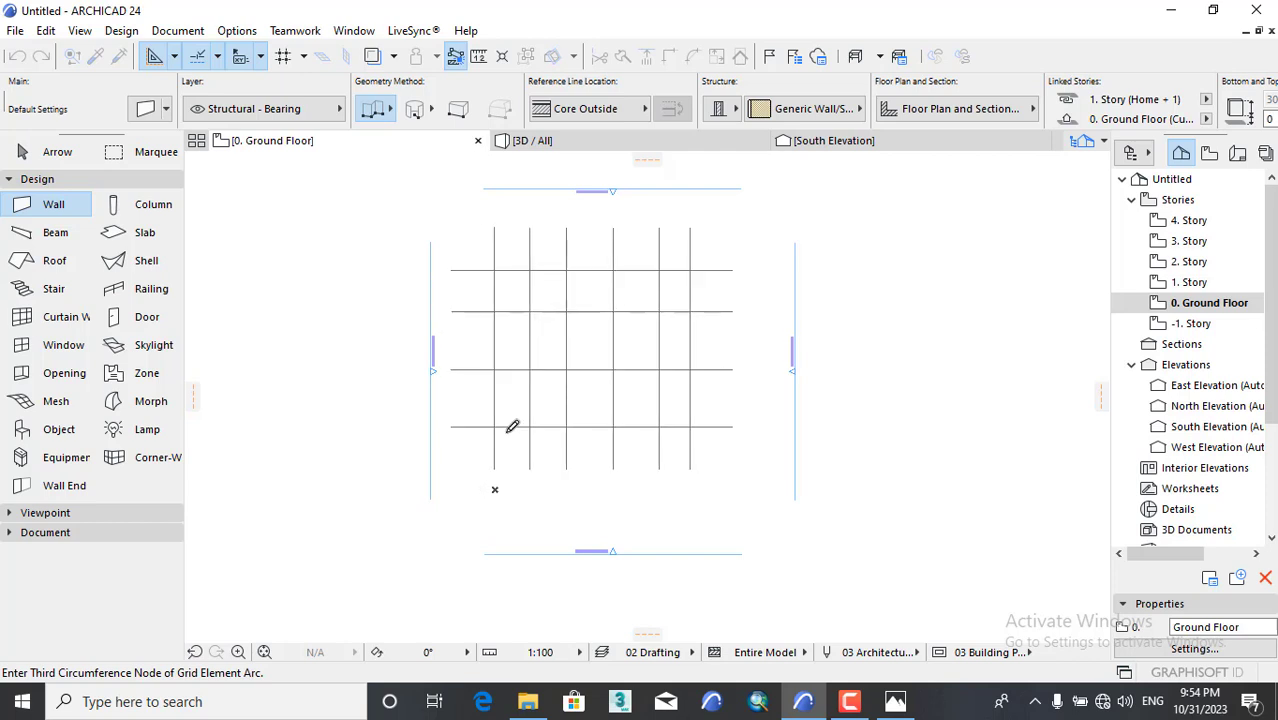
{"action": "scroll", "coordinate": [513, 426], "scroll_direction": "up", "scroll_amount": 2}
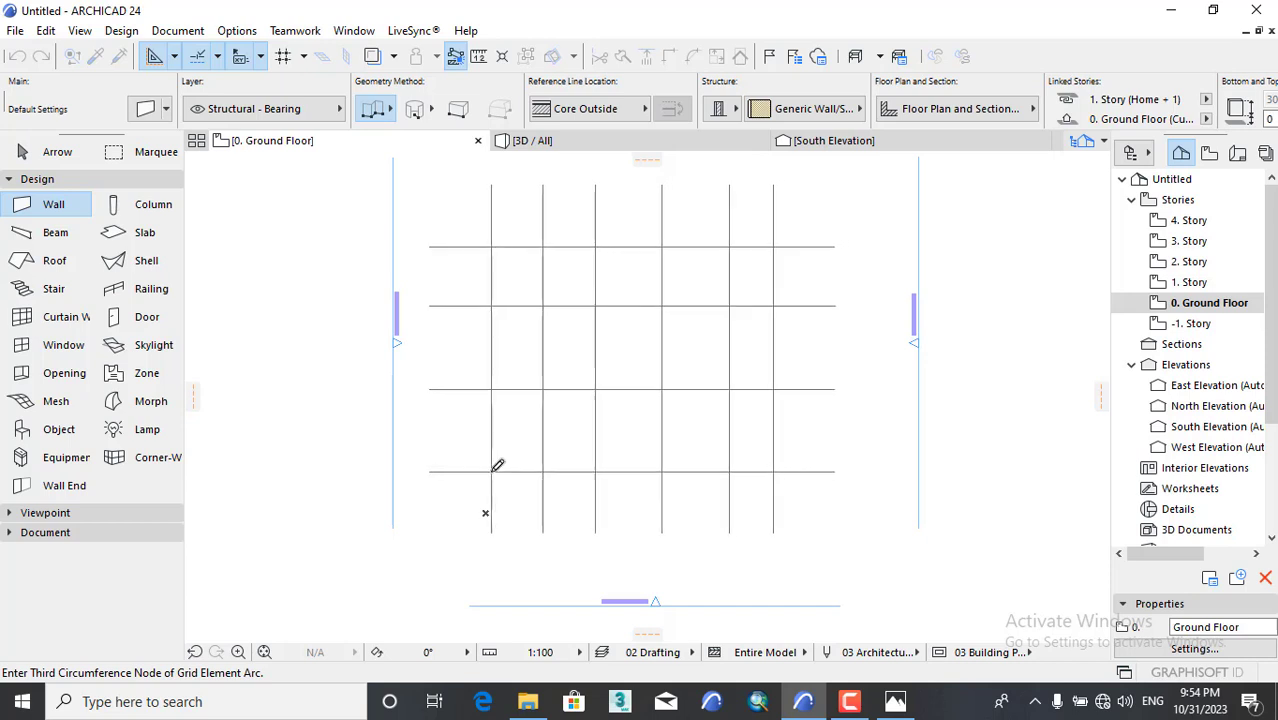
{"action": "scroll", "coordinate": [556, 540], "scroll_direction": "down", "scroll_amount": 2}
{"action": "scroll", "coordinate": [565, 535], "scroll_direction": "up", "scroll_amount": 1}
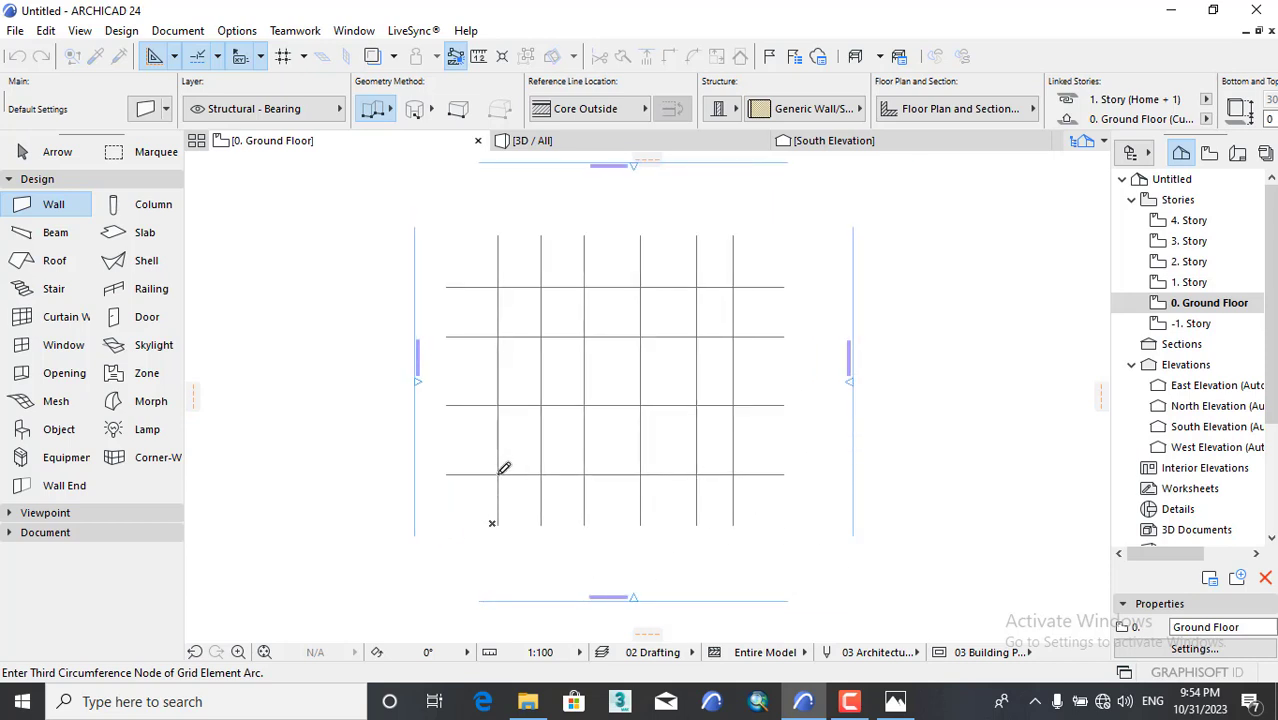
{"action": "left_click", "coordinate": [499, 473]}
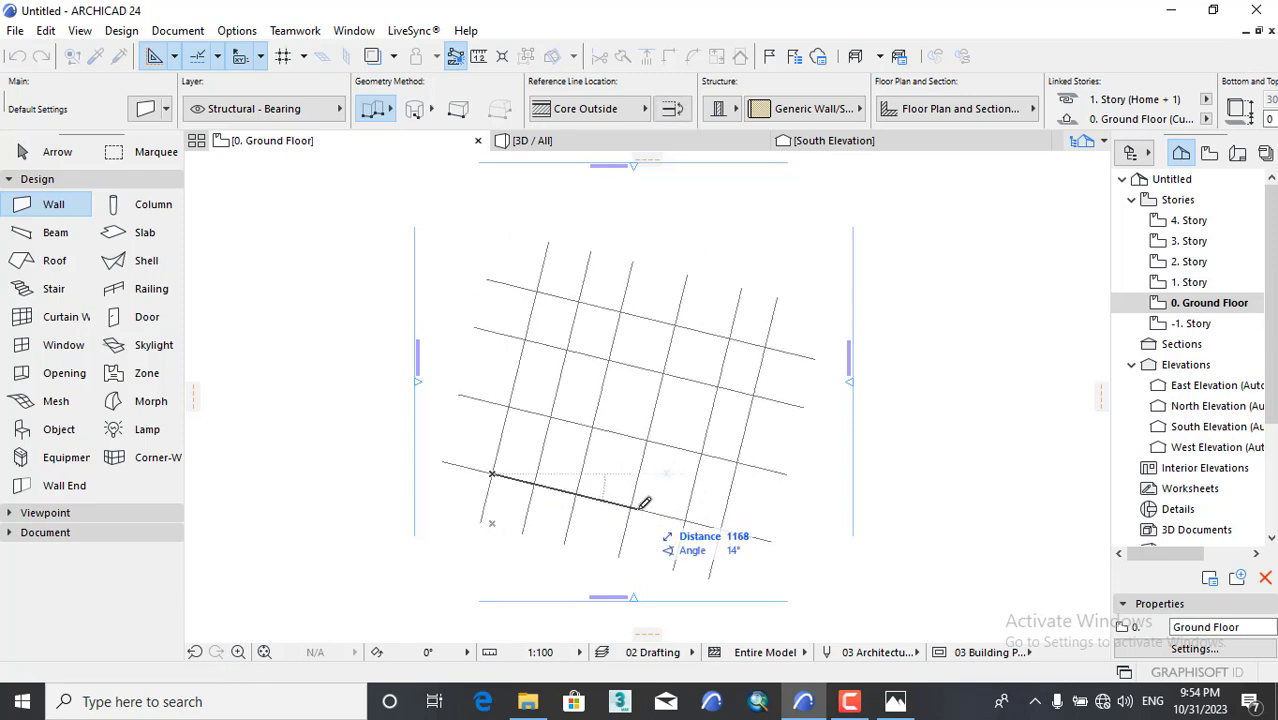
{"action": "left_click", "coordinate": [737, 483]}
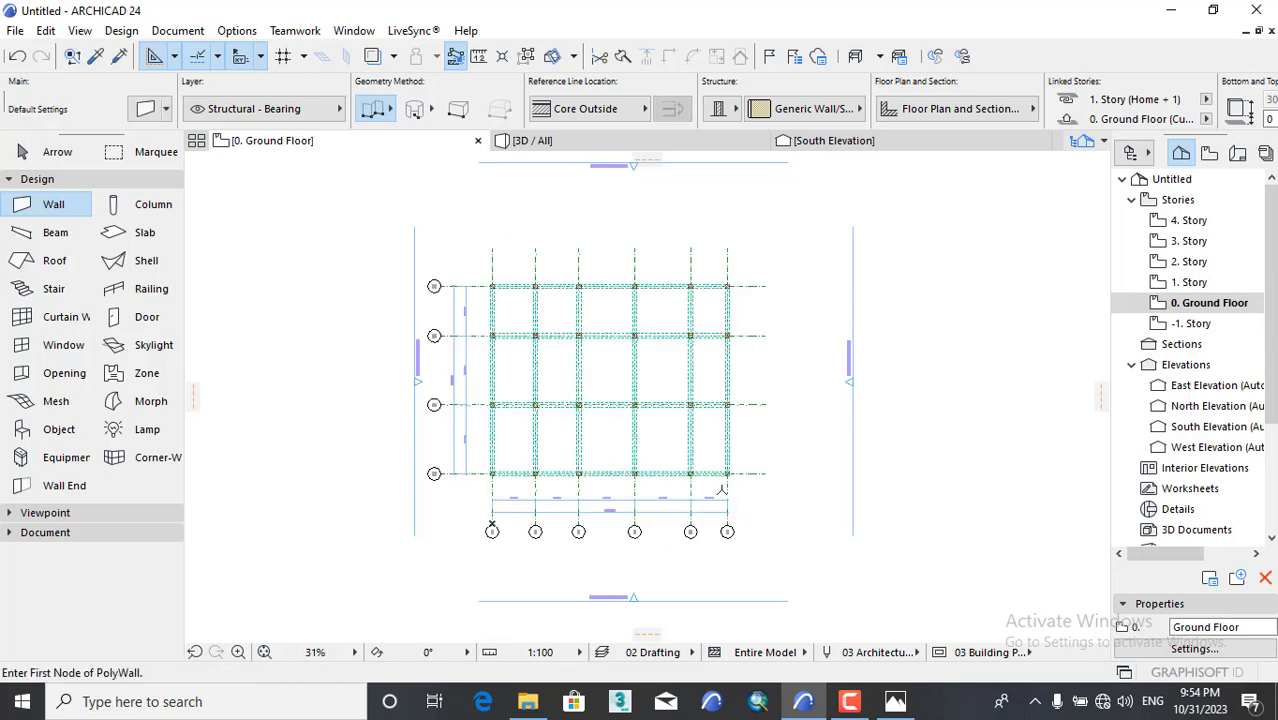
Examine the placed grid's axis labels and the dimension chains along its horizontal and vertical lines.
{"action": "scroll", "coordinate": [426, 383], "scroll_direction": "up", "scroll_amount": 7}
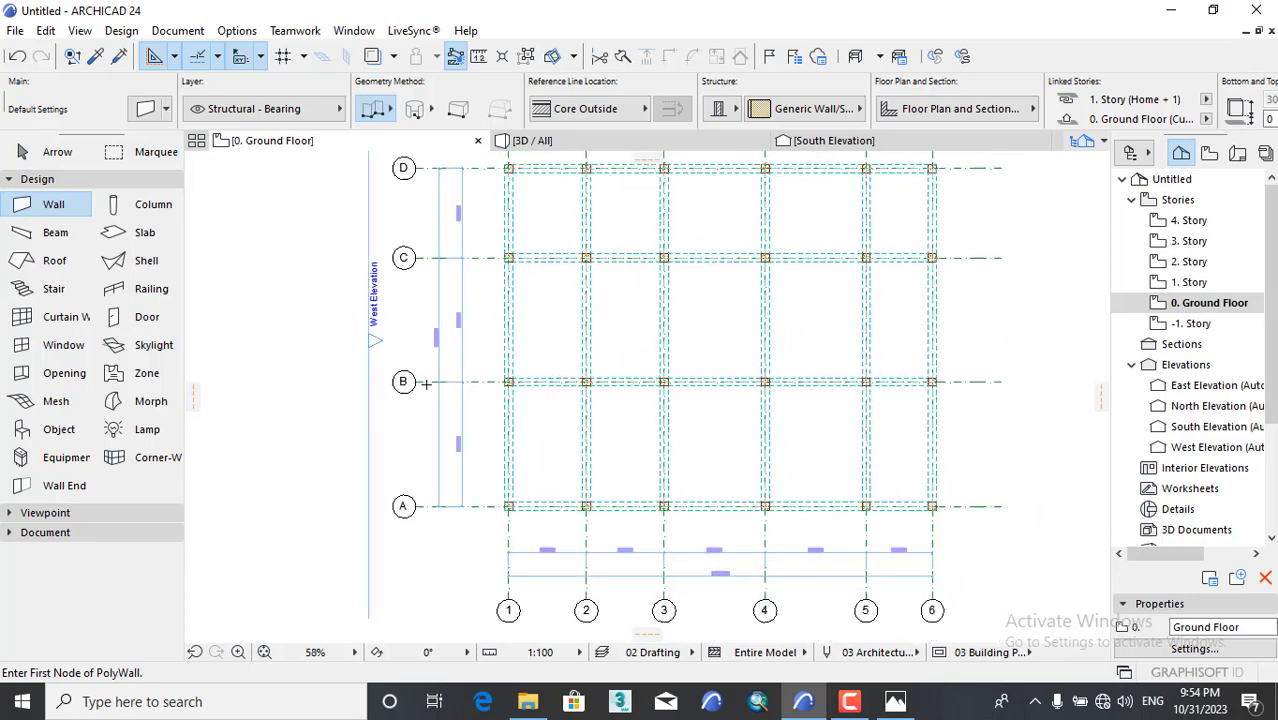
{"action": "scroll", "coordinate": [426, 383], "scroll_direction": "down", "scroll_amount": 5}
{"action": "scroll", "coordinate": [382, 300], "scroll_direction": "up", "scroll_amount": 5}
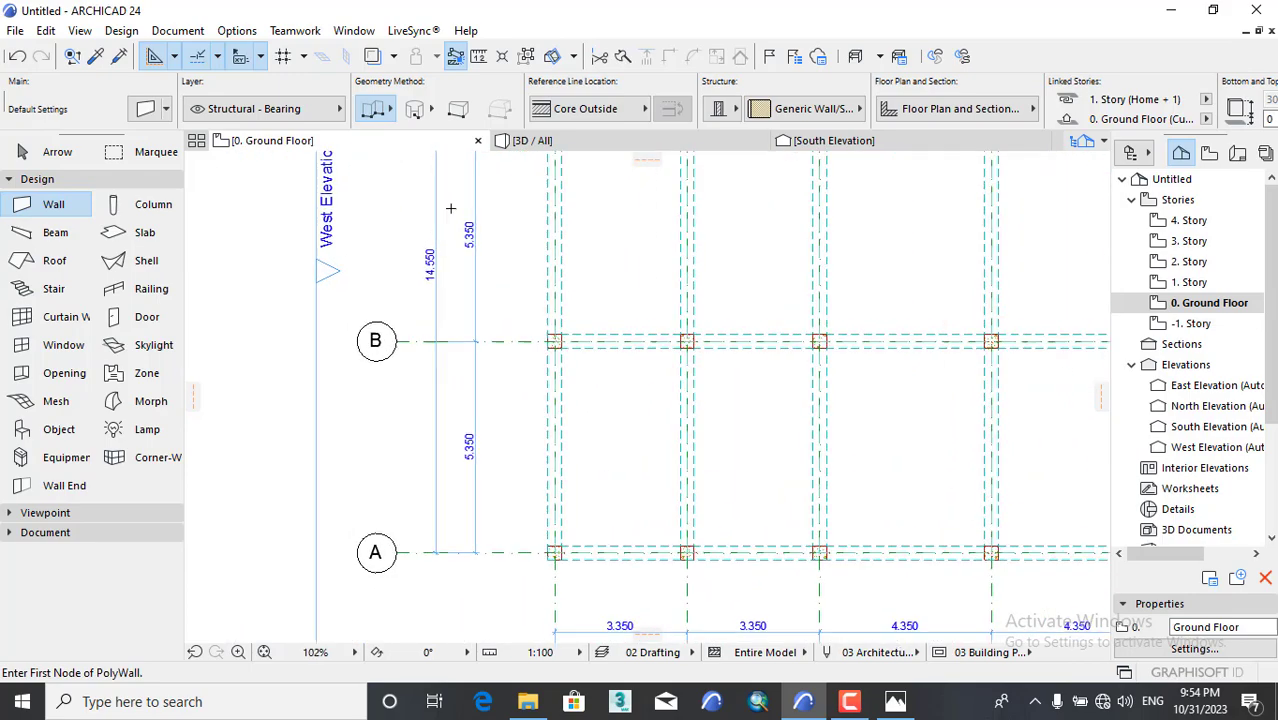
{"action": "scroll", "coordinate": [413, 327], "scroll_direction": "down", "scroll_amount": 5}
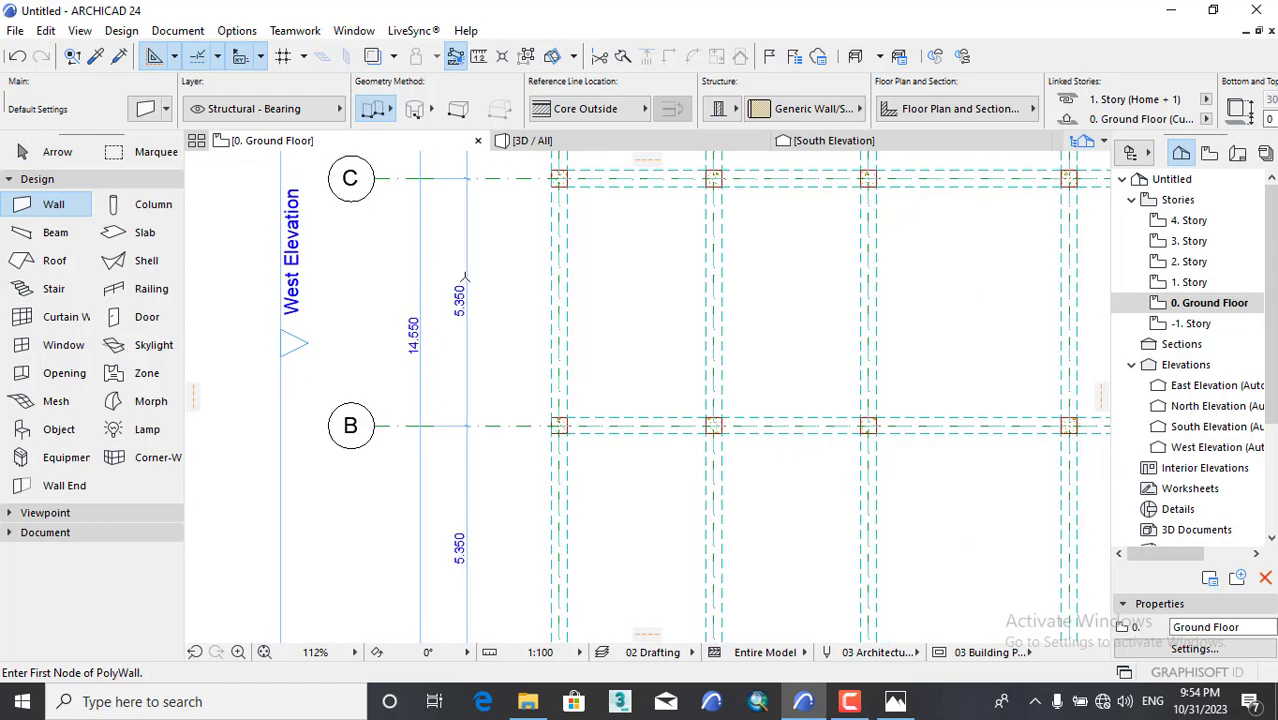
{"action": "scroll", "coordinate": [495, 454], "scroll_direction": "up", "scroll_amount": 5}
{"action": "scroll", "coordinate": [448, 289], "scroll_direction": "down", "scroll_amount": 5}
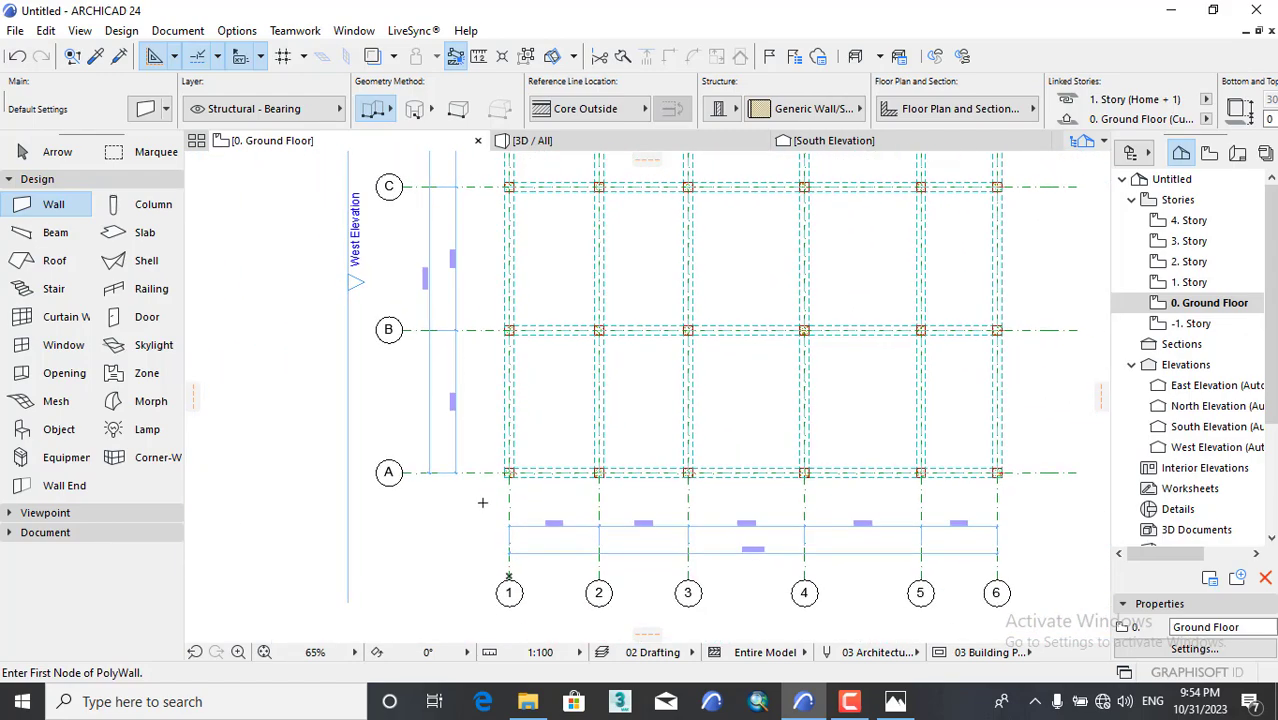
{"action": "scroll", "coordinate": [479, 503], "scroll_direction": "up", "scroll_amount": 5}
{"action": "scroll", "coordinate": [465, 501], "scroll_direction": "down", "scroll_amount": 3}
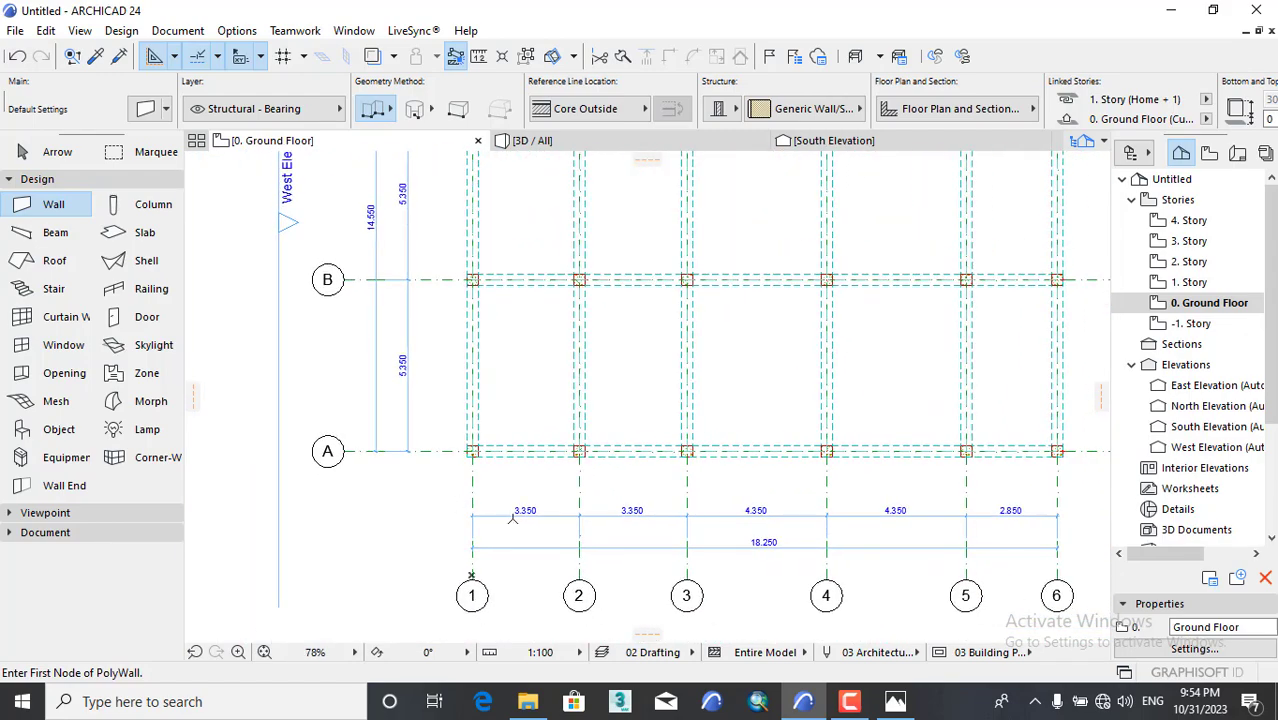
{"action": "scroll", "coordinate": [1022, 549], "scroll_direction": "up", "scroll_amount": 4}
{"action": "scroll", "coordinate": [733, 523], "scroll_direction": "down", "scroll_amount": 6}
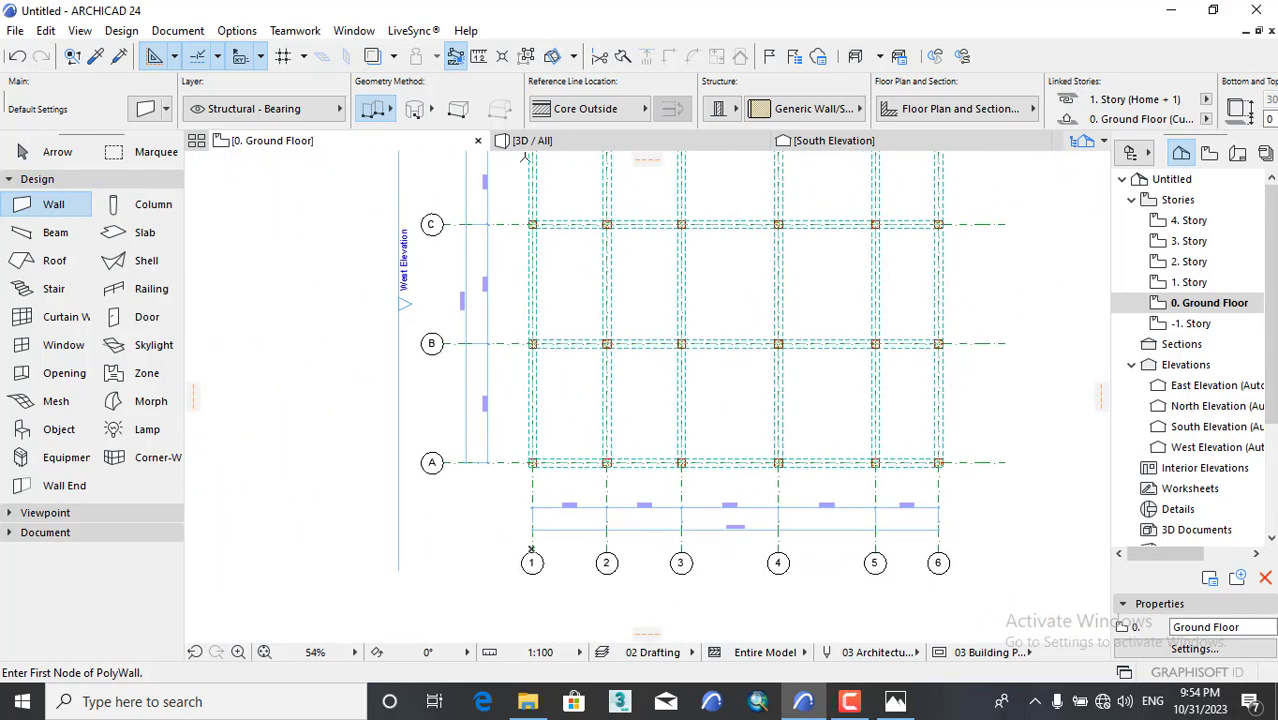
Inspect the grid's columns and beams in the 3D view, leave the Wall tool and return to the ground floor plan.
{"action": "left_click", "coordinate": [530, 141]}
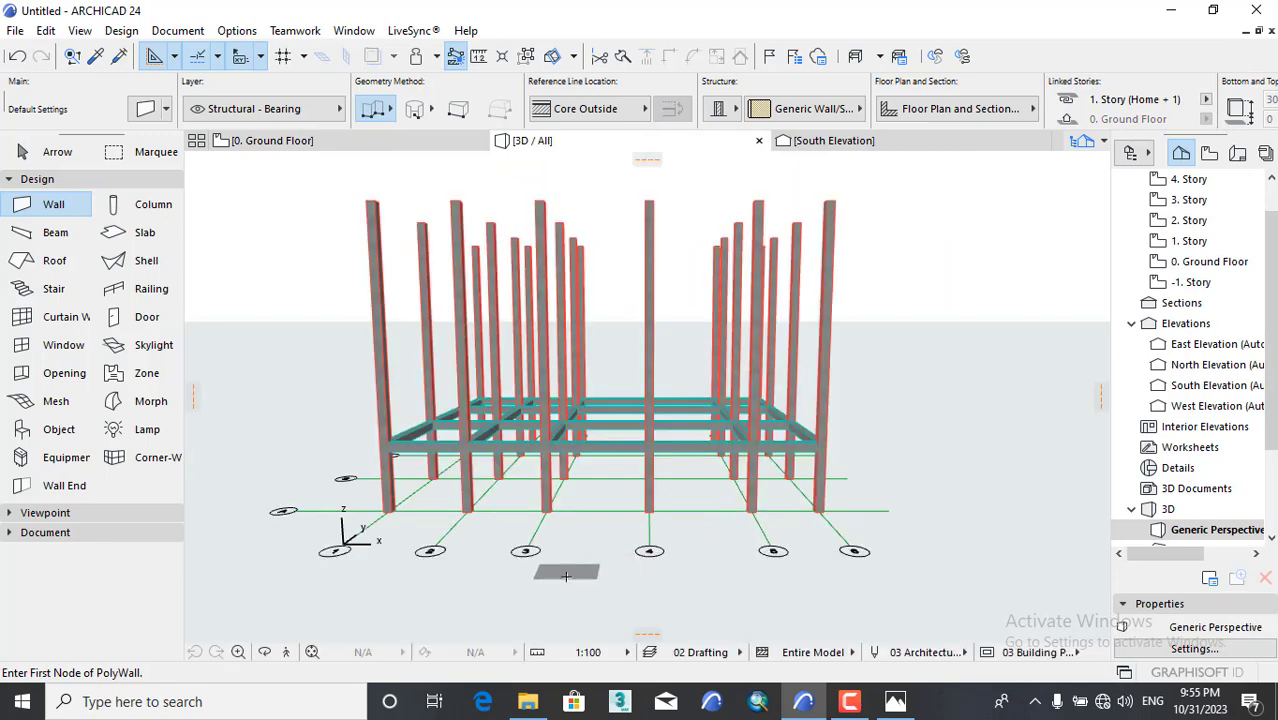
{"action": "key", "text": "Escape"}
{"action": "scroll", "coordinate": [365, 422], "scroll_direction": "up", "scroll_amount": 5}
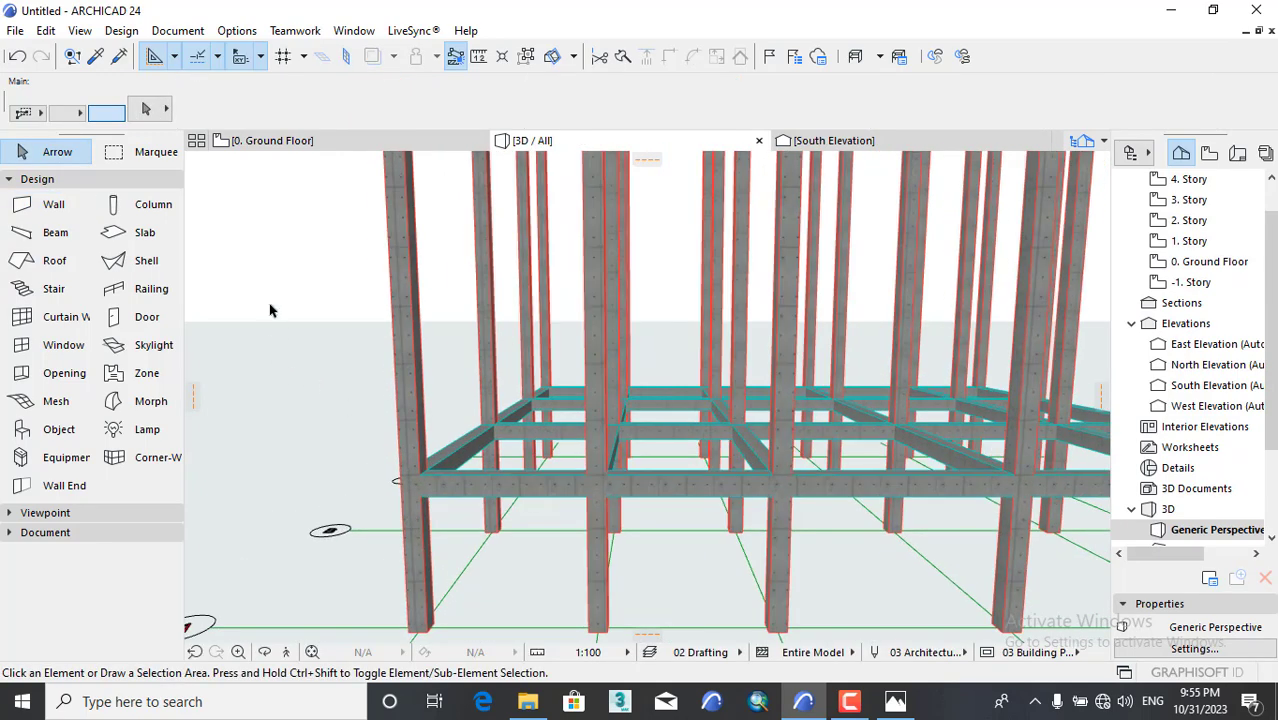
{"action": "left_click", "coordinate": [280, 141]}
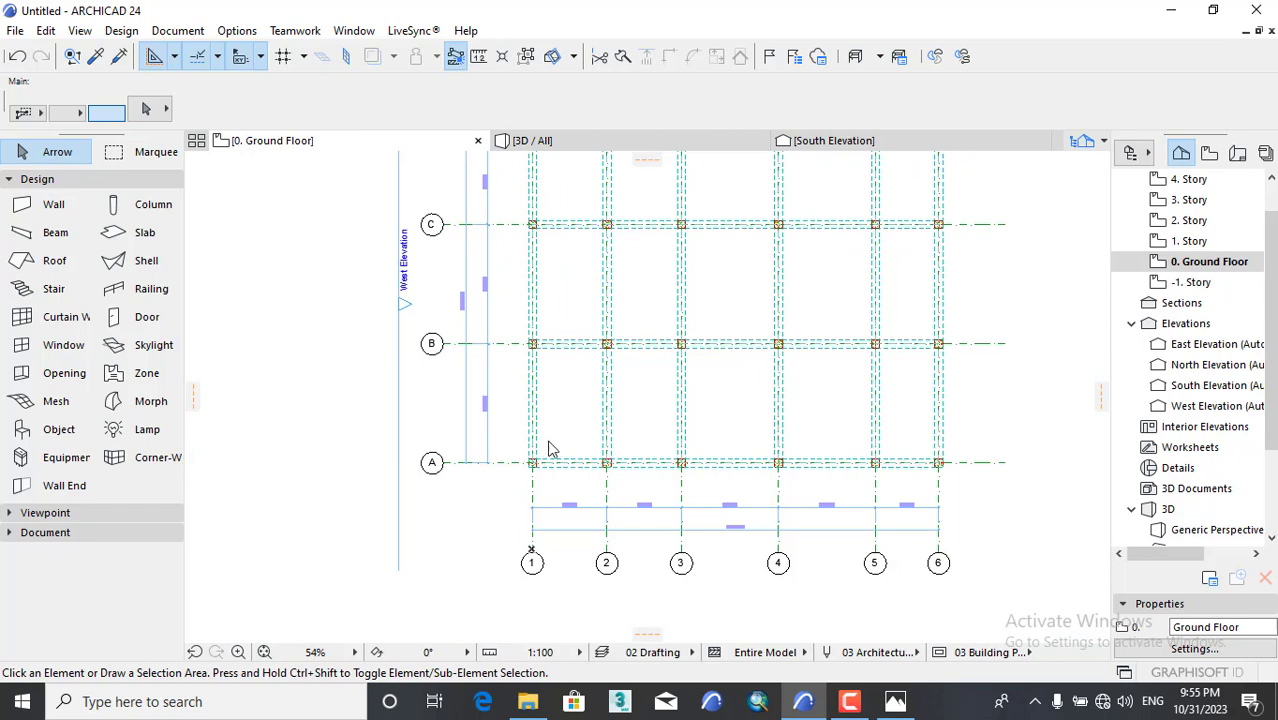
{"action": "scroll", "coordinate": [586, 474], "scroll_direction": "up", "scroll_amount": 1}
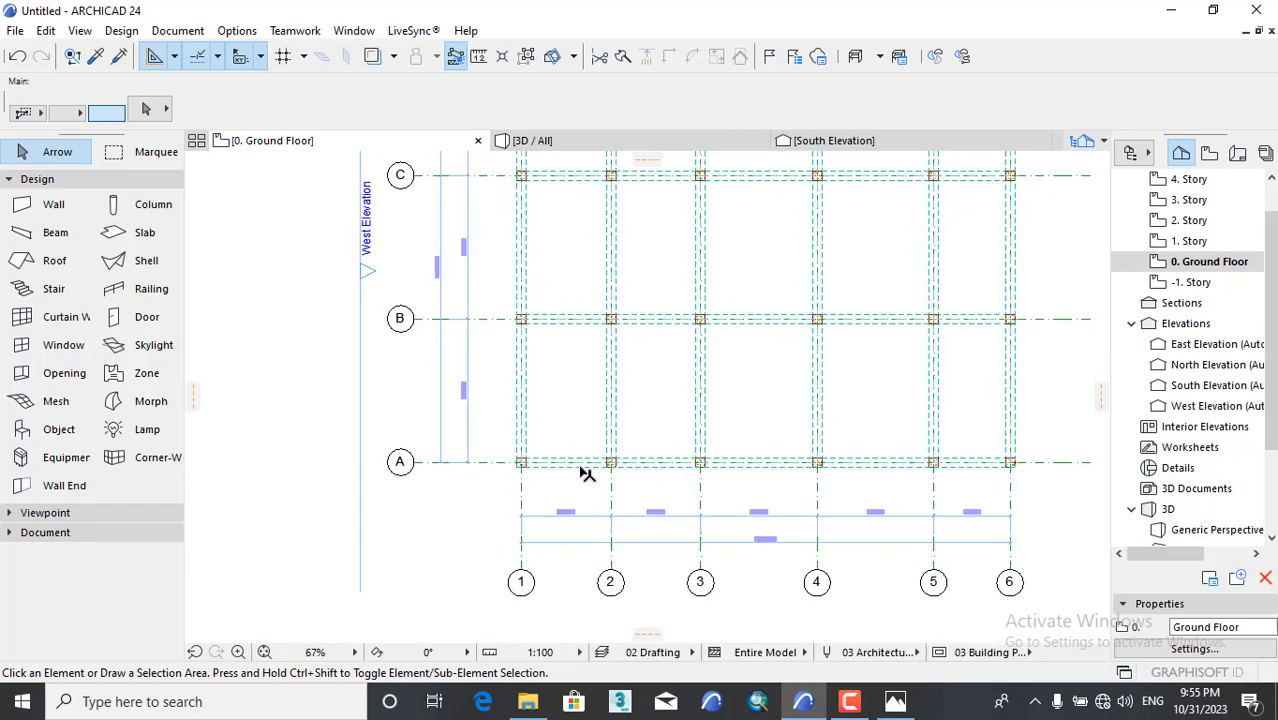
{"action": "scroll", "coordinate": [586, 474], "scroll_direction": "up", "scroll_amount": 2}
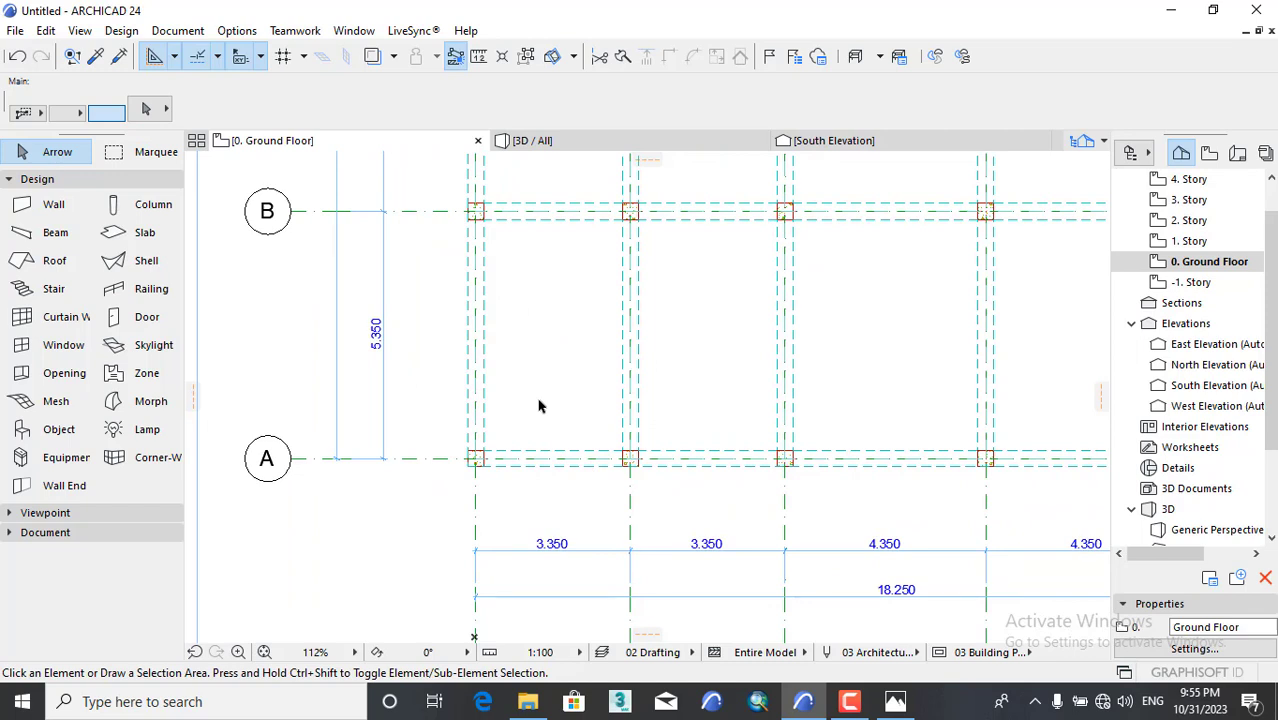
Check the column locations on the hand-drawn floor plan in Photos and return to ARCHICAD.
{"action": "left_click", "coordinate": [895, 703]}
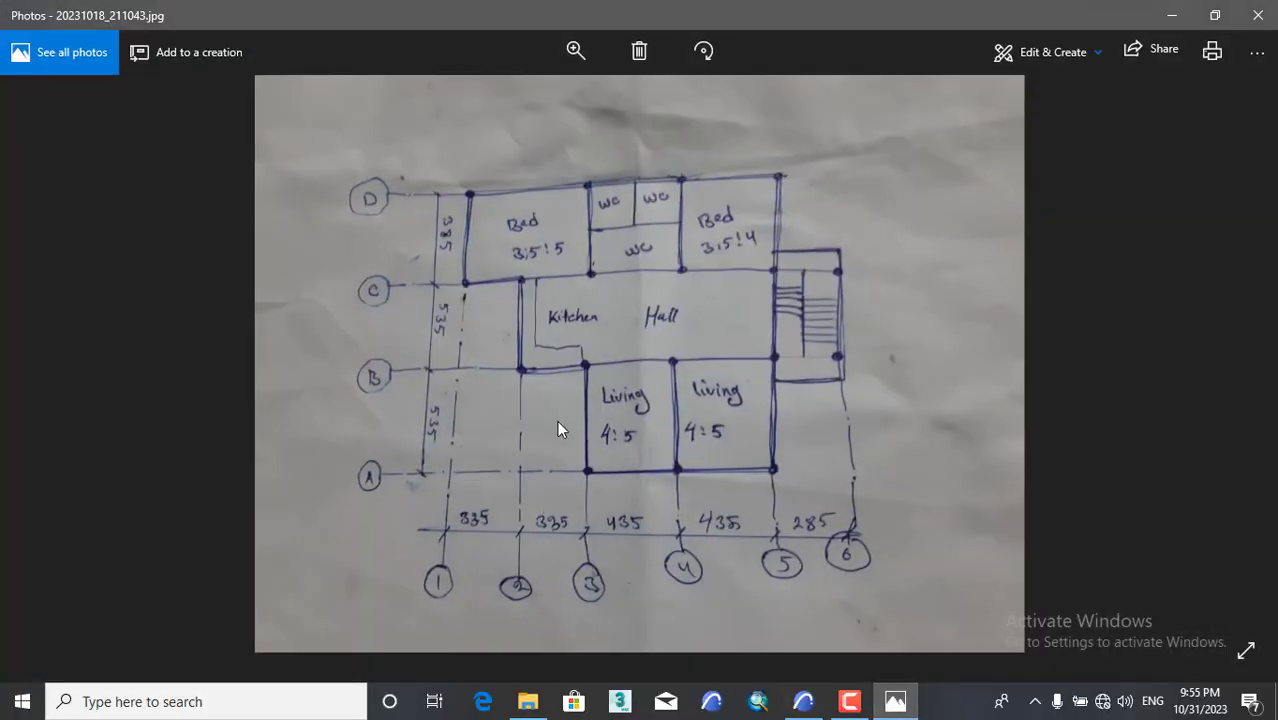
{"action": "scroll", "coordinate": [430, 456], "scroll_direction": "up", "scroll_amount": 1}
{"action": "scroll", "coordinate": [429, 456], "scroll_direction": "down", "scroll_amount": 1}
{"action": "left_click", "coordinate": [1172, 15]}
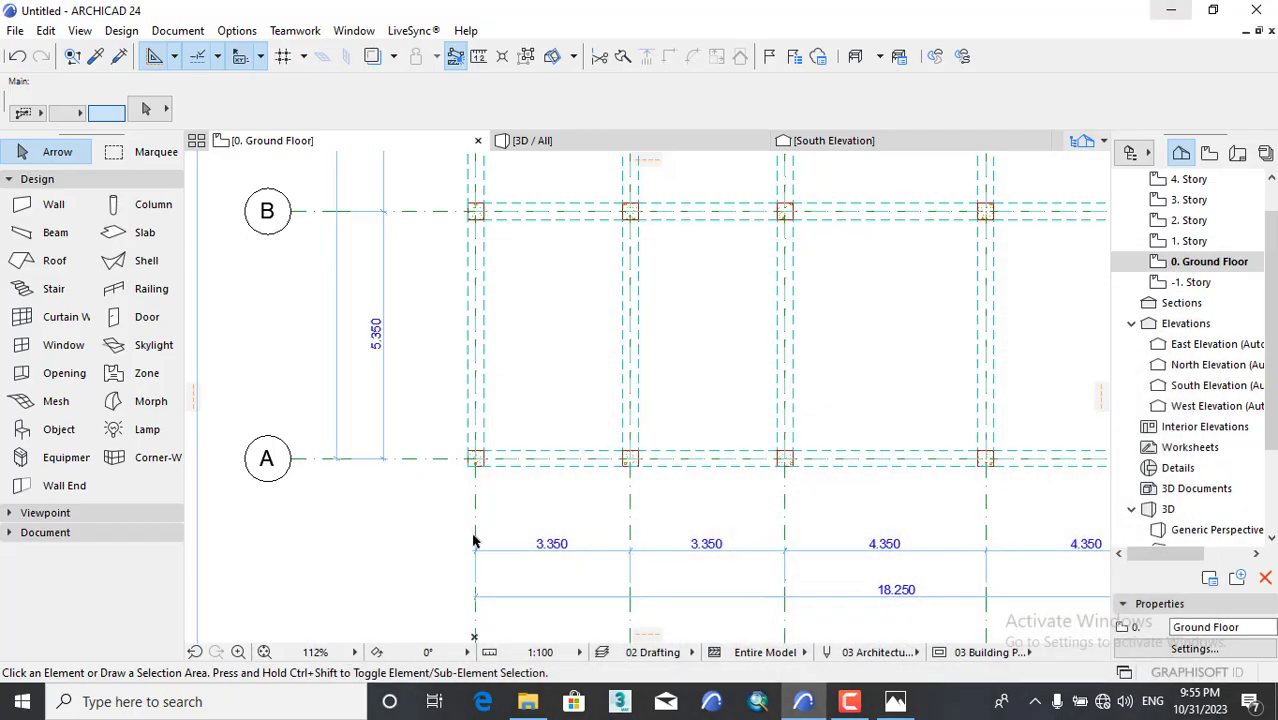
Delete the columns where grid line A crosses grid lines 1 and 2.
{"action": "scroll", "coordinate": [545, 465], "scroll_direction": "down", "scroll_amount": 2}
{"action": "scroll", "coordinate": [541, 471], "scroll_direction": "up", "scroll_amount": 6}
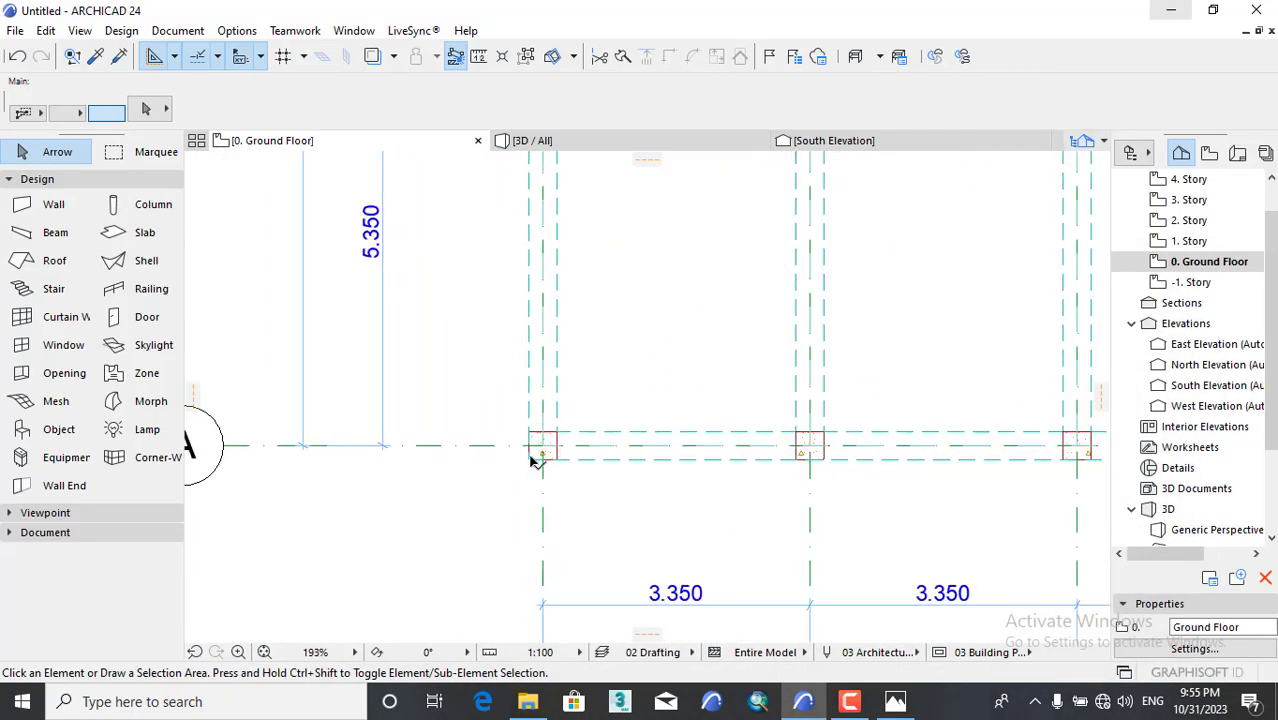
{"action": "left_click", "coordinate": [536, 456]}
{"action": "scroll", "coordinate": [537, 455], "scroll_direction": "up", "scroll_amount": 4}
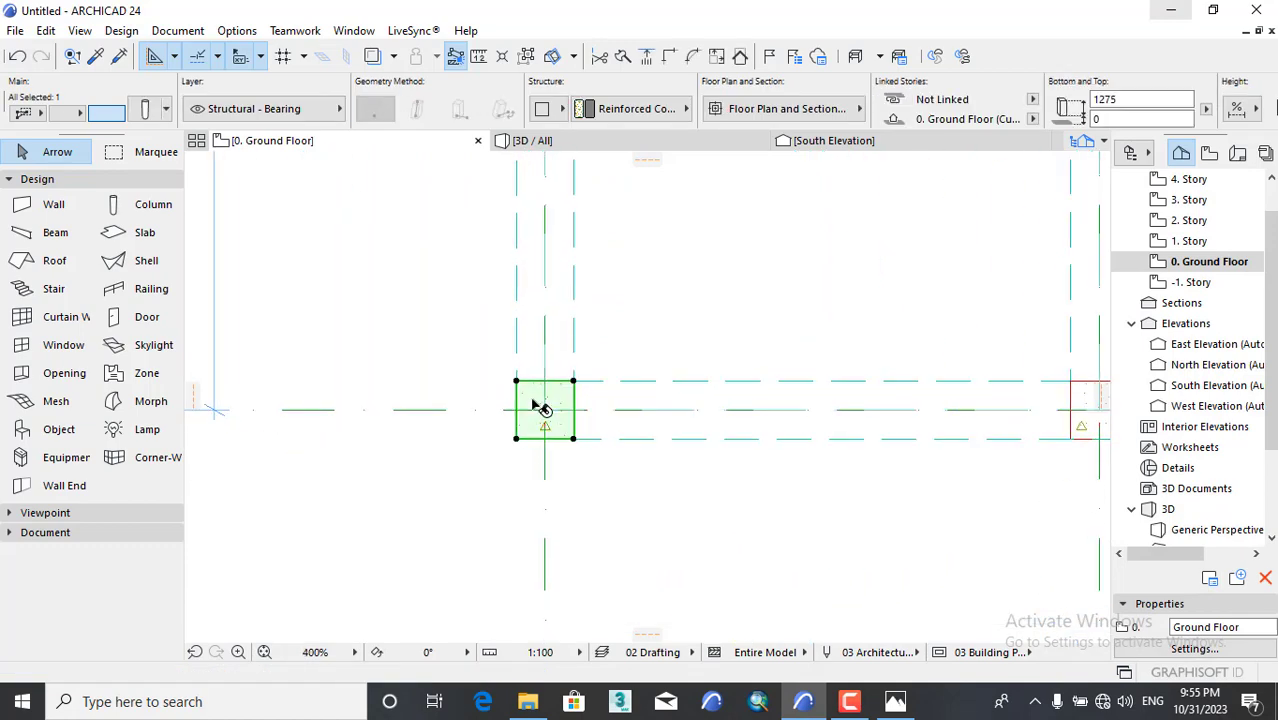
{"action": "key", "text": "Delete"}
{"action": "scroll", "coordinate": [482, 440], "scroll_direction": "down", "scroll_amount": 5}
{"action": "scroll", "coordinate": [767, 428], "scroll_direction": "up", "scroll_amount": 5}
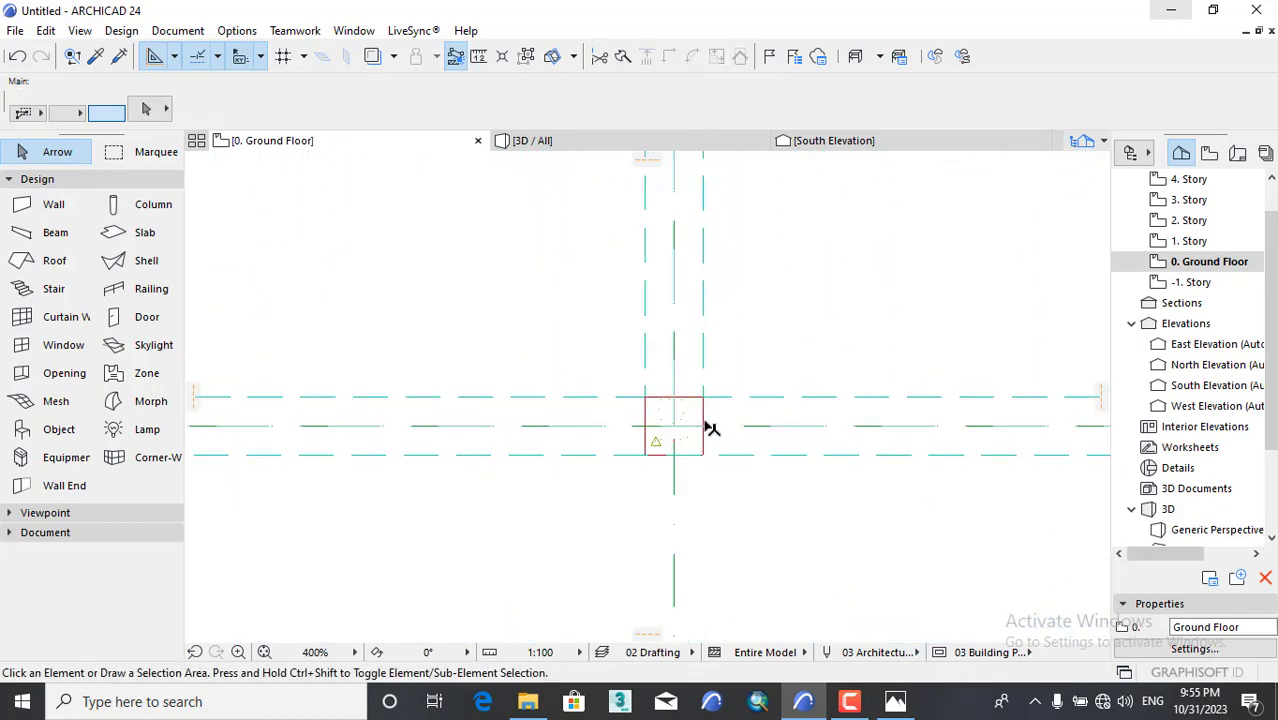
{"action": "left_click", "coordinate": [700, 424]}
{"action": "key", "text": "Delete"}
Delete the column at the intersection of grid lines B and 1.
{"action": "scroll", "coordinate": [740, 530], "scroll_direction": "down", "scroll_amount": 7}
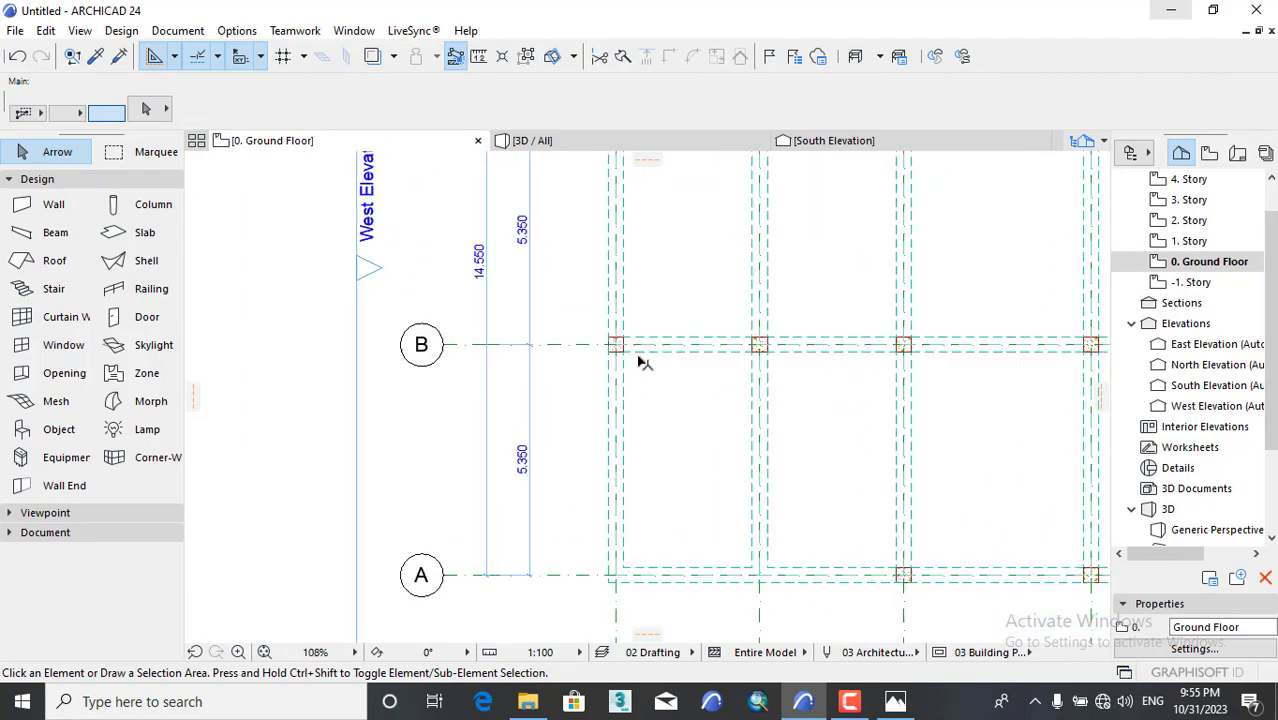
{"action": "scroll", "coordinate": [641, 362], "scroll_direction": "up", "scroll_amount": 7}
{"action": "left_click", "coordinate": [604, 333]}
{"action": "key", "text": "Delete"}
{"action": "scroll", "coordinate": [560, 400], "scroll_direction": "down", "scroll_amount": 4}
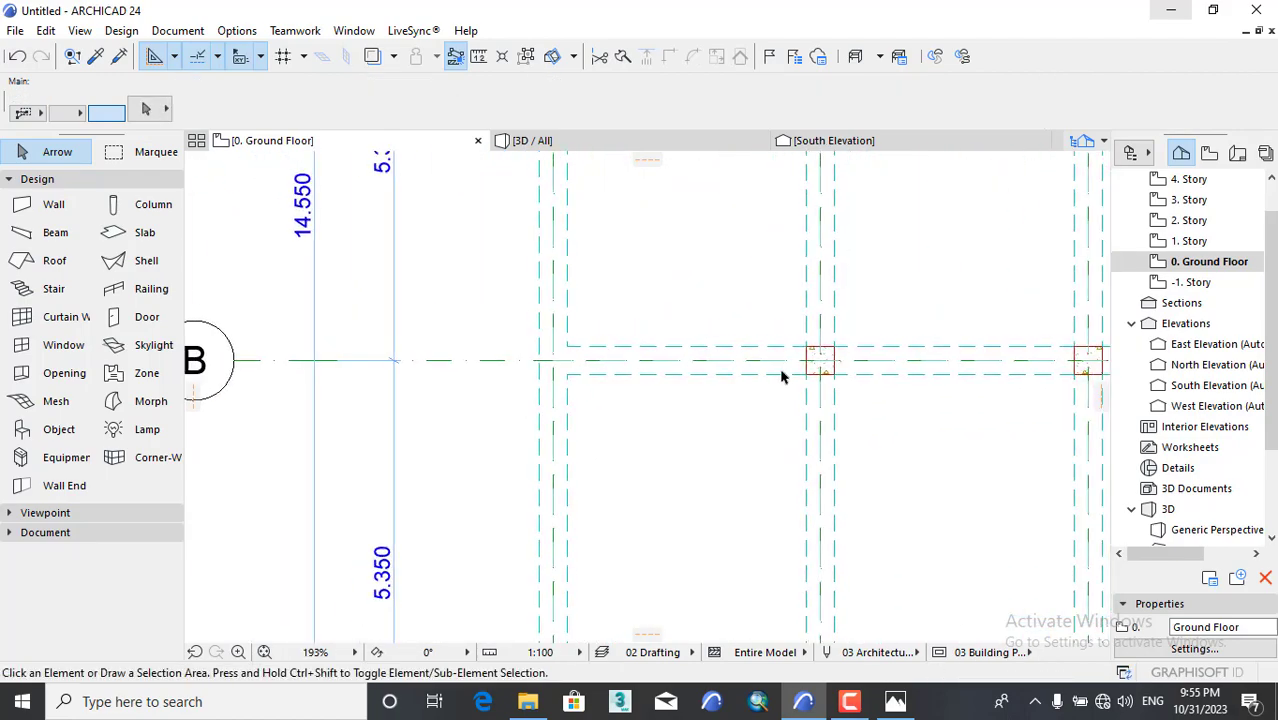
Delete the column at the intersection of grid lines A and 3.
{"action": "scroll", "coordinate": [782, 376], "scroll_direction": "up", "scroll_amount": 4}
{"action": "scroll", "coordinate": [502, 451], "scroll_direction": "down", "scroll_amount": 10}
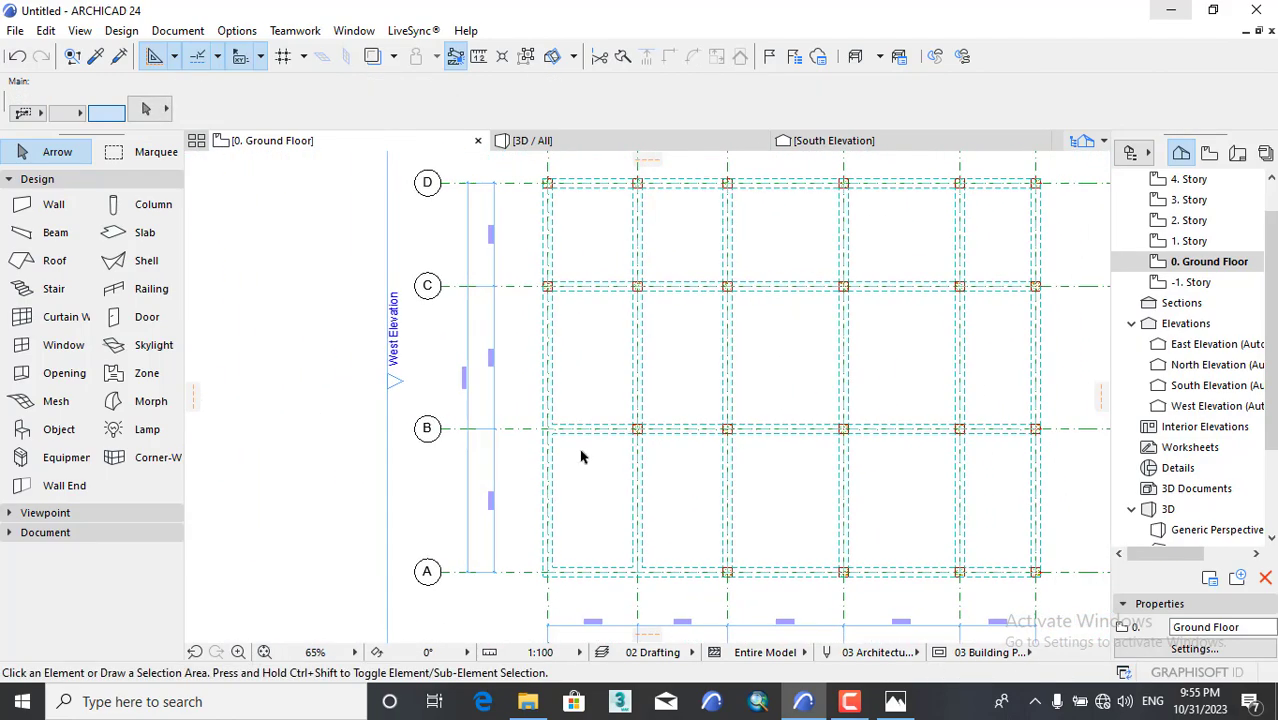
{"action": "scroll", "coordinate": [594, 455], "scroll_direction": "down", "scroll_amount": 3}
{"action": "scroll", "coordinate": [594, 455], "scroll_direction": "up", "scroll_amount": 3}
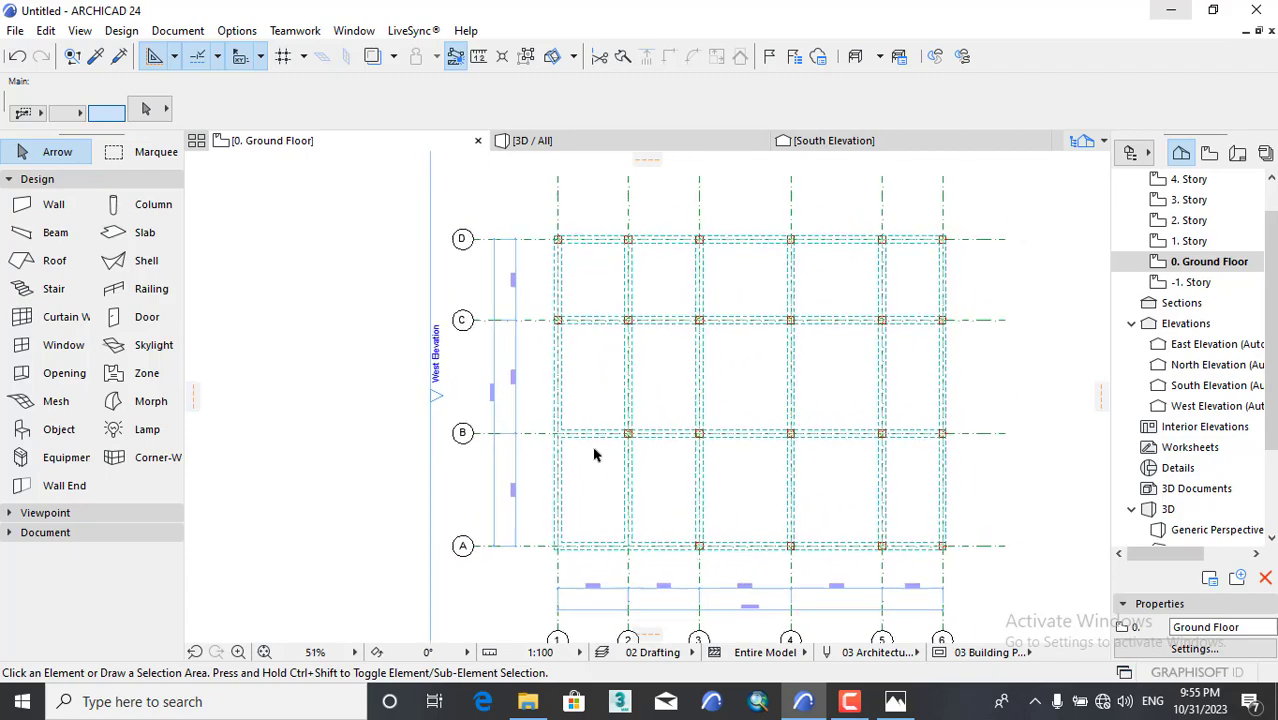
{"action": "scroll", "coordinate": [683, 547], "scroll_direction": "up", "scroll_amount": 9}
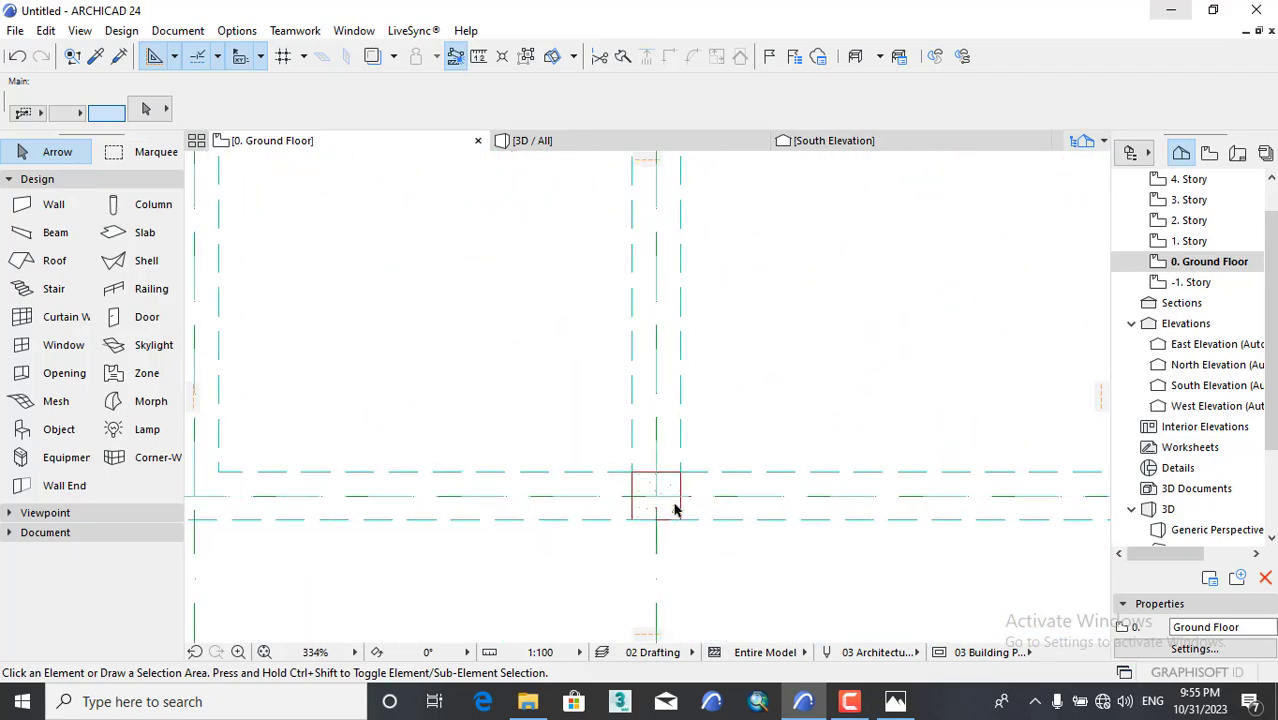
{"action": "scroll", "coordinate": [673, 531], "scroll_direction": "down", "scroll_amount": 10}
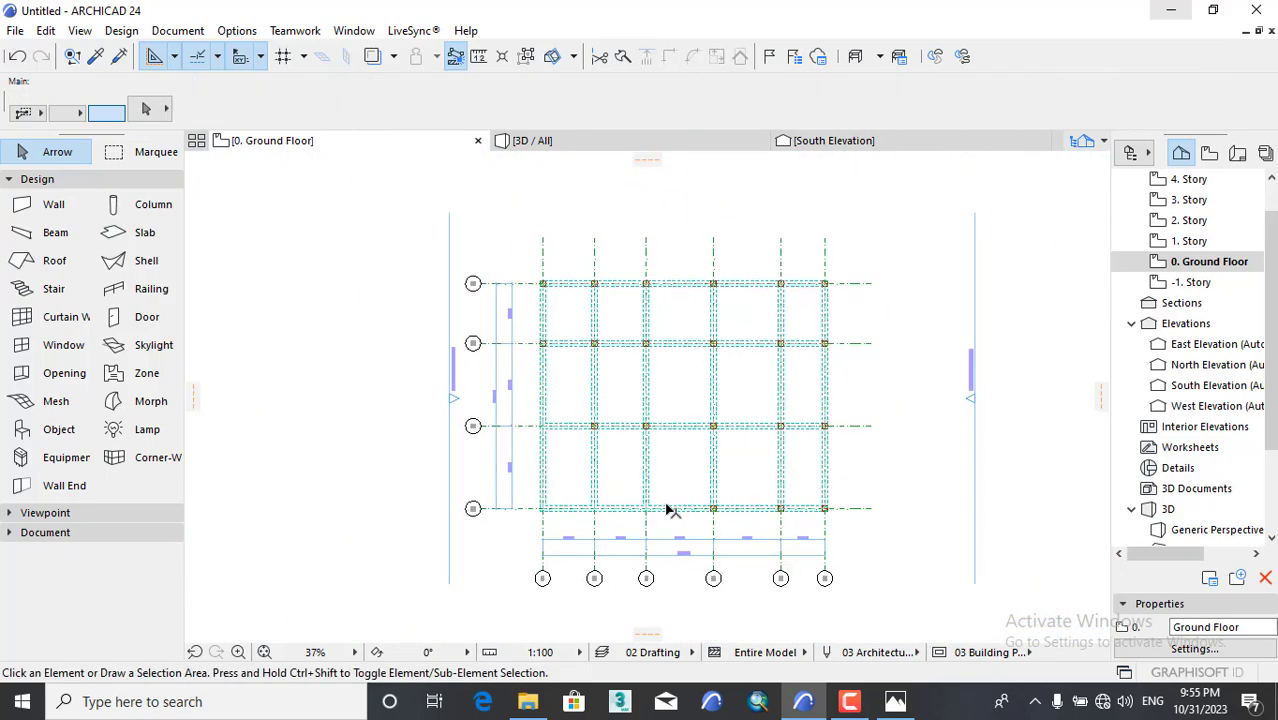
Delete the columns where grid line 6 crosses grid lines A and D.
{"action": "scroll", "coordinate": [662, 514], "scroll_direction": "up", "scroll_amount": 3}
{"action": "left_click", "coordinate": [478, 513]}
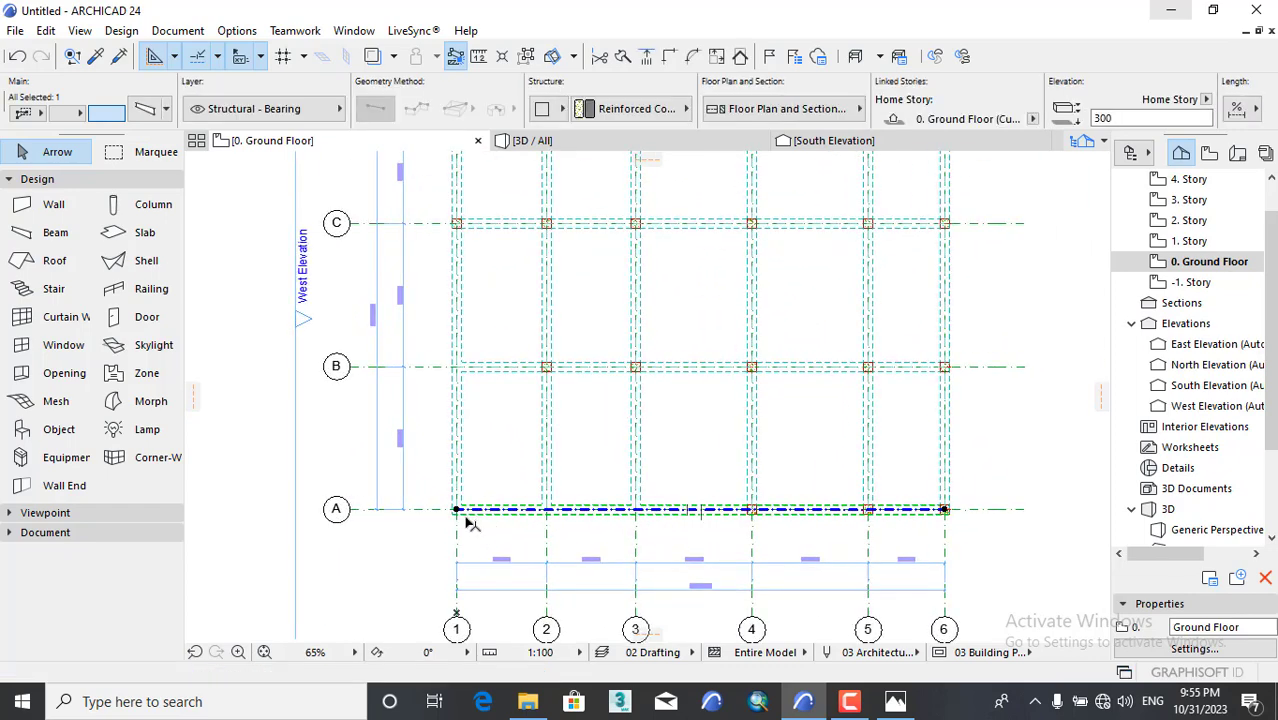
{"action": "left_click", "coordinate": [975, 500]}
{"action": "scroll", "coordinate": [960, 505], "scroll_direction": "up", "scroll_amount": 9}
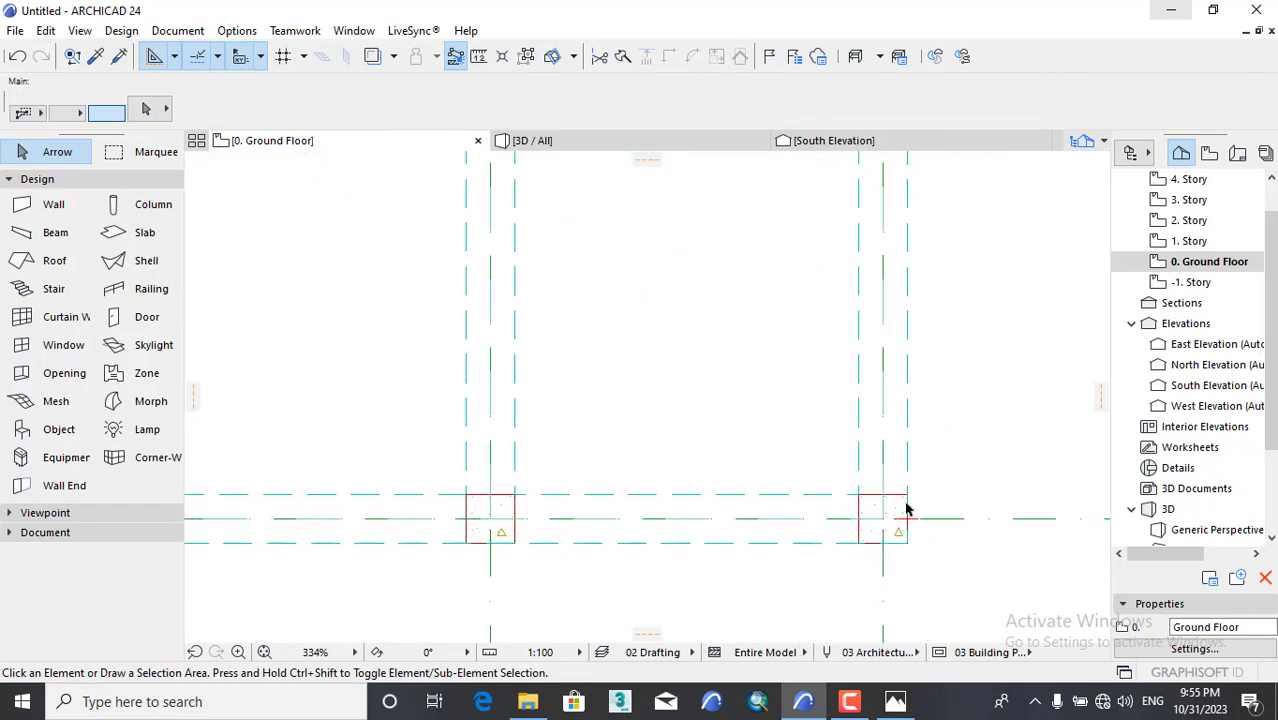
{"action": "left_click", "coordinate": [904, 512]}
{"action": "scroll", "coordinate": [848, 566], "scroll_direction": "down", "scroll_amount": 5}
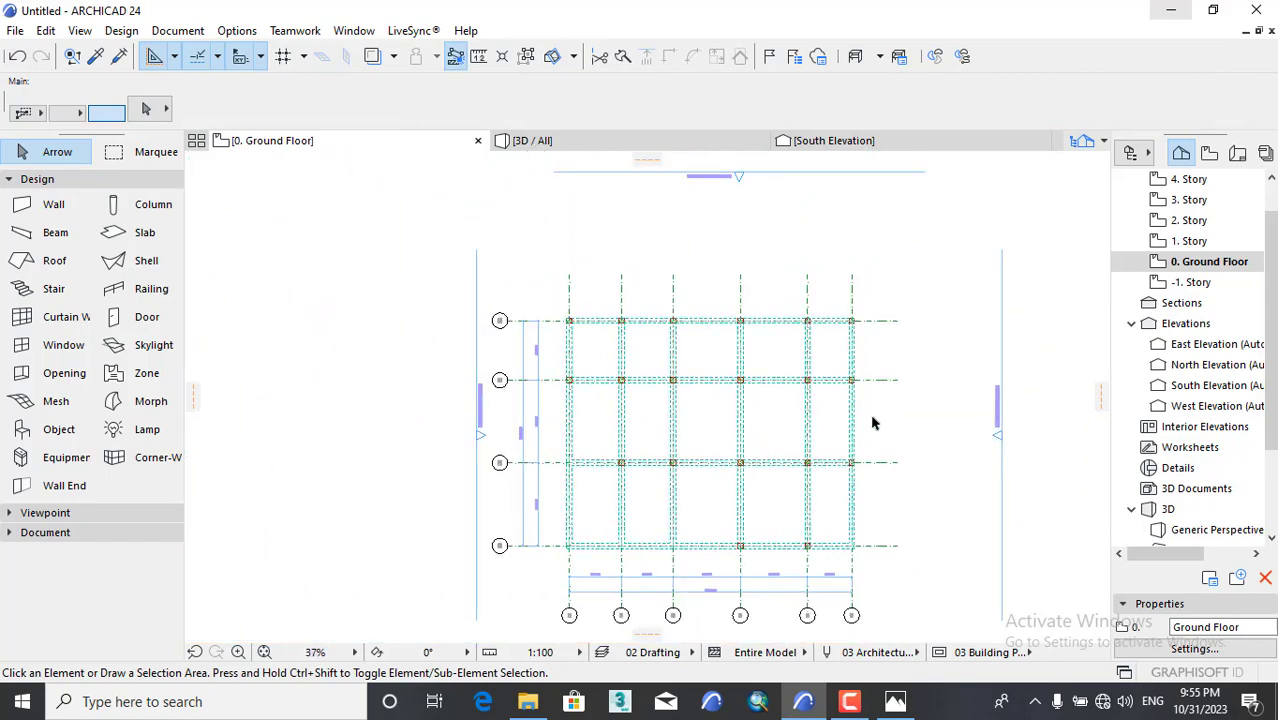
{"action": "scroll", "coordinate": [792, 390], "scroll_direction": "up", "scroll_amount": 10}
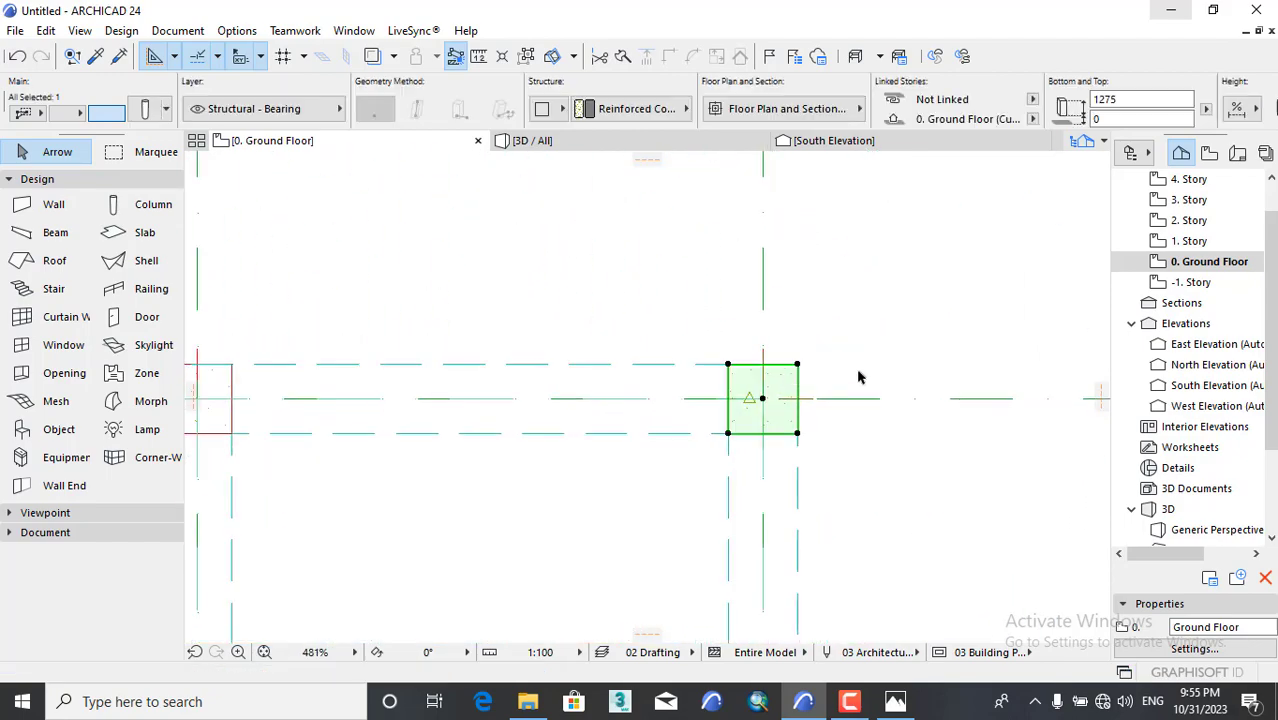
{"action": "scroll", "coordinate": [879, 325], "scroll_direction": "down", "scroll_amount": 10}
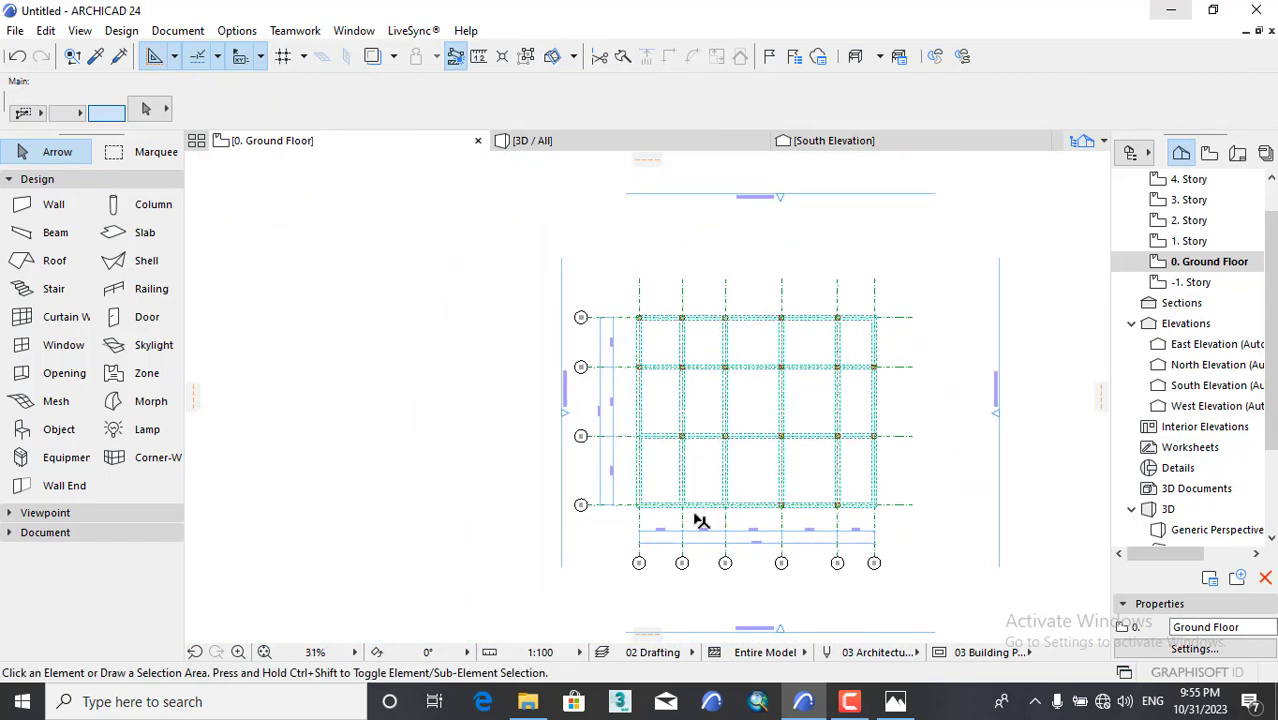
Delete the column at the intersection of grid lines D and 2.
{"action": "scroll", "coordinate": [700, 520], "scroll_direction": "up", "scroll_amount": 6}
{"action": "scroll", "coordinate": [655, 272], "scroll_direction": "up", "scroll_amount": 5}
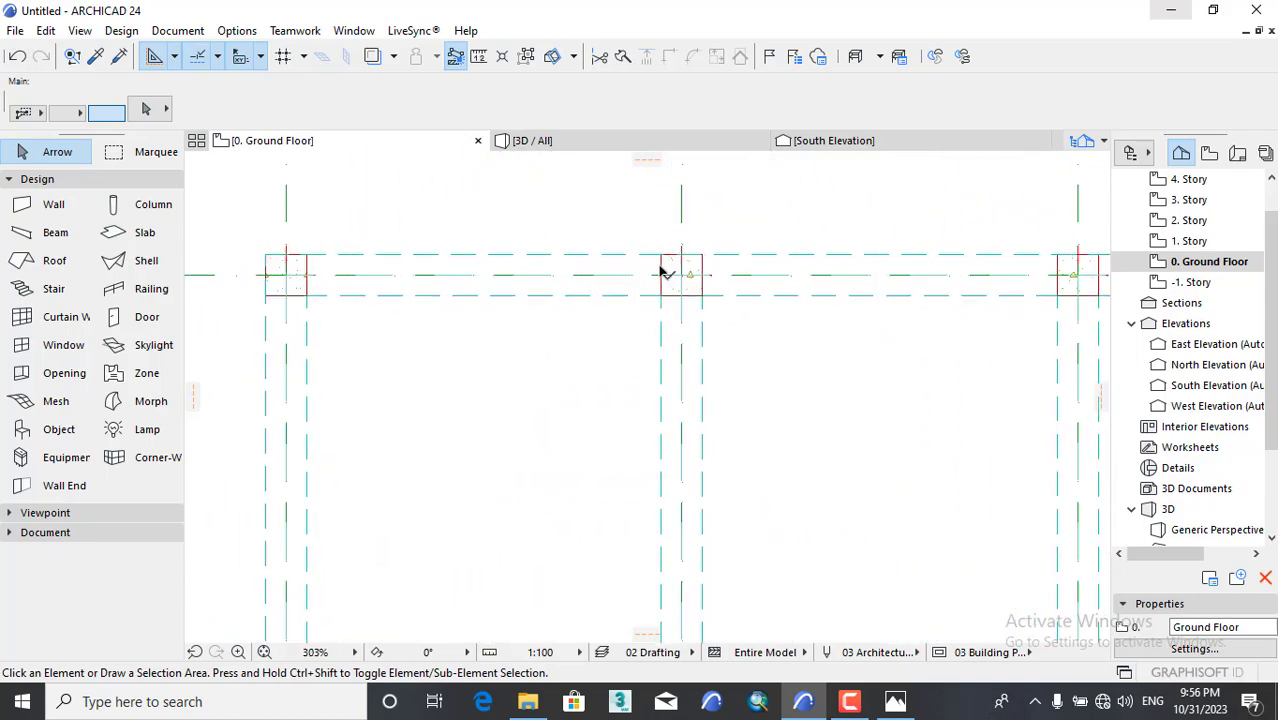
{"action": "scroll", "coordinate": [665, 270], "scroll_direction": "up", "scroll_amount": 2}
{"action": "left_click", "coordinate": [677, 268]}
{"action": "key", "text": "Delete"}
{"action": "scroll", "coordinate": [640, 280], "scroll_direction": "down", "scroll_amount": 4}
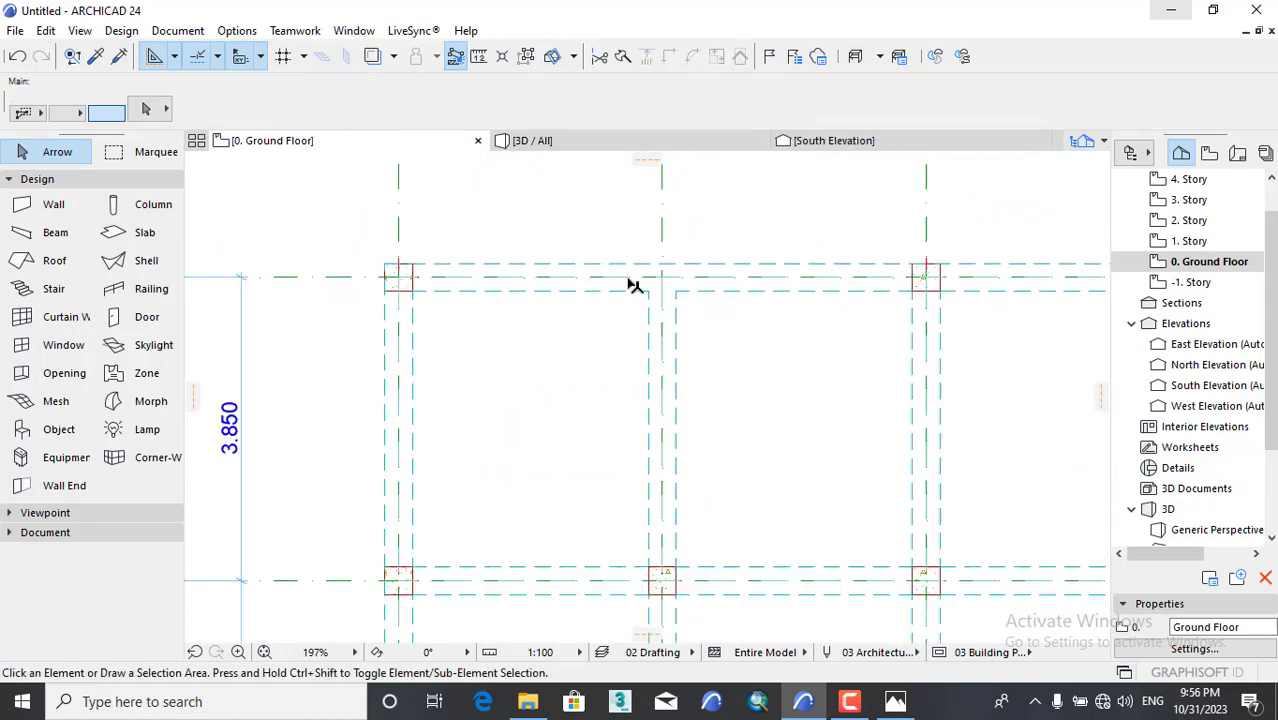
Try to shorten the beam along grid line A so that it spans only from grid line 4 to grid line 6.
{"action": "scroll", "coordinate": [633, 295], "scroll_direction": "down", "scroll_amount": 7}
{"action": "scroll", "coordinate": [615, 432], "scroll_direction": "up", "scroll_amount": 2}
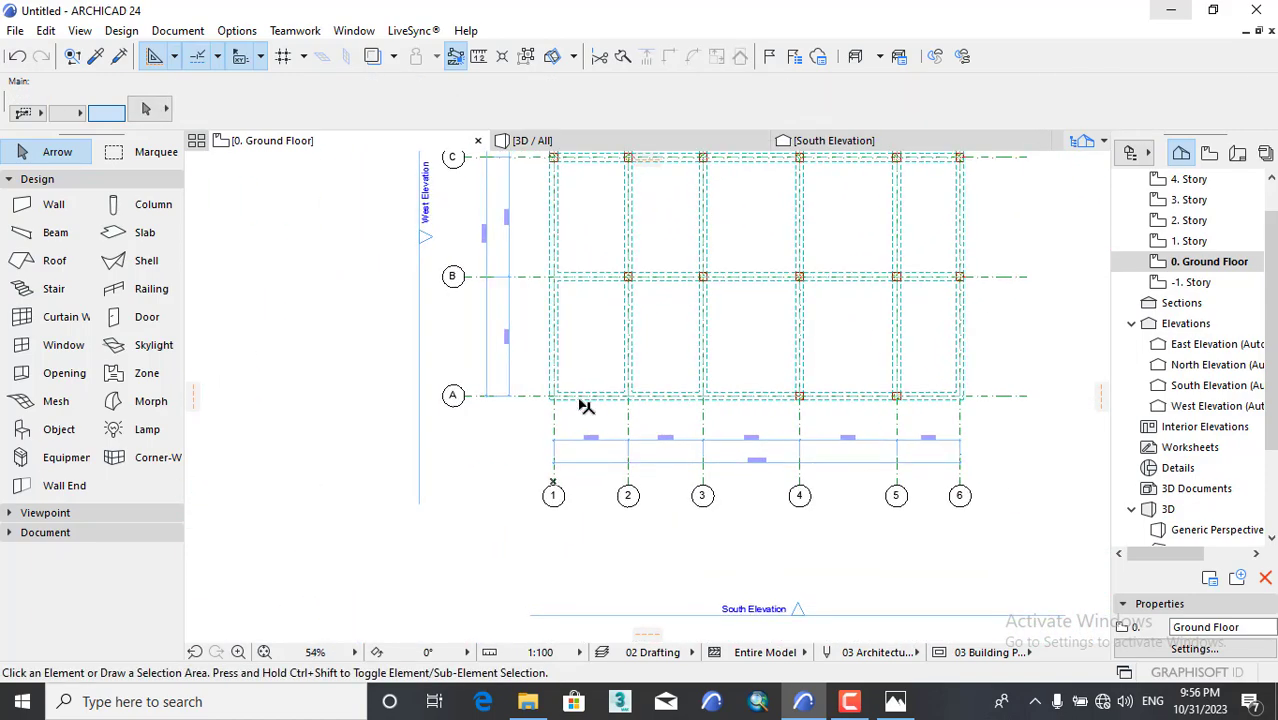
{"action": "scroll", "coordinate": [584, 410], "scroll_direction": "up", "scroll_amount": 4}
{"action": "scroll", "coordinate": [500, 405], "scroll_direction": "down", "scroll_amount": 3}
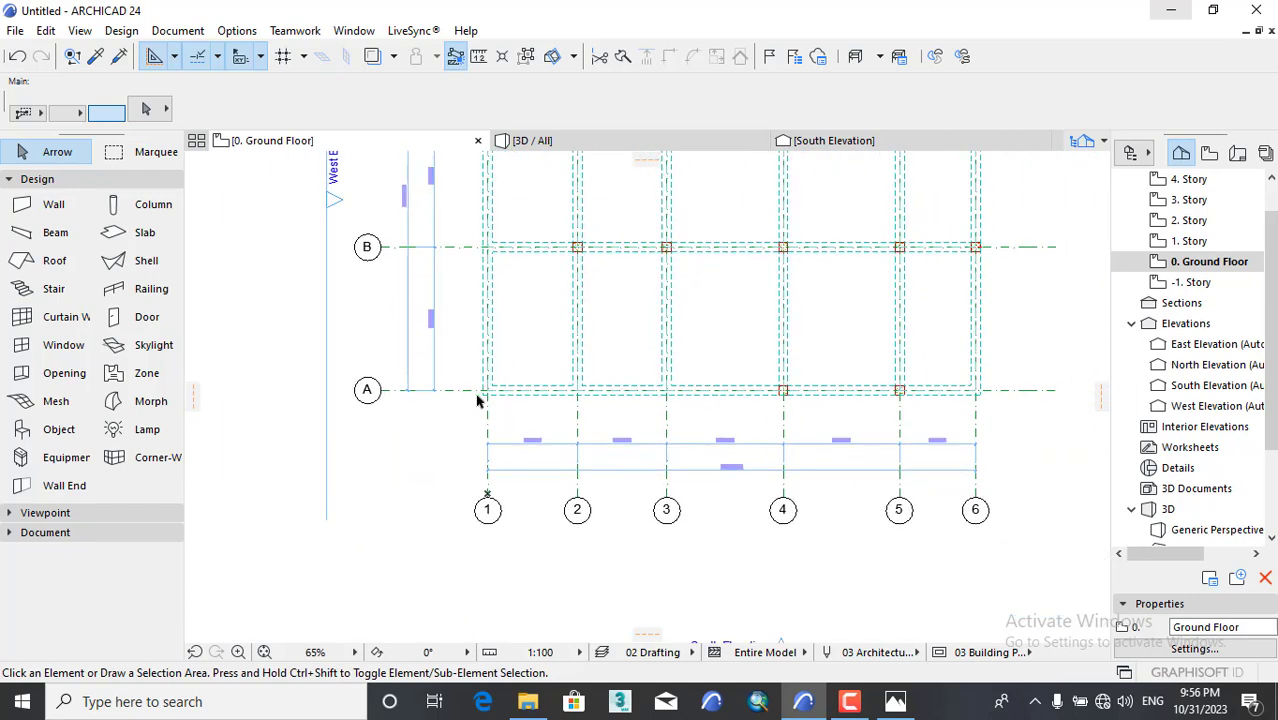
{"action": "middle_click_drag", "start_coordinate": [695, 307], "coordinate": [605, 480]}
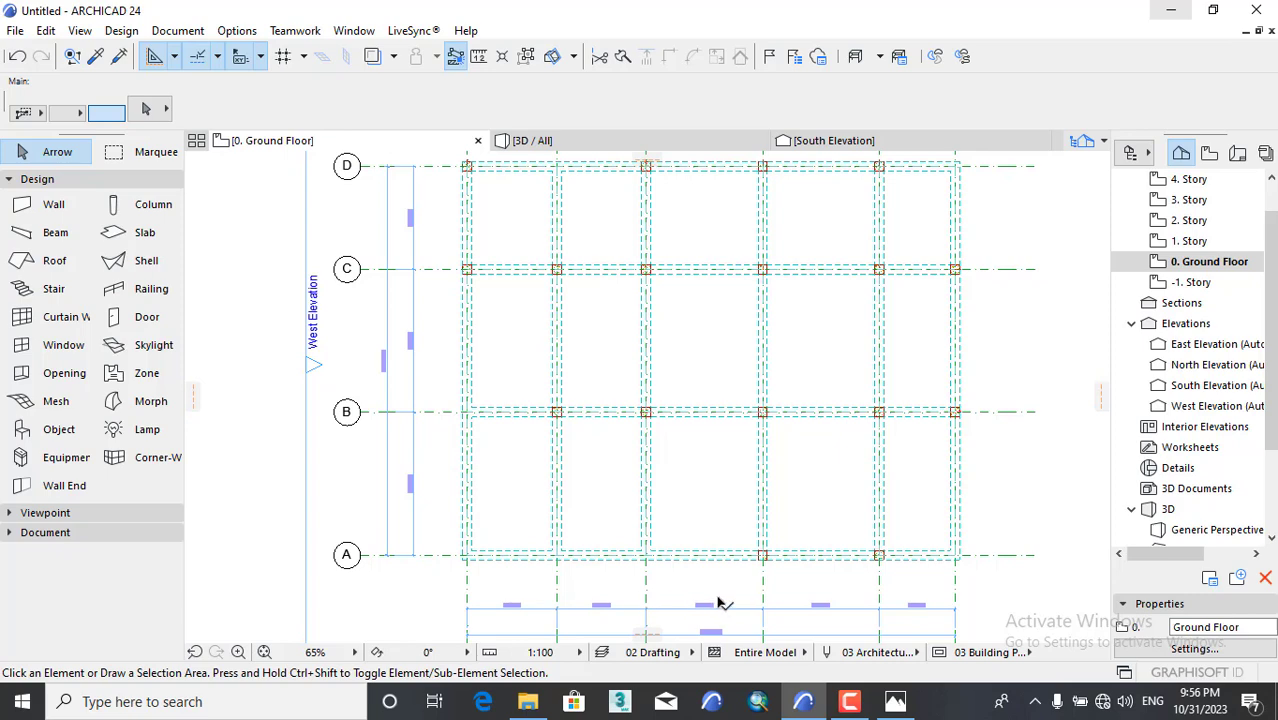
{"action": "scroll", "coordinate": [590, 575], "scroll_direction": "up", "scroll_amount": 4}
{"action": "left_click", "coordinate": [456, 549]}
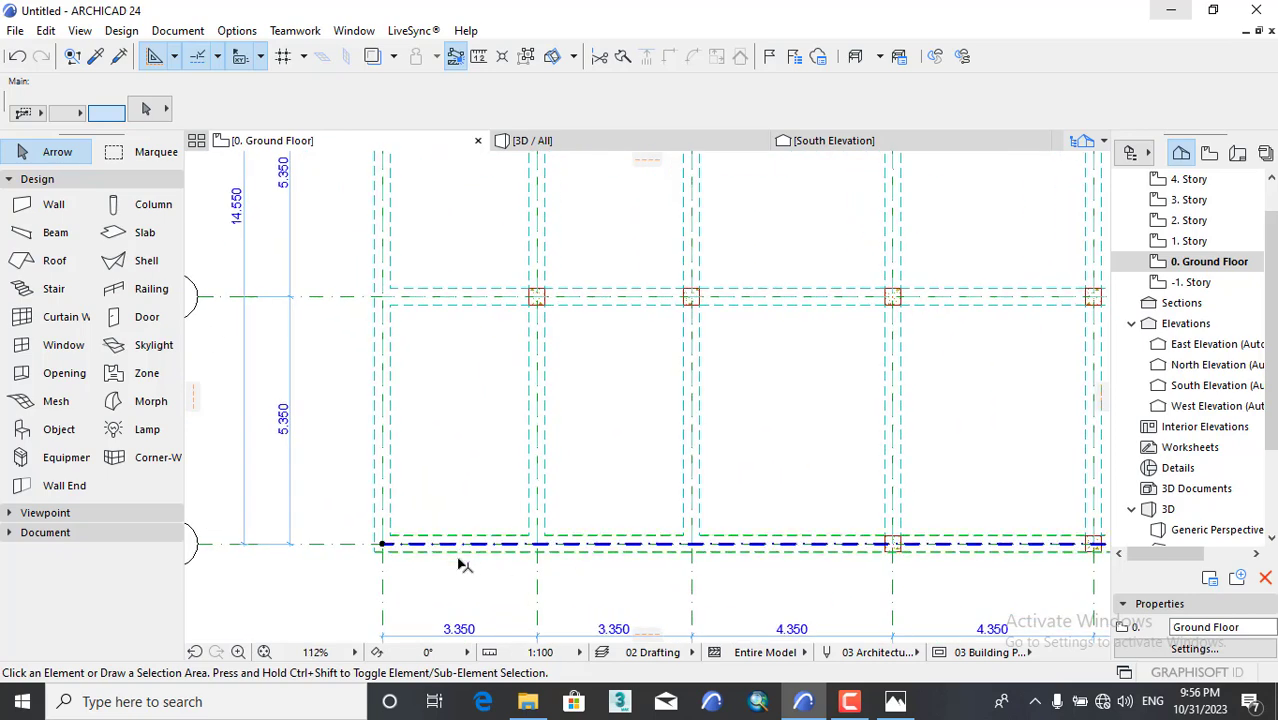
{"action": "left_click", "coordinate": [385, 548]}
{"action": "scroll", "coordinate": [685, 585], "scroll_direction": "up", "scroll_amount": 5}
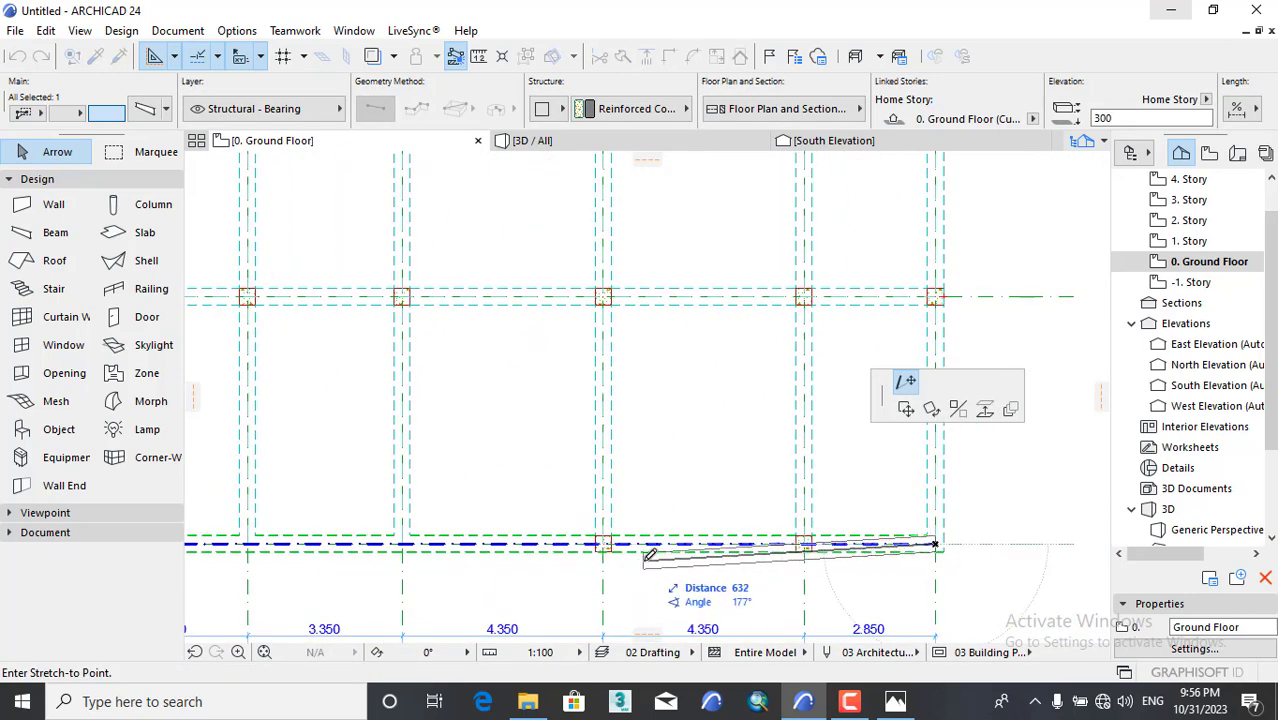
{"action": "left_click", "coordinate": [548, 513]}
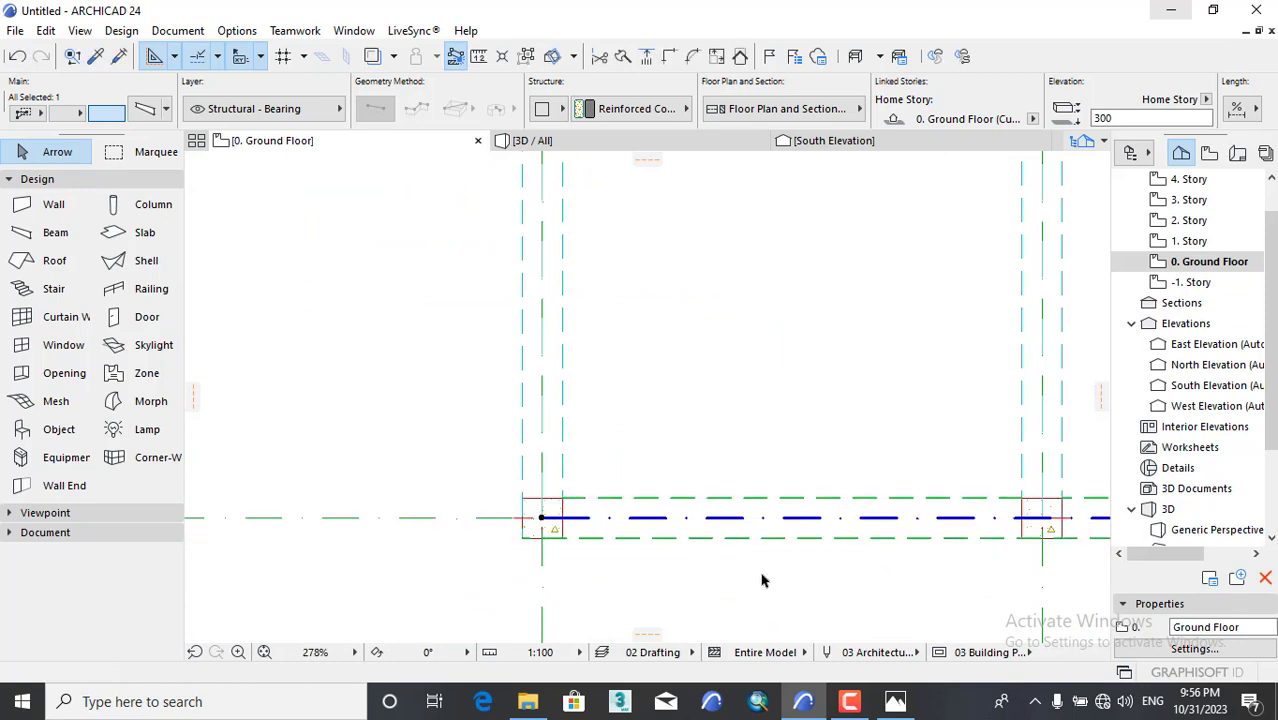
{"action": "scroll", "coordinate": [790, 570], "scroll_direction": "down", "scroll_amount": 5}
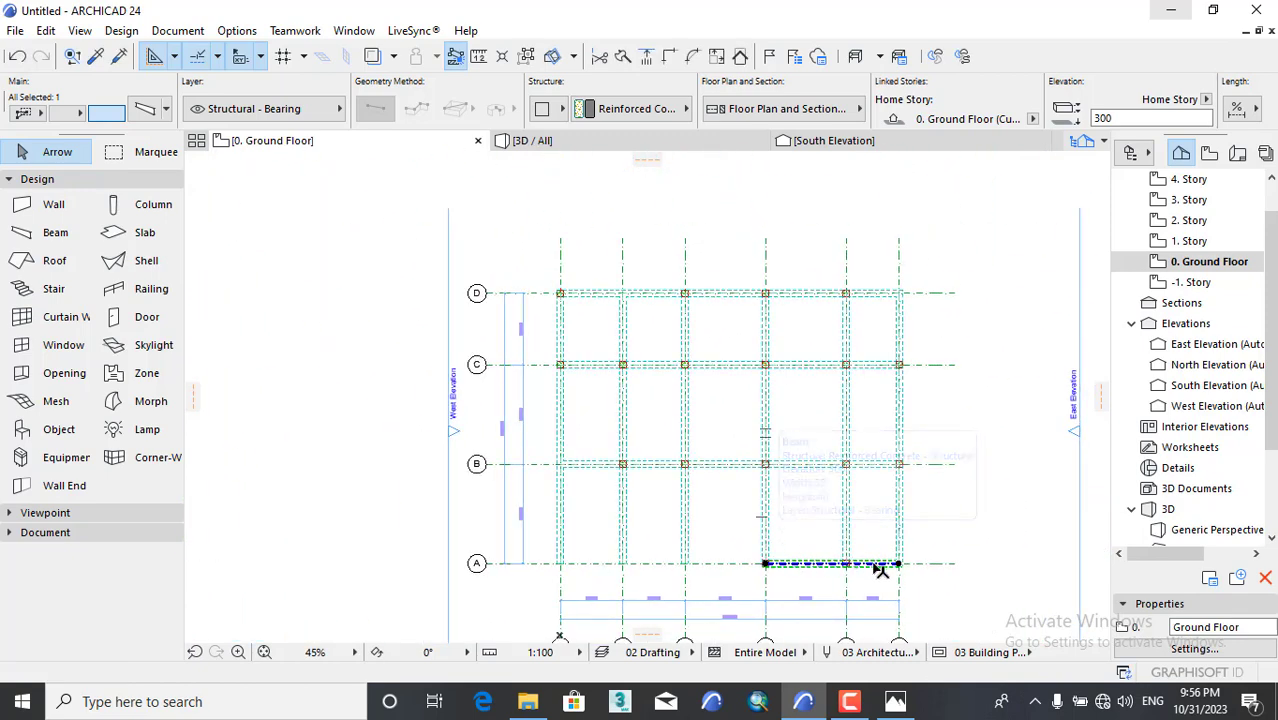
{"action": "scroll", "coordinate": [860, 566], "scroll_direction": "up", "scroll_amount": 4}
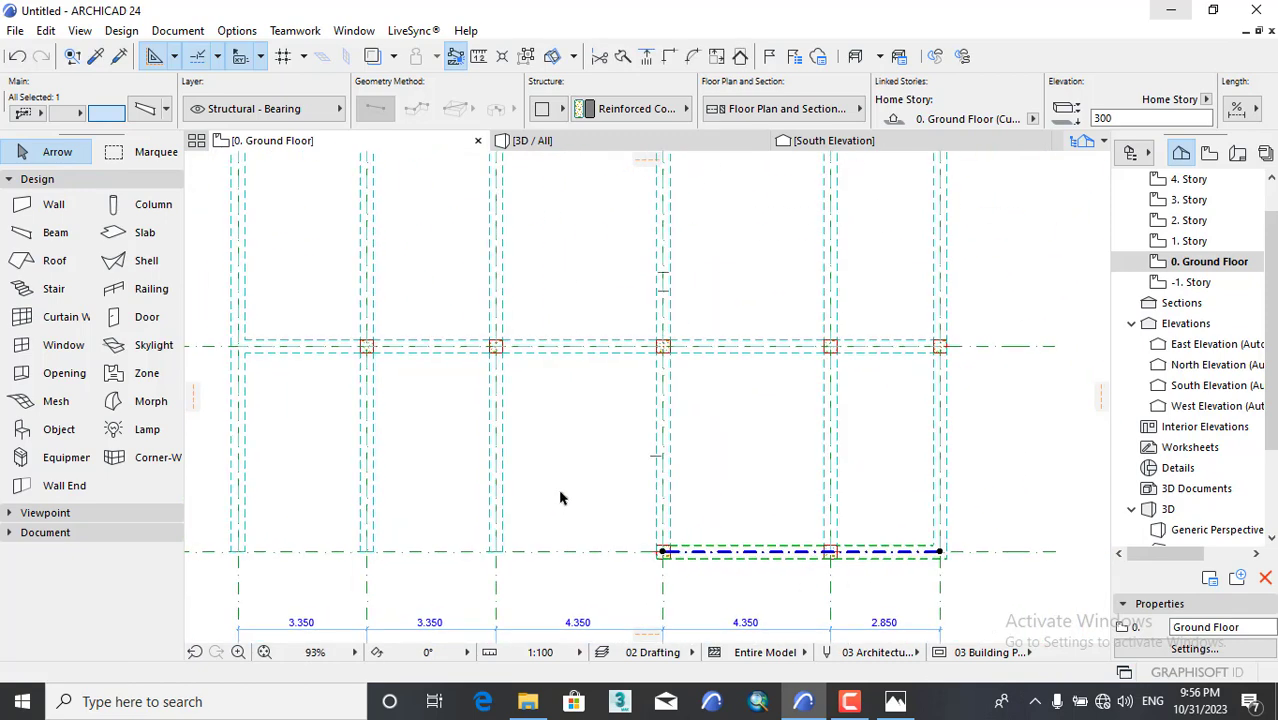
Undo the last stretch of the beam on grid line A and clear the selection.
{"action": "key", "text": "ctrl+z"}
{"action": "key", "text": "Escape"}
{"action": "scroll", "coordinate": [587, 476], "scroll_direction": "down", "scroll_amount": 4}
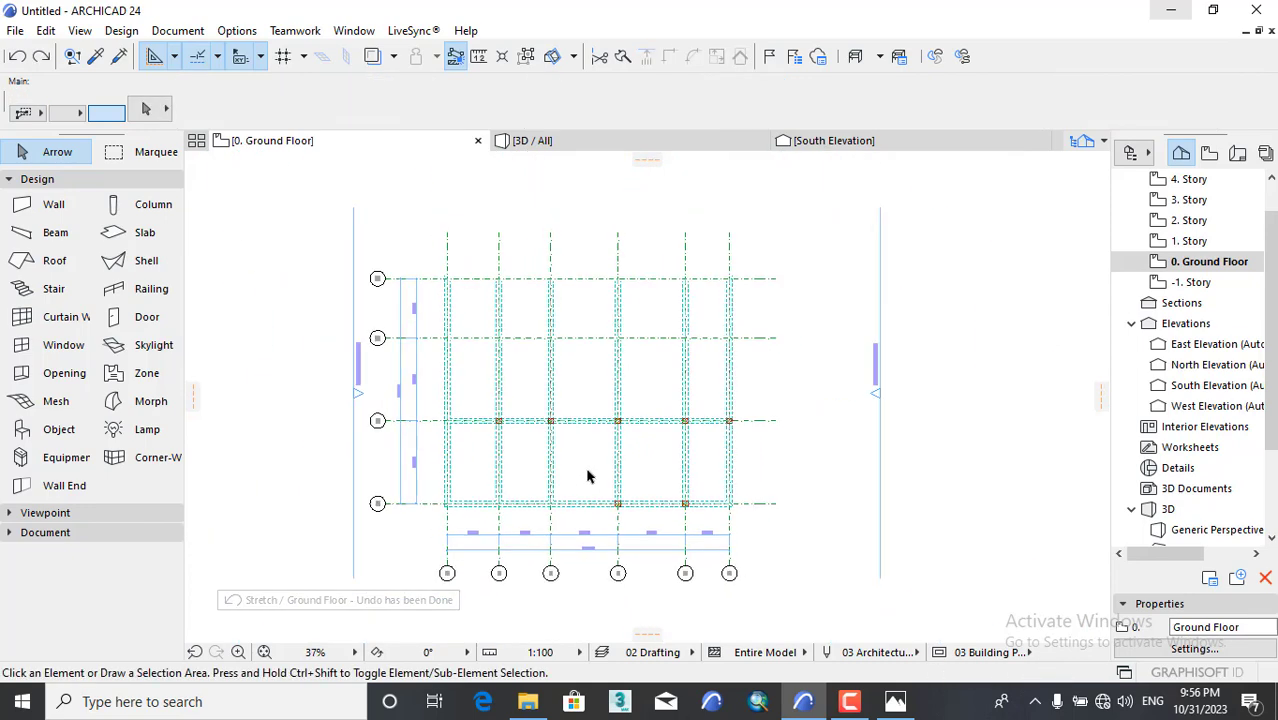
Drag a copy of the column at grid lines A and 4 to the intersection of grid lines A and 3.
{"action": "scroll", "coordinate": [518, 548], "scroll_direction": "up", "scroll_amount": 4}
{"action": "scroll", "coordinate": [593, 476], "scroll_direction": "up", "scroll_amount": 4}
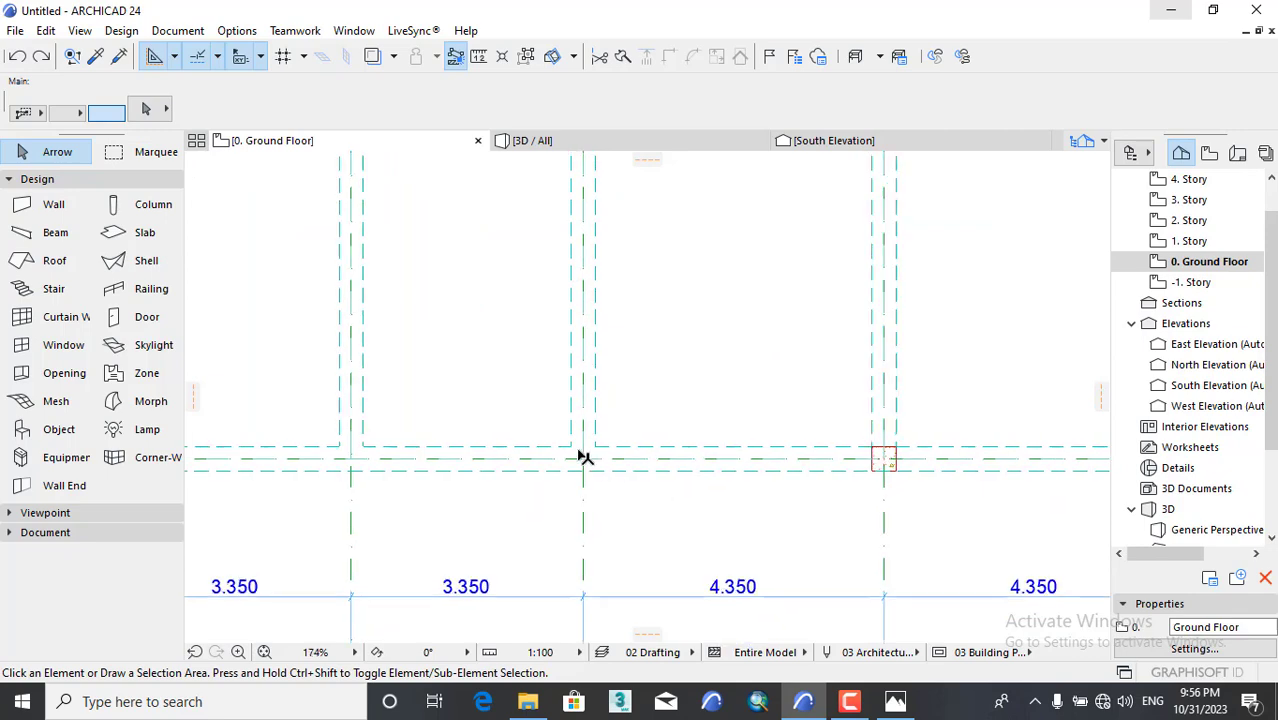
{"action": "scroll", "coordinate": [580, 470], "scroll_direction": "up", "scroll_amount": 4}
{"action": "scroll", "coordinate": [565, 456], "scroll_direction": "down", "scroll_amount": 8}
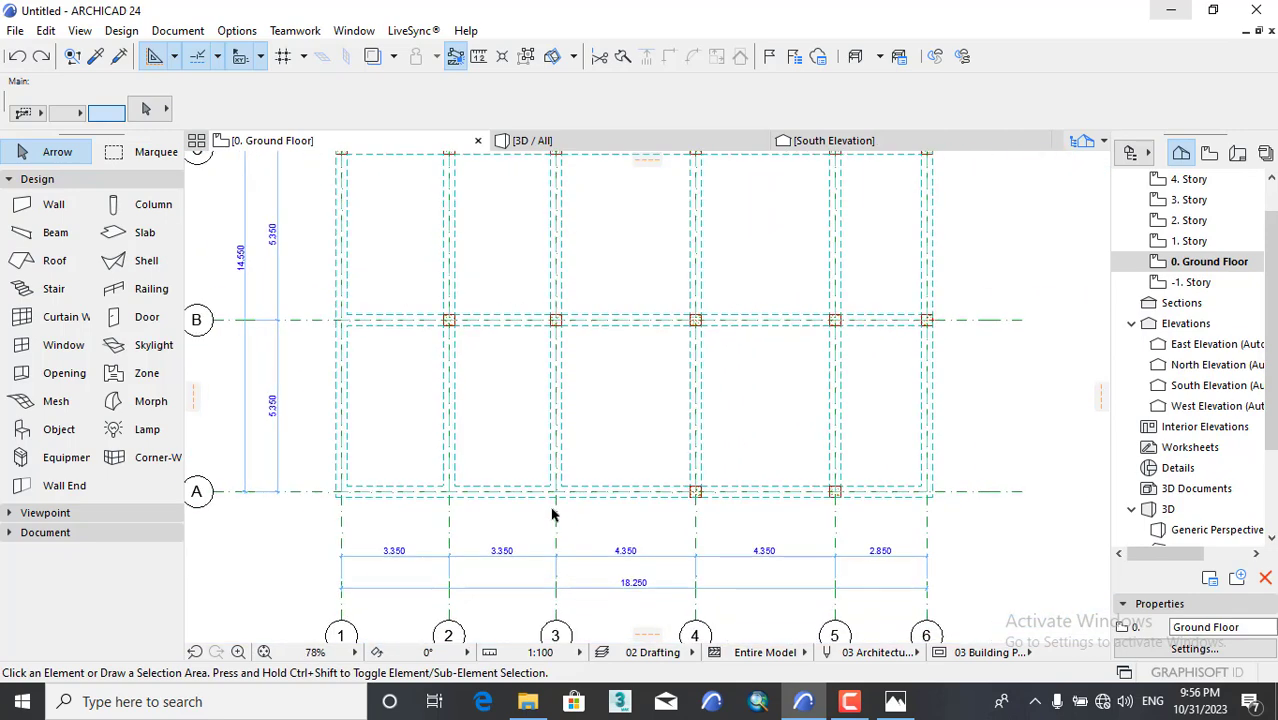
{"action": "scroll", "coordinate": [820, 518], "scroll_direction": "up", "scroll_amount": 10}
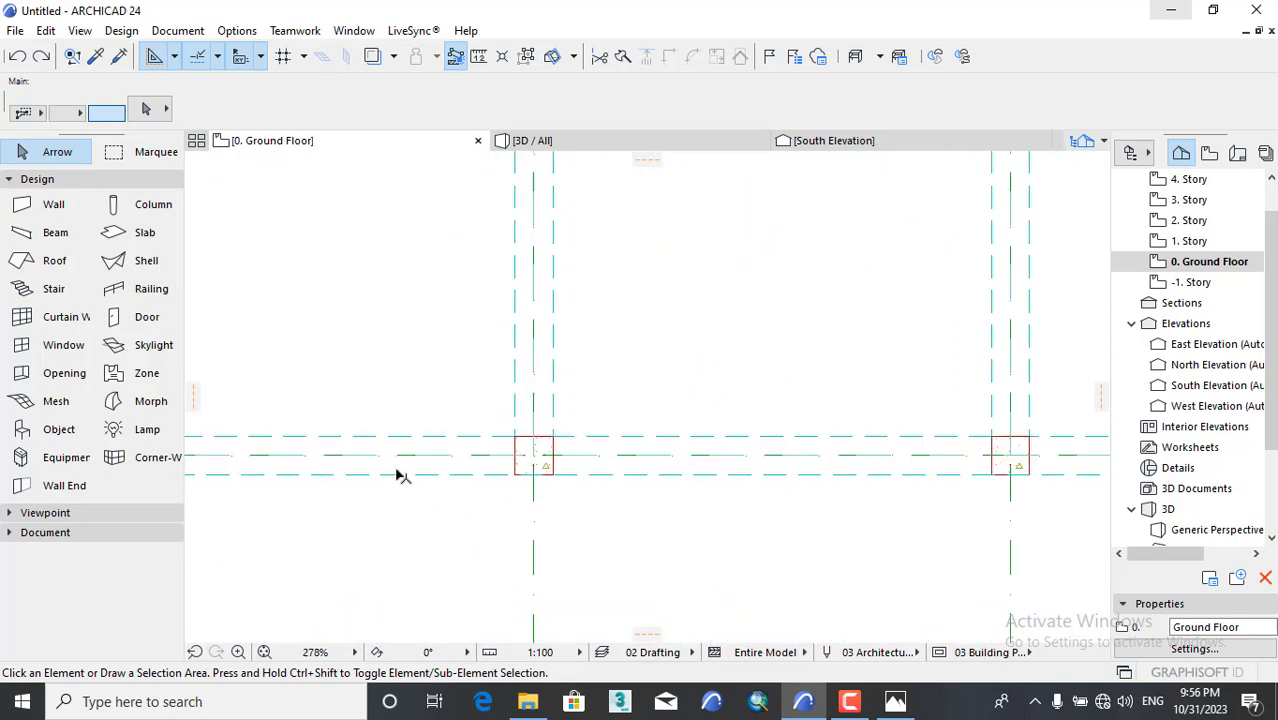
{"action": "left_click", "coordinate": [636, 435]}
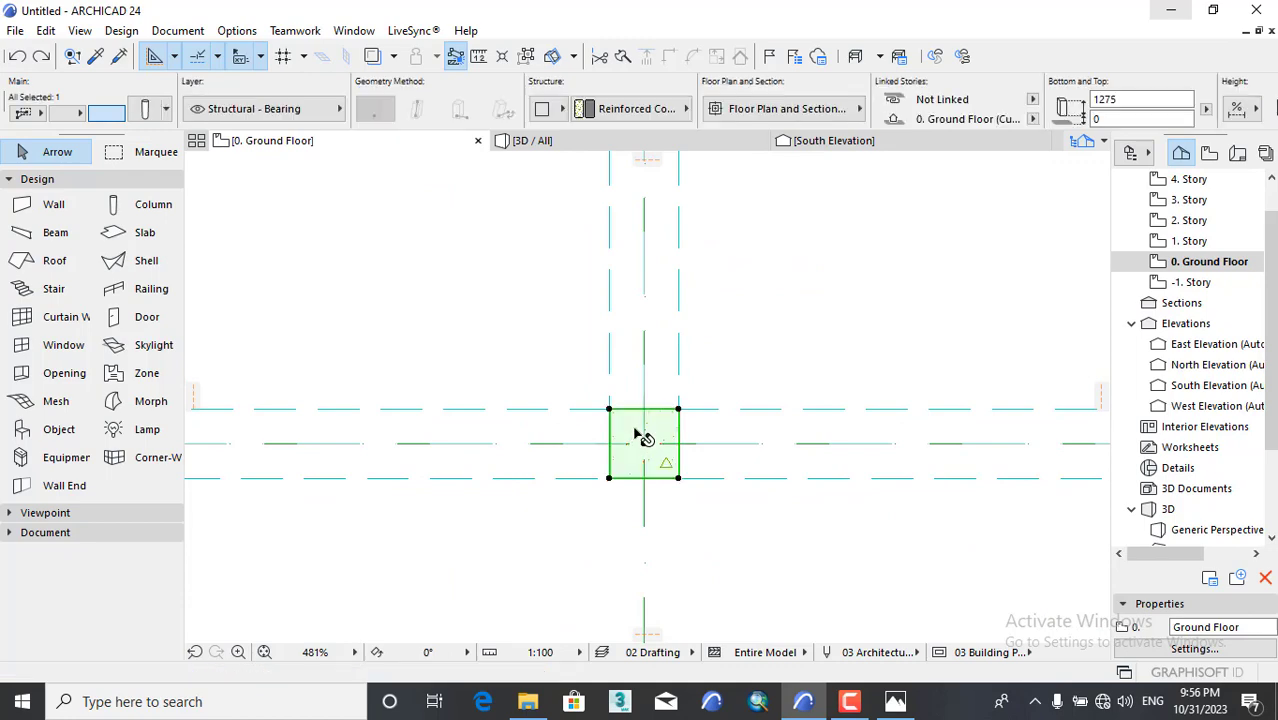
{"action": "right_click", "coordinate": [800, 300]}
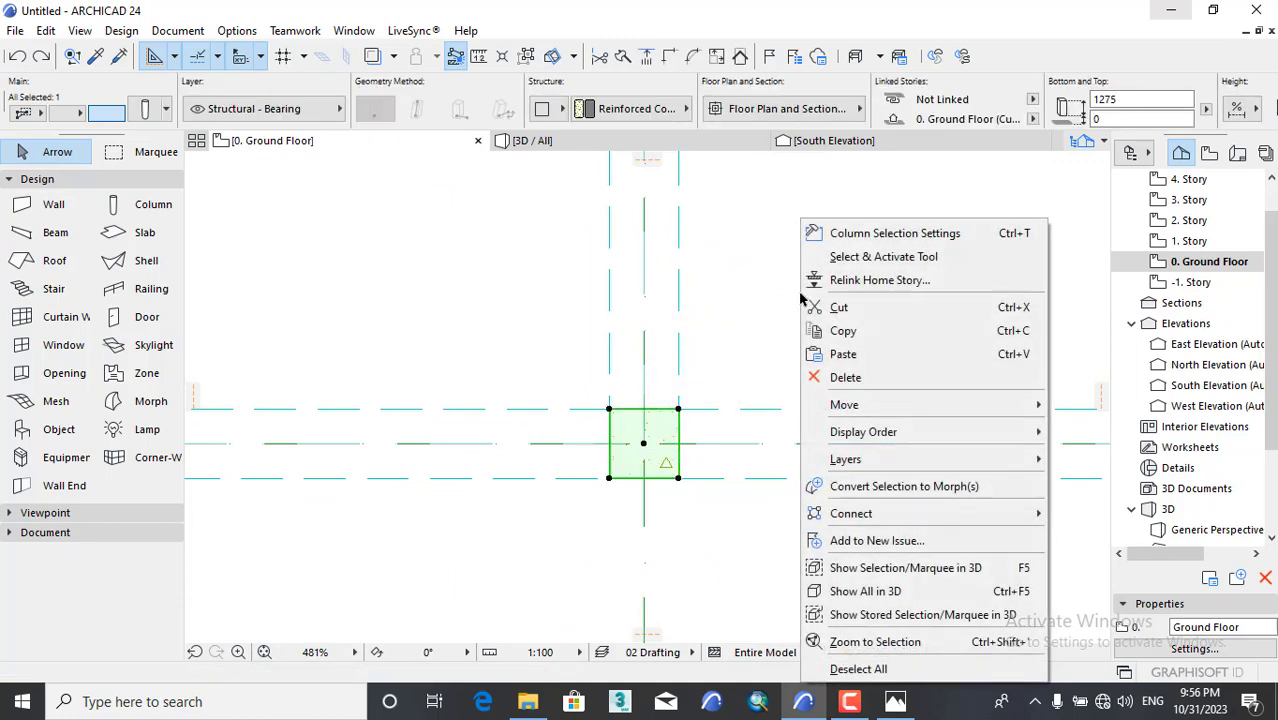
{"action": "mouse_move", "coordinate": [880, 404]}
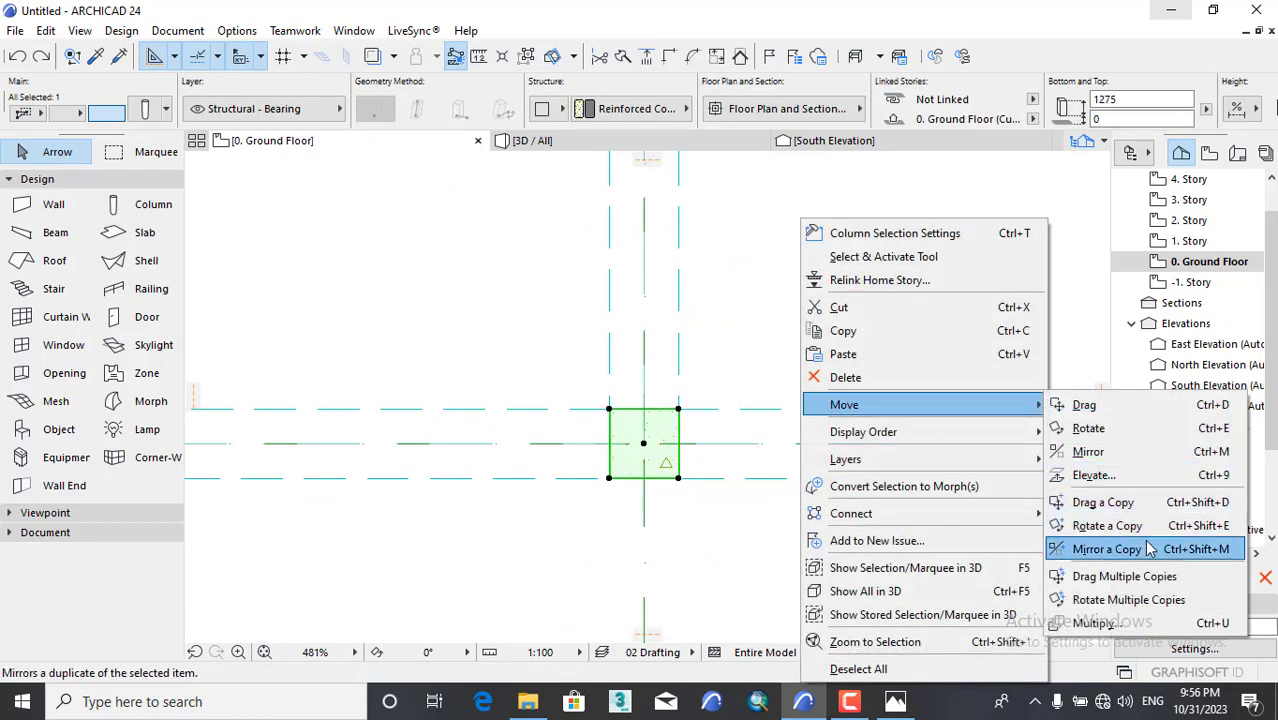
{"action": "left_click", "coordinate": [1138, 512]}
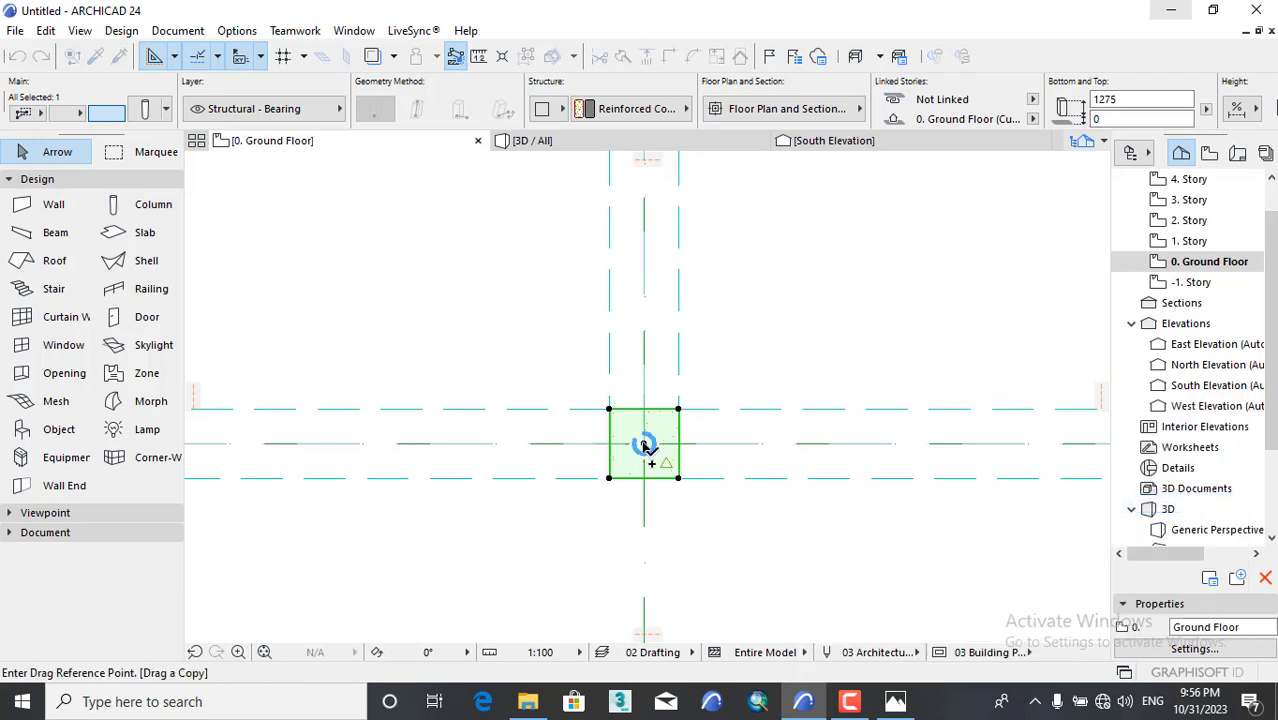
{"action": "scroll", "coordinate": [913, 477], "scroll_direction": "down", "scroll_amount": 5}
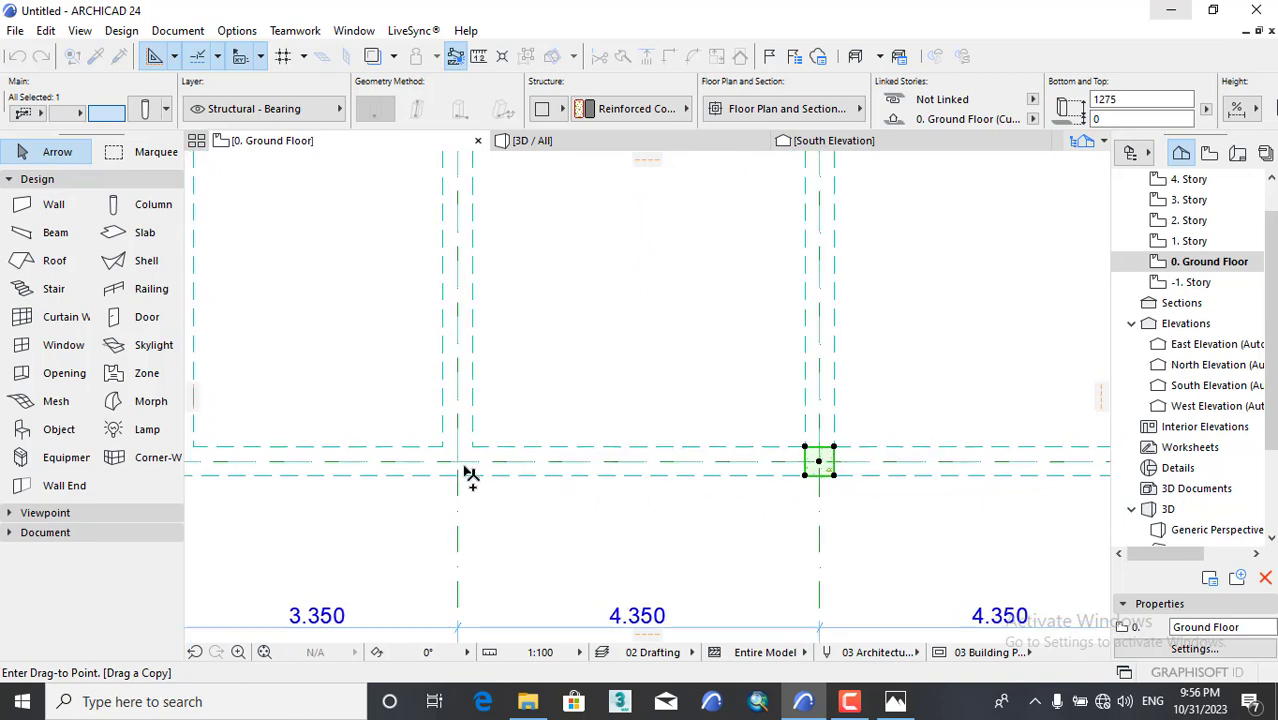
{"action": "scroll", "coordinate": [450, 459], "scroll_direction": "up", "scroll_amount": 5}
{"action": "left_click", "coordinate": [450, 459]}
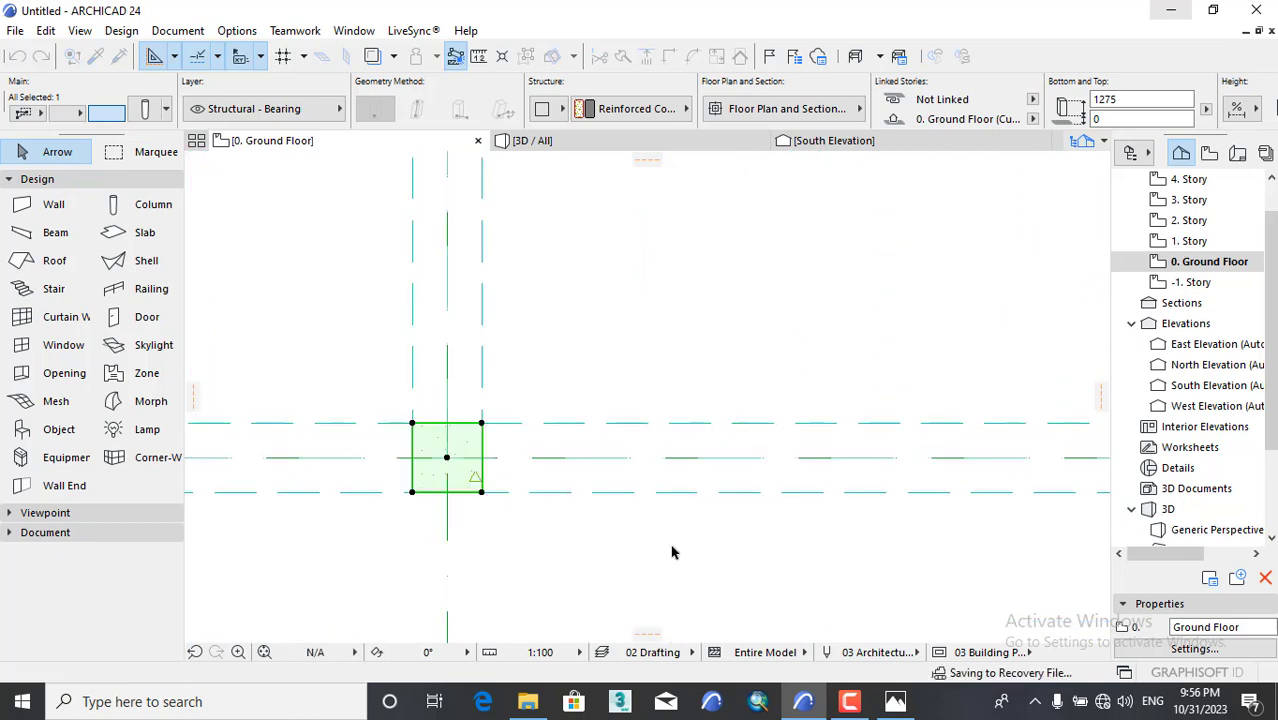
{"action": "scroll", "coordinate": [546, 435], "scroll_direction": "down", "scroll_amount": 3}
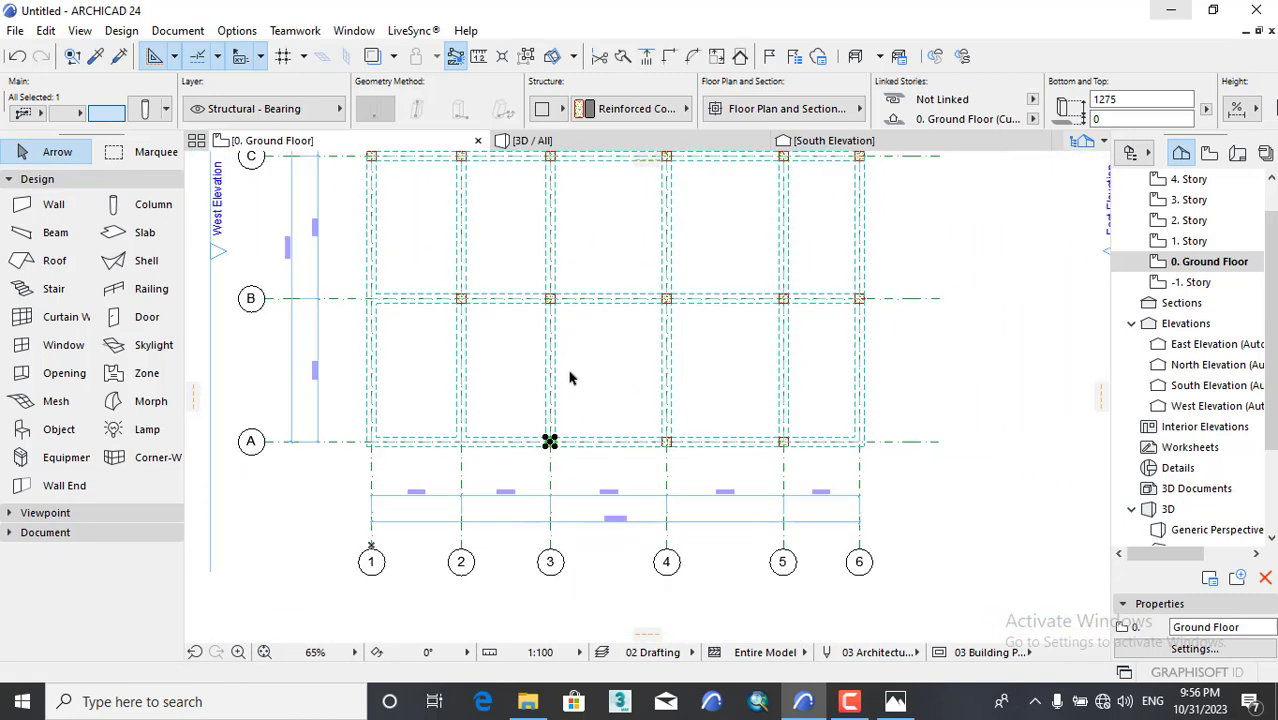
{"action": "left_click", "coordinate": [315, 500]}
Shorten the beam along grid line A so that it starts at the column on grid line 3.
{"action": "scroll", "coordinate": [515, 466], "scroll_direction": "up", "scroll_amount": 4}
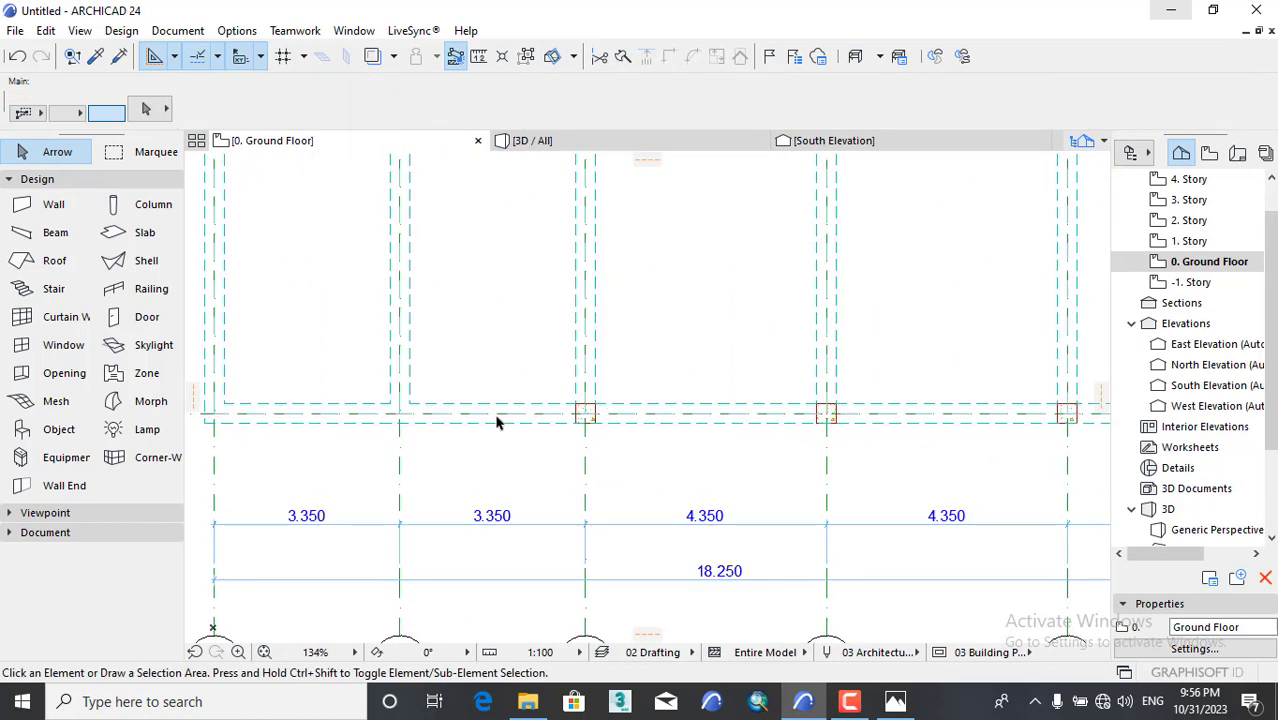
{"action": "left_click", "coordinate": [494, 421]}
{"action": "middle_click_drag", "start_coordinate": [395, 458], "coordinate": [485, 486]}
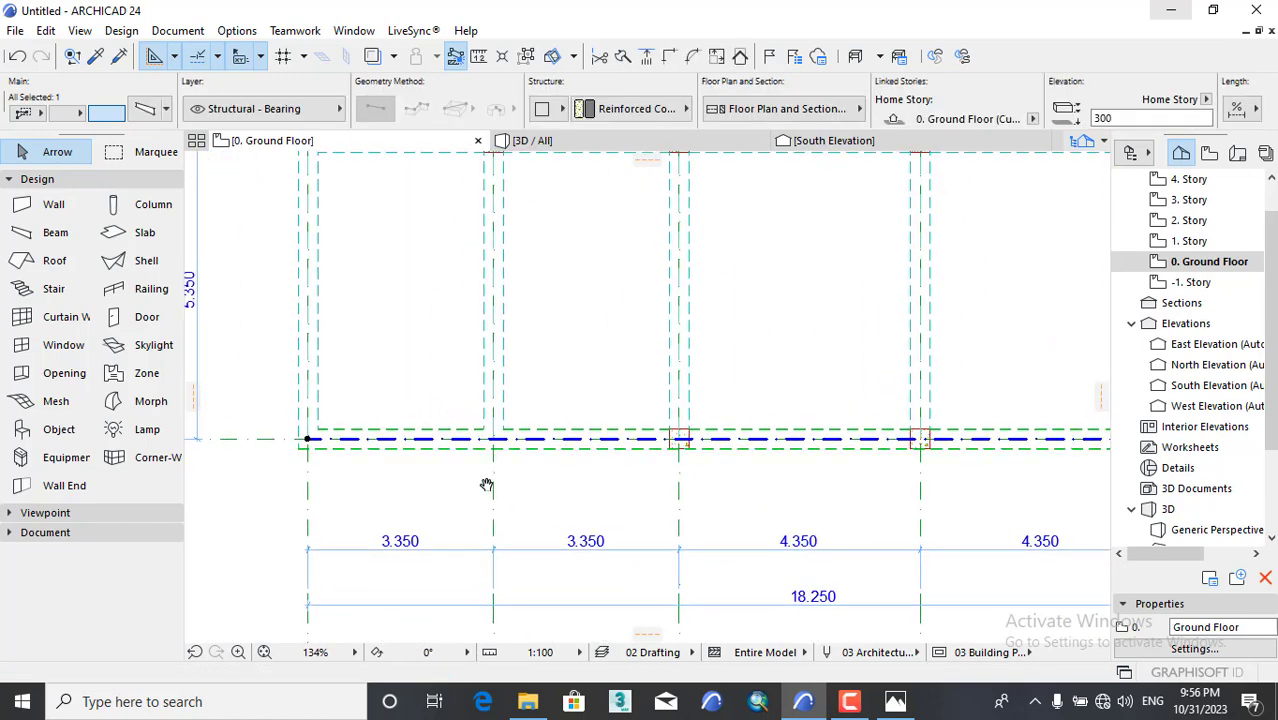
{"action": "left_click", "coordinate": [310, 442]}
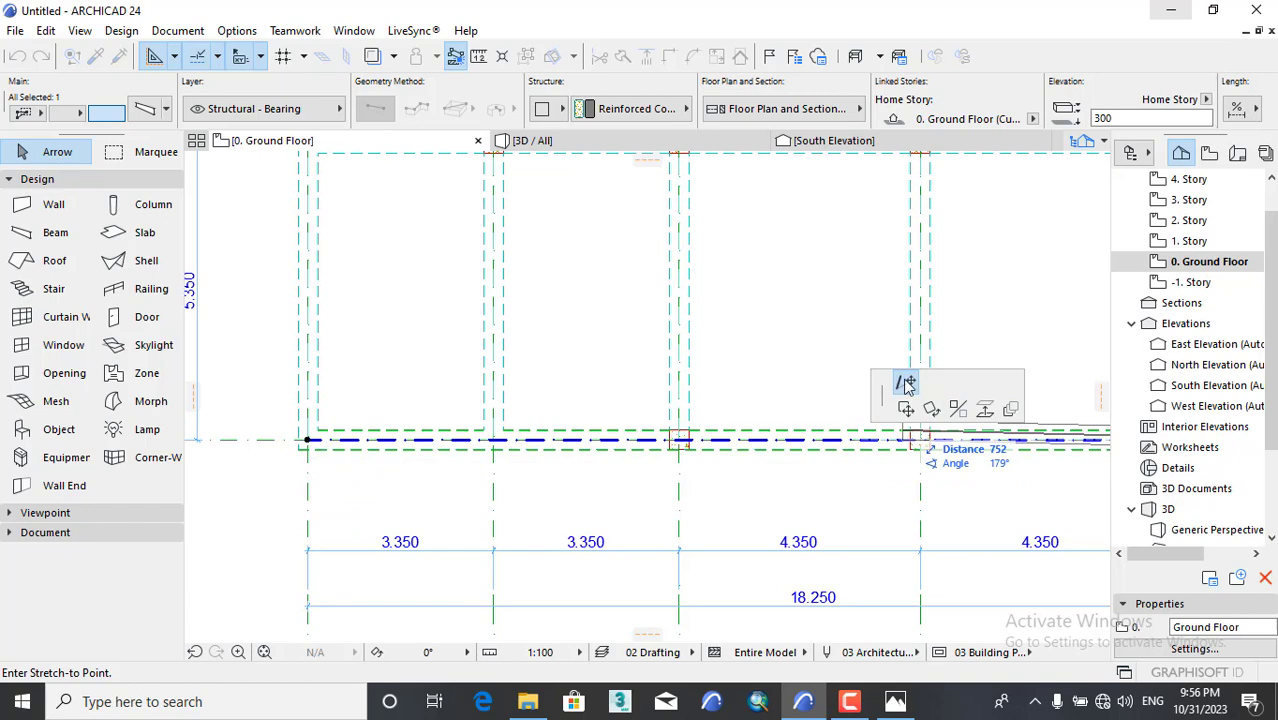
{"action": "left_click", "coordinate": [680, 439]}
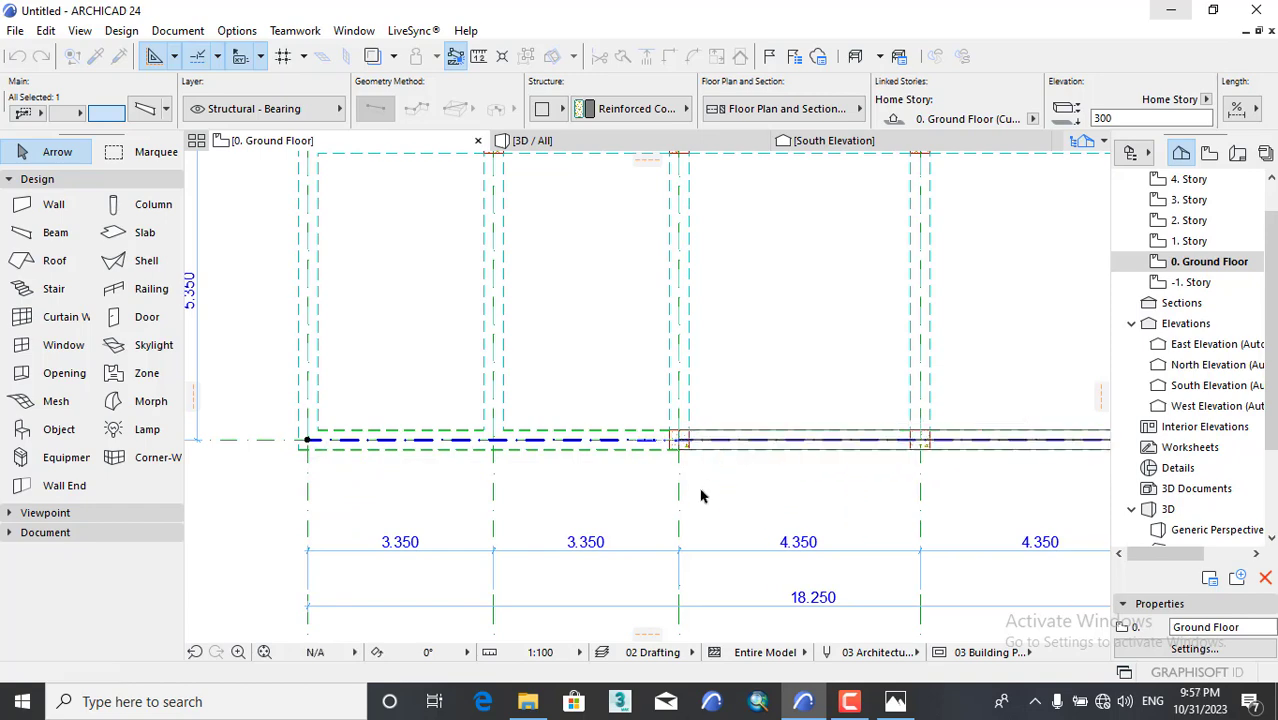
Shorten the beam along grid line 2 so that it ends at the column on grid line B.
{"action": "scroll", "coordinate": [561, 449], "scroll_direction": "down", "scroll_amount": 3}
{"action": "left_click", "coordinate": [530, 433]}
{"action": "scroll", "coordinate": [530, 434], "scroll_direction": "up", "scroll_amount": 3}
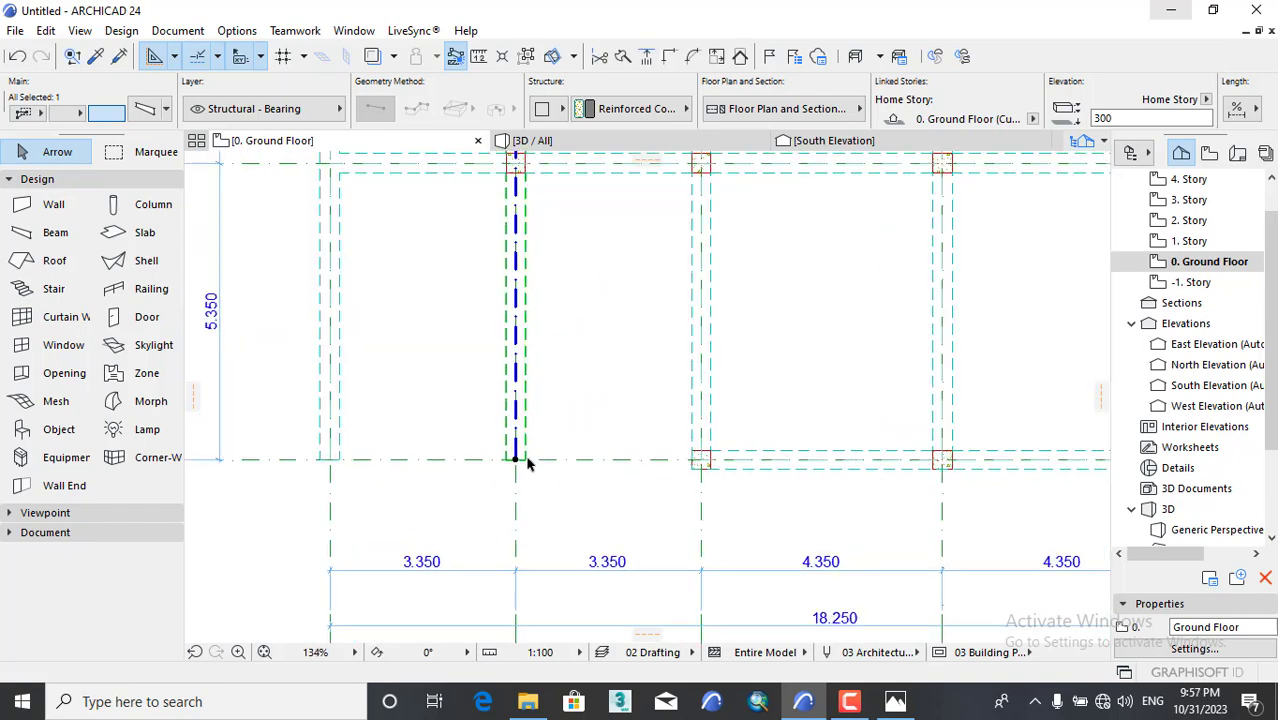
{"action": "left_click", "coordinate": [516, 460]}
{"action": "middle_click_drag", "start_coordinate": [549, 205], "coordinate": [542, 439]}
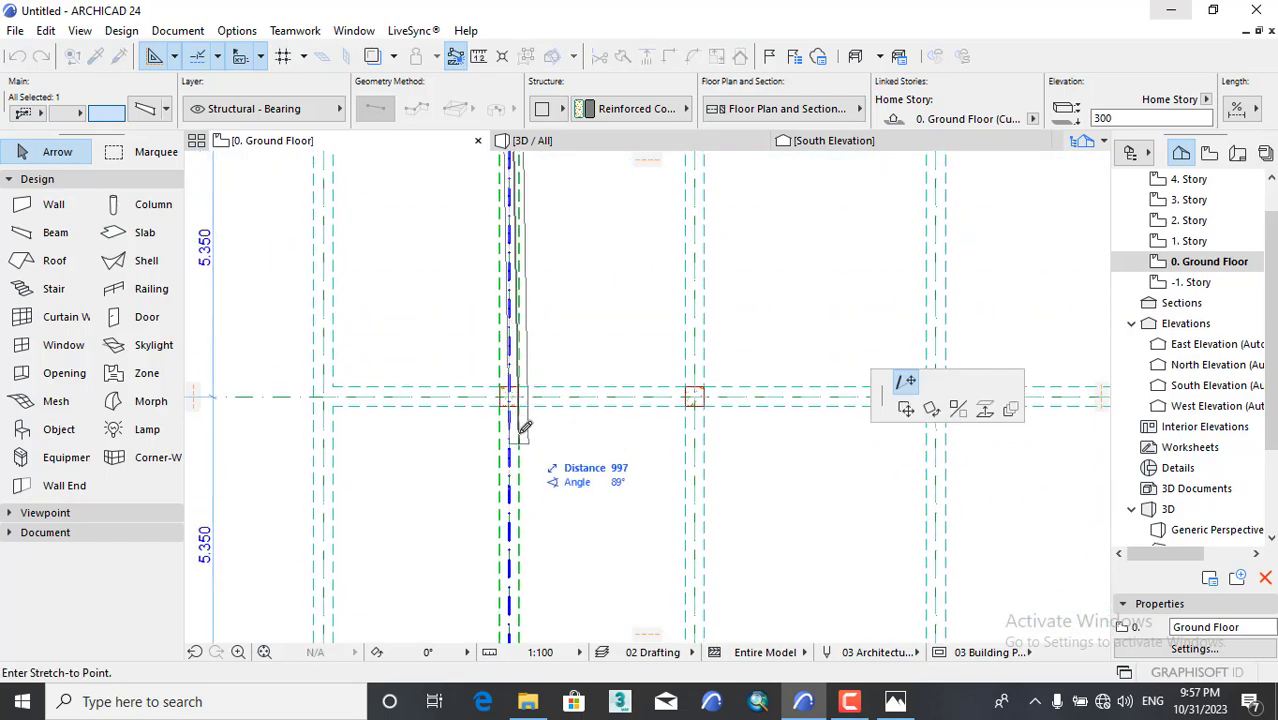
{"action": "left_click", "coordinate": [514, 390]}
{"action": "scroll", "coordinate": [503, 493], "scroll_direction": "down", "scroll_amount": 3}
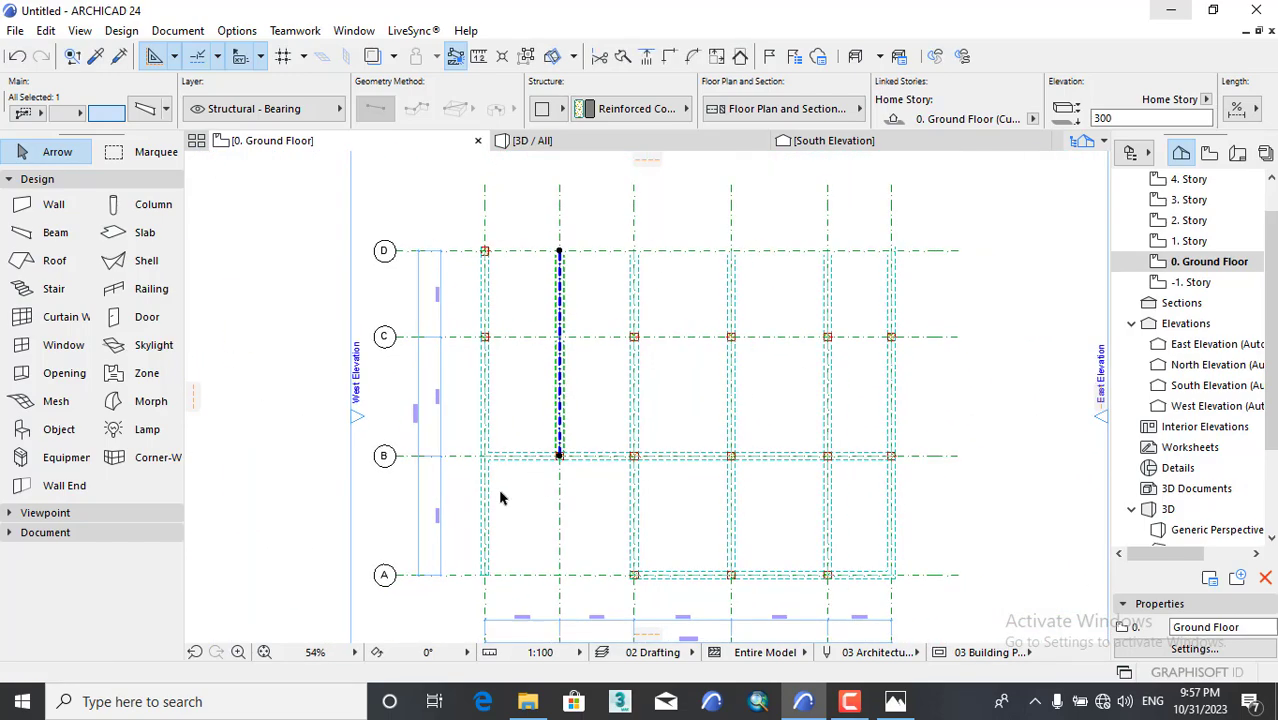
Shorten the beam along grid line 1 so that its lower end stops at the column on grid line C.
{"action": "scroll", "coordinate": [493, 533], "scroll_direction": "up", "scroll_amount": 2}
{"action": "scroll", "coordinate": [517, 552], "scroll_direction": "down", "scroll_amount": 3}
{"action": "scroll", "coordinate": [504, 600], "scroll_direction": "up", "scroll_amount": 3}
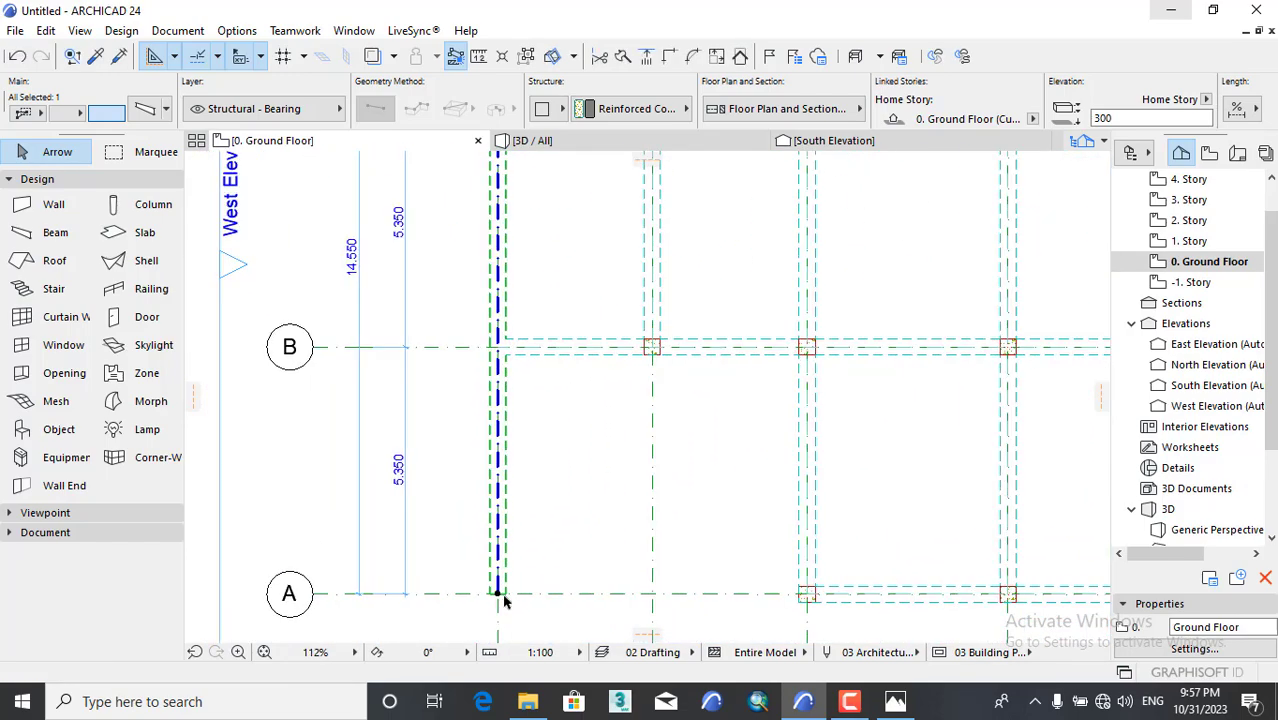
{"action": "left_click", "coordinate": [498, 595]}
{"action": "middle_click_drag", "start_coordinate": [537, 368], "coordinate": [516, 672]}
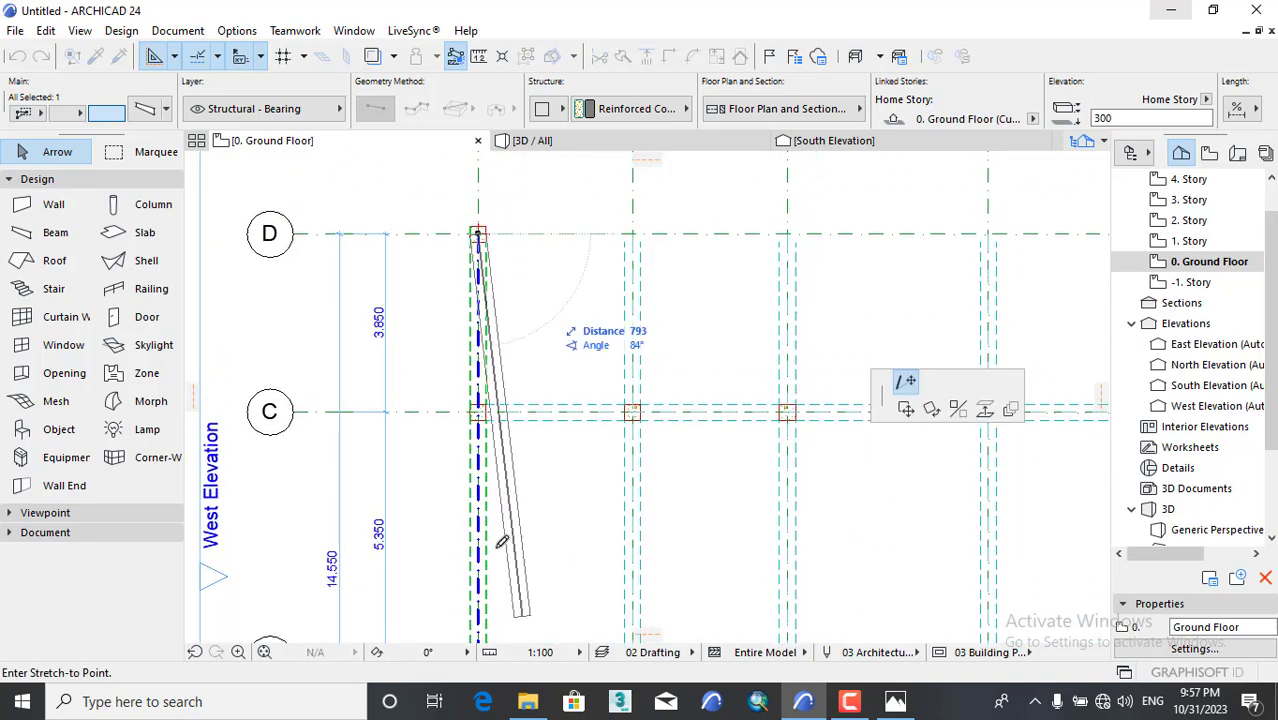
{"action": "scroll", "coordinate": [497, 426], "scroll_direction": "up", "scroll_amount": 2}
{"action": "scroll", "coordinate": [492, 429], "scroll_direction": "up", "scroll_amount": 2}
{"action": "left_click", "coordinate": [450, 374]}
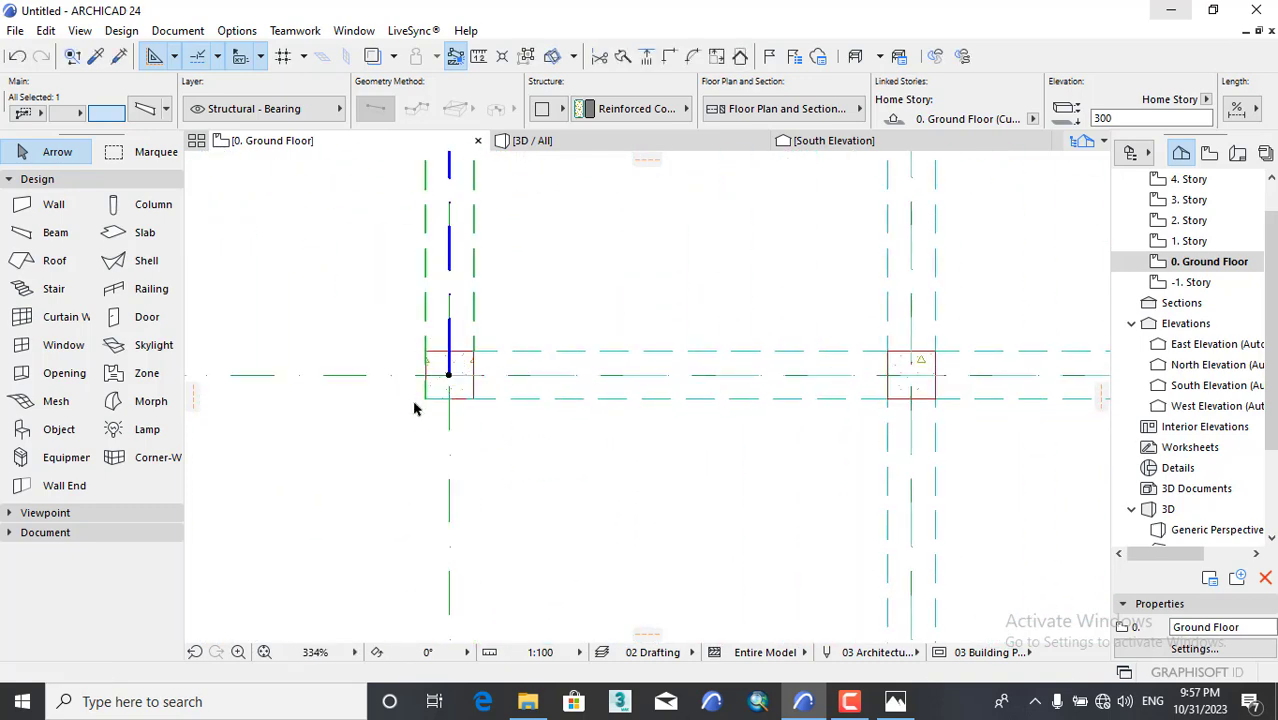
Shorten the beam along grid line B so that it starts at the column on grid line 2.
{"action": "scroll", "coordinate": [475, 412], "scroll_direction": "down", "scroll_amount": 4}
{"action": "scroll", "coordinate": [536, 570], "scroll_direction": "down", "scroll_amount": 2}
{"action": "scroll", "coordinate": [542, 548], "scroll_direction": "up", "scroll_amount": 2}
{"action": "scroll", "coordinate": [513, 476], "scroll_direction": "down", "scroll_amount": 4}
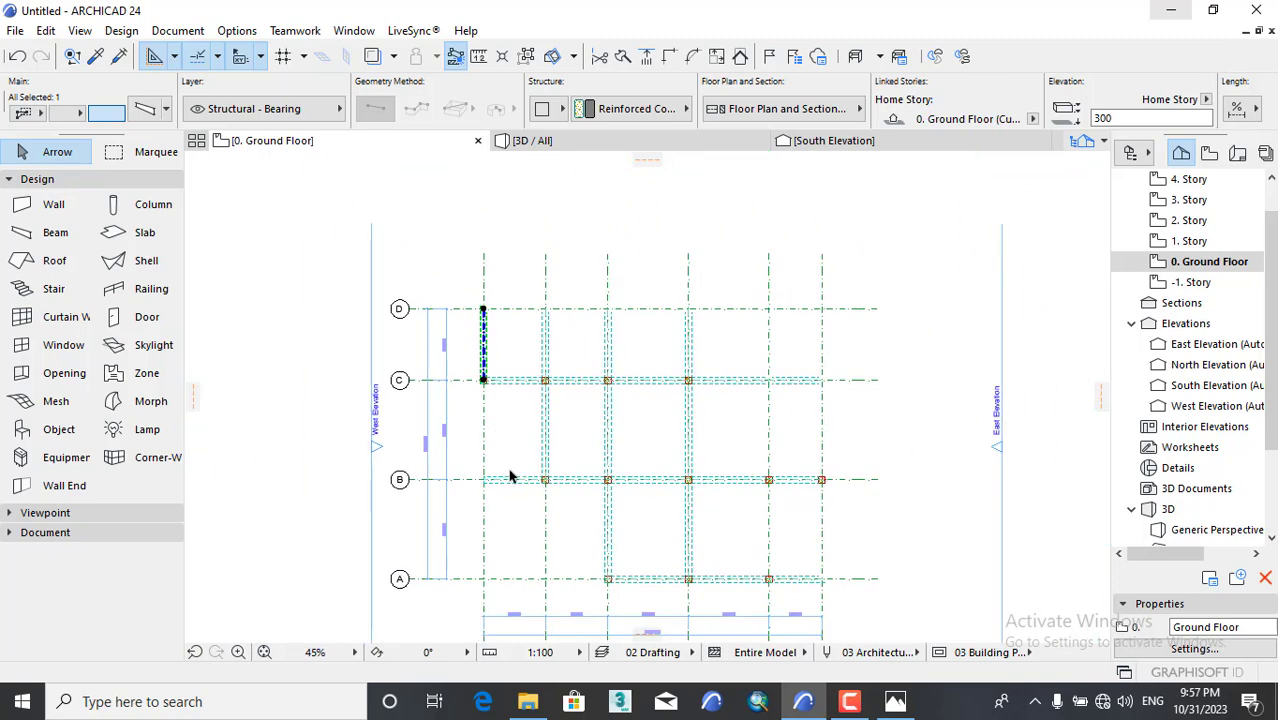
{"action": "scroll", "coordinate": [504, 492], "scroll_direction": "up", "scroll_amount": 5}
{"action": "left_click", "coordinate": [503, 474]}
{"action": "left_click", "coordinate": [413, 464]}
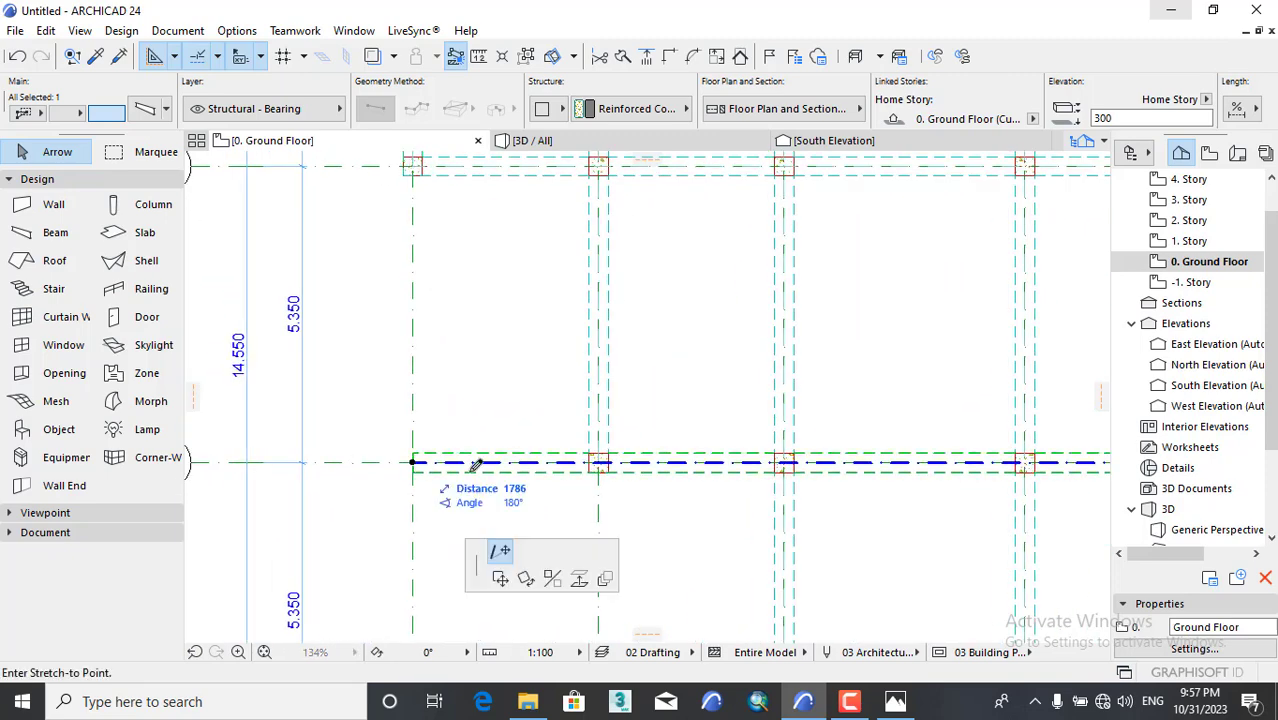
{"action": "left_click", "coordinate": [599, 463]}
Shorten the beam along grid line 2 so that its upper end stops at the column on grid line C.
{"action": "scroll", "coordinate": [542, 511], "scroll_direction": "down", "scroll_amount": 4}
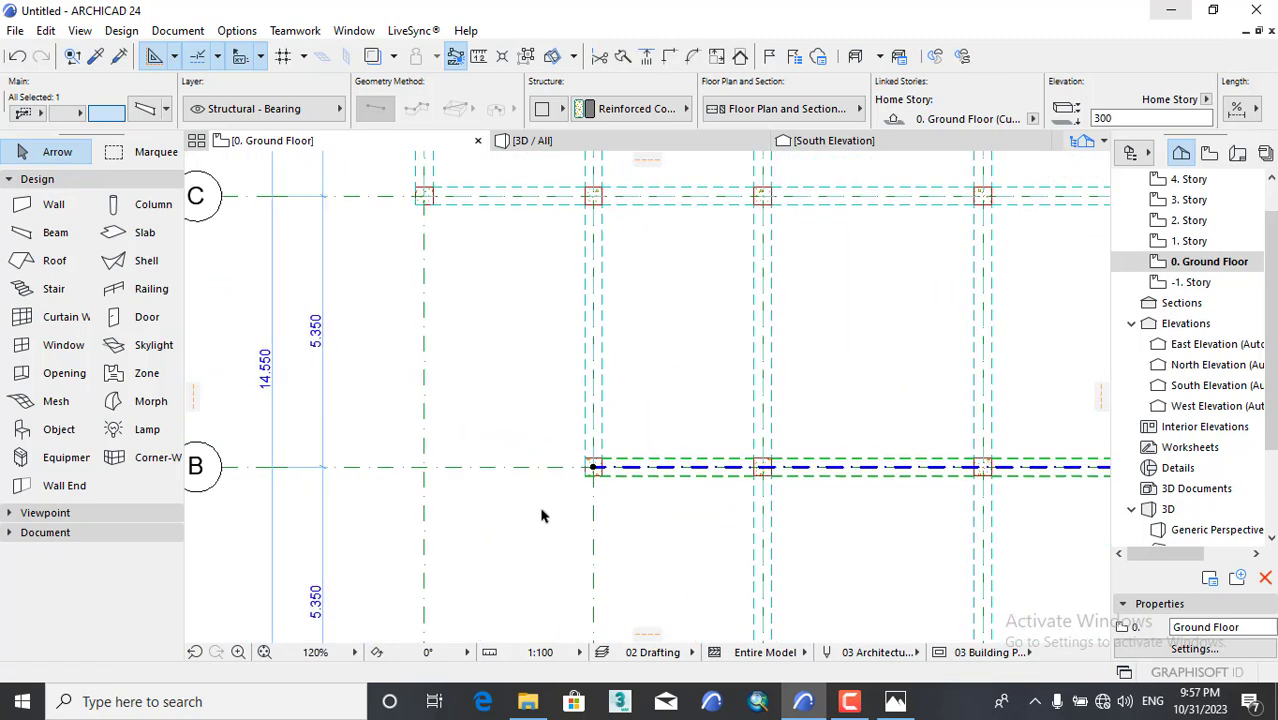
{"action": "scroll", "coordinate": [588, 258], "scroll_direction": "up", "scroll_amount": 3}
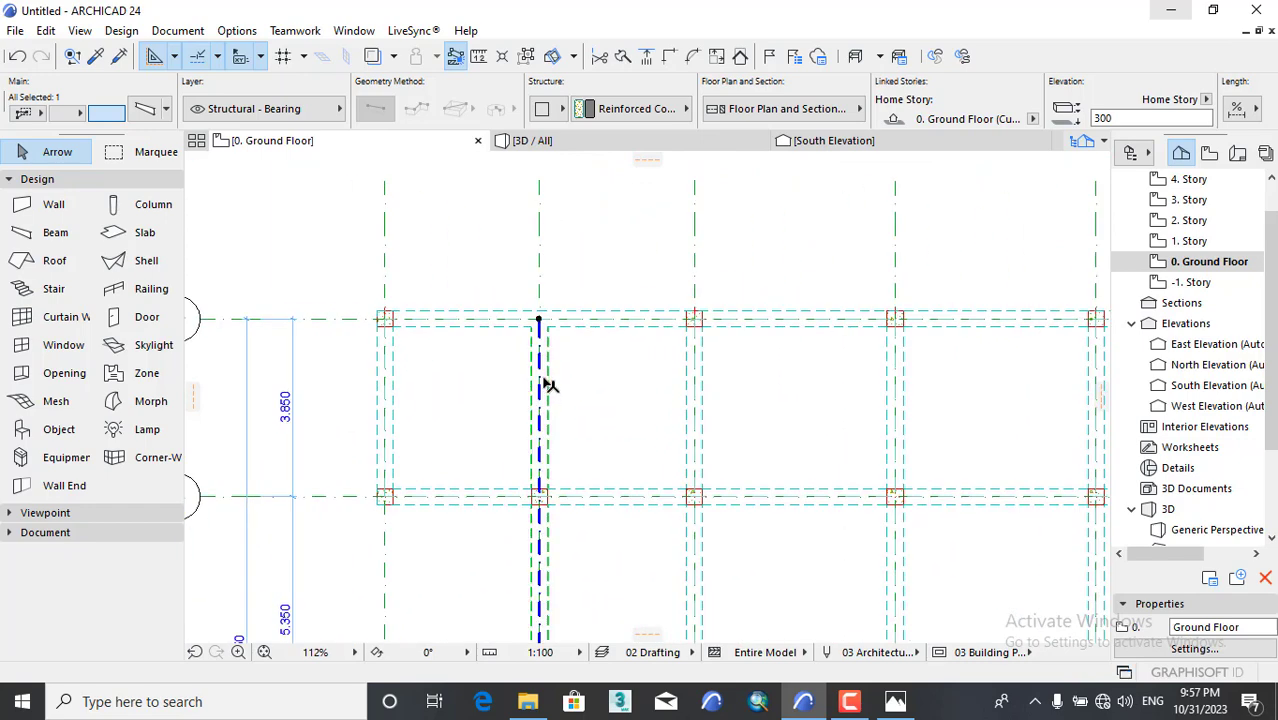
{"action": "left_click", "coordinate": [539, 322]}
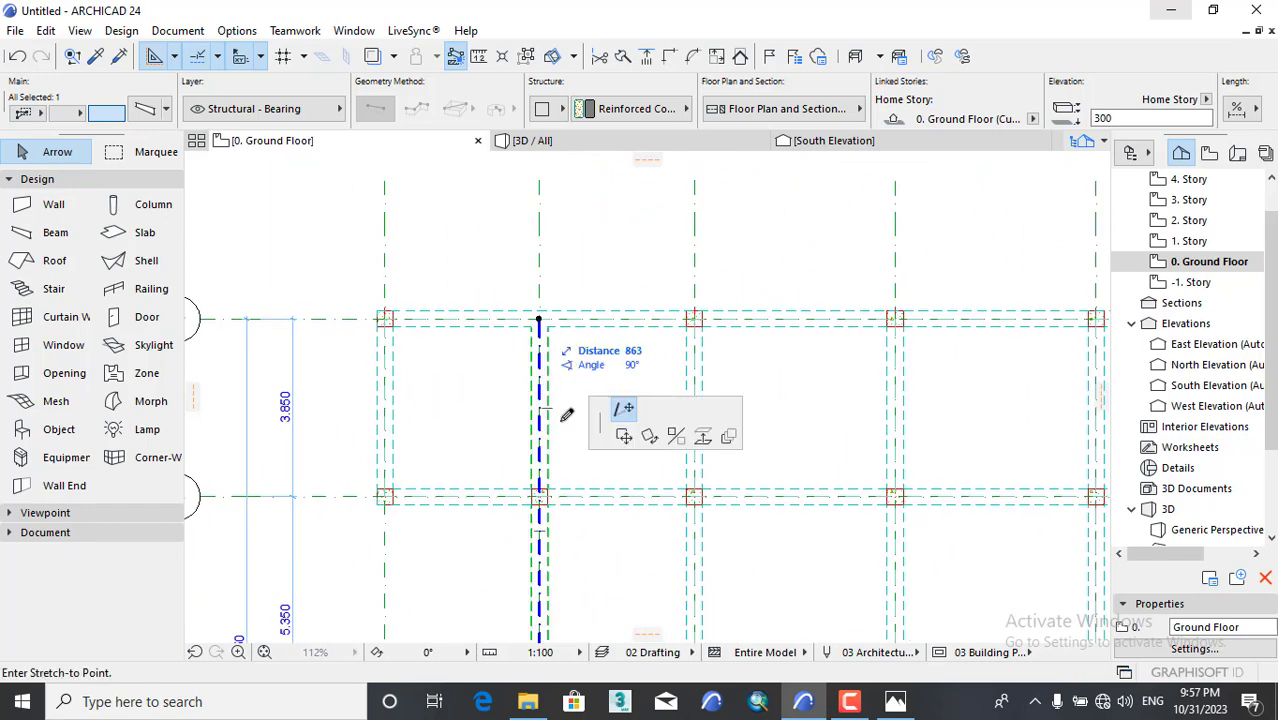
{"action": "left_click", "coordinate": [545, 488]}
Shorten the beam along grid line A so that it ends at the column on grid line 5.
{"action": "scroll", "coordinate": [522, 448], "scroll_direction": "down", "scroll_amount": 5}
{"action": "scroll", "coordinate": [730, 408], "scroll_direction": "up", "scroll_amount": 5}
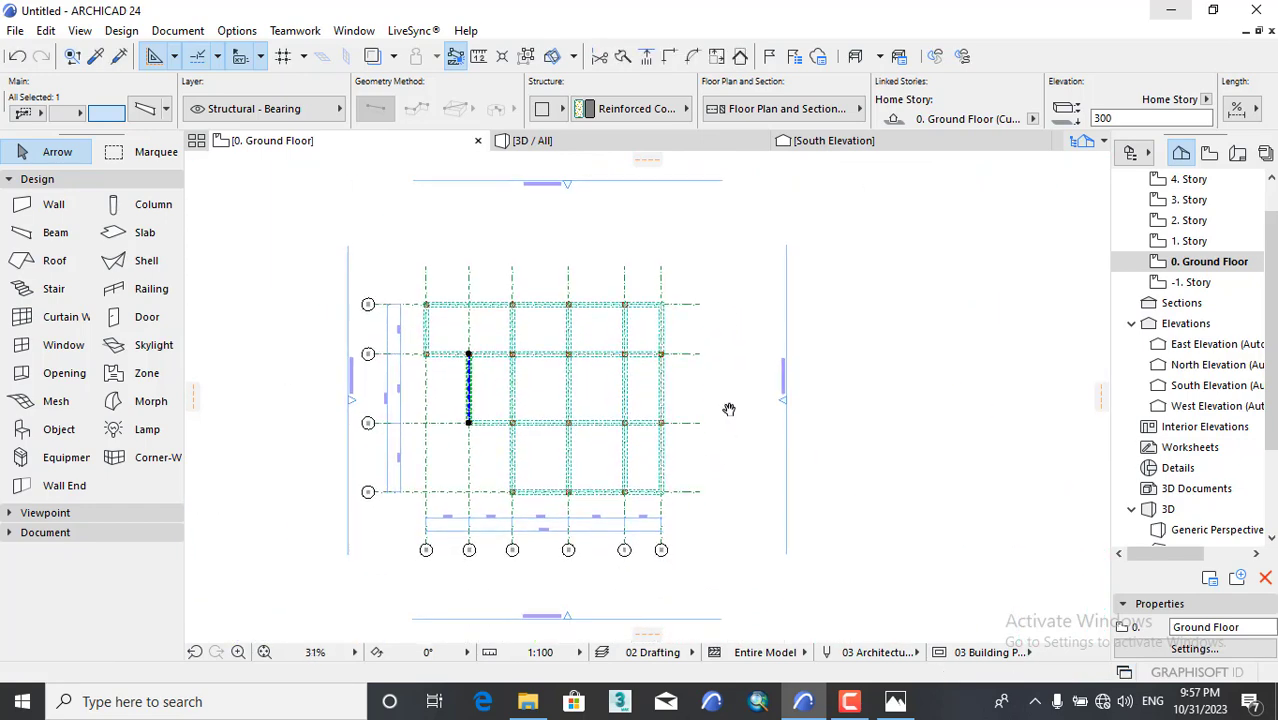
{"action": "scroll", "coordinate": [567, 495], "scroll_direction": "up", "scroll_amount": 2}
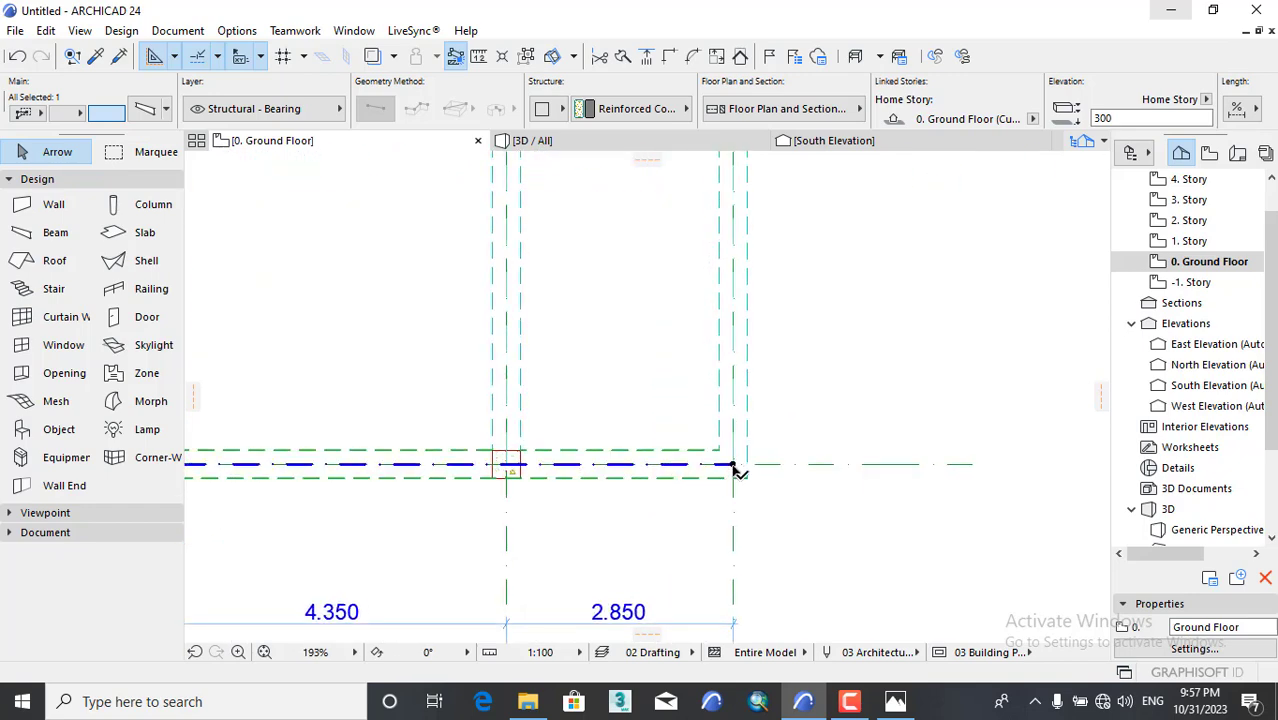
{"action": "left_click", "coordinate": [734, 464]}
{"action": "left_click", "coordinate": [532, 466]}
Shorten the beam along grid line 6 so that its lower end stops at the column on grid line B.
{"action": "scroll", "coordinate": [588, 534], "scroll_direction": "down", "scroll_amount": 5}
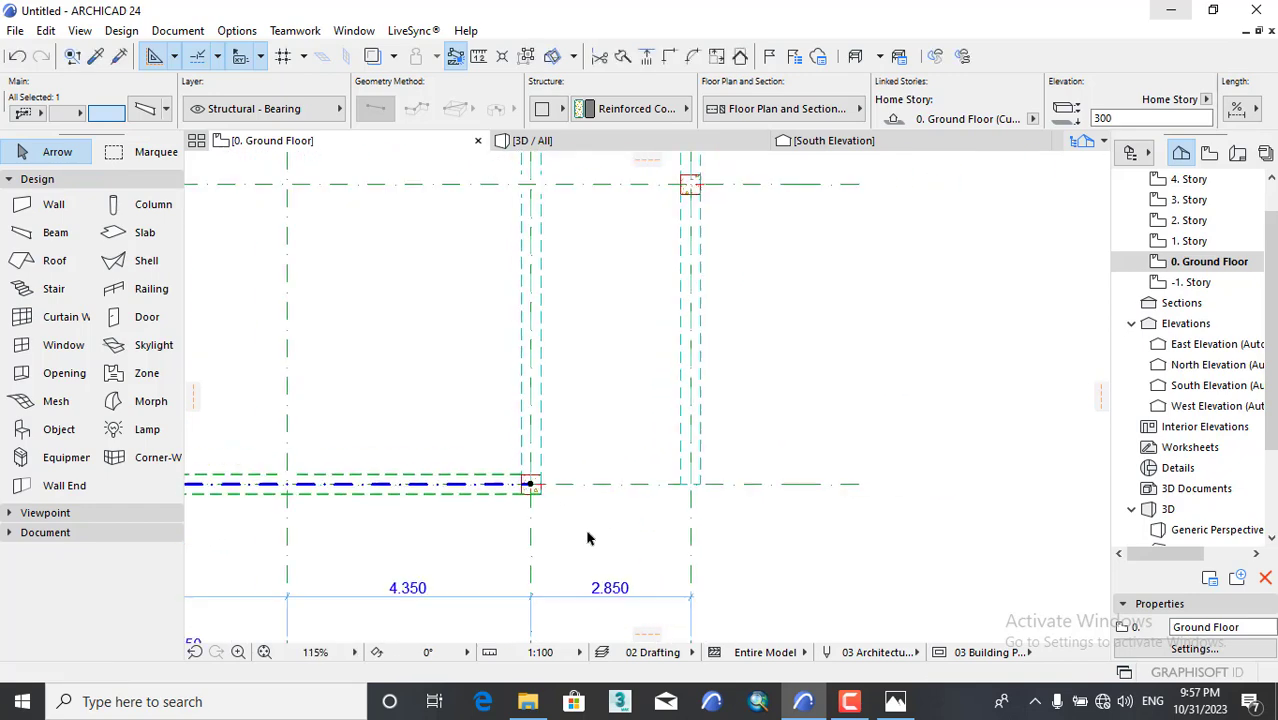
{"action": "scroll", "coordinate": [633, 442], "scroll_direction": "up", "scroll_amount": 3}
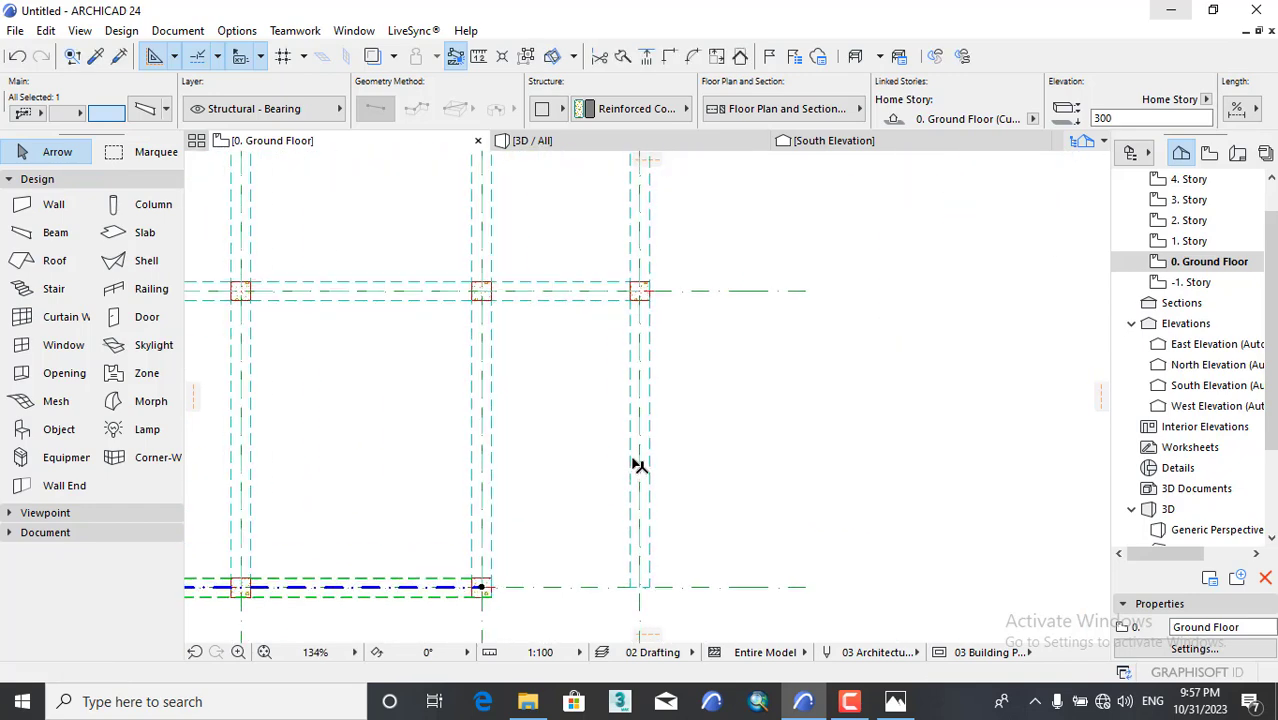
{"action": "left_click", "coordinate": [640, 589]}
{"action": "left_click", "coordinate": [643, 289]}
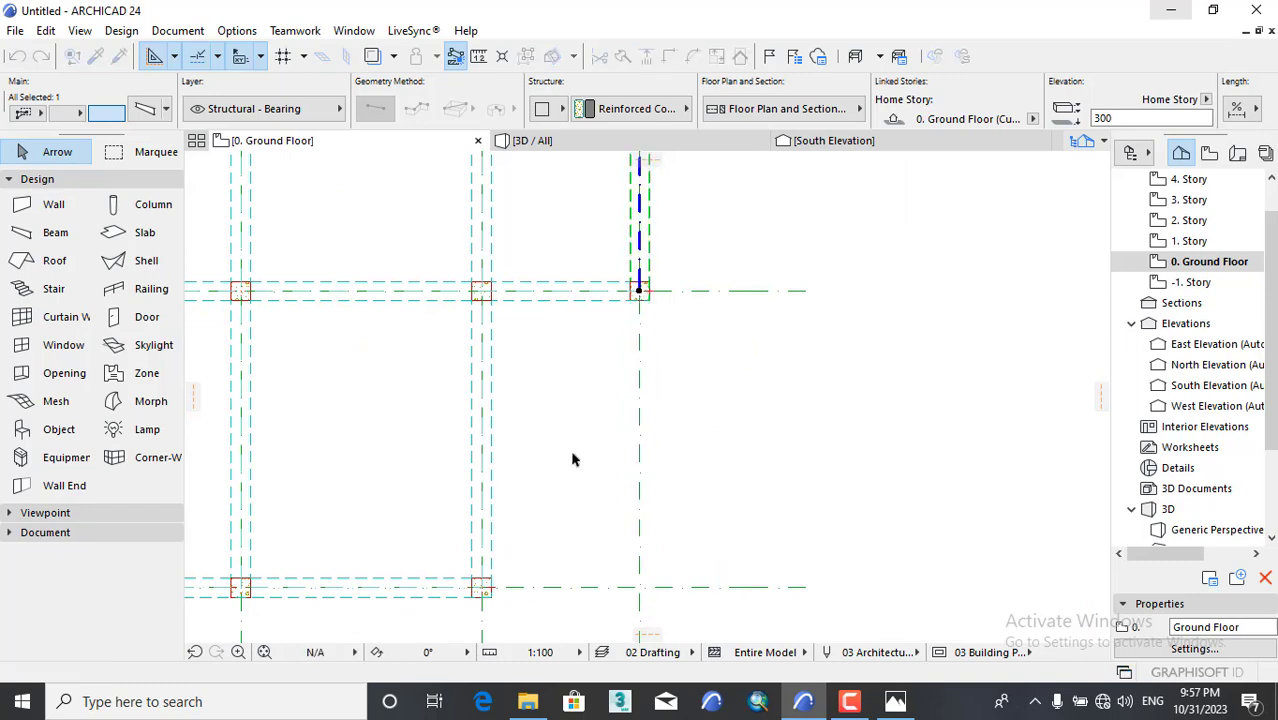
Shorten the beam along grid line D so that it ends at the column on grid line 5.
{"action": "scroll", "coordinate": [622, 525], "scroll_direction": "down", "scroll_amount": 4}
{"action": "scroll", "coordinate": [590, 257], "scroll_direction": "up", "scroll_amount": 4}
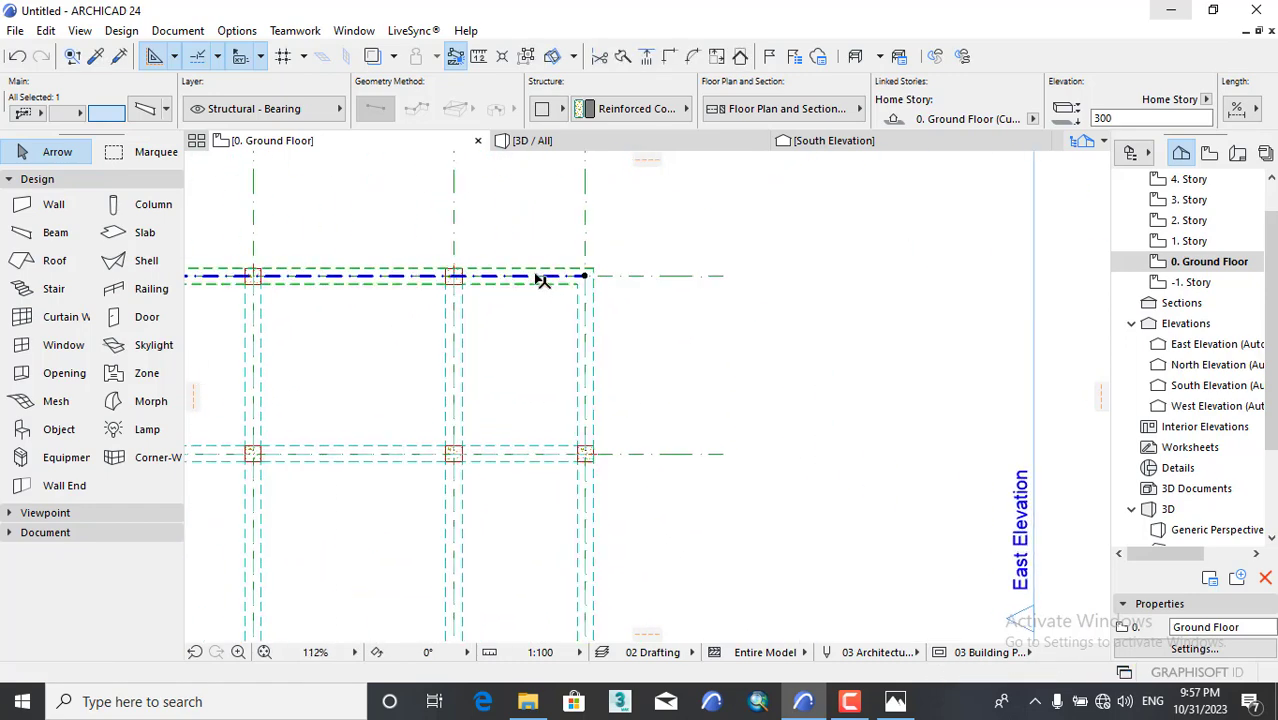
{"action": "left_click", "coordinate": [584, 277]}
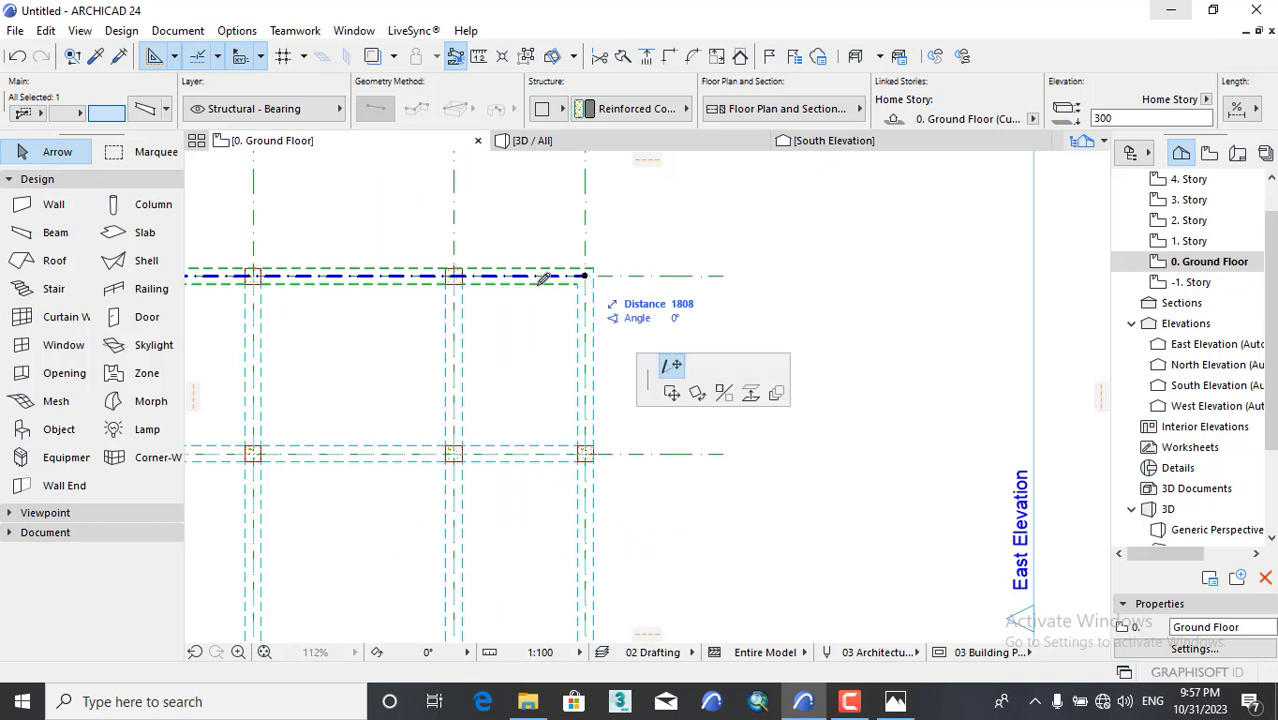
{"action": "left_click", "coordinate": [456, 274]}
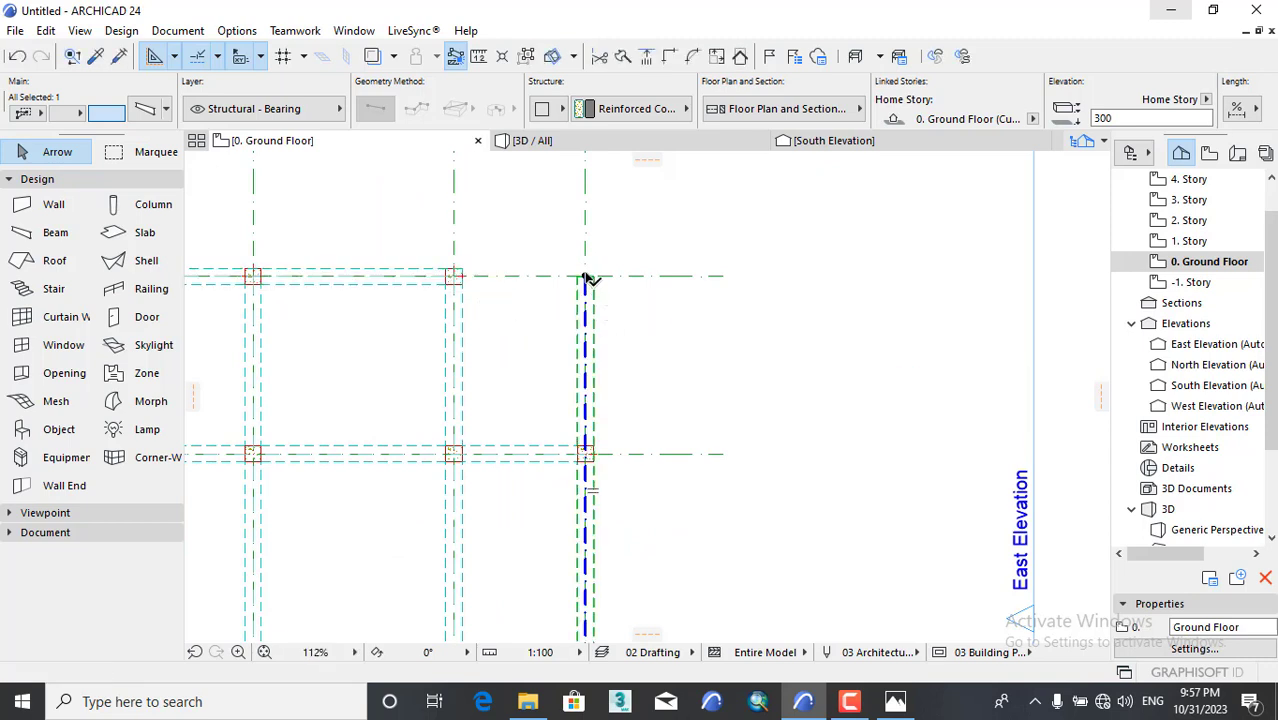
Shorten the upper end of the grid line 6 beam to the column on grid line C and clear the selection.
{"action": "left_click", "coordinate": [587, 277]}
{"action": "left_click", "coordinate": [588, 452]}
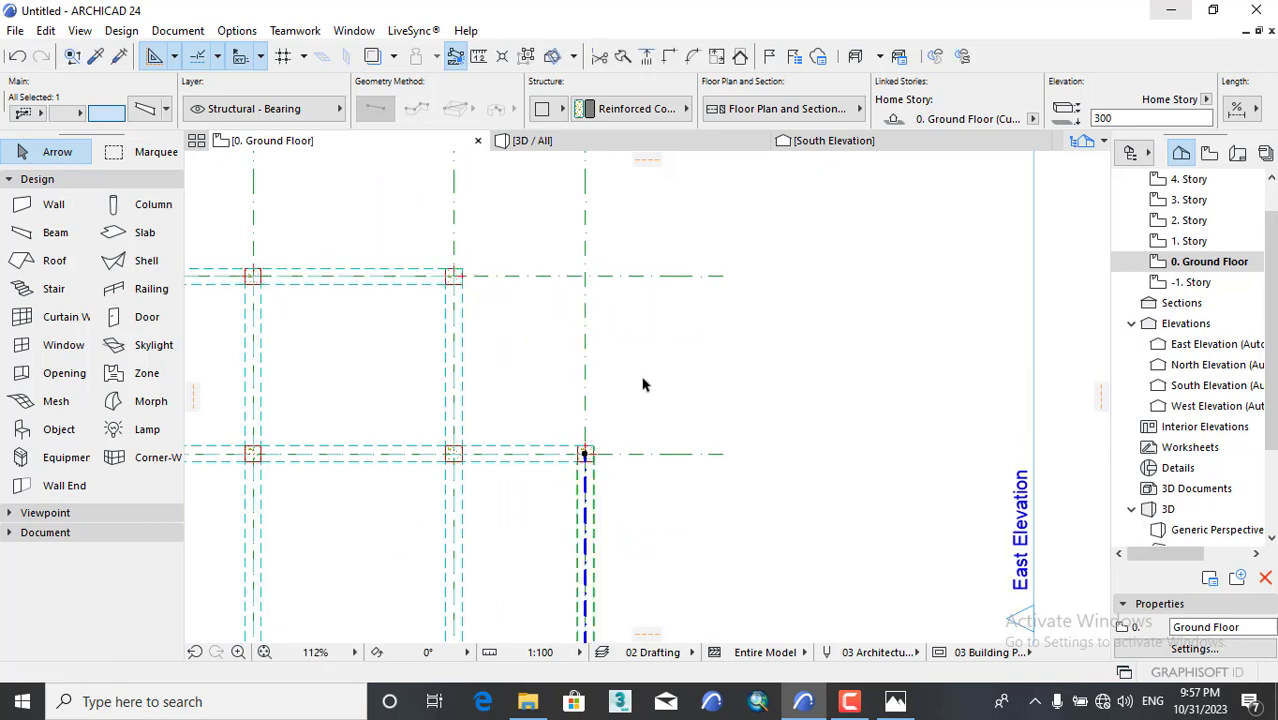
{"action": "scroll", "coordinate": [680, 370], "scroll_direction": "down", "scroll_amount": 6}
{"action": "left_click", "coordinate": [696, 483]}
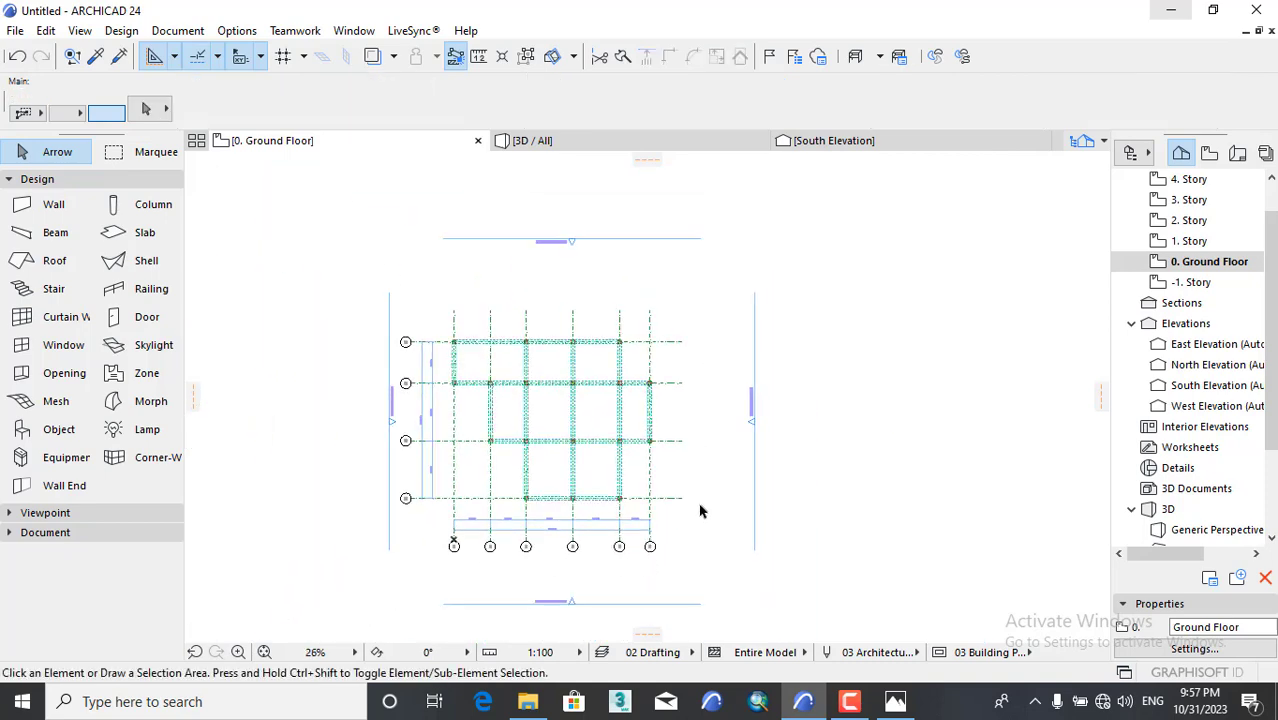
Examine the trimmed beams and the columns from several sides in the 3D view.
{"action": "scroll", "coordinate": [463, 495], "scroll_direction": "up", "scroll_amount": 2}
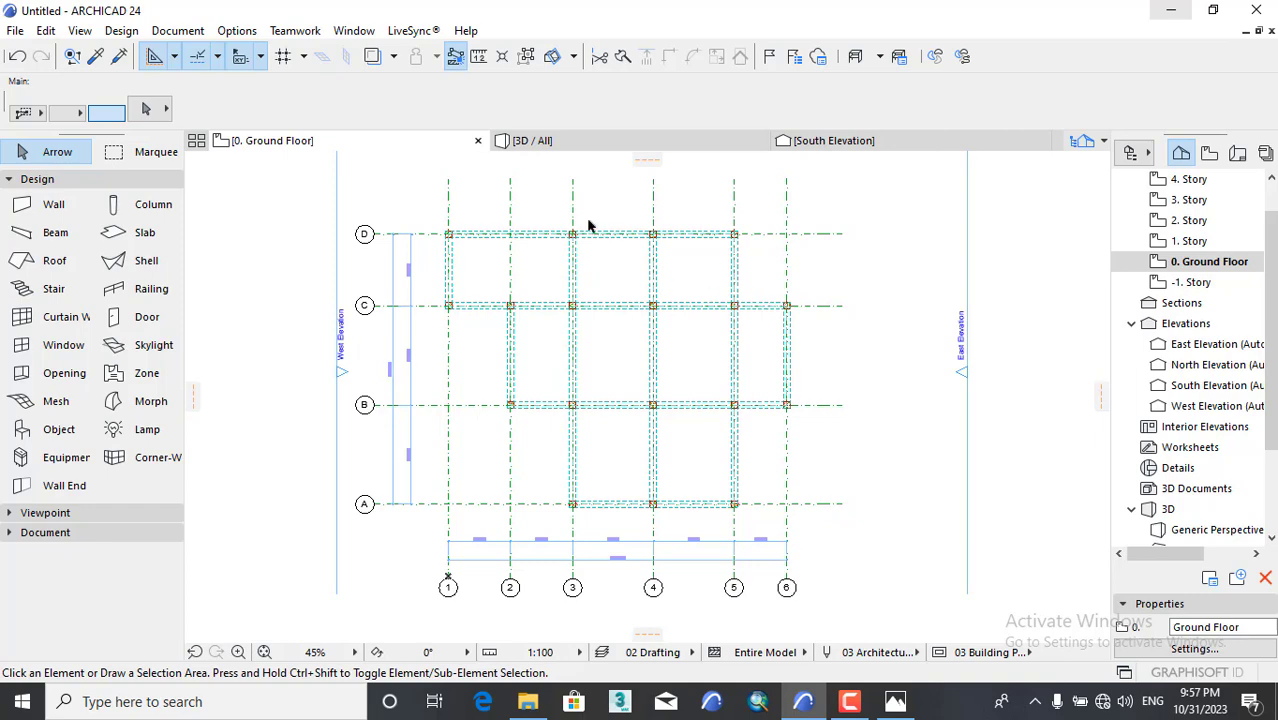
{"action": "left_click", "coordinate": [555, 148]}
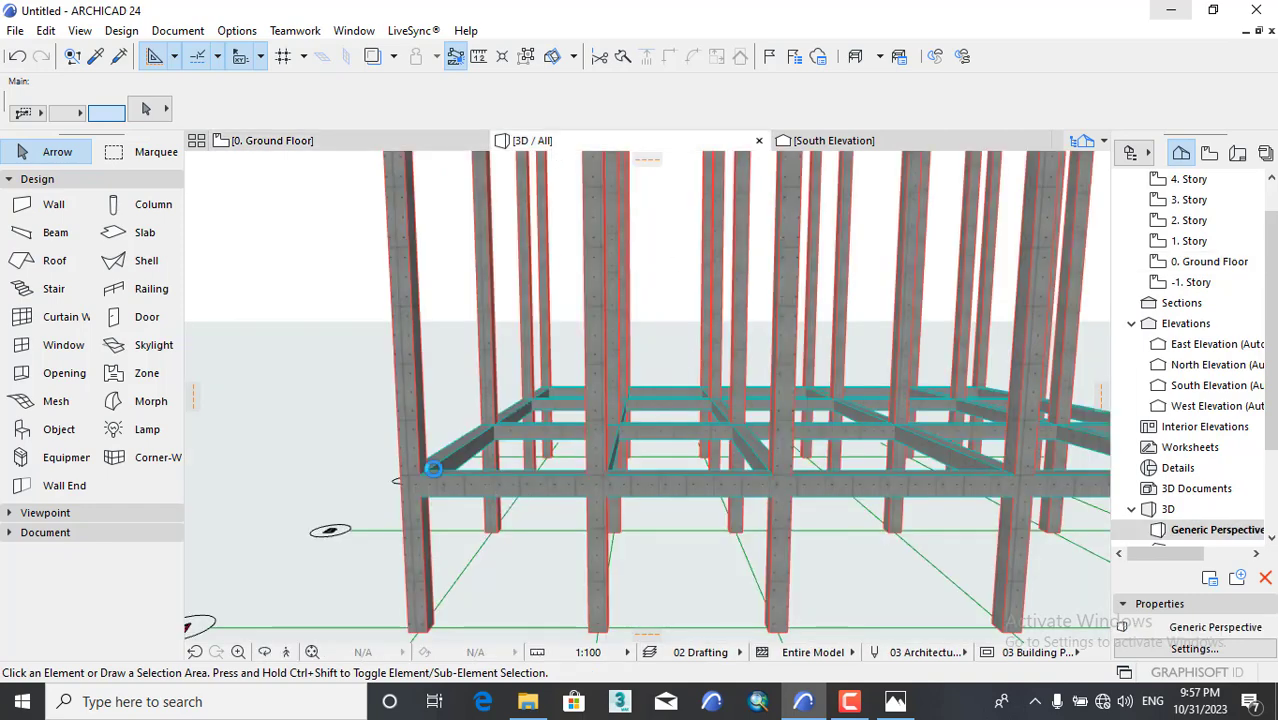
{"action": "scroll", "coordinate": [432, 468], "scroll_direction": "down", "scroll_amount": 6}
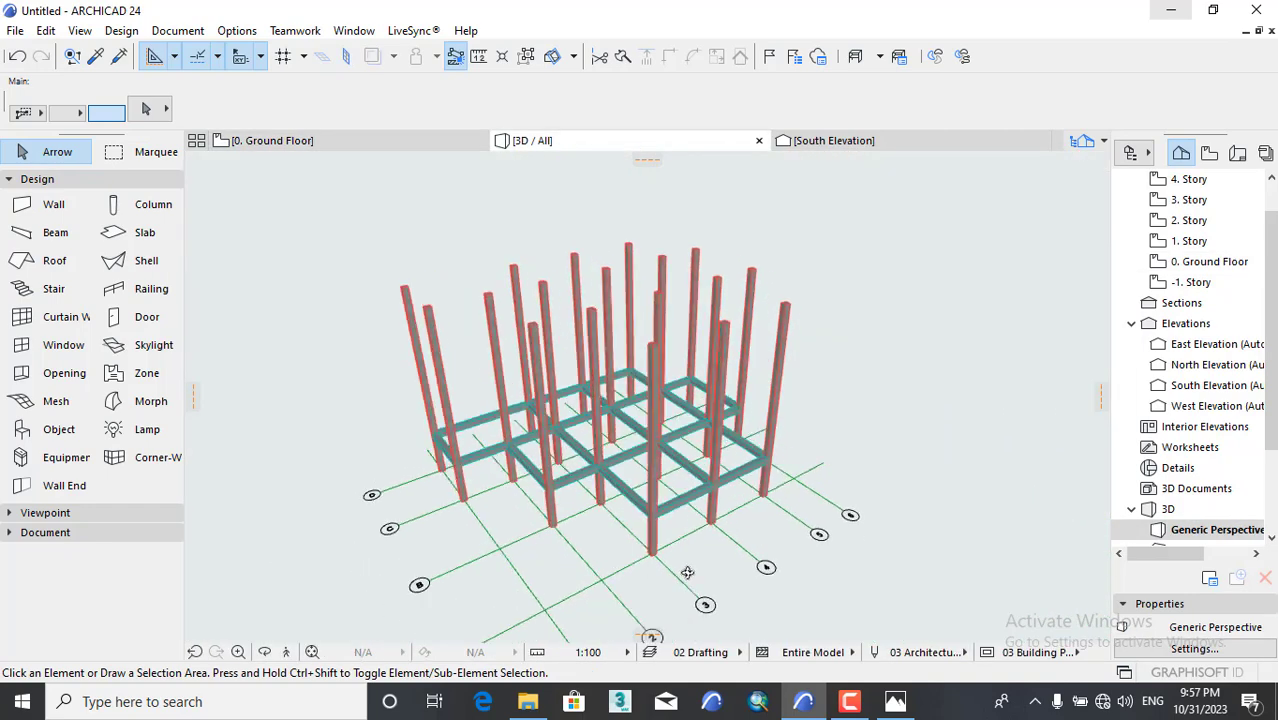
{"action": "middle_click_drag", "start_coordinate": [687, 573], "coordinate": [805, 568], "text": "shift"}
{"action": "scroll", "coordinate": [675, 502], "scroll_direction": "up", "scroll_amount": 2}
{"action": "middle_click_drag", "start_coordinate": [691, 562], "coordinate": [425, 456], "text": "shift"}
{"action": "scroll", "coordinate": [400, 478], "scroll_direction": "up", "scroll_amount": 4}
{"action": "scroll", "coordinate": [425, 456], "scroll_direction": "down", "scroll_amount": 4}
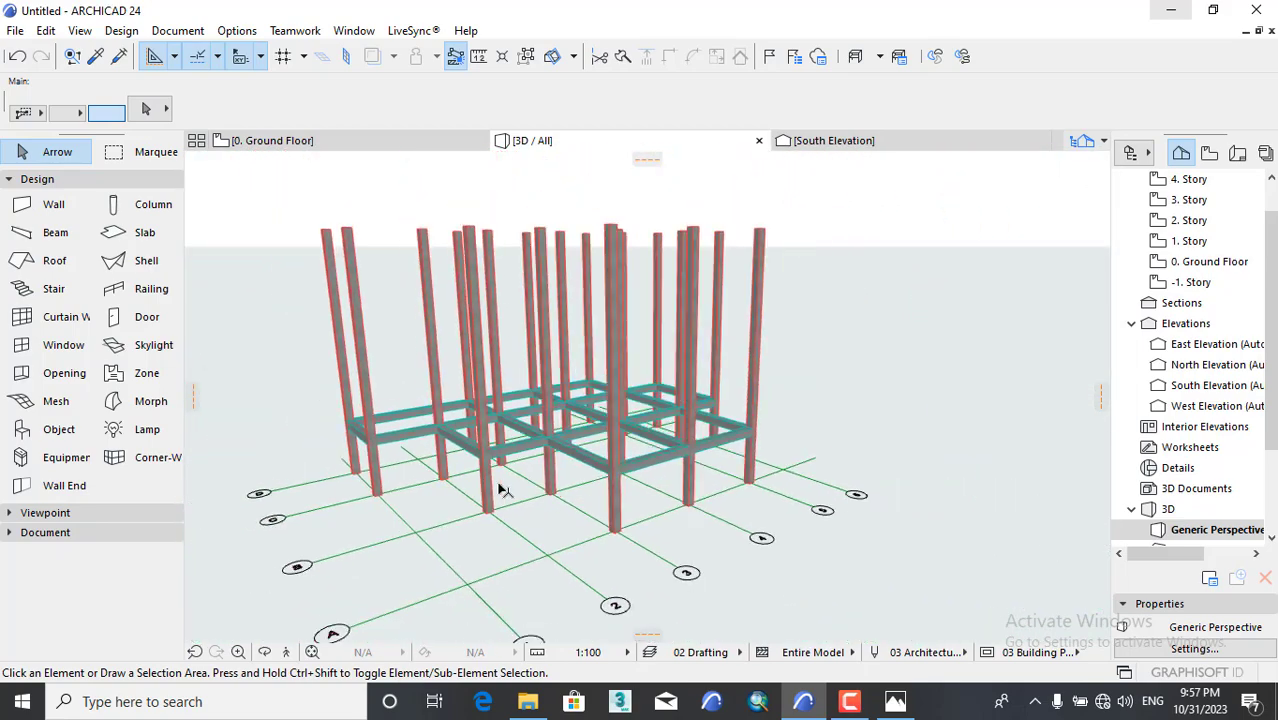
{"action": "middle_click_drag", "start_coordinate": [503, 490], "coordinate": [707, 524], "text": "shift"}
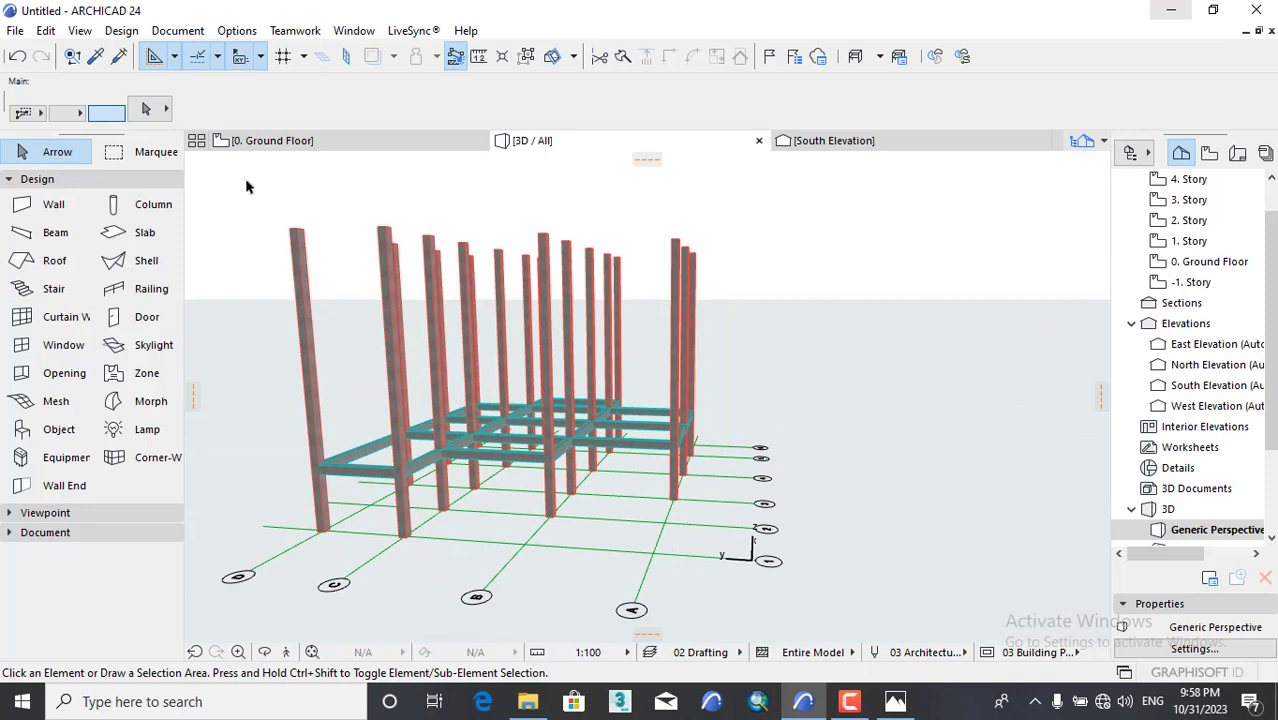
Check the -1. Story floor plan for structural elements, and return to the 3D view to inspect the columns.
{"action": "left_click", "coordinate": [261, 143]}
{"action": "left_click", "coordinate": [263, 145]}
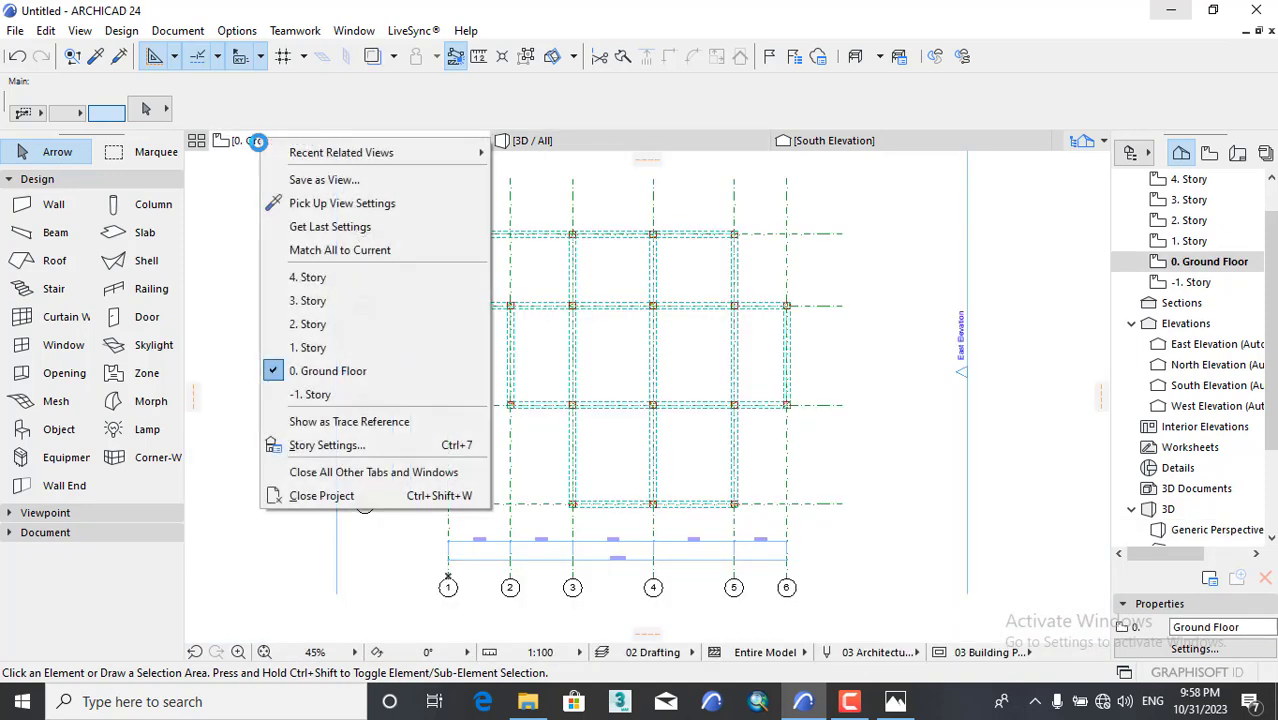
{"action": "left_click", "coordinate": [293, 396]}
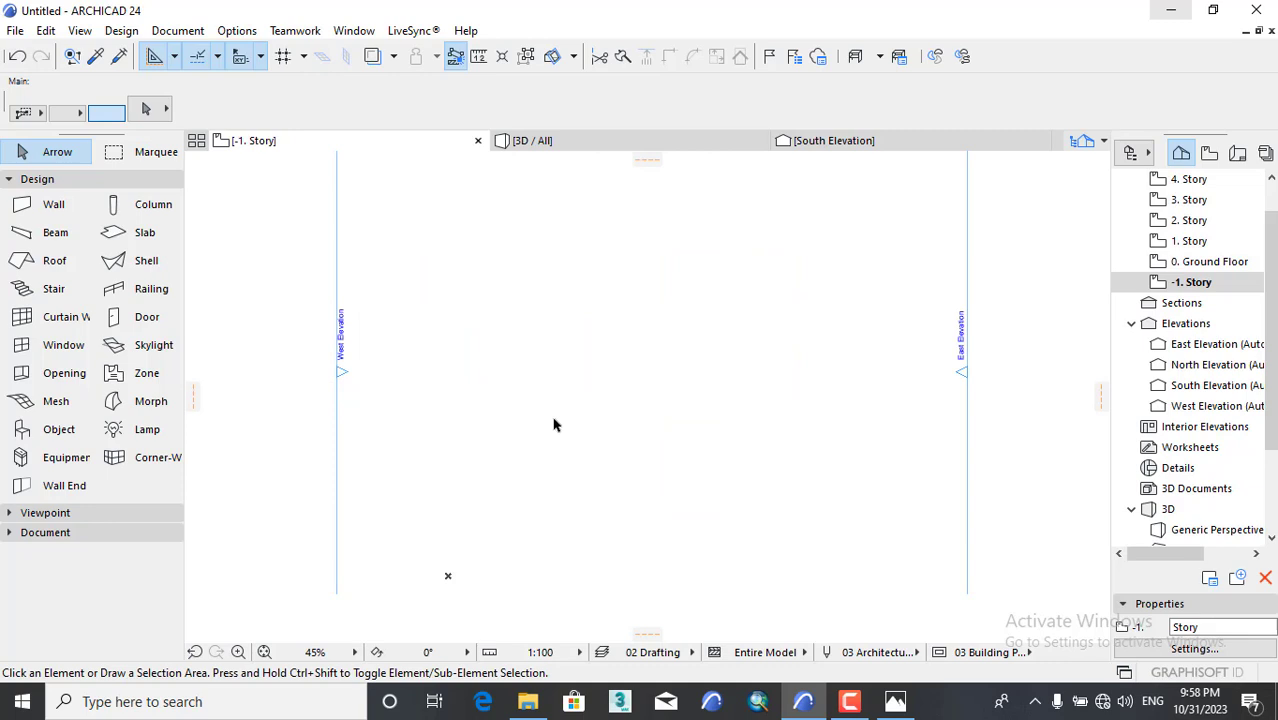
{"action": "left_click", "coordinate": [550, 142]}
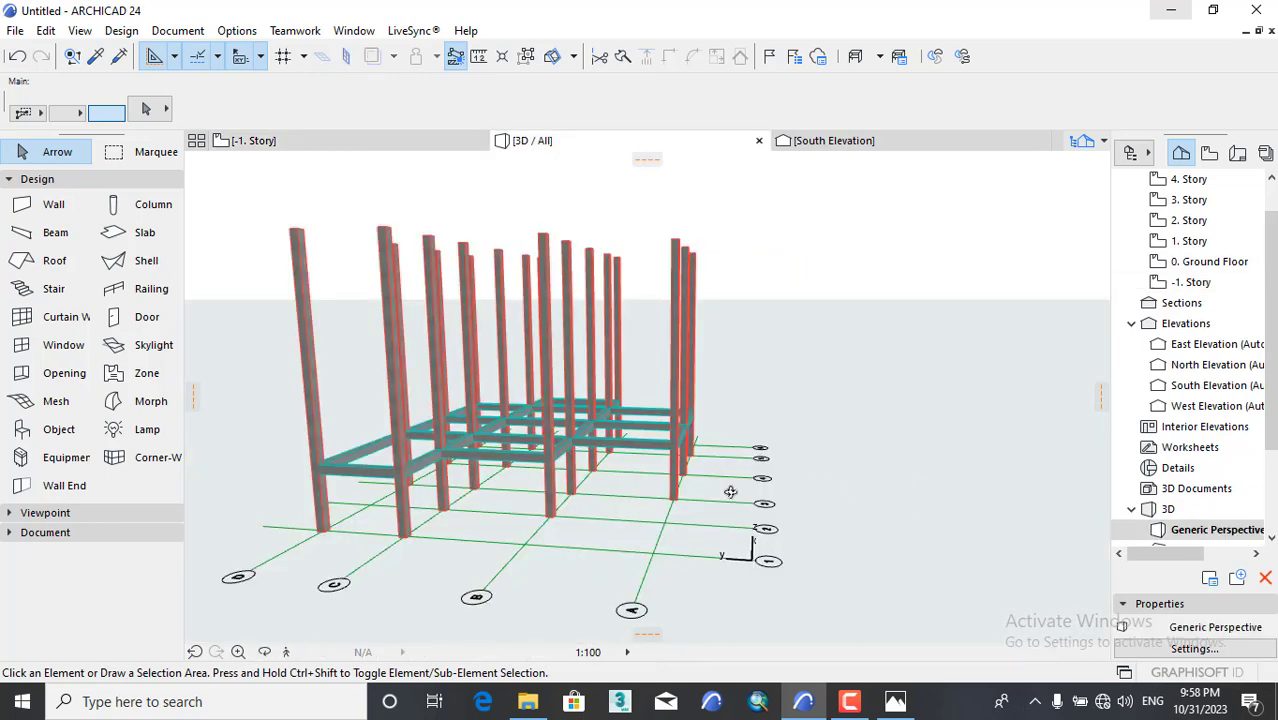
{"action": "middle_click_drag", "start_coordinate": [912, 503], "coordinate": [579, 487], "text": "shift"}
{"action": "middle_click_drag", "start_coordinate": [840, 437], "coordinate": [480, 455], "text": "shift"}
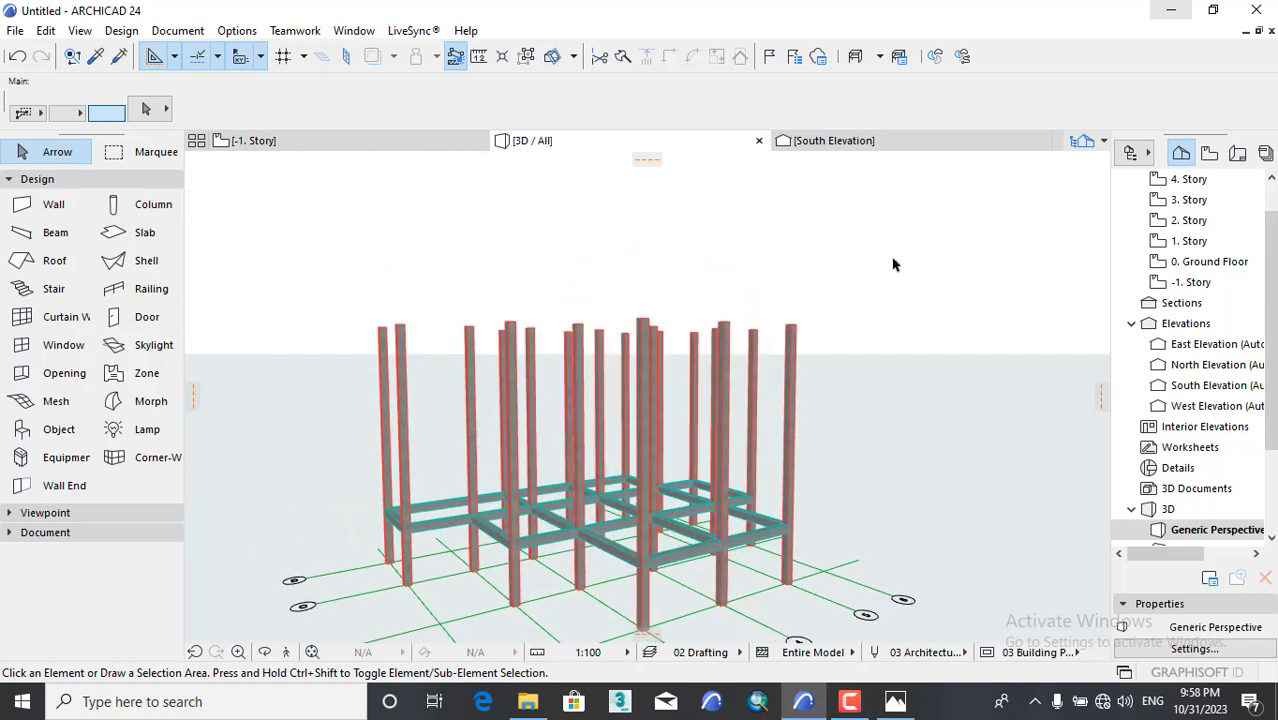
Select all columns in 3D and link their tops to 4. Story (Home + 4) with a top offset of 0.
{"action": "left_click_drag", "start_coordinate": [894, 264], "coordinate": [303, 416]}
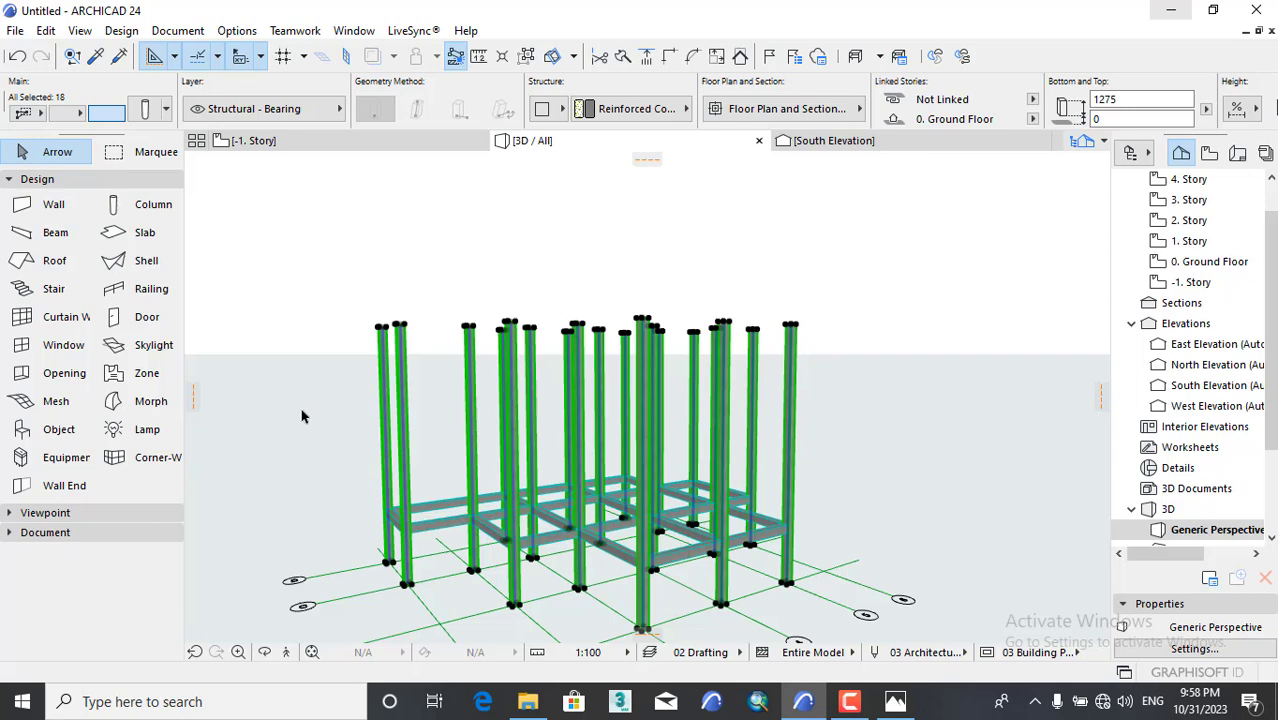
{"action": "right_click", "coordinate": [920, 224]}
{"action": "left_click", "coordinate": [961, 238]}
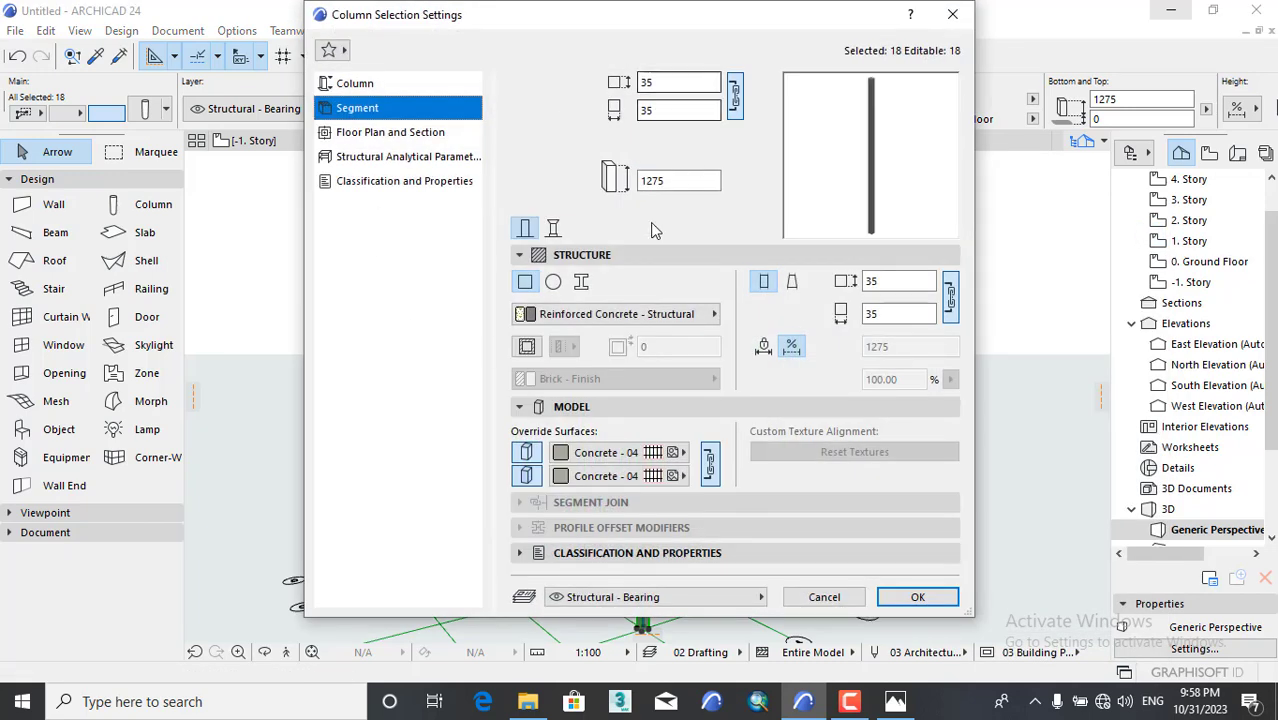
{"action": "left_click", "coordinate": [365, 91]}
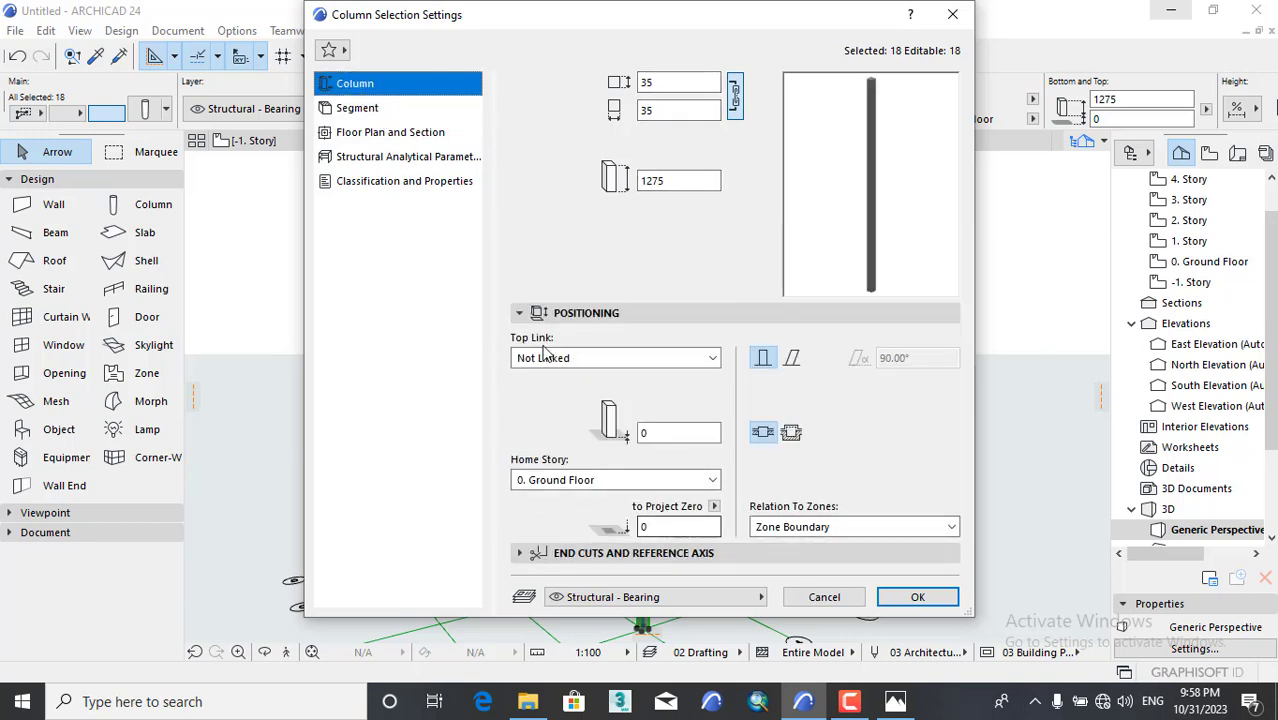
{"action": "left_click", "coordinate": [600, 362]}
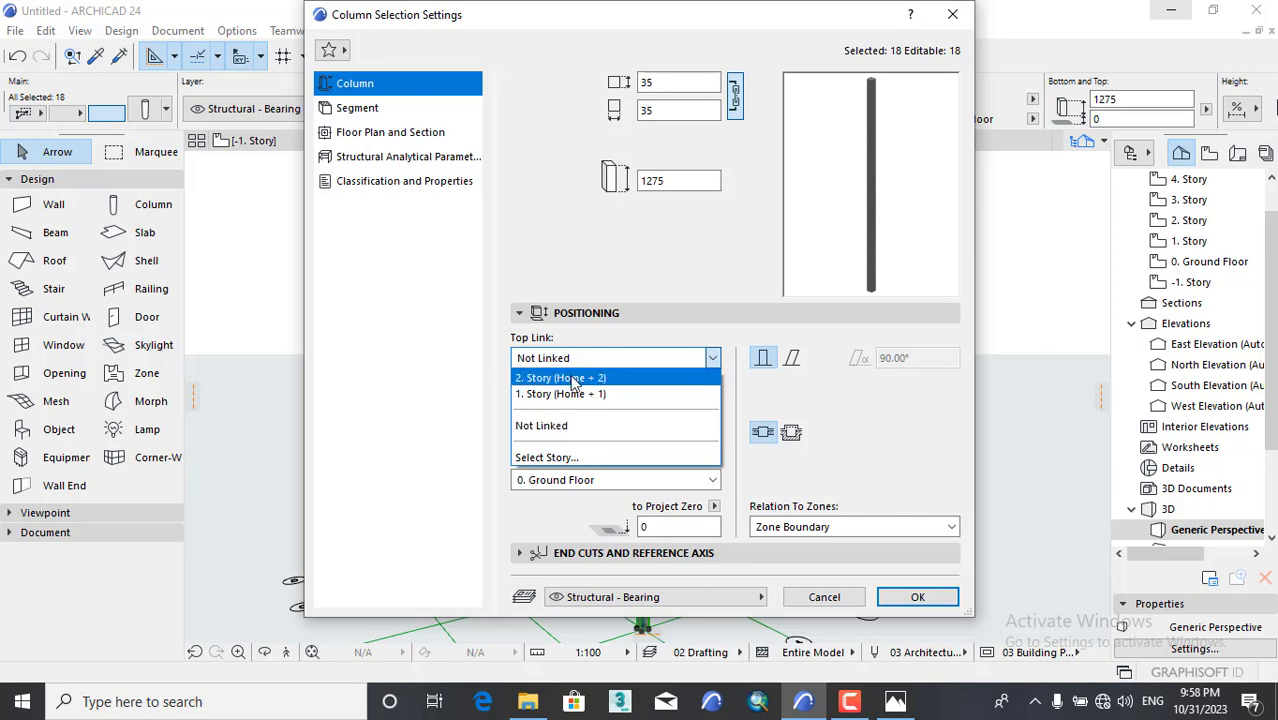
{"action": "left_click", "coordinate": [595, 373]}
{"action": "left_click", "coordinate": [597, 364]}
{"action": "left_click", "coordinate": [590, 377]}
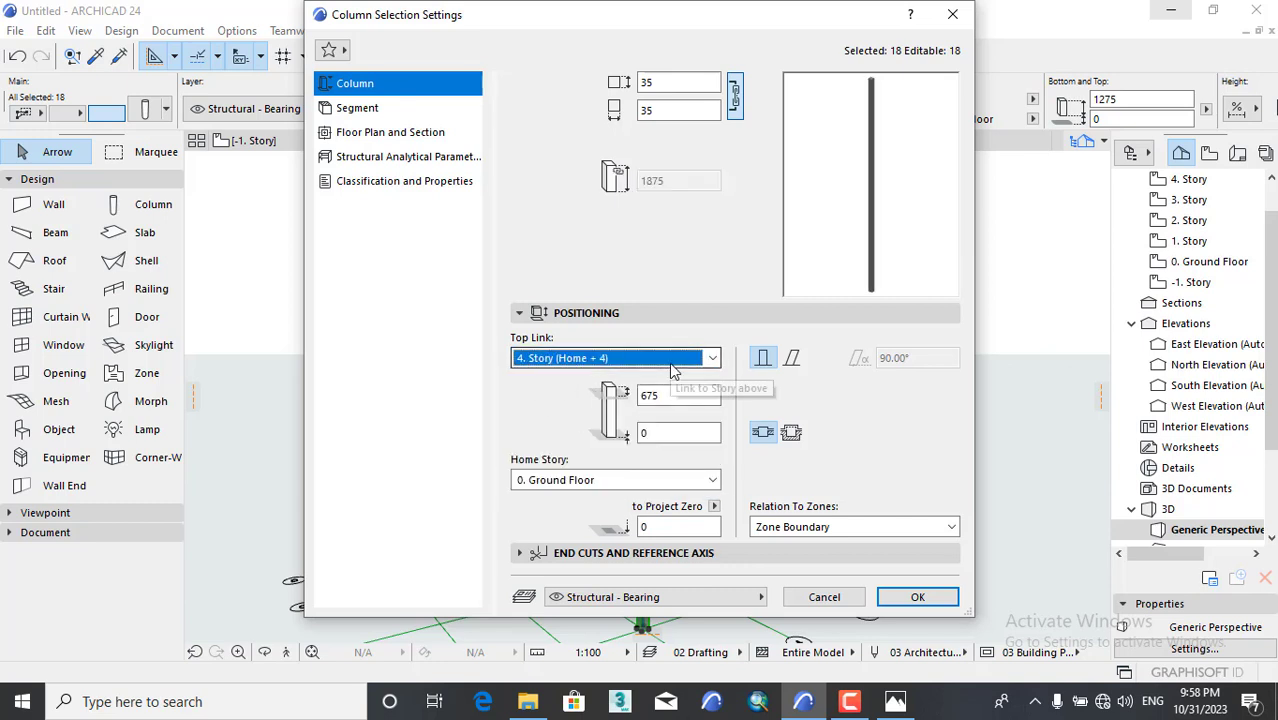
{"action": "key", "text": "Tab"}
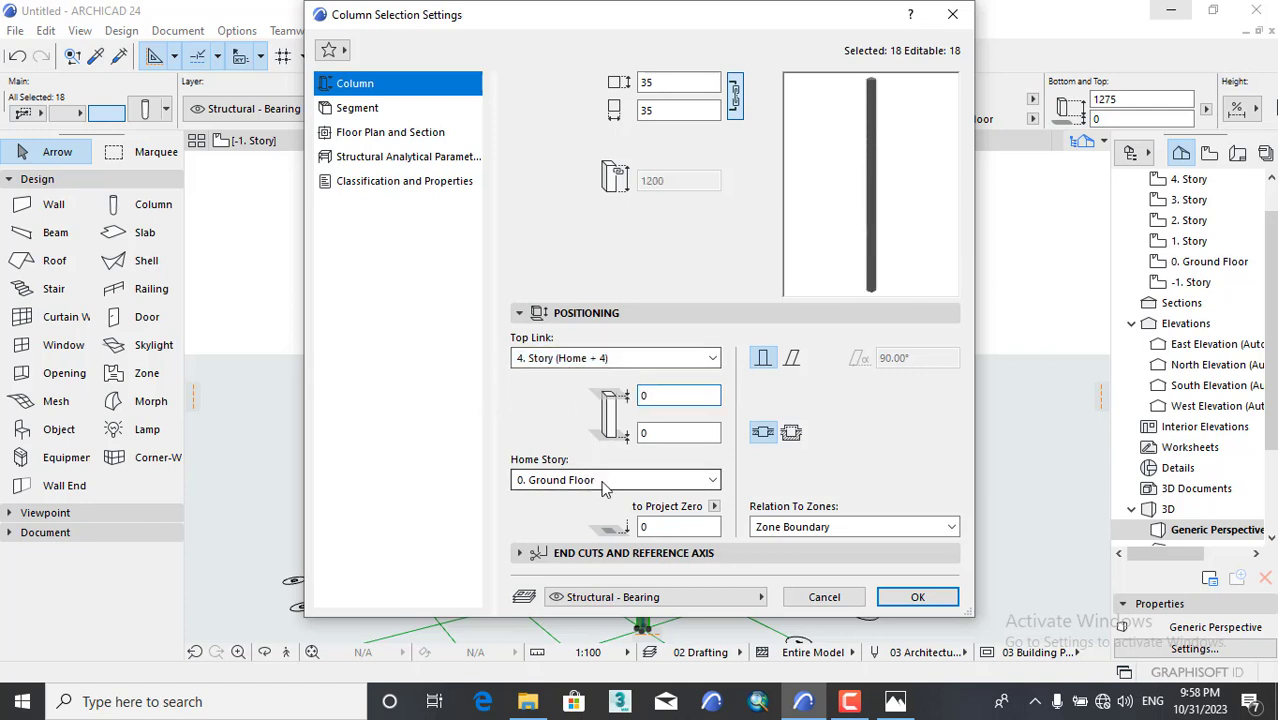
Set the selected columns' home story to -1. Story and apply the column settings.
{"action": "left_click", "coordinate": [605, 480]}
{"action": "left_click", "coordinate": [543, 552]}
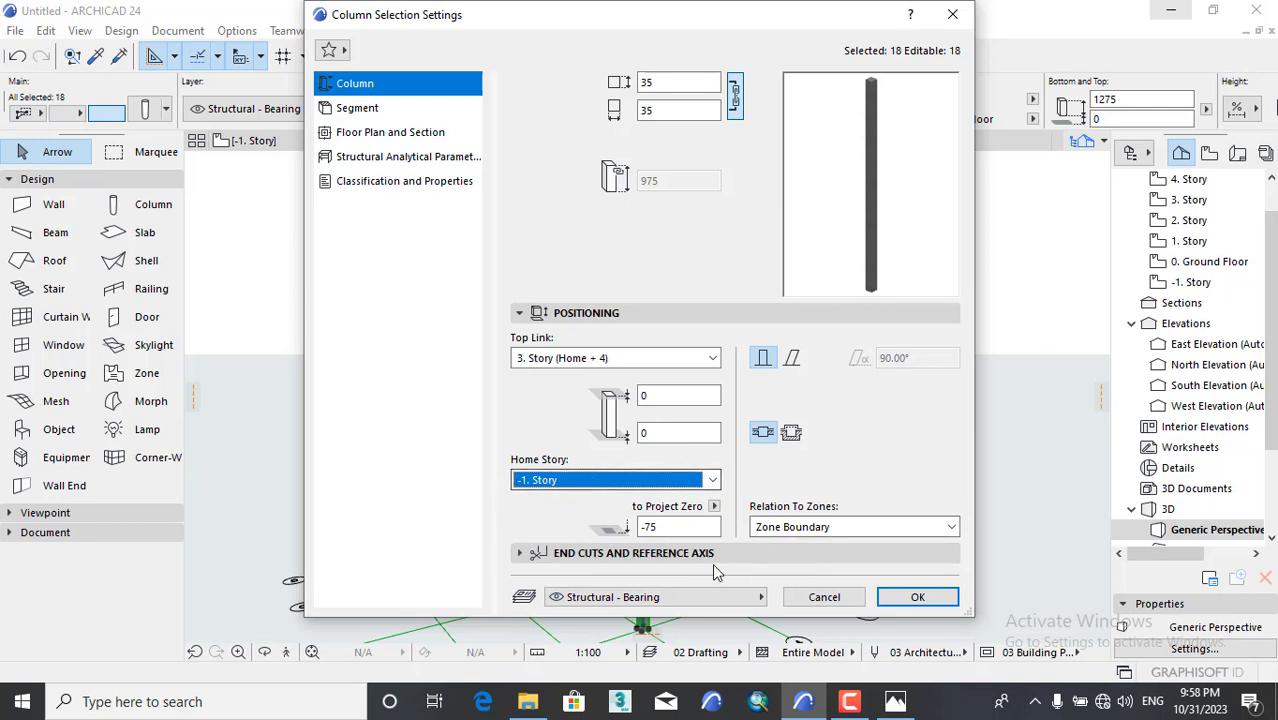
{"action": "left_click", "coordinate": [918, 597]}
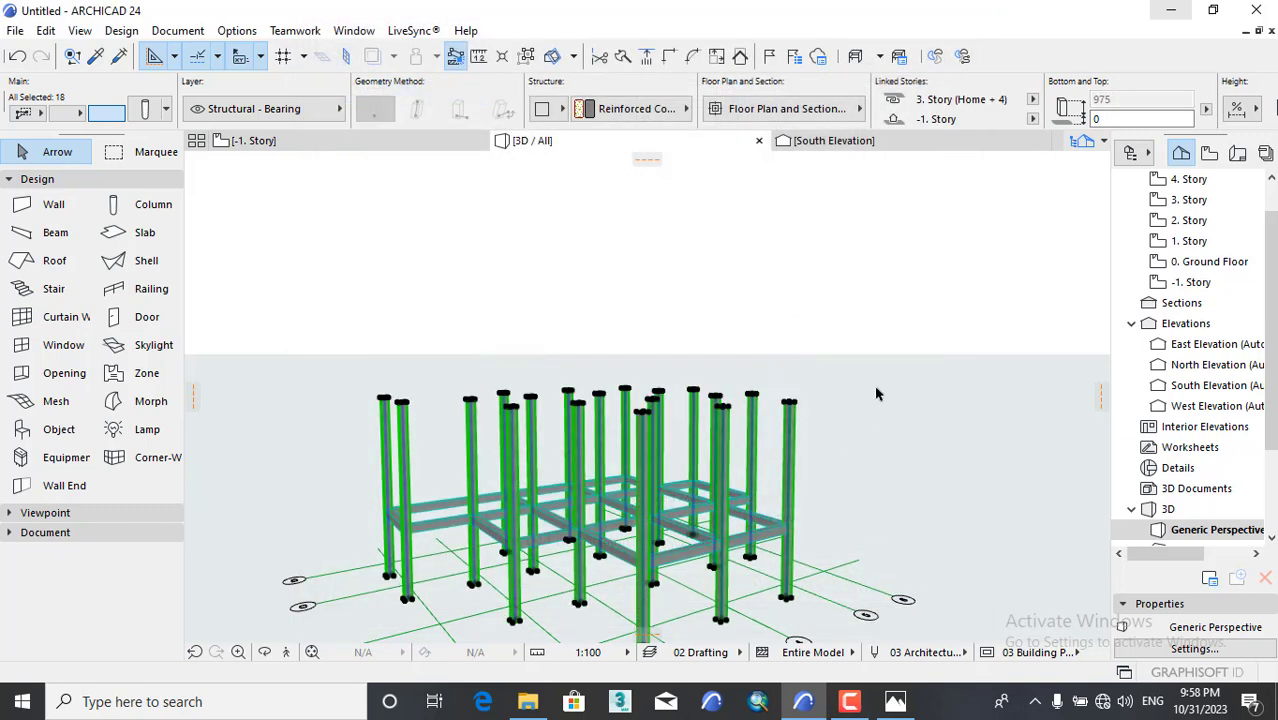
Clear the column selection, examine the frame in 3D, and check the home story of one long beam.
{"action": "left_click", "coordinate": [876, 394]}
{"action": "middle_click_drag", "start_coordinate": [747, 500], "coordinate": [363, 400], "text": "shift"}
{"action": "scroll", "coordinate": [575, 534], "scroll_direction": "up", "scroll_amount": 2}
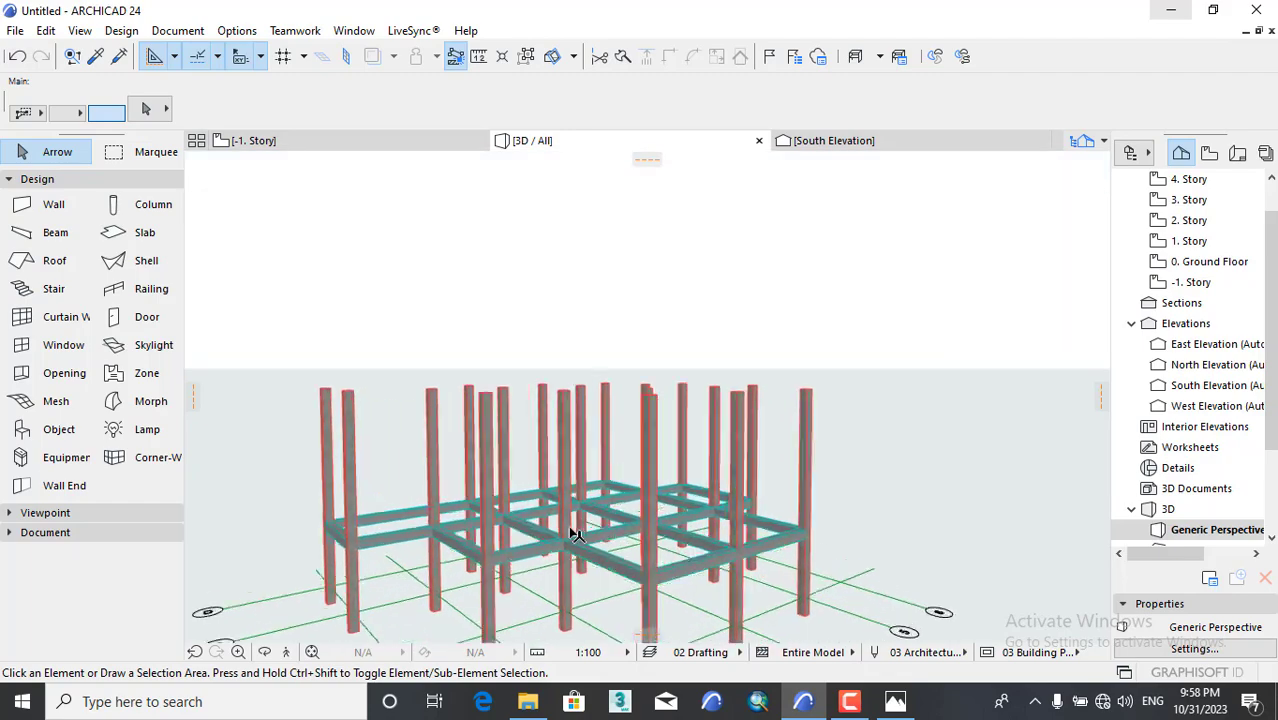
{"action": "middle_click_drag", "start_coordinate": [575, 534], "coordinate": [594, 512], "text": "shift"}
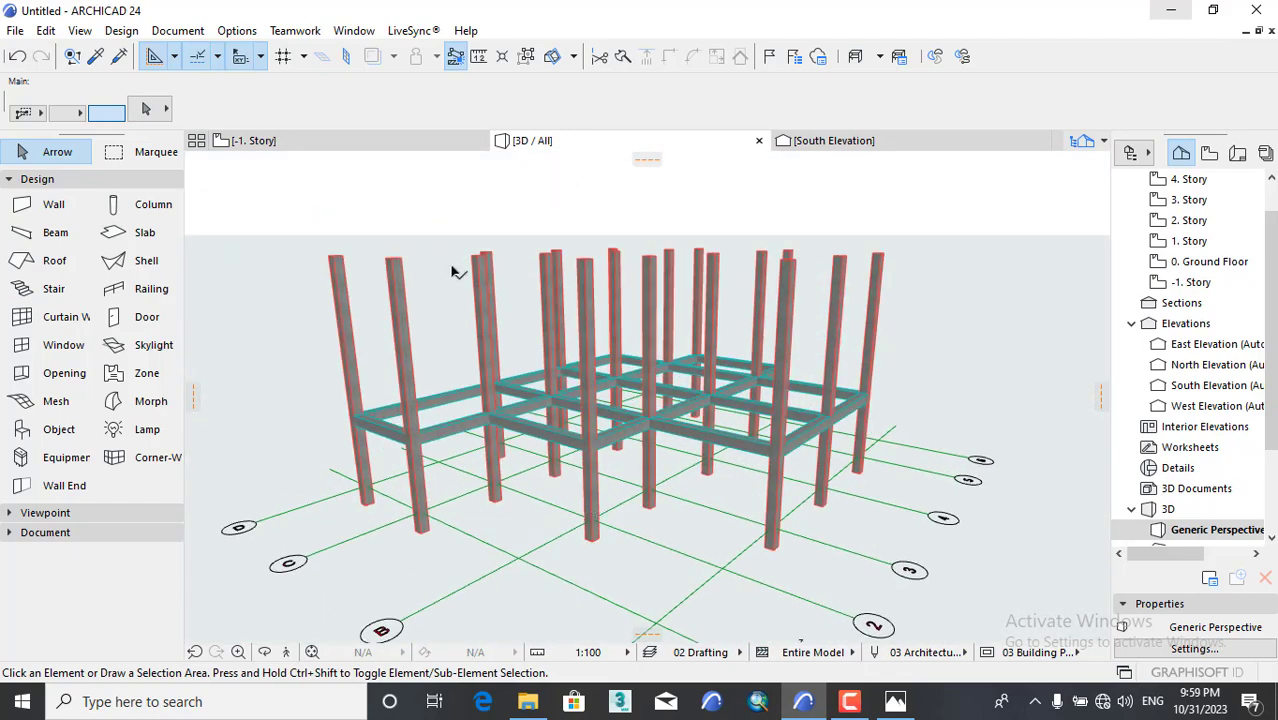
{"action": "scroll", "coordinate": [806, 430], "scroll_direction": "up", "scroll_amount": 3}
{"action": "left_click", "coordinate": [680, 420]}
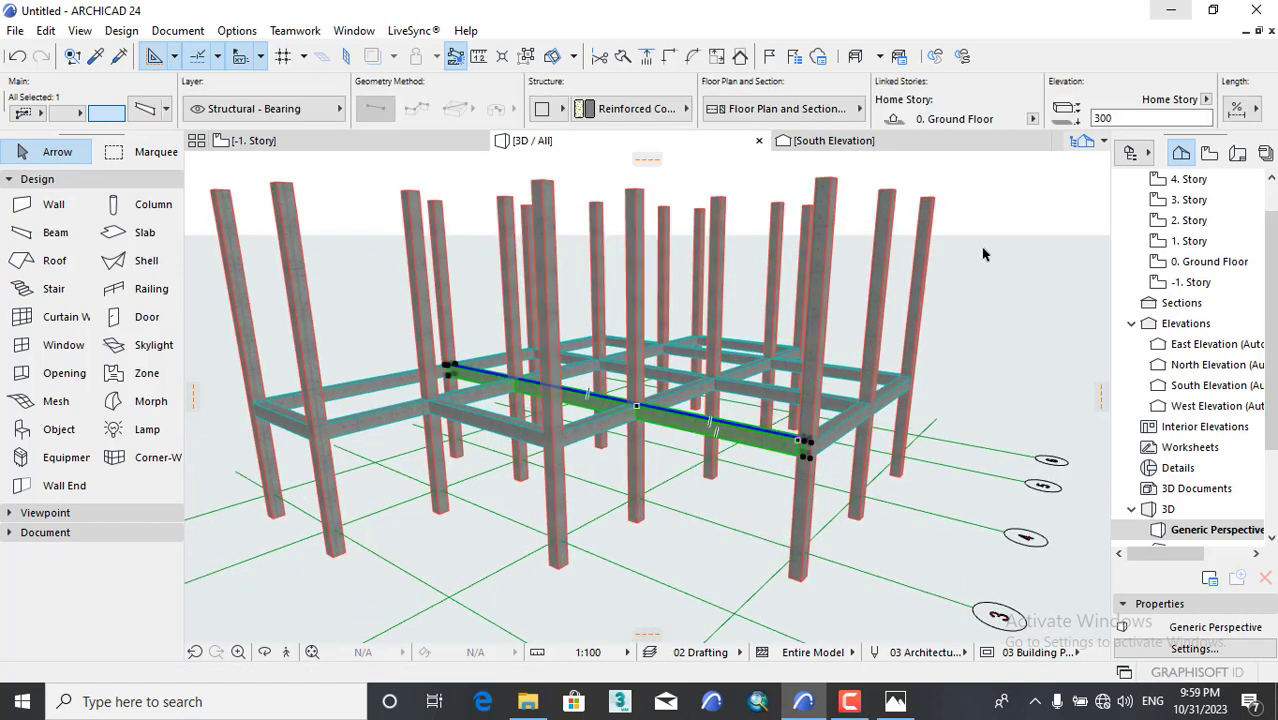
{"action": "left_click", "coordinate": [1032, 119]}
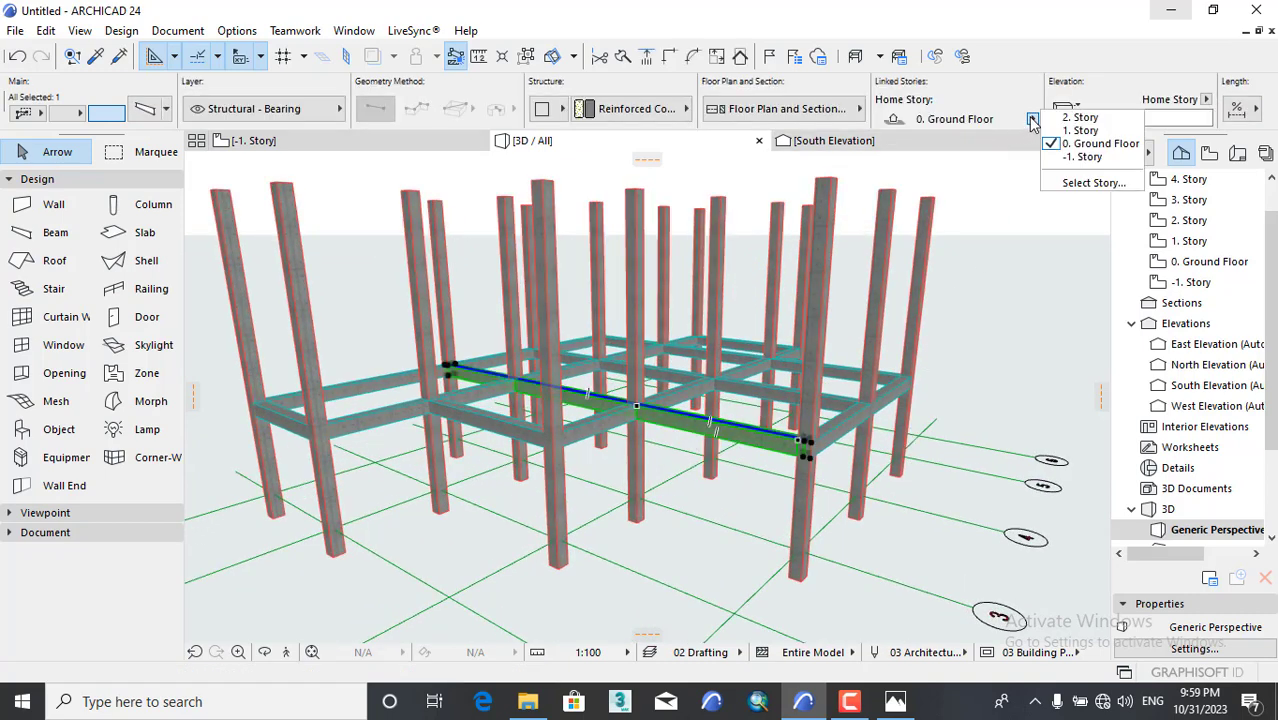
{"action": "left_click", "coordinate": [1001, 279]}
Select all columns in the 3D view and open their Column Selection Settings.
{"action": "middle_click_drag", "start_coordinate": [979, 357], "coordinate": [483, 453], "text": "shift"}
{"action": "scroll", "coordinate": [790, 308], "scroll_direction": "down", "scroll_amount": 3}
{"action": "left_click", "coordinate": [363, 411]}
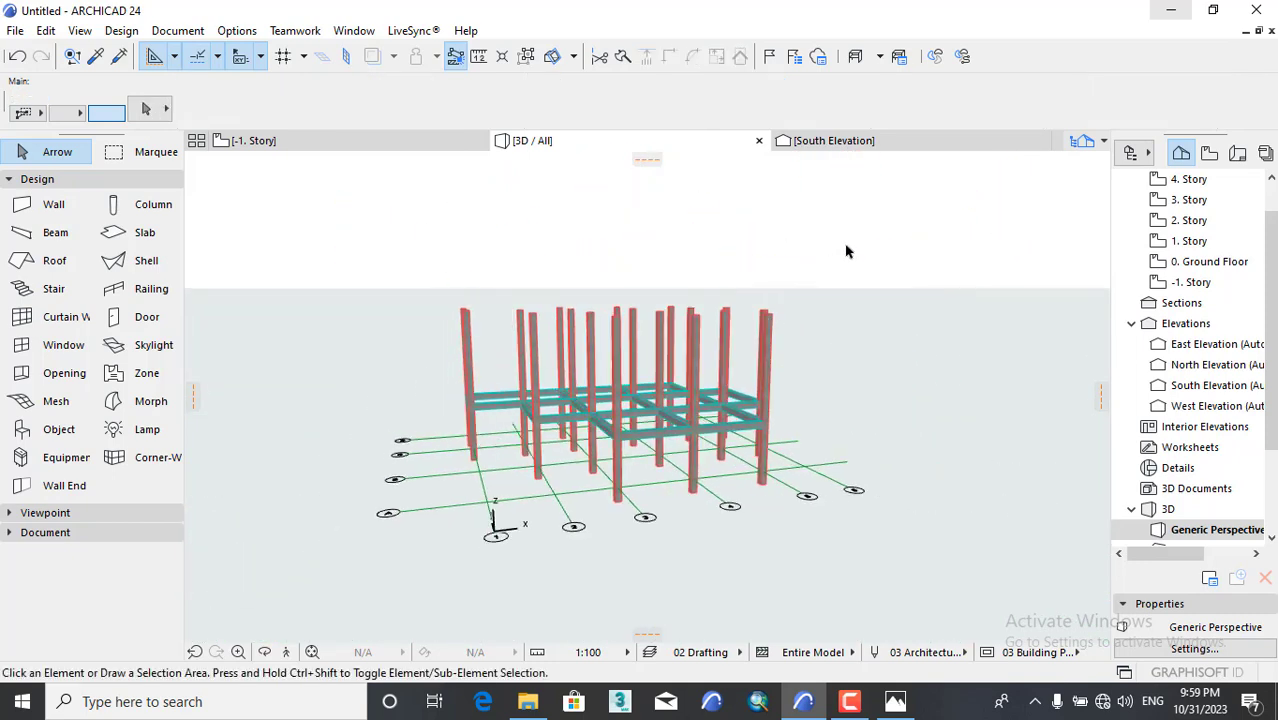
{"action": "left_click_drag", "start_coordinate": [846, 251], "coordinate": [379, 372]}
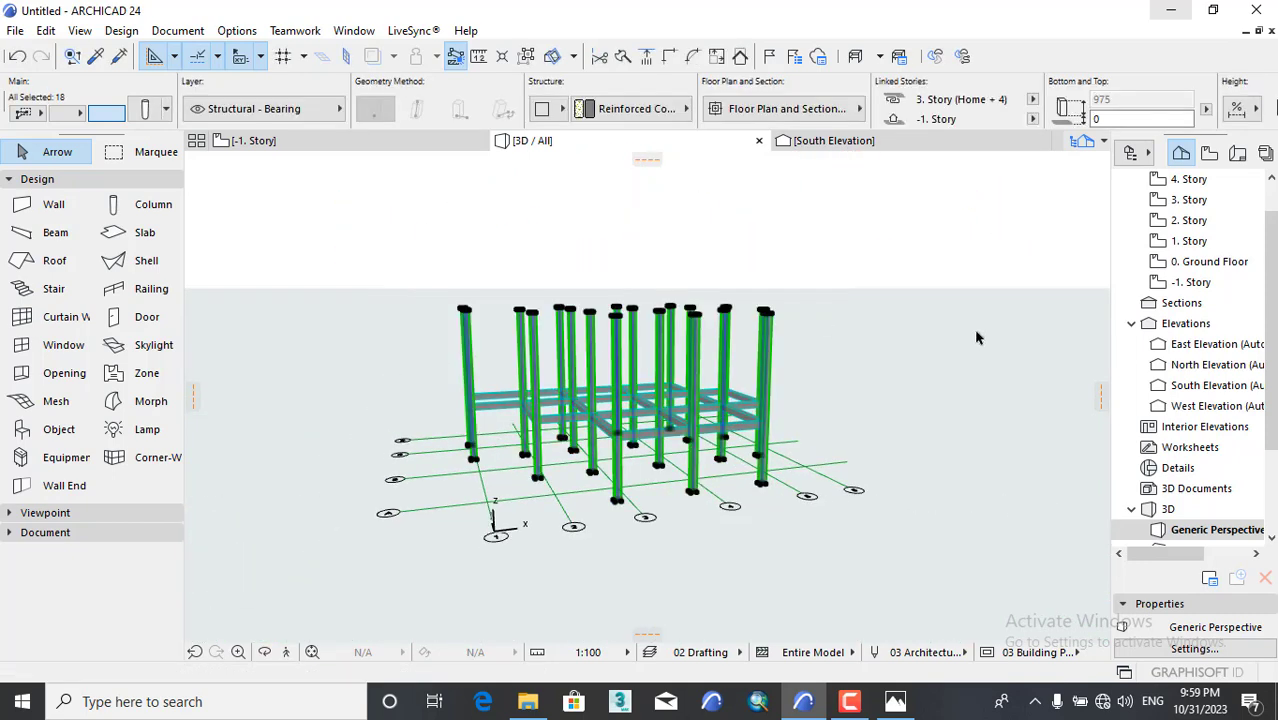
{"action": "key", "text": "ctrl+t"}
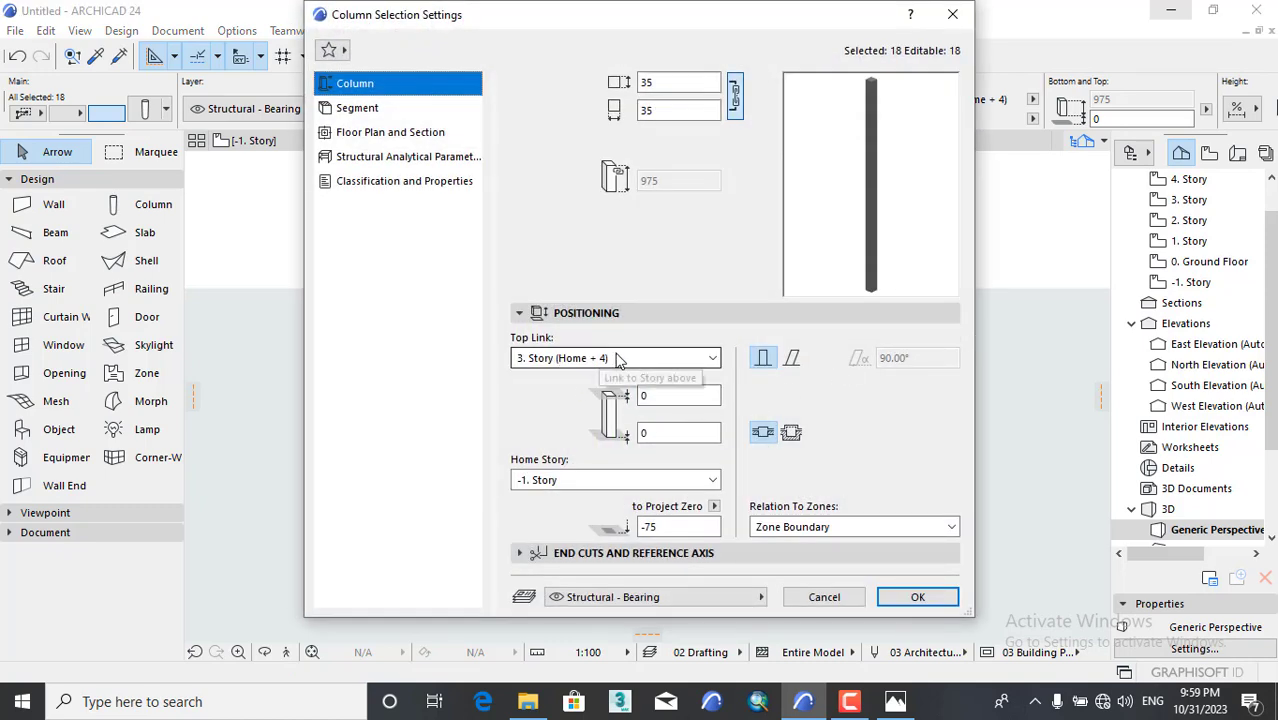
Link the tops of the 18 selected columns to 4. Story (Home + 5) and deselect them.
{"action": "left_click", "coordinate": [577, 360]}
{"action": "left_click", "coordinate": [565, 376]}
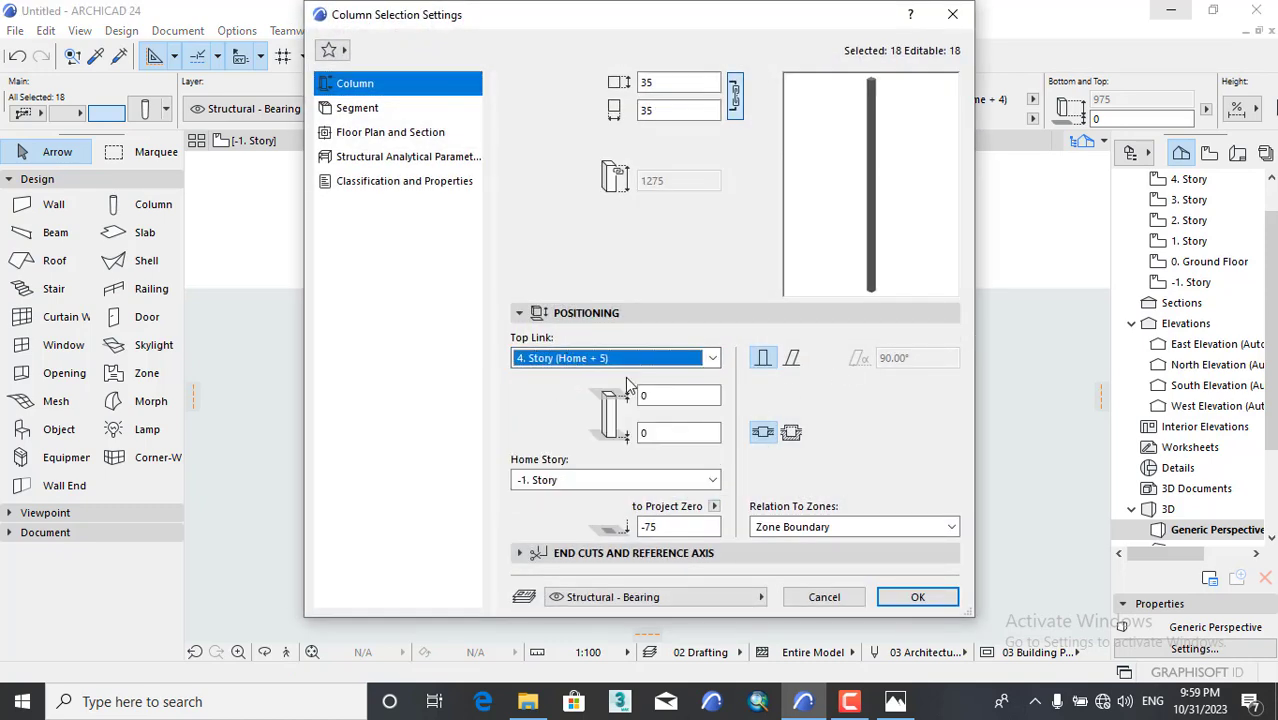
{"action": "left_click", "coordinate": [919, 600]}
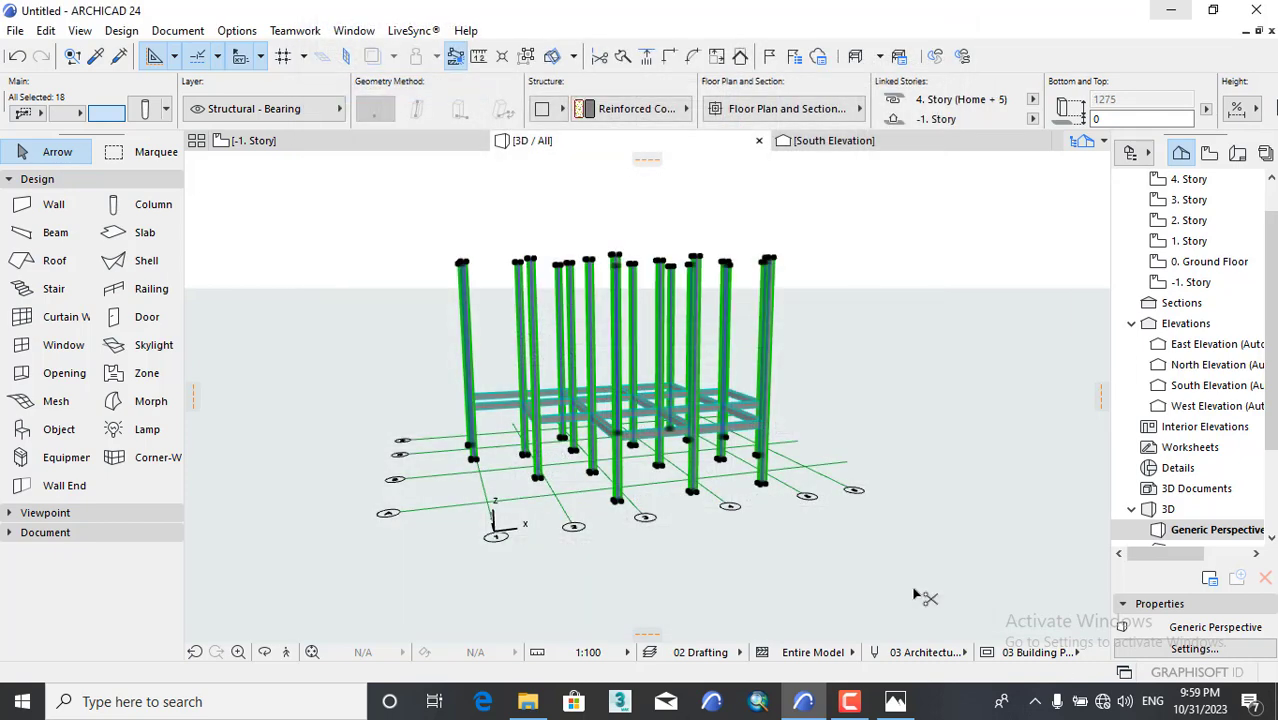
{"action": "left_click", "coordinate": [920, 376]}
Examine the columns and beams from several angles in 3D, and review the column layout on the -1. Story floor plan.
{"action": "middle_click_drag", "start_coordinate": [530, 484], "coordinate": [470, 518], "text": "shift"}
{"action": "scroll", "coordinate": [753, 257], "scroll_direction": "up", "scroll_amount": 4}
{"action": "middle_click_drag", "start_coordinate": [727, 362], "coordinate": [833, 337], "text": "shift"}
{"action": "scroll", "coordinate": [542, 371], "scroll_direction": "down", "scroll_amount": 5}
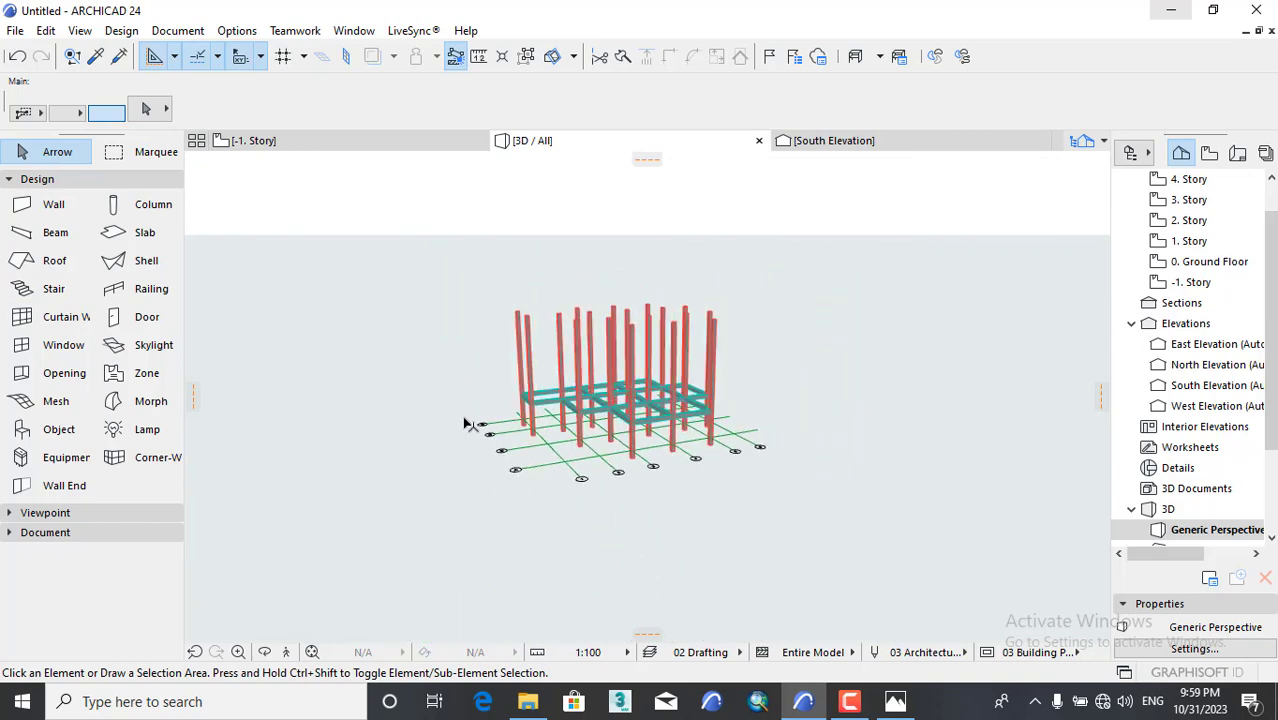
{"action": "scroll", "coordinate": [665, 432], "scroll_direction": "up", "scroll_amount": 3}
{"action": "left_click", "coordinate": [240, 141]}
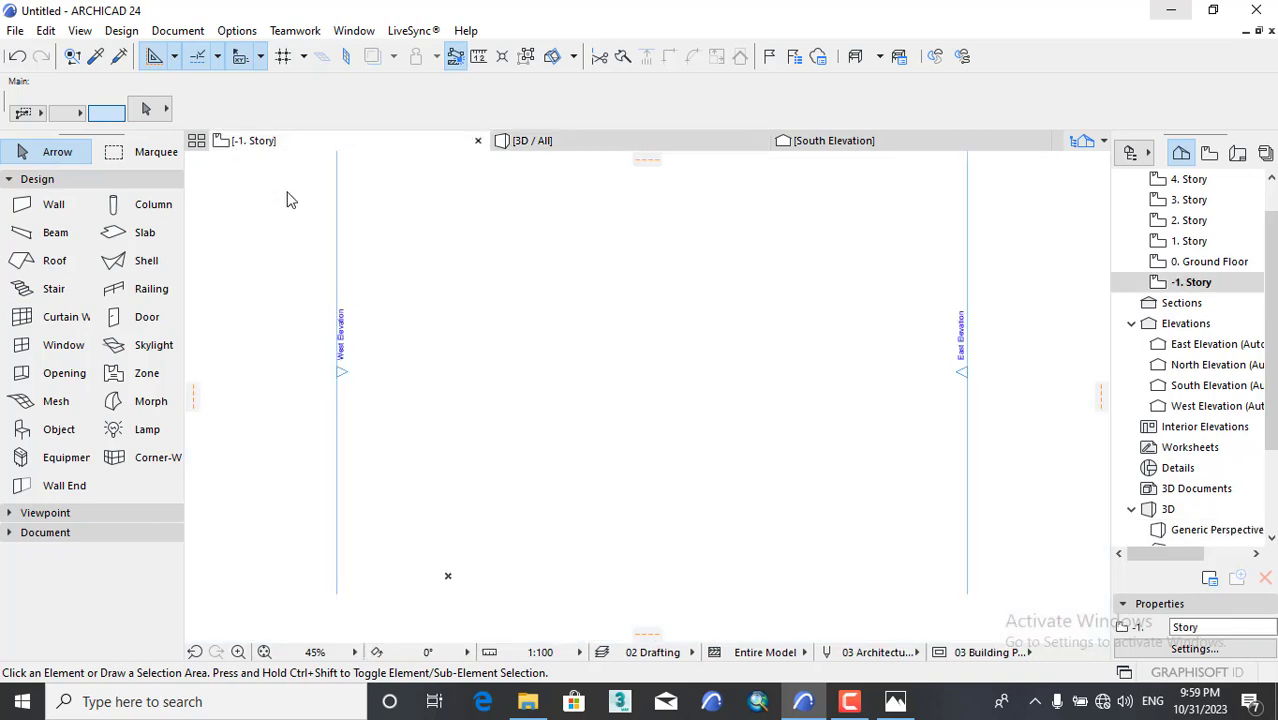
{"action": "scroll", "coordinate": [733, 265], "scroll_direction": "up", "scroll_amount": 4}
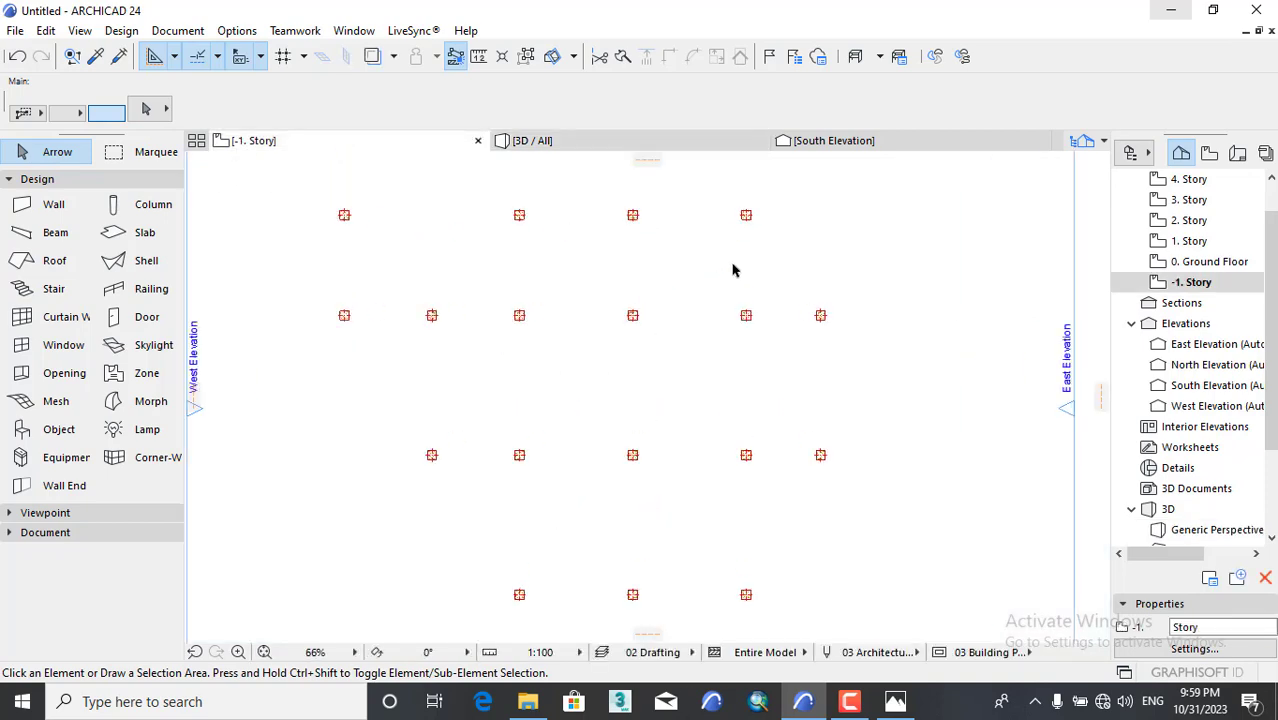
{"action": "scroll", "coordinate": [687, 296], "scroll_direction": "down", "scroll_amount": 5}
{"action": "scroll", "coordinate": [665, 375], "scroll_direction": "up", "scroll_amount": 3}
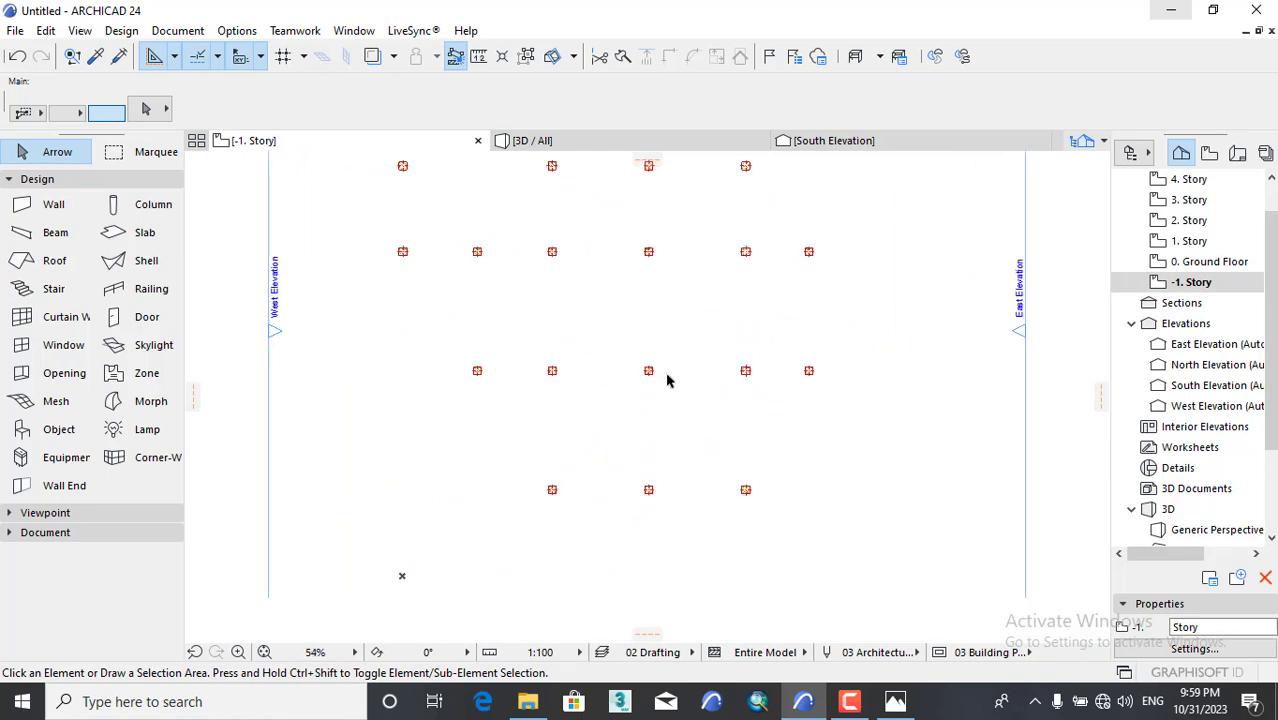
{"action": "scroll", "coordinate": [667, 380], "scroll_direction": "down", "scroll_amount": 2}
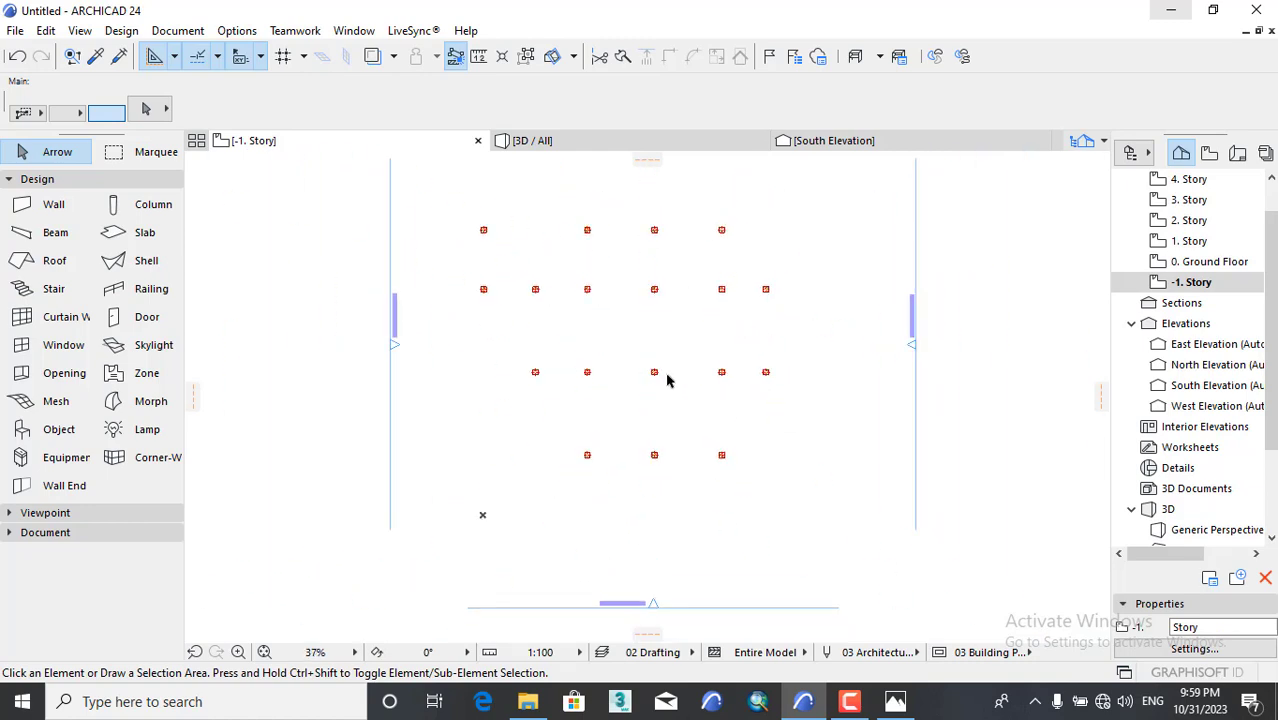
Create a new custom complex profile named "\foundation" in the Profile Manager.
{"action": "left_click", "coordinate": [236, 31]}
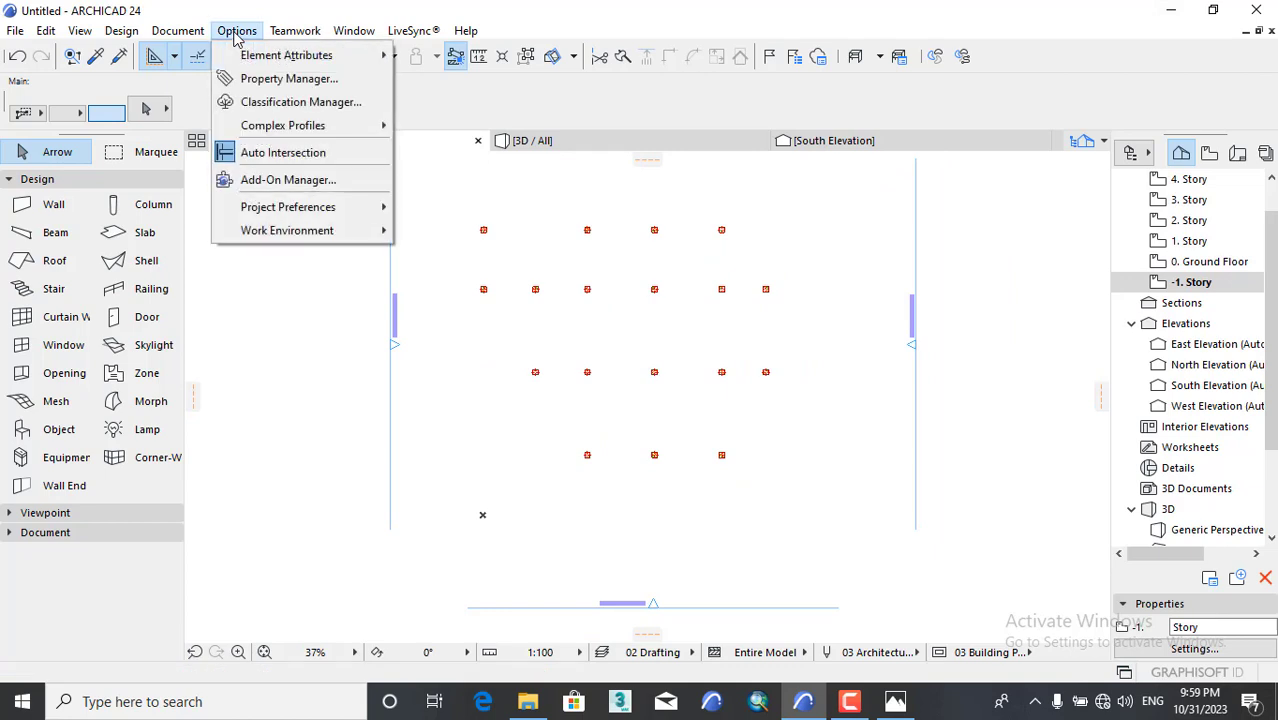
{"action": "mouse_move", "coordinate": [266, 128]}
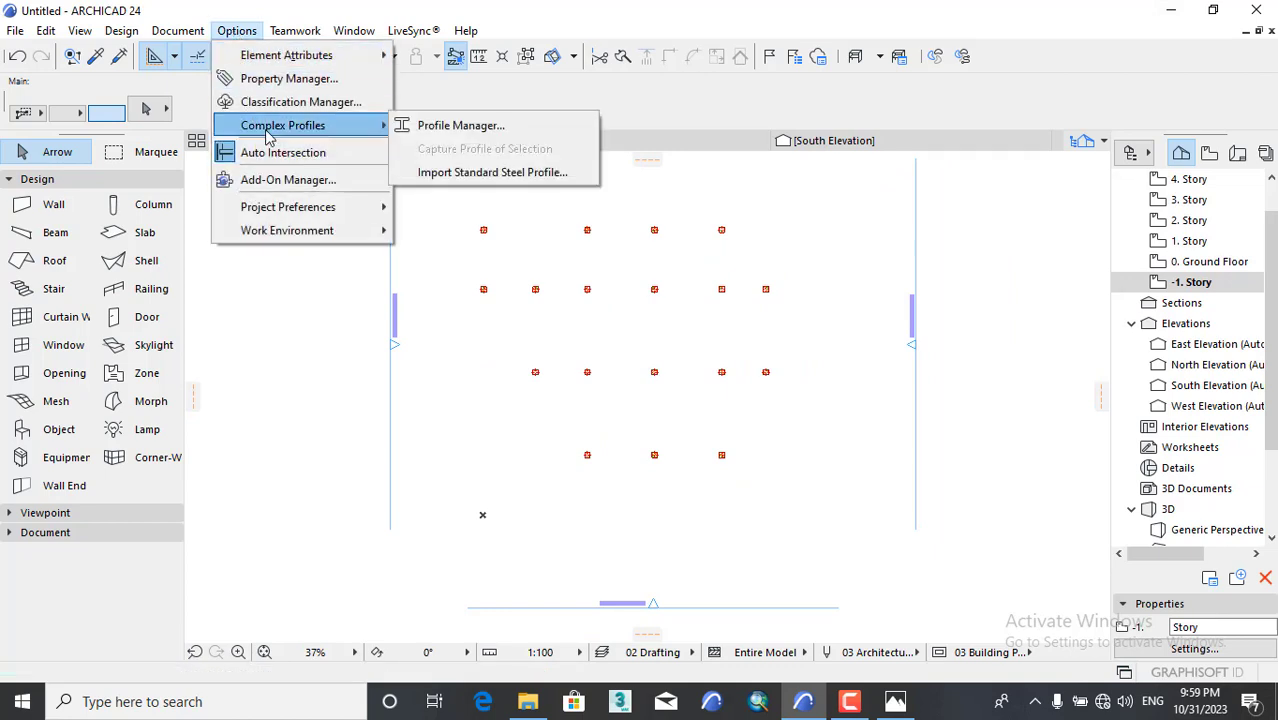
{"action": "left_click", "coordinate": [463, 126]}
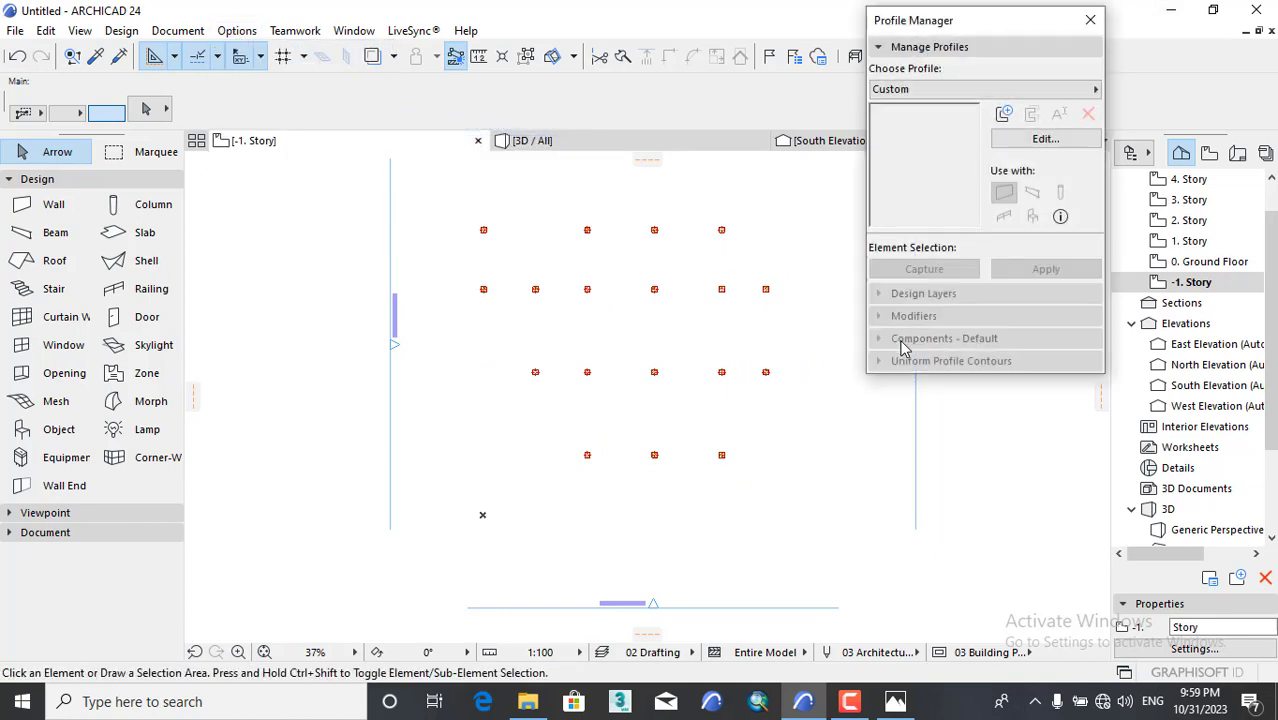
{"action": "left_click", "coordinate": [1003, 113]}
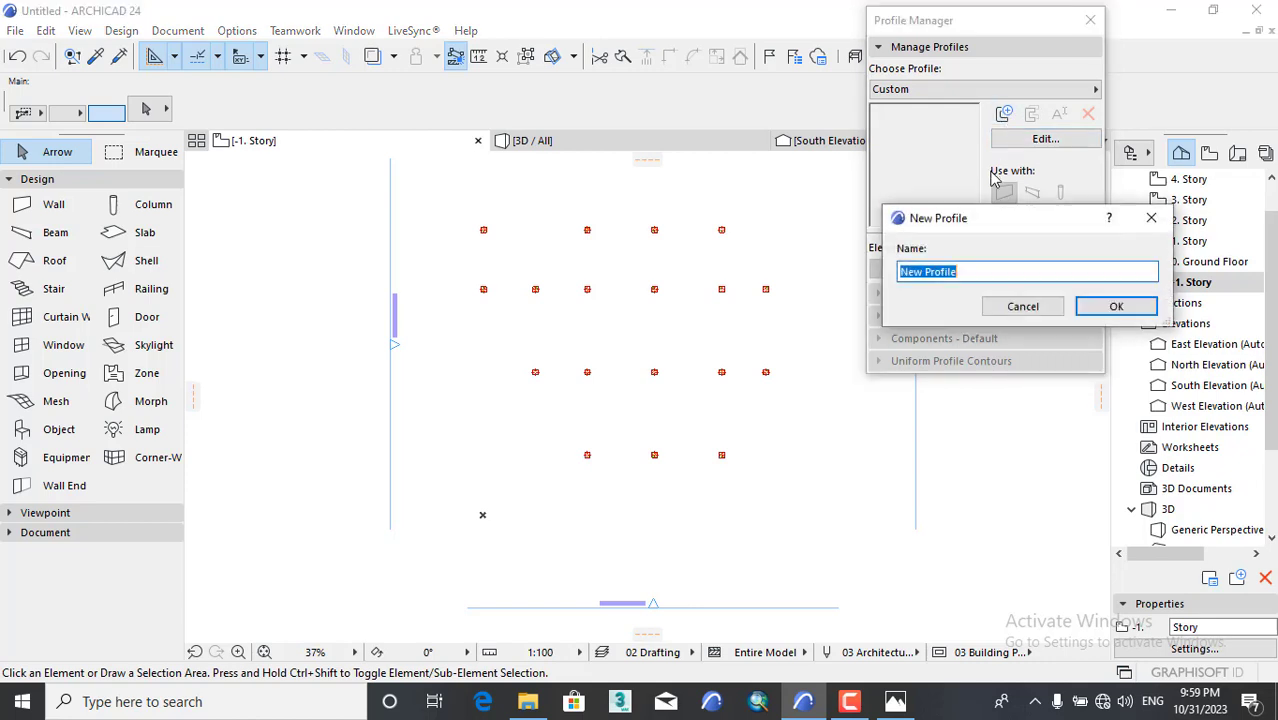
{"action": "type", "text": "V"}
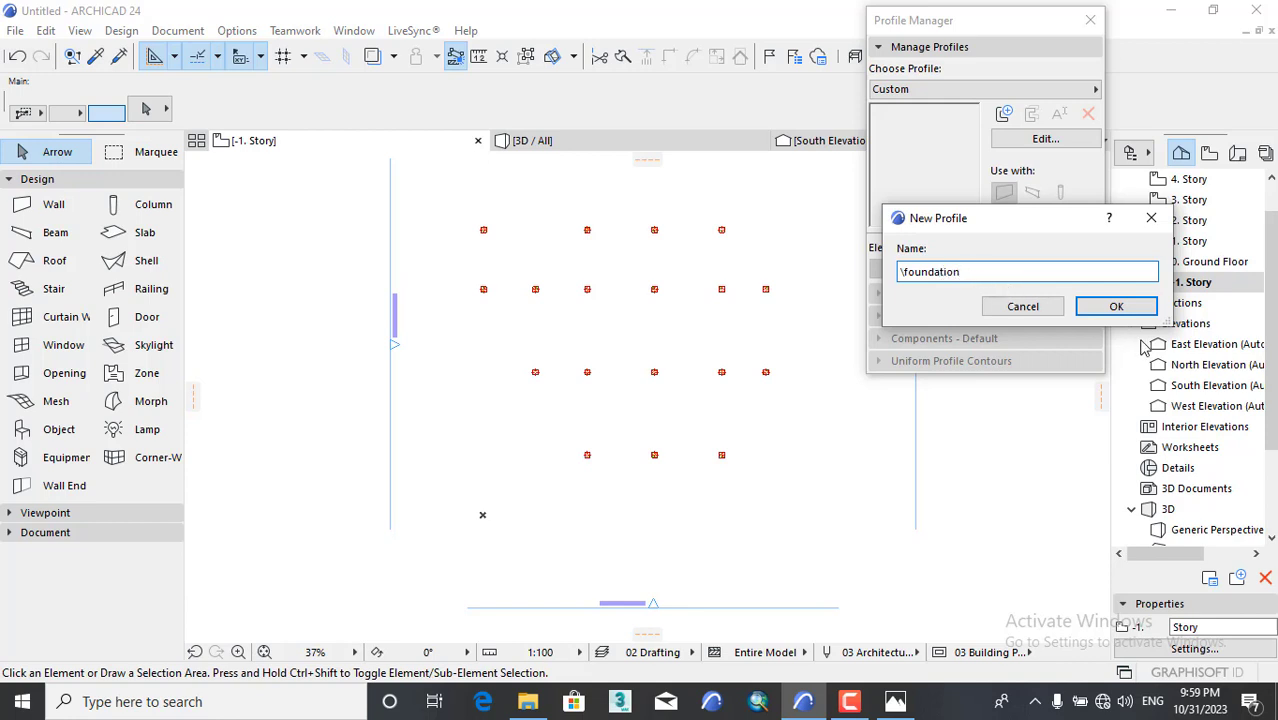
{"action": "type", "text": "foundation"}
{"action": "left_click", "coordinate": [1116, 306]}
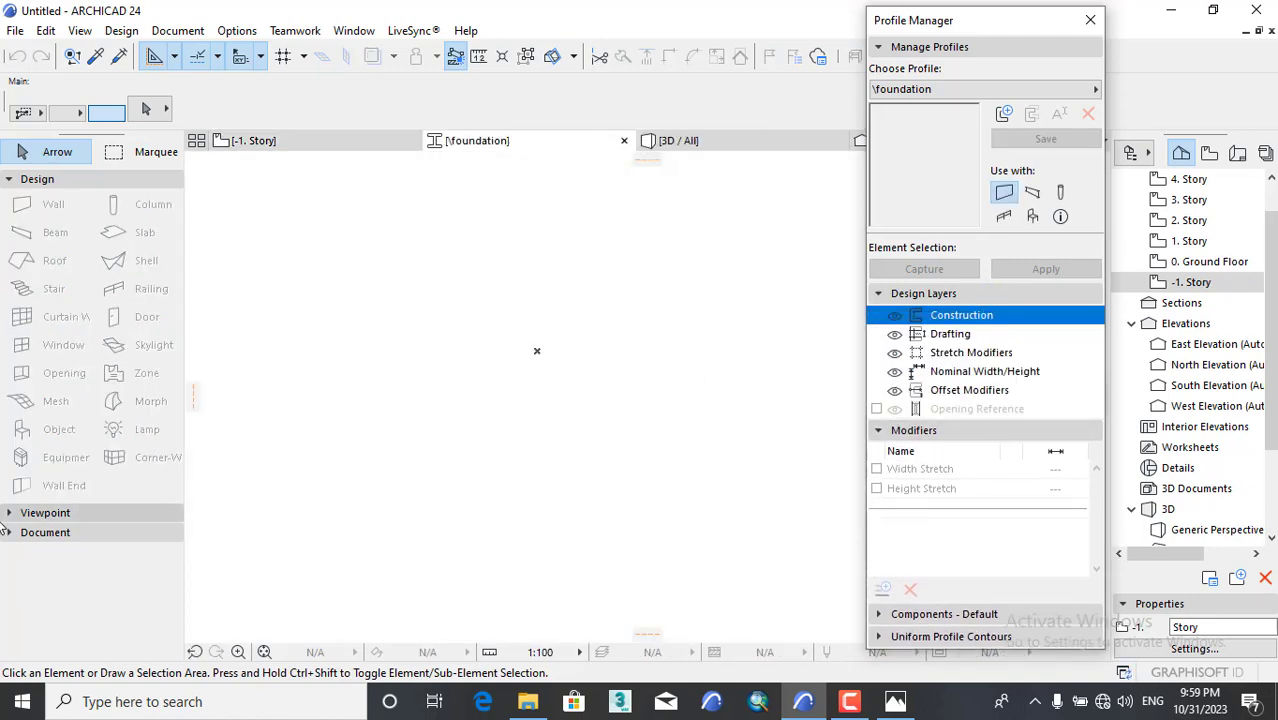
Activate the Fill tool for drawing the foundation profile's cross-section.
{"action": "left_click", "coordinate": [45, 532]}
{"action": "scroll", "coordinate": [52, 618], "scroll_direction": "down", "scroll_amount": 3}
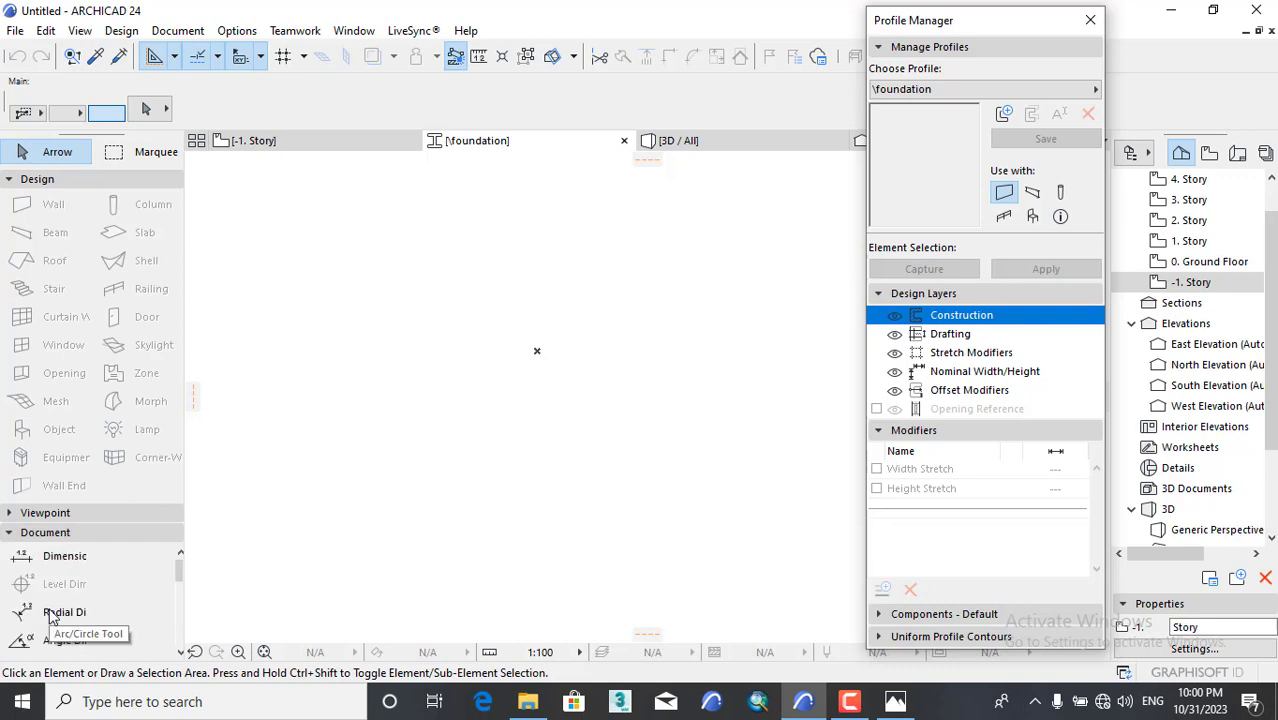
{"action": "left_click", "coordinate": [40, 556]}
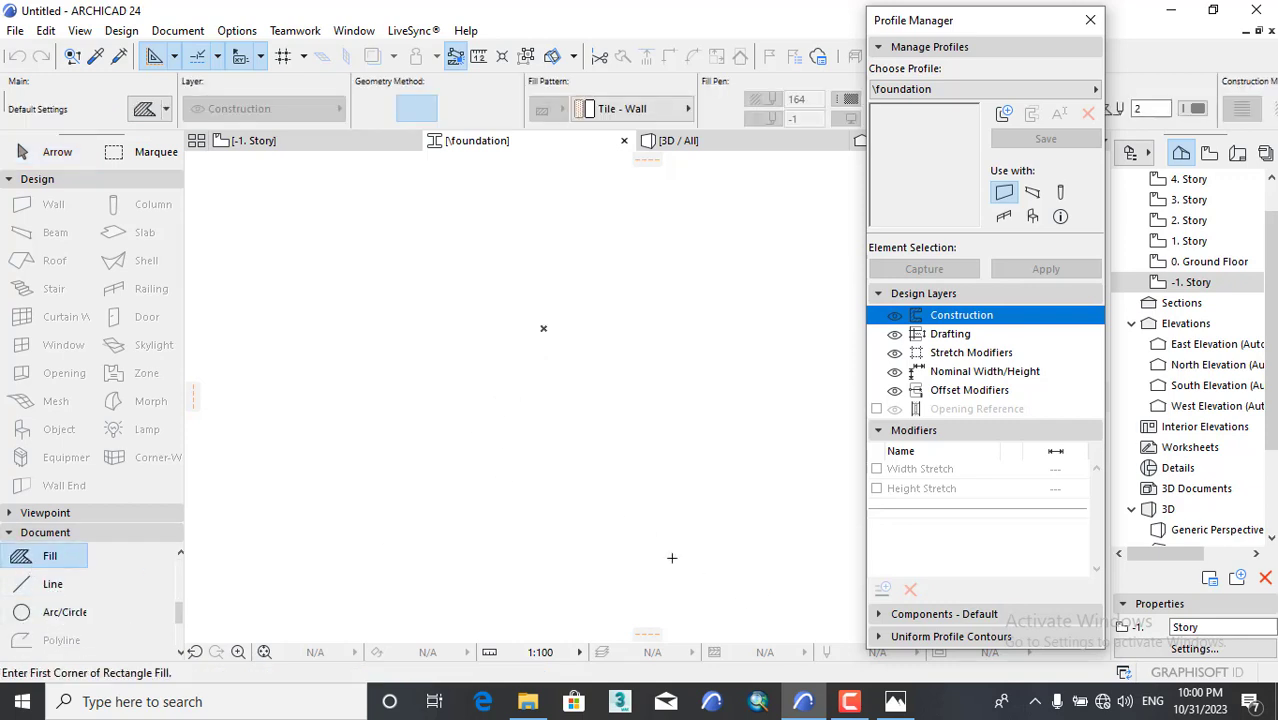
{"action": "left_click", "coordinate": [849, 701]}
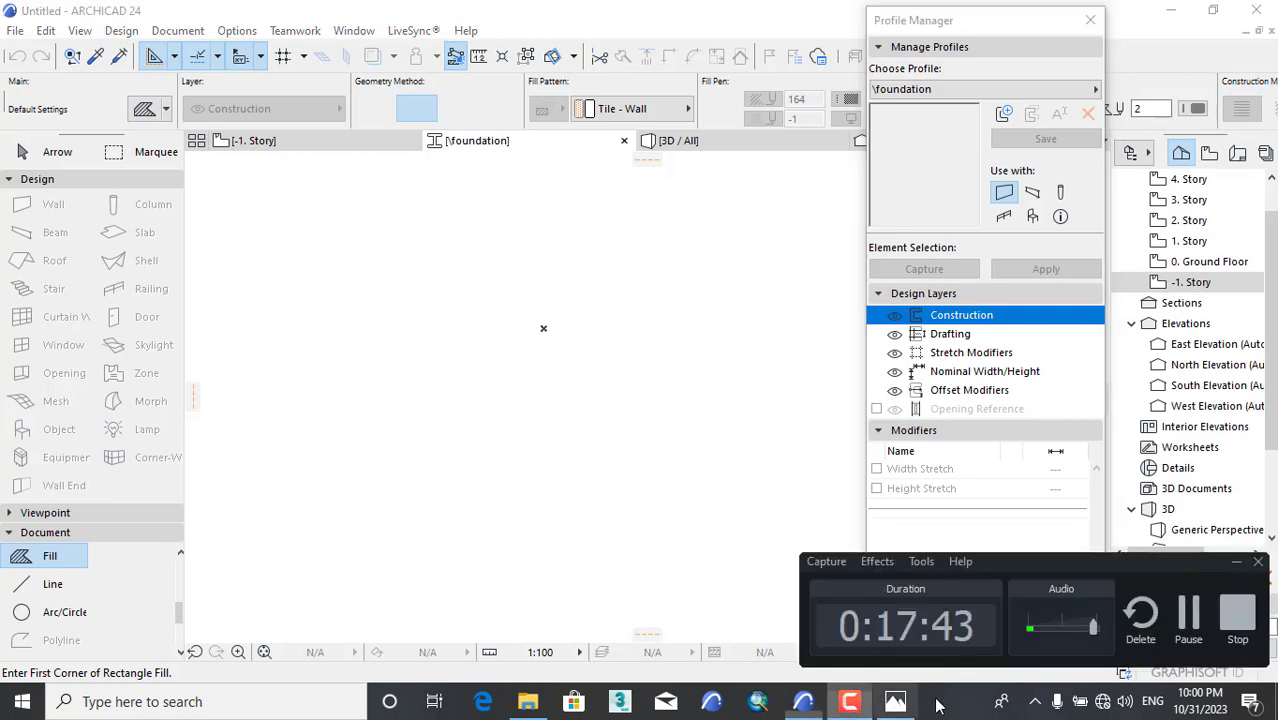
{"action": "left_click", "coordinate": [1188, 617]}
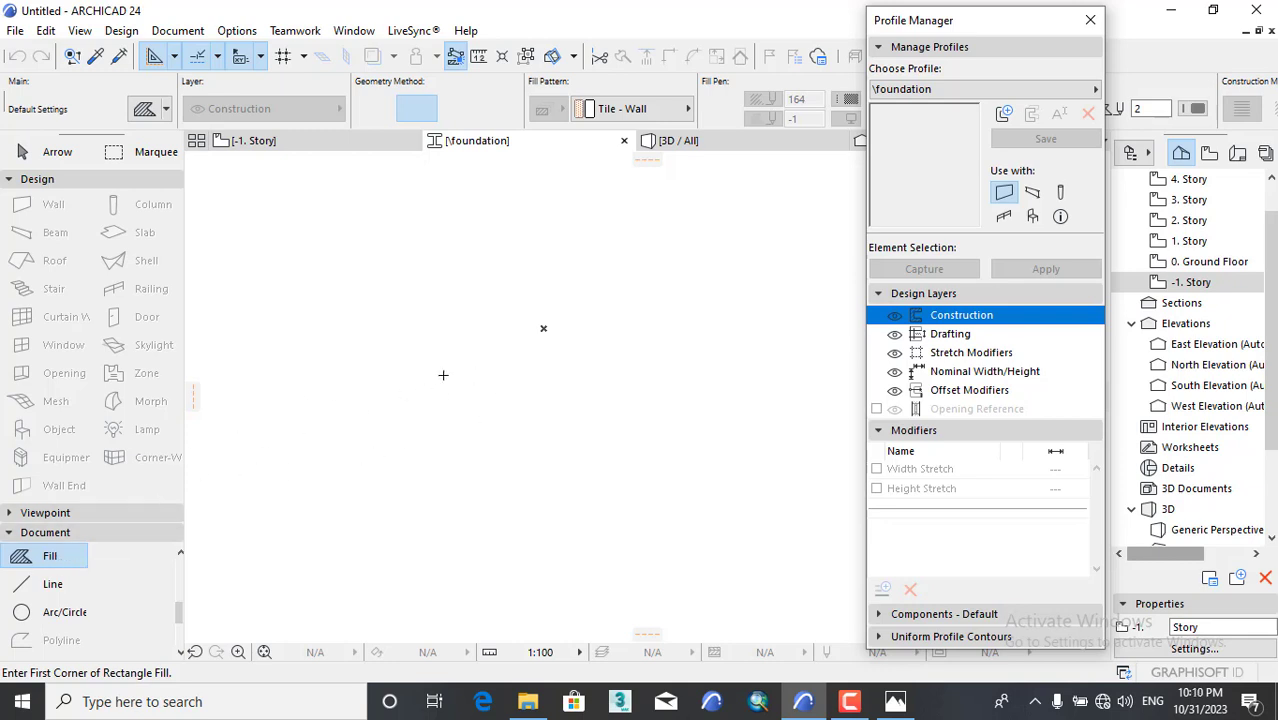
Start a polygonal fill near the profile origin with a vertical edge 50 upward and a horizontal ledge 35 to the right.
{"action": "left_click", "coordinate": [497, 478]}
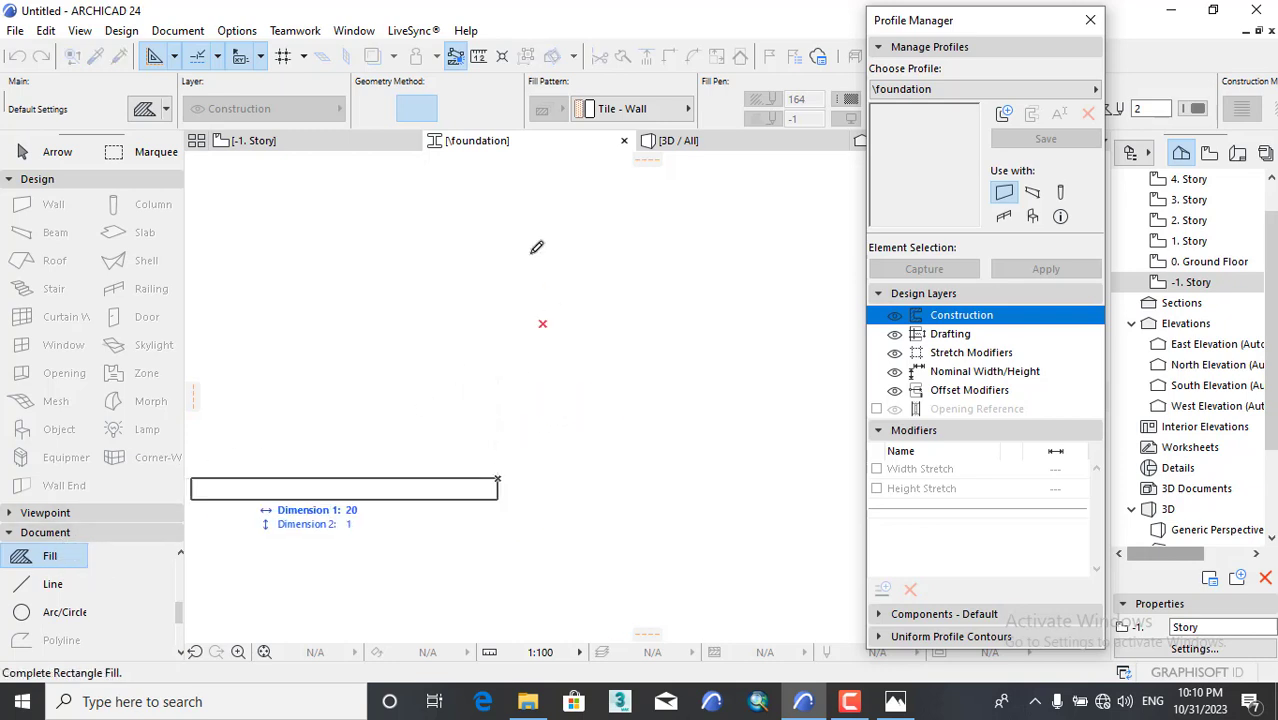
{"action": "left_click", "coordinate": [390, 110]}
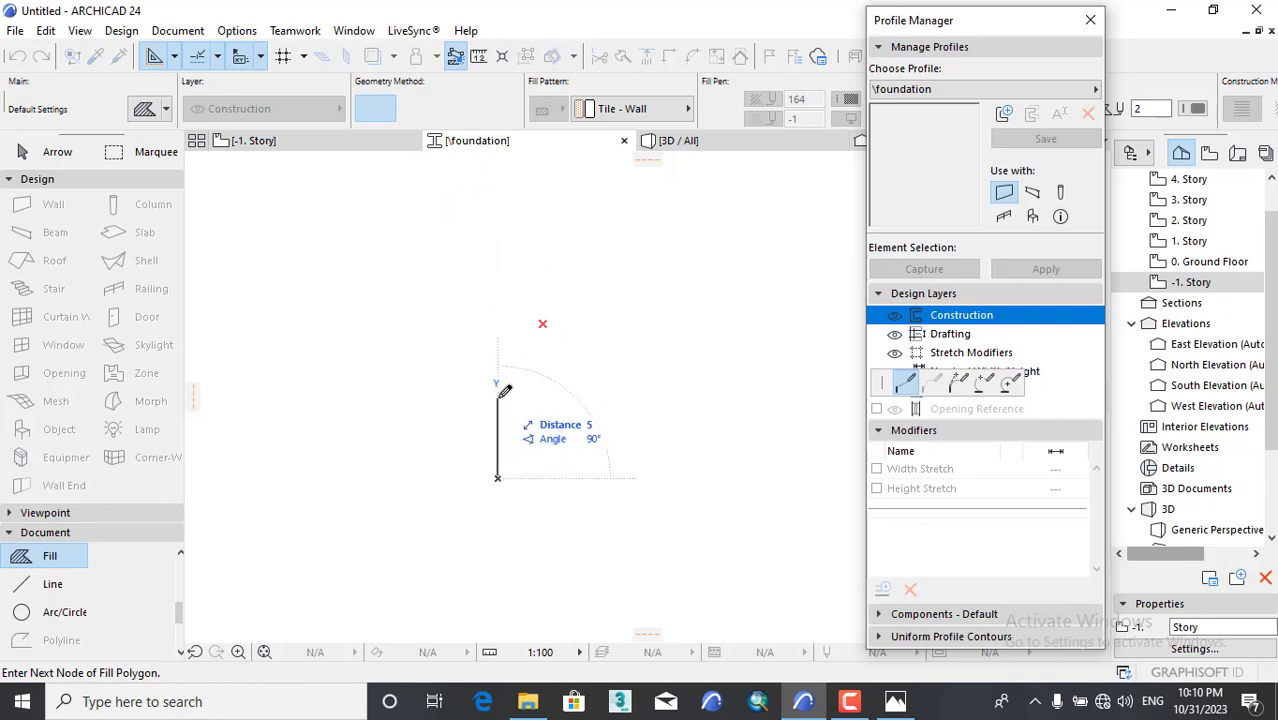
{"action": "type", "text": "5"}
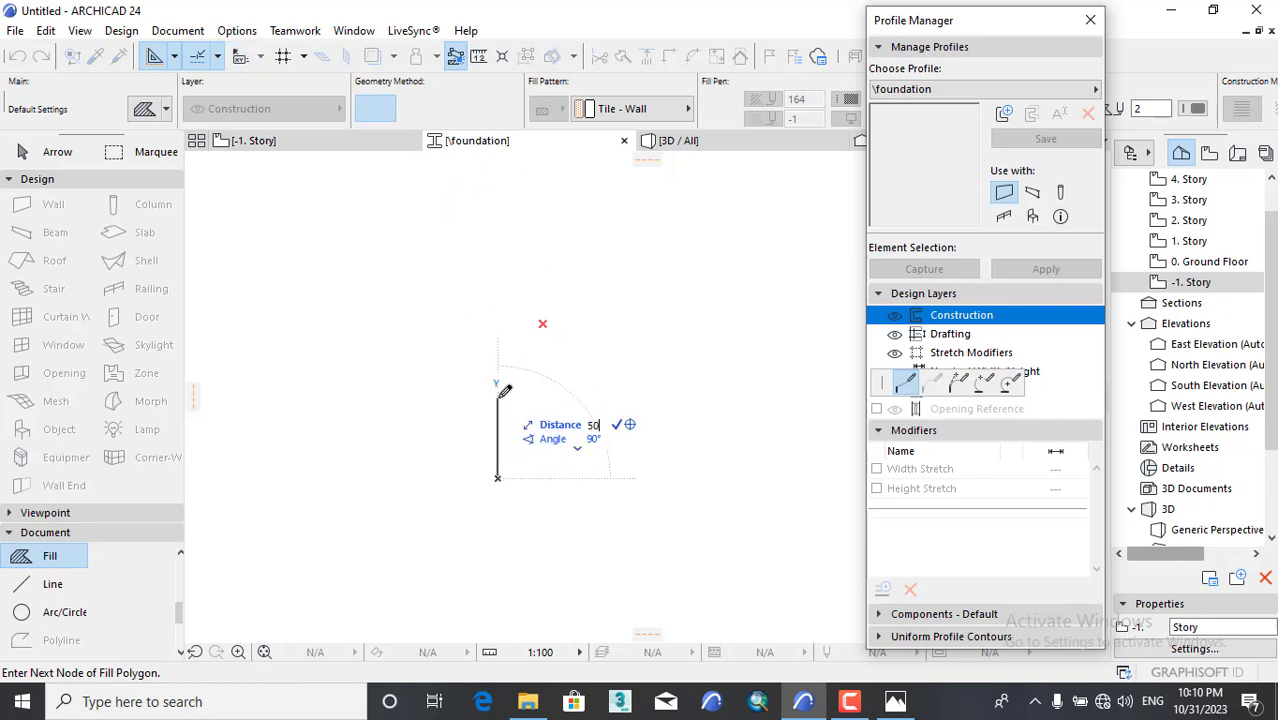
{"action": "key", "text": "Return"}
{"action": "scroll", "coordinate": [507, 286], "scroll_direction": "down", "scroll_amount": 3}
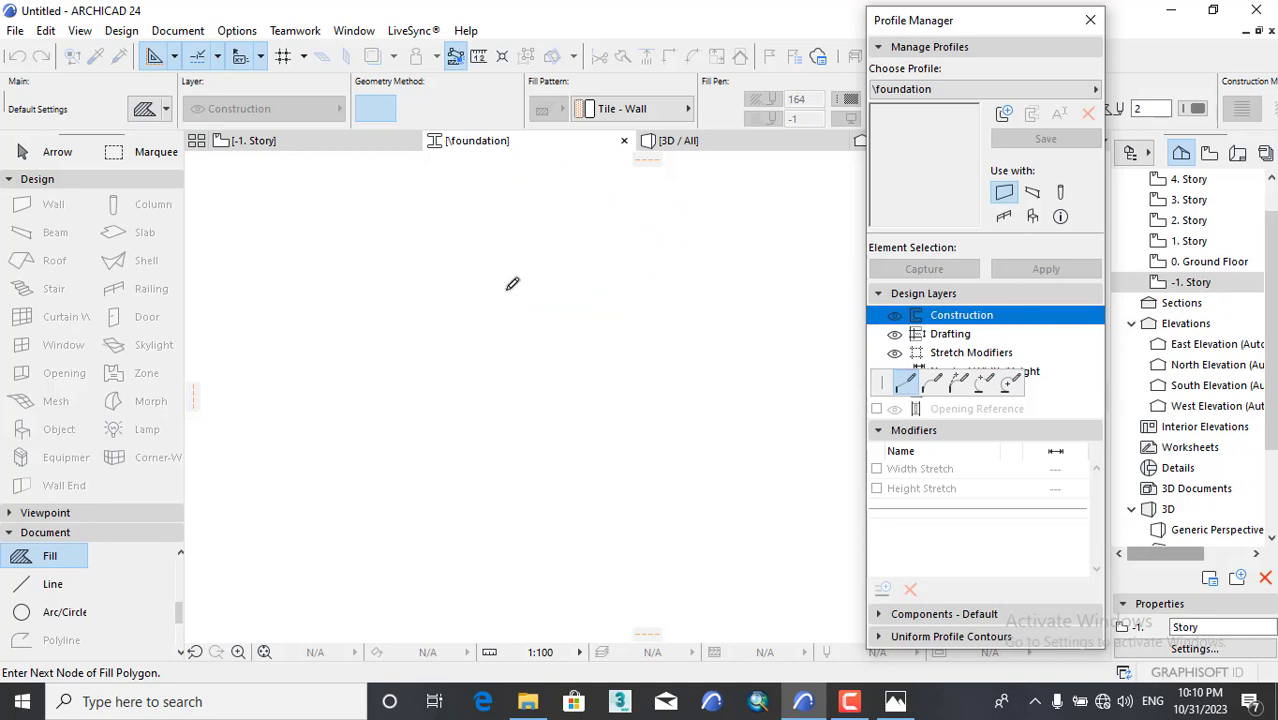
{"action": "scroll", "coordinate": [598, 245], "scroll_direction": "down", "scroll_amount": 3}
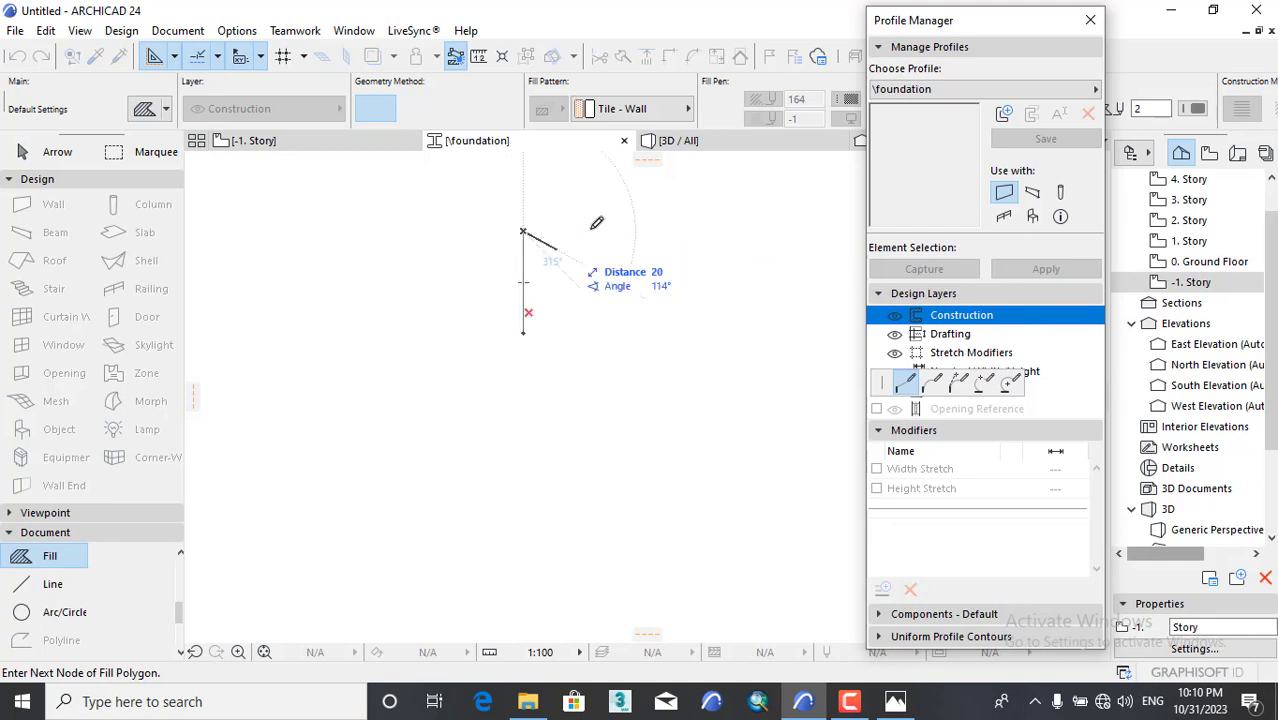
{"action": "type", "text": "35"}
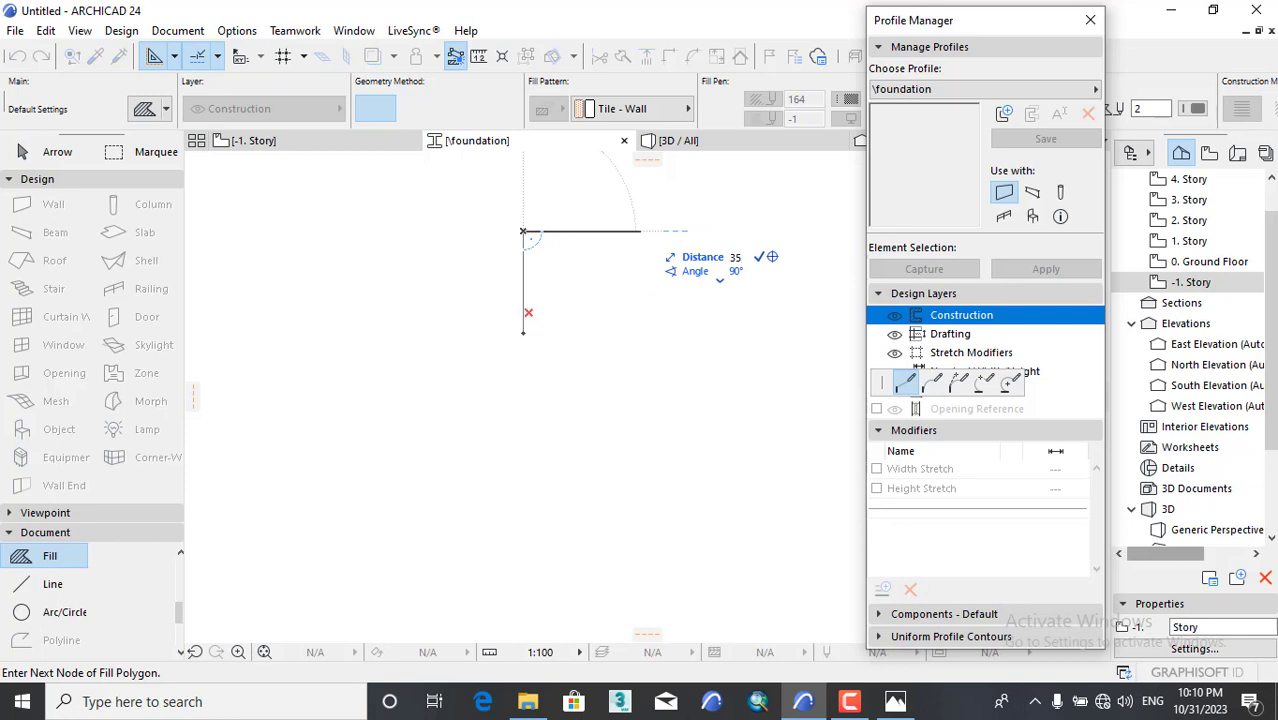
{"action": "key", "text": "Return"}
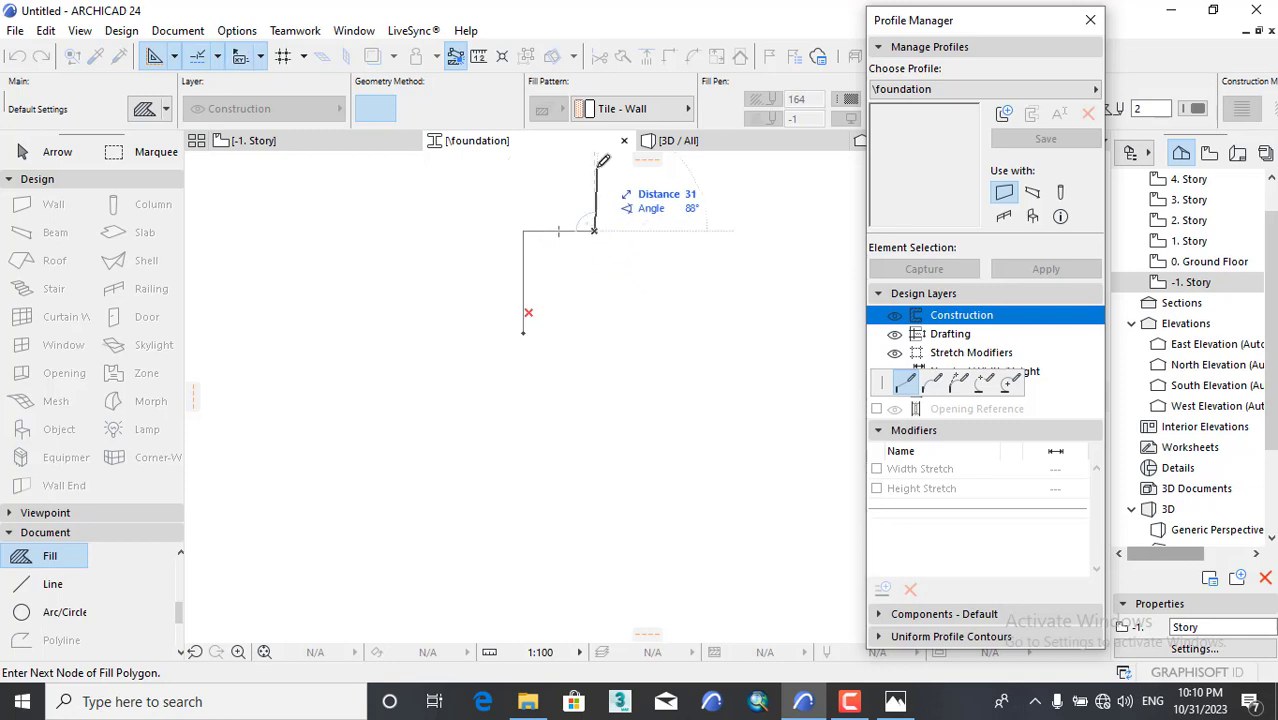
Continue the fill outline 35 upward and 35 to the right to form the side and top of the stem.
{"action": "type", "text": "3"}
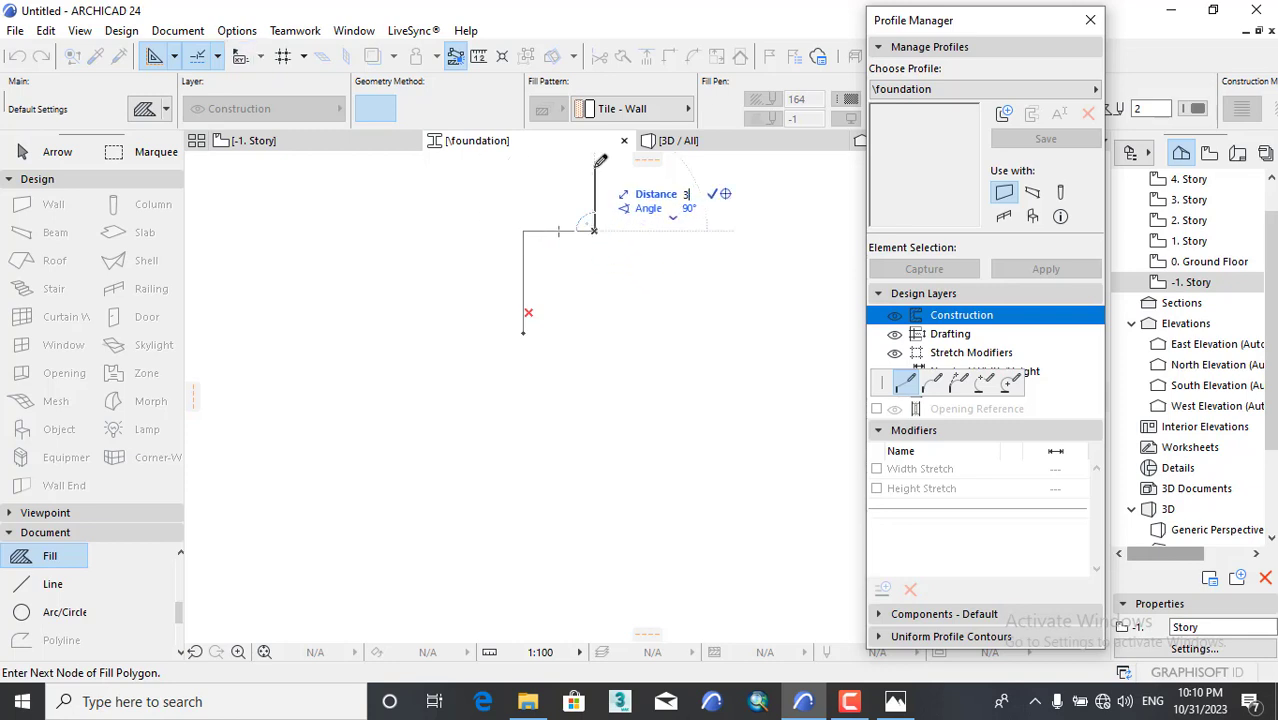
{"action": "key", "text": "Return"}
{"action": "scroll", "coordinate": [605, 240], "scroll_direction": "down", "scroll_amount": 3}
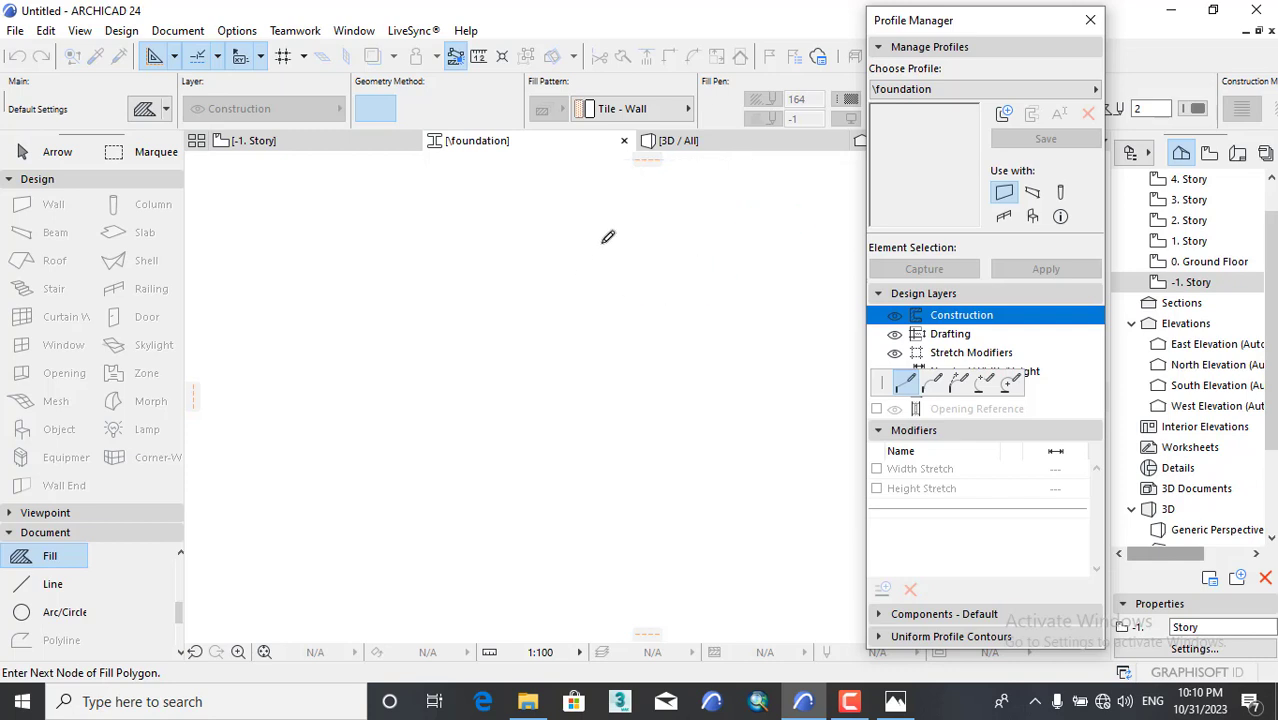
{"action": "scroll", "coordinate": [612, 228], "scroll_direction": "up", "scroll_amount": 3}
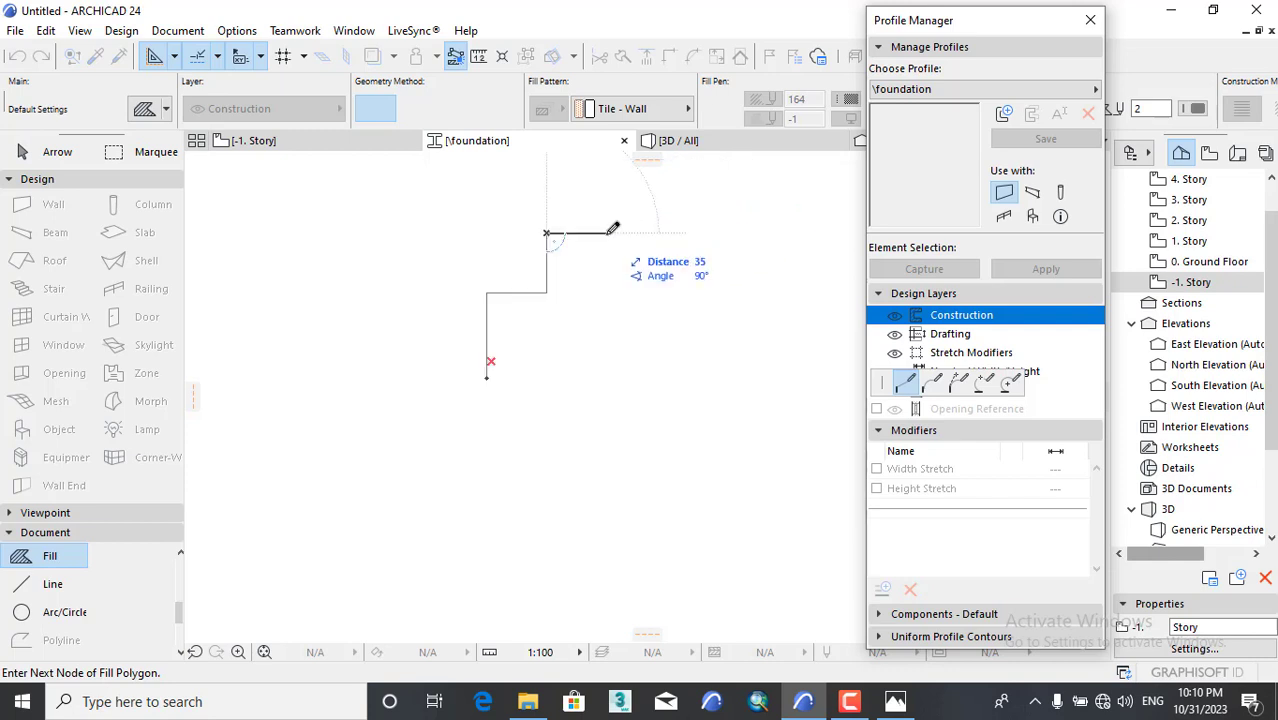
{"action": "type", "text": "3"}
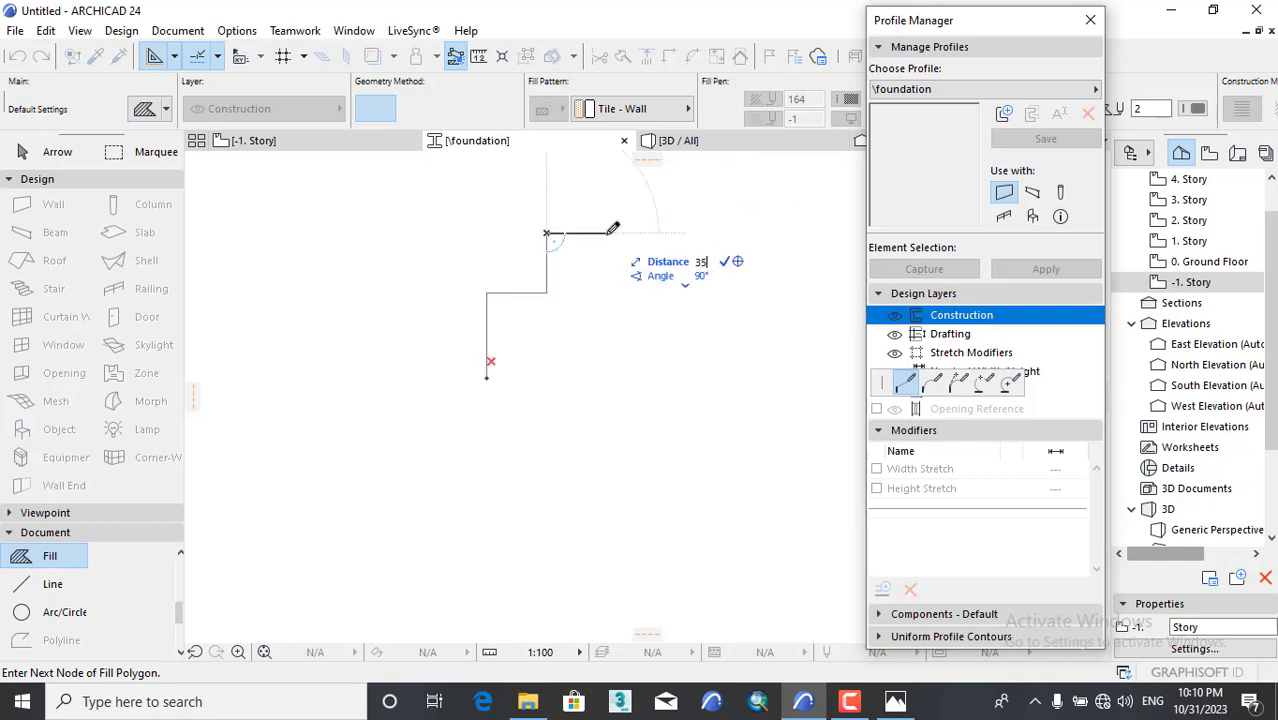
{"action": "type", "text": "5"}
{"action": "key", "text": "Return"}
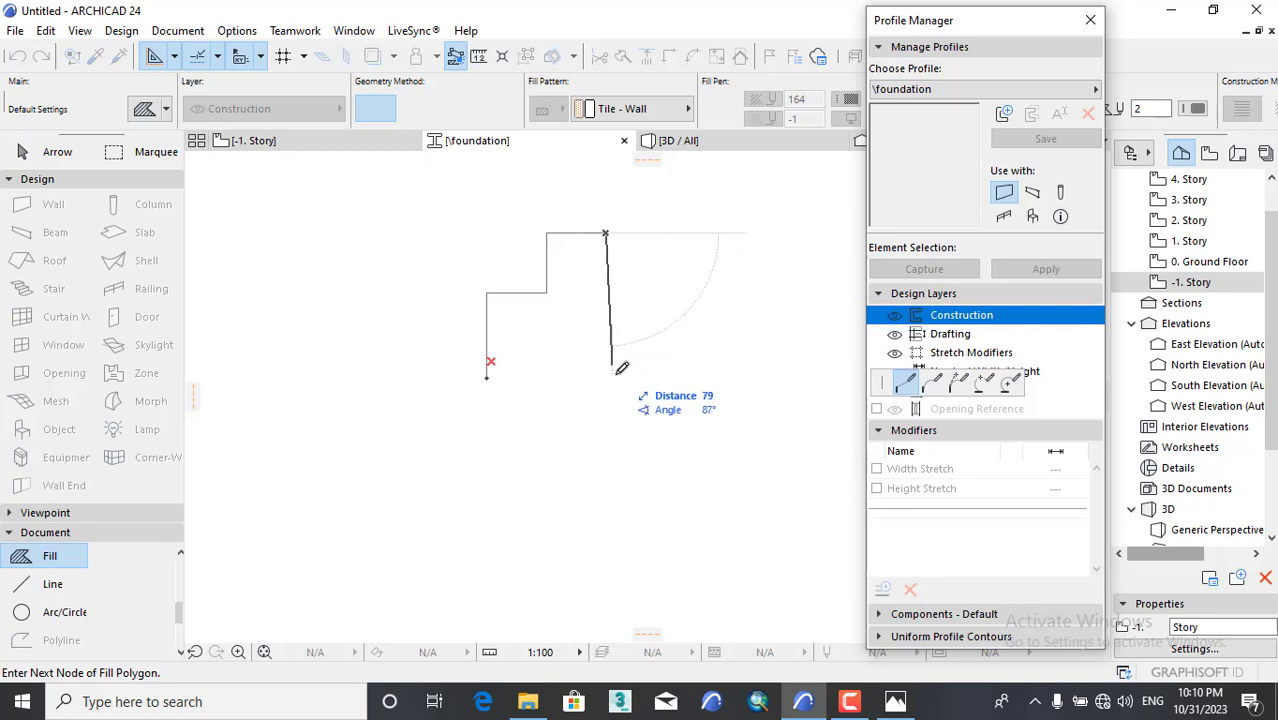
Bring the outline down to ledge level, add a 35 ledge to the right, drop to the base level and close the fill at its start.
{"action": "left_click", "coordinate": [607, 291]}
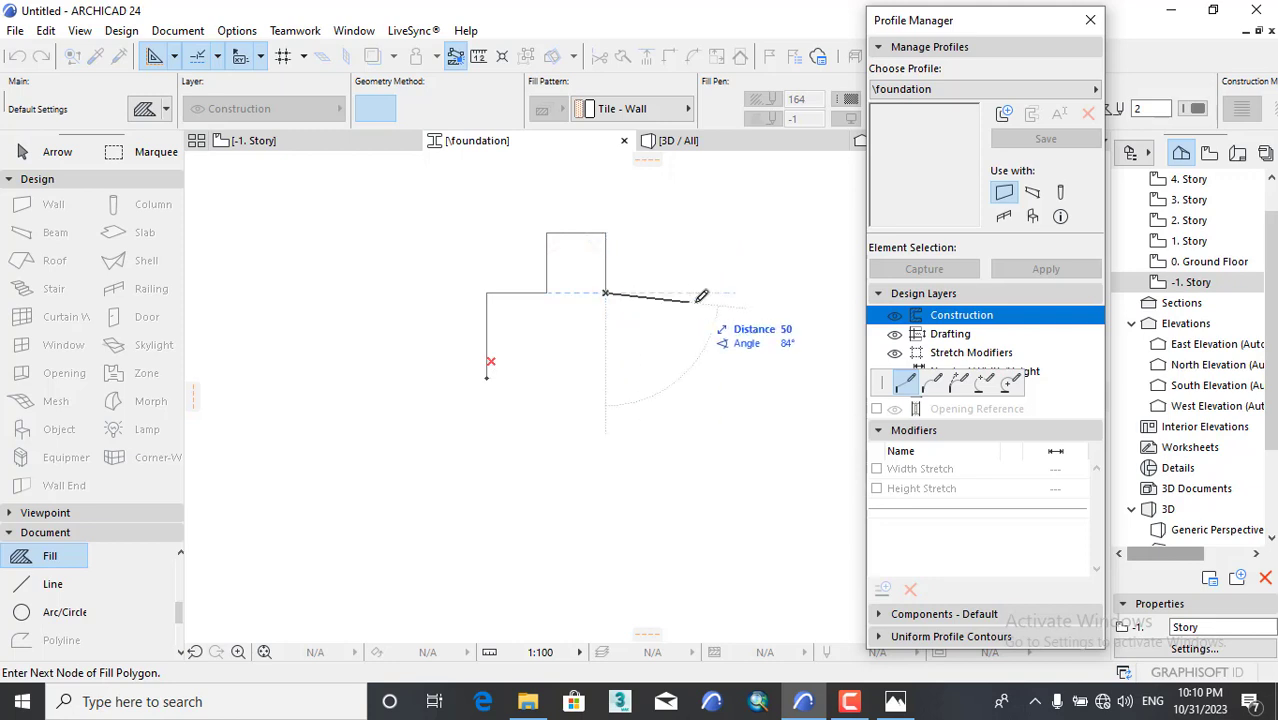
{"action": "type", "text": "3"}
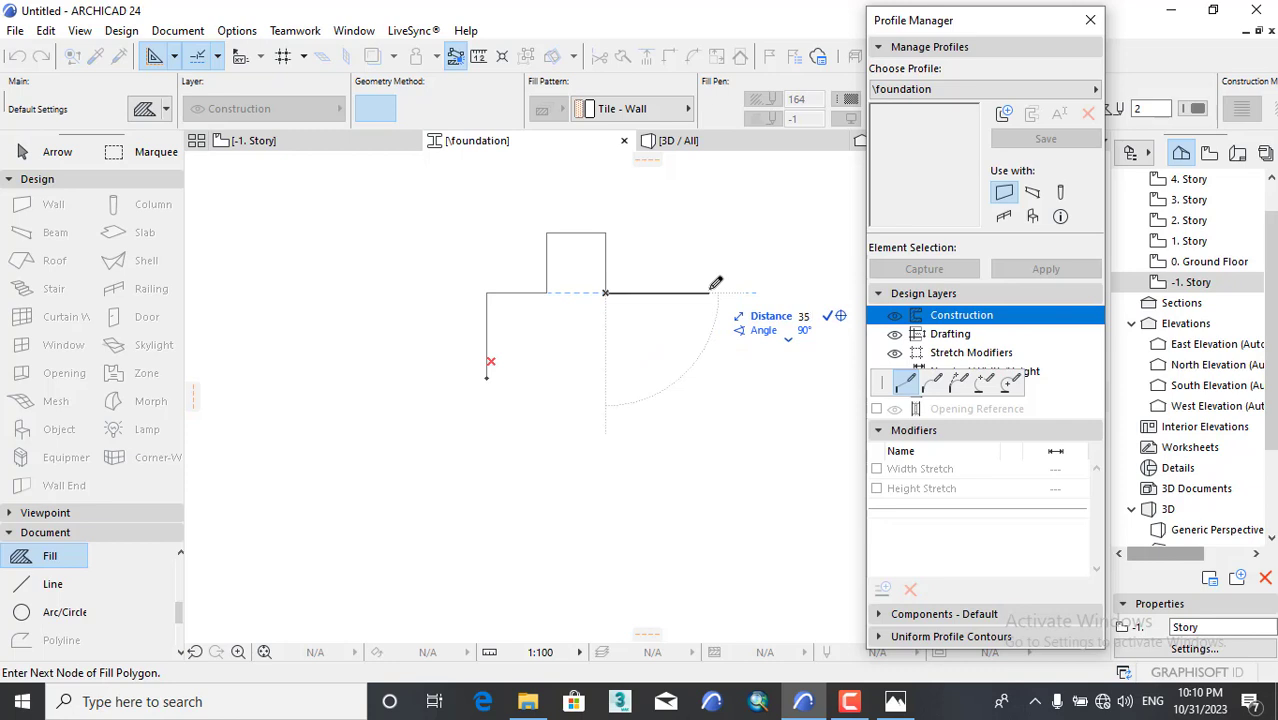
{"action": "type", "text": "5"}
{"action": "key", "text": "Return"}
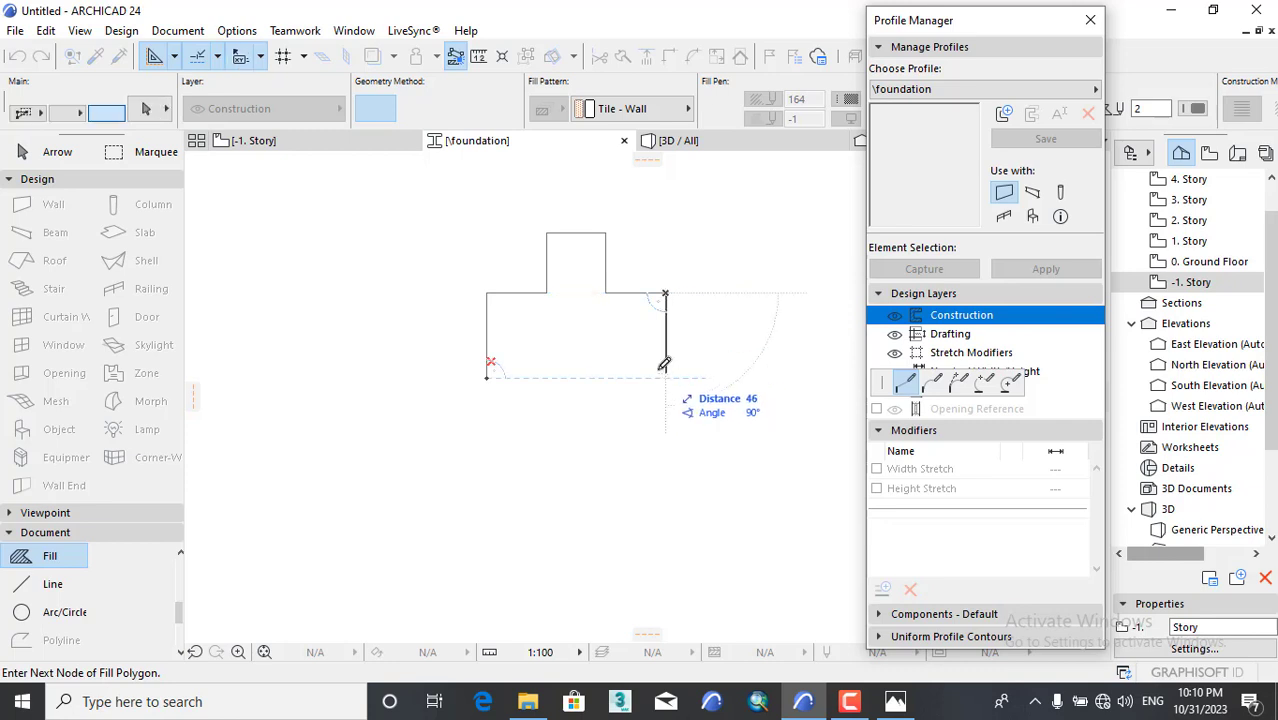
{"action": "left_click", "coordinate": [665, 377]}
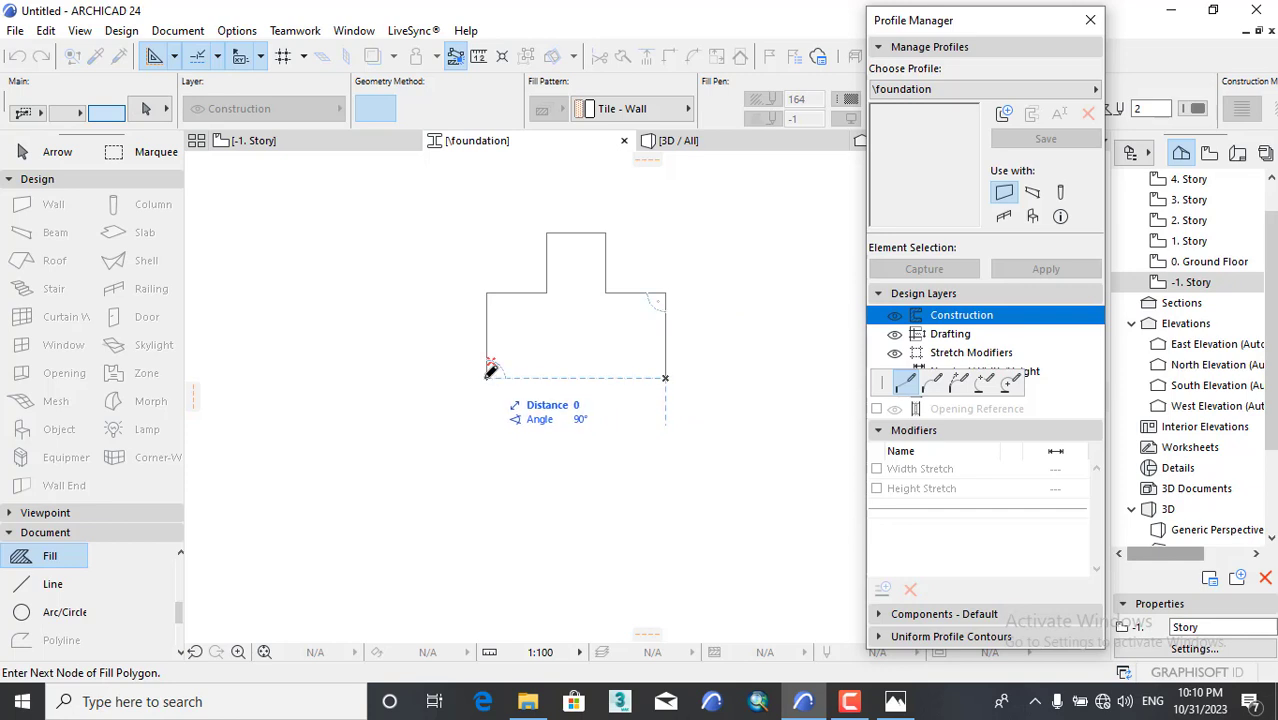
{"action": "left_click", "coordinate": [488, 377]}
{"action": "scroll", "coordinate": [585, 250], "scroll_direction": "up", "scroll_amount": 4}
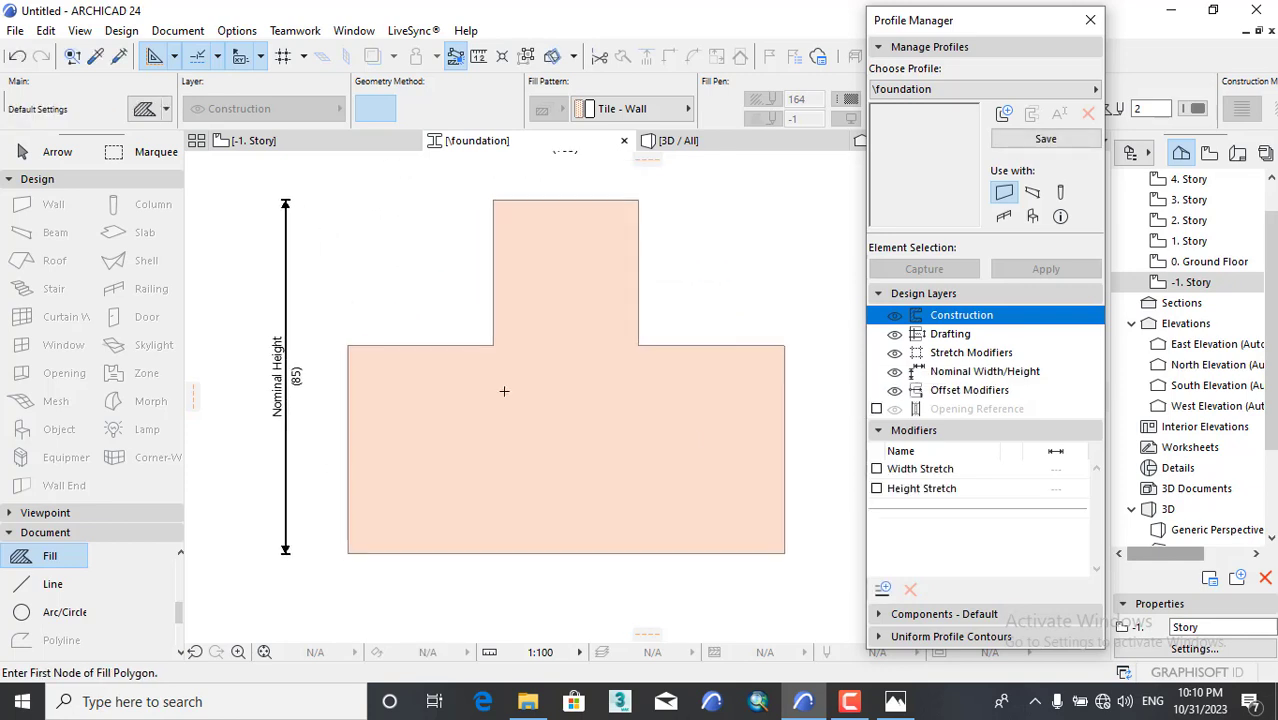
{"action": "scroll", "coordinate": [504, 390], "scroll_direction": "up", "scroll_amount": 1}
{"action": "scroll", "coordinate": [505, 385], "scroll_direction": "down", "scroll_amount": 2}
{"action": "scroll", "coordinate": [417, 455], "scroll_direction": "up", "scroll_amount": 3}
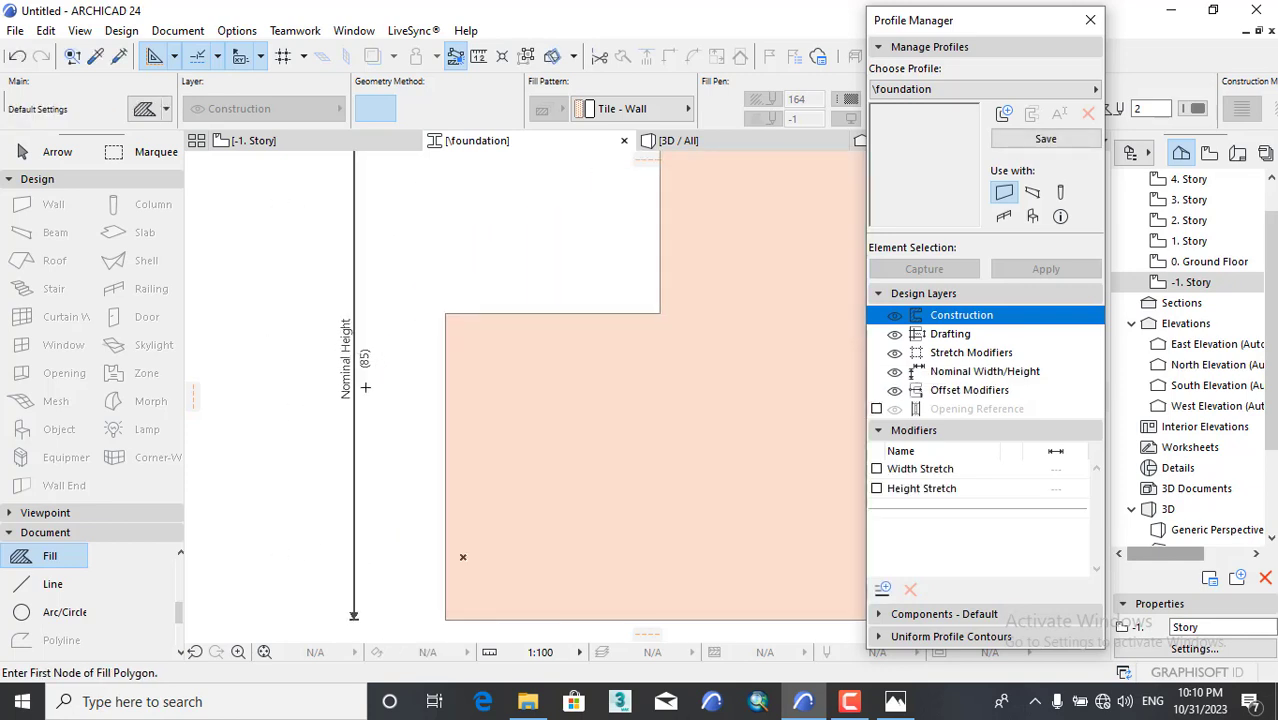
Set the building material of the foundation cross-section fill to Reinforced Concrete - Structural.
{"action": "scroll", "coordinate": [525, 303], "scroll_direction": "down", "scroll_amount": 4}
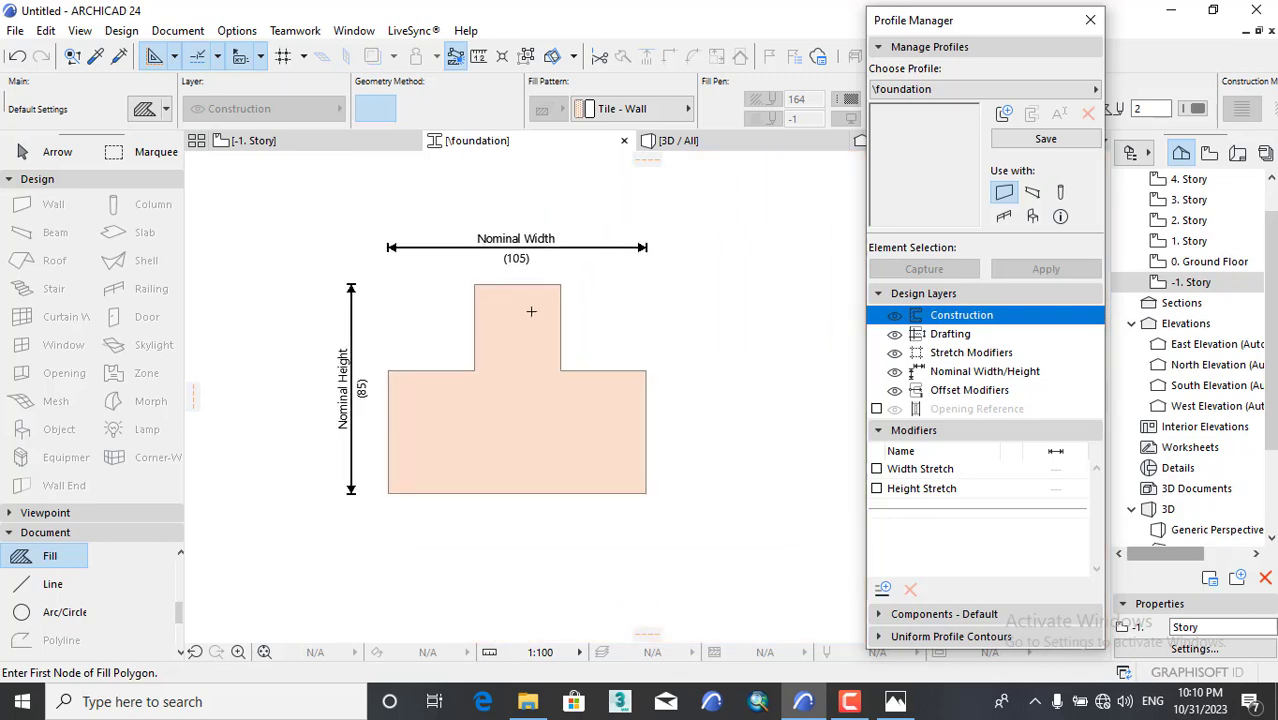
{"action": "scroll", "coordinate": [524, 253], "scroll_direction": "up", "scroll_amount": 1}
{"action": "scroll", "coordinate": [570, 275], "scroll_direction": "down", "scroll_amount": 3}
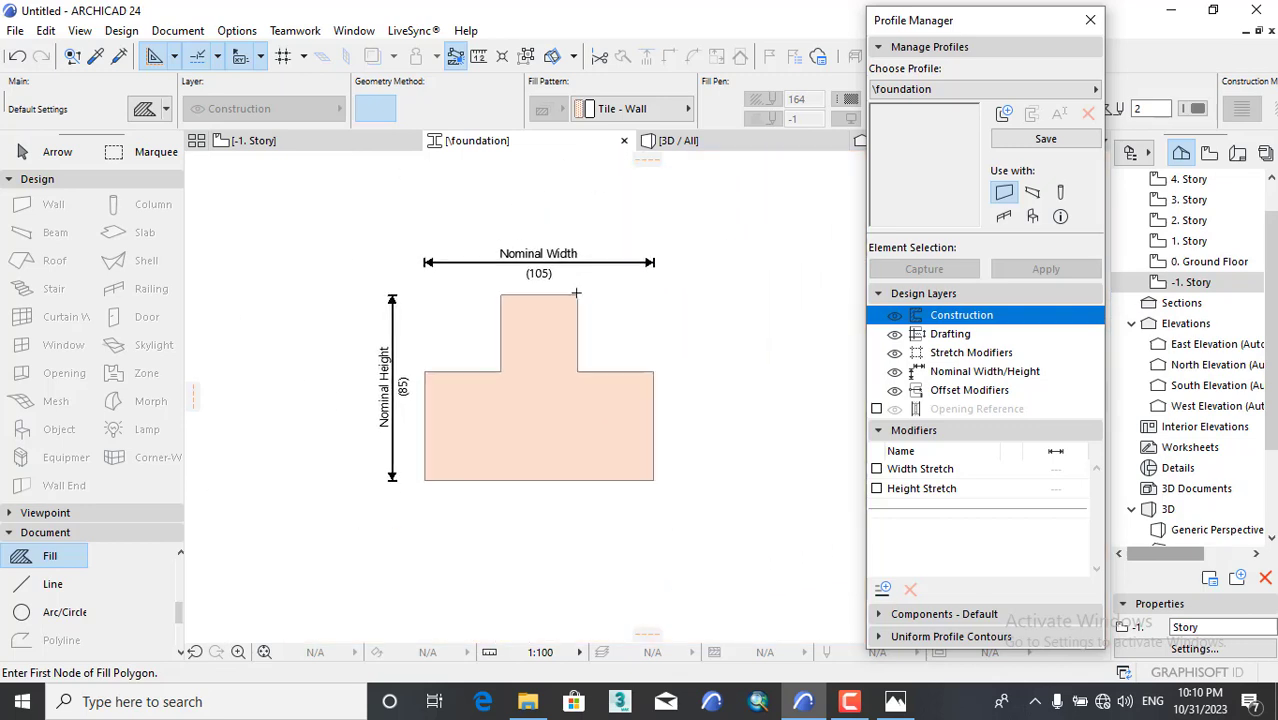
{"action": "key", "text": "Escape"}
{"action": "left_click", "coordinate": [545, 381]}
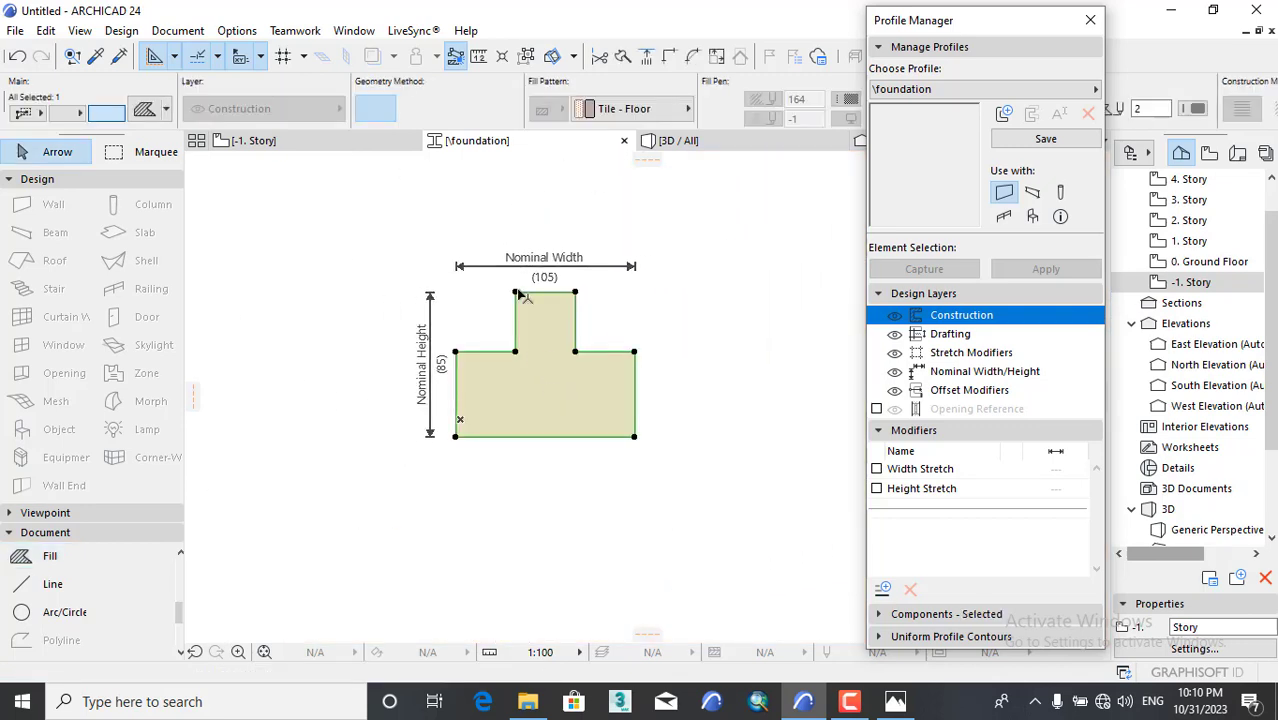
{"action": "left_click", "coordinate": [664, 110]}
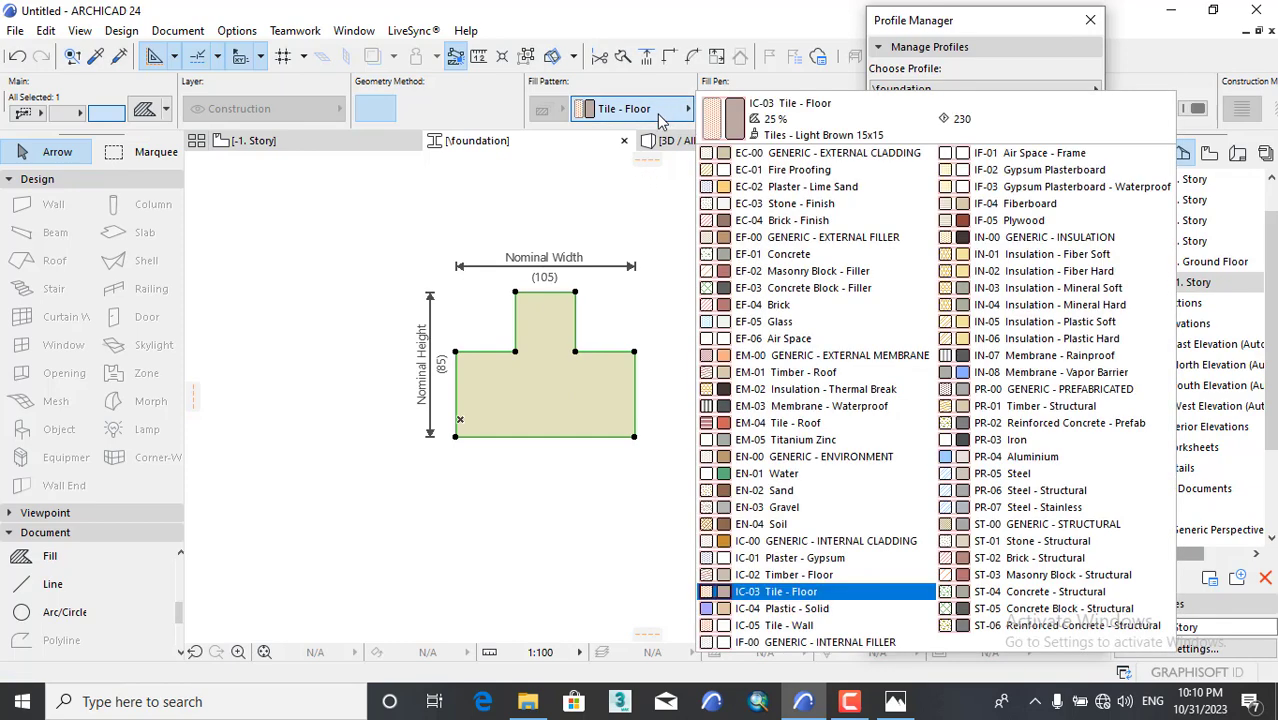
{"action": "left_click", "coordinate": [1038, 626]}
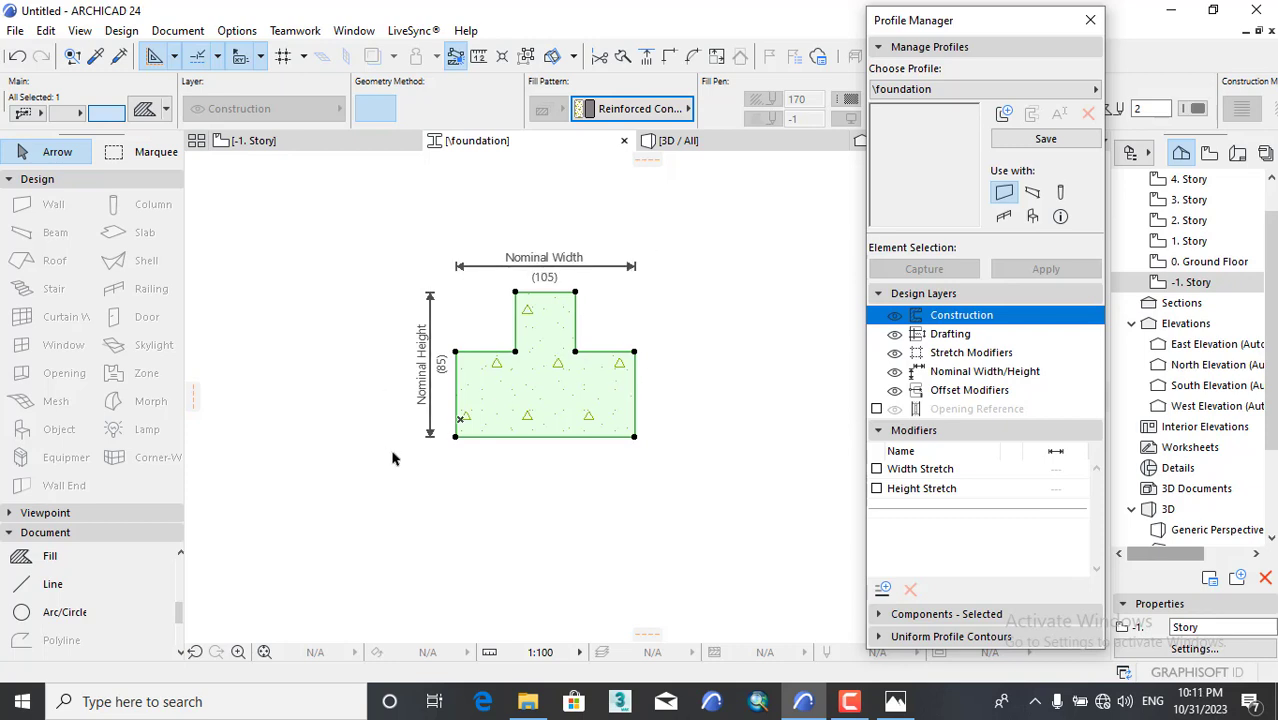
Move the foundation fill so the upper-left corner of its stem sits on the profile origin.
{"action": "key", "text": "ctrl+d"}
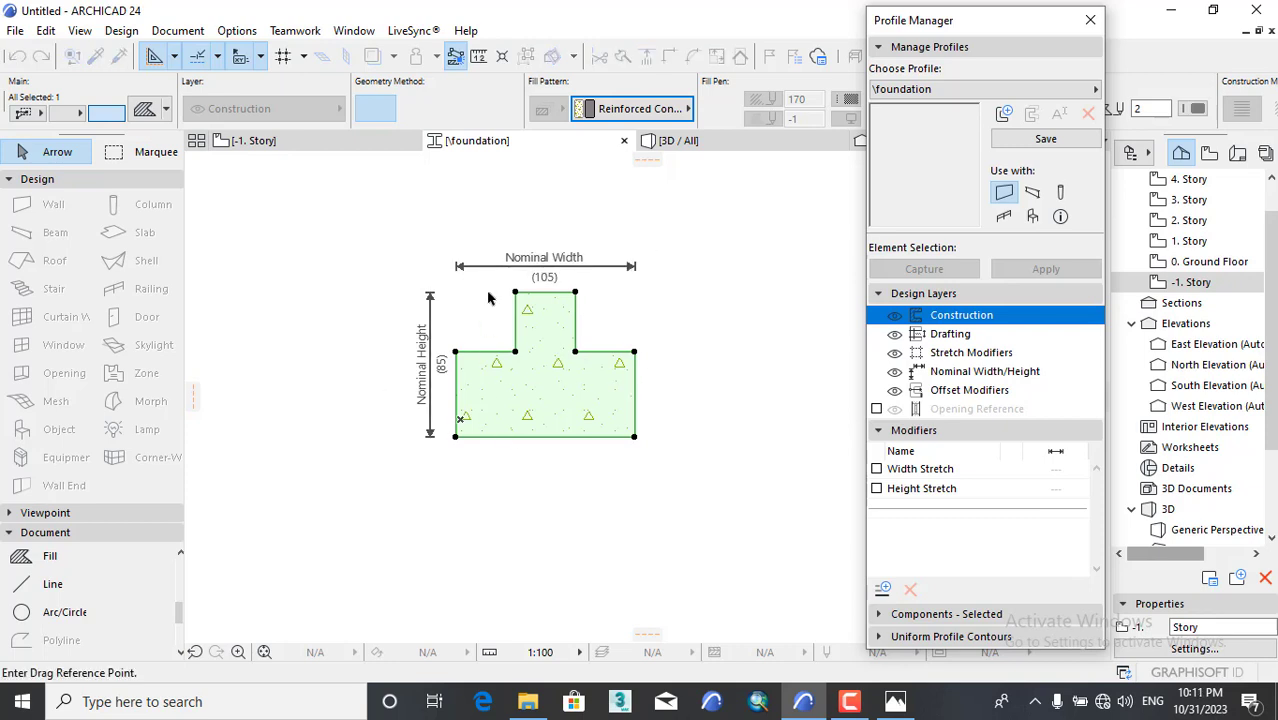
{"action": "left_click", "coordinate": [516, 294]}
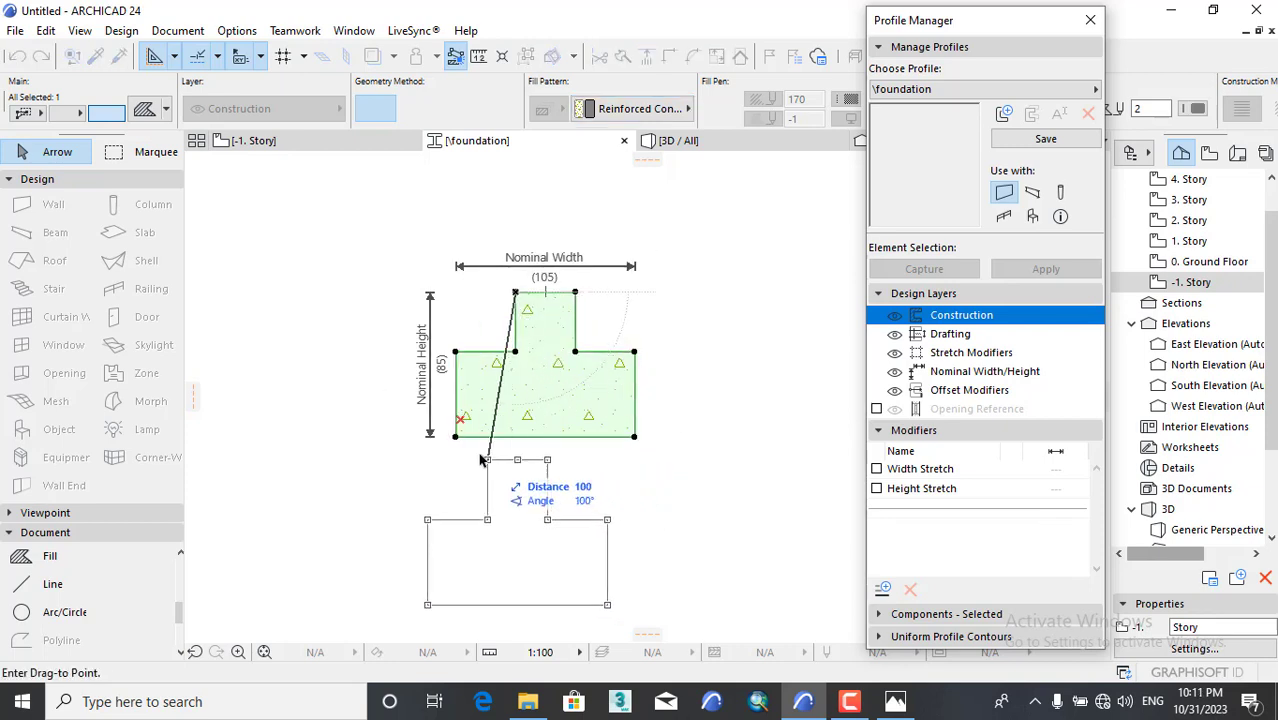
{"action": "left_click", "coordinate": [460, 420]}
{"action": "left_click", "coordinate": [599, 470]}
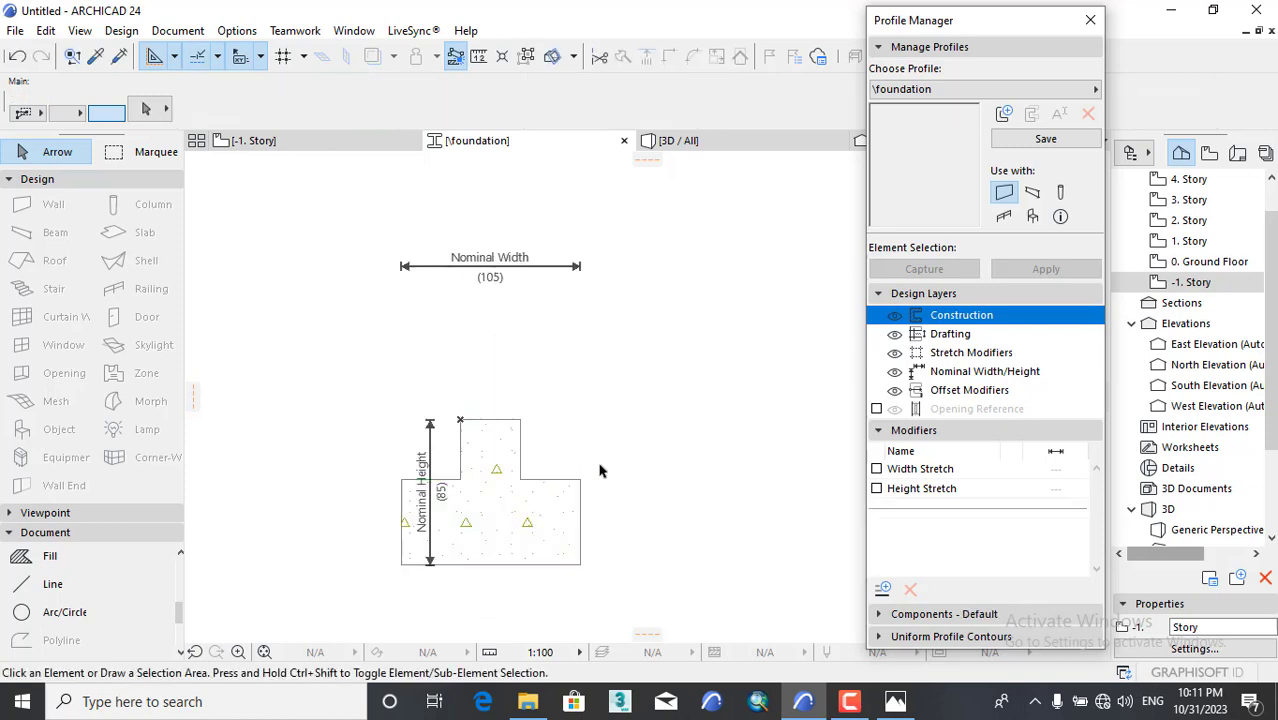
{"action": "scroll", "coordinate": [454, 427], "scroll_direction": "up", "scroll_amount": 3}
{"action": "scroll", "coordinate": [454, 427], "scroll_direction": "up", "scroll_amount": 1}
{"action": "left_click", "coordinate": [599, 434]}
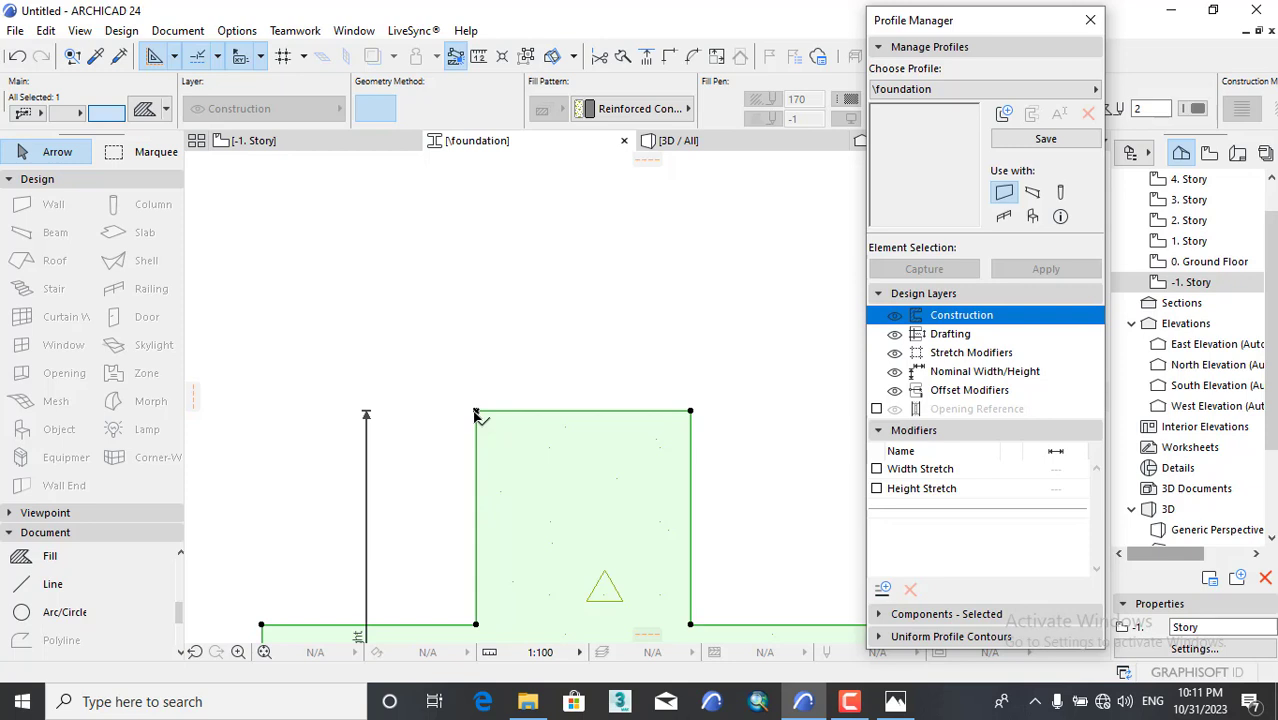
Shift the Nominal Height dimension line left until it is clear of the foundation cross-section.
{"action": "scroll", "coordinate": [480, 350], "scroll_direction": "down", "scroll_amount": 2}
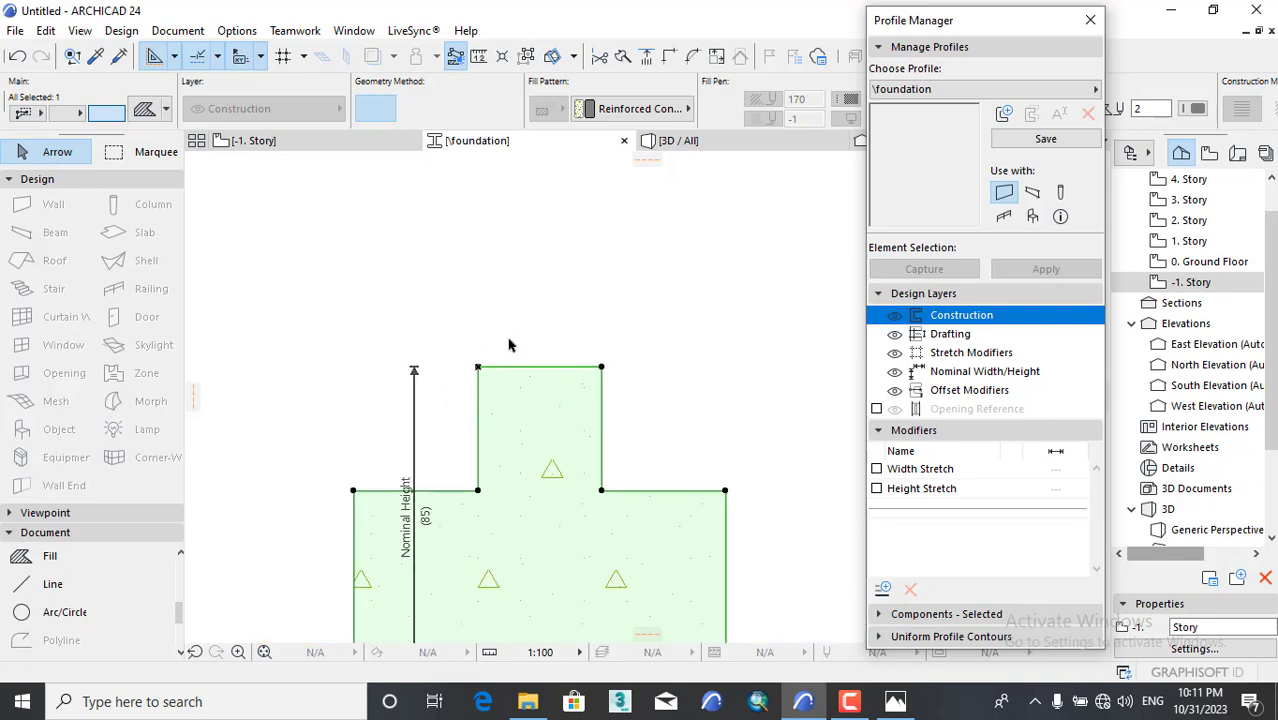
{"action": "scroll", "coordinate": [502, 333], "scroll_direction": "down", "scroll_amount": 2}
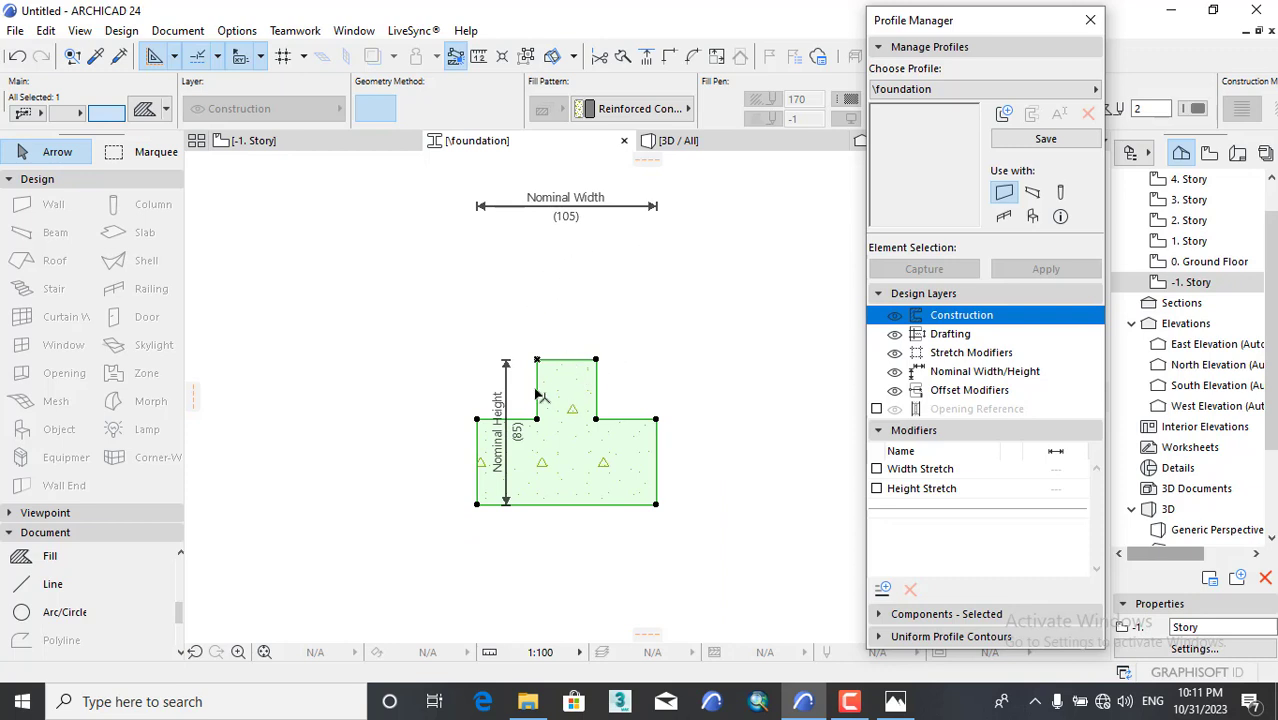
{"action": "scroll", "coordinate": [532, 388], "scroll_direction": "up", "scroll_amount": 4}
{"action": "scroll", "coordinate": [558, 260], "scroll_direction": "down", "scroll_amount": 3}
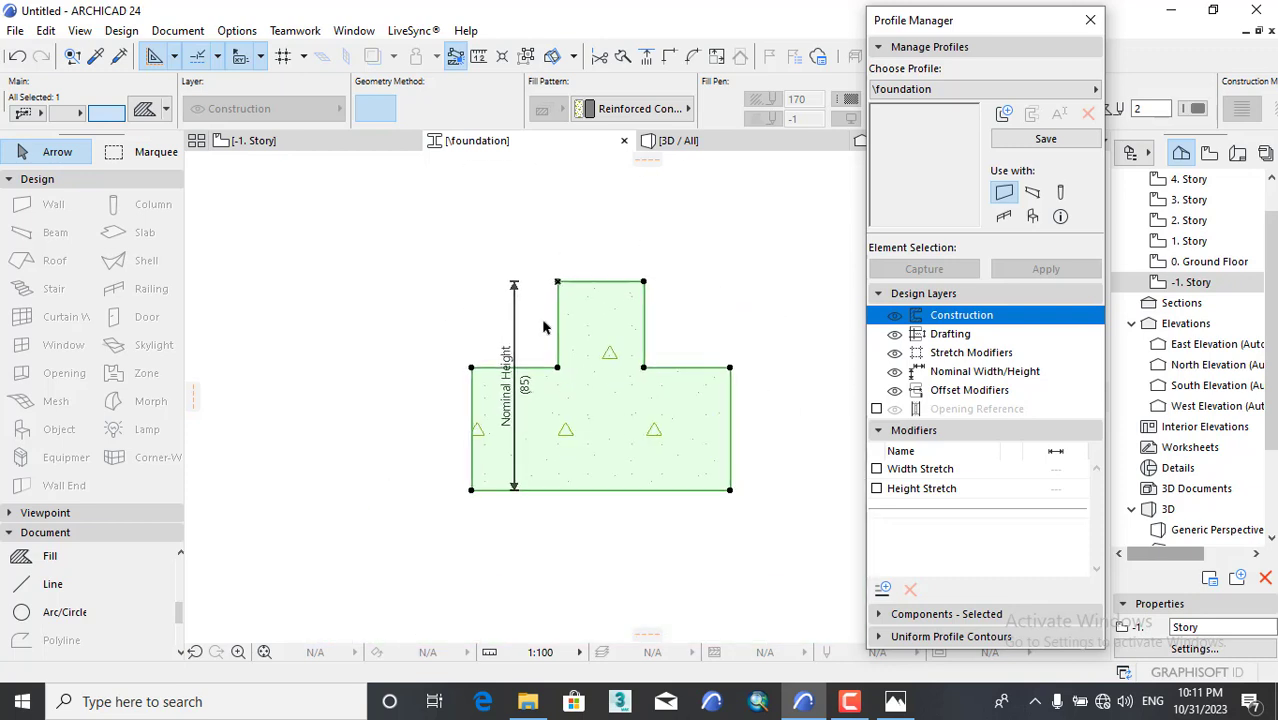
{"action": "scroll", "coordinate": [545, 320], "scroll_direction": "up", "scroll_amount": 2}
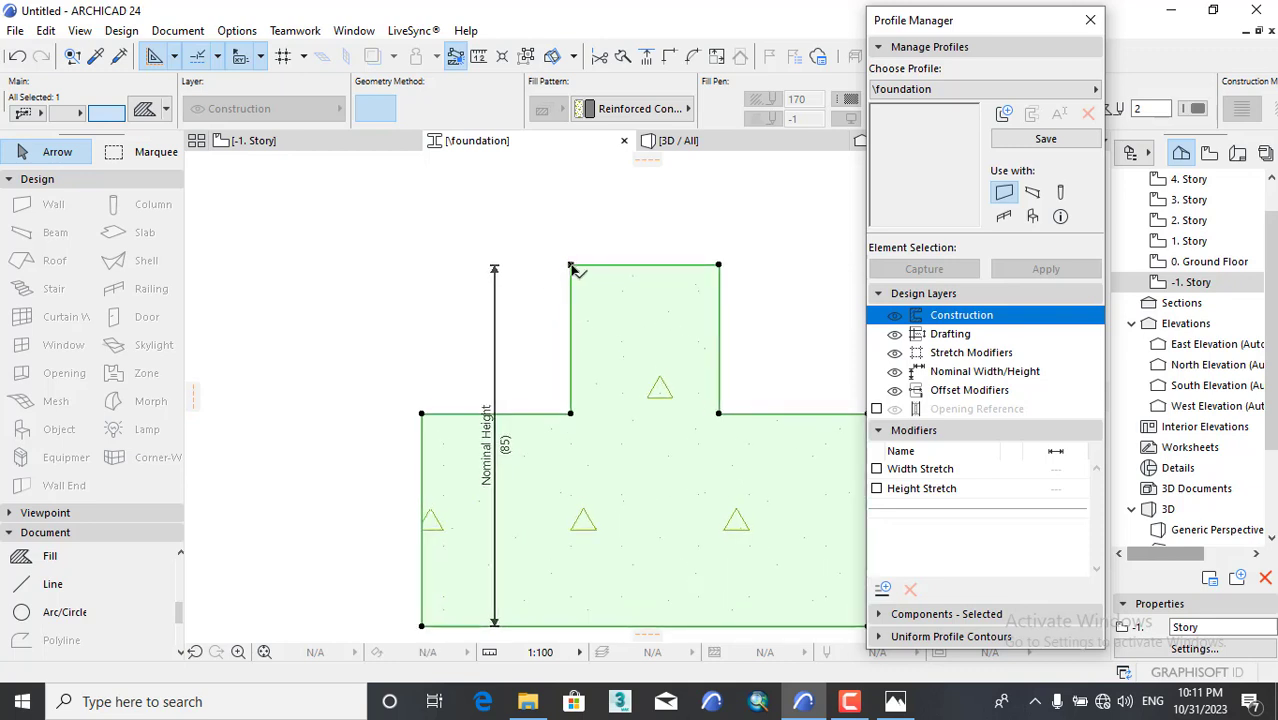
{"action": "left_click", "coordinate": [494, 285]}
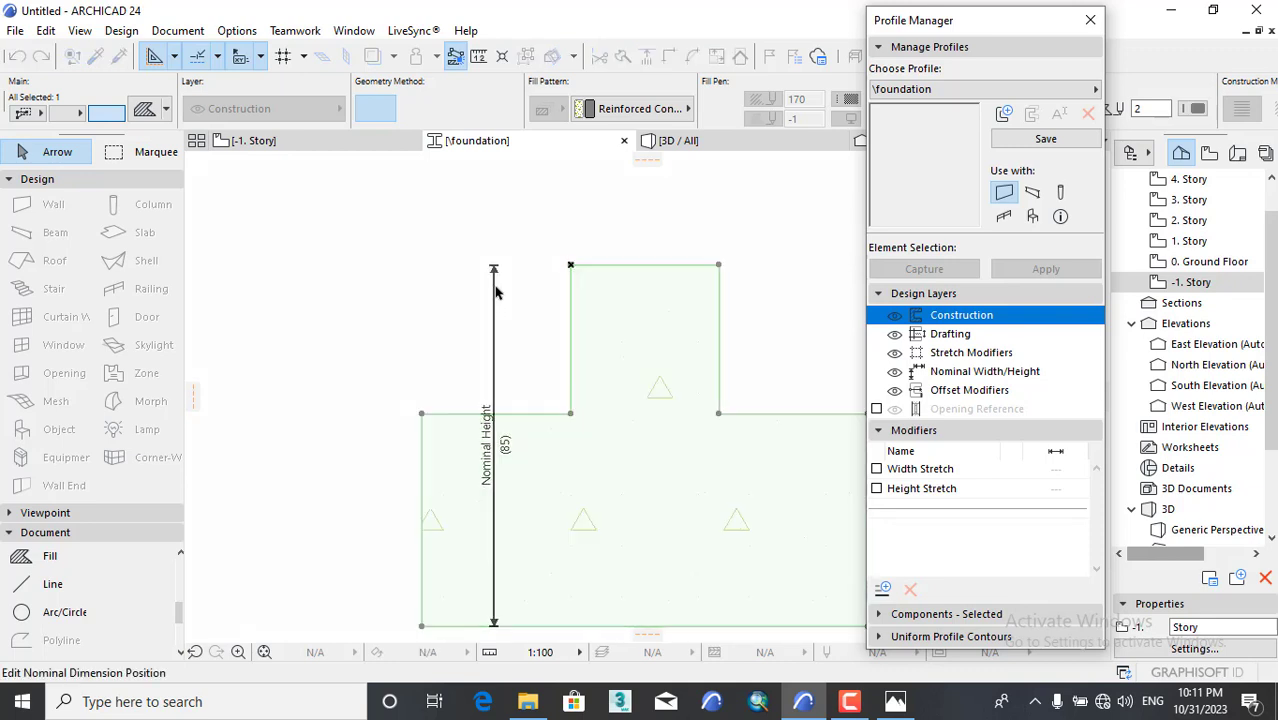
{"action": "left_click", "coordinate": [301, 290]}
Bring the Nominal Width dimension line closer above the cross-section, save the foundation profile and close the Profile Manager.
{"action": "scroll", "coordinate": [507, 298], "scroll_direction": "down", "scroll_amount": 3}
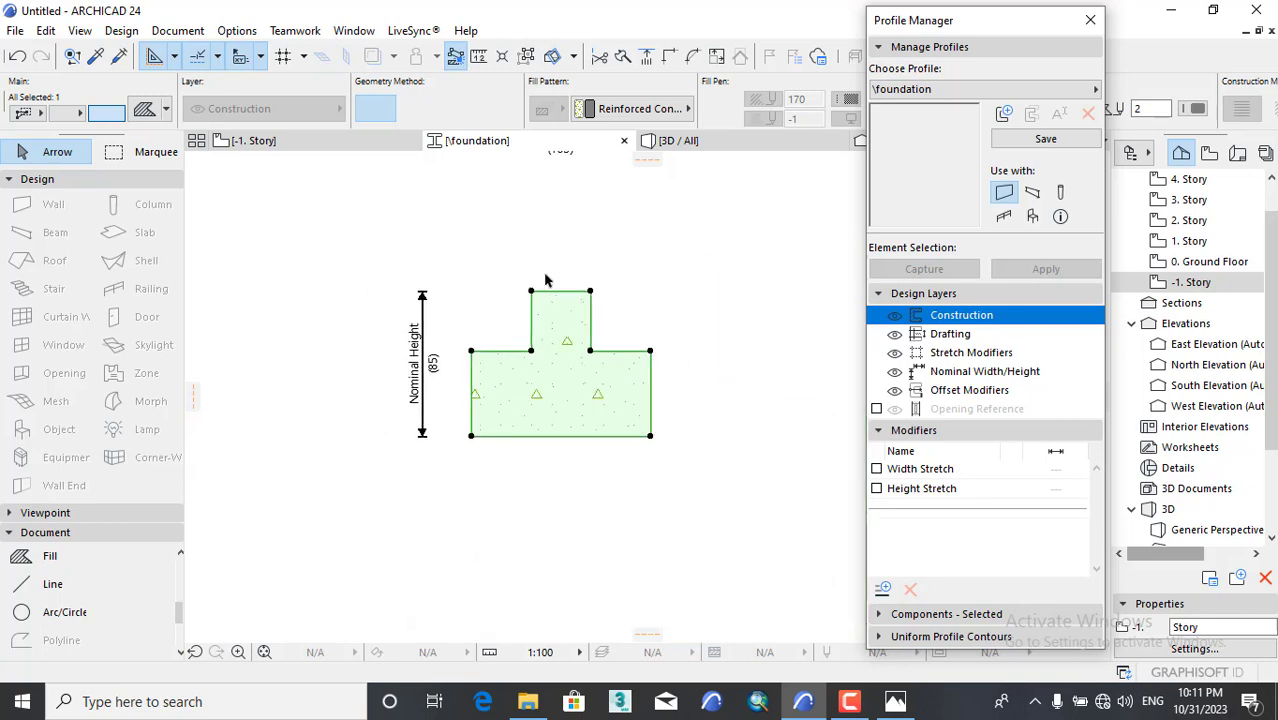
{"action": "middle_click_drag", "start_coordinate": [621, 322], "coordinate": [618, 386]}
{"action": "left_click", "coordinate": [562, 241]}
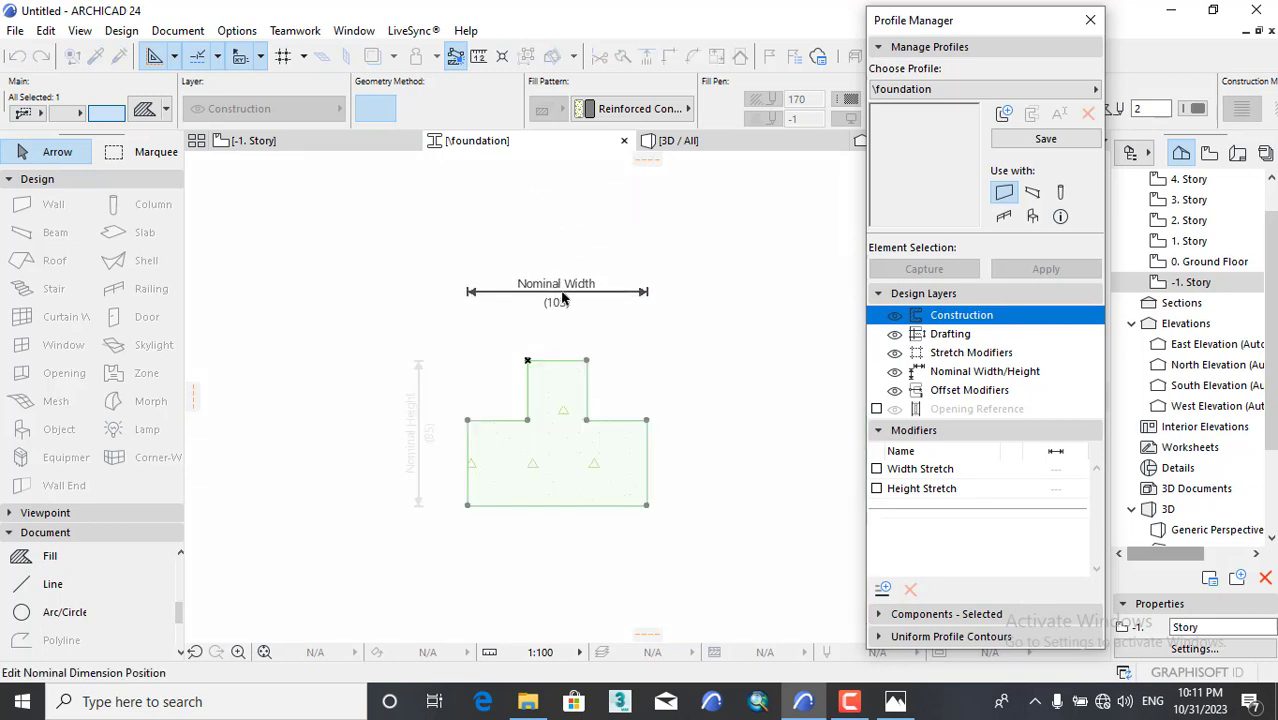
{"action": "left_click", "coordinate": [562, 306]}
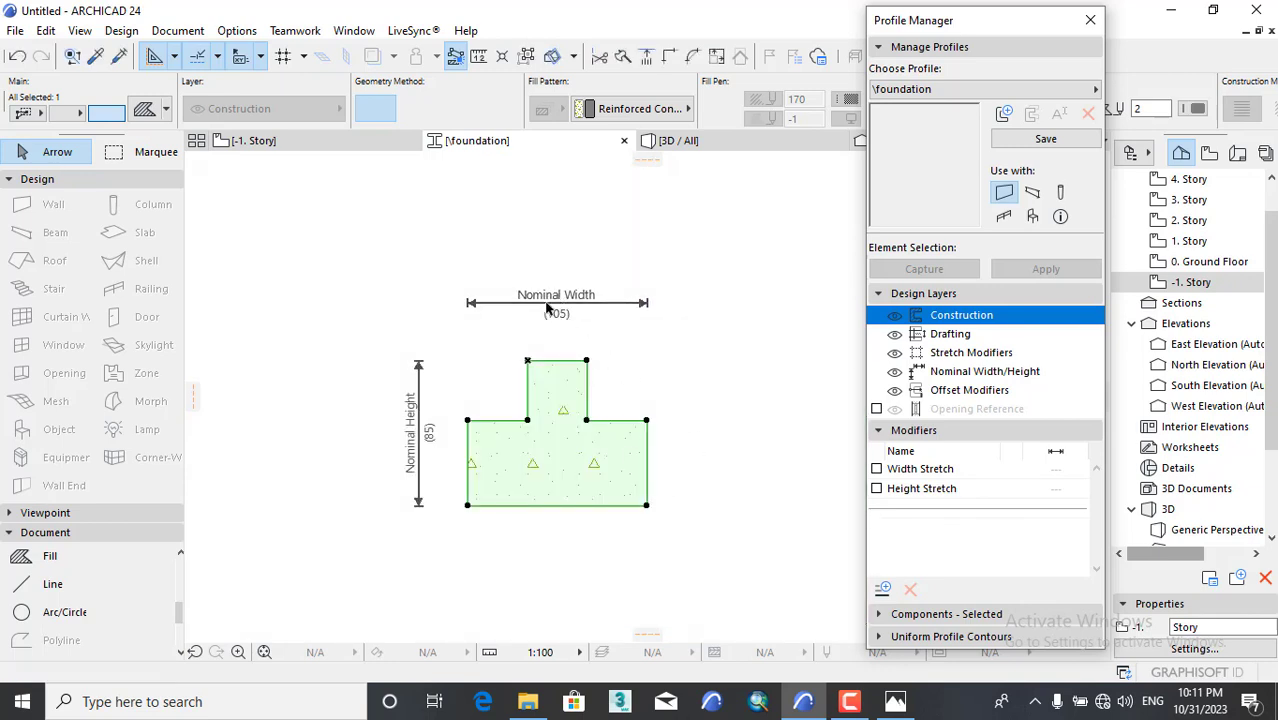
{"action": "left_click", "coordinate": [1040, 138]}
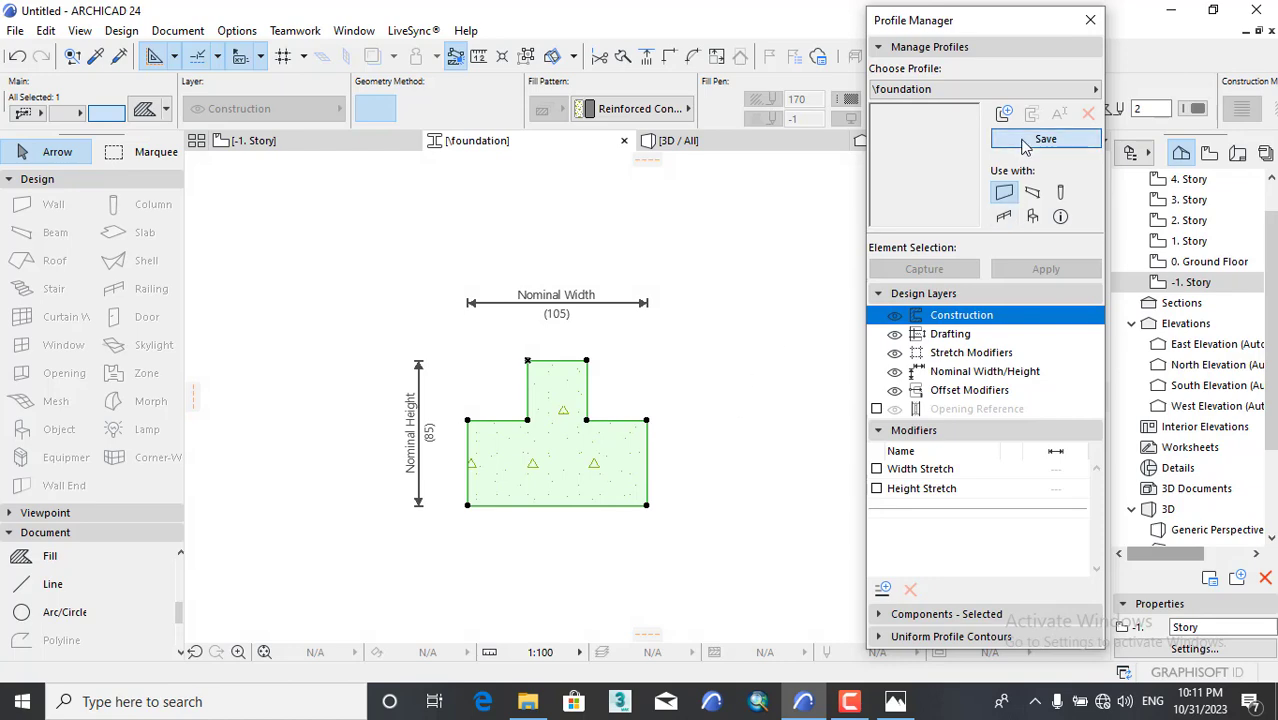
{"action": "left_click", "coordinate": [1090, 20]}
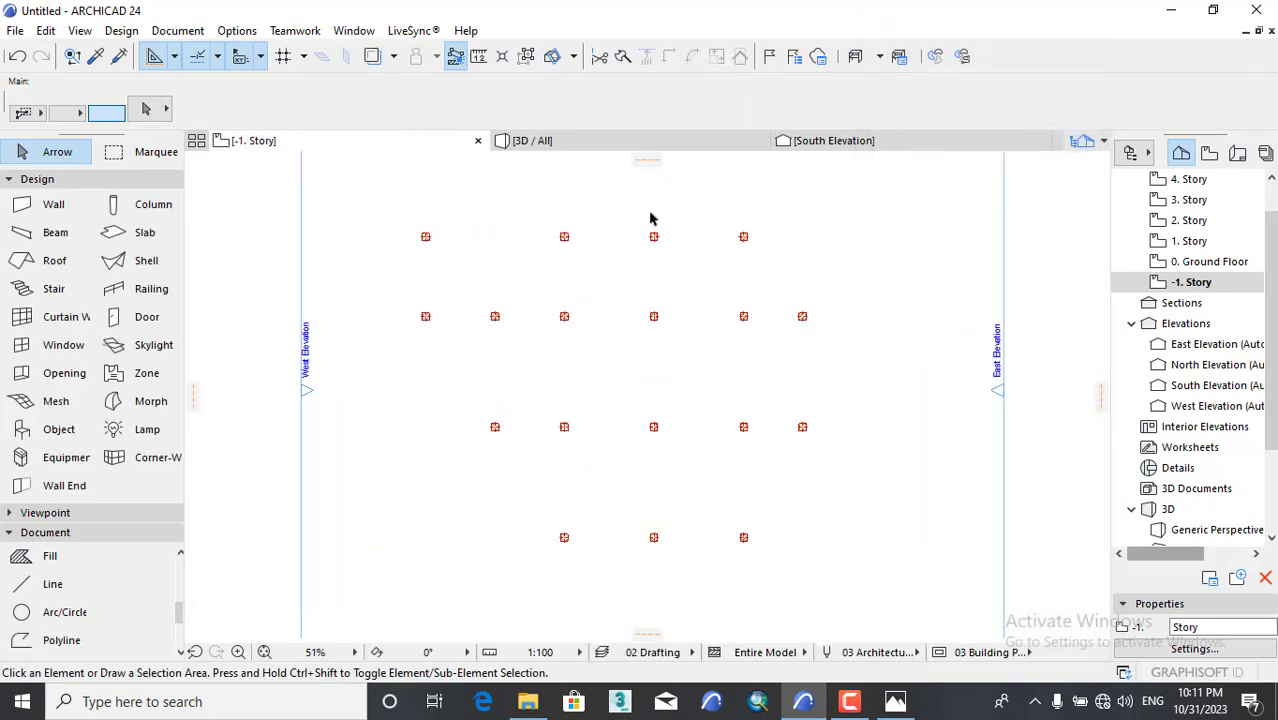
Set the height to next of story -1 to 85 in the story settings.
{"action": "scroll", "coordinate": [650, 218], "scroll_direction": "up", "scroll_amount": 2}
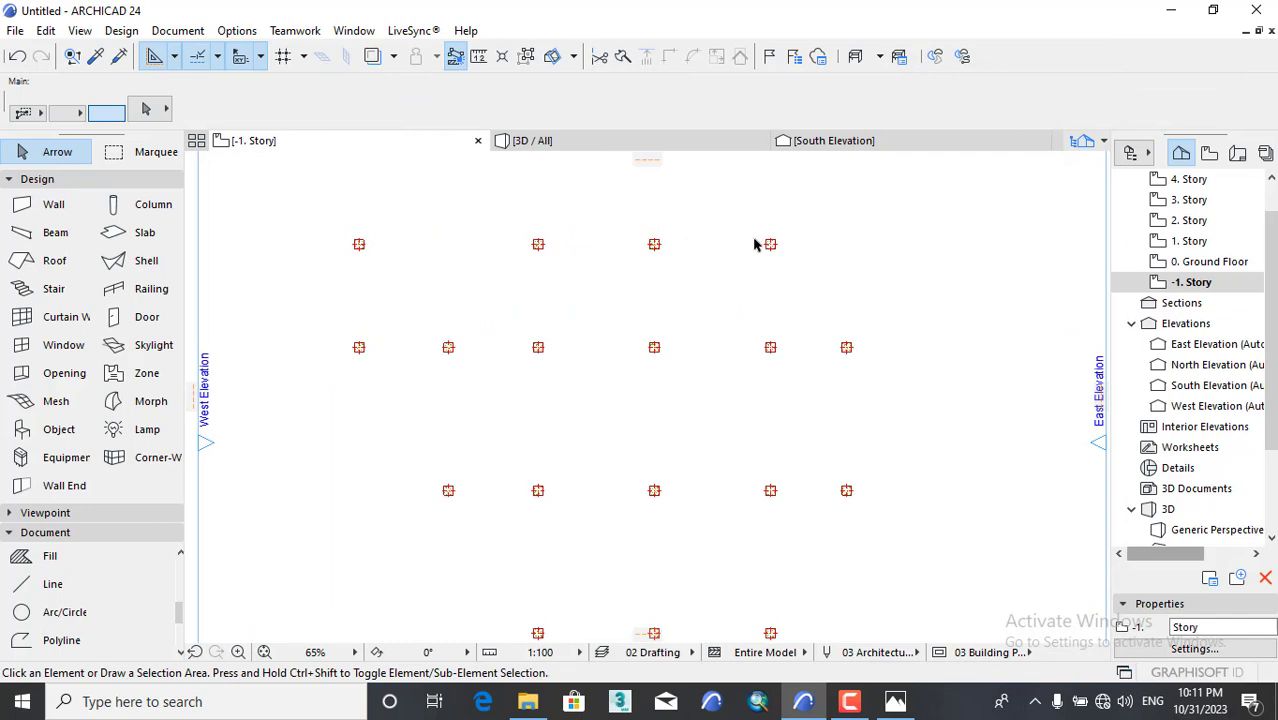
{"action": "key", "text": "ctrl+7"}
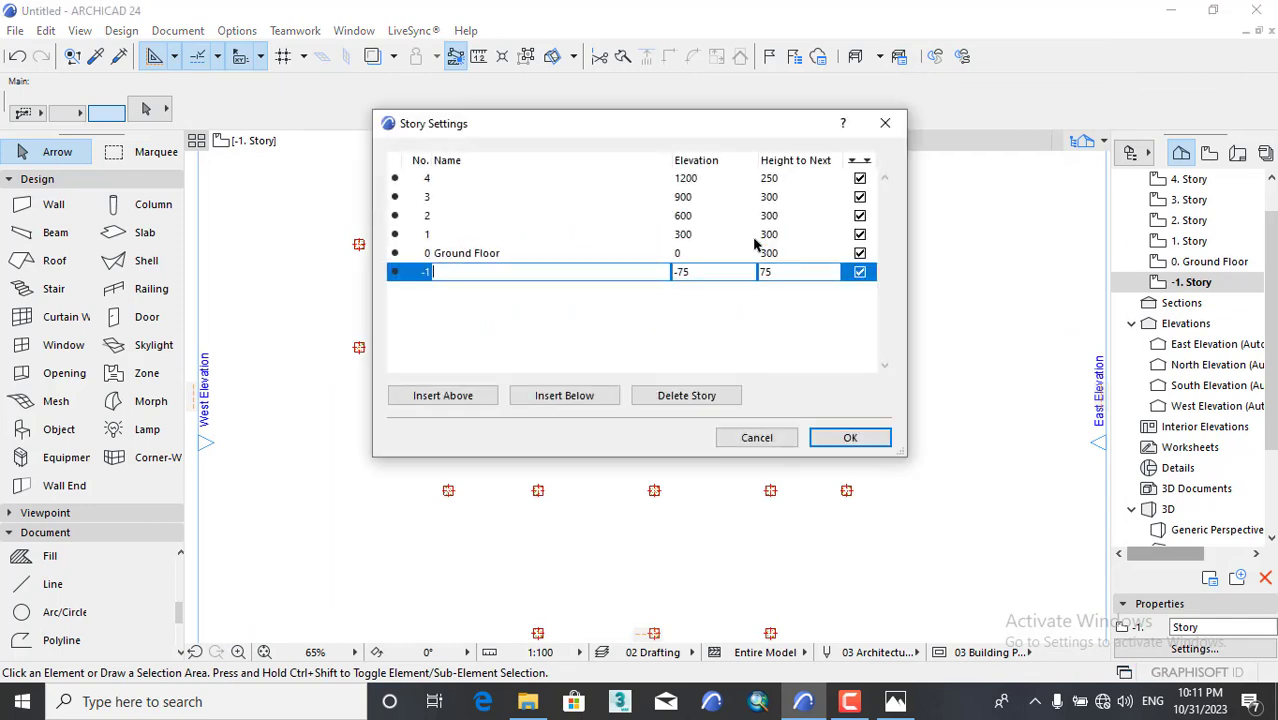
{"action": "double_click", "coordinate": [790, 271]}
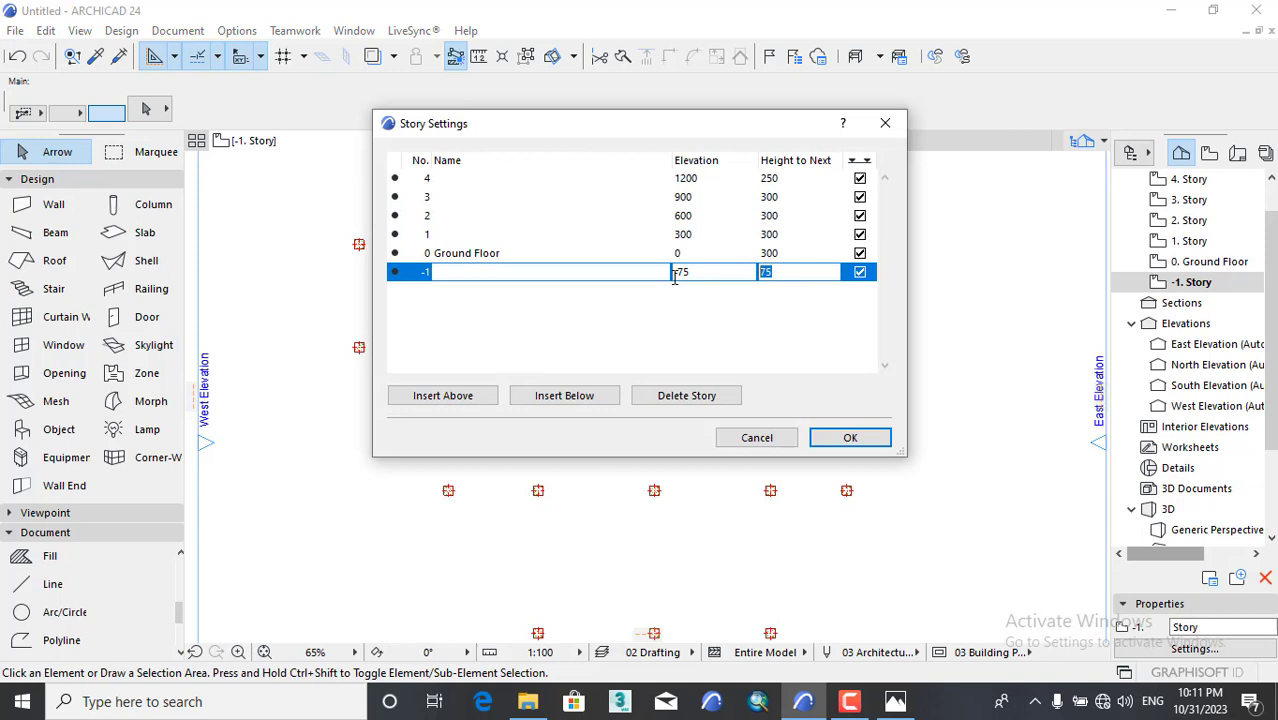
{"action": "left_click", "coordinate": [669, 328]}
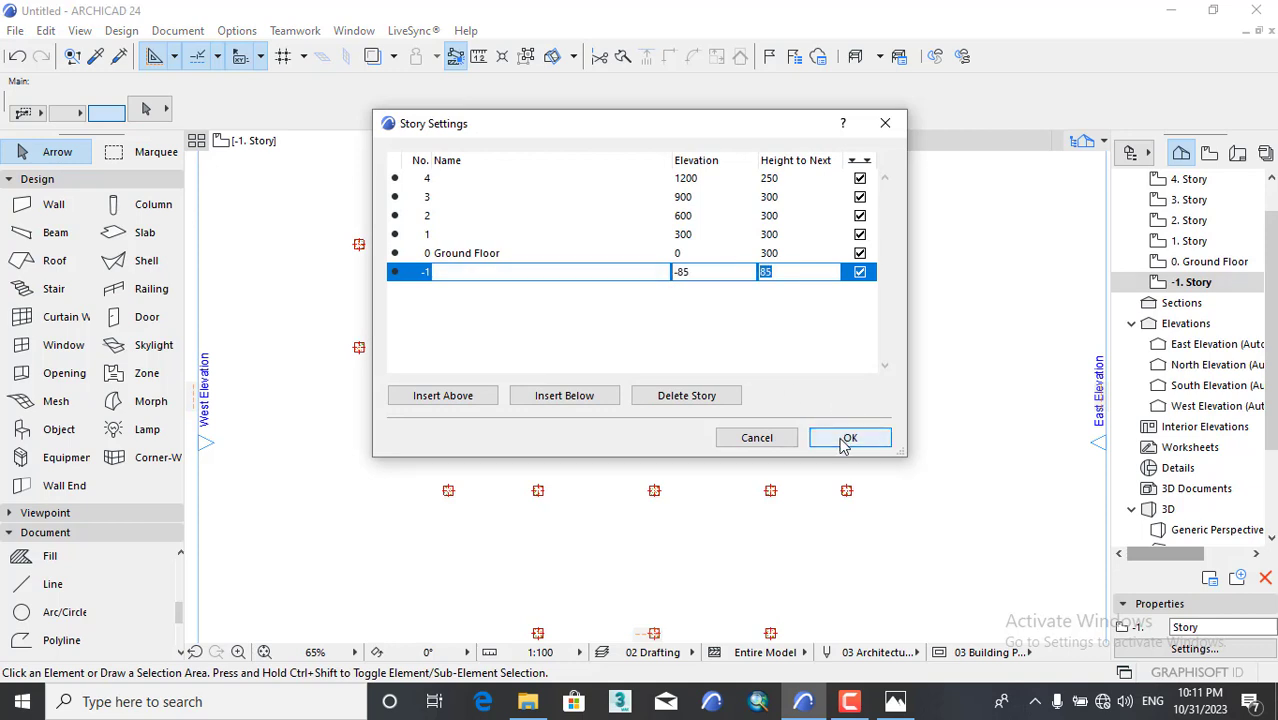
{"action": "left_click", "coordinate": [845, 440]}
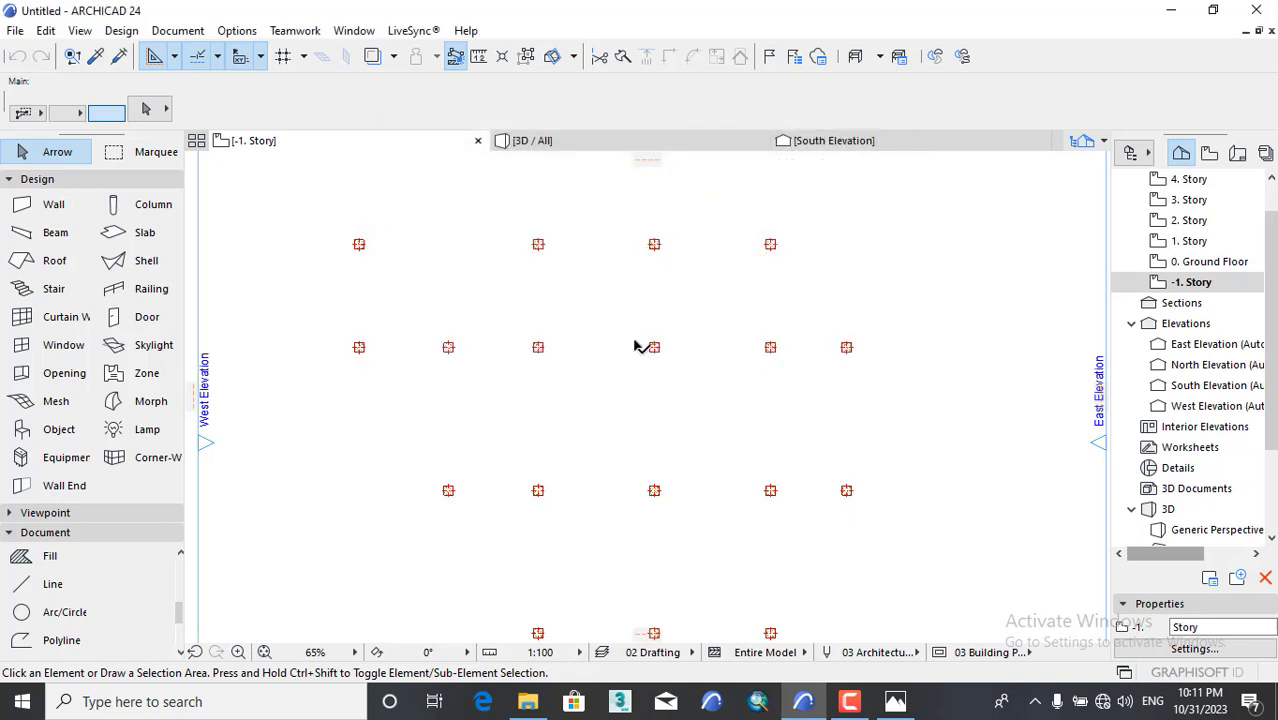
Set up the Wall tool to use a complex profile structure with the \foundation profile.
{"action": "left_click", "coordinate": [52, 206]}
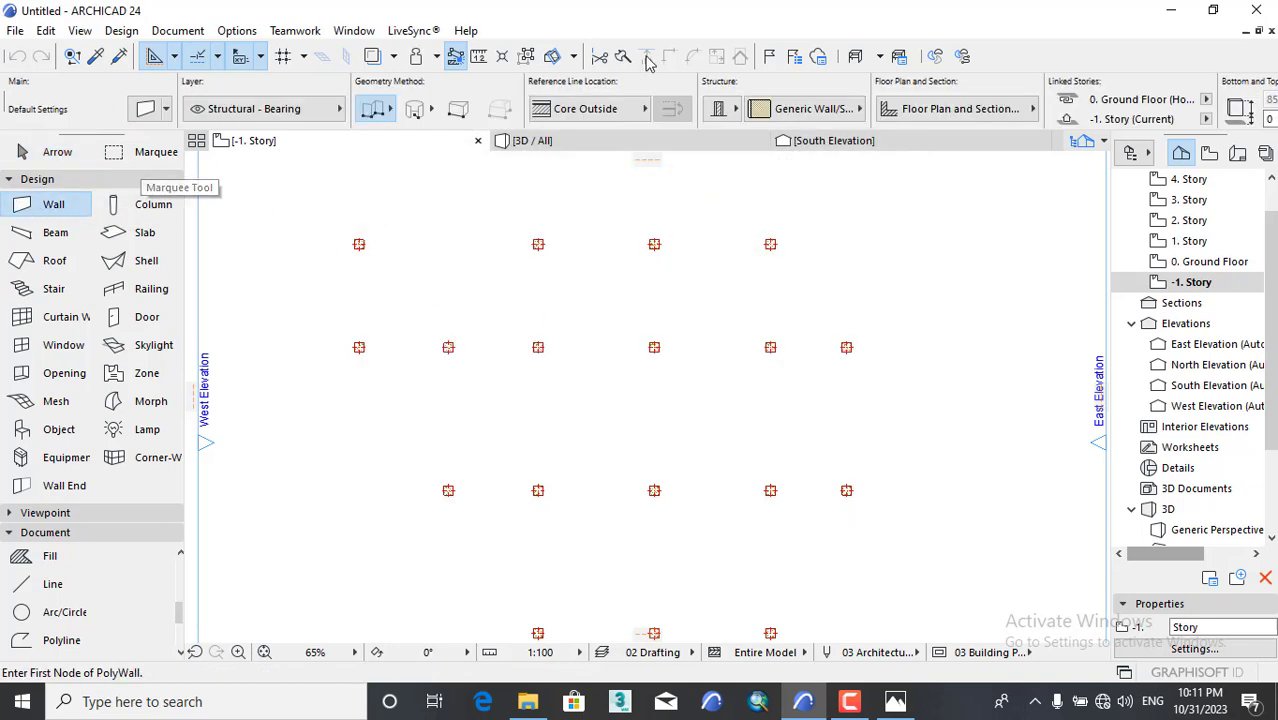
{"action": "left_click", "coordinate": [720, 112]}
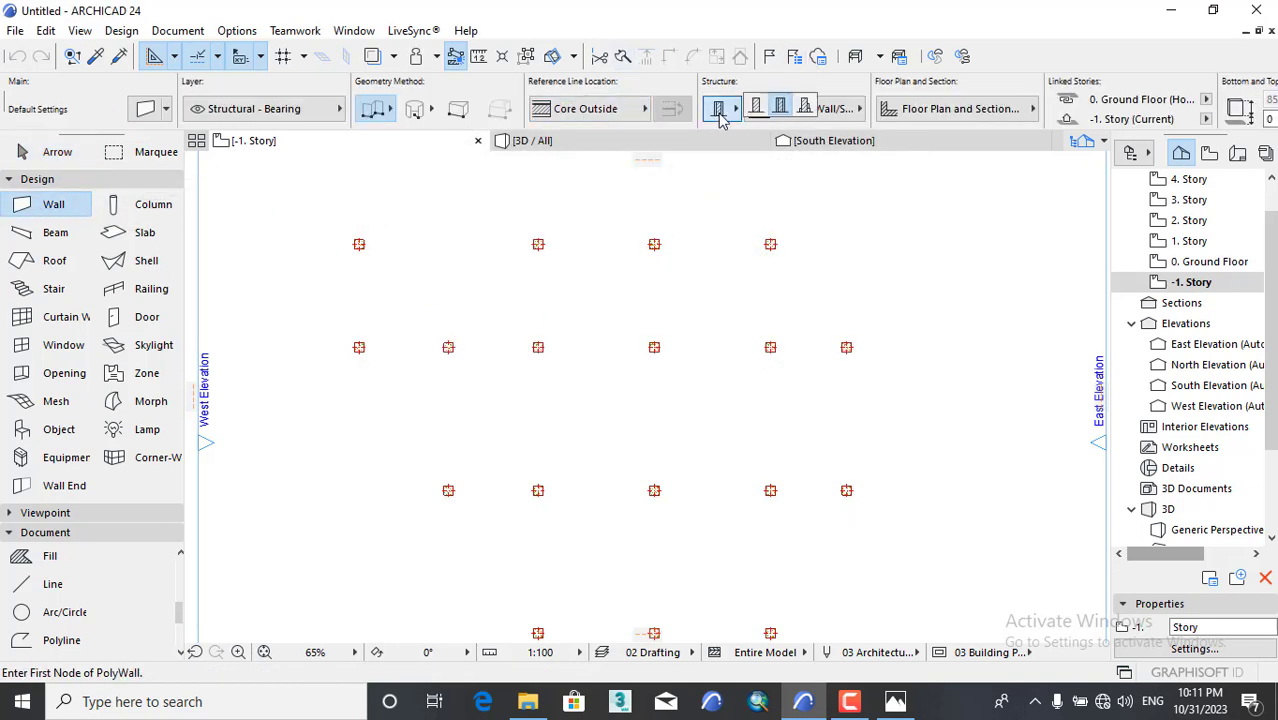
{"action": "left_click", "coordinate": [806, 110]}
{"action": "left_click", "coordinate": [822, 120]}
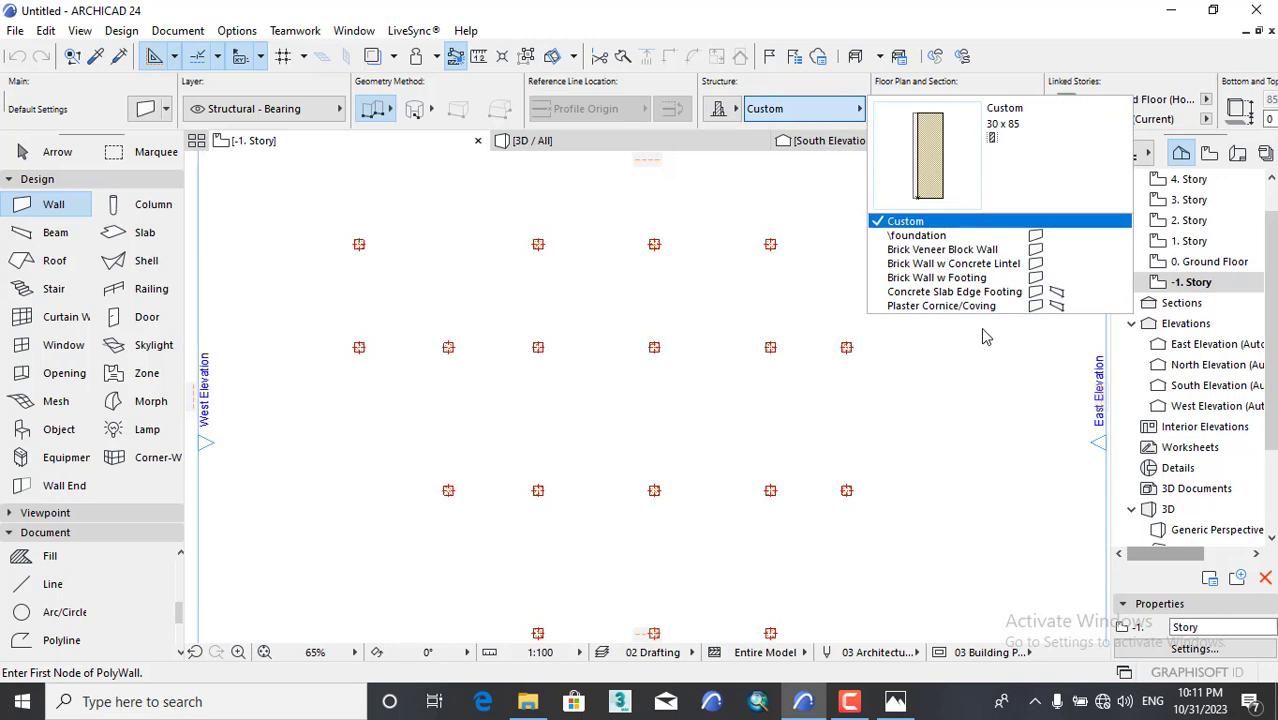
{"action": "left_click", "coordinate": [945, 240]}
Start the foundation wall at the upper-left corner of the top row's rightmost column and run it 1540 left to the leftmost column's outer corner.
{"action": "scroll", "coordinate": [818, 258], "scroll_direction": "up", "scroll_amount": 3}
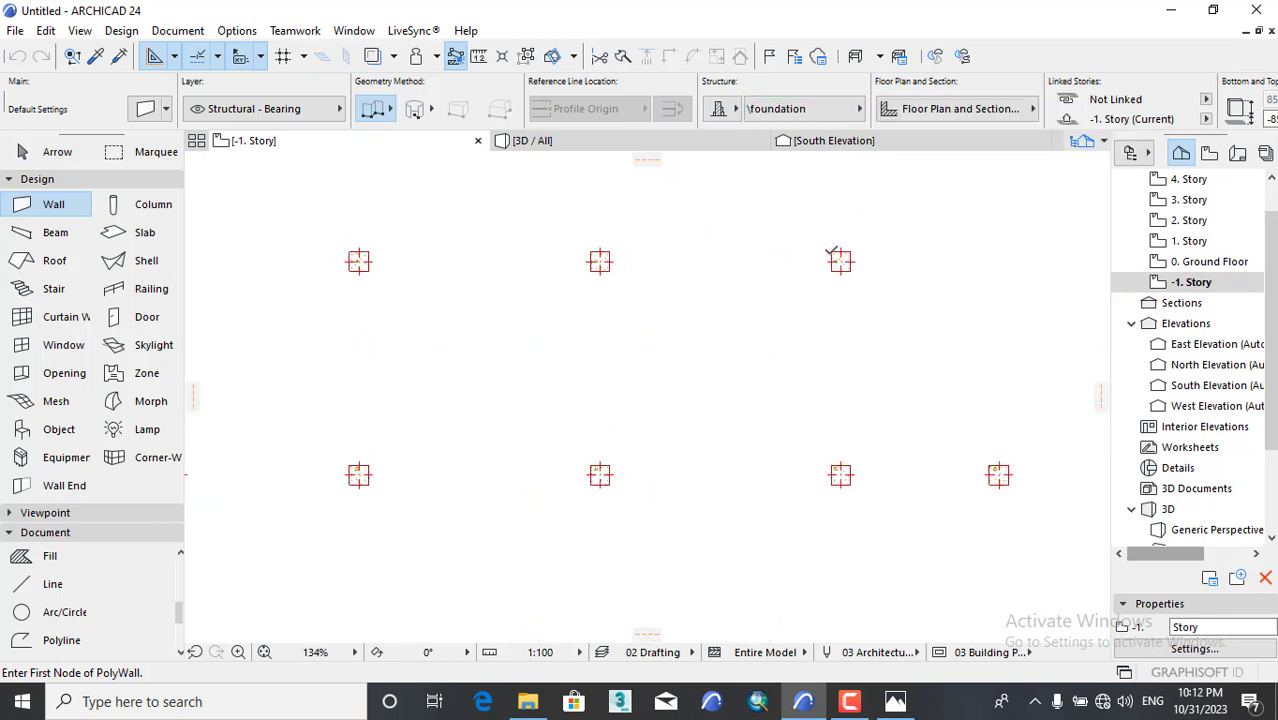
{"action": "left_click", "coordinate": [834, 251]}
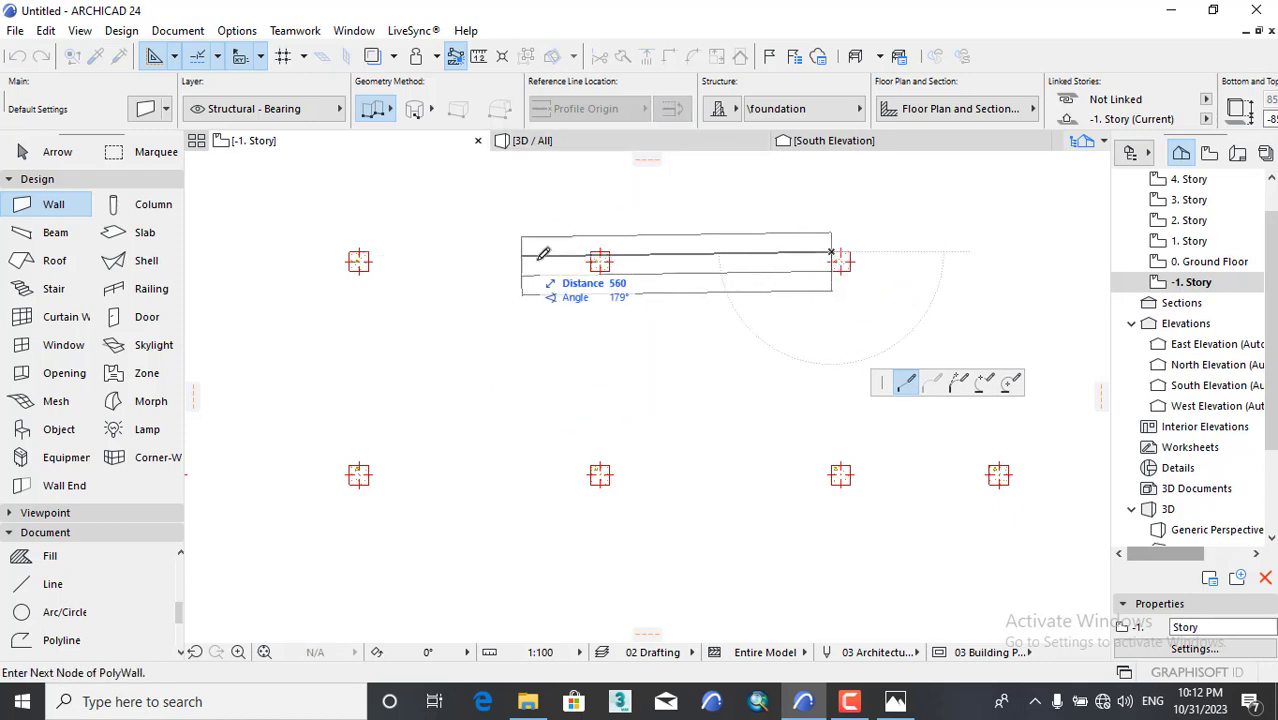
{"action": "scroll", "coordinate": [886, 260], "scroll_direction": "up", "scroll_amount": 1}
{"action": "scroll", "coordinate": [886, 260], "scroll_direction": "up", "scroll_amount": 3}
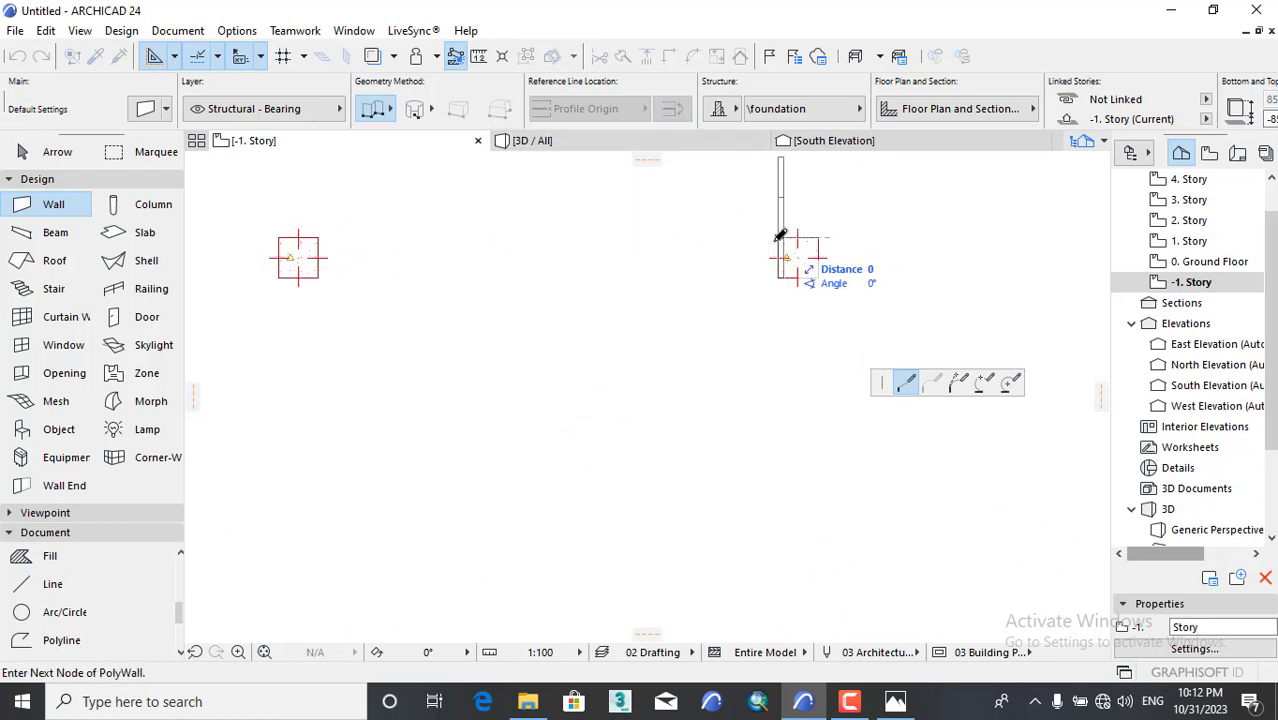
{"action": "scroll", "coordinate": [808, 300], "scroll_direction": "down", "scroll_amount": 5}
{"action": "middle_click_drag", "start_coordinate": [357, 302], "coordinate": [772, 314]}
{"action": "scroll", "coordinate": [640, 298], "scroll_direction": "up", "scroll_amount": 6}
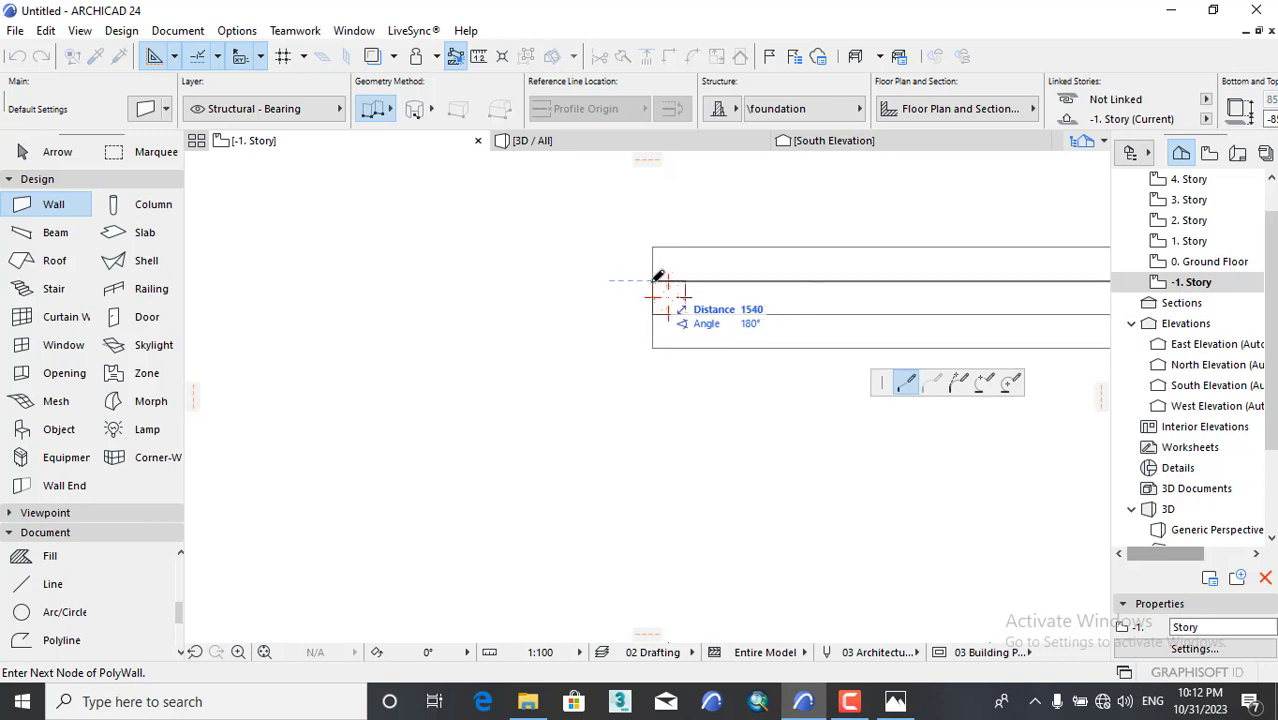
Continue the foundation wall down to the second row's leftmost column, then 335 right to the row's second column.
{"action": "scroll", "coordinate": [645, 531], "scroll_direction": "up", "scroll_amount": 6}
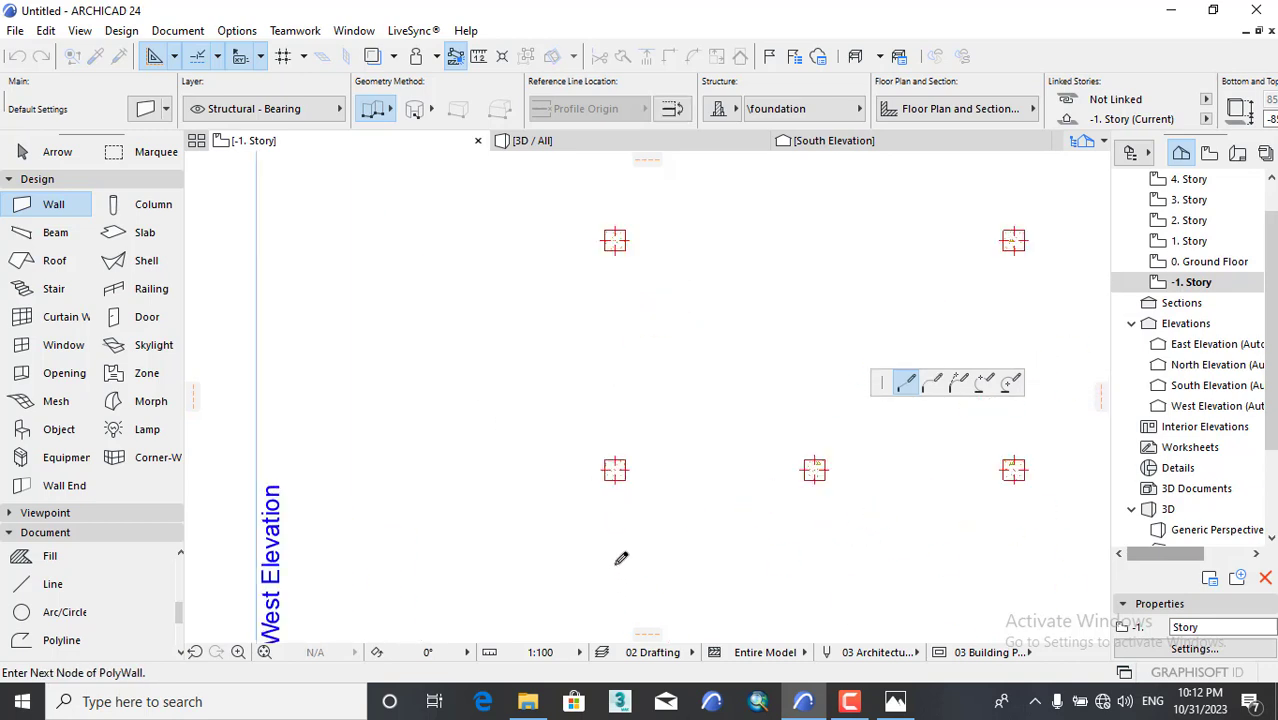
{"action": "scroll", "coordinate": [605, 417], "scroll_direction": "up", "scroll_amount": 5}
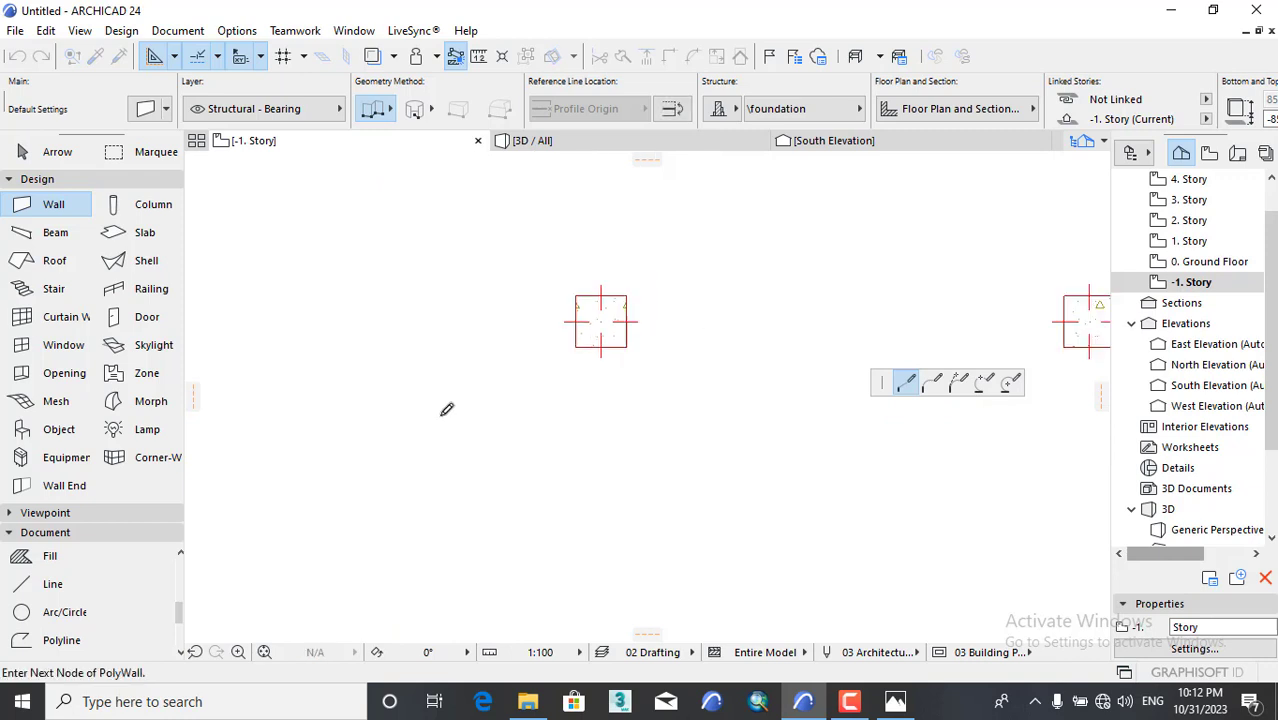
{"action": "scroll", "coordinate": [442, 408], "scroll_direction": "down", "scroll_amount": 5}
{"action": "scroll", "coordinate": [735, 392], "scroll_direction": "up", "scroll_amount": 3}
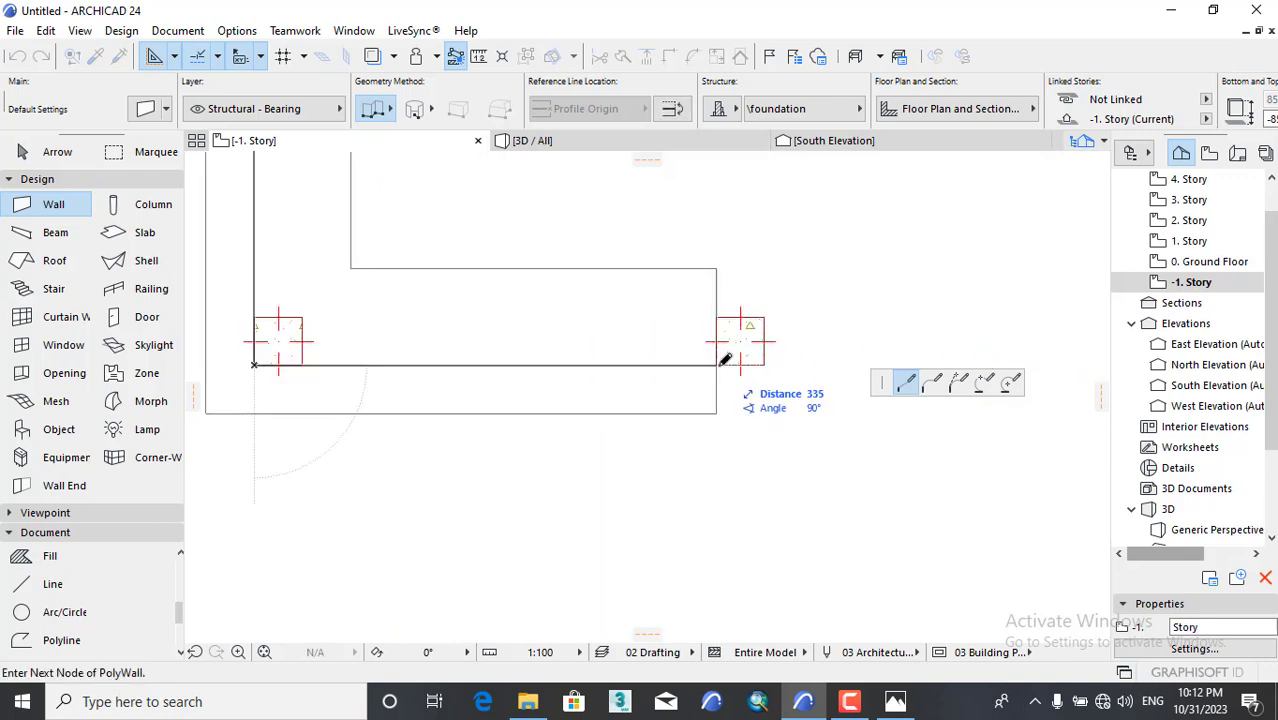
Run the foundation wall down to the third row's leftmost column, then about 336 right to that row's second column.
{"action": "scroll", "coordinate": [690, 410], "scroll_direction": "down", "scroll_amount": 5}
{"action": "scroll", "coordinate": [676, 534], "scroll_direction": "up", "scroll_amount": 4}
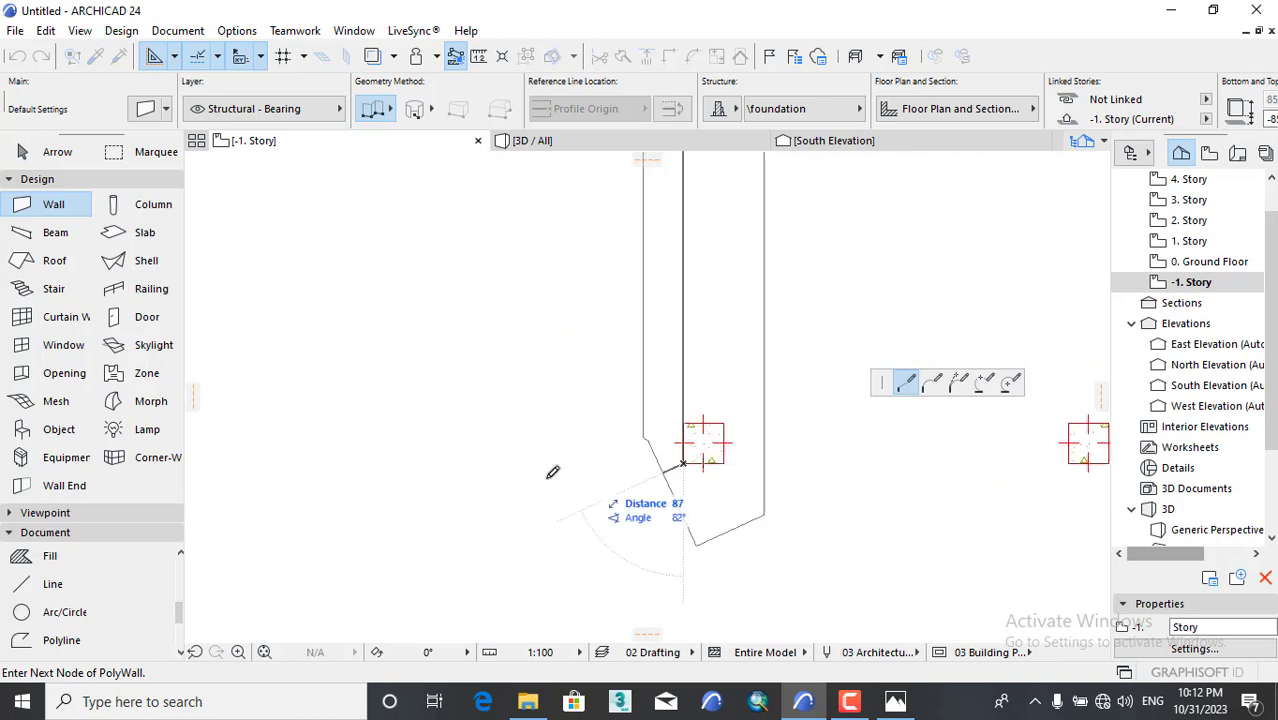
{"action": "scroll", "coordinate": [509, 490], "scroll_direction": "down", "scroll_amount": 3}
{"action": "scroll", "coordinate": [770, 470], "scroll_direction": "up", "scroll_amount": 3}
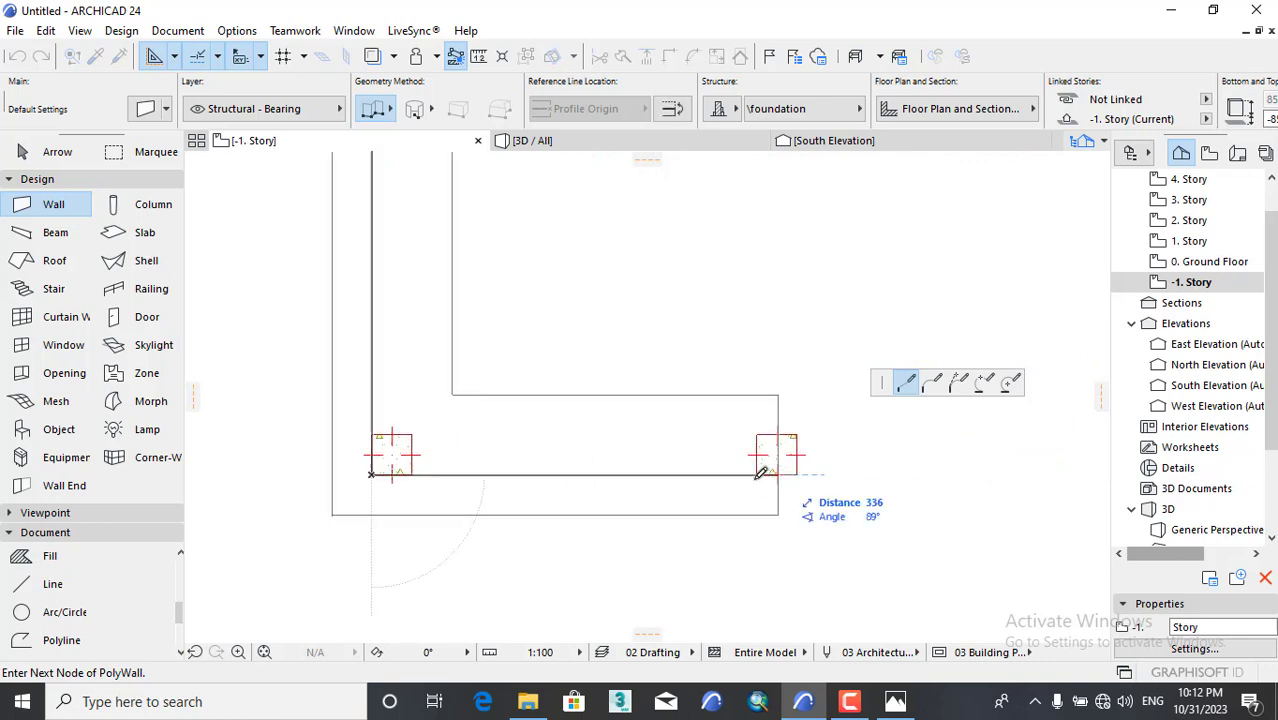
{"action": "left_click", "coordinate": [760, 474]}
Run the foundation wall 535 down to the bottom row's leftmost column, then right to the lower-right corner of its rightmost column.
{"action": "scroll", "coordinate": [682, 371], "scroll_direction": "down", "scroll_amount": 4}
{"action": "scroll", "coordinate": [705, 560], "scroll_direction": "up", "scroll_amount": 2}
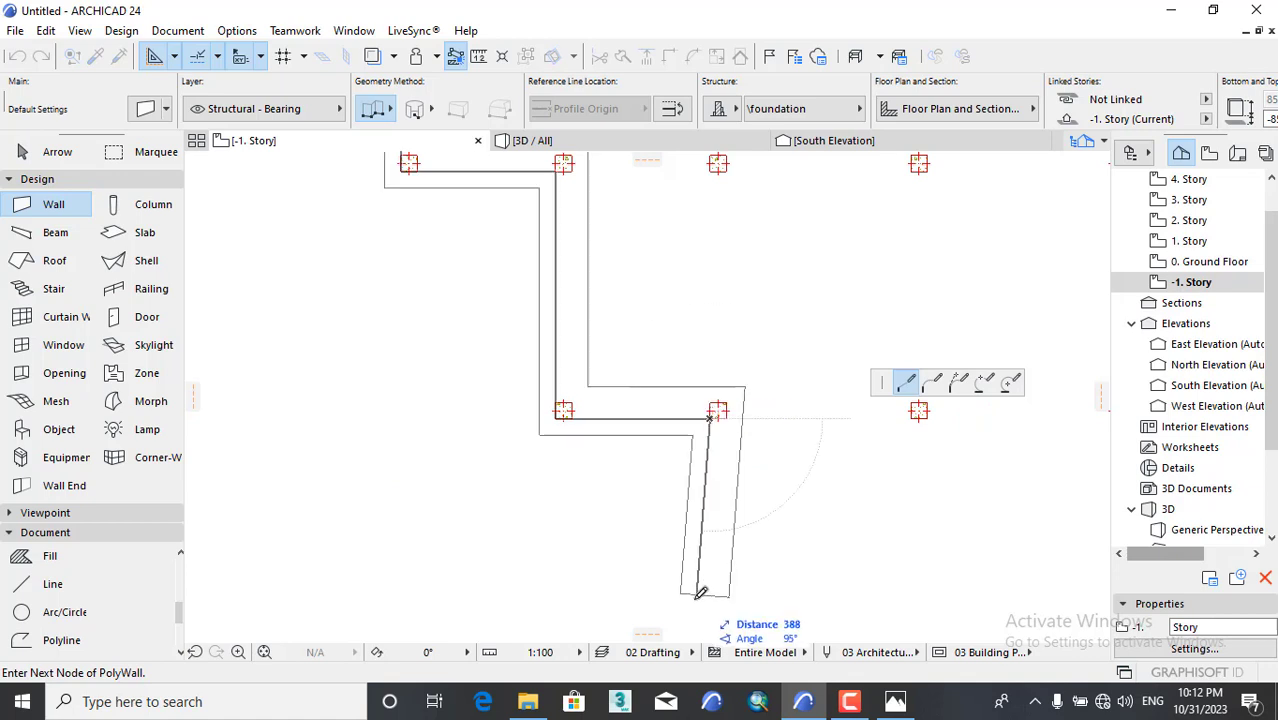
{"action": "scroll", "coordinate": [684, 538], "scroll_direction": "down", "scroll_amount": 3}
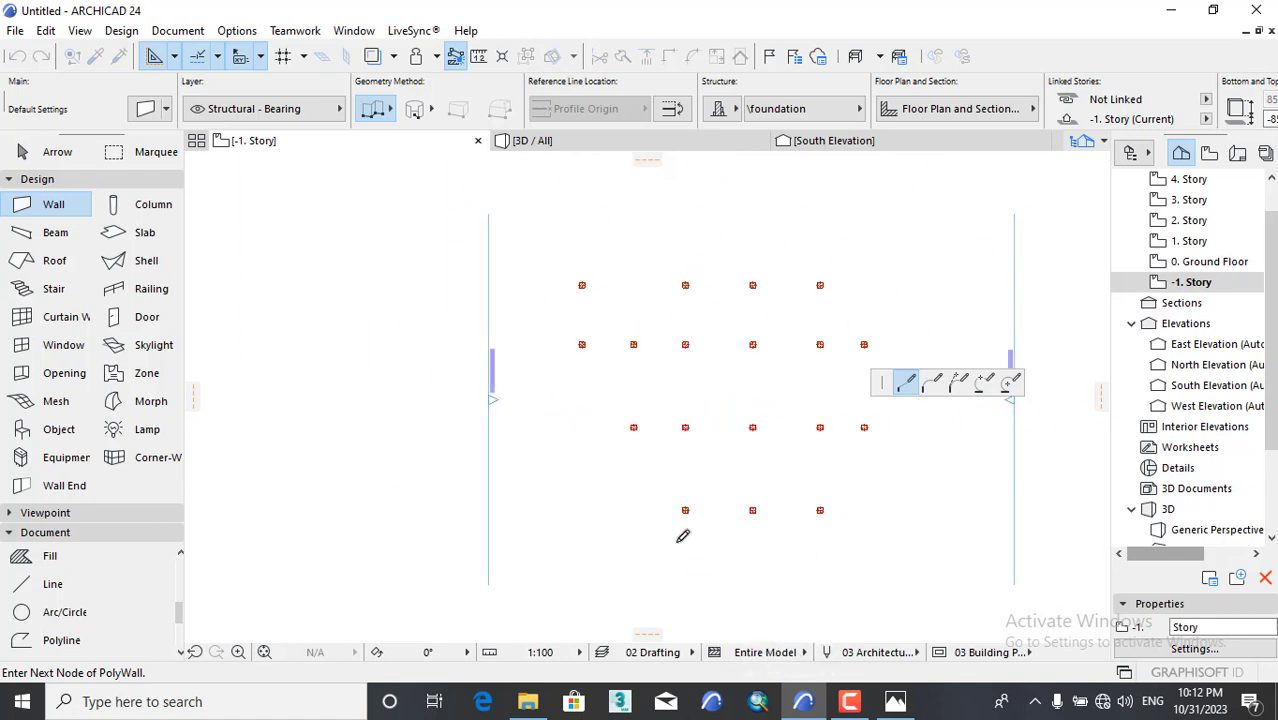
{"action": "scroll", "coordinate": [688, 528], "scroll_direction": "up", "scroll_amount": 2}
{"action": "scroll", "coordinate": [691, 524], "scroll_direction": "up", "scroll_amount": 3}
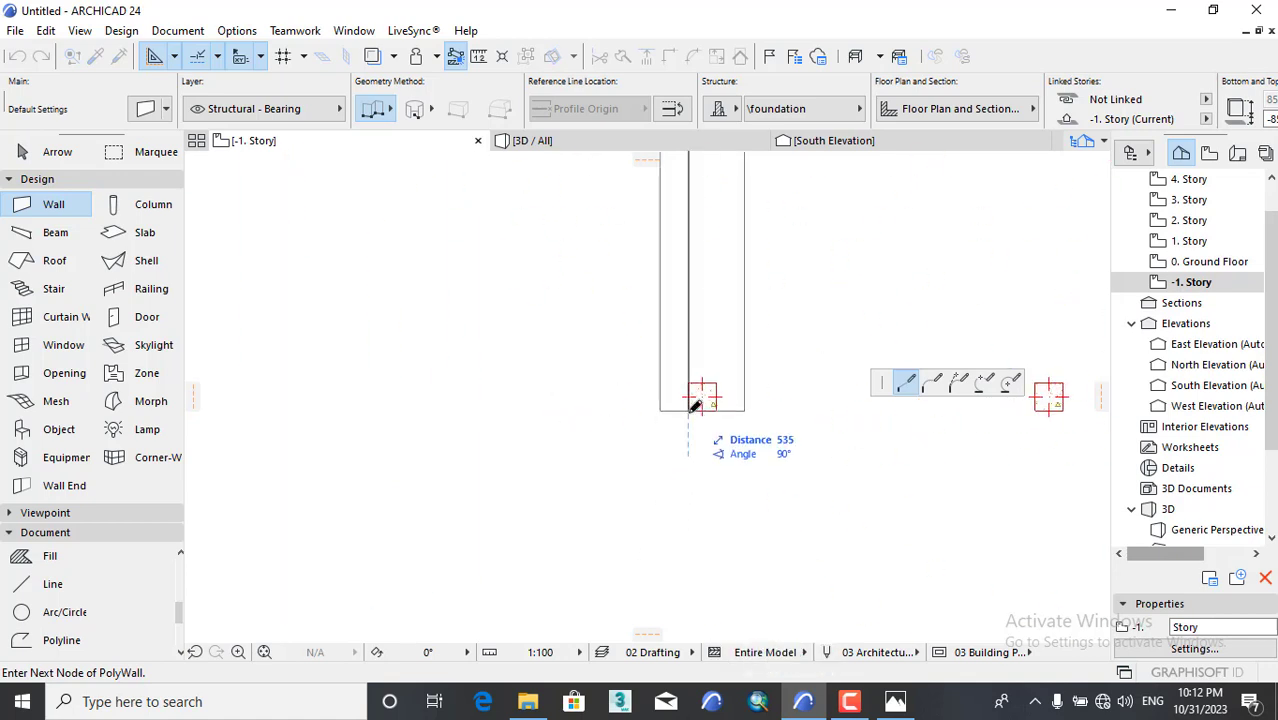
{"action": "scroll", "coordinate": [727, 508], "scroll_direction": "down", "scroll_amount": 4}
{"action": "scroll", "coordinate": [901, 474], "scroll_direction": "up", "scroll_amount": 4}
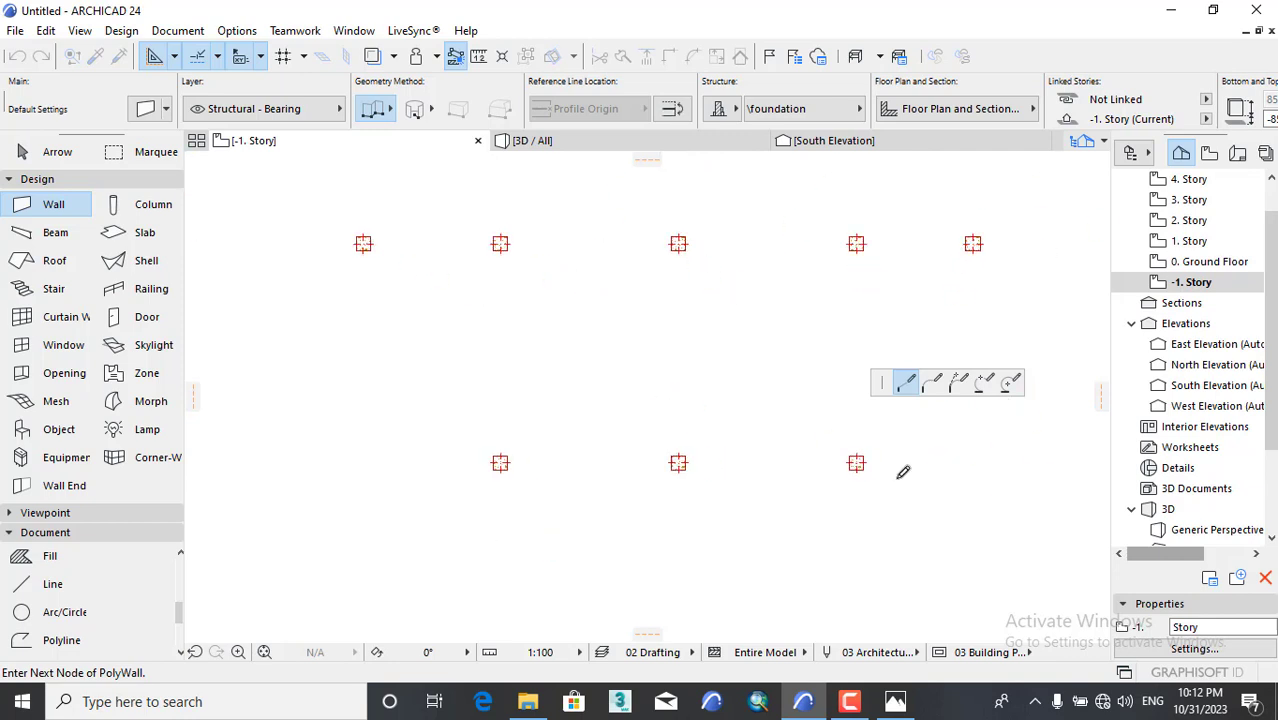
{"action": "left_click", "coordinate": [838, 449]}
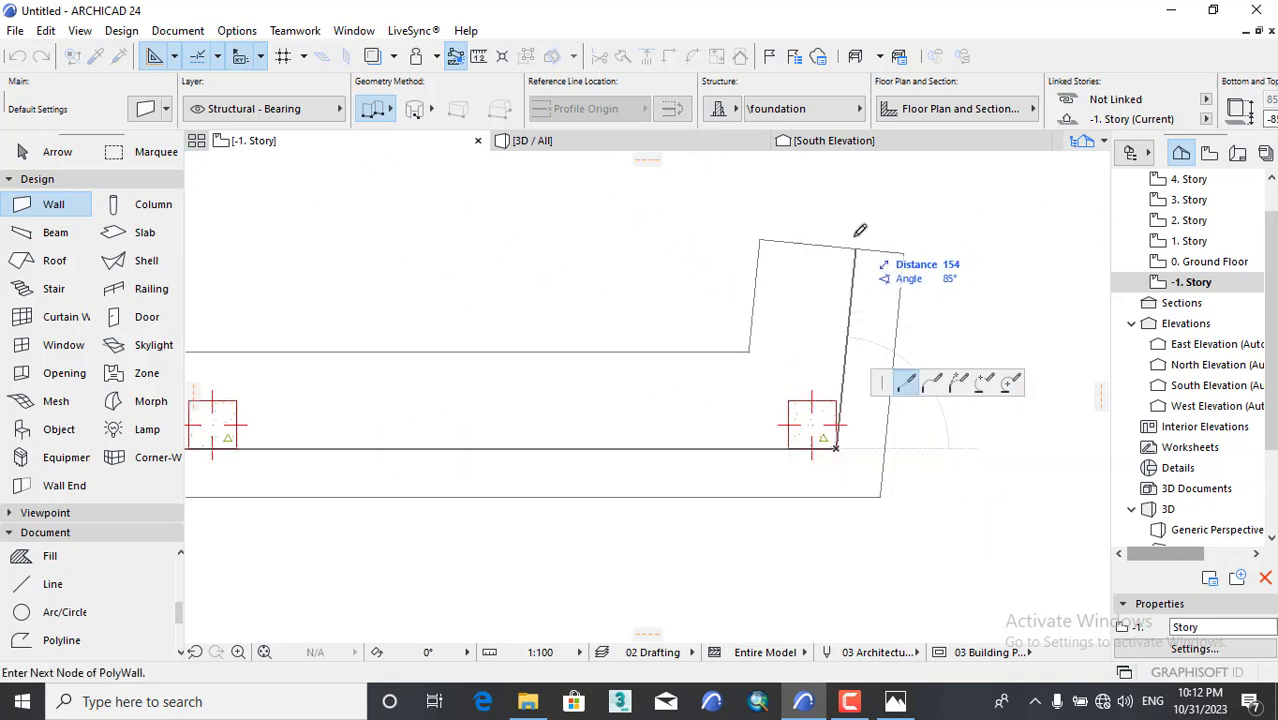
Run the foundation wall up to the third row, then right to the lower-right corner of its rightmost column.
{"action": "scroll", "coordinate": [820, 260], "scroll_direction": "down", "scroll_amount": 4}
{"action": "middle_click_drag", "start_coordinate": [793, 333], "coordinate": [741, 622]}
{"action": "scroll", "coordinate": [757, 318], "scroll_direction": "up", "scroll_amount": 1}
{"action": "scroll", "coordinate": [774, 330], "scroll_direction": "up", "scroll_amount": 2}
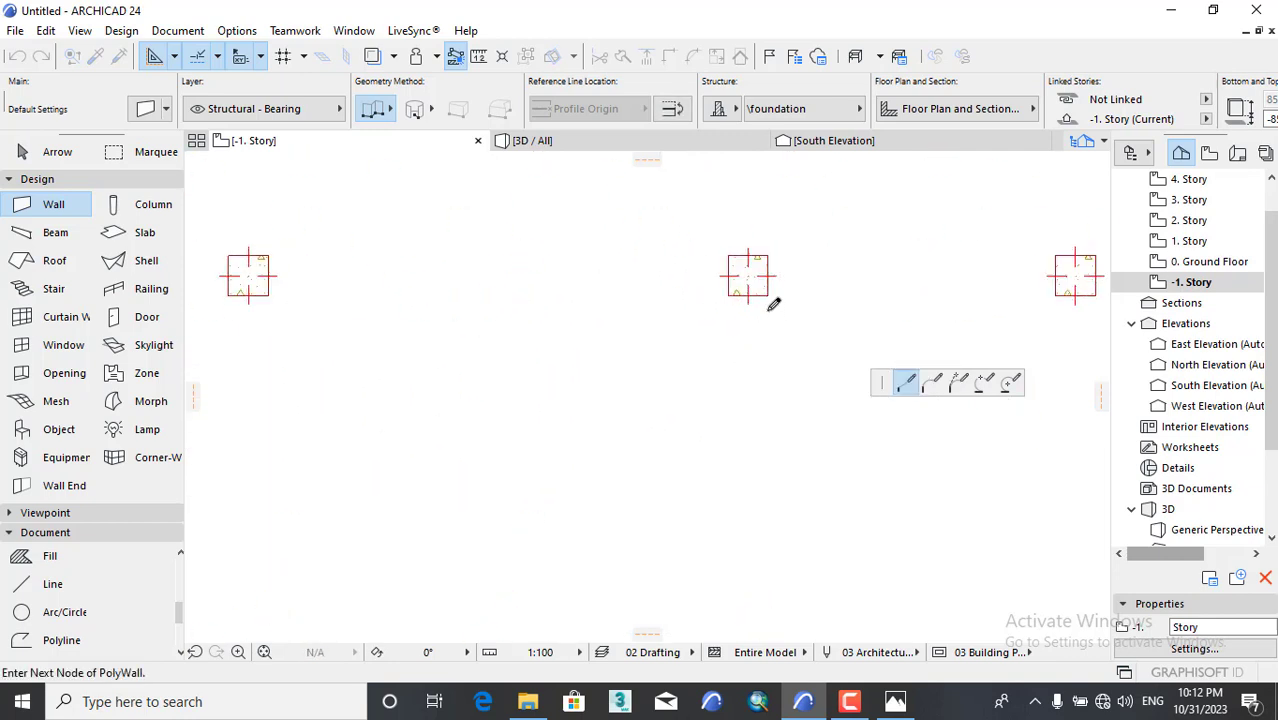
{"action": "middle_click_drag", "start_coordinate": [933, 289], "coordinate": [400, 441]}
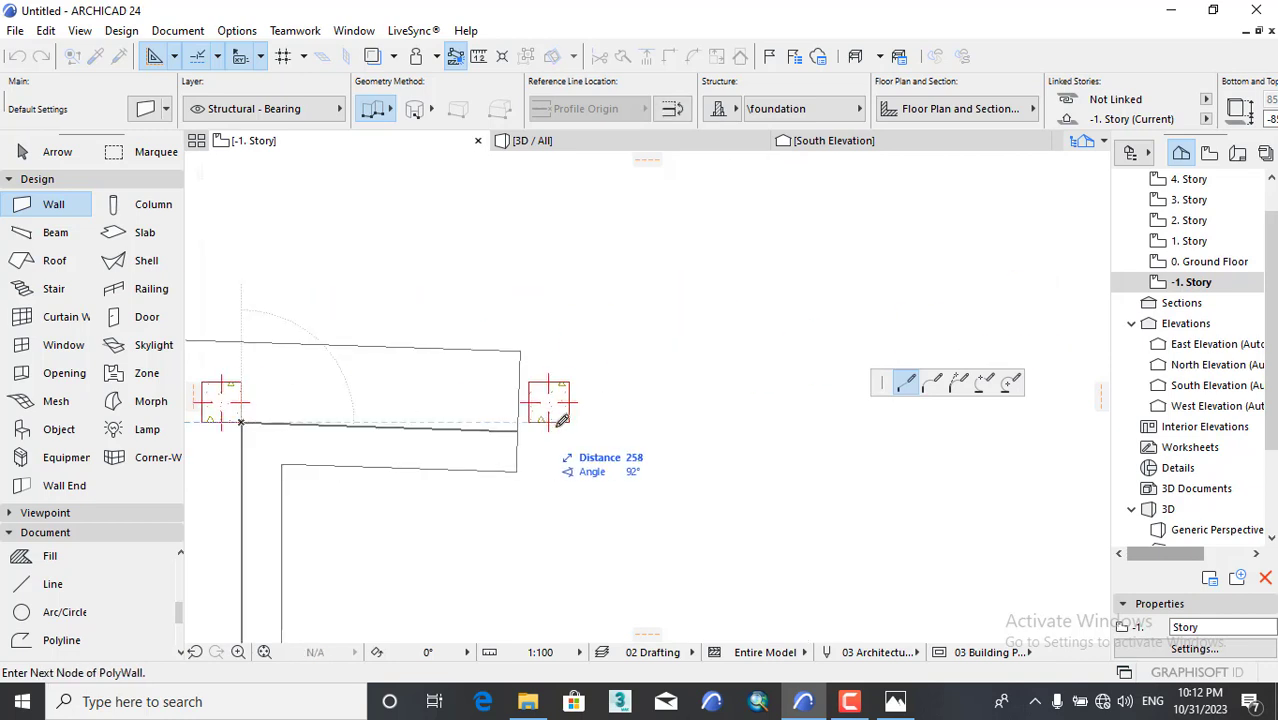
{"action": "left_click", "coordinate": [575, 415]}
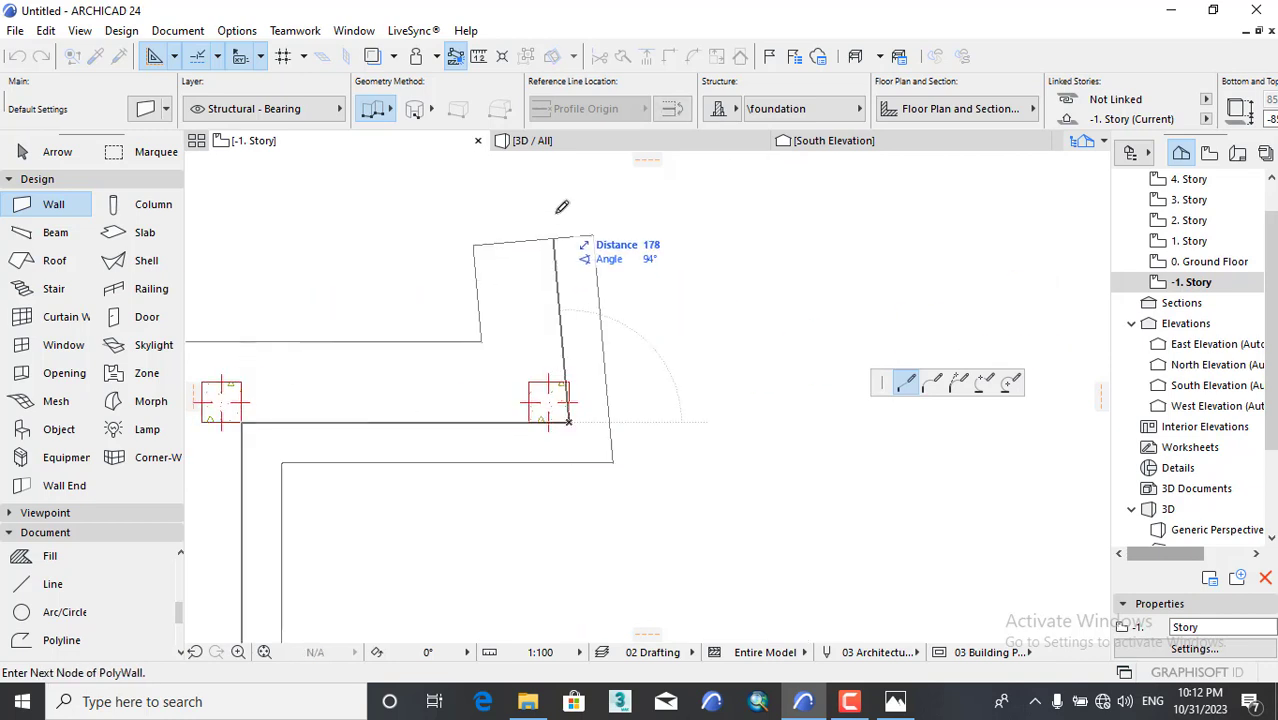
Run the foundation wall up to the second row's rightmost column, then 285 left to the neighbouring column.
{"action": "scroll", "coordinate": [563, 285], "scroll_direction": "down", "scroll_amount": 2}
{"action": "middle_click_drag", "start_coordinate": [568, 628], "coordinate": [621, 577]}
{"action": "scroll", "coordinate": [616, 414], "scroll_direction": "up", "scroll_amount": 3}
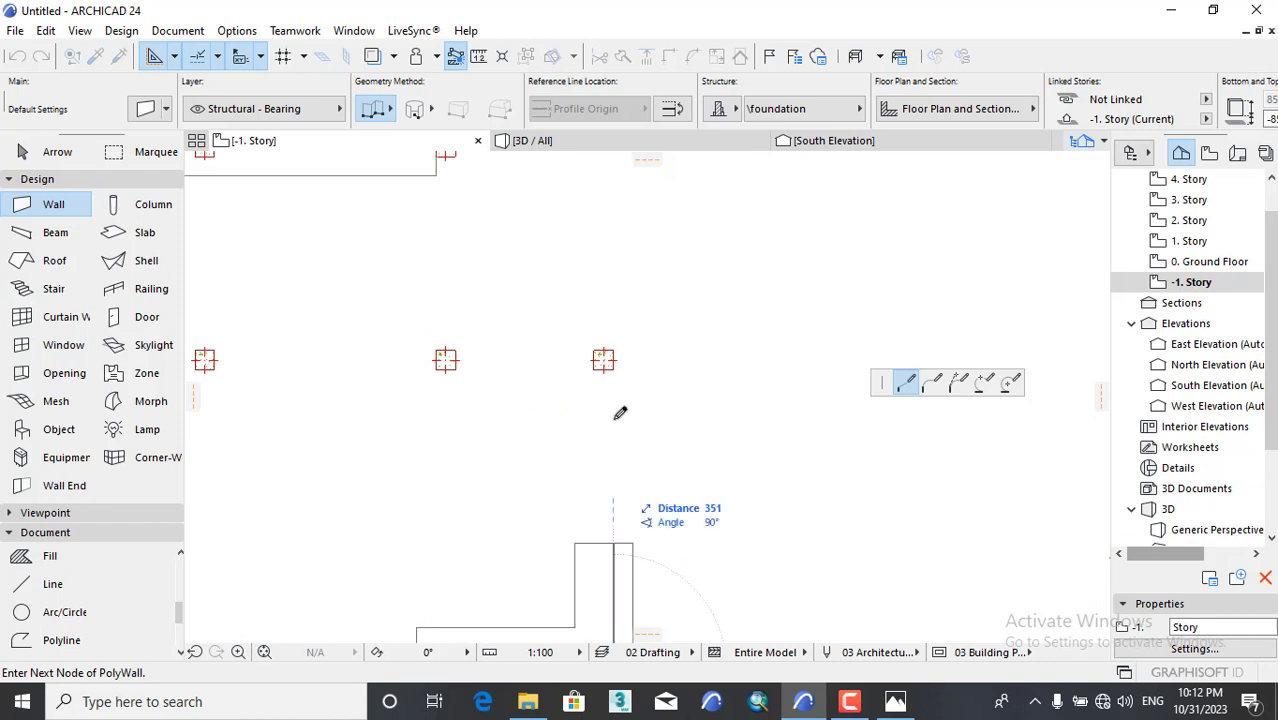
{"action": "left_click", "coordinate": [603, 325]}
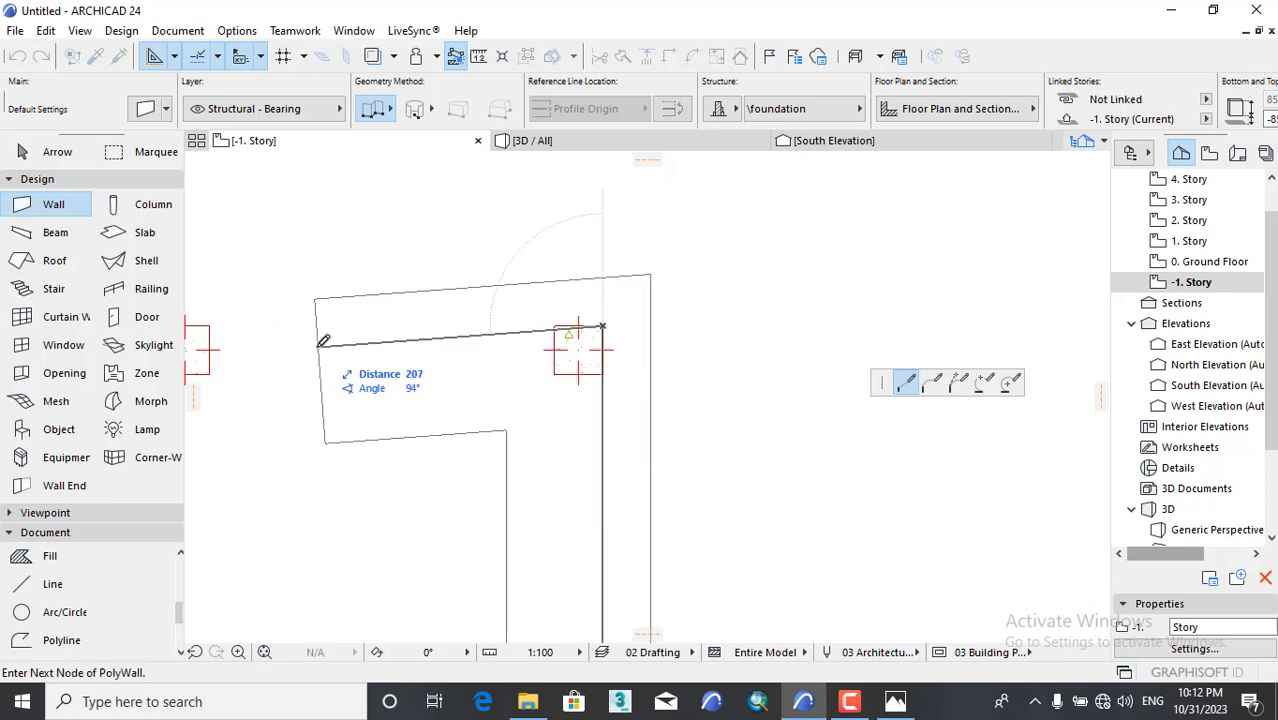
{"action": "middle_click_drag", "start_coordinate": [313, 342], "coordinate": [709, 376]}
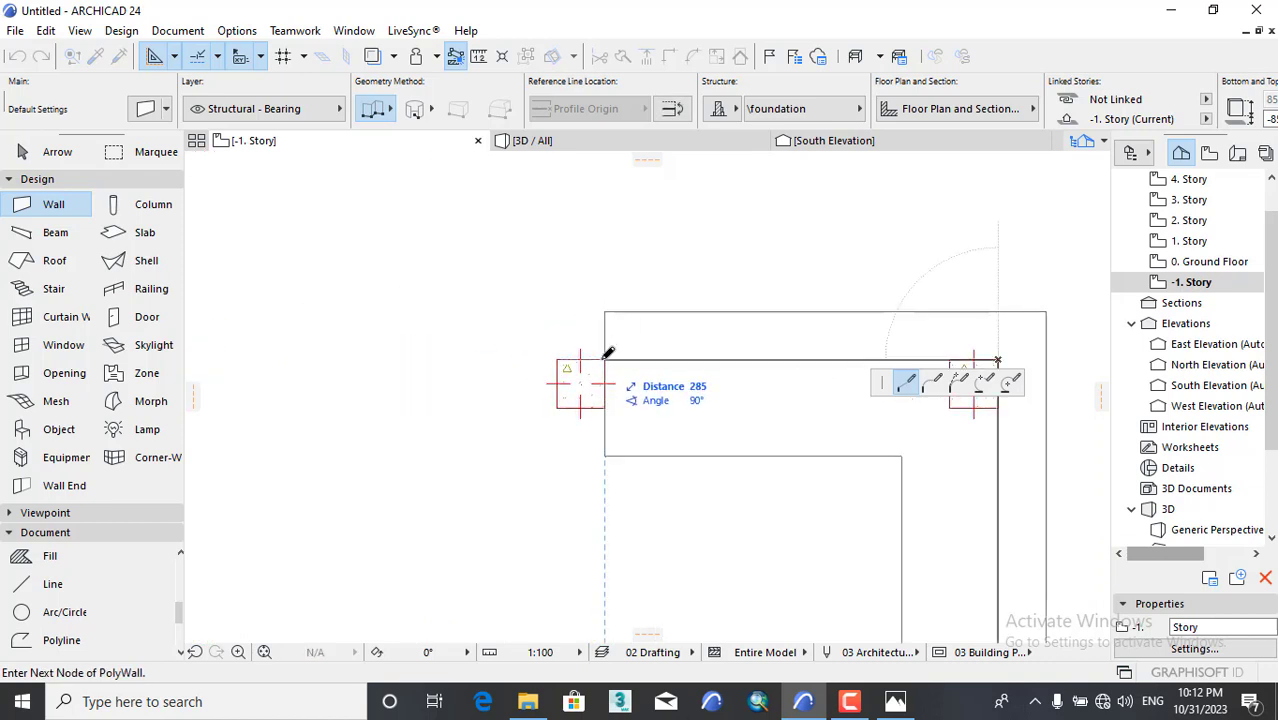
Extend the foundation wall 420 up past the top row's rightmost column to the top wall's outer edge and finish the perimeter.
{"action": "scroll", "coordinate": [600, 357], "scroll_direction": "down", "scroll_amount": 3}
{"action": "scroll", "coordinate": [612, 298], "scroll_direction": "up", "scroll_amount": 5}
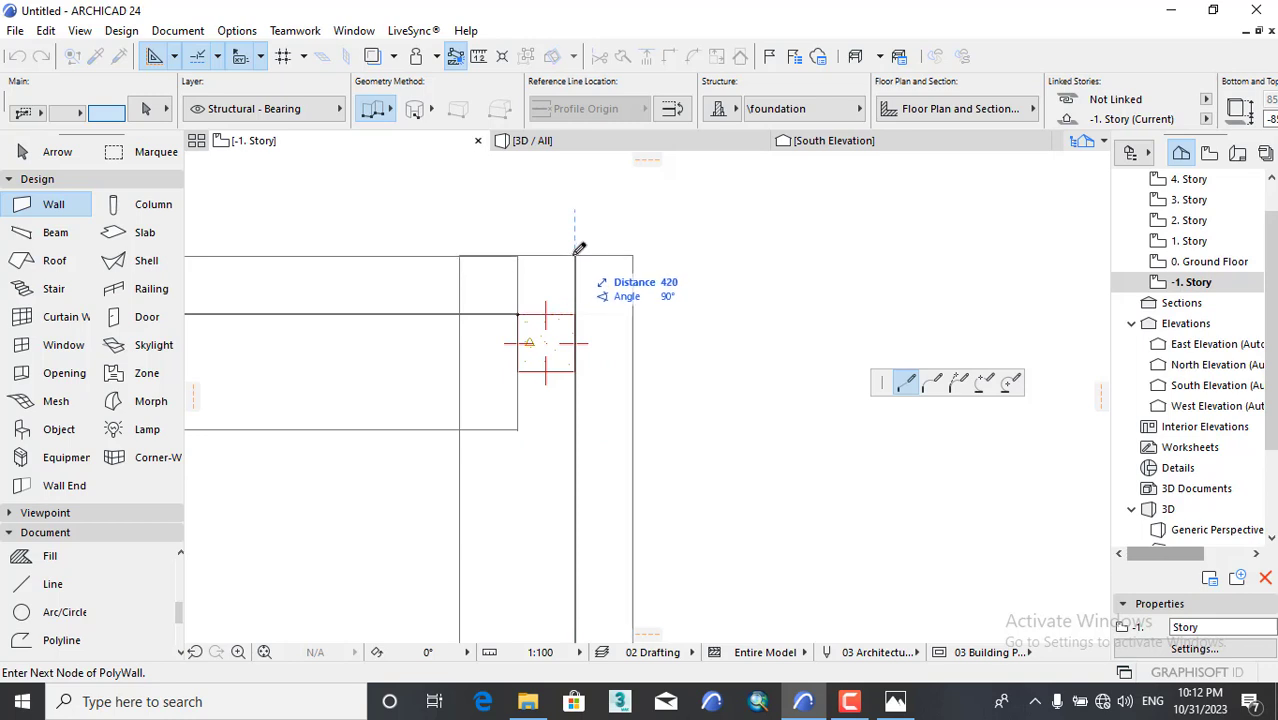
{"action": "left_click", "coordinate": [575, 258]}
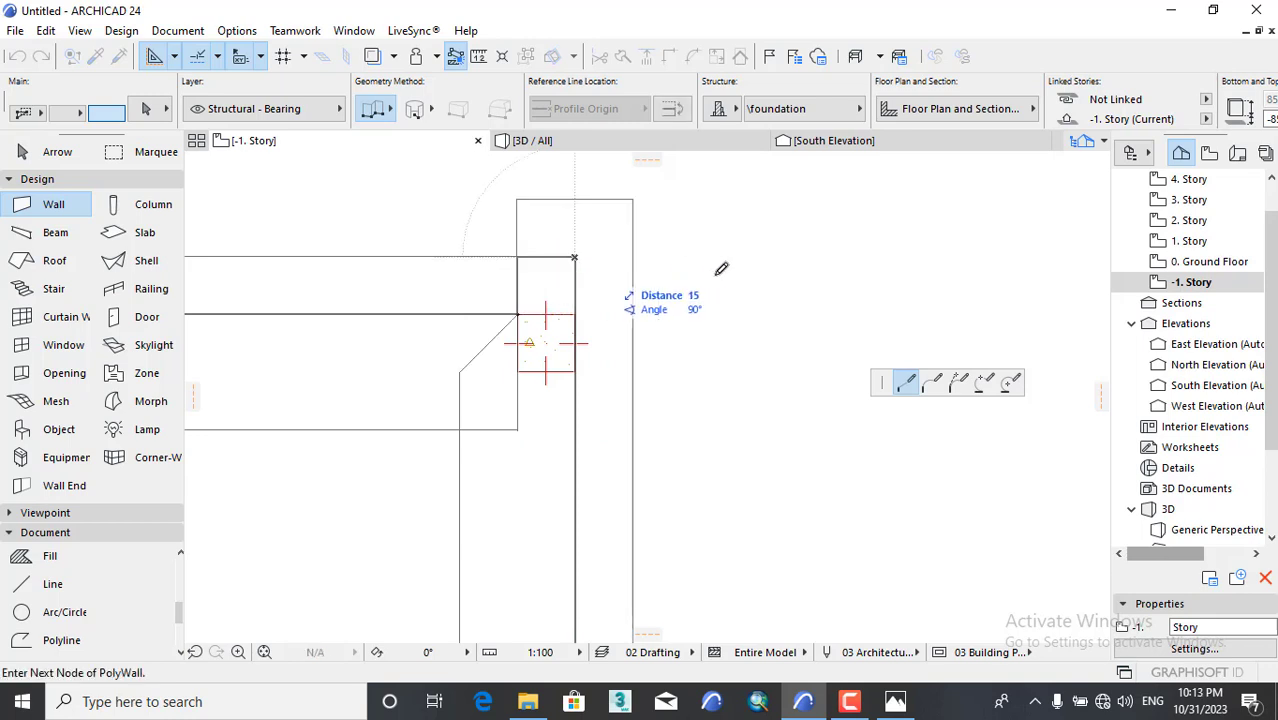
{"action": "right_click", "coordinate": [726, 278]}
{"action": "left_click", "coordinate": [762, 425]}
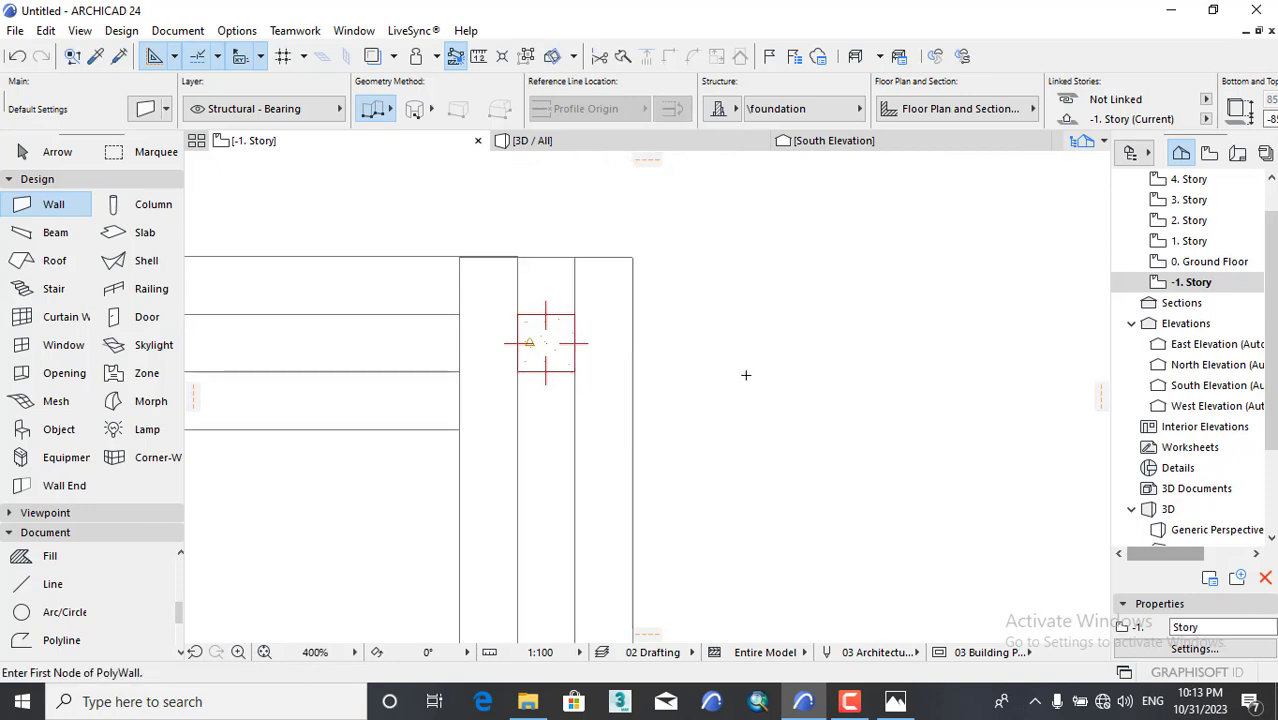
Add an interior foundation wall along the second row, from its fifth column's upper-right corner to its second column's upper-left corner.
{"action": "scroll", "coordinate": [736, 334], "scroll_direction": "down", "scroll_amount": 5}
{"action": "scroll", "coordinate": [732, 334], "scroll_direction": "down", "scroll_amount": 2}
{"action": "scroll", "coordinate": [649, 408], "scroll_direction": "up", "scroll_amount": 4}
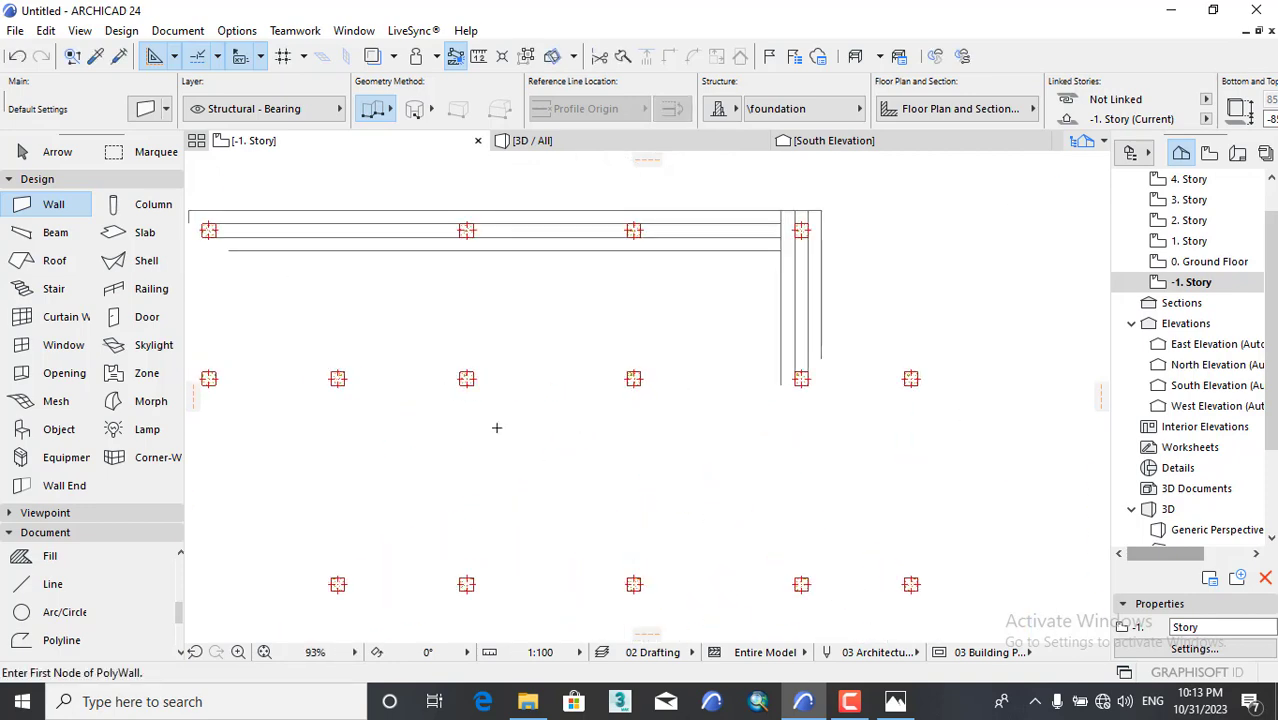
{"action": "middle_click_drag", "start_coordinate": [407, 427], "coordinate": [504, 440]}
{"action": "scroll", "coordinate": [799, 387], "scroll_direction": "up", "scroll_amount": 2}
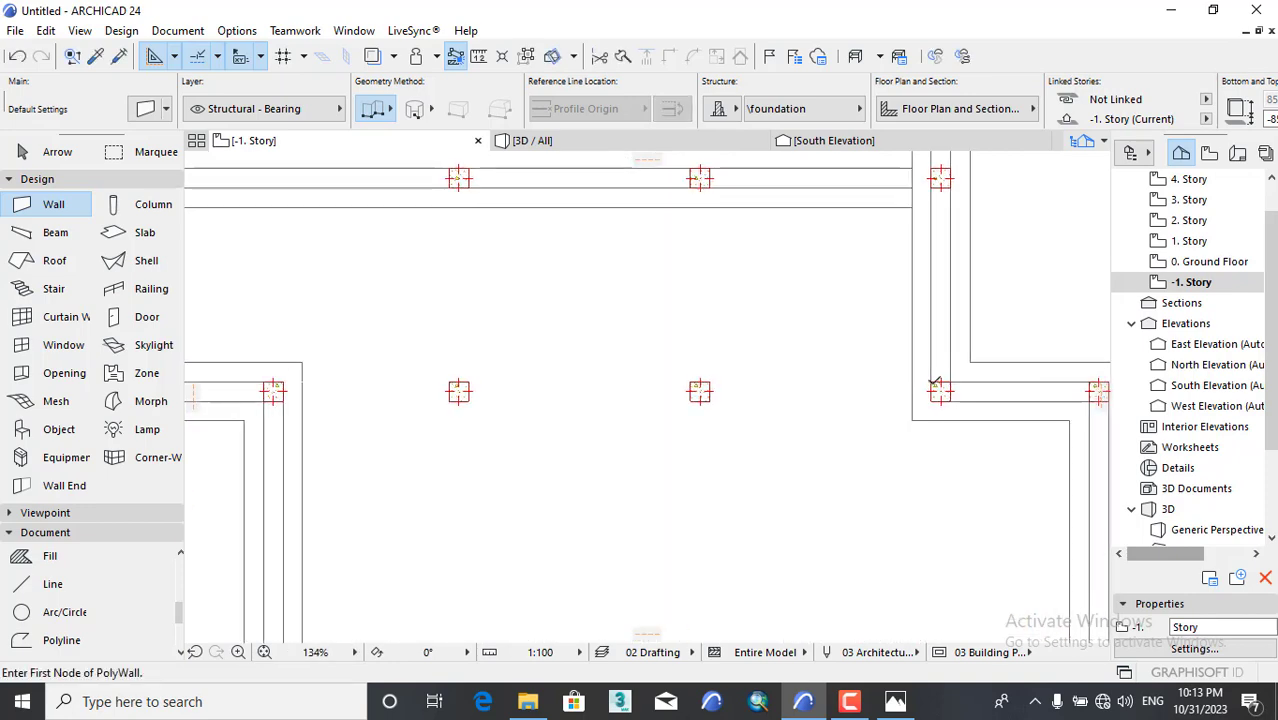
{"action": "left_click", "coordinate": [940, 390]}
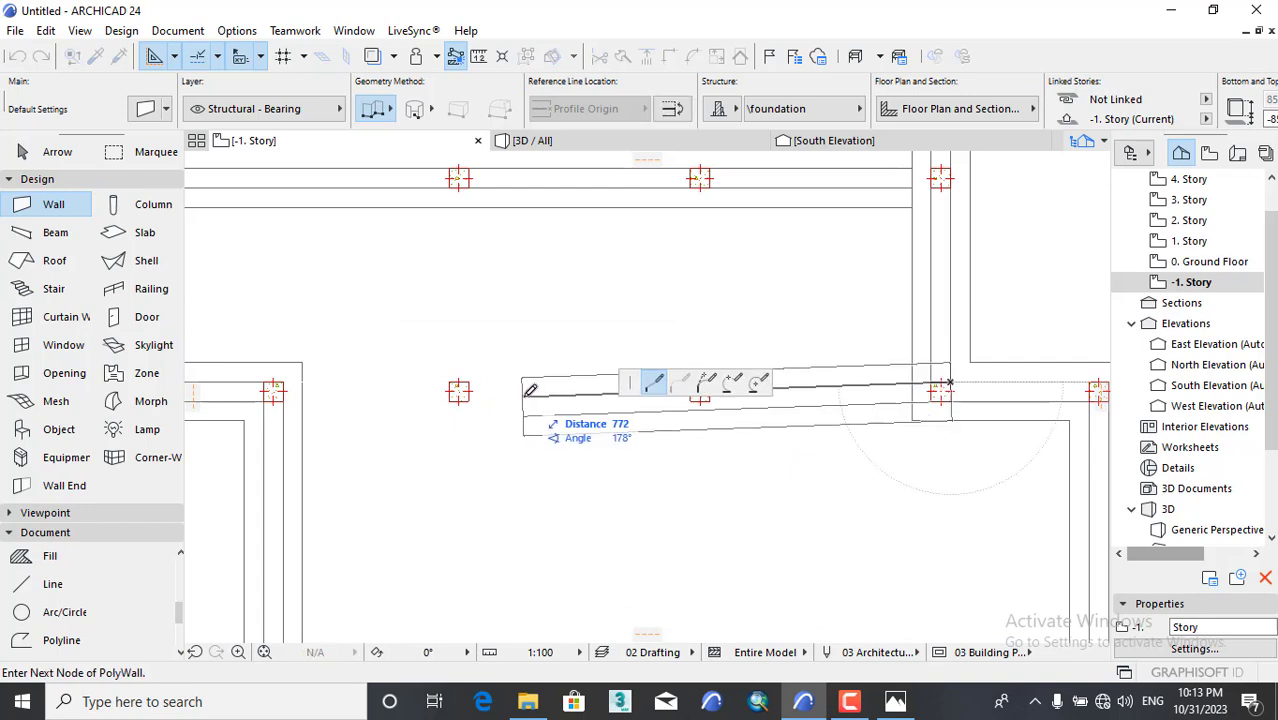
{"action": "middle_click_drag", "start_coordinate": [517, 397], "coordinate": [762, 395]}
{"action": "scroll", "coordinate": [564, 384], "scroll_direction": "up", "scroll_amount": 4}
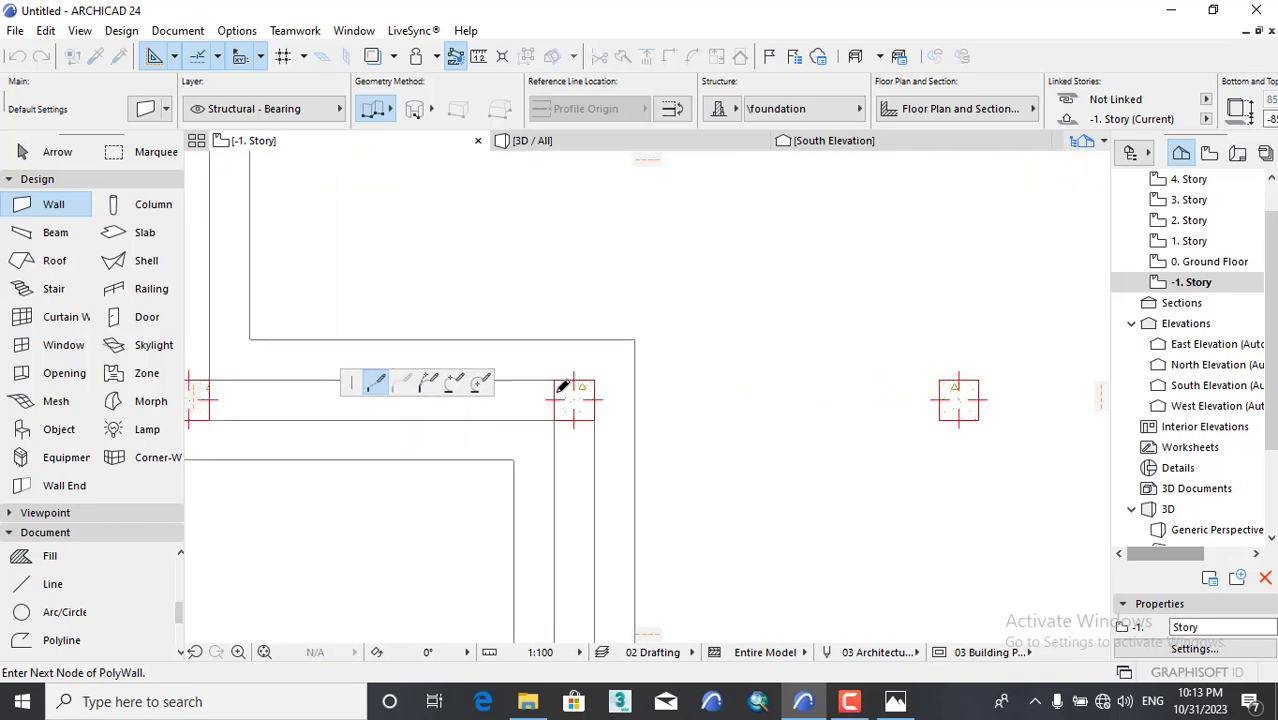
{"action": "left_click", "coordinate": [567, 382]}
{"action": "right_click", "coordinate": [608, 279]}
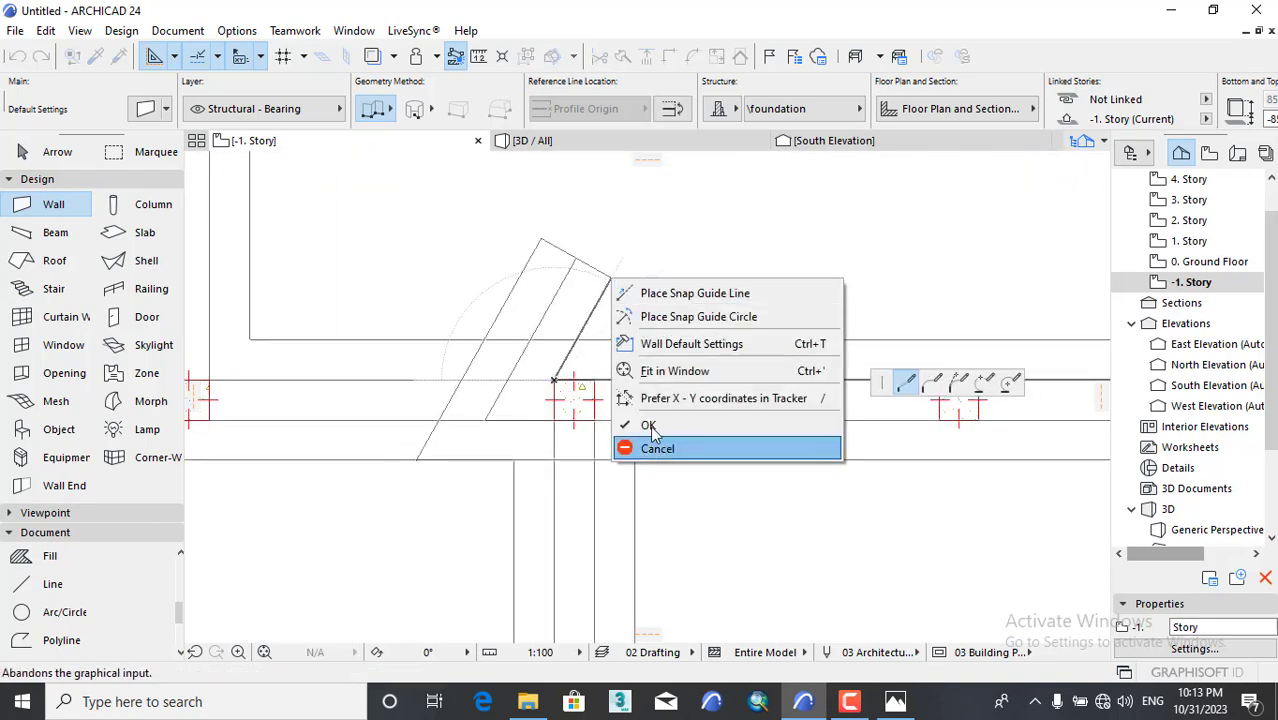
{"action": "left_click", "coordinate": [656, 526]}
Add an interior foundation wall along the third row, from its fourth column's upper-right corner to its second column's upper-left corner.
{"action": "scroll", "coordinate": [417, 309], "scroll_direction": "down", "scroll_amount": 4}
{"action": "scroll", "coordinate": [480, 350], "scroll_direction": "down", "scroll_amount": 4}
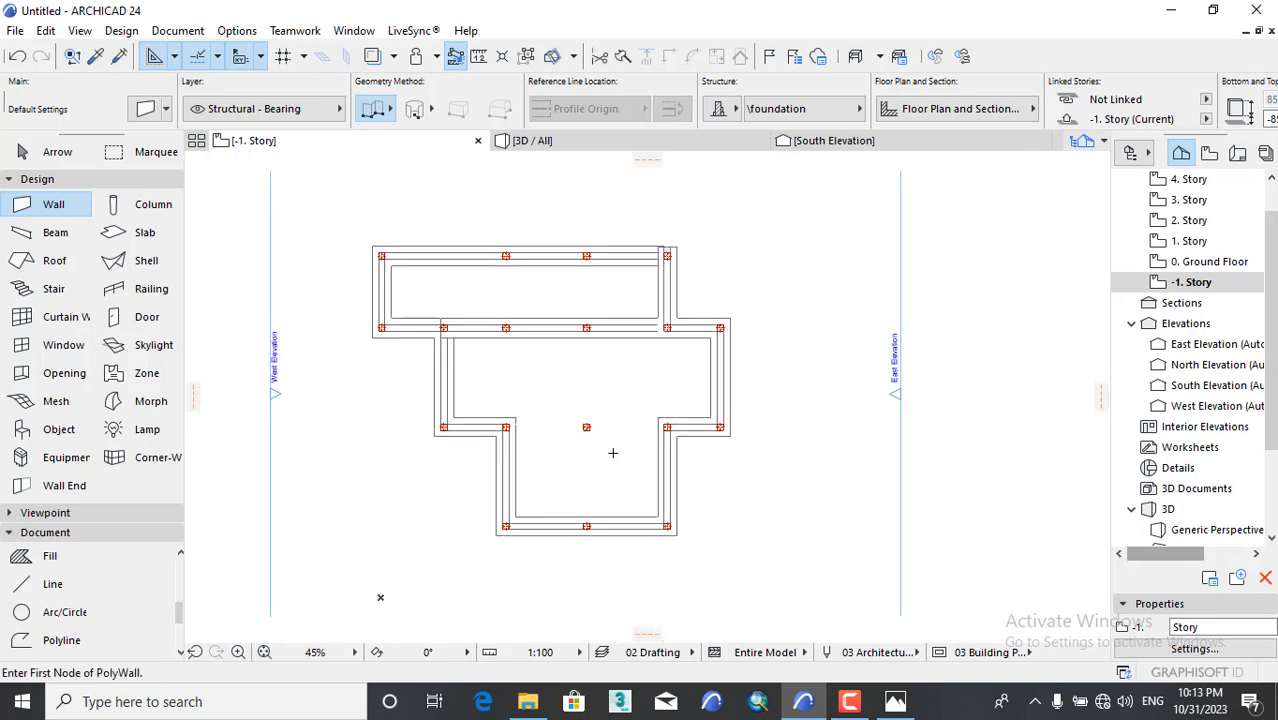
{"action": "scroll", "coordinate": [660, 430], "scroll_direction": "up", "scroll_amount": 4}
{"action": "scroll", "coordinate": [725, 397], "scroll_direction": "up", "scroll_amount": 4}
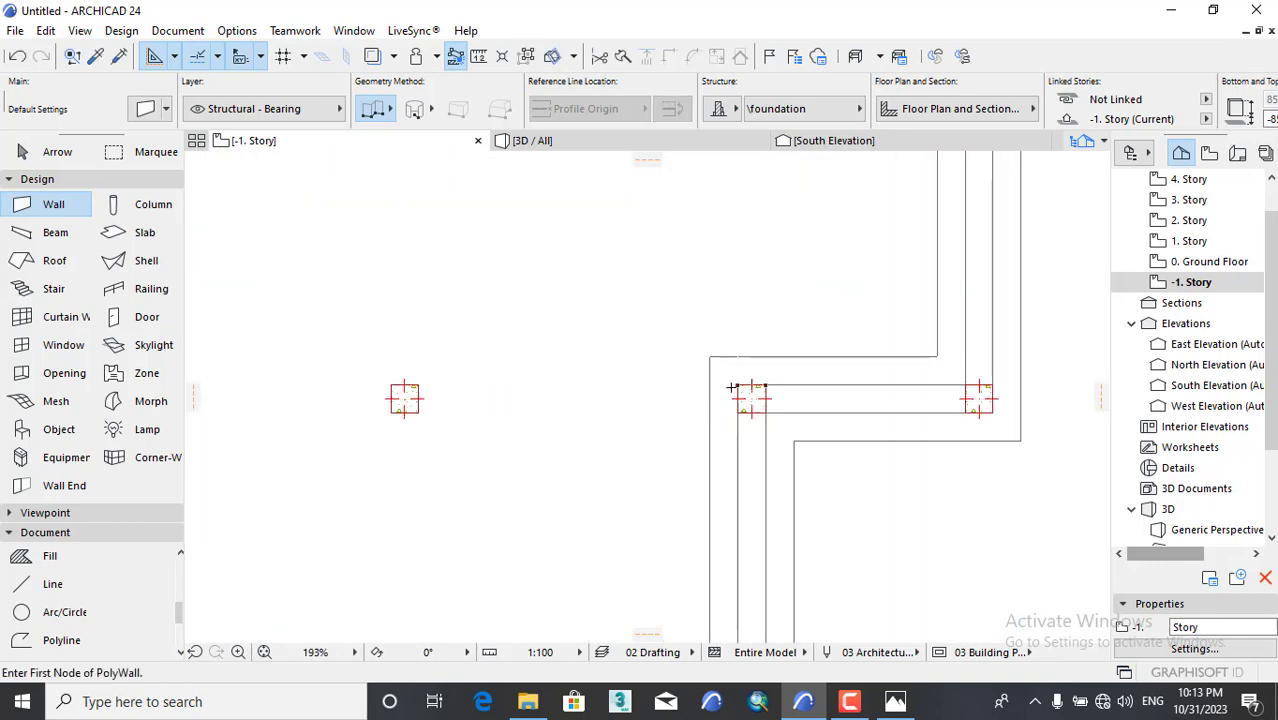
{"action": "left_click", "coordinate": [765, 384]}
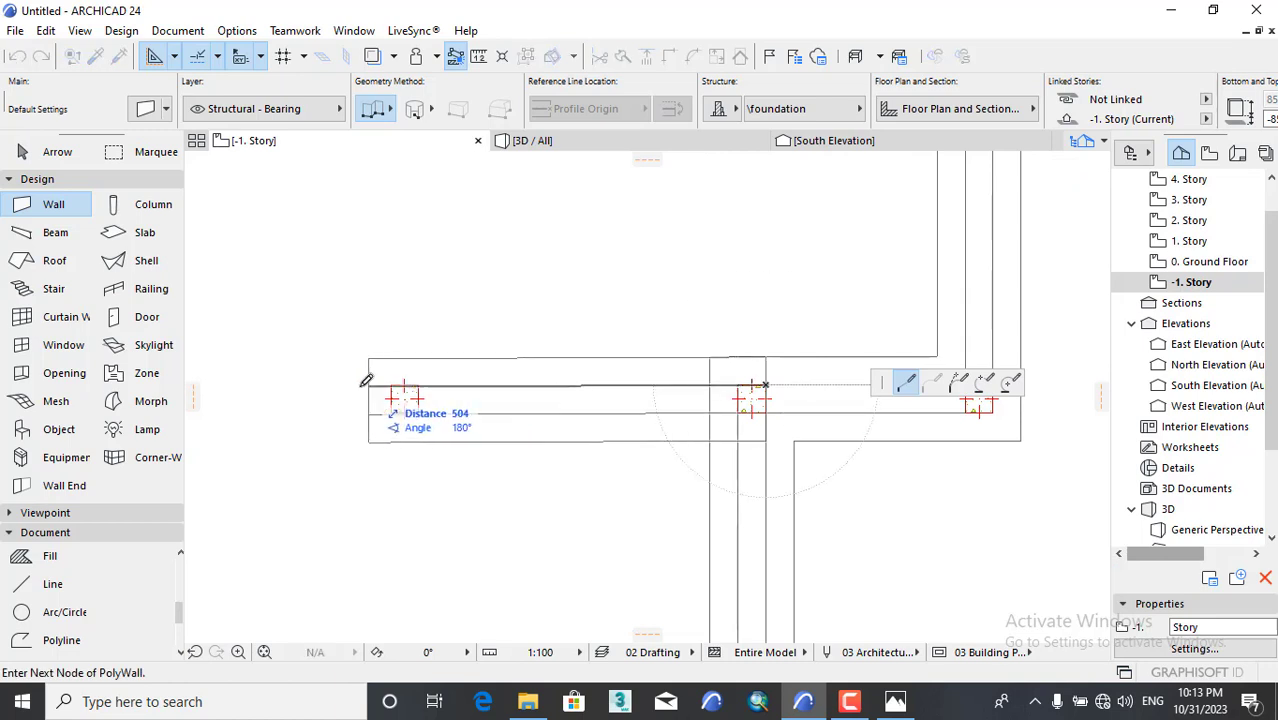
{"action": "middle_click_drag", "start_coordinate": [453, 395], "coordinate": [967, 419]}
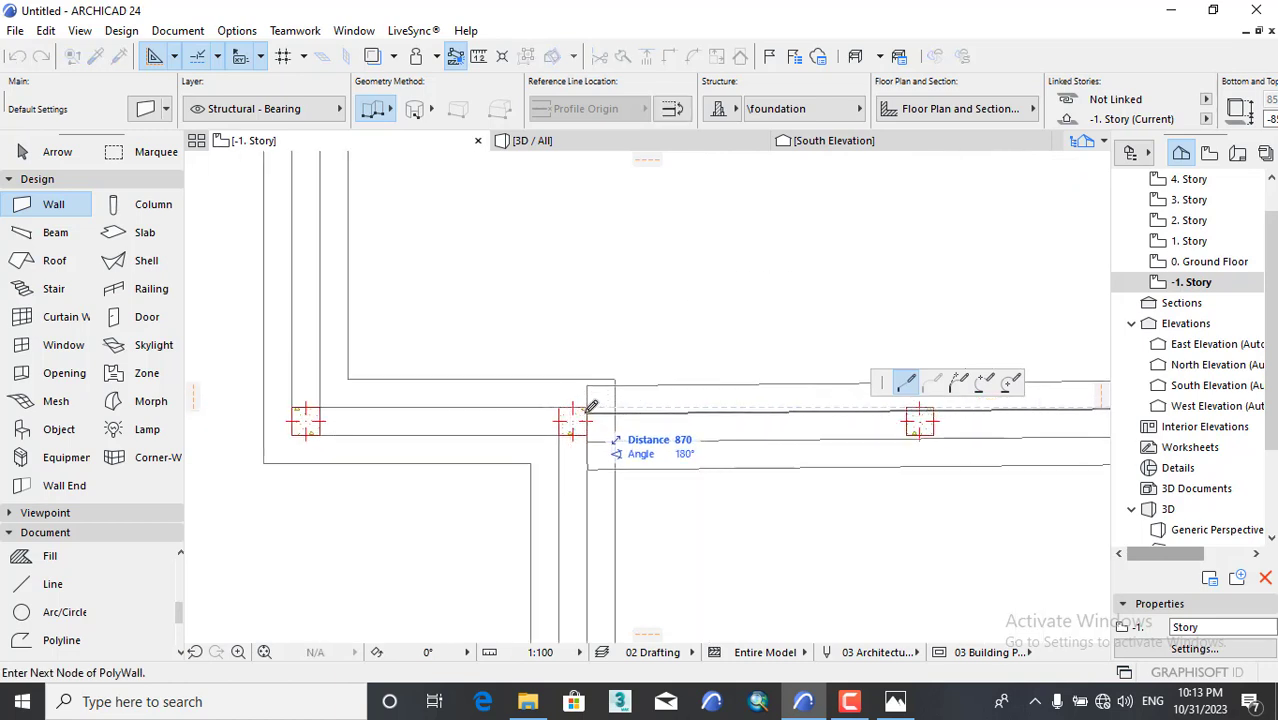
{"action": "right_click", "coordinate": [543, 318]}
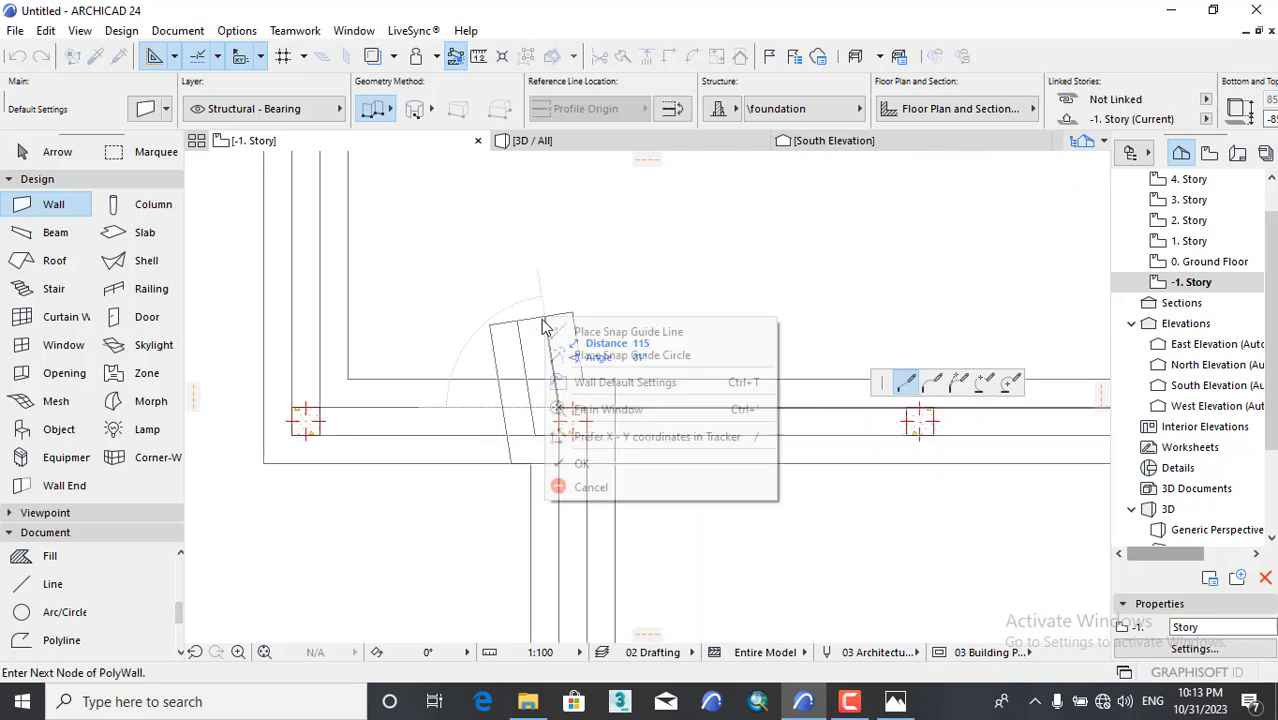
{"action": "left_click", "coordinate": [585, 459]}
Add an interior foundation wall from the top row's third column's upper-right corner, 1490 down to the bottom row's middle column's lower-right corner.
{"action": "middle_click_drag", "start_coordinate": [849, 443], "coordinate": [831, 443]}
{"action": "scroll", "coordinate": [642, 420], "scroll_direction": "down", "scroll_amount": 5}
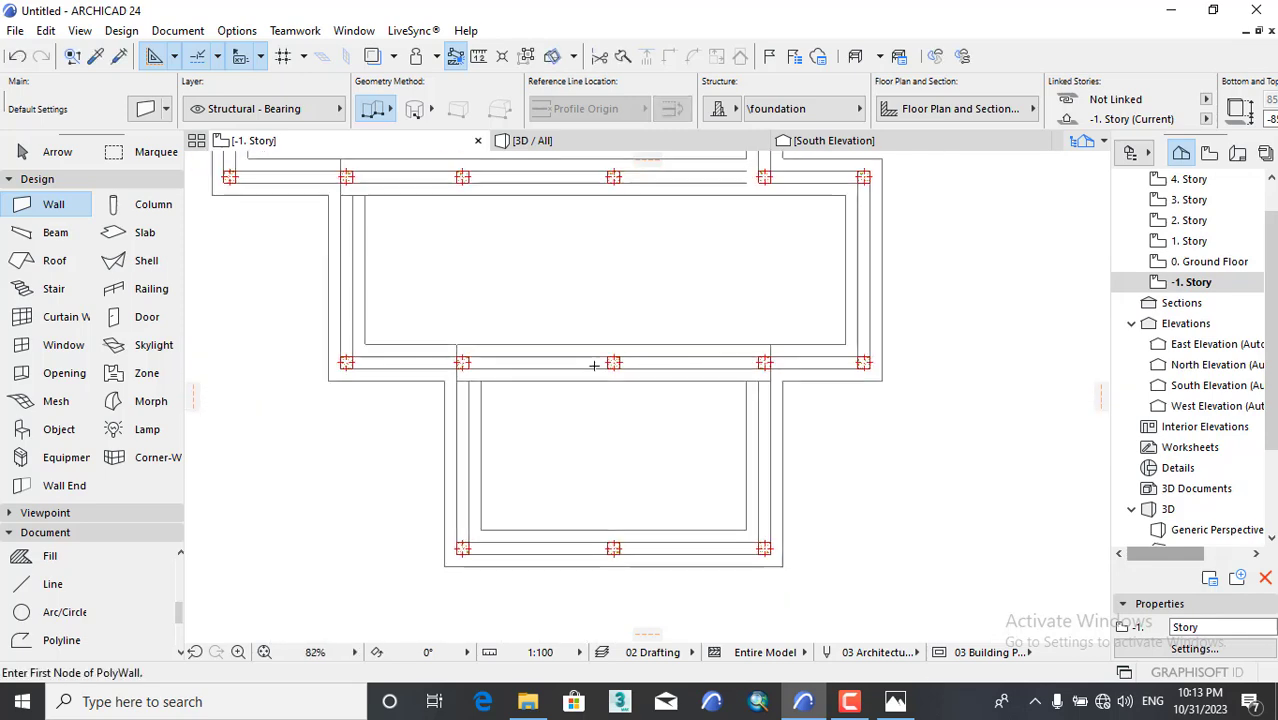
{"action": "middle_click_drag", "start_coordinate": [626, 297], "coordinate": [630, 437]}
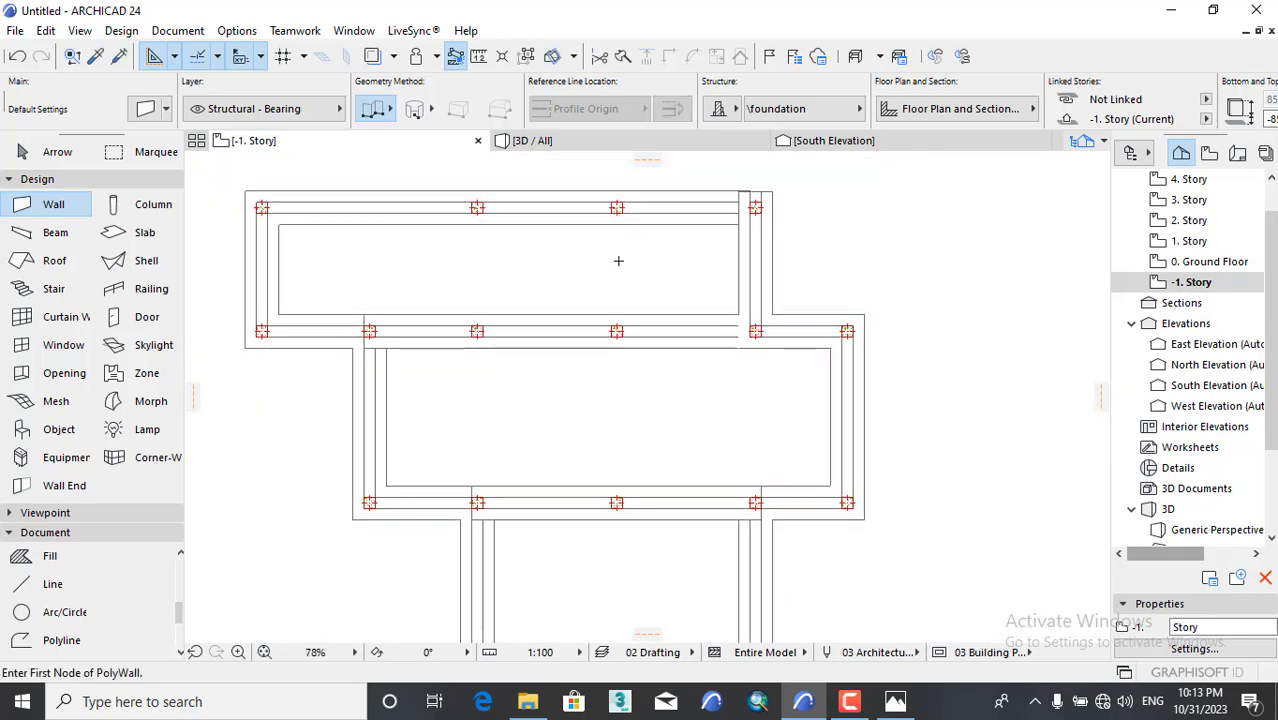
{"action": "scroll", "coordinate": [624, 198], "scroll_direction": "up", "scroll_amount": 5}
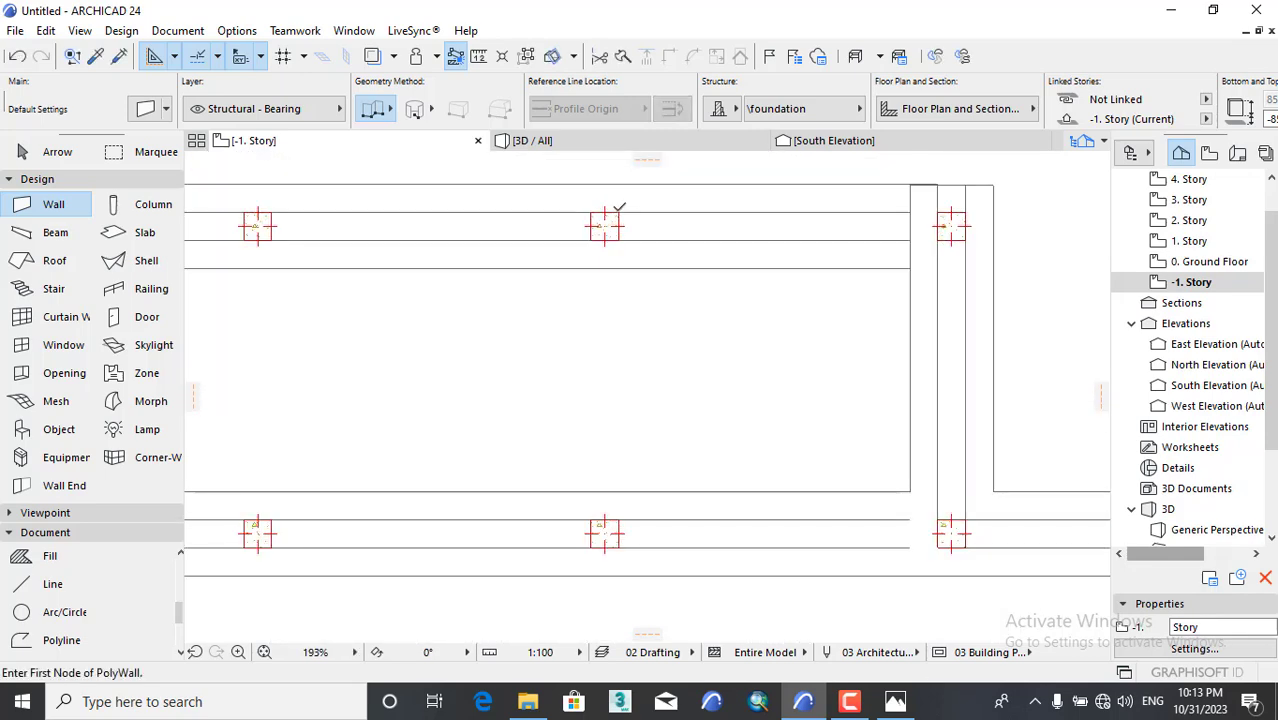
{"action": "left_click", "coordinate": [619, 212]}
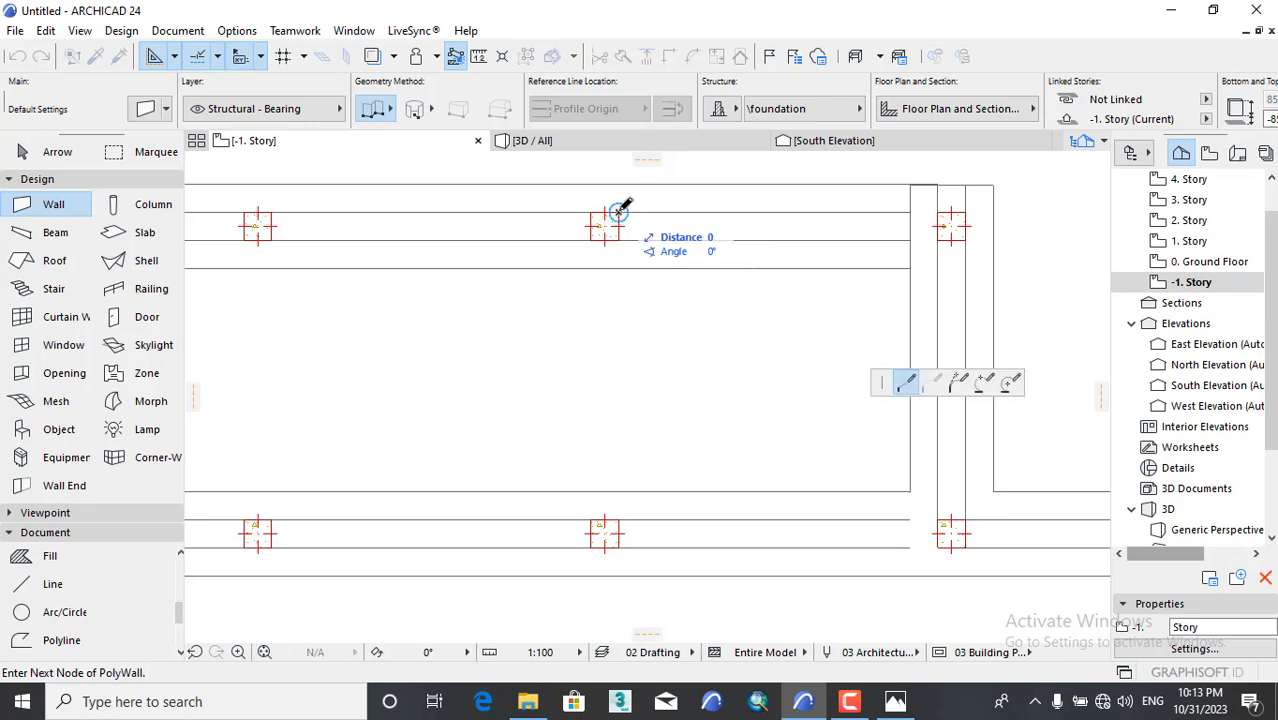
{"action": "scroll", "coordinate": [636, 368], "scroll_direction": "down", "scroll_amount": 3}
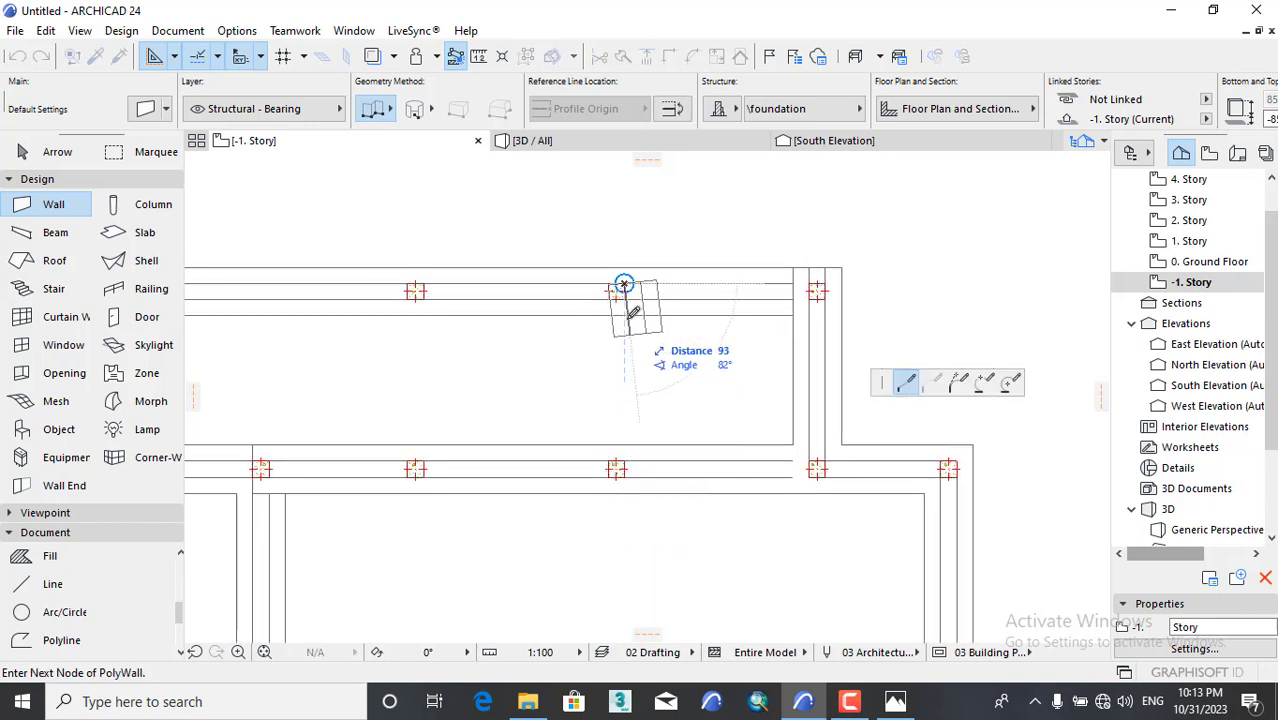
{"action": "scroll", "coordinate": [619, 305], "scroll_direction": "up", "scroll_amount": 3}
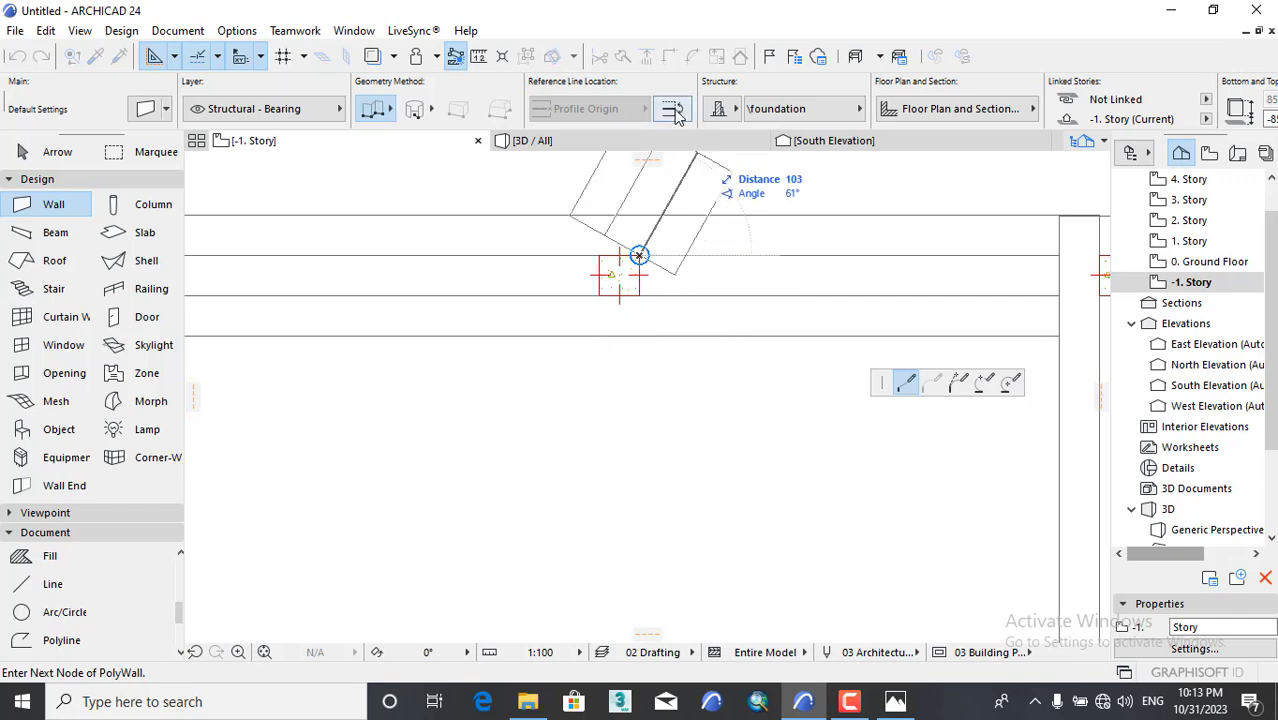
{"action": "scroll", "coordinate": [643, 540], "scroll_direction": "down", "scroll_amount": 3}
{"action": "scroll", "coordinate": [645, 540], "scroll_direction": "down", "scroll_amount": 2}
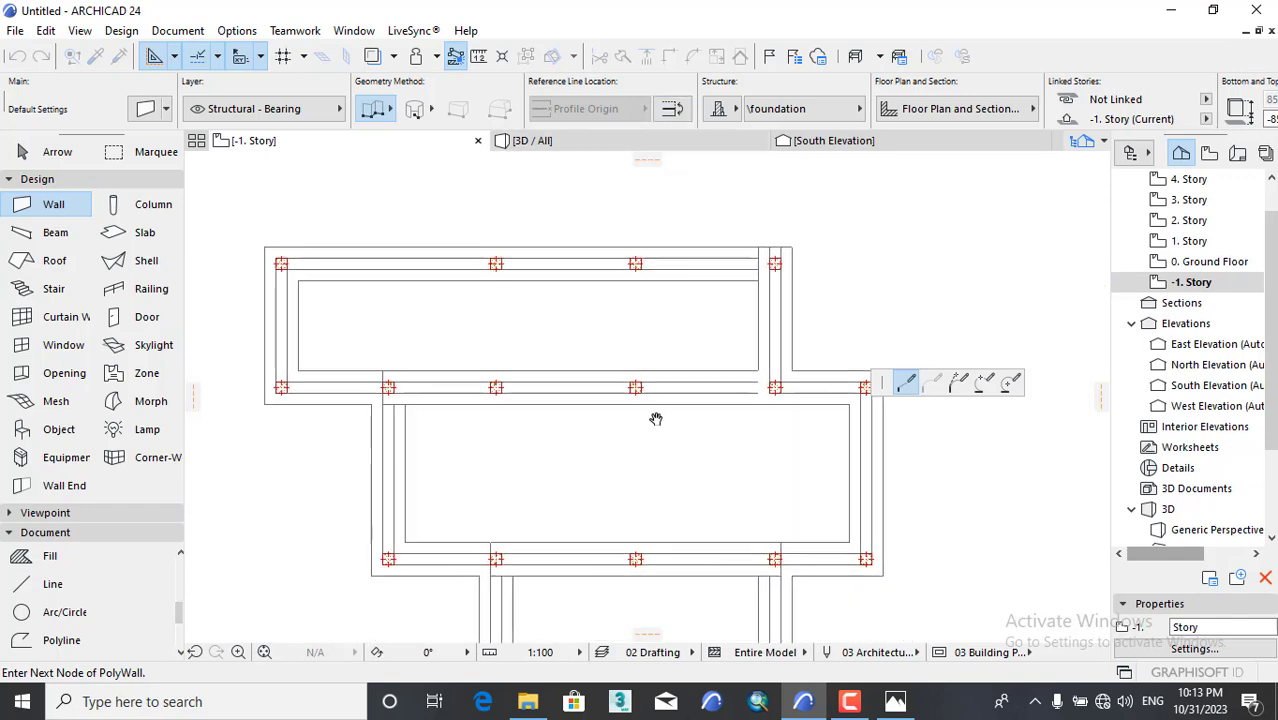
{"action": "scroll", "coordinate": [655, 500], "scroll_direction": "up", "scroll_amount": 6}
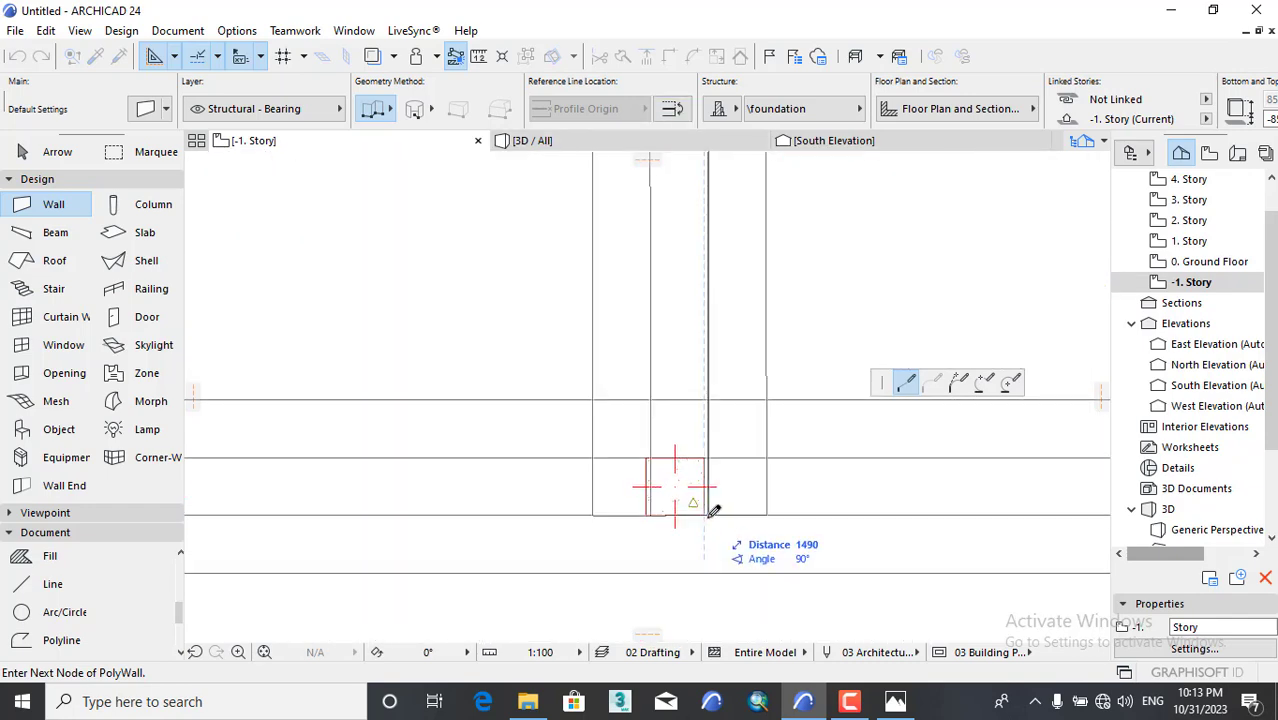
{"action": "right_click", "coordinate": [500, 345]}
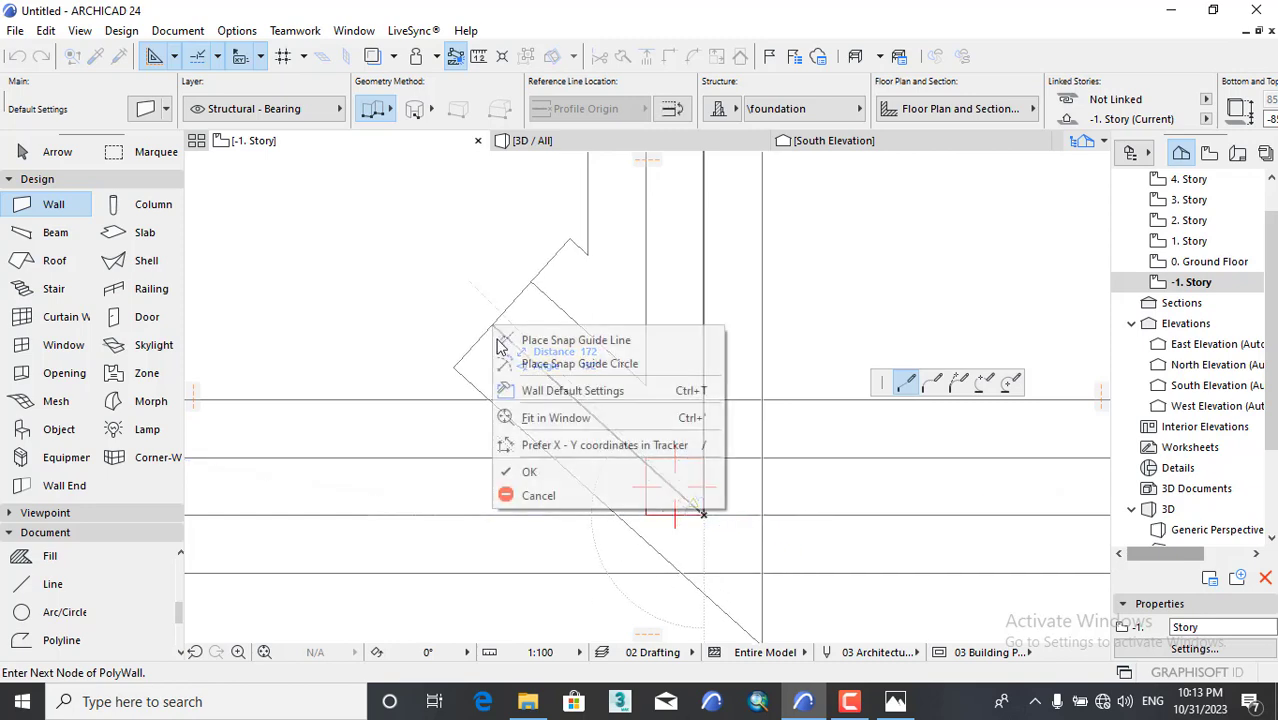
{"action": "left_click", "coordinate": [529, 471]}
Add an interior foundation wall from the top row's second column's upper-right corner, 955 down to the third row's second column's lower-right corner.
{"action": "scroll", "coordinate": [630, 545], "scroll_direction": "down", "scroll_amount": 6}
{"action": "scroll", "coordinate": [606, 287], "scroll_direction": "up", "scroll_amount": 5}
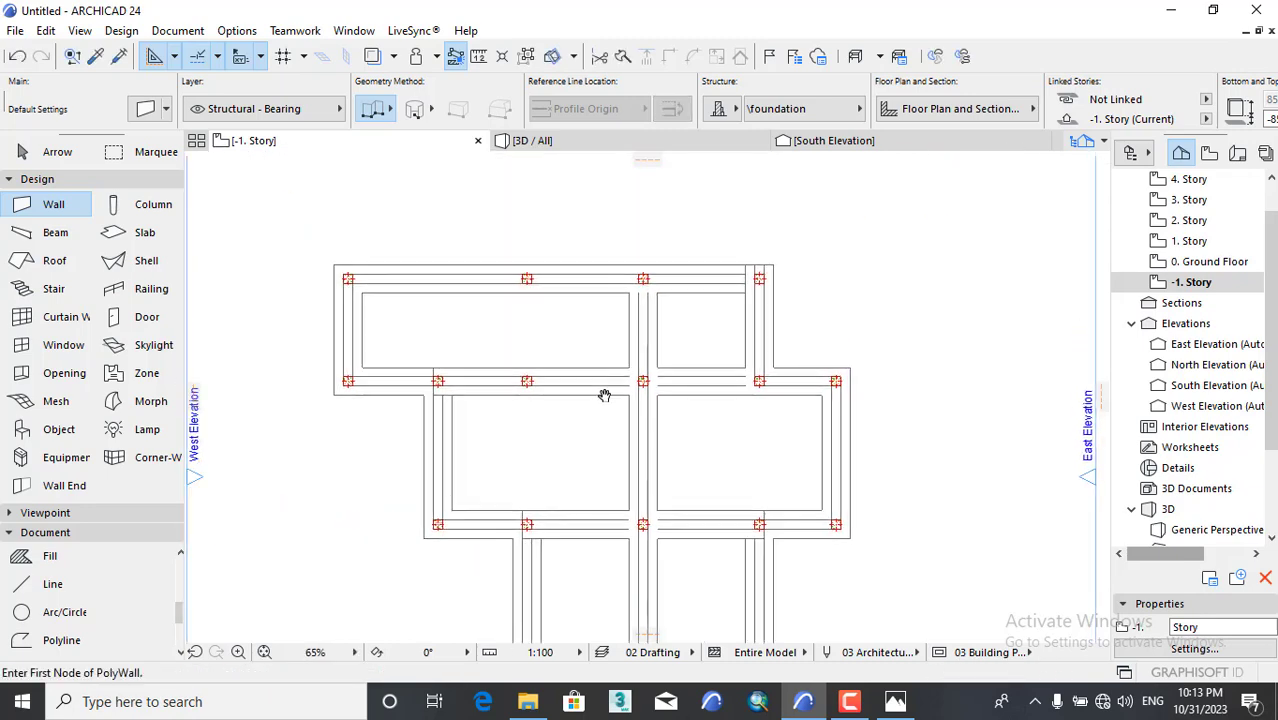
{"action": "left_click", "coordinate": [566, 266]}
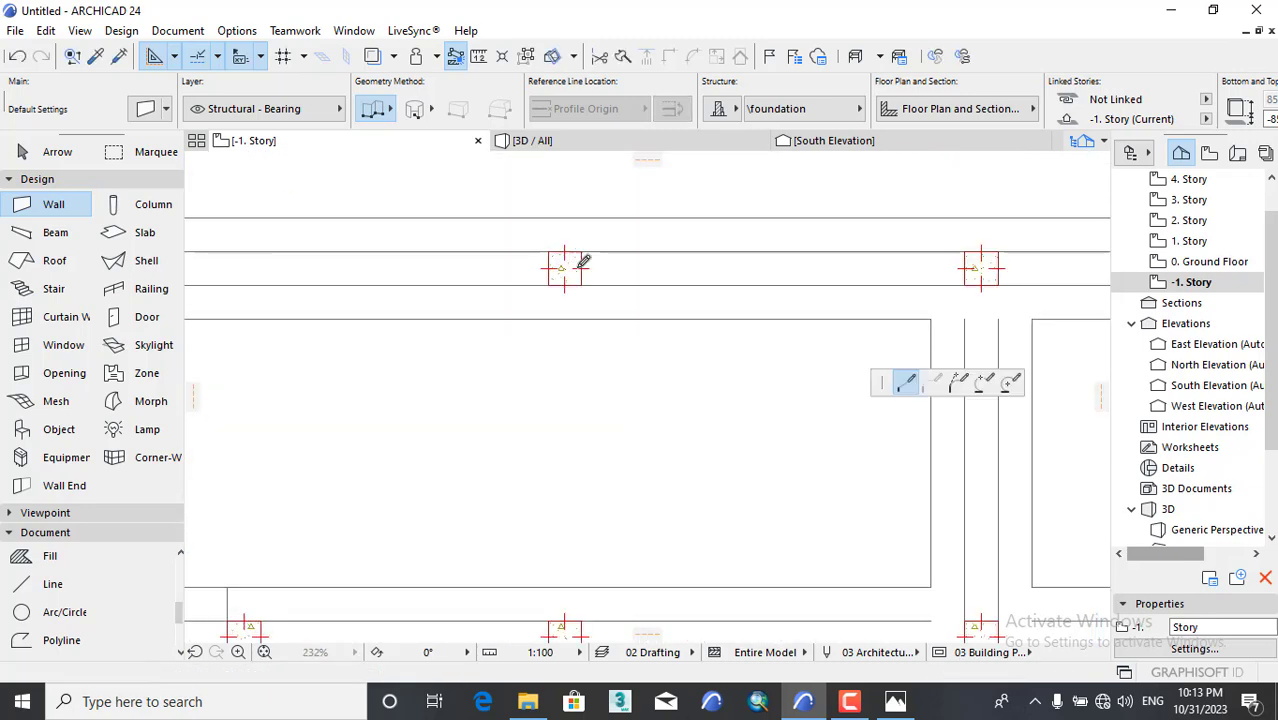
{"action": "scroll", "coordinate": [571, 285], "scroll_direction": "down", "scroll_amount": 5}
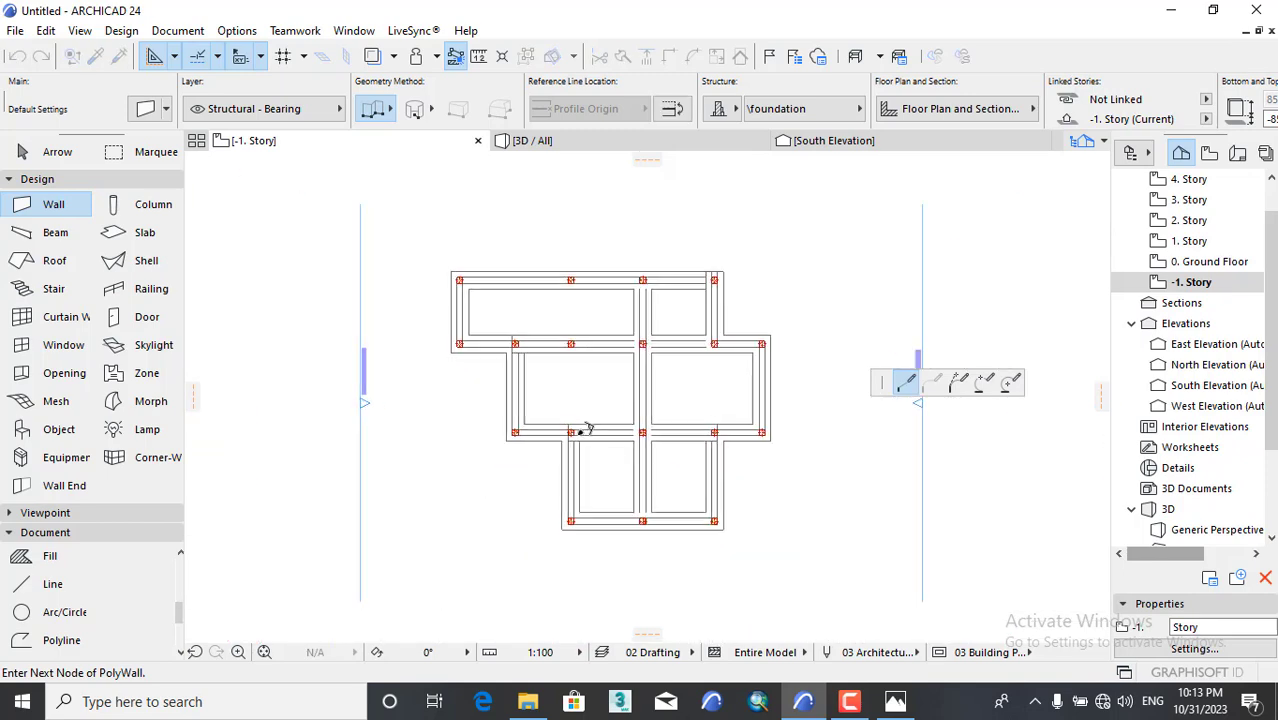
{"action": "scroll", "coordinate": [584, 426], "scroll_direction": "up", "scroll_amount": 5}
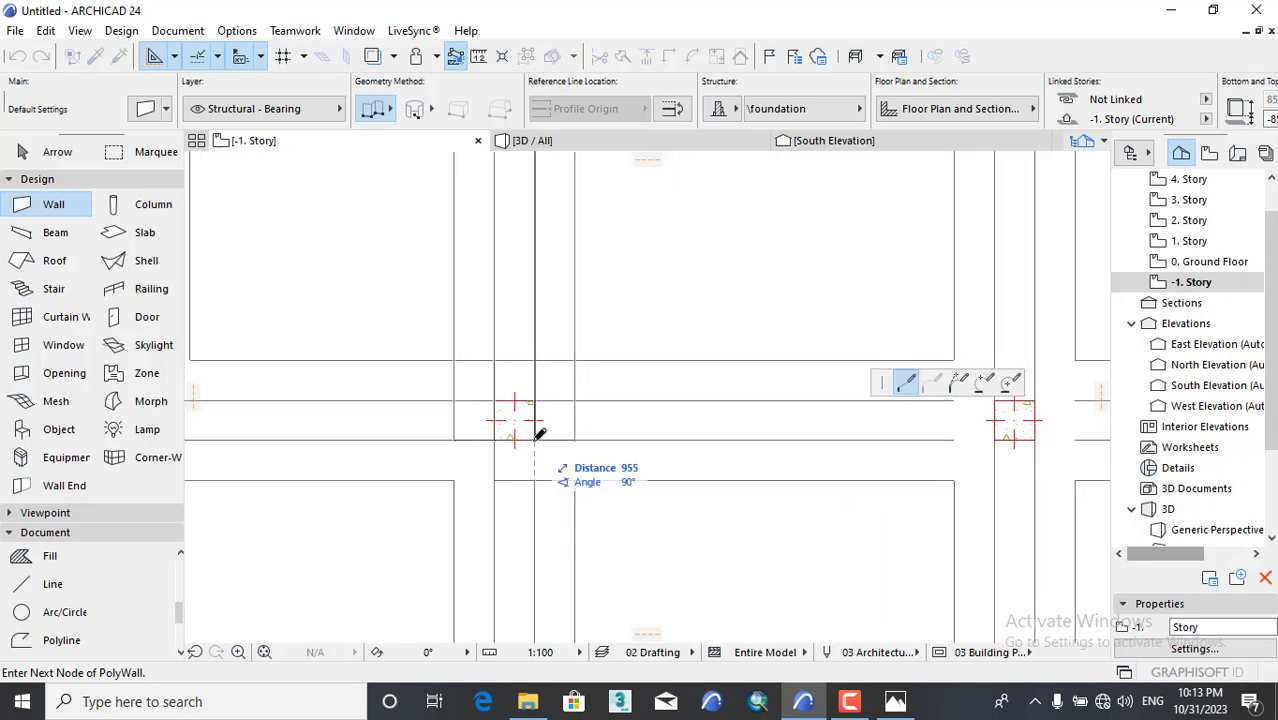
{"action": "right_click", "coordinate": [688, 272]}
{"action": "left_click", "coordinate": [712, 420]}
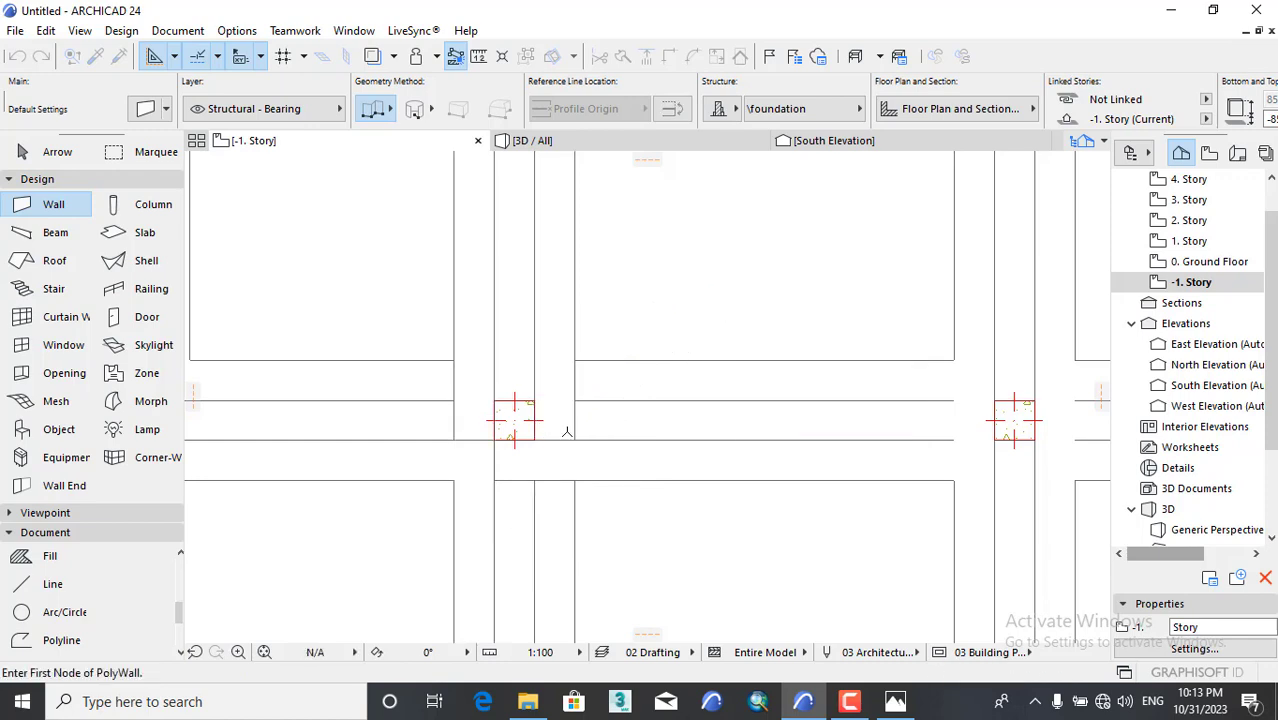
Leave the Wall tool and examine the stepped foundation walls beneath the columns in the 3D view.
{"action": "scroll", "coordinate": [566, 432], "scroll_direction": "down", "scroll_amount": 10}
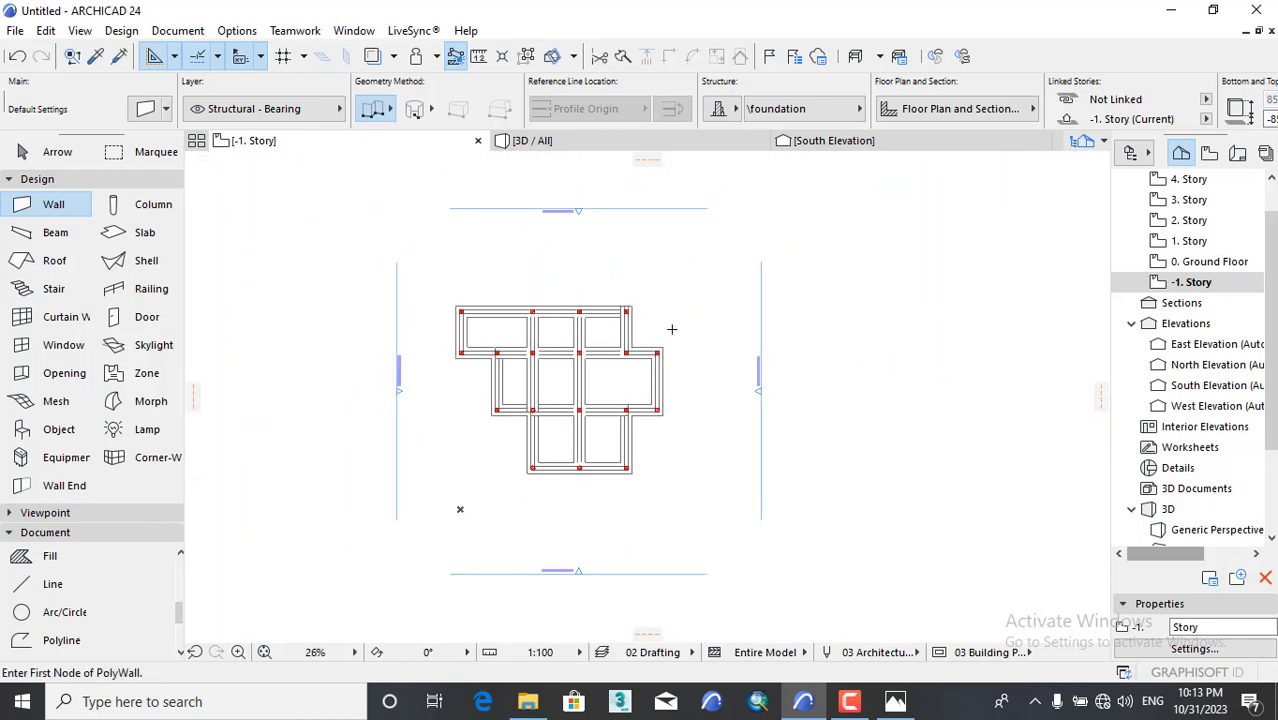
{"action": "scroll", "coordinate": [590, 294], "scroll_direction": "up", "scroll_amount": 3}
{"action": "key", "text": "Escape"}
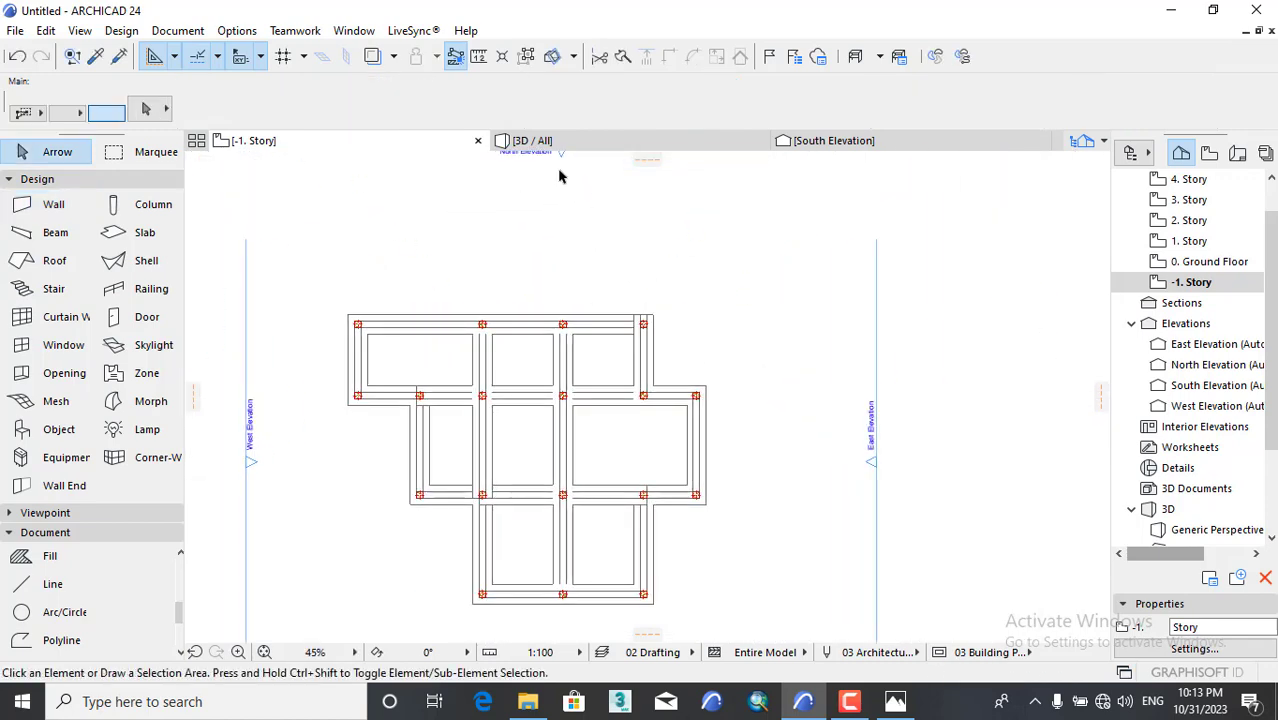
{"action": "left_click", "coordinate": [568, 152]}
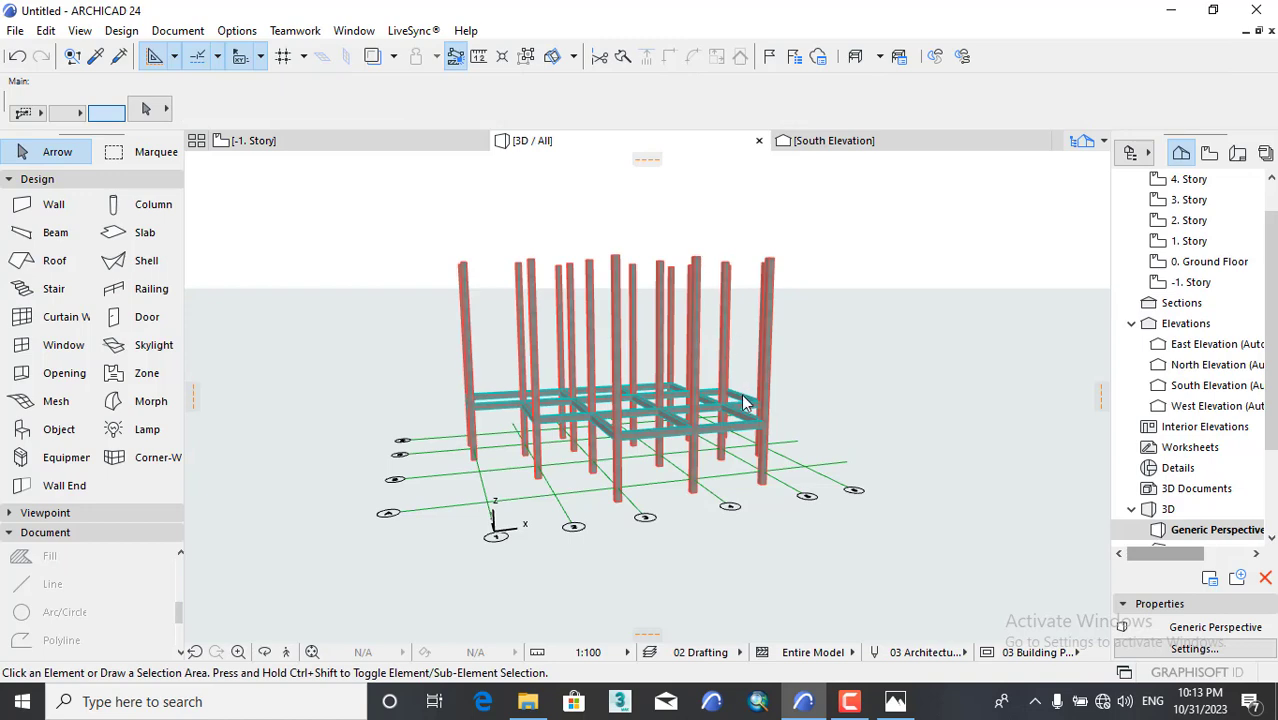
{"action": "scroll", "coordinate": [497, 455], "scroll_direction": "up", "scroll_amount": 6}
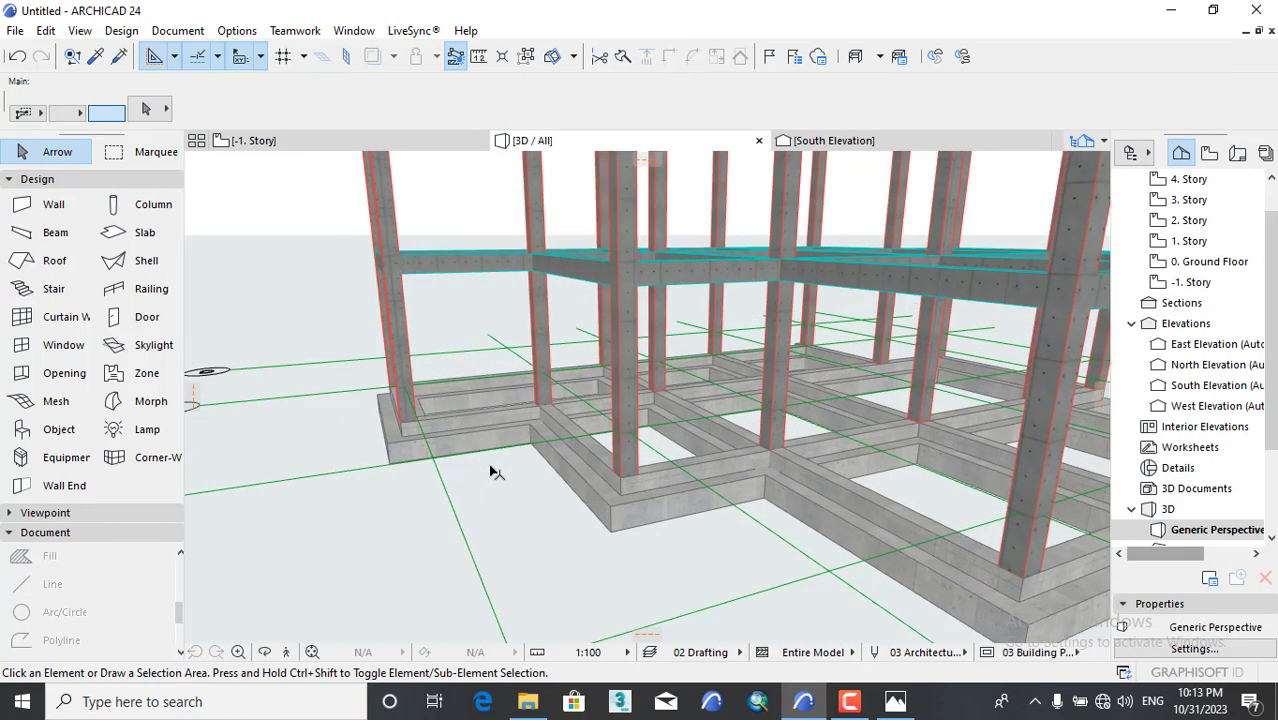
{"action": "scroll", "coordinate": [490, 474], "scroll_direction": "down", "scroll_amount": 3}
{"action": "middle_click_drag", "start_coordinate": [884, 612], "coordinate": [832, 604], "text": "shift"}
{"action": "middle_click_drag", "start_coordinate": [864, 547], "coordinate": [864, 559], "text": "shift"}
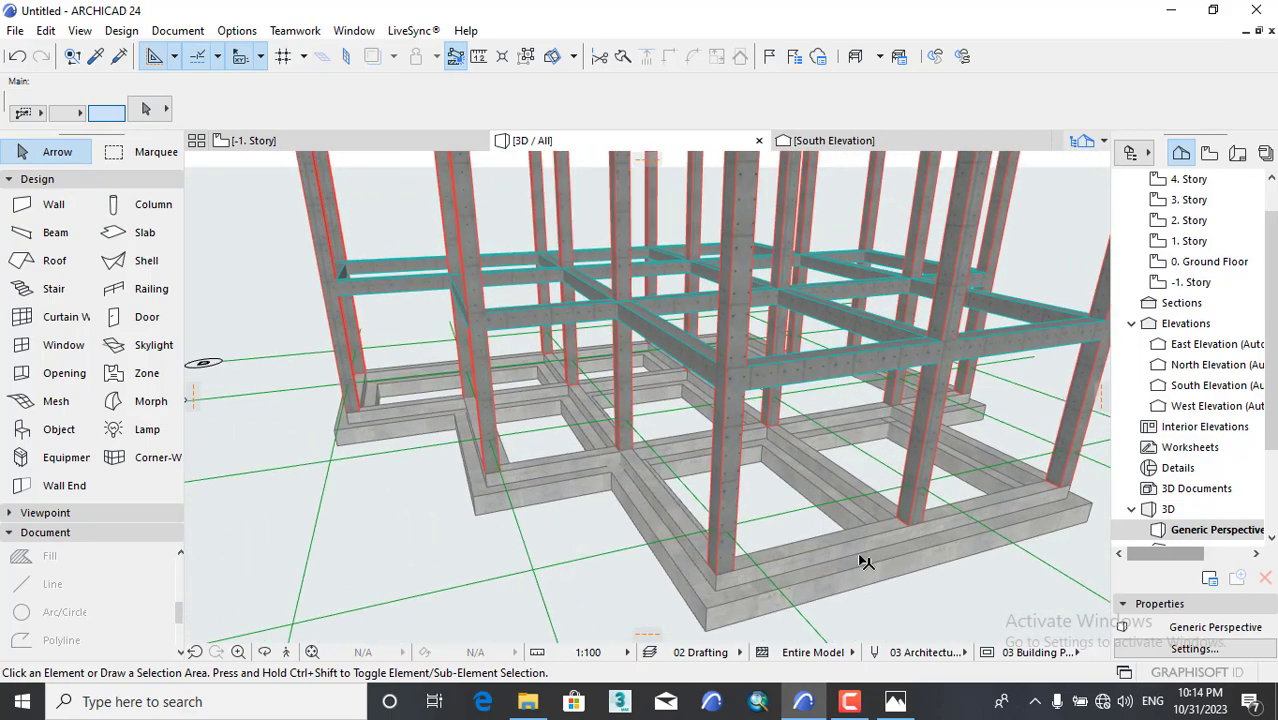
Override the surfaces of all perimeter and interior foundation walls with Concrete - 04, linking the surface settings together.
{"action": "left_click", "coordinate": [866, 572]}
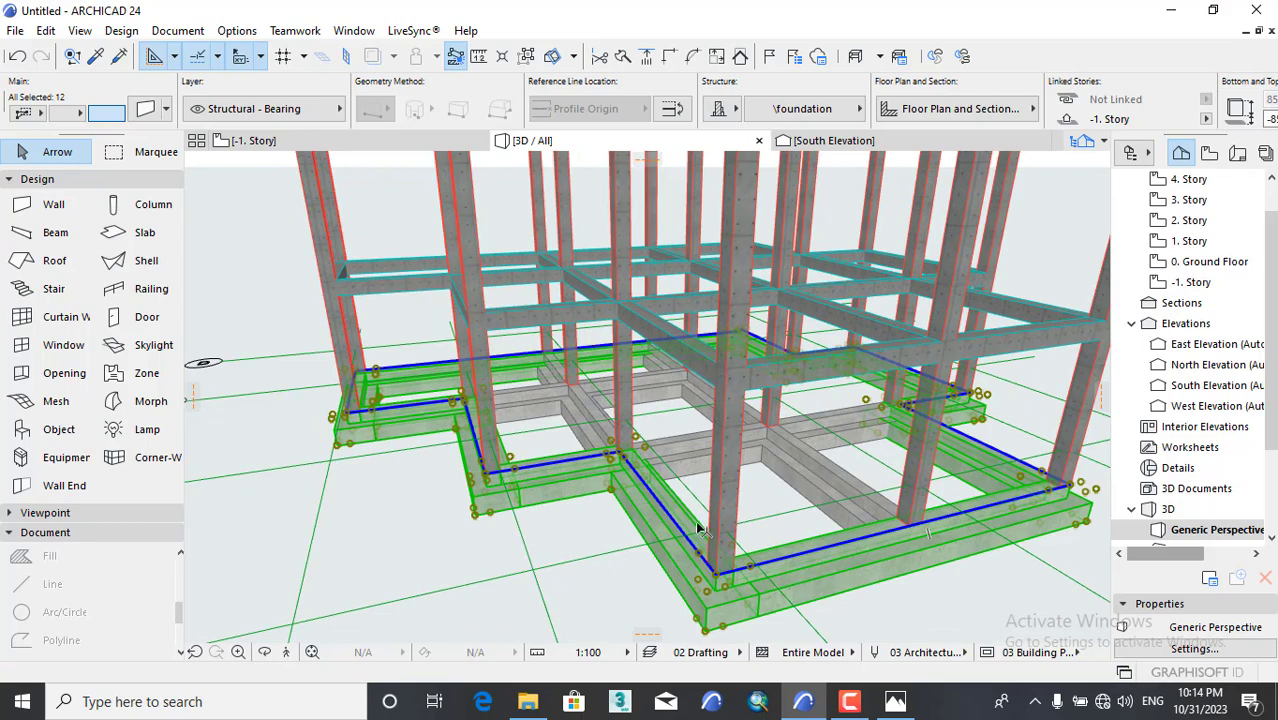
{"action": "left_click", "coordinate": [690, 462], "text": "shift"}
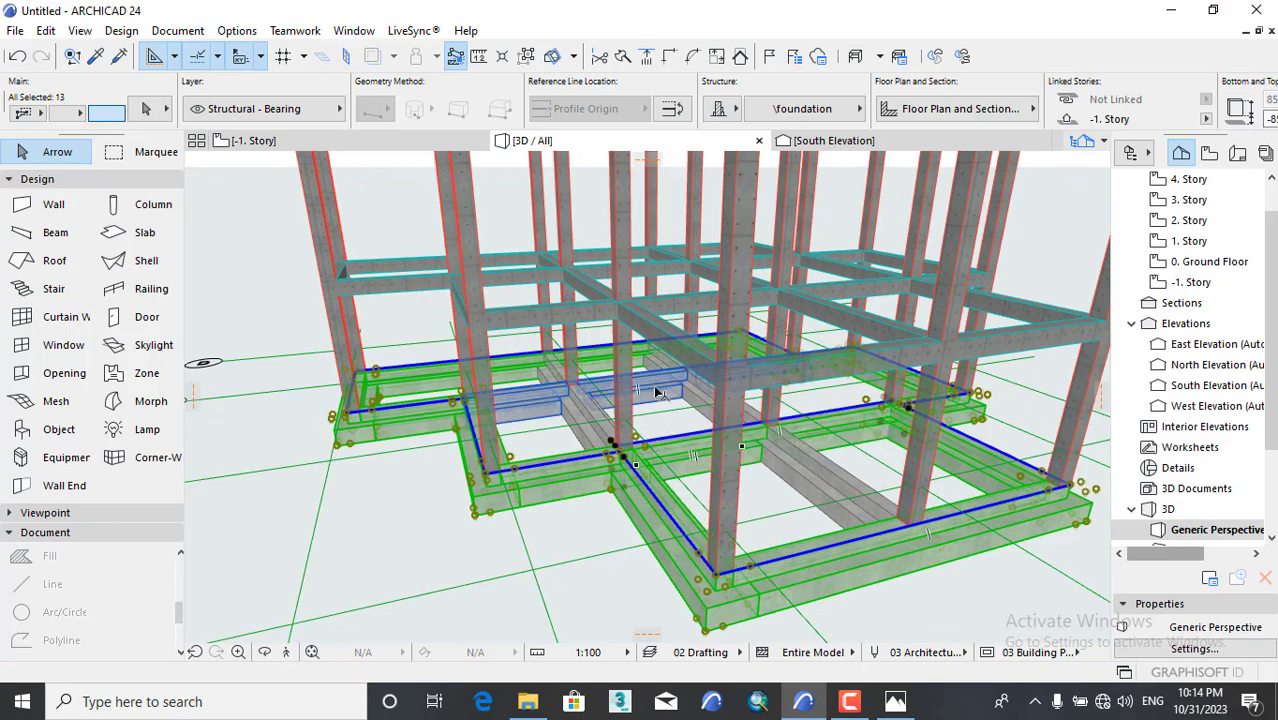
{"action": "left_click", "coordinate": [582, 416], "text": "shift"}
{"action": "middle_click_drag", "start_coordinate": [968, 488], "coordinate": [685, 521], "text": "shift"}
{"action": "left_click", "coordinate": [546, 466], "text": "shift"}
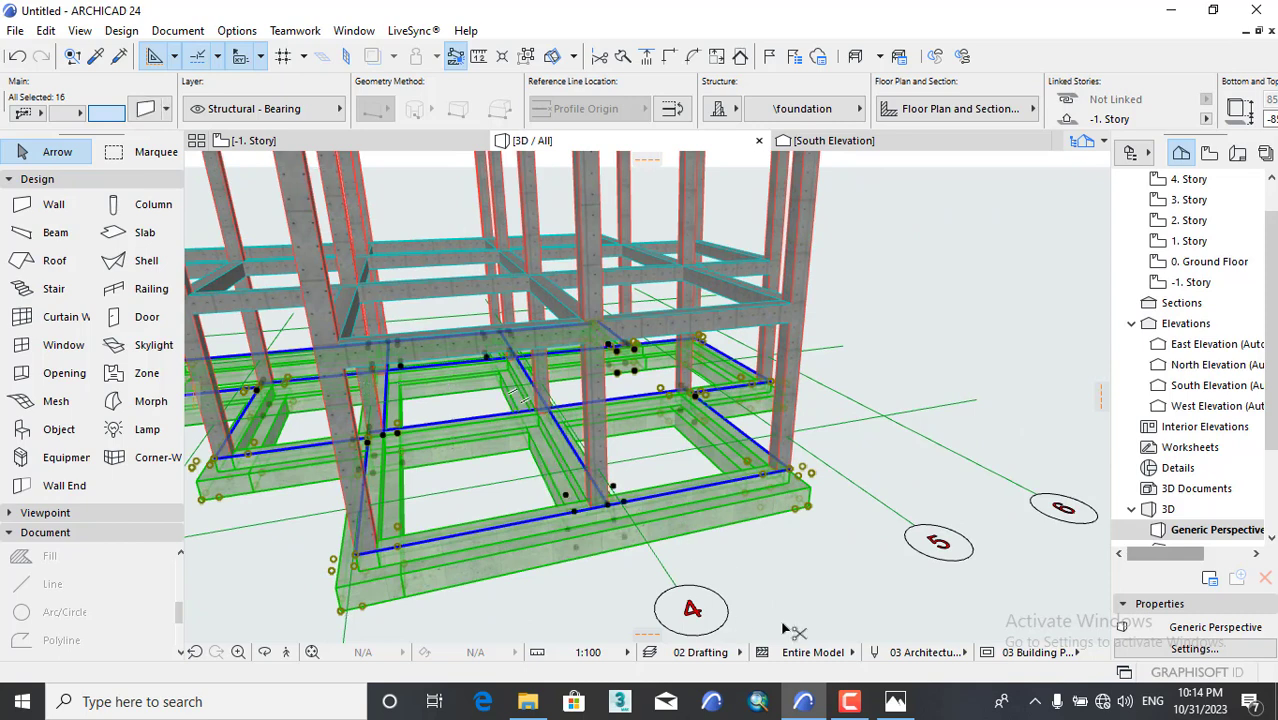
{"action": "key", "text": "ctrl+t"}
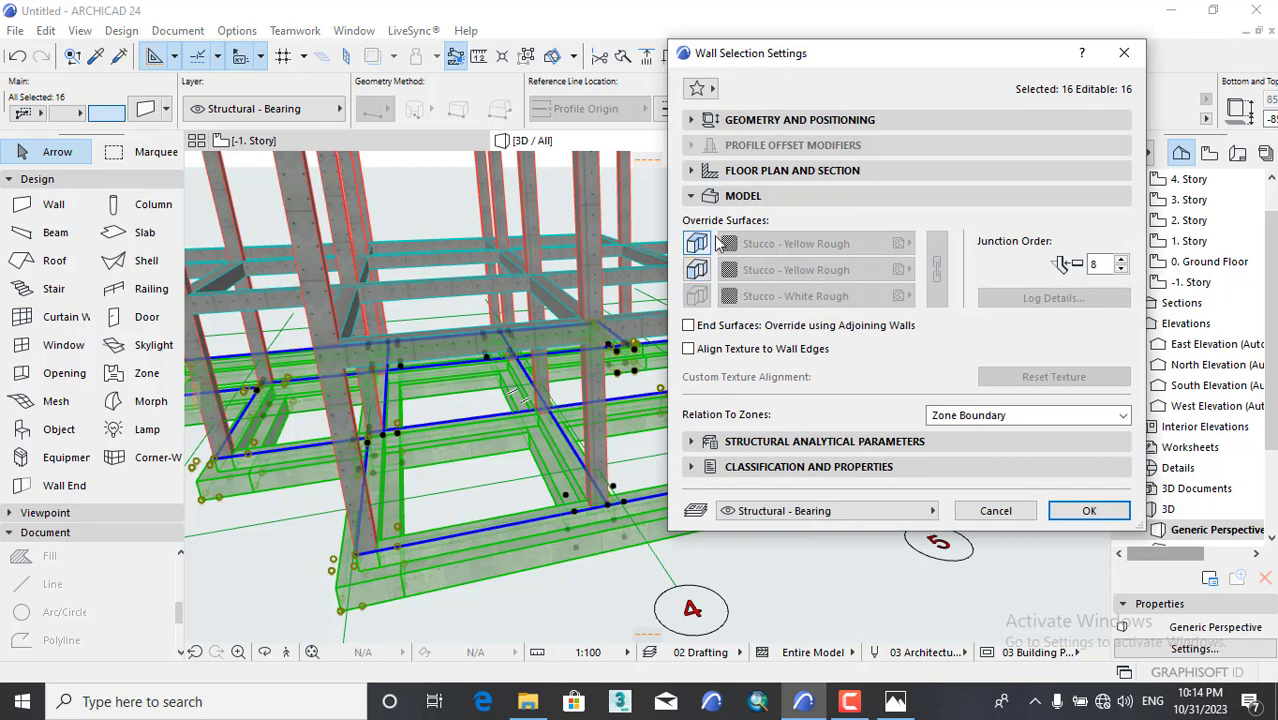
{"action": "left_click", "coordinate": [697, 269]}
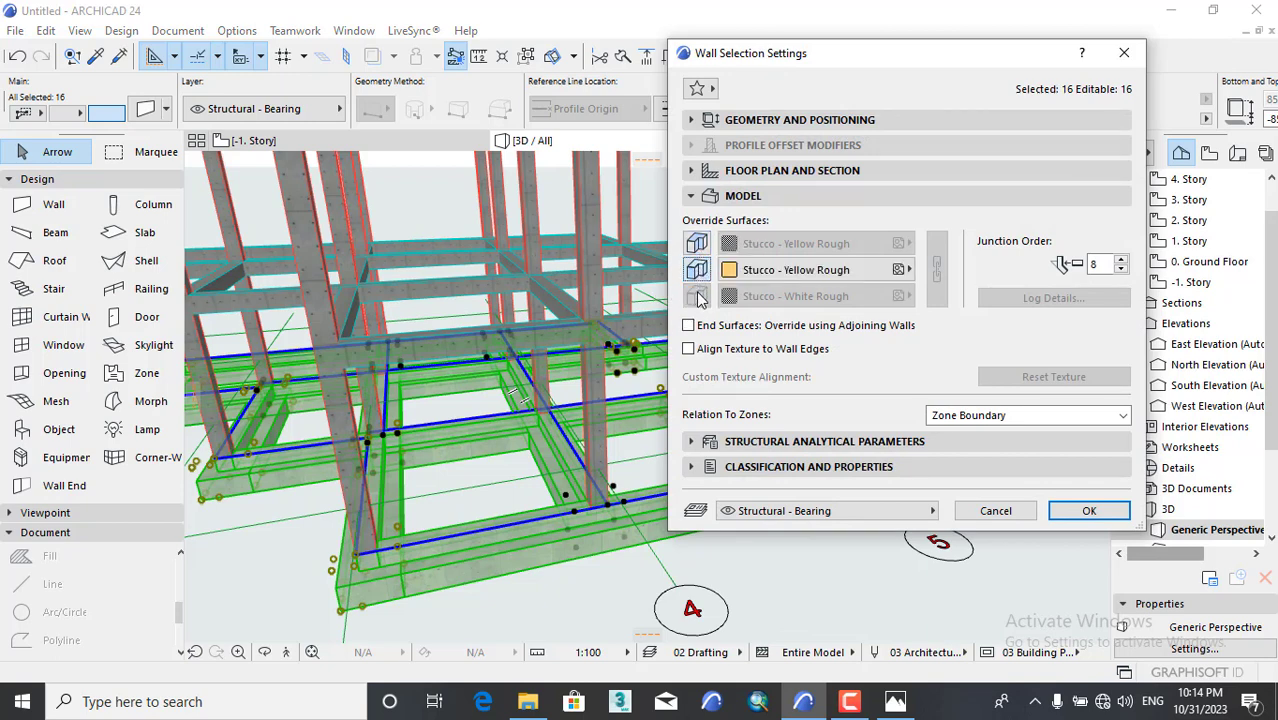
{"action": "left_click", "coordinate": [697, 244]}
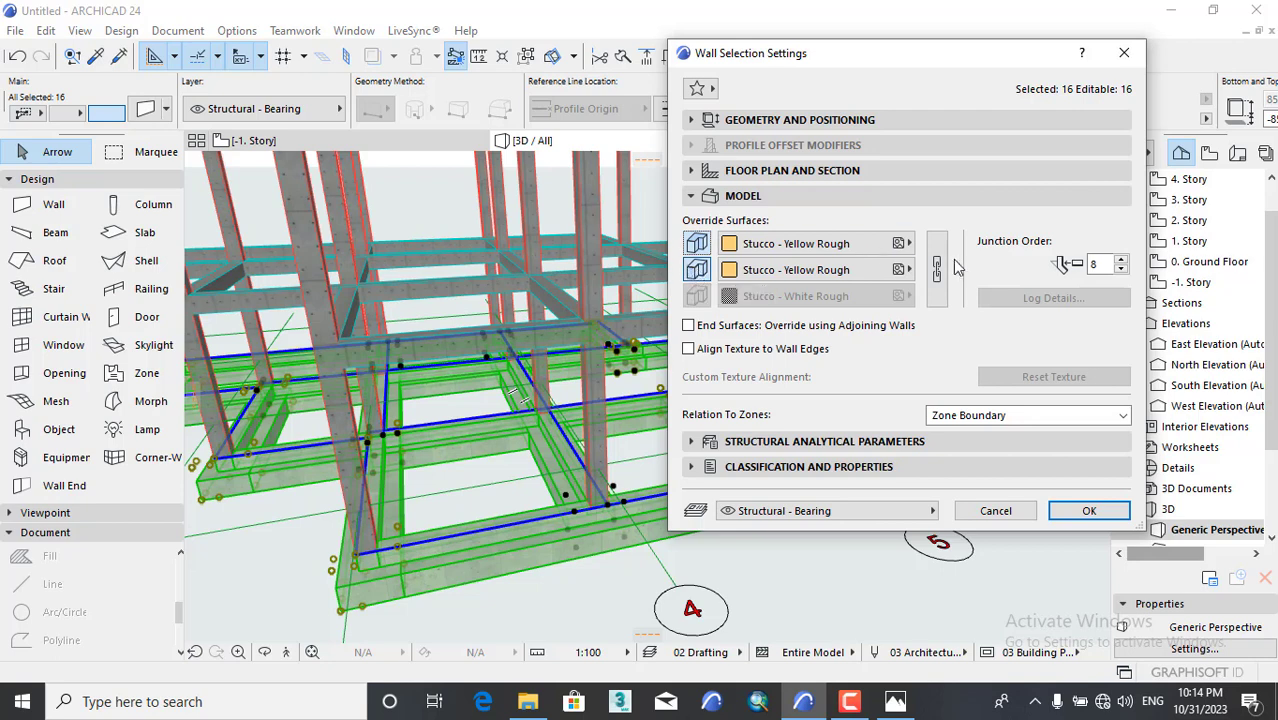
{"action": "left_click", "coordinate": [816, 248]}
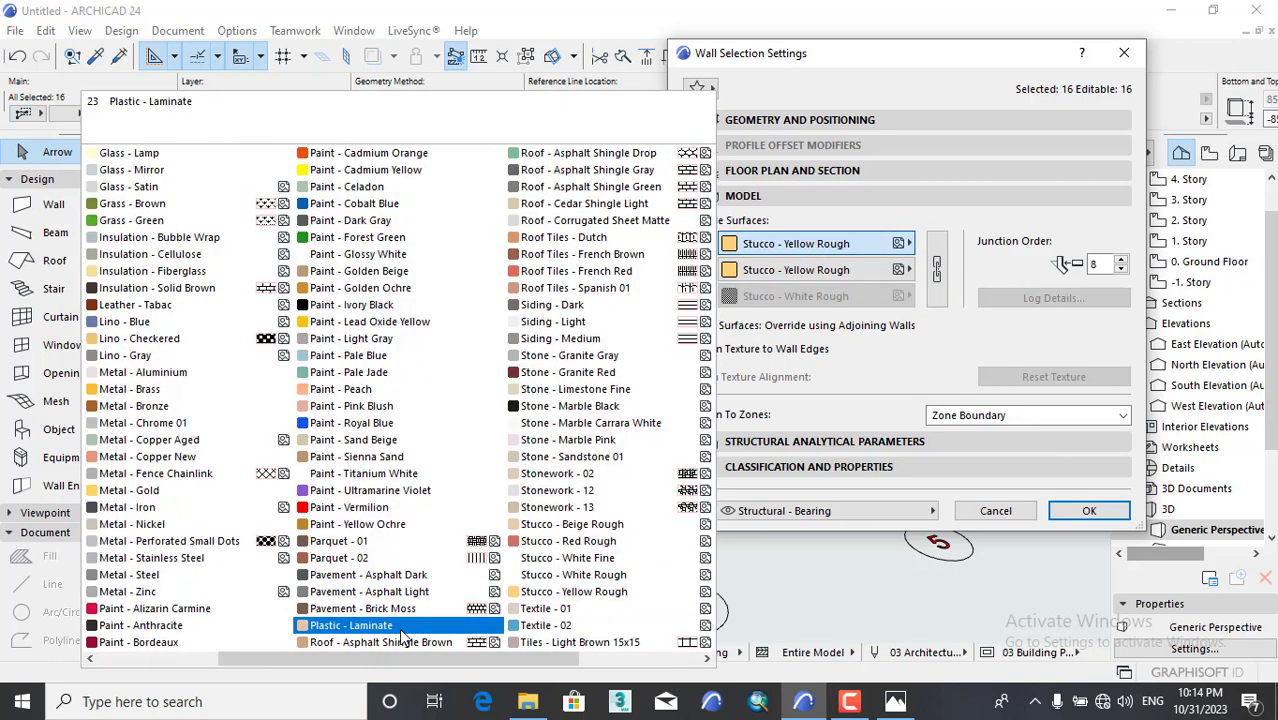
{"action": "scroll", "coordinate": [250, 573], "scroll_direction": "down", "scroll_amount": 2}
{"action": "scroll", "coordinate": [250, 573], "scroll_direction": "down", "scroll_amount": 1}
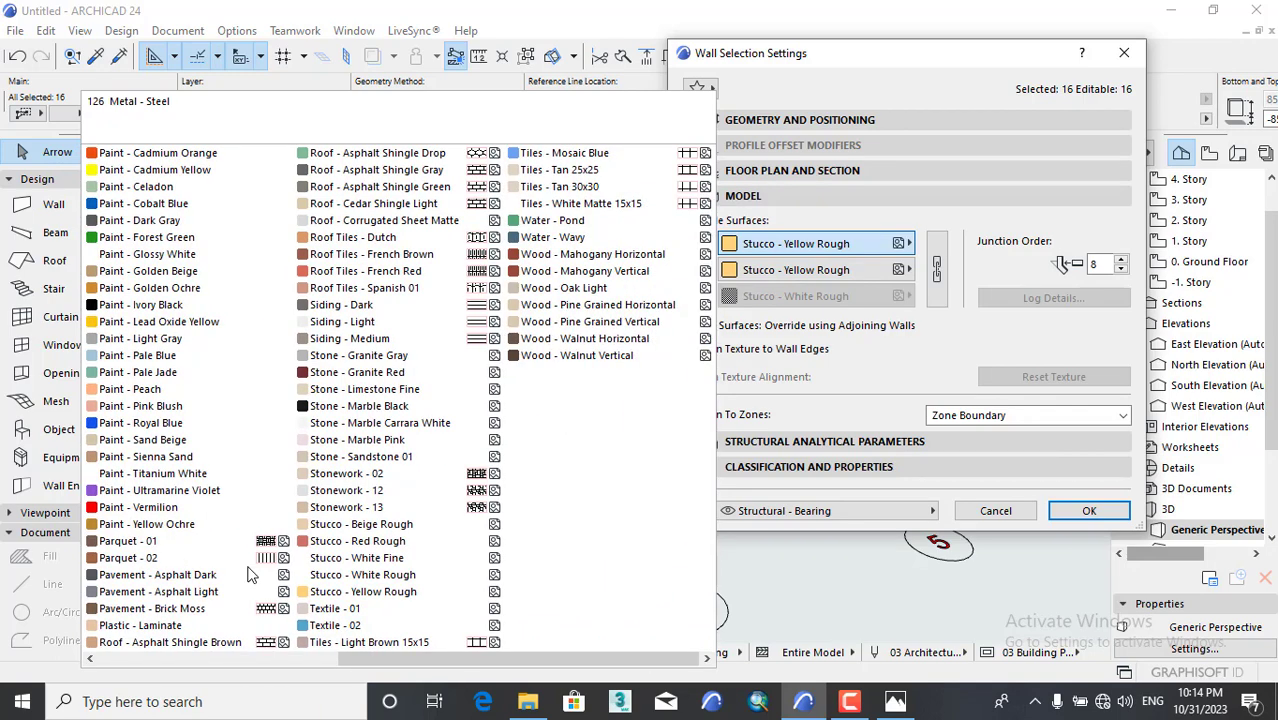
{"action": "scroll", "coordinate": [250, 573], "scroll_direction": "up", "scroll_amount": 3}
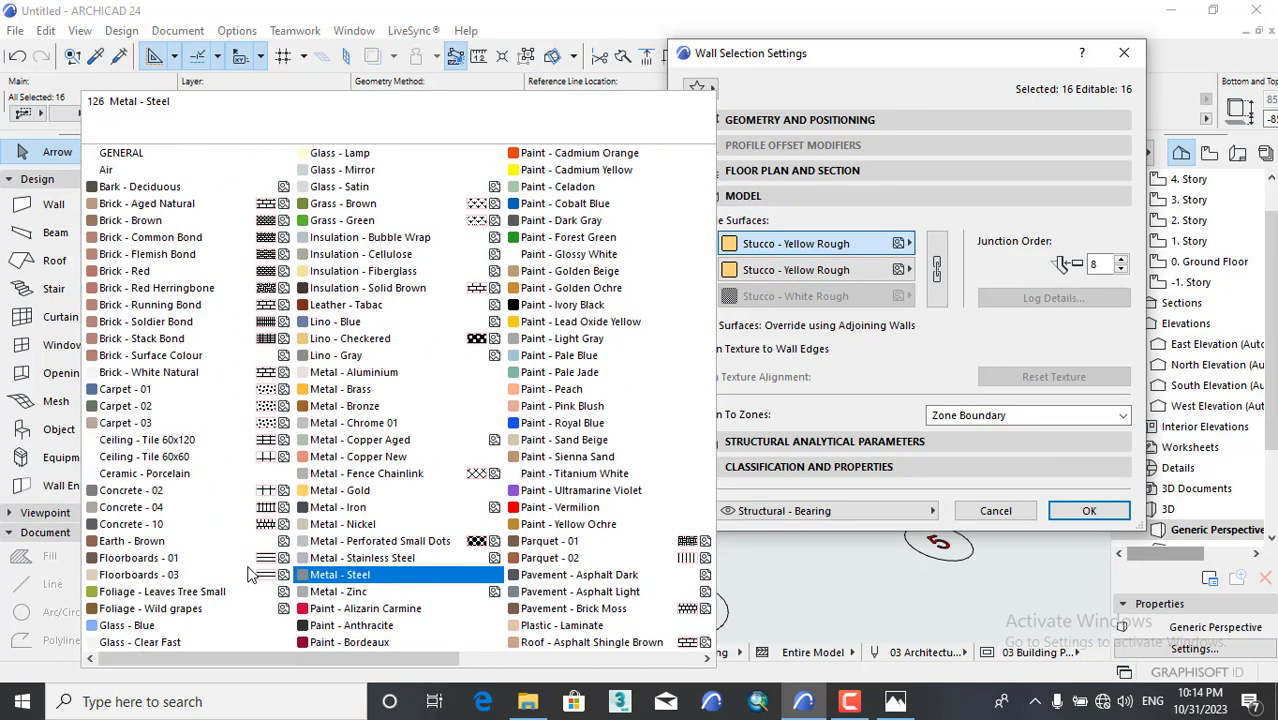
{"action": "left_click", "coordinate": [130, 507]}
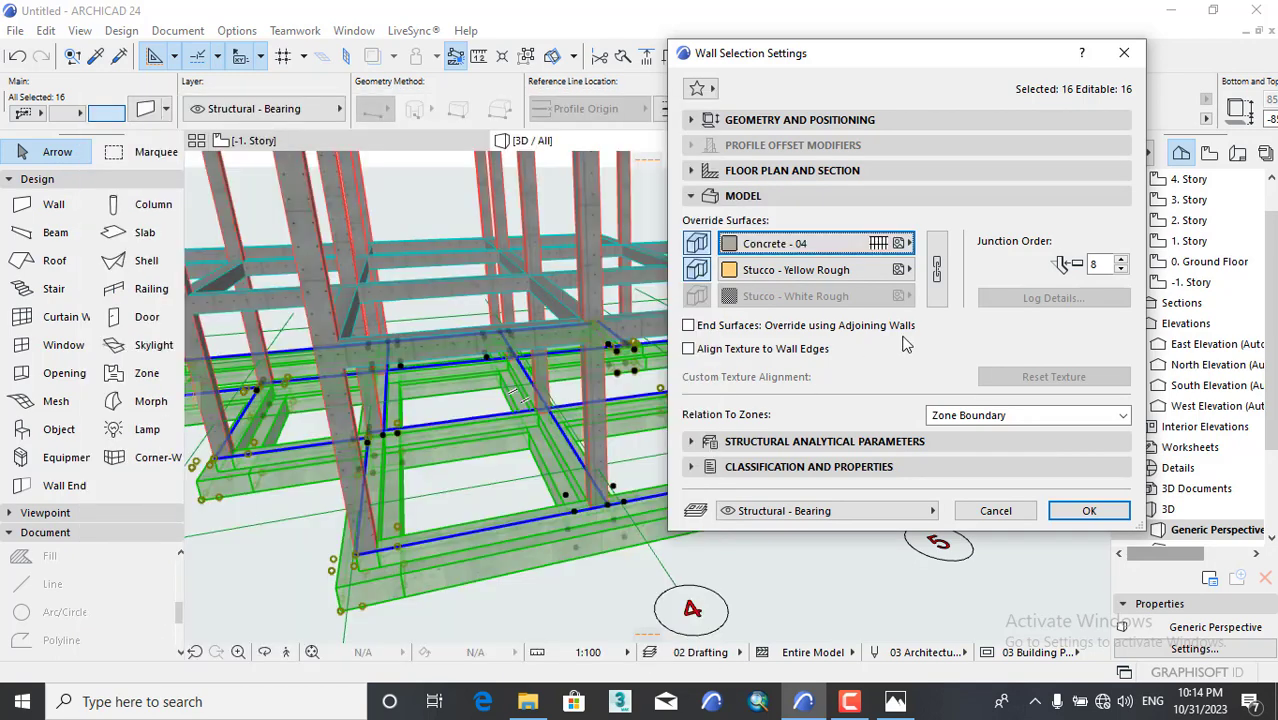
{"action": "left_click", "coordinate": [936, 270]}
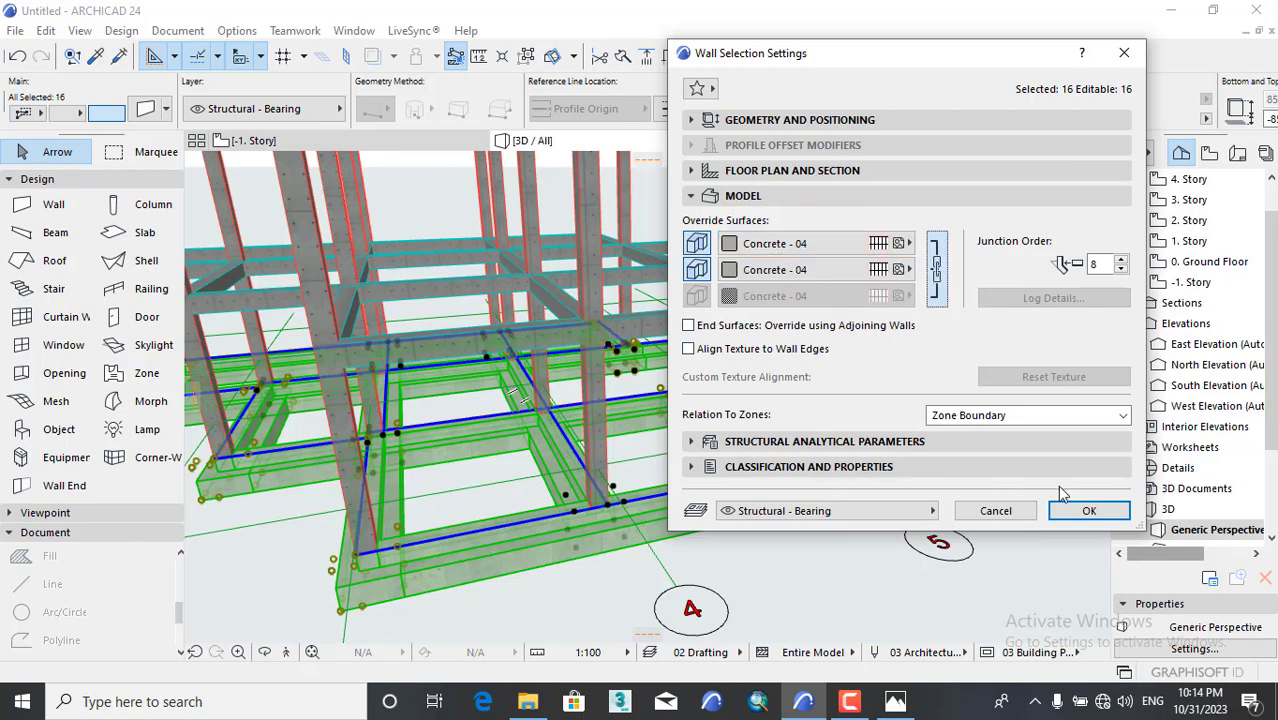
{"action": "left_click", "coordinate": [1086, 512]}
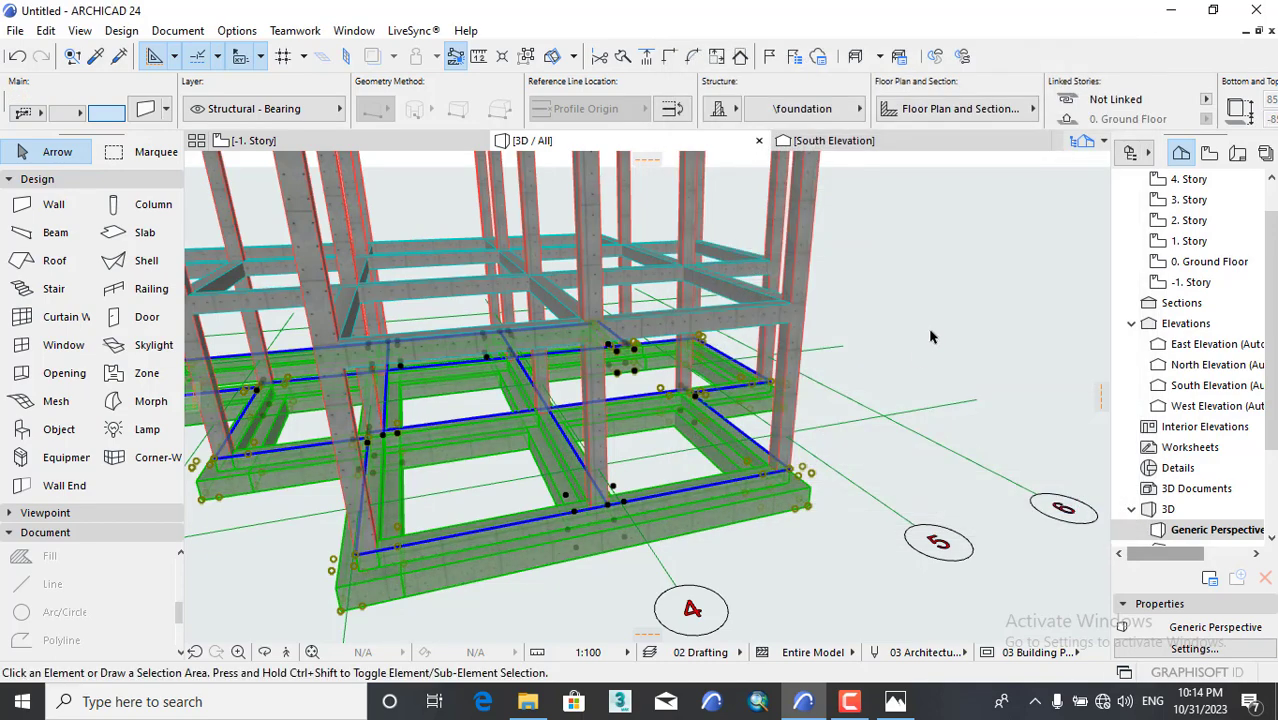
{"action": "left_click", "coordinate": [950, 380]}
Examine the concrete foundation and frame from several angles in 3D and return to the -1. Story plan.
{"action": "scroll", "coordinate": [951, 380], "scroll_direction": "down", "scroll_amount": 5}
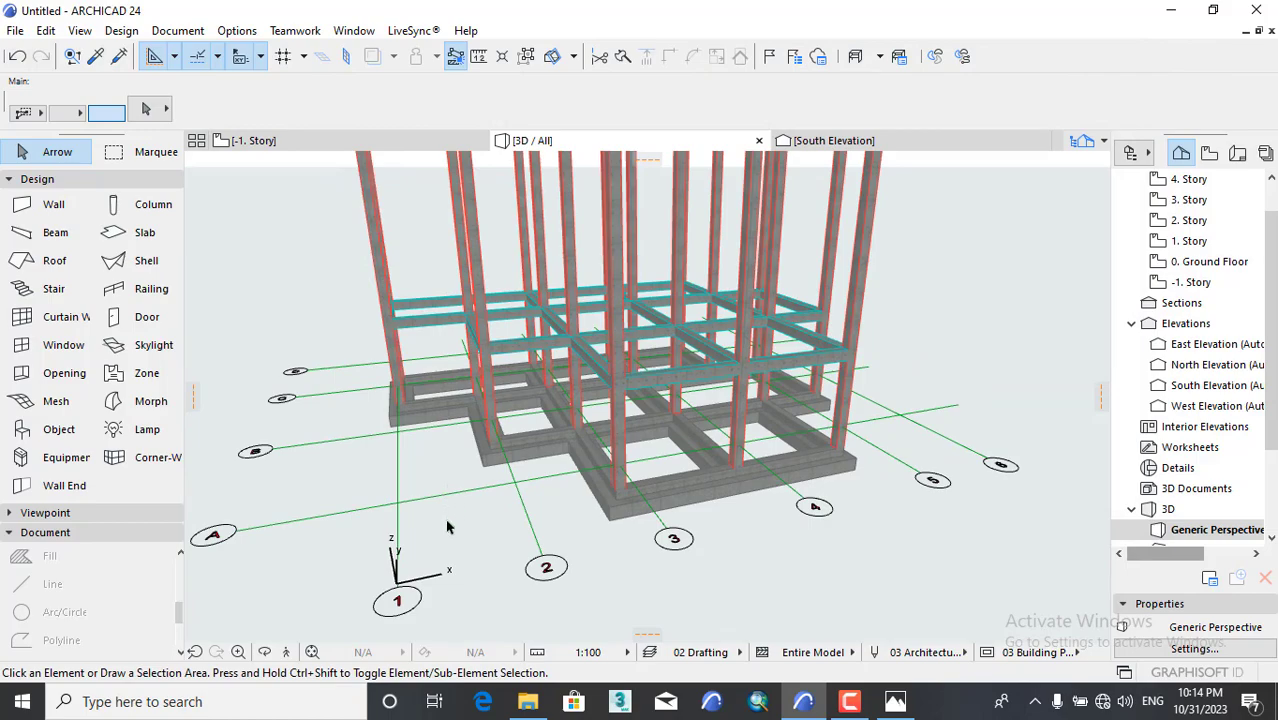
{"action": "middle_click_drag", "start_coordinate": [448, 523], "coordinate": [791, 475], "text": "shift"}
{"action": "scroll", "coordinate": [636, 490], "scroll_direction": "up", "scroll_amount": 5}
{"action": "middle_click_drag", "start_coordinate": [707, 516], "coordinate": [537, 538], "text": "shift"}
{"action": "scroll", "coordinate": [374, 503], "scroll_direction": "down", "scroll_amount": 3}
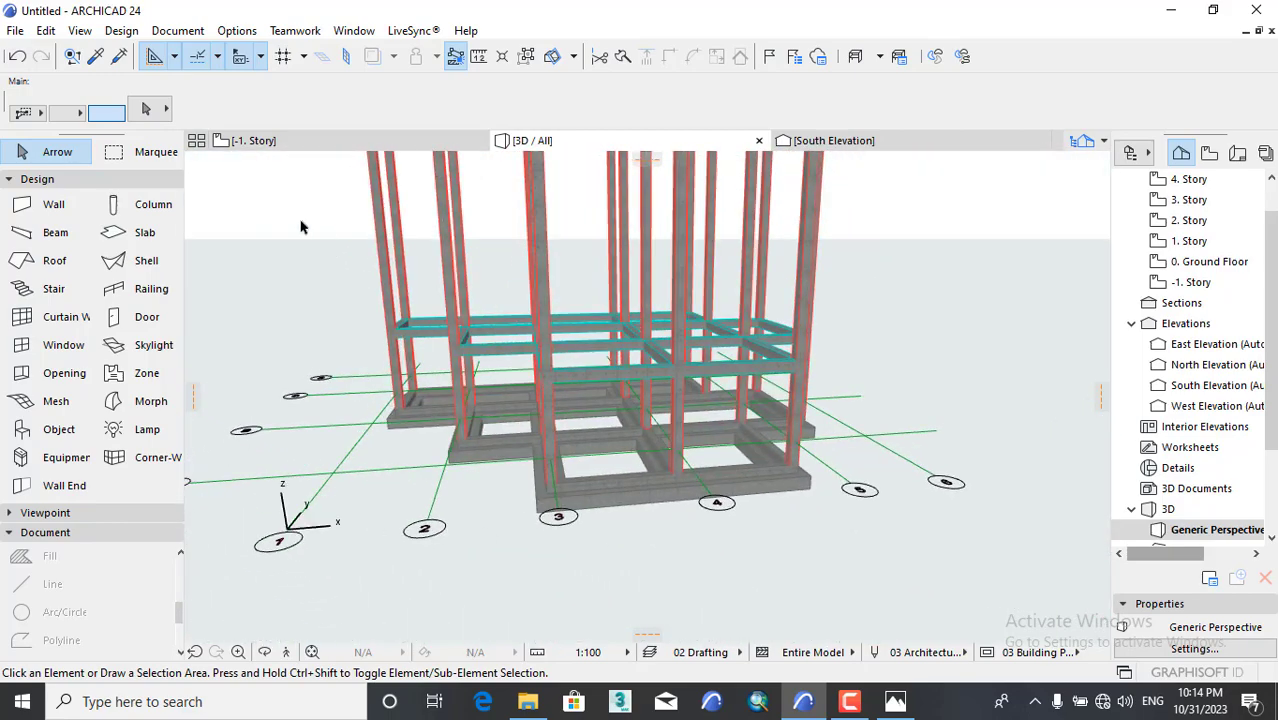
{"action": "scroll", "coordinate": [762, 388], "scroll_direction": "up", "scroll_amount": 2}
{"action": "middle_click_drag", "start_coordinate": [685, 424], "coordinate": [386, 476], "text": "shift"}
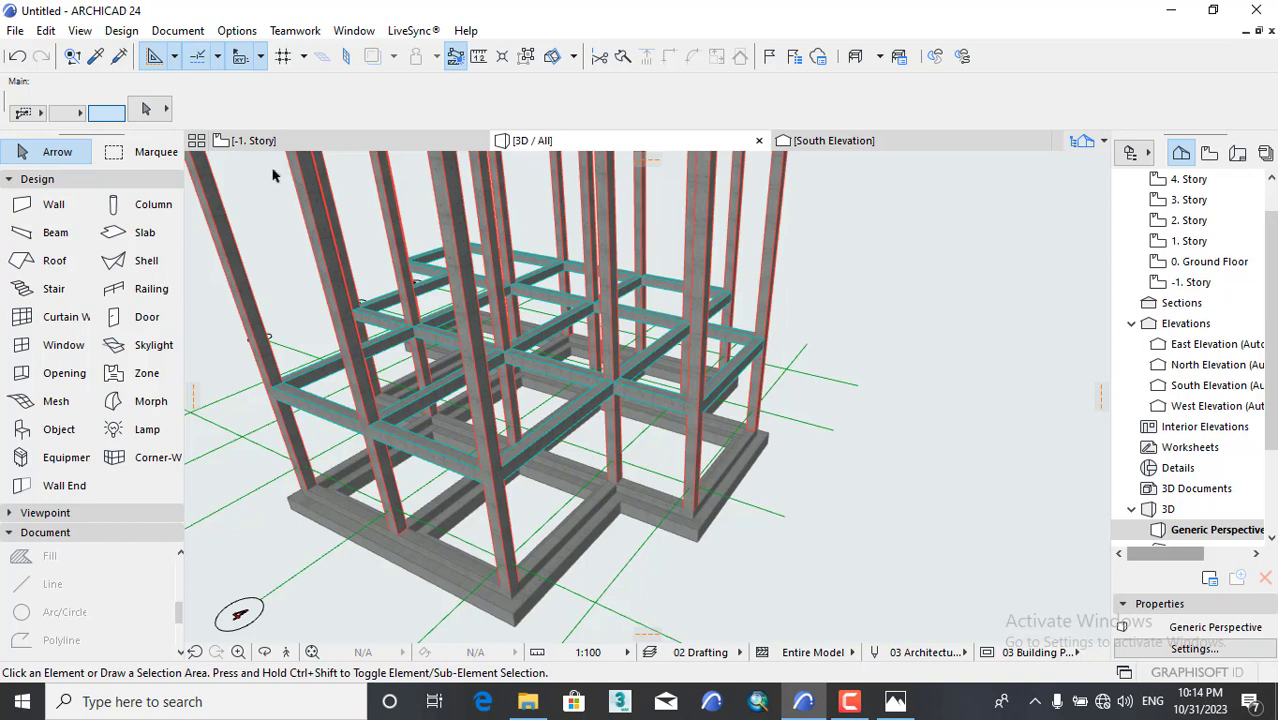
{"action": "left_click", "coordinate": [254, 140]}
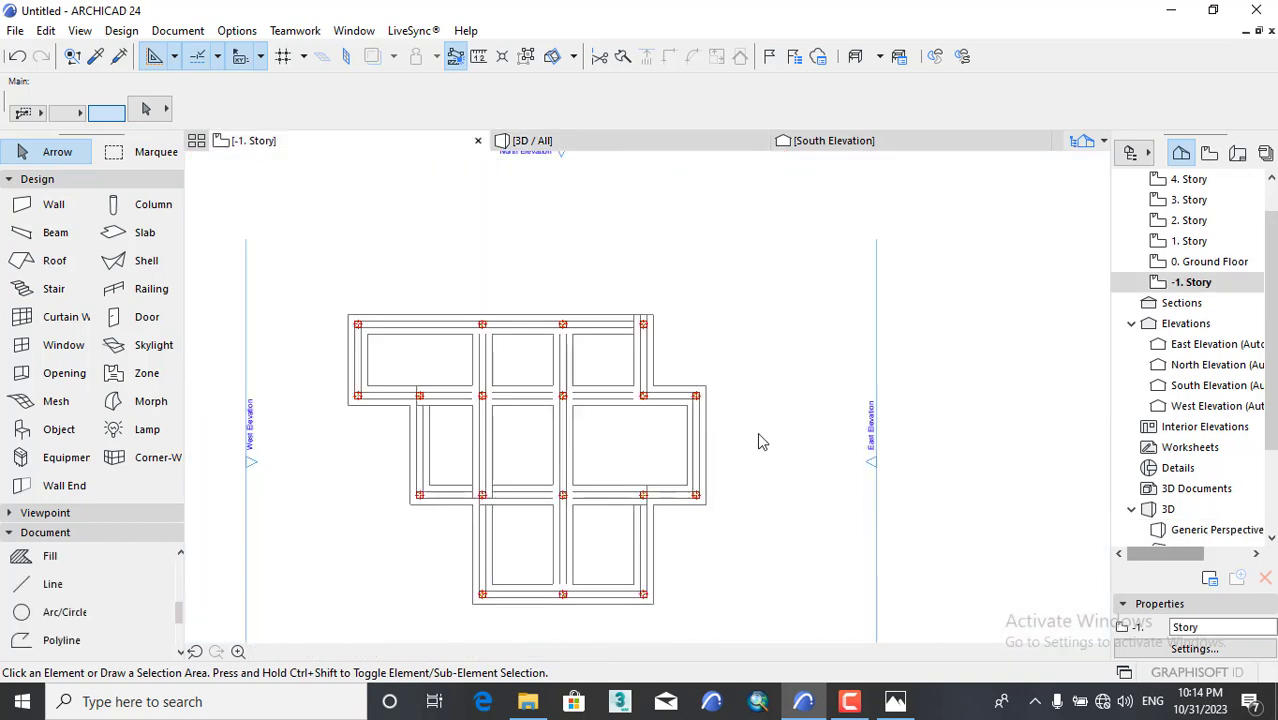
Open the 0. Ground Floor plan and examine the beams along grid lines B and C near their east ends.
{"action": "right_click", "coordinate": [305, 143]}
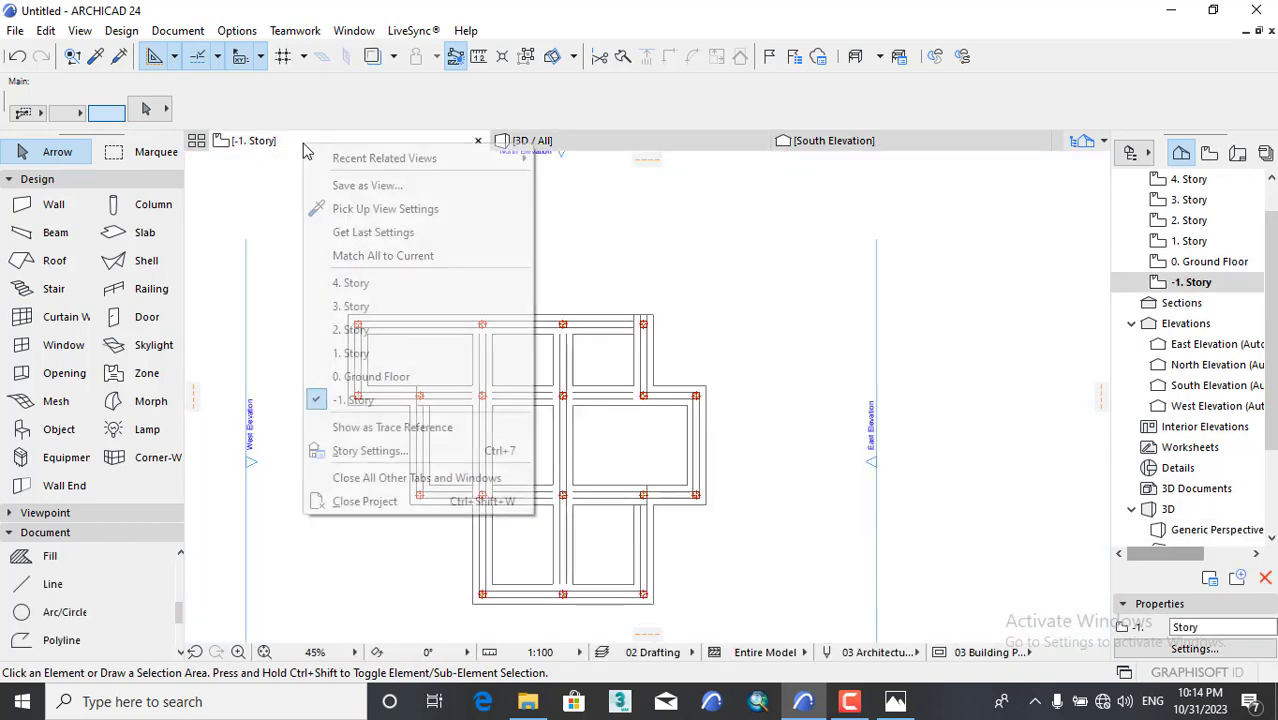
{"action": "left_click", "coordinate": [318, 378]}
{"action": "scroll", "coordinate": [690, 399], "scroll_direction": "up", "scroll_amount": 3}
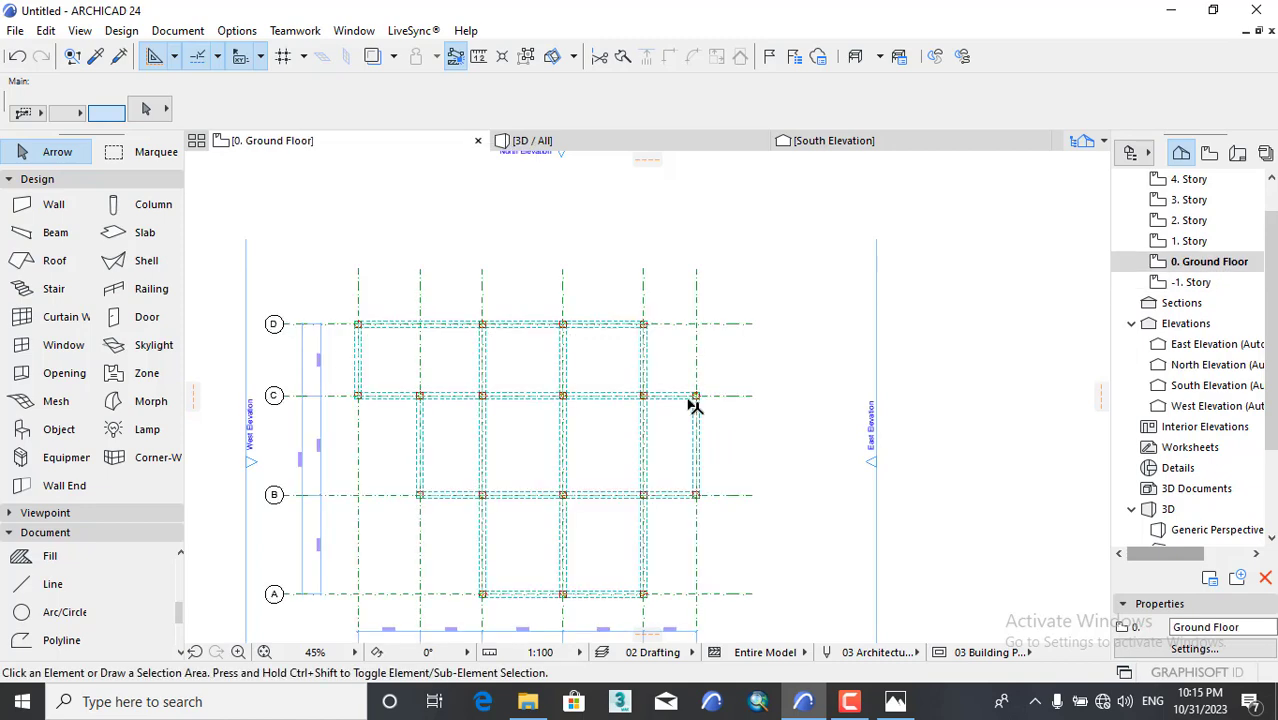
{"action": "scroll", "coordinate": [622, 337], "scroll_direction": "down", "scroll_amount": 2}
{"action": "scroll", "coordinate": [650, 412], "scroll_direction": "up", "scroll_amount": 5}
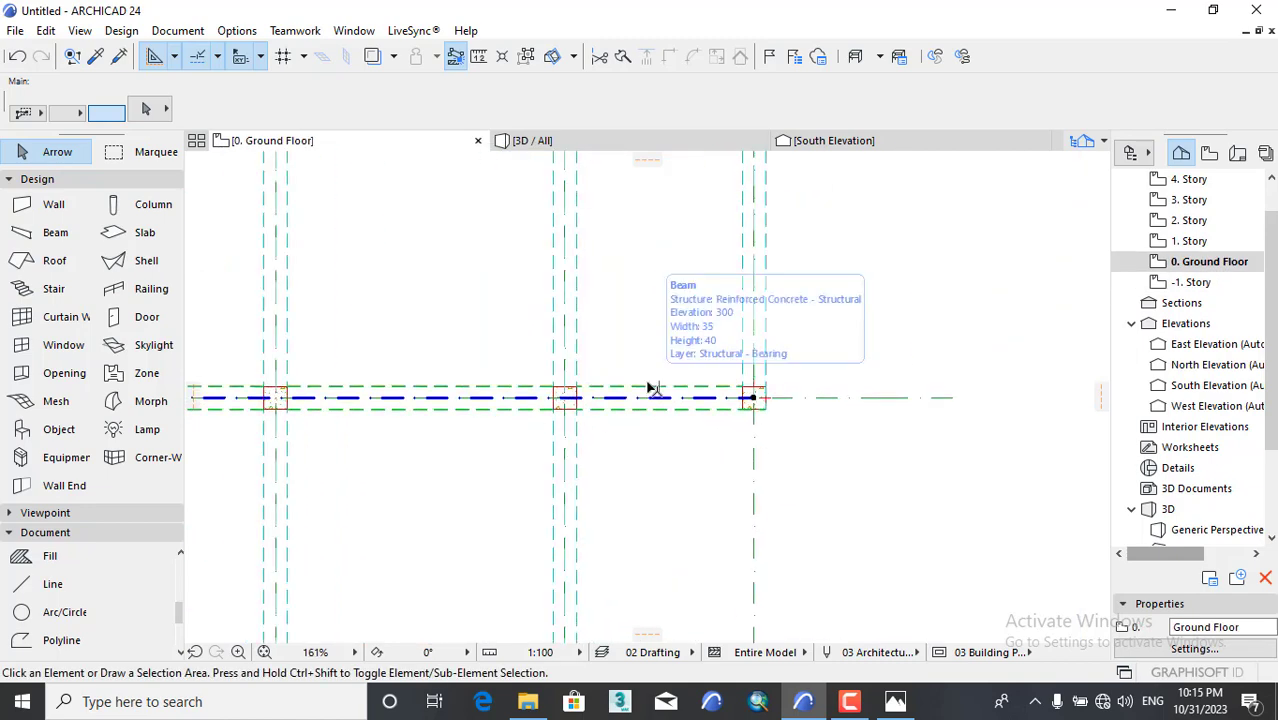
{"action": "left_click", "coordinate": [651, 391]}
{"action": "scroll", "coordinate": [690, 490], "scroll_direction": "down", "scroll_amount": 3}
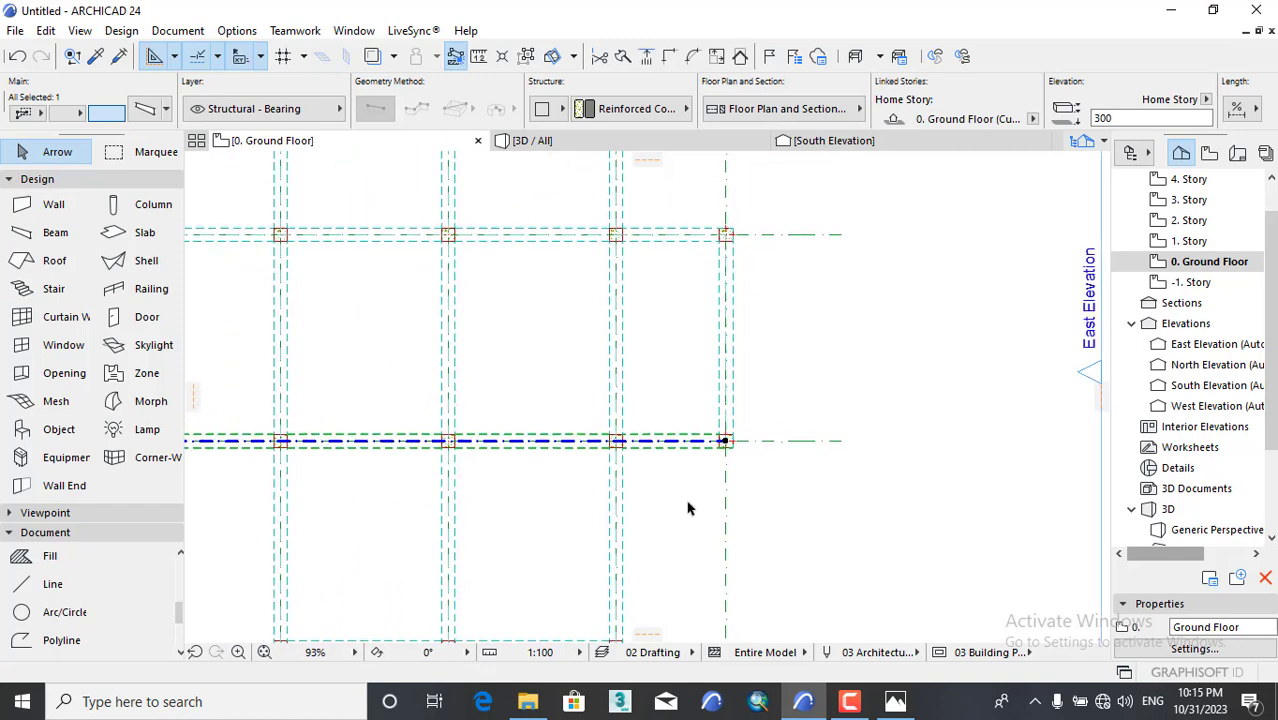
{"action": "left_click", "coordinate": [672, 235]}
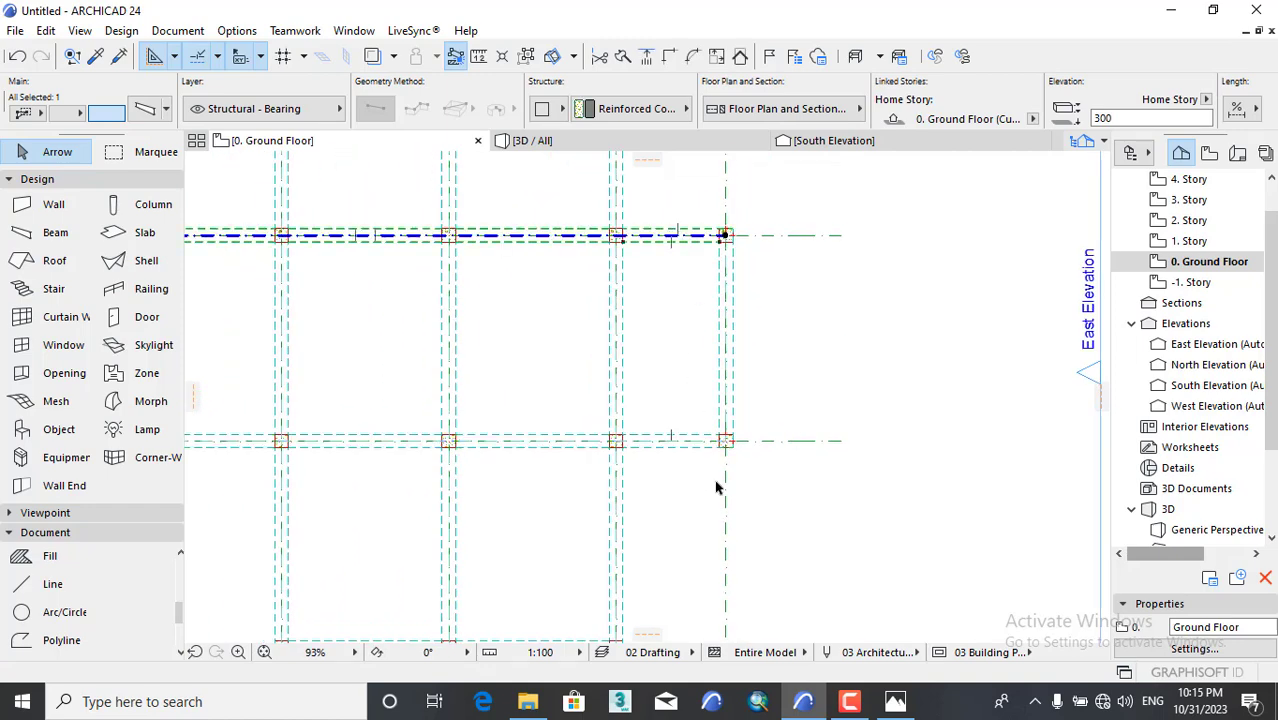
{"action": "scroll", "coordinate": [880, 310], "scroll_direction": "up", "scroll_amount": 2}
{"action": "left_click", "coordinate": [657, 315]}
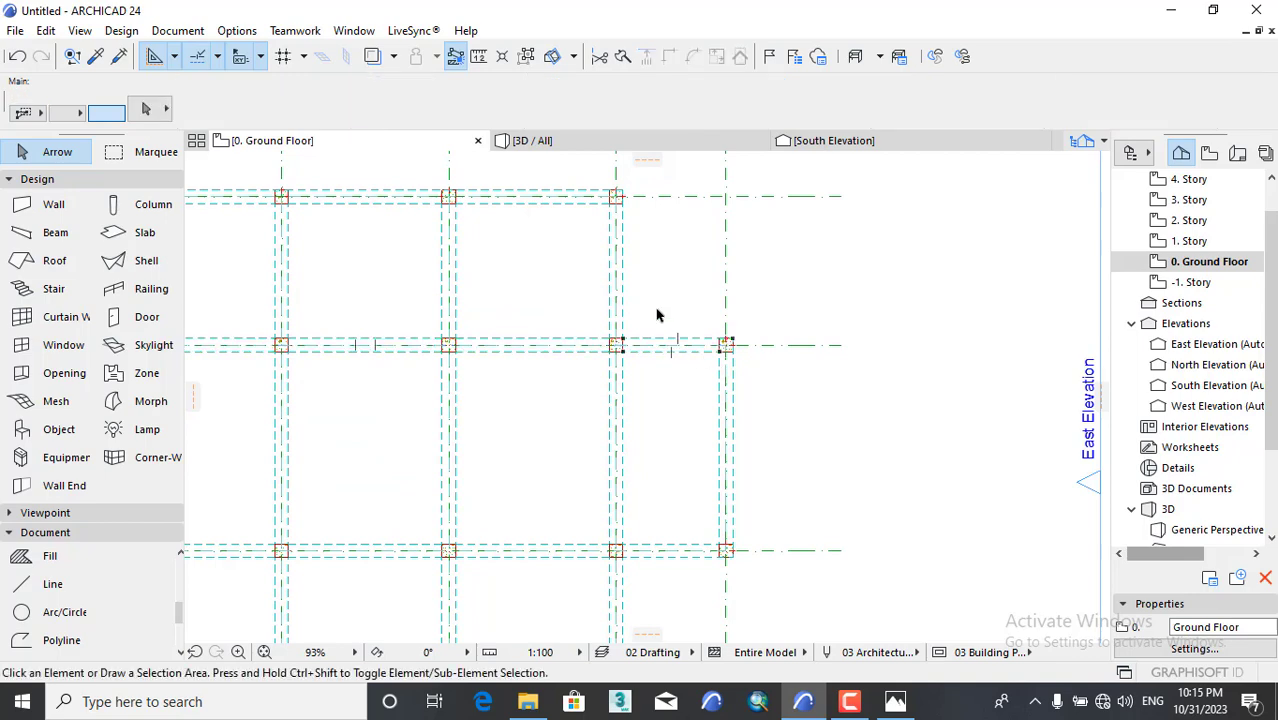
{"action": "scroll", "coordinate": [644, 335], "scroll_direction": "up", "scroll_amount": 5}
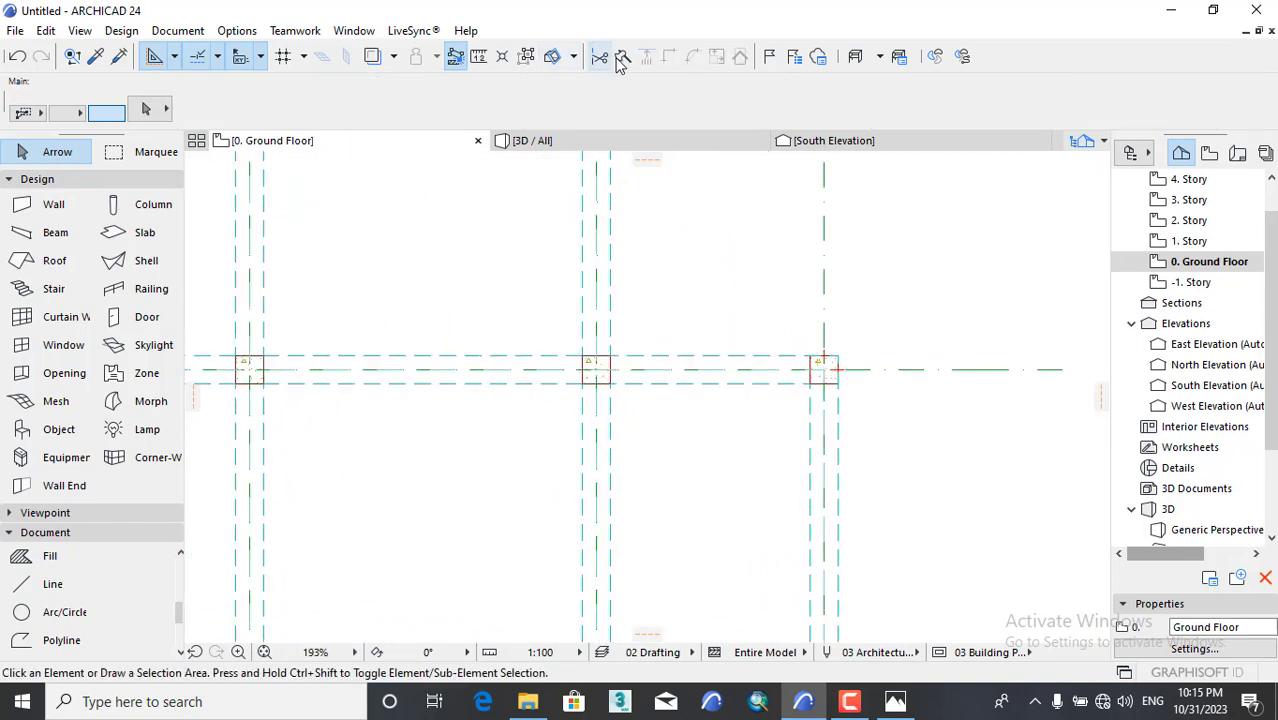
{"action": "left_click", "coordinate": [503, 56]}
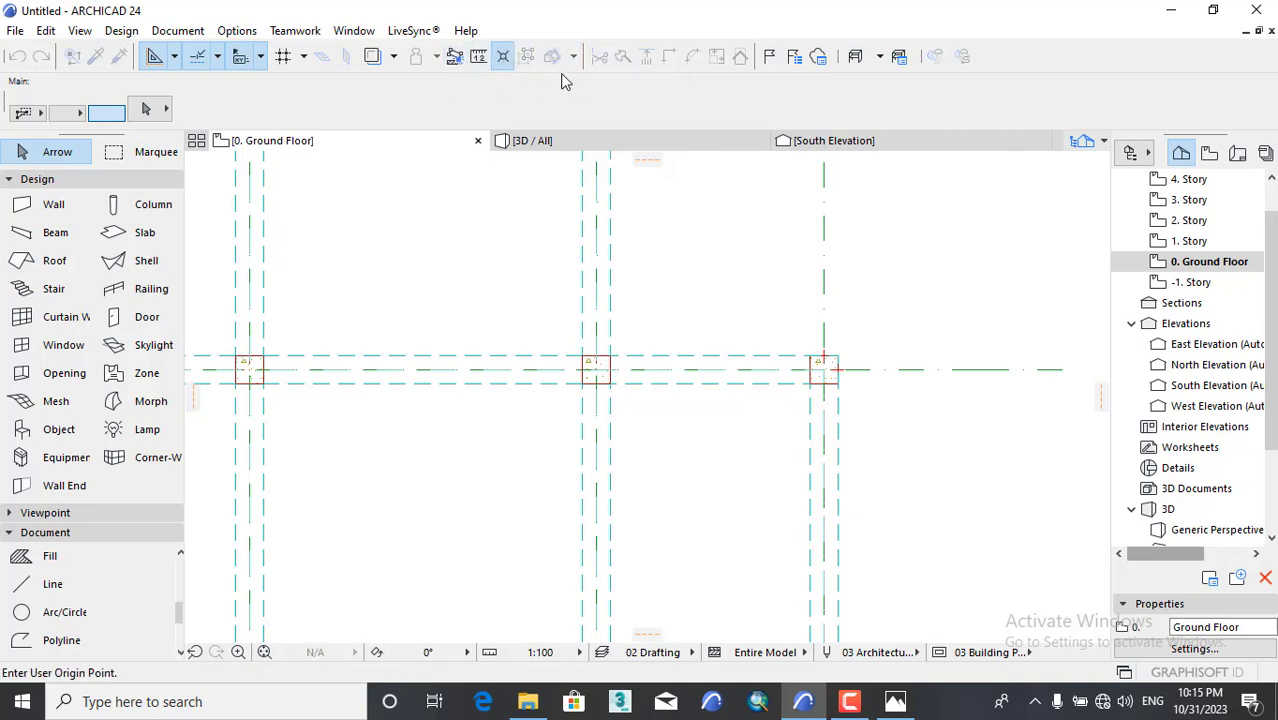
{"action": "key", "text": "Escape"}
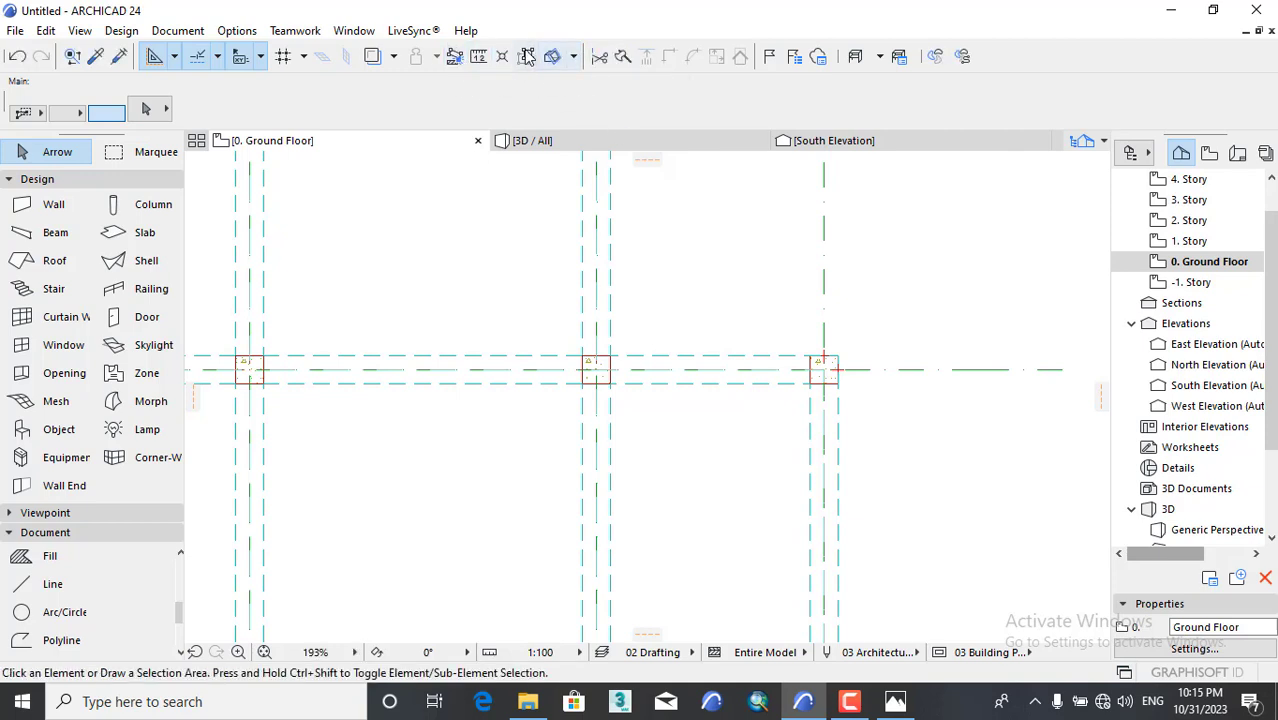
{"action": "left_click", "coordinate": [621, 57]}
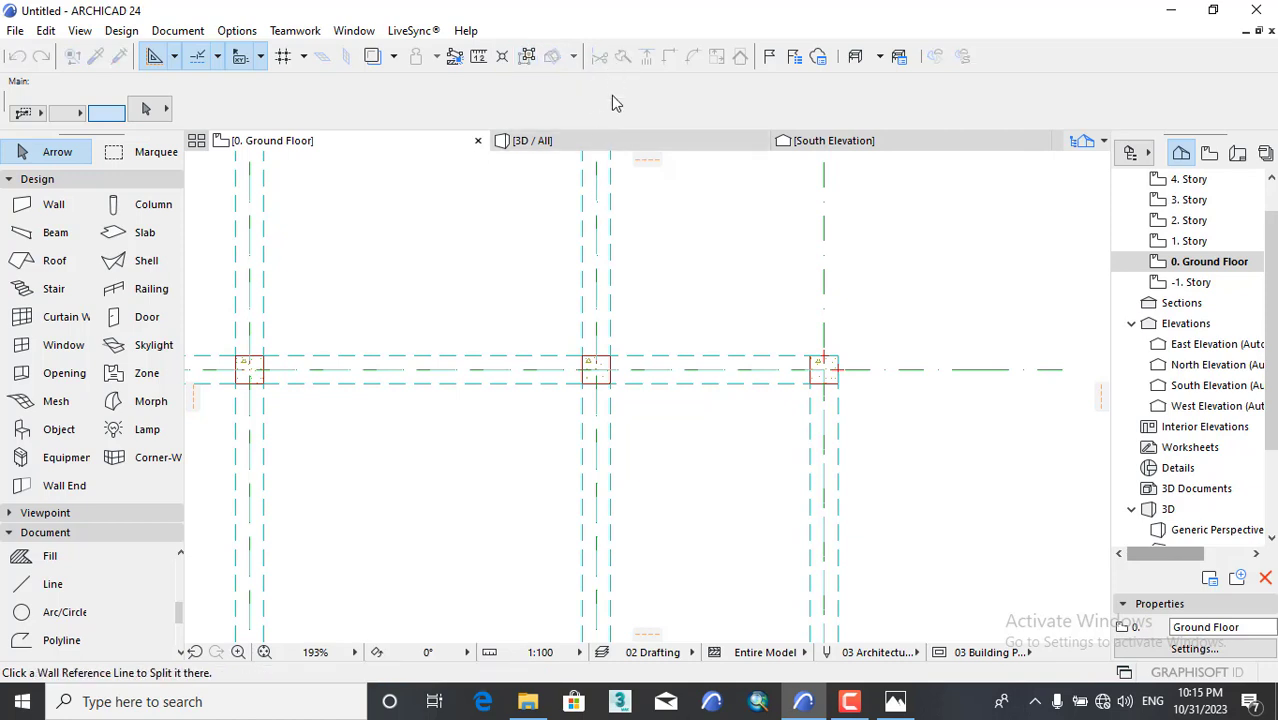
{"action": "scroll", "coordinate": [585, 360], "scroll_direction": "up", "scroll_amount": 3}
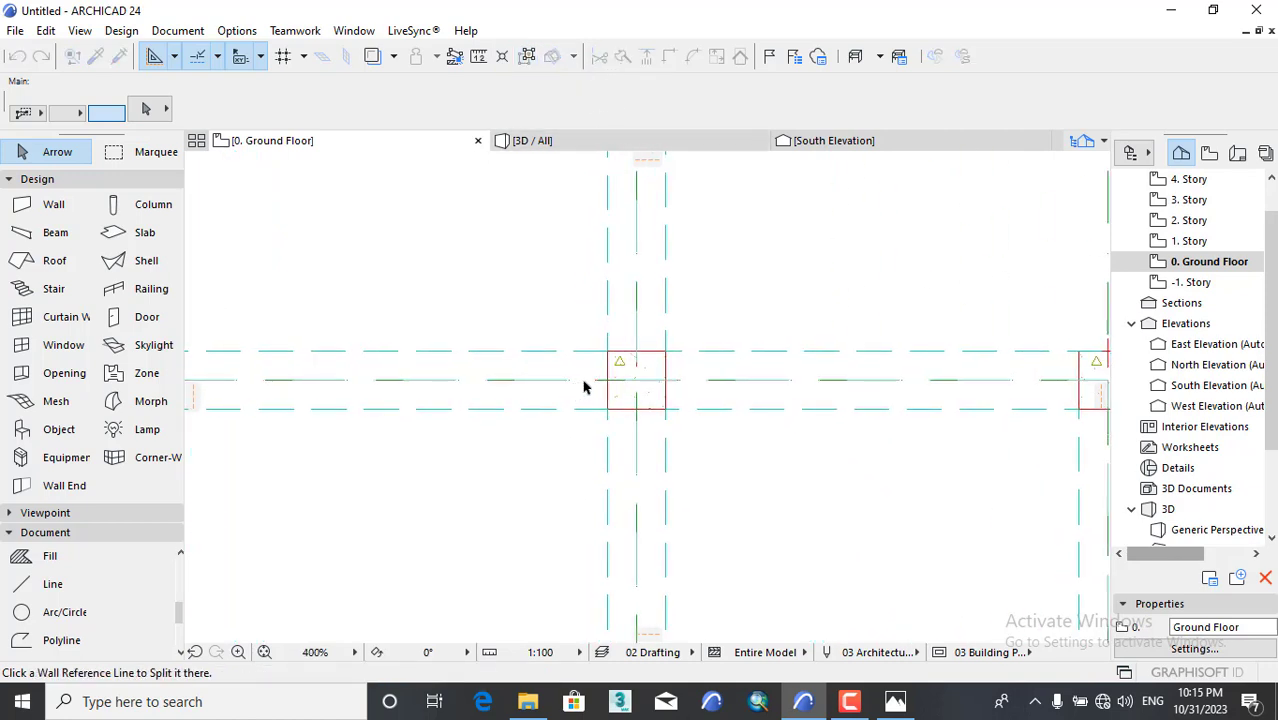
{"action": "key", "text": "Escape"}
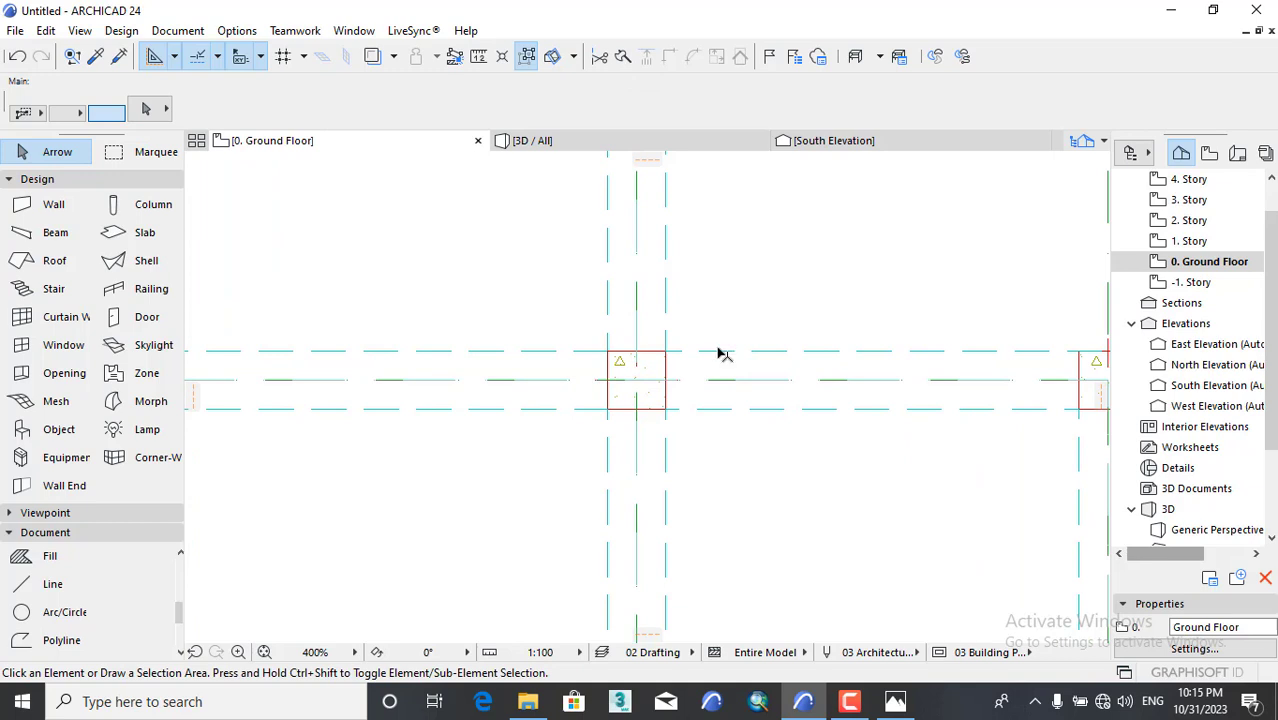
Split the grid line C beam at the column one bay in from its east end and check both resulting segments.
{"action": "left_click", "coordinate": [719, 352]}
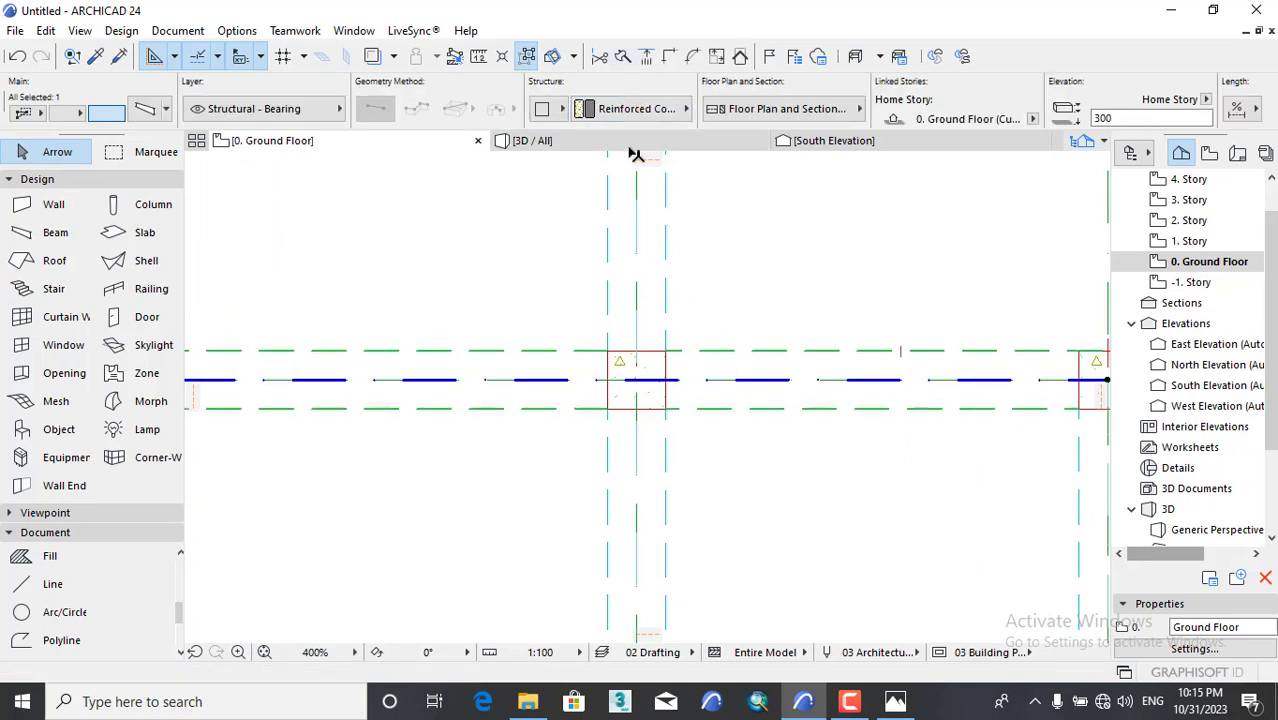
{"action": "left_click", "coordinate": [622, 58]}
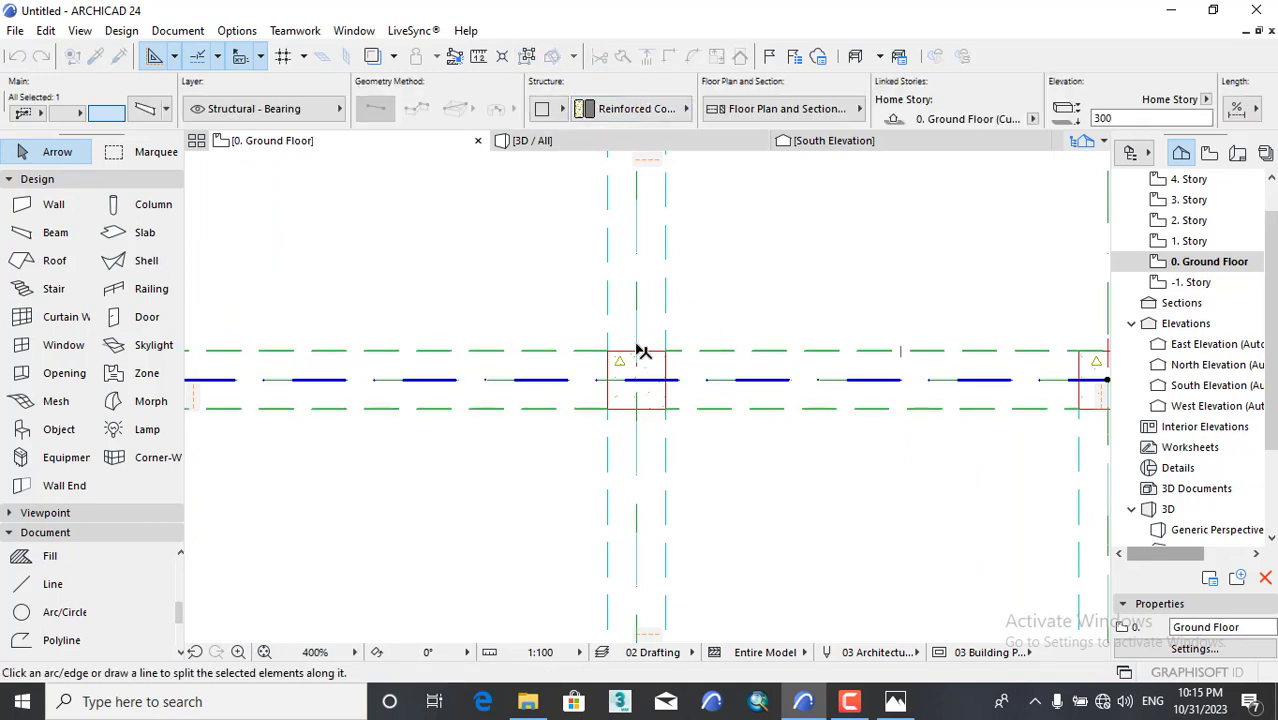
{"action": "left_click", "coordinate": [640, 421]}
{"action": "left_click", "coordinate": [900, 447]}
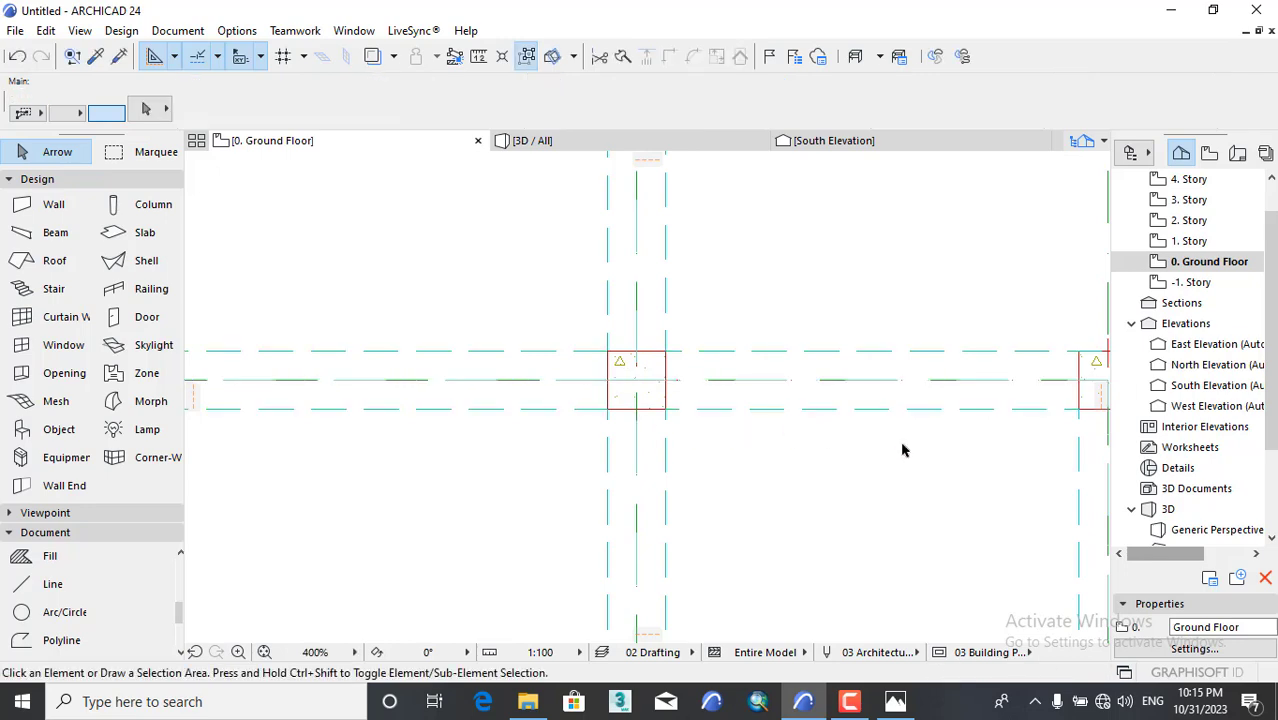
{"action": "scroll", "coordinate": [670, 313], "scroll_direction": "down", "scroll_amount": 4}
{"action": "left_click", "coordinate": [697, 334]}
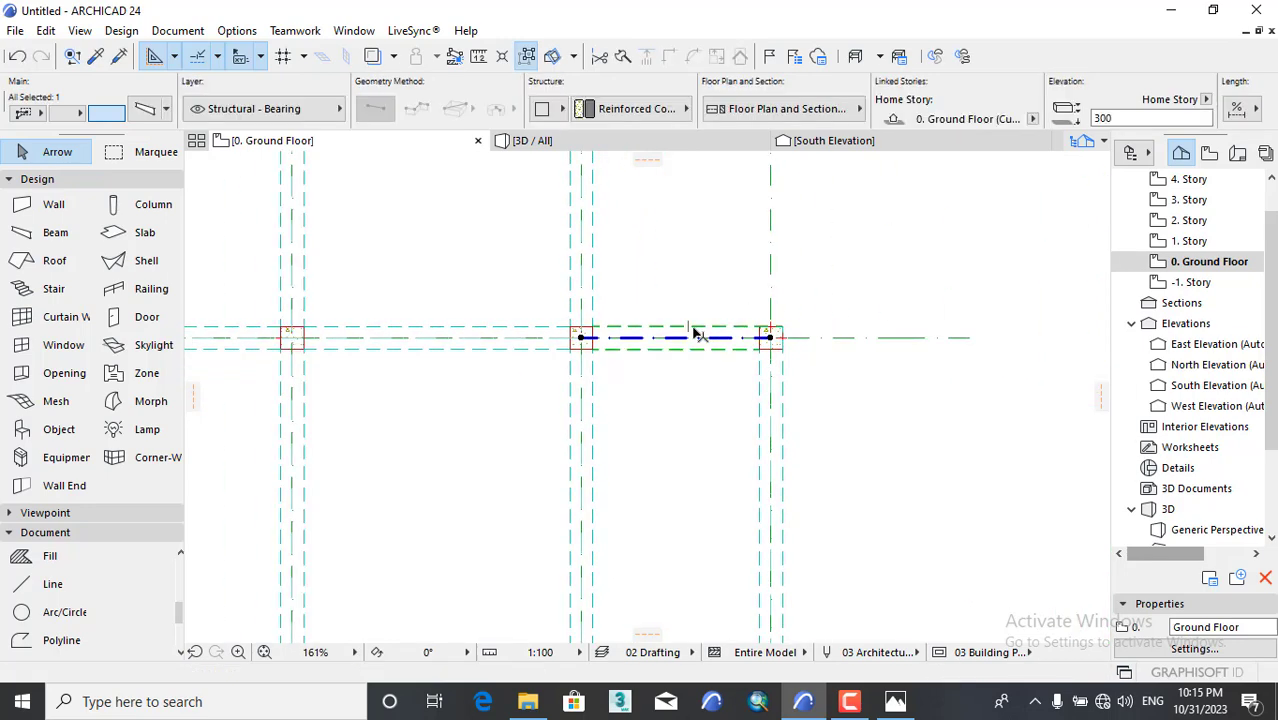
{"action": "left_click", "coordinate": [499, 331]}
{"action": "left_click", "coordinate": [651, 328]}
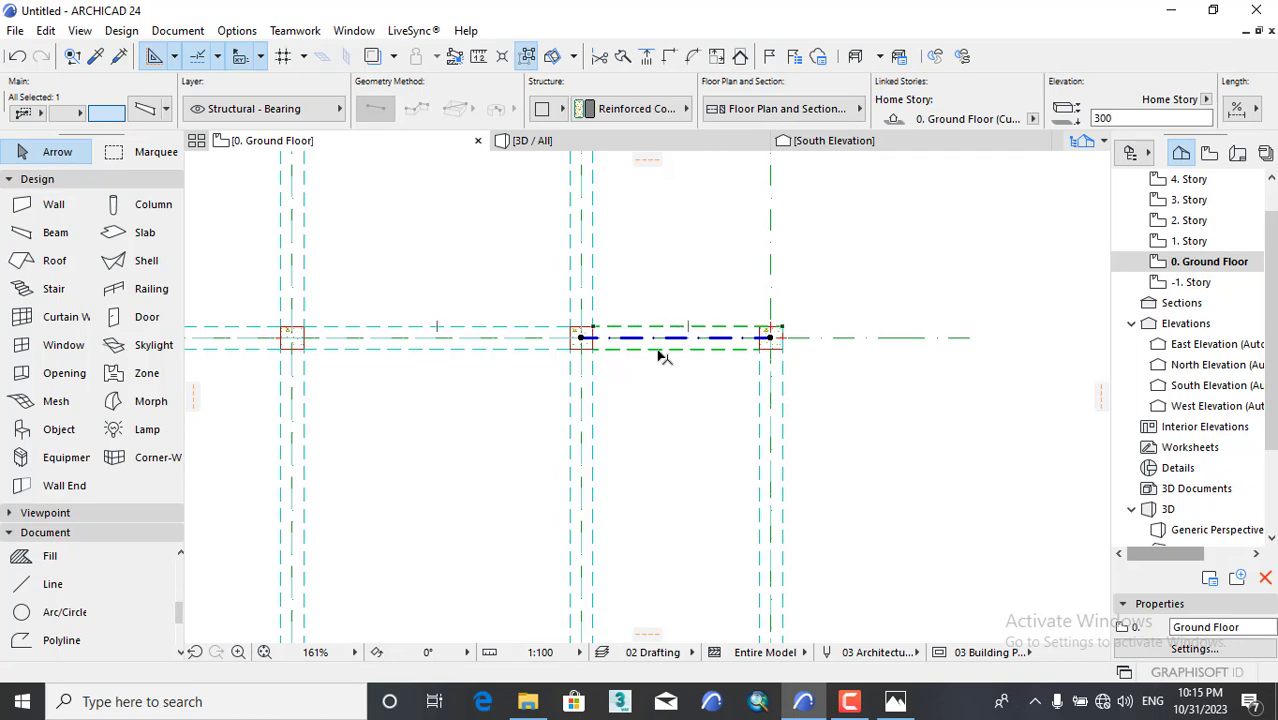
{"action": "scroll", "coordinate": [628, 278], "scroll_direction": "down", "scroll_amount": 4}
{"action": "left_click", "coordinate": [780, 357]}
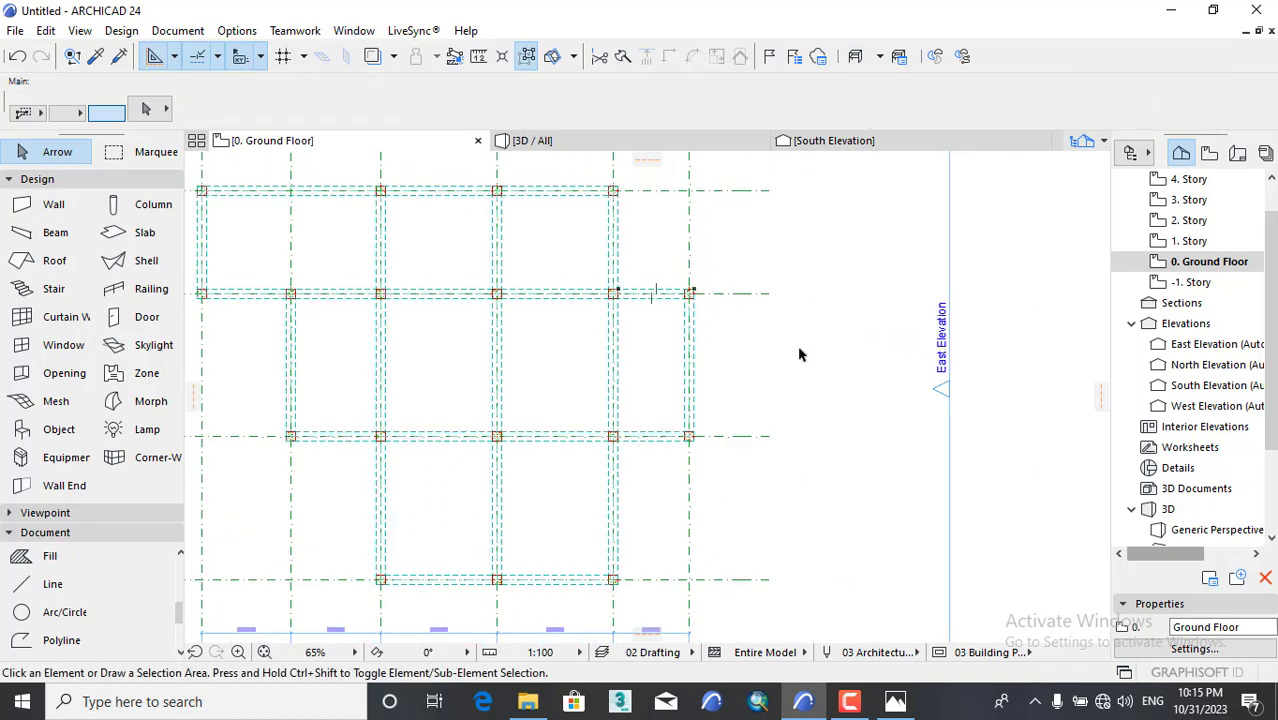
Draw a freestanding rectangular slab on the ground floor in the empty area between the frame and the East Elevation marker.
{"action": "middle_click_drag", "start_coordinate": [800, 354], "coordinate": [724, 360]}
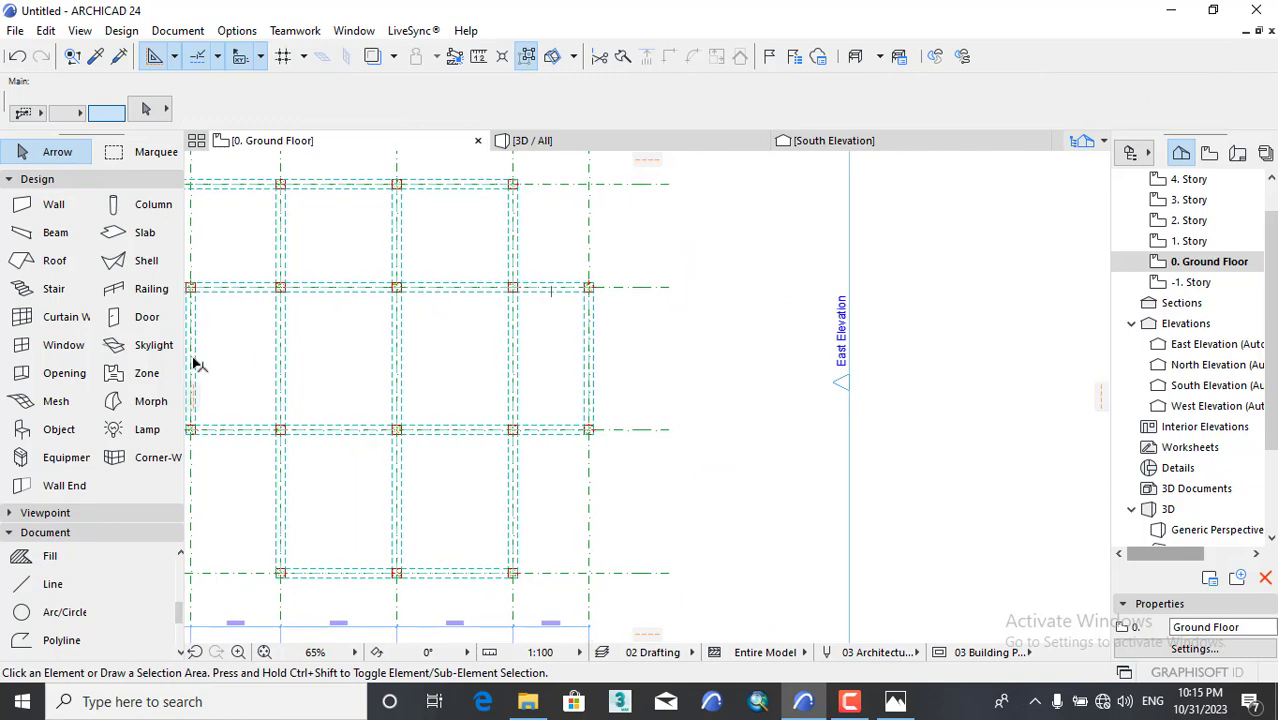
{"action": "left_click", "coordinate": [130, 234]}
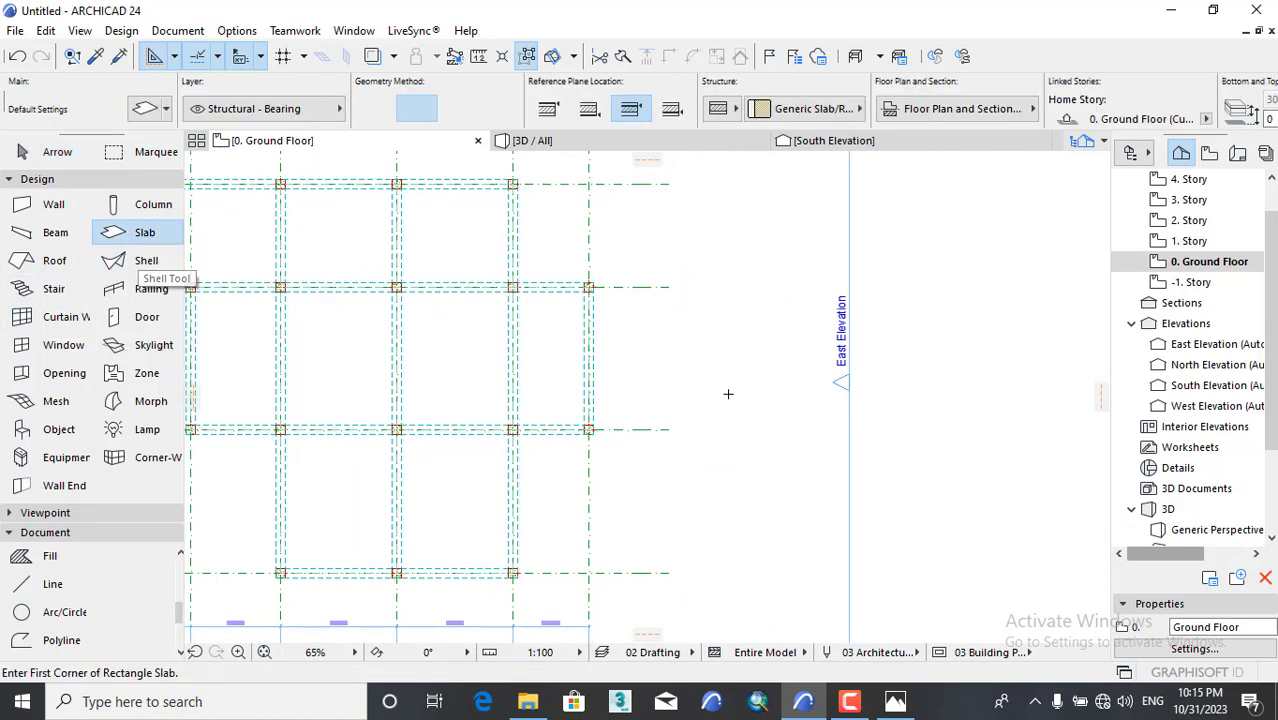
{"action": "left_click", "coordinate": [767, 311]}
{"action": "left_click", "coordinate": [690, 400]}
{"action": "scroll", "coordinate": [695, 409], "scroll_direction": "up", "scroll_amount": 3}
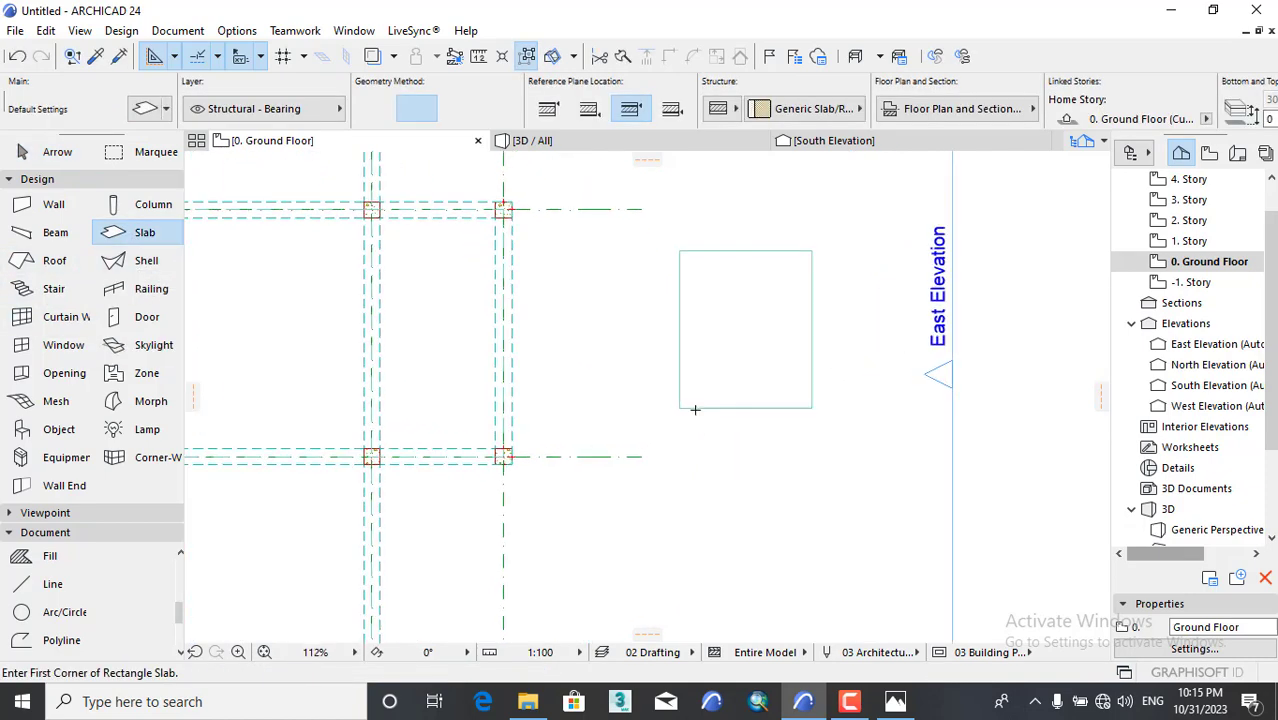
{"action": "key", "text": "Escape"}
Change the freestanding slab's structure to a basic one in structural concrete, then clear its selection.
{"action": "left_click", "coordinate": [729, 265]}
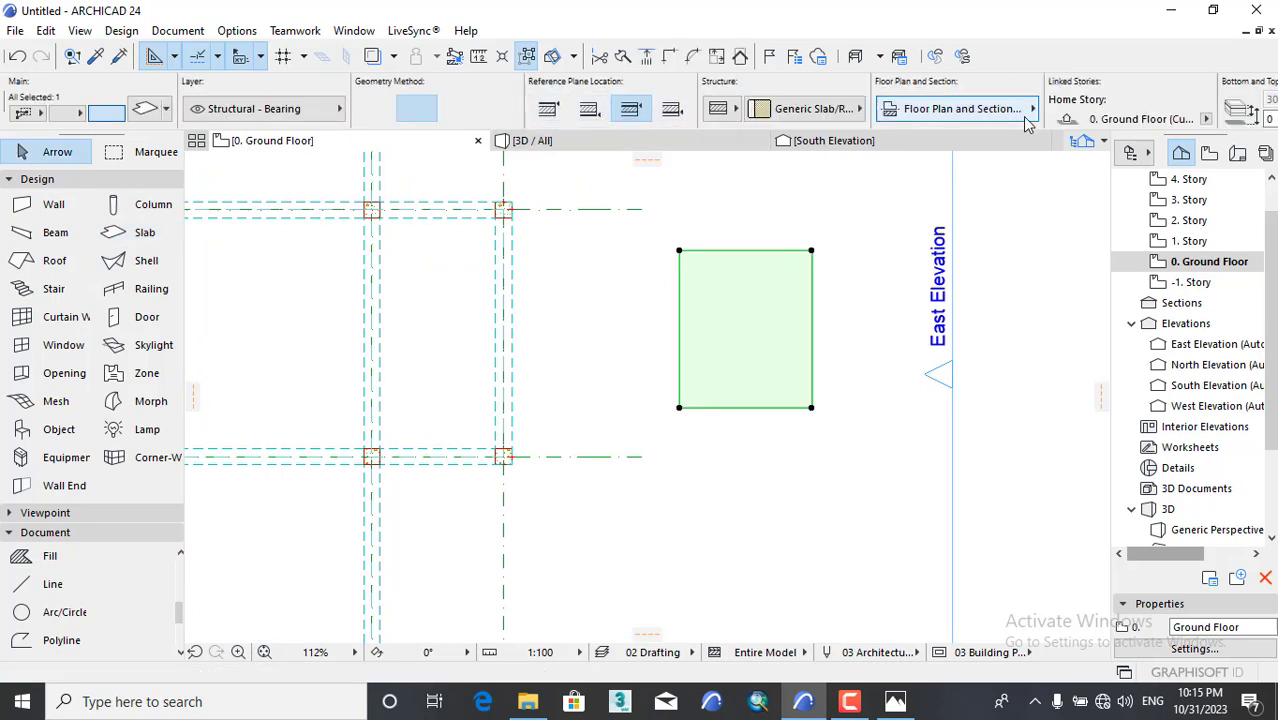
{"action": "scroll", "coordinate": [1027, 120], "scroll_direction": "down", "scroll_amount": 3}
{"action": "right_click", "coordinate": [858, 242]}
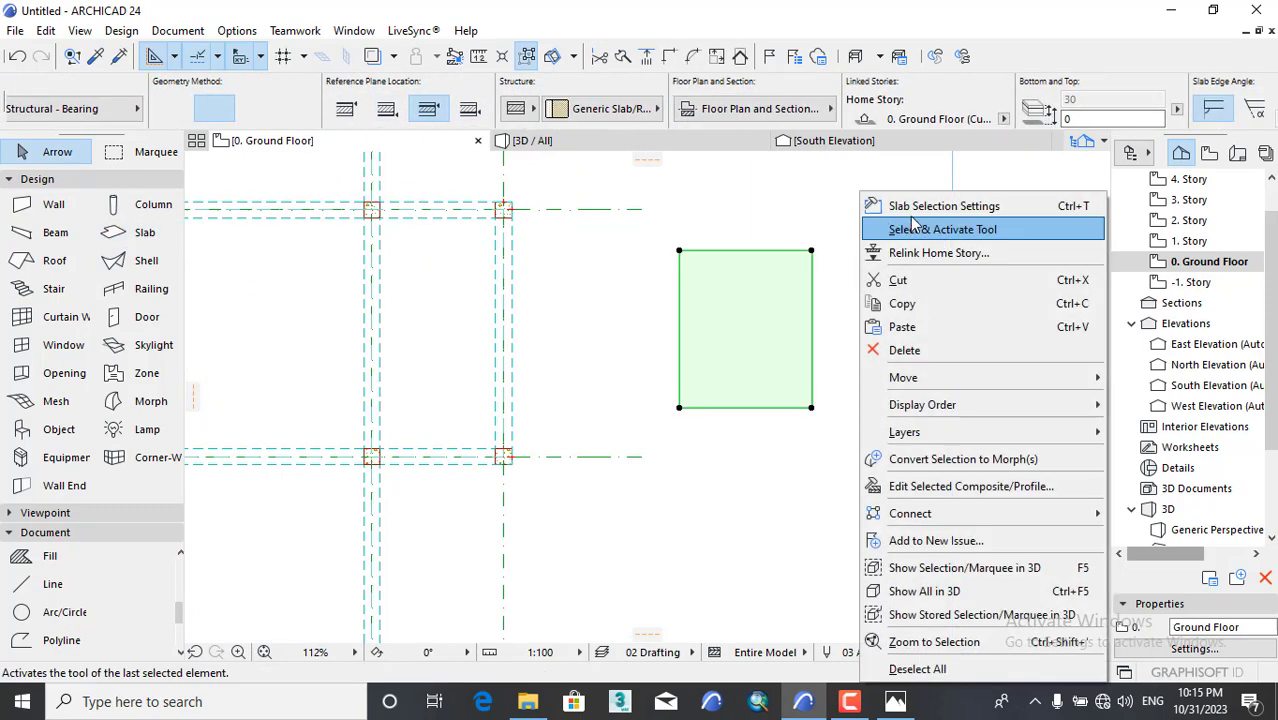
{"action": "left_click", "coordinate": [910, 210]}
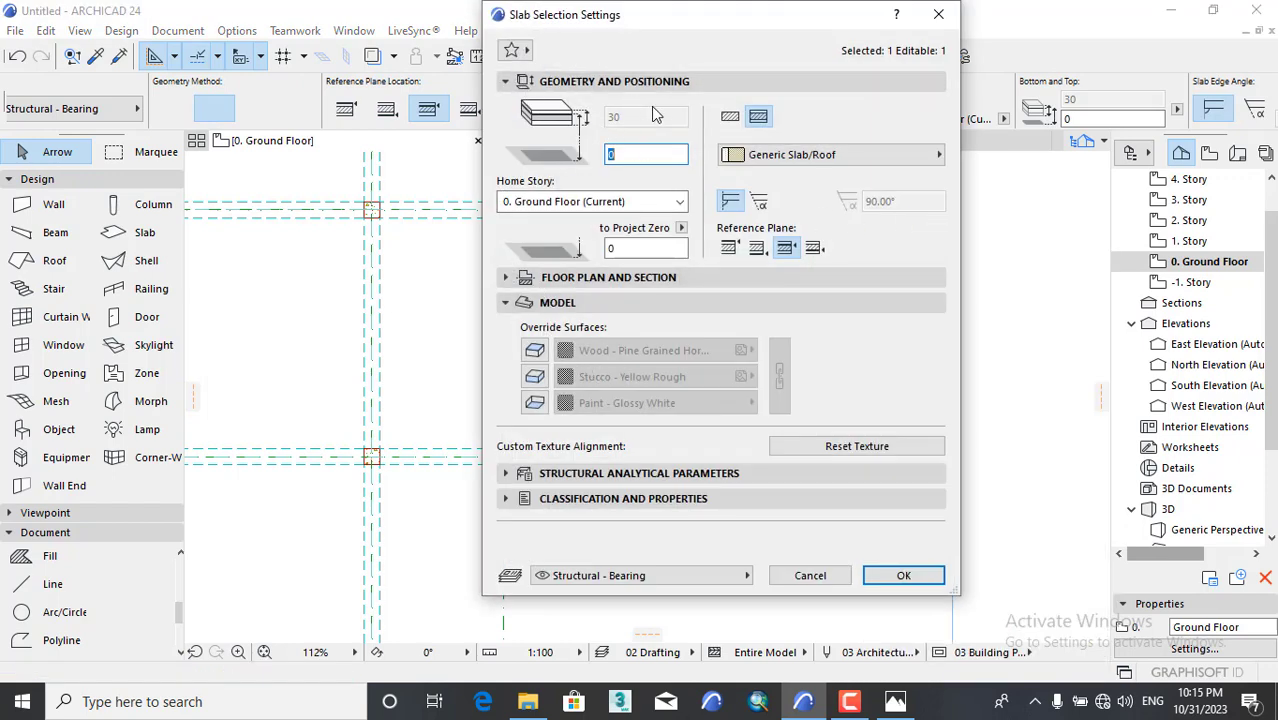
{"action": "left_click", "coordinate": [908, 575]}
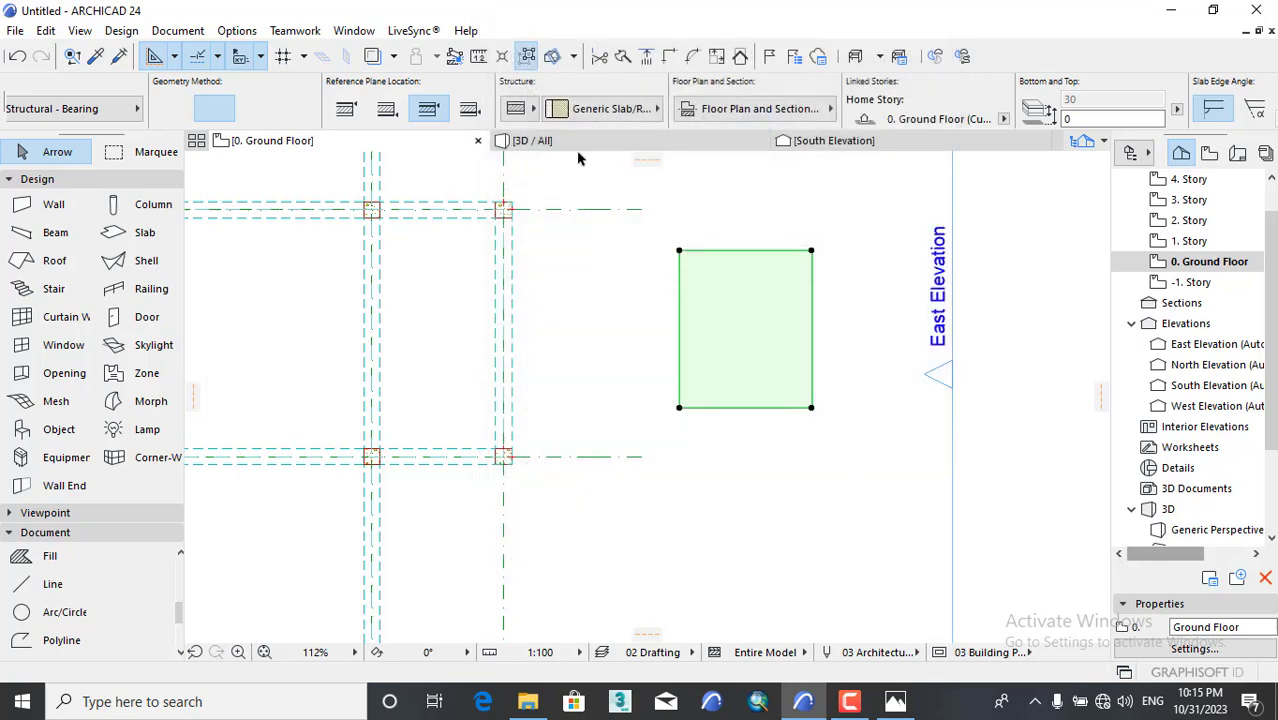
{"action": "left_click", "coordinate": [531, 112]}
{"action": "left_click", "coordinate": [547, 107]}
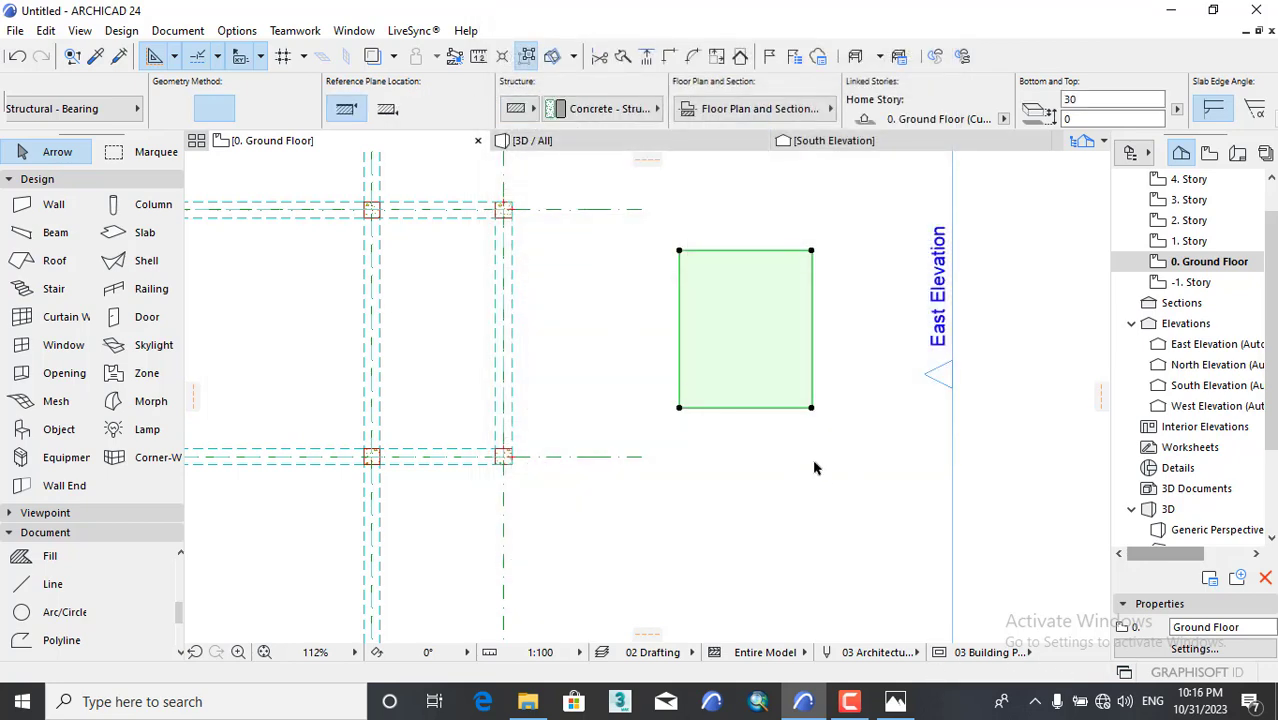
{"action": "left_click", "coordinate": [842, 478]}
Select all beams of the frame in the 3D view with Find & Select, filtering by Beam as the element type.
{"action": "left_click", "coordinate": [583, 146]}
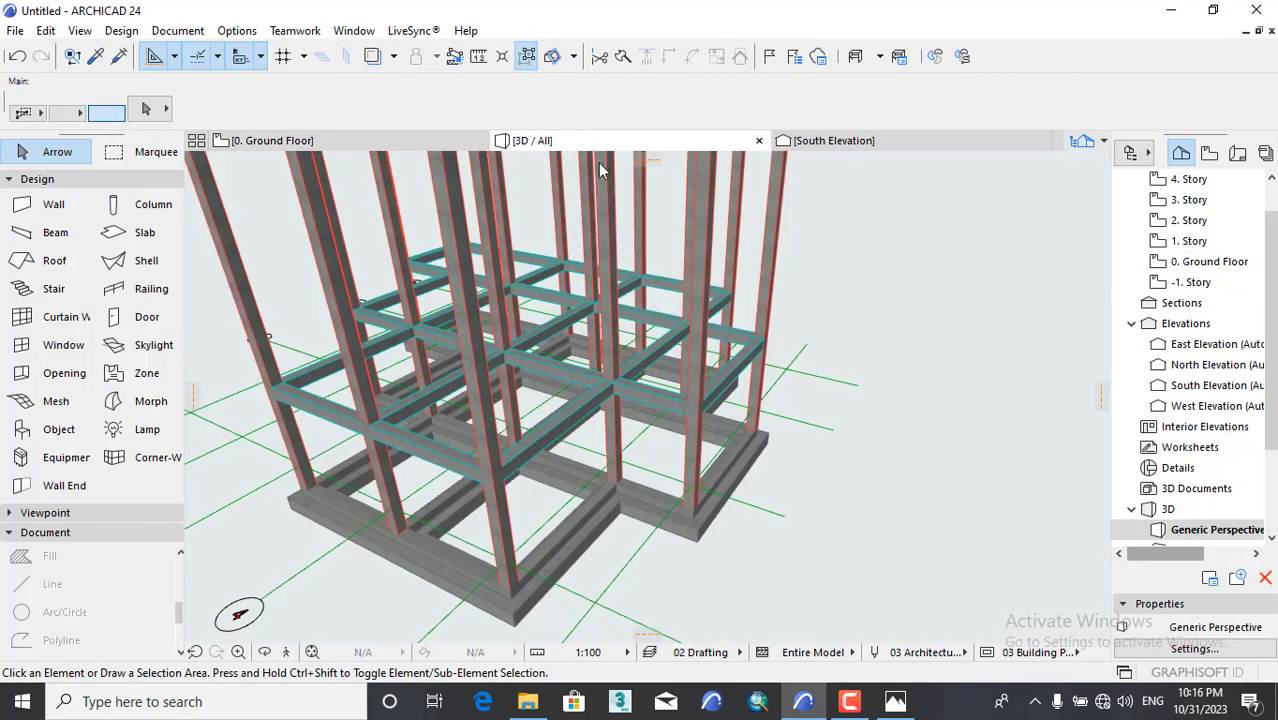
{"action": "middle_click_drag", "start_coordinate": [798, 530], "coordinate": [680, 416], "text": "shift"}
{"action": "left_click", "coordinate": [712, 349]}
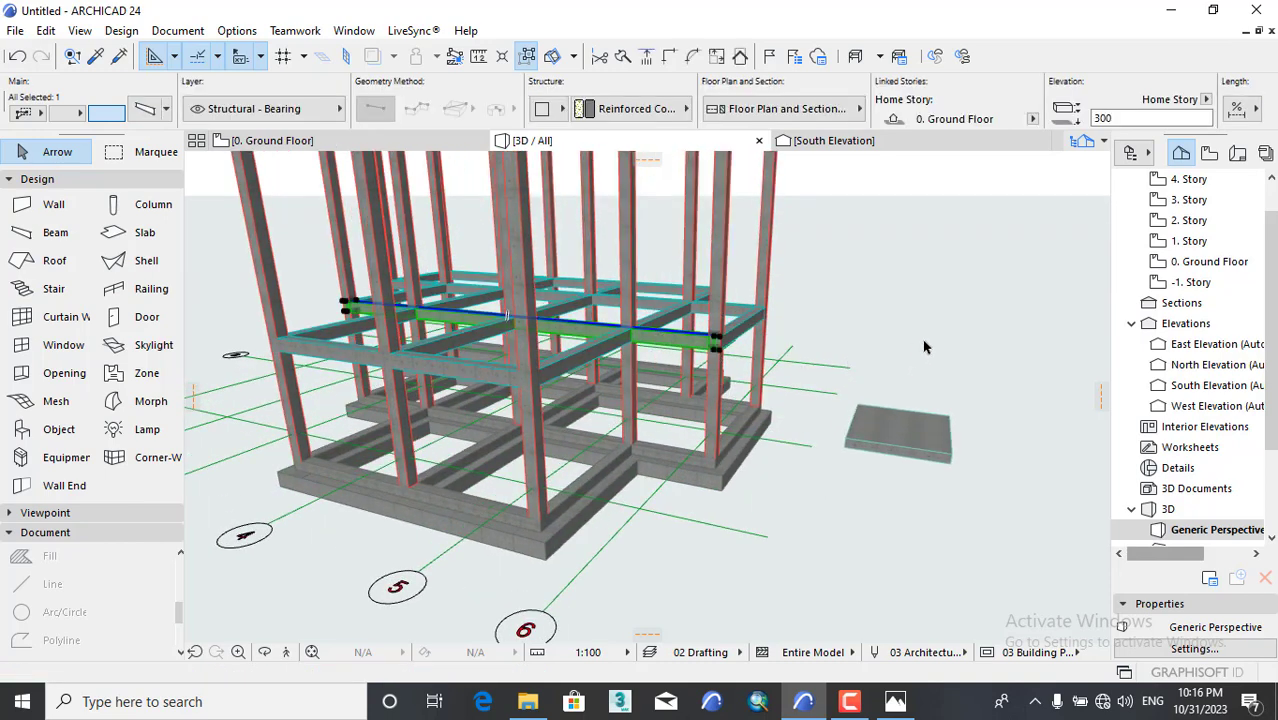
{"action": "key", "text": "ctrl+f"}
{"action": "left_click", "coordinate": [756, 237]}
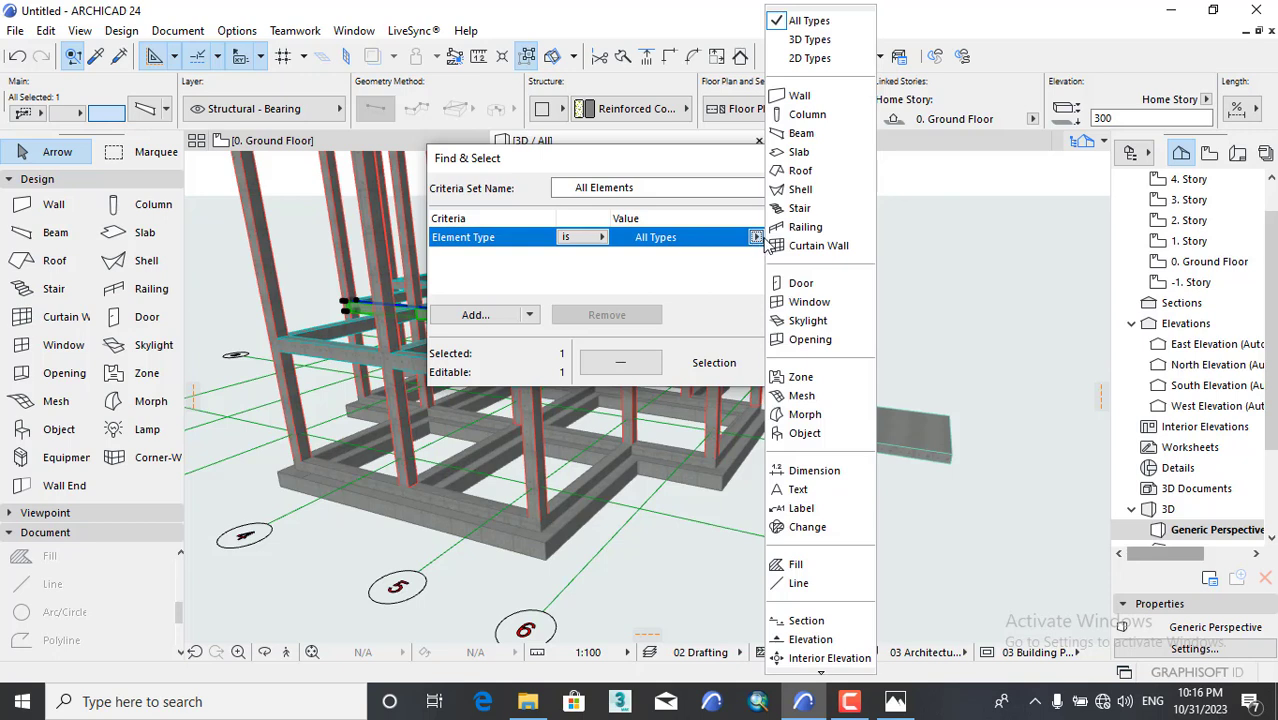
{"action": "left_click", "coordinate": [832, 138]}
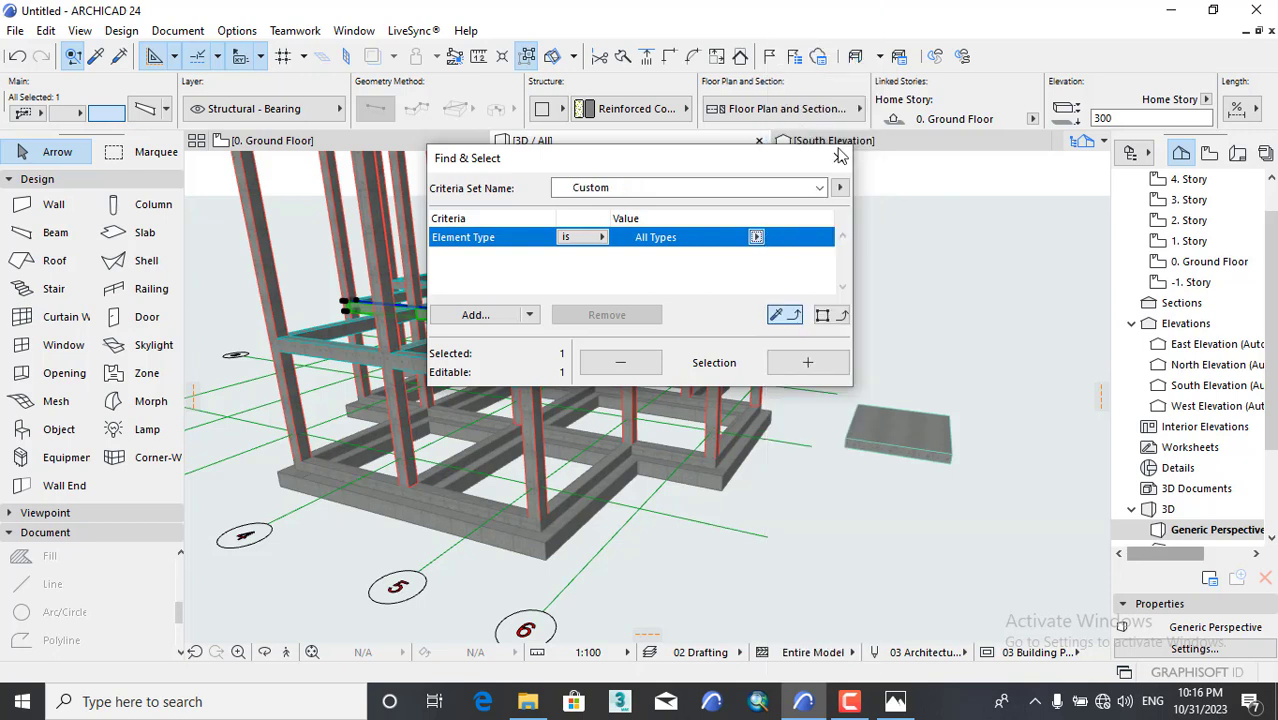
{"action": "left_click", "coordinate": [808, 365]}
{"action": "left_click", "coordinate": [838, 158]}
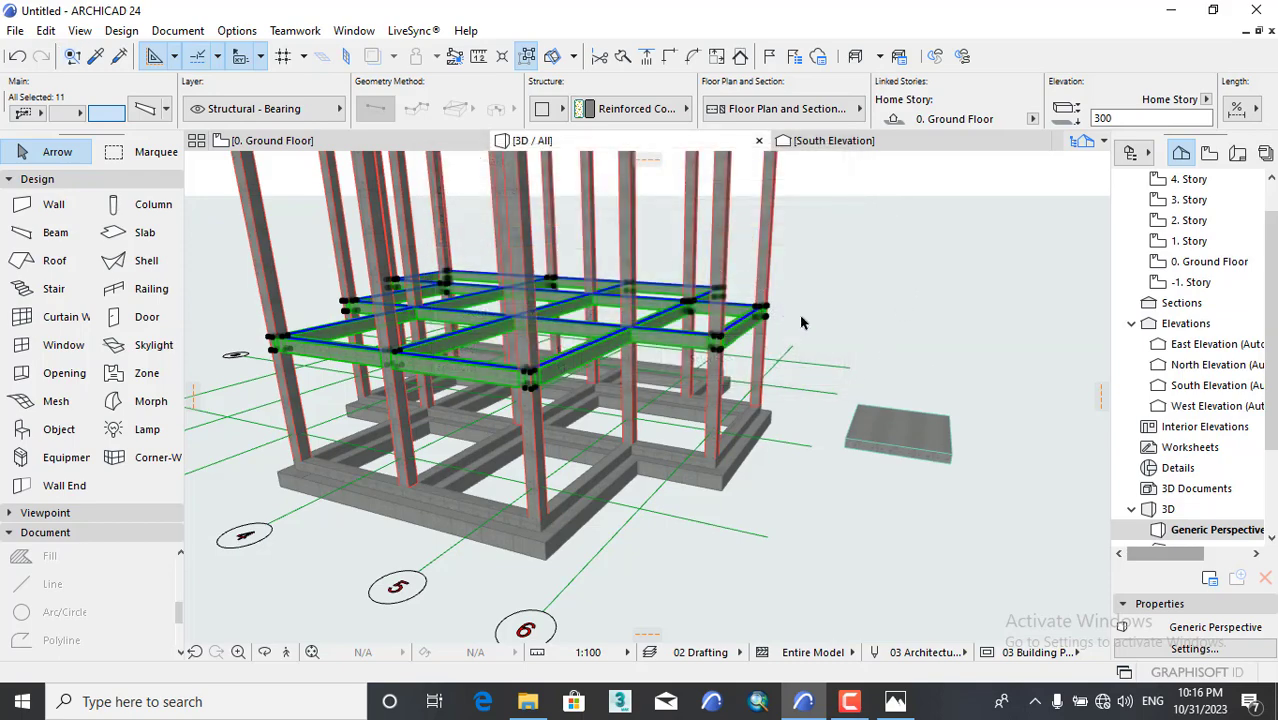
Take one outer beam out of the selection, clear the rest, and examine the frame and separate slab in 3D.
{"action": "middle_click_drag", "start_coordinate": [810, 323], "coordinate": [345, 437], "text": "shift"}
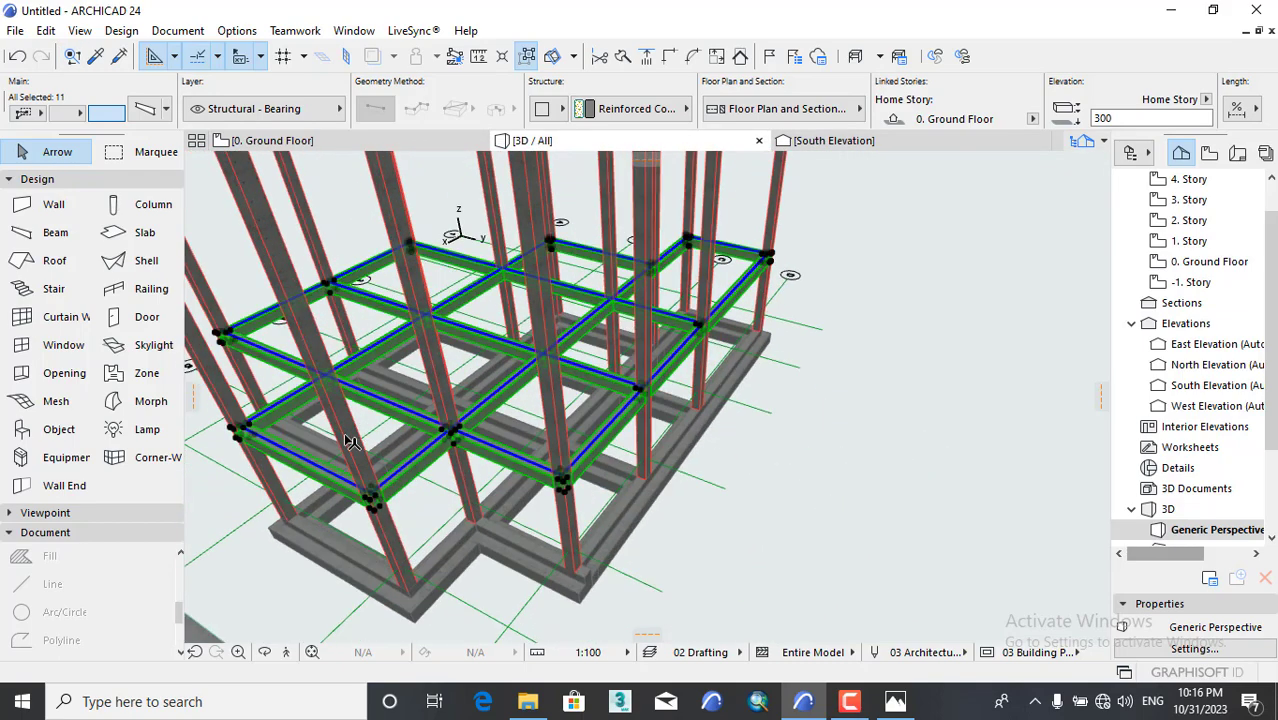
{"action": "scroll", "coordinate": [402, 483], "scroll_direction": "up", "scroll_amount": 2}
{"action": "scroll", "coordinate": [420, 505], "scroll_direction": "up", "scroll_amount": 3}
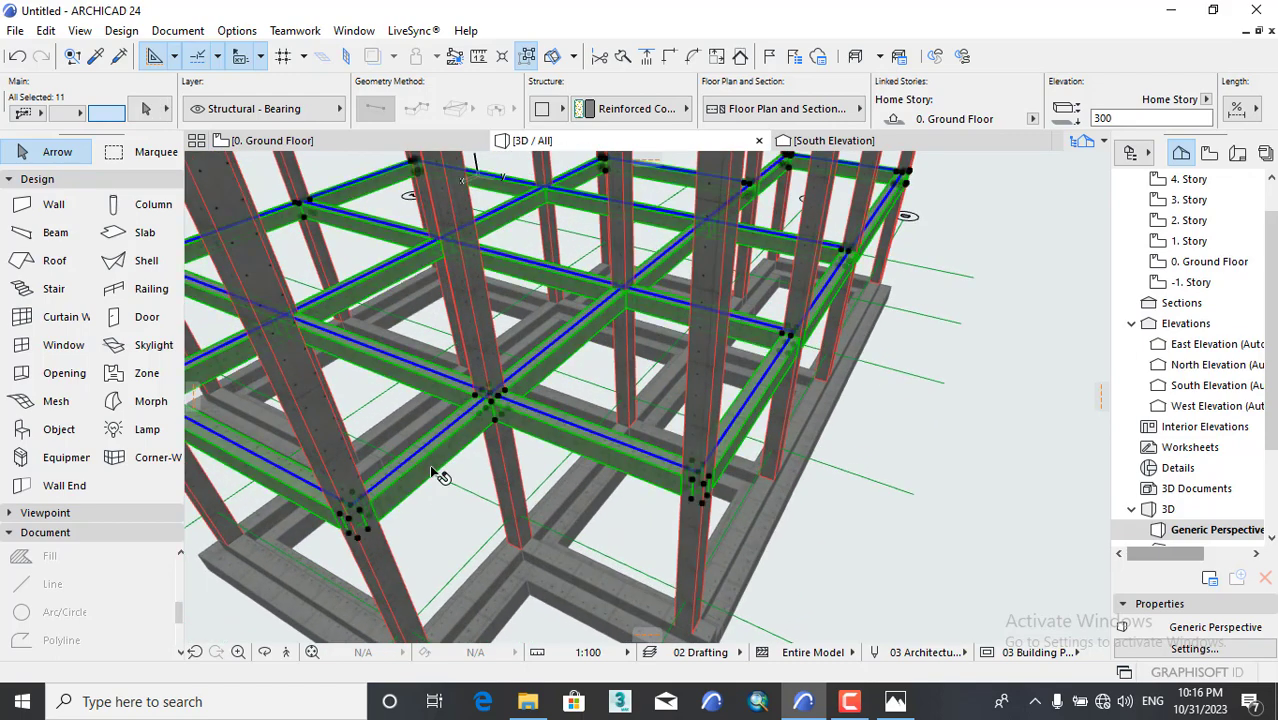
{"action": "left_click", "coordinate": [432, 460], "text": "shift"}
{"action": "scroll", "coordinate": [380, 470], "scroll_direction": "down", "scroll_amount": 5}
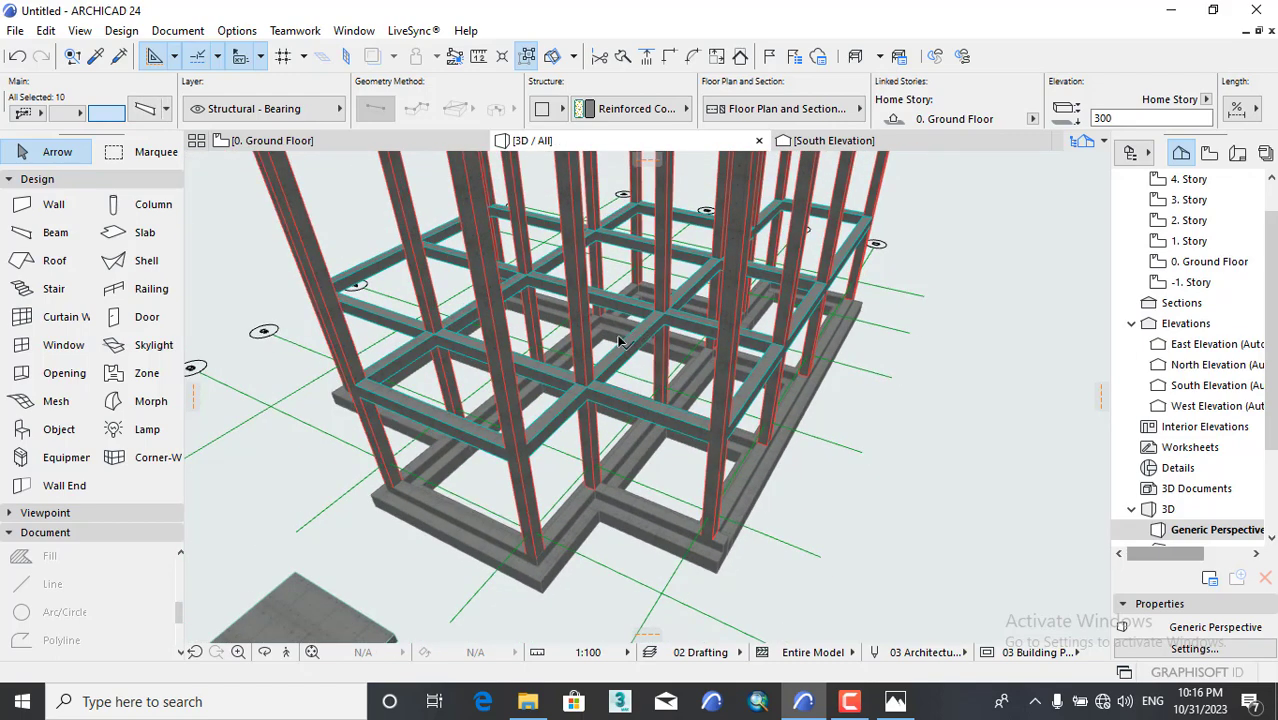
{"action": "middle_click_drag", "start_coordinate": [334, 460], "coordinate": [842, 366], "text": "shift"}
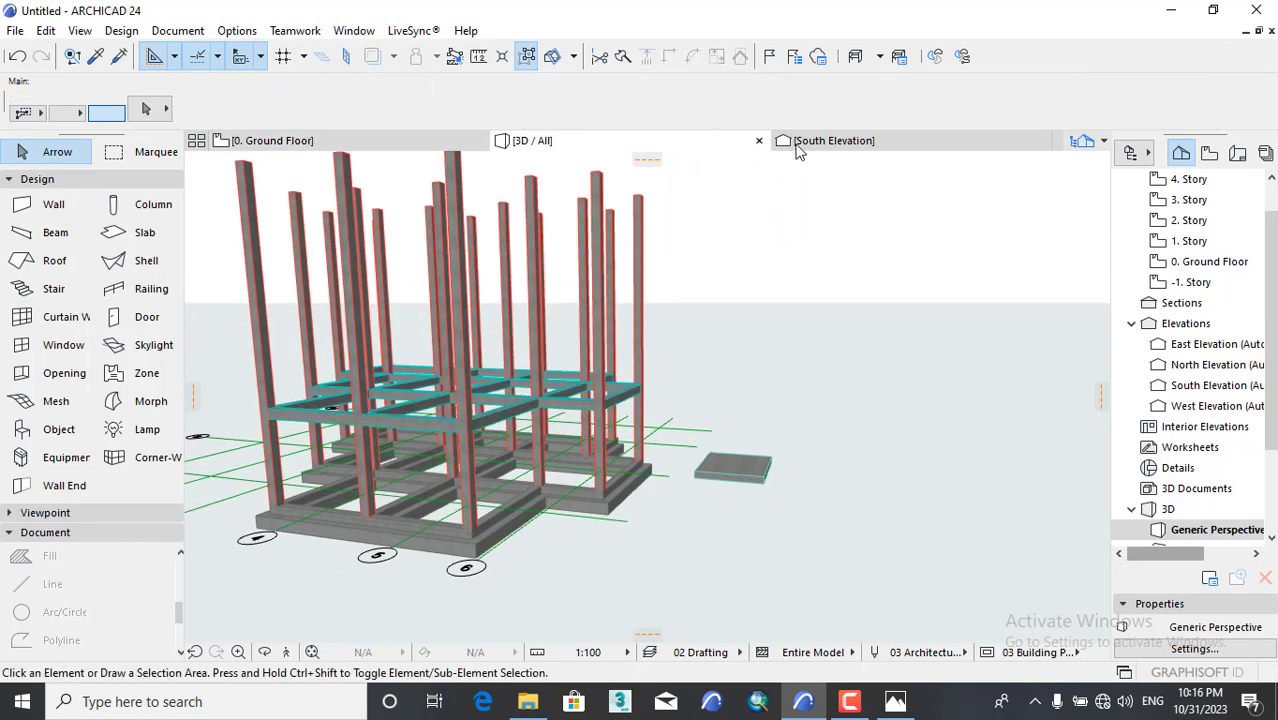
Open the South Elevation and select the freestanding slab at ground floor level.
{"action": "left_click", "coordinate": [855, 141]}
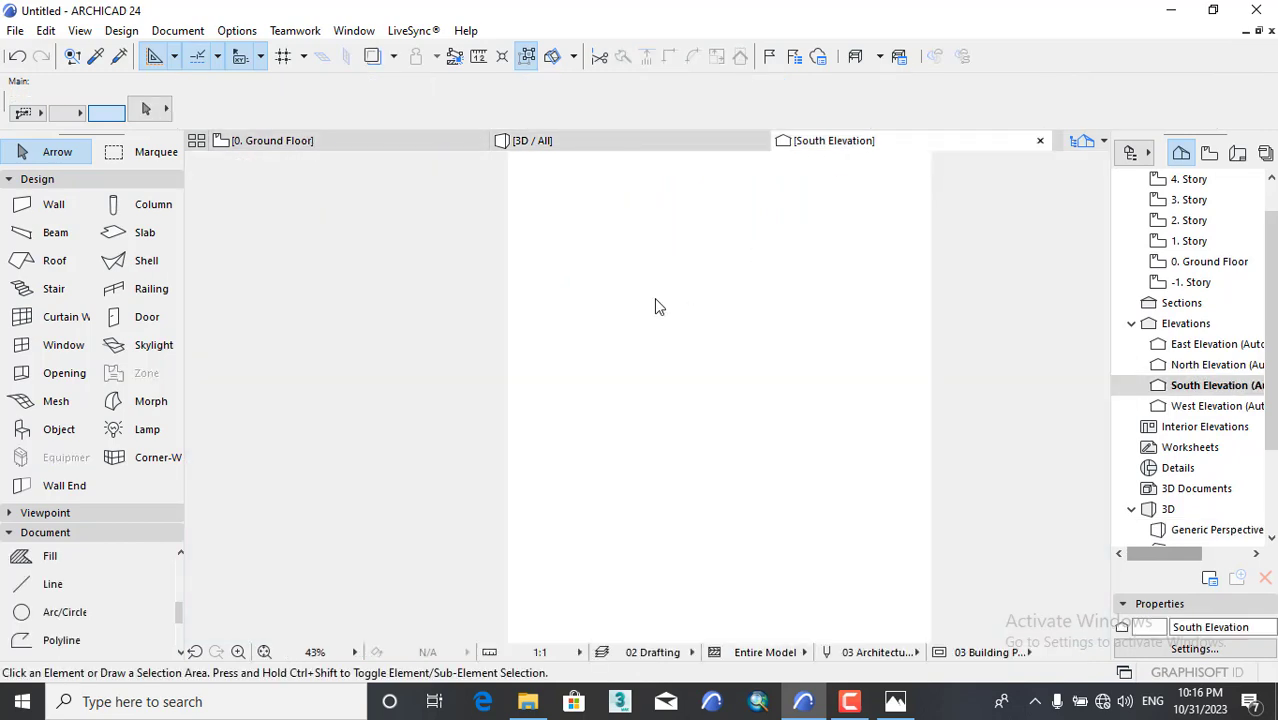
{"action": "scroll", "coordinate": [496, 377], "scroll_direction": "down", "scroll_amount": 2}
{"action": "scroll", "coordinate": [570, 393], "scroll_direction": "up", "scroll_amount": 1}
{"action": "scroll", "coordinate": [770, 430], "scroll_direction": "up", "scroll_amount": 10}
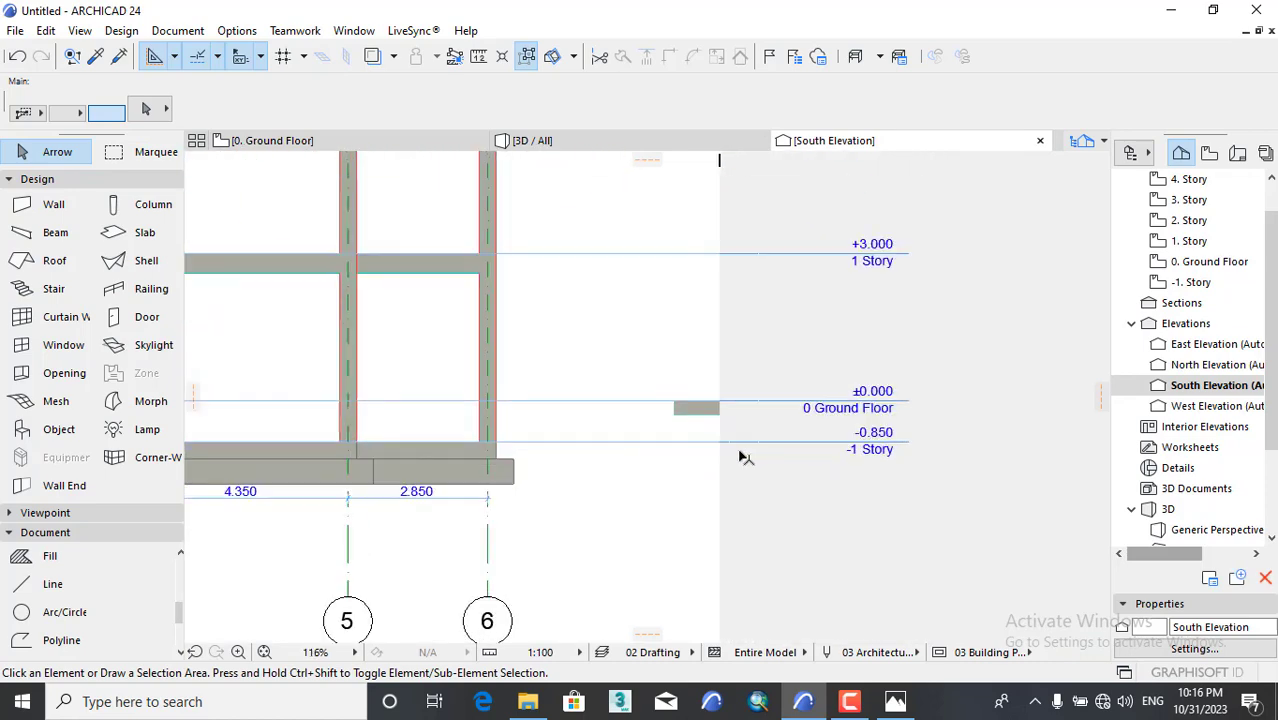
{"action": "left_click", "coordinate": [625, 382]}
{"action": "scroll", "coordinate": [560, 467], "scroll_direction": "down", "scroll_amount": 3}
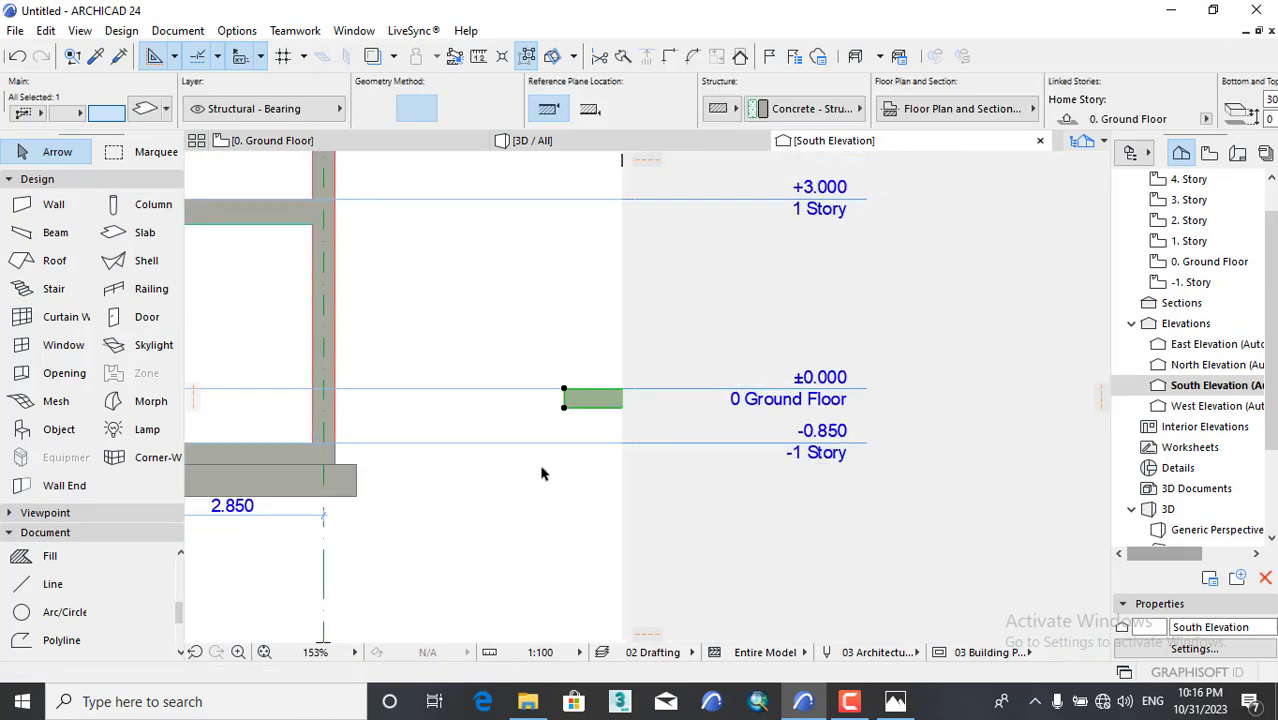
Copy the slab straight up to the 1 Story (+3.000) and 2 Story (+6.000) levels with Drag Multiple Copies.
{"action": "right_click", "coordinate": [528, 488]}
{"action": "left_click", "coordinate": [456, 416]}
{"action": "right_click", "coordinate": [520, 478]}
{"action": "mouse_move", "coordinate": [740, 405]}
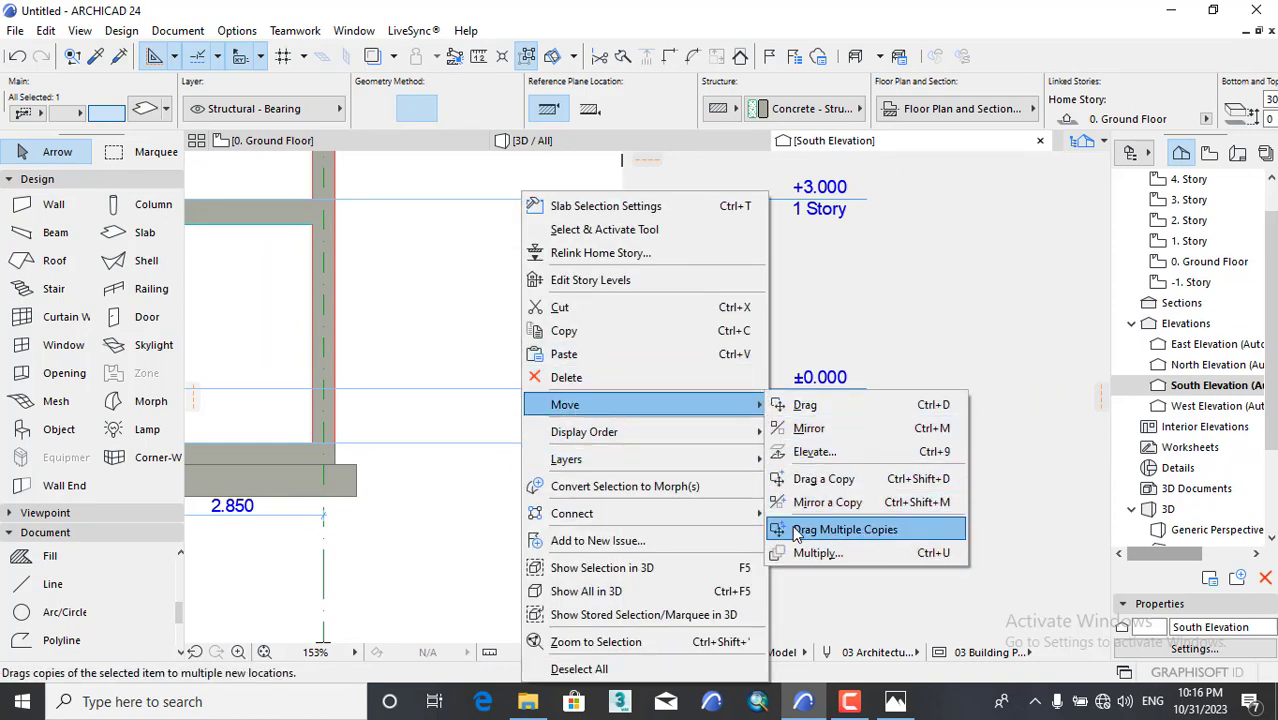
{"action": "left_click", "coordinate": [831, 536]}
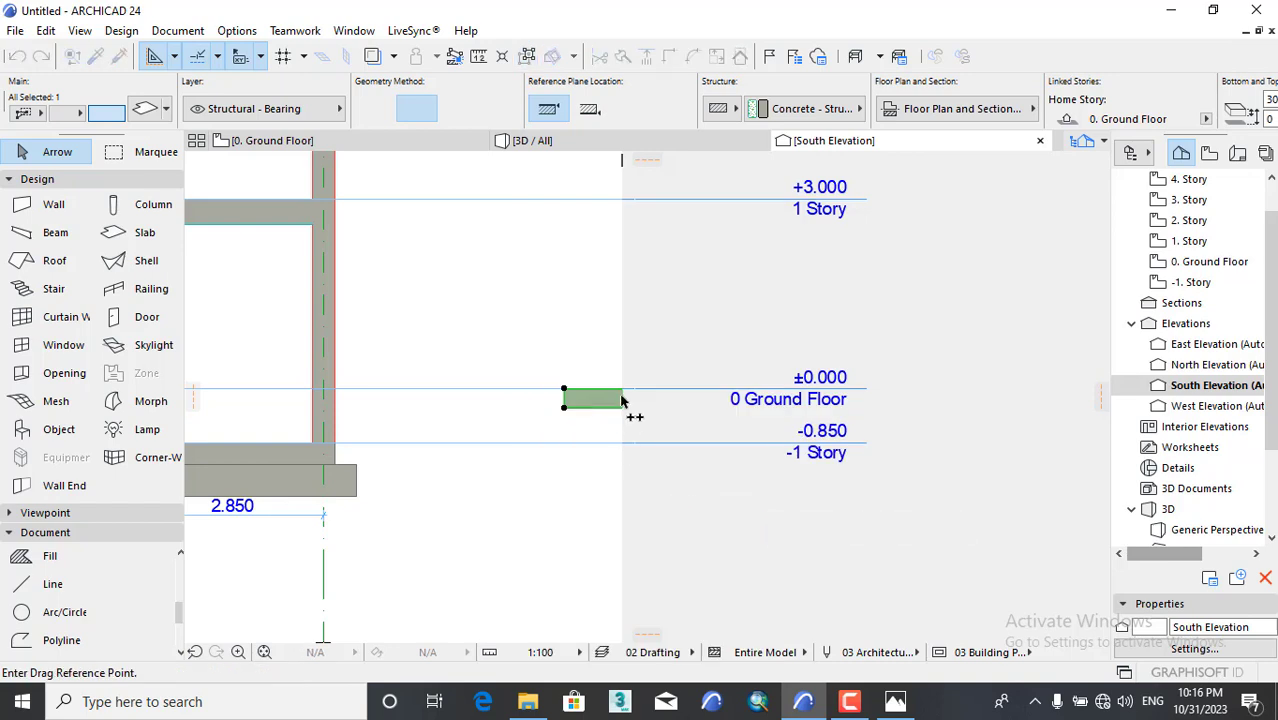
{"action": "left_click", "coordinate": [564, 389]}
{"action": "left_click", "coordinate": [564, 200]}
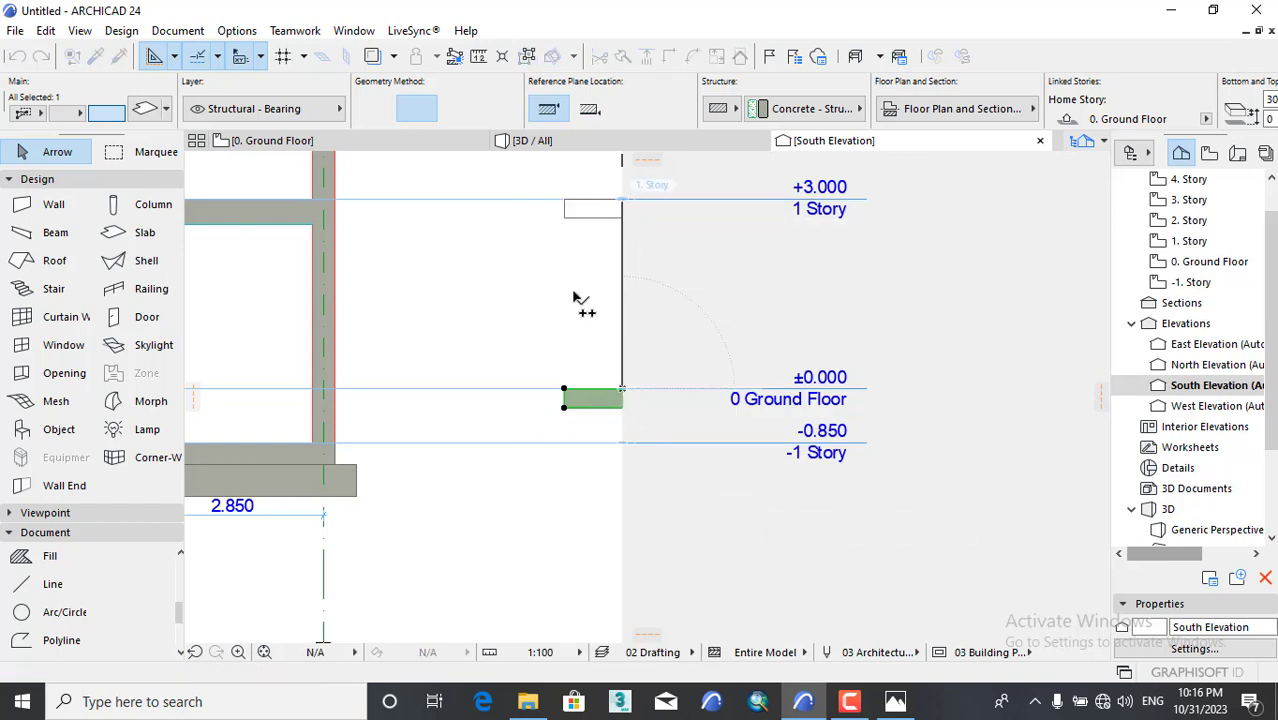
{"action": "scroll", "coordinate": [546, 561], "scroll_direction": "up", "scroll_amount": 2}
{"action": "scroll", "coordinate": [546, 561], "scroll_direction": "down", "scroll_amount": 1}
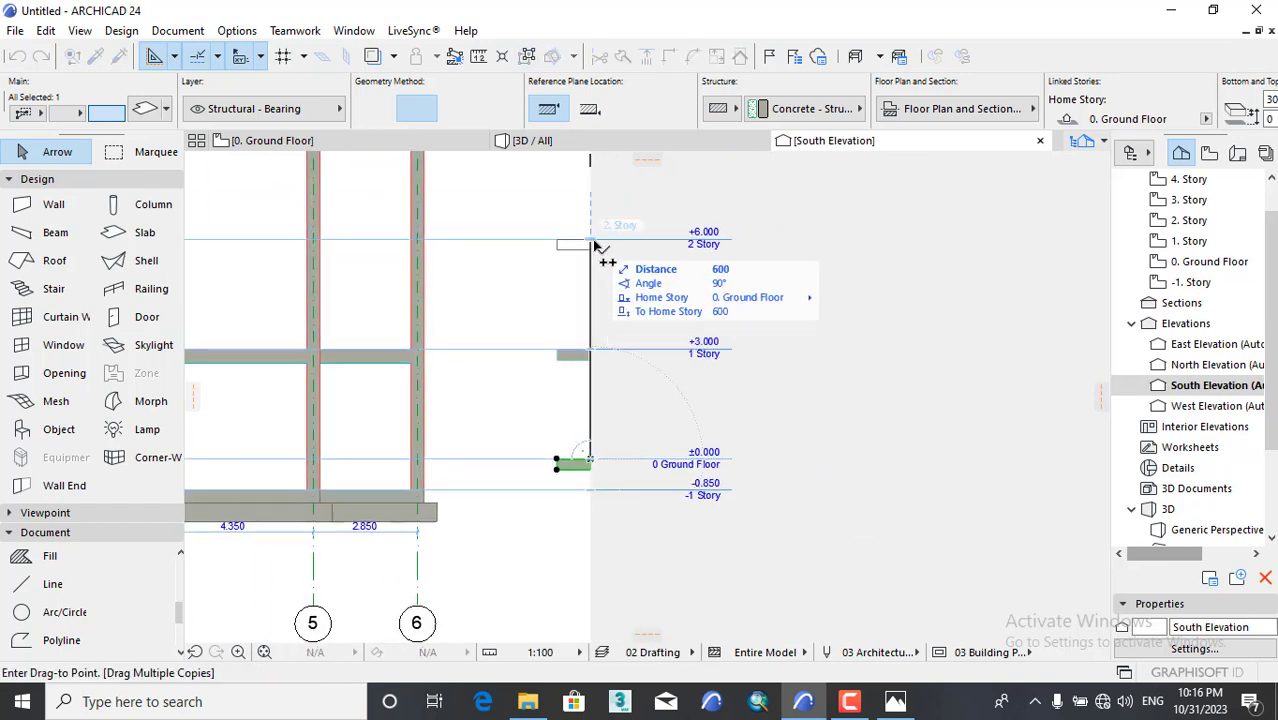
{"action": "left_click", "coordinate": [590, 243]}
Place further slab copies at the 3 Story (+9.000) and 4 Story (+12.000) levels, finish copying and clear the selection.
{"action": "middle_click_drag", "start_coordinate": [508, 300], "coordinate": [504, 541]}
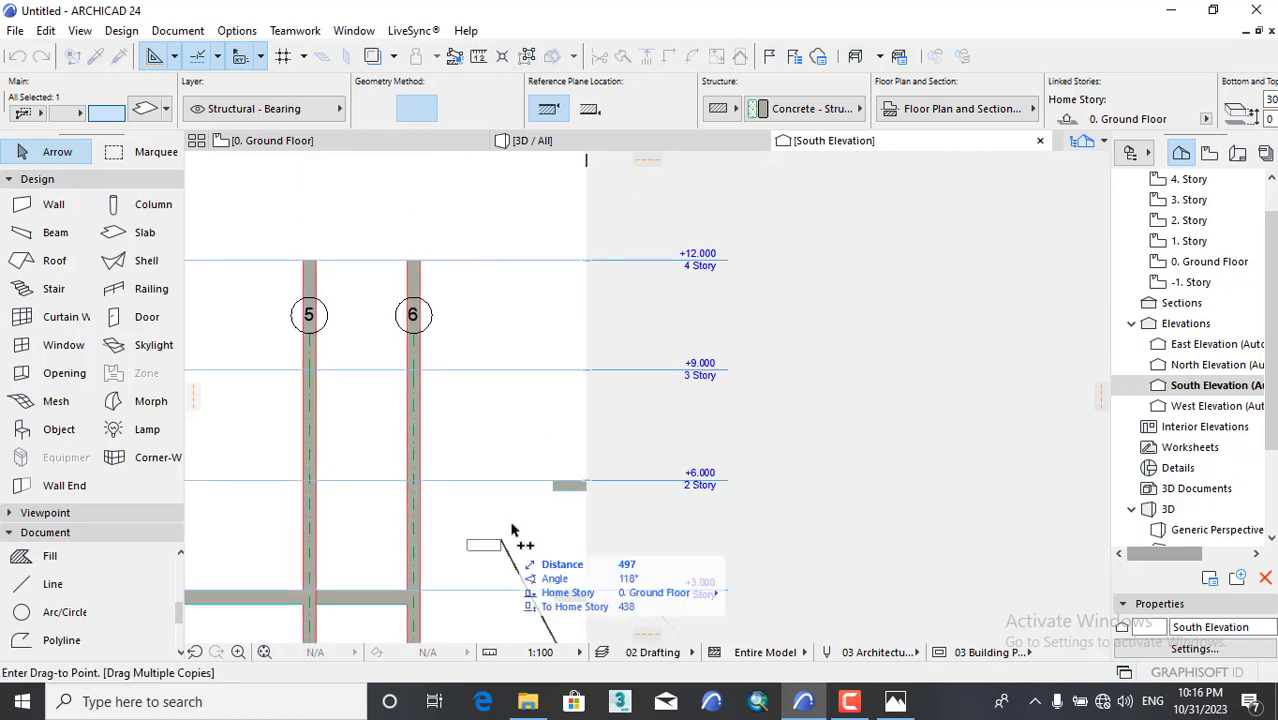
{"action": "left_click", "coordinate": [588, 371]}
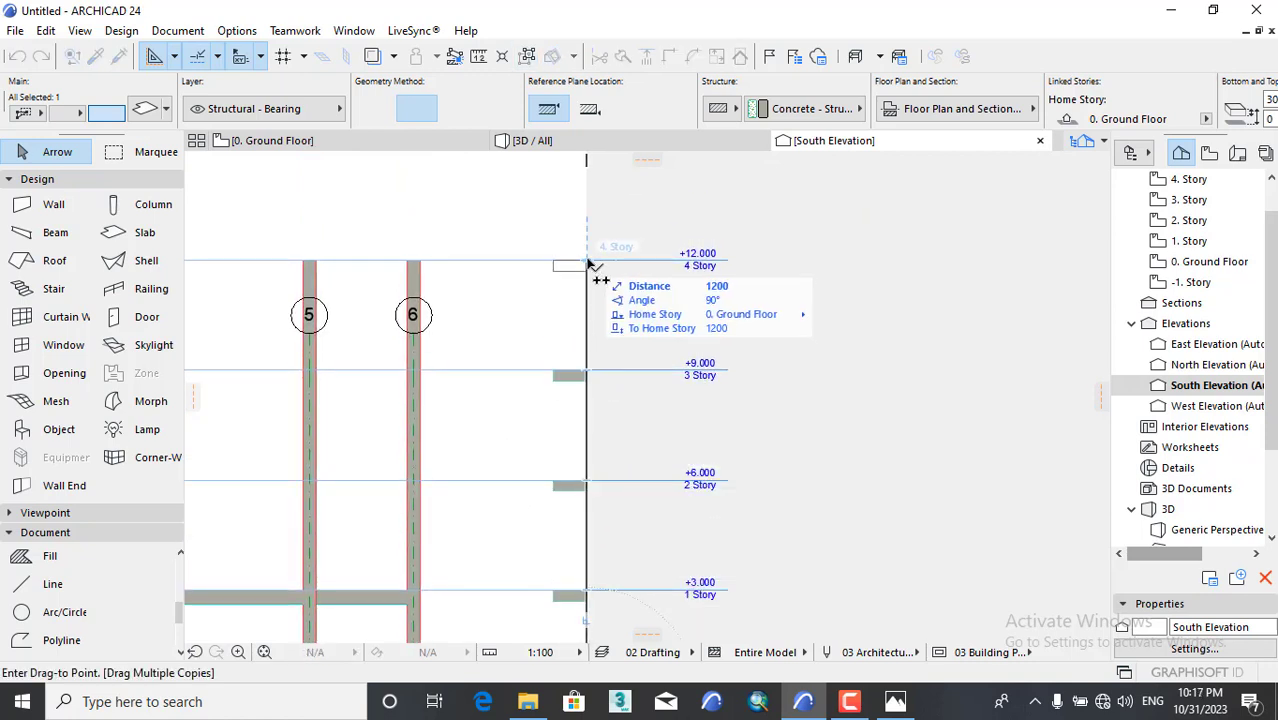
{"action": "left_click", "coordinate": [588, 262]}
{"action": "key", "text": "Escape"}
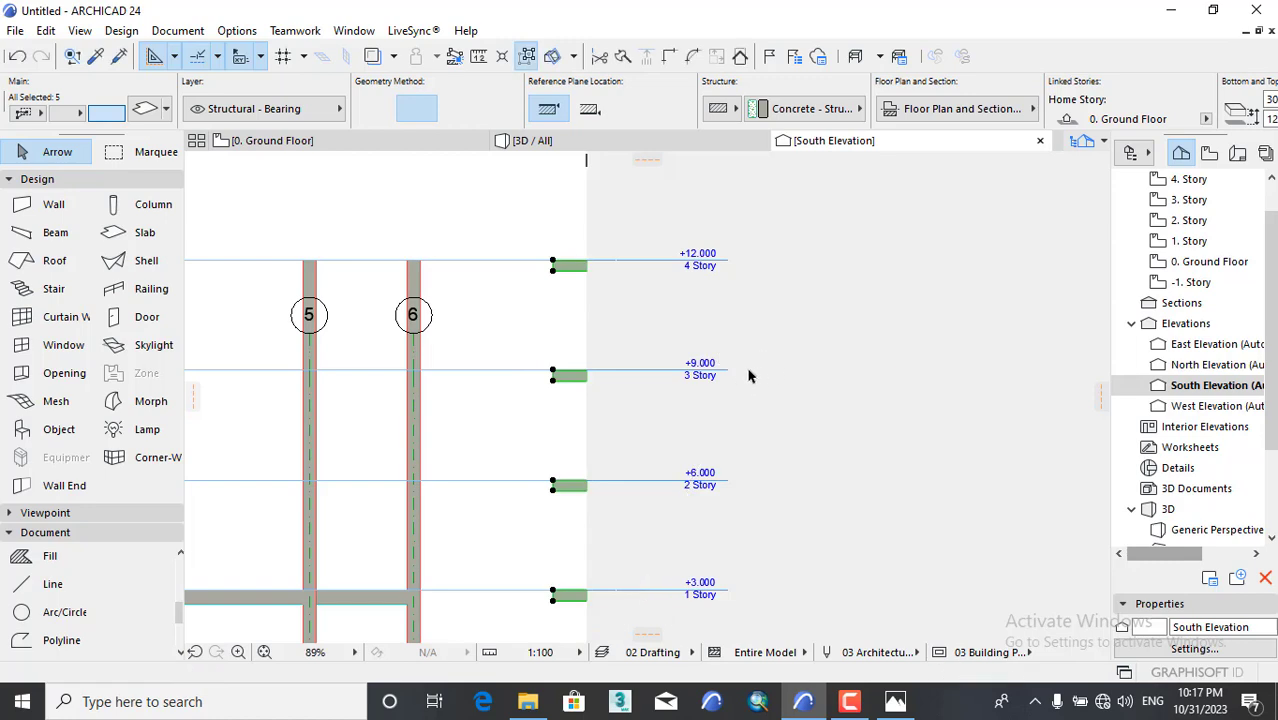
{"action": "key", "text": "Escape"}
Select all beams of the frame in the 3D view with Find & Select, using Beam as the element type.
{"action": "left_click", "coordinate": [495, 148]}
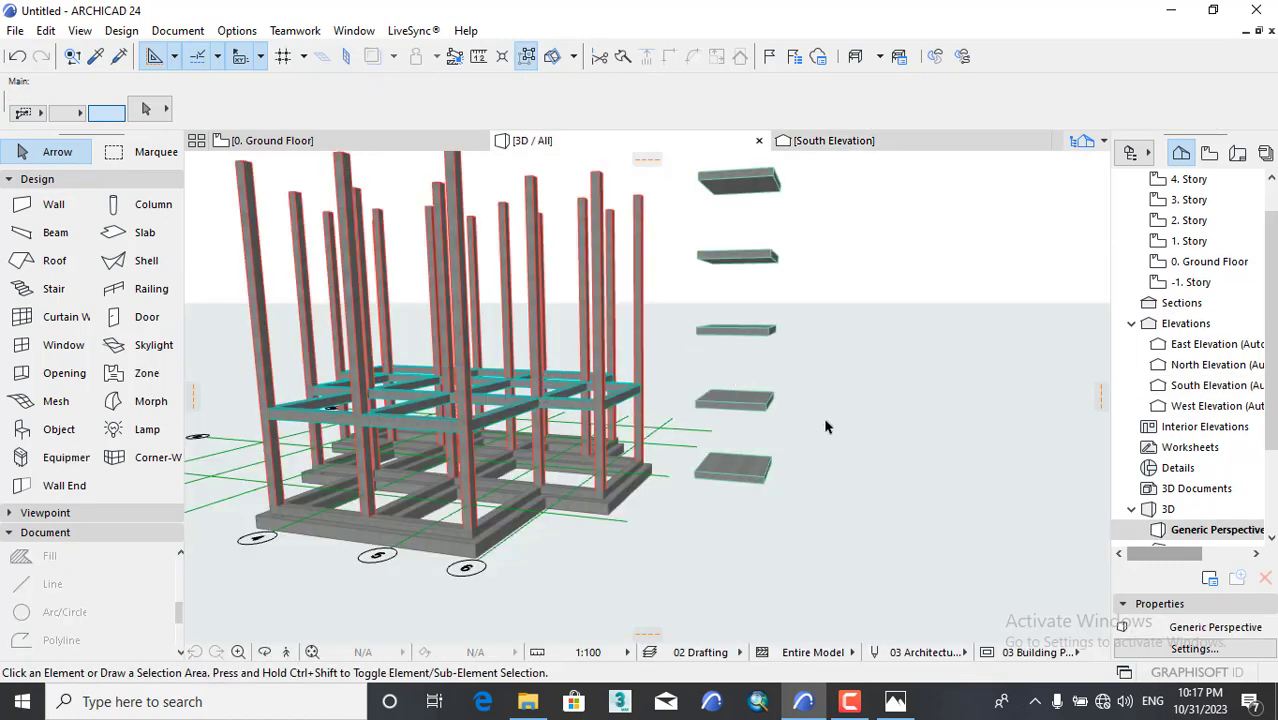
{"action": "mouse_move", "coordinate": [826, 427]}
{"action": "middle_mouse_down", "text": "shift"}
{"action": "mouse_move", "coordinate": [776, 451]}
{"action": "mouse_move", "coordinate": [826, 438]}
{"action": "middle_mouse_up", "text": "shift"}
{"action": "scroll", "coordinate": [582, 408], "scroll_direction": "up", "scroll_amount": 3}
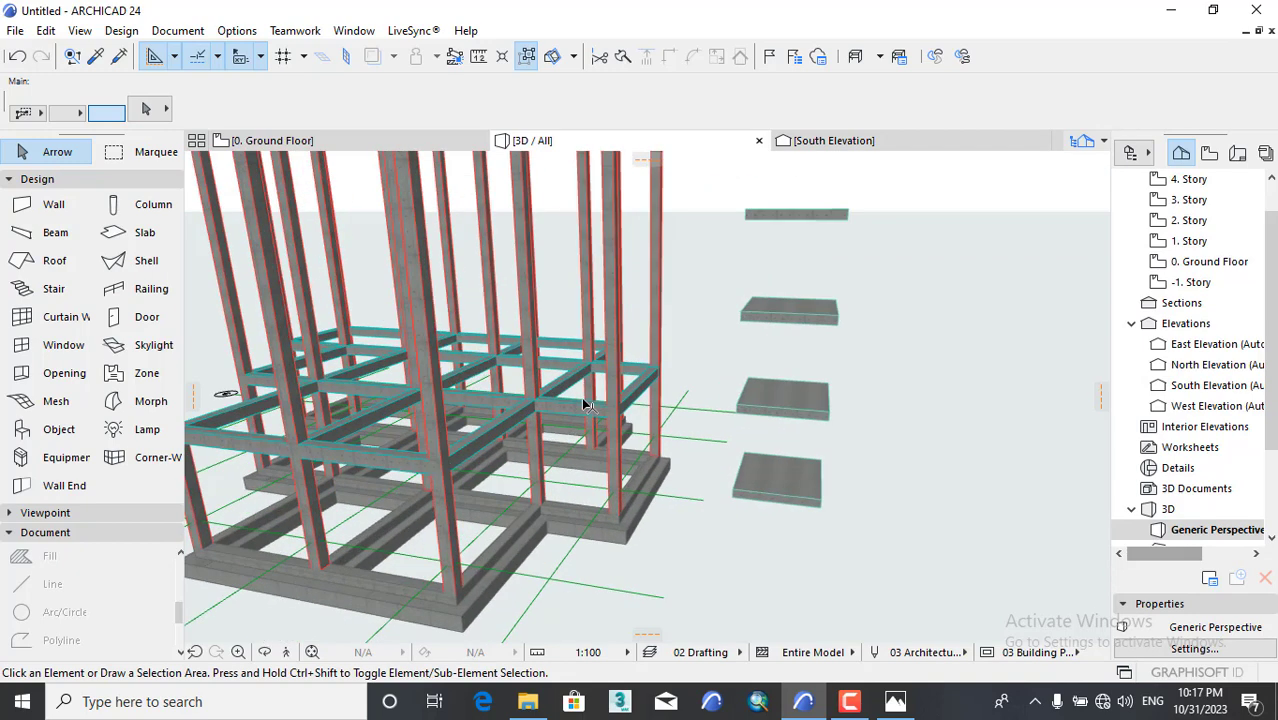
{"action": "left_click", "coordinate": [582, 408]}
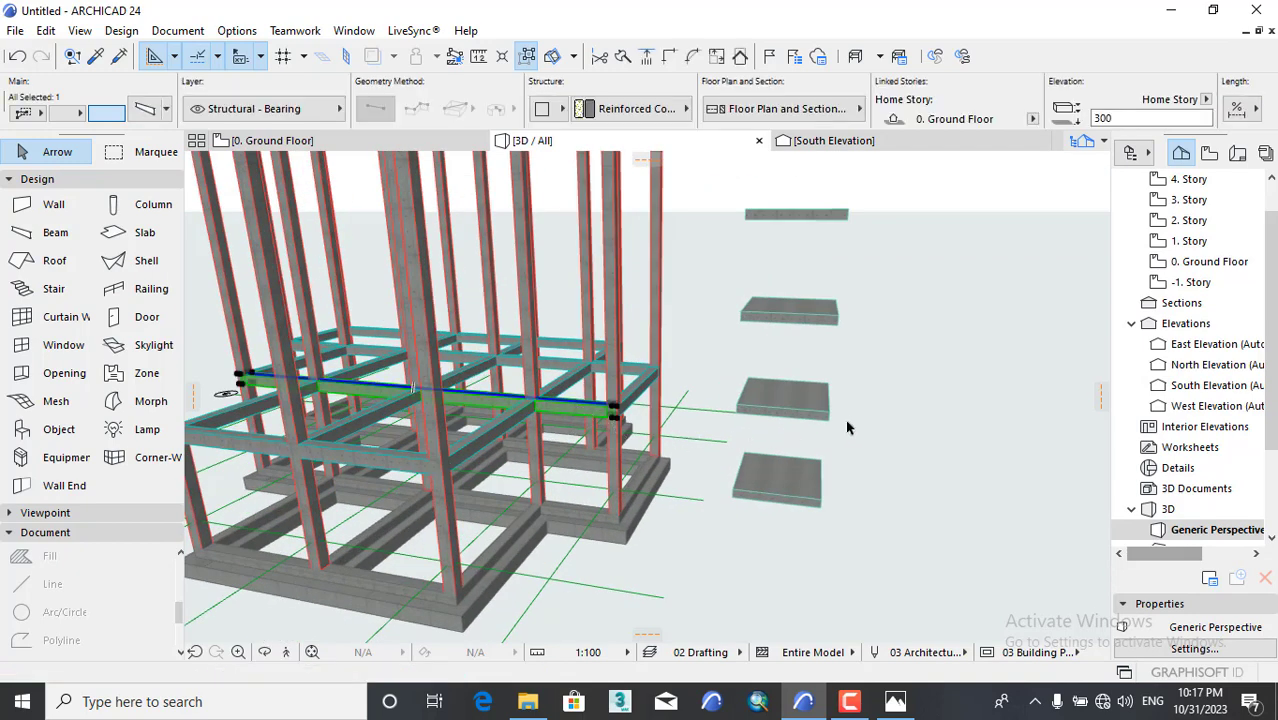
{"action": "key", "text": "ctrl+f"}
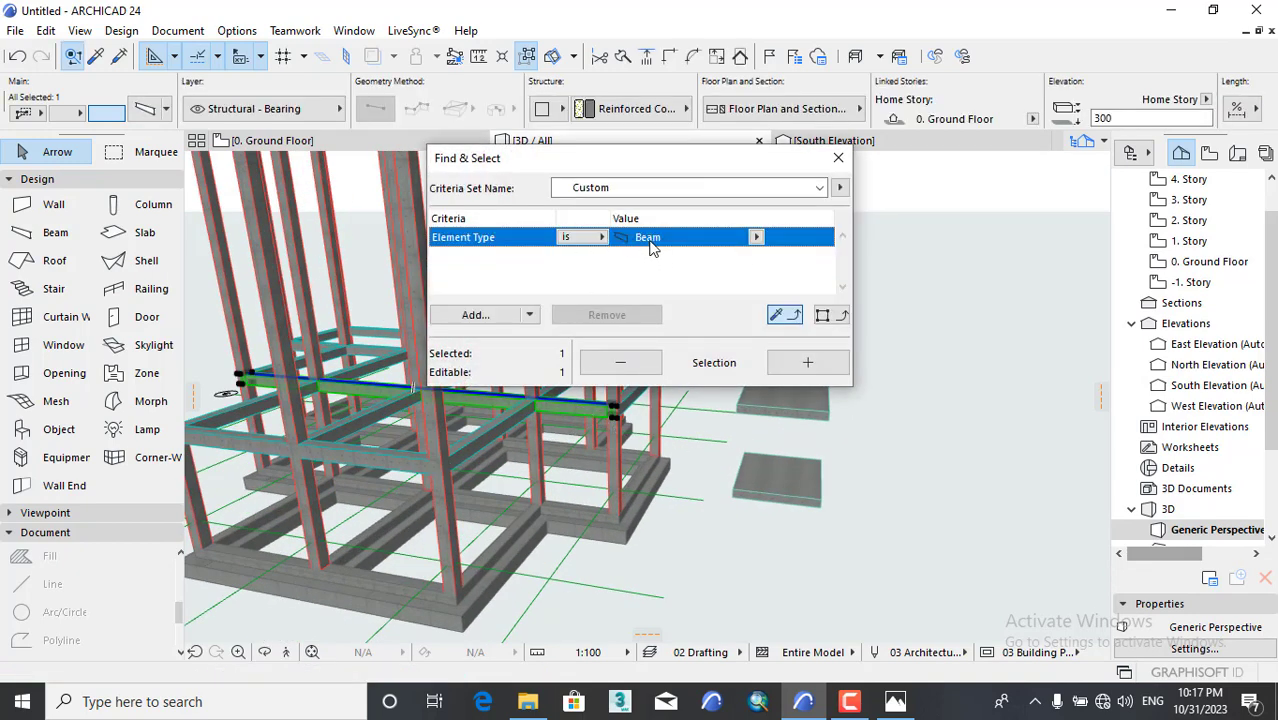
{"action": "left_click", "coordinate": [820, 363]}
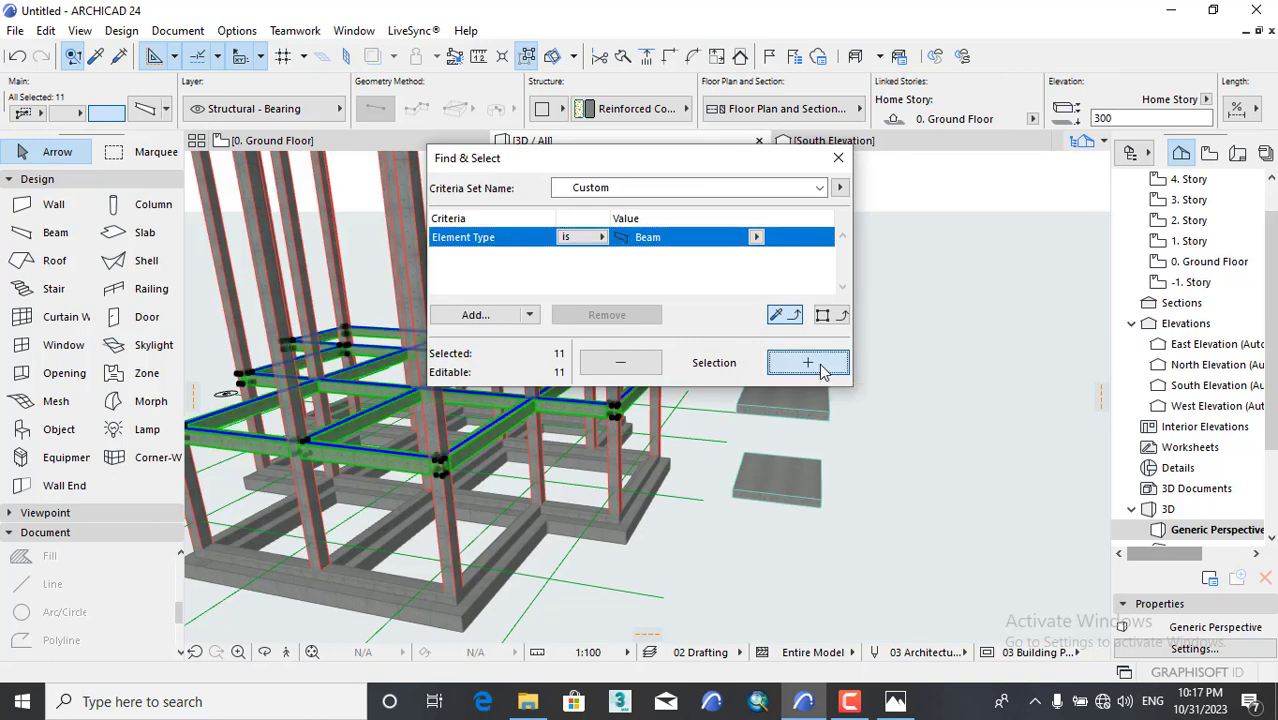
{"action": "left_click", "coordinate": [838, 158]}
Remove the short outer beam at the frame's recessed corner from the beam selection.
{"action": "scroll", "coordinate": [660, 402], "scroll_direction": "up", "scroll_amount": 5}
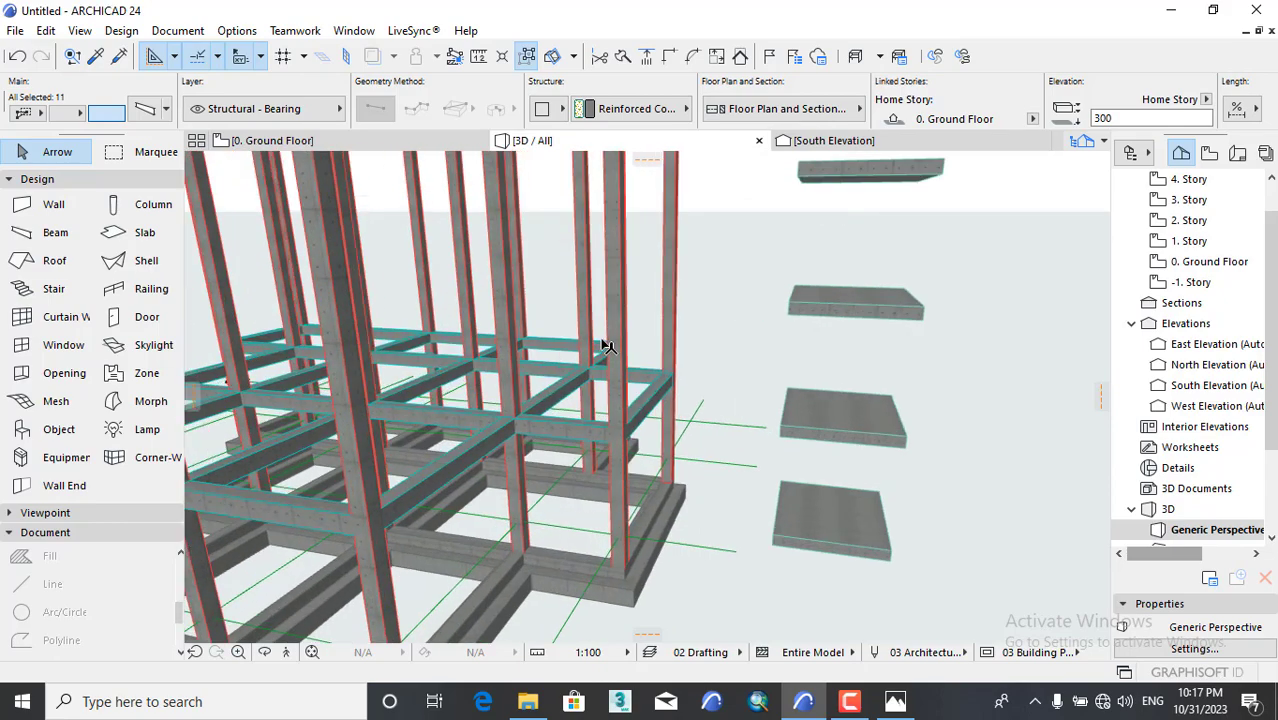
{"action": "mouse_move", "coordinate": [752, 371]}
{"action": "middle_mouse_down", "text": "shift"}
{"action": "mouse_move", "coordinate": [720, 430]}
{"action": "mouse_move", "coordinate": [314, 402]}
{"action": "mouse_move", "coordinate": [270, 383]}
{"action": "middle_mouse_up", "text": "shift"}
{"action": "left_click", "coordinate": [270, 383], "text": "shift"}
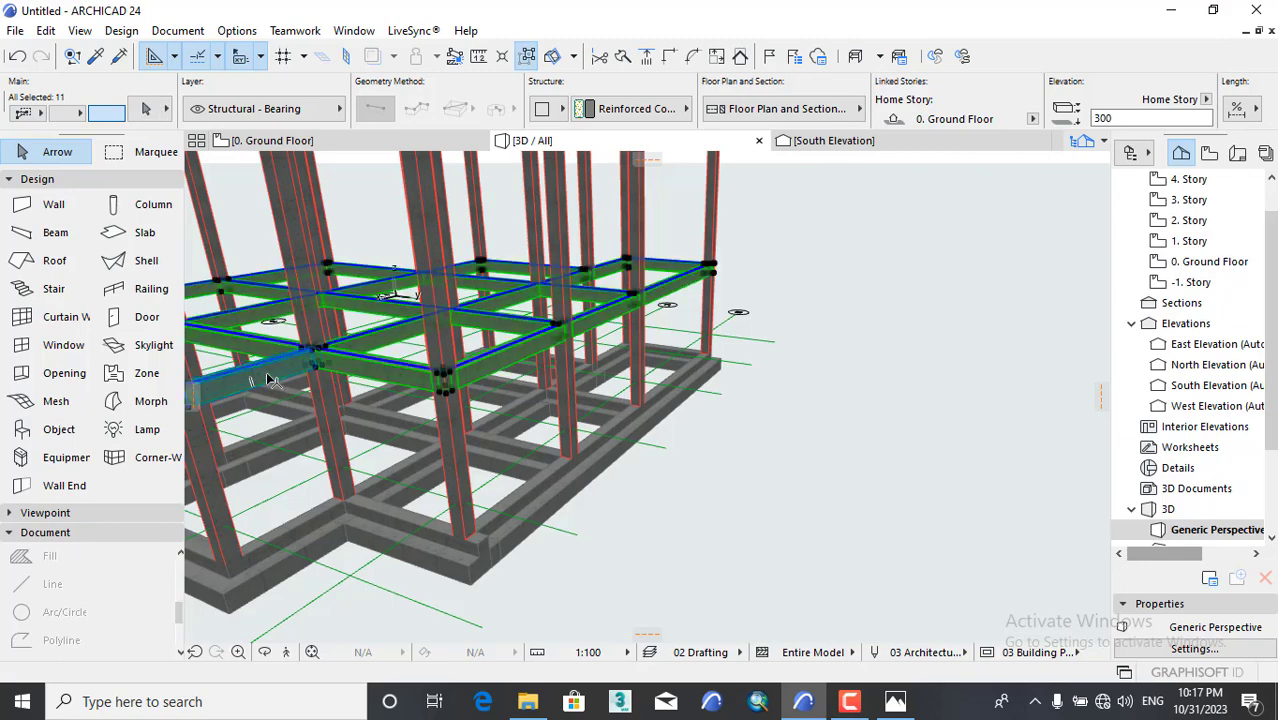
Copy the selected beams up 300 to the 2 Story level with Drag Multiple Copies, using matching corners of the freestanding slabs as reference points.
{"action": "scroll", "coordinate": [784, 462], "scroll_direction": "down", "scroll_amount": 4}
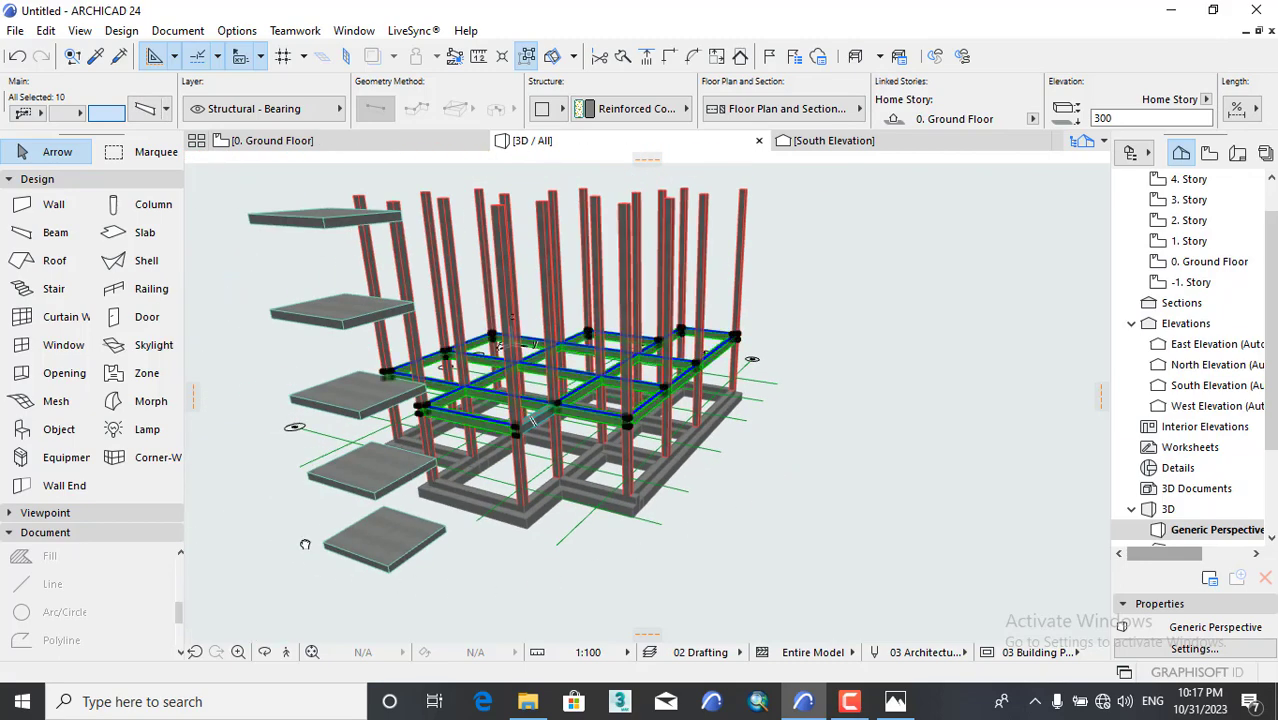
{"action": "middle_click_drag", "start_coordinate": [305, 542], "coordinate": [828, 556], "text": "shift"}
{"action": "scroll", "coordinate": [862, 454], "scroll_direction": "up", "scroll_amount": 3}
{"action": "scroll", "coordinate": [862, 454], "scroll_direction": "up", "scroll_amount": 1}
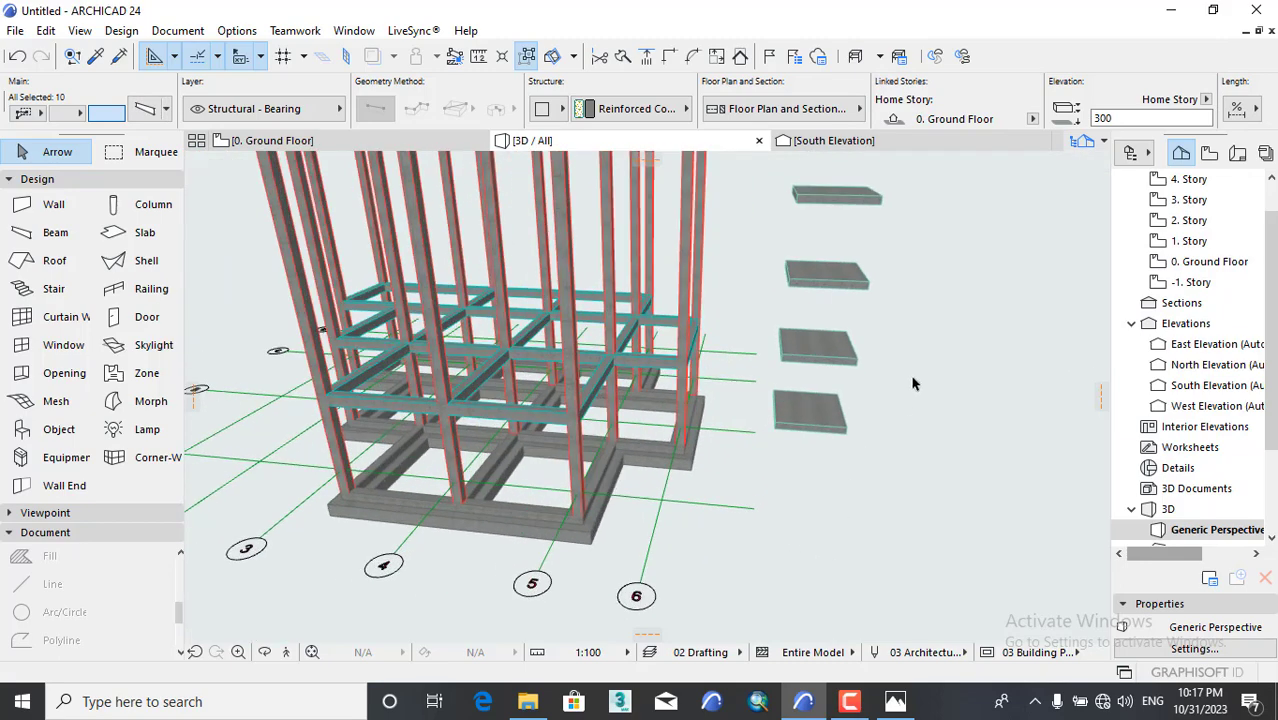
{"action": "right_click", "coordinate": [913, 380]}
{"action": "mouse_move", "coordinate": [966, 362]}
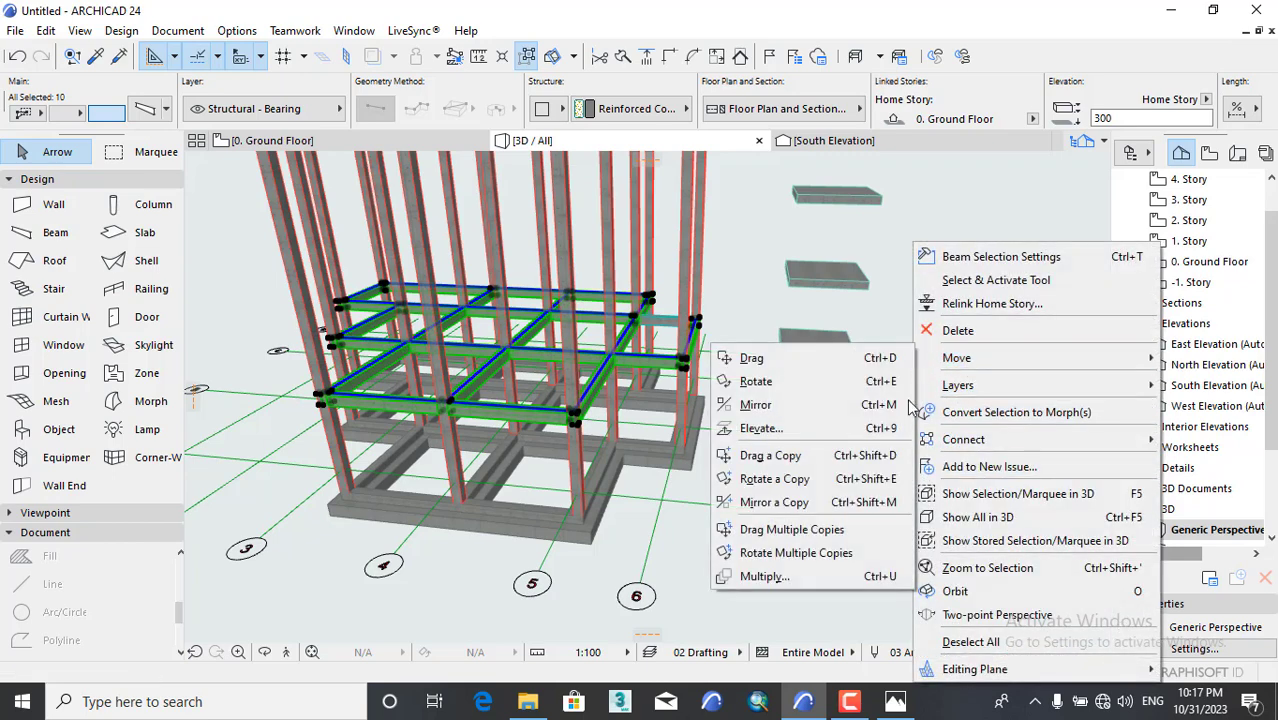
{"action": "left_click", "coordinate": [783, 530]}
{"action": "scroll", "coordinate": [756, 491], "scroll_direction": "up", "scroll_amount": 4}
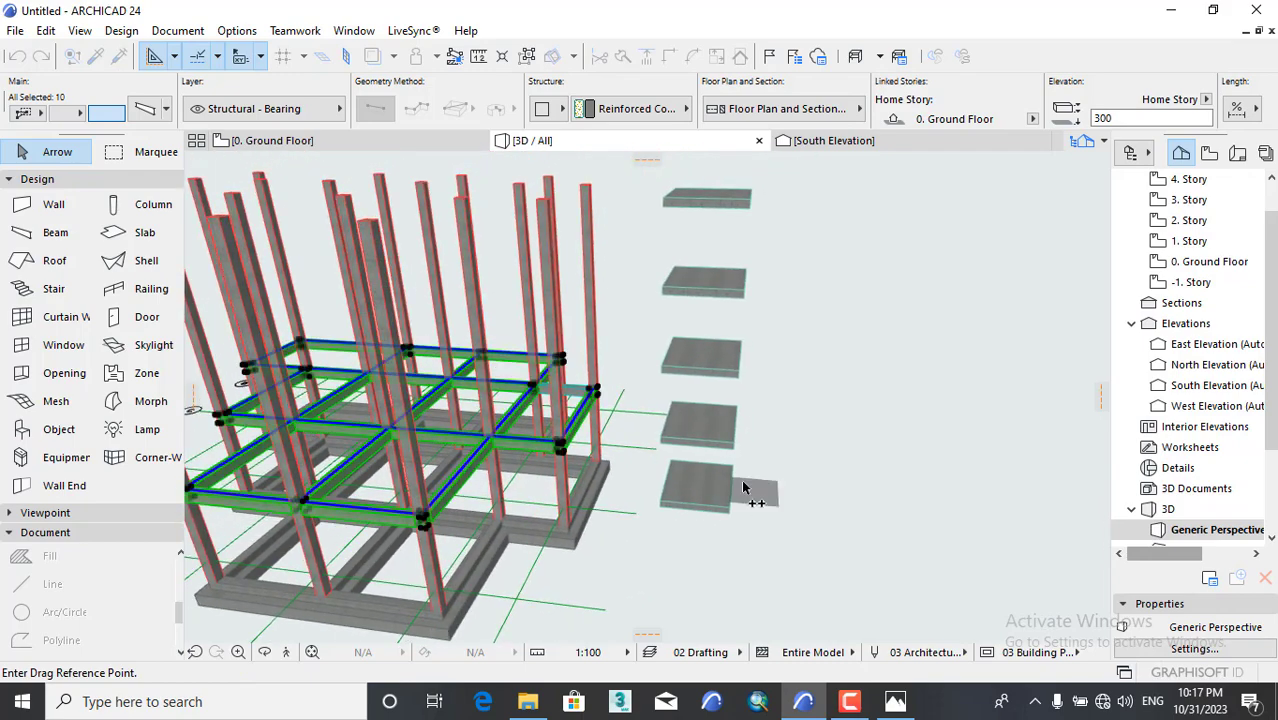
{"action": "scroll", "coordinate": [711, 428], "scroll_direction": "up", "scroll_amount": 3}
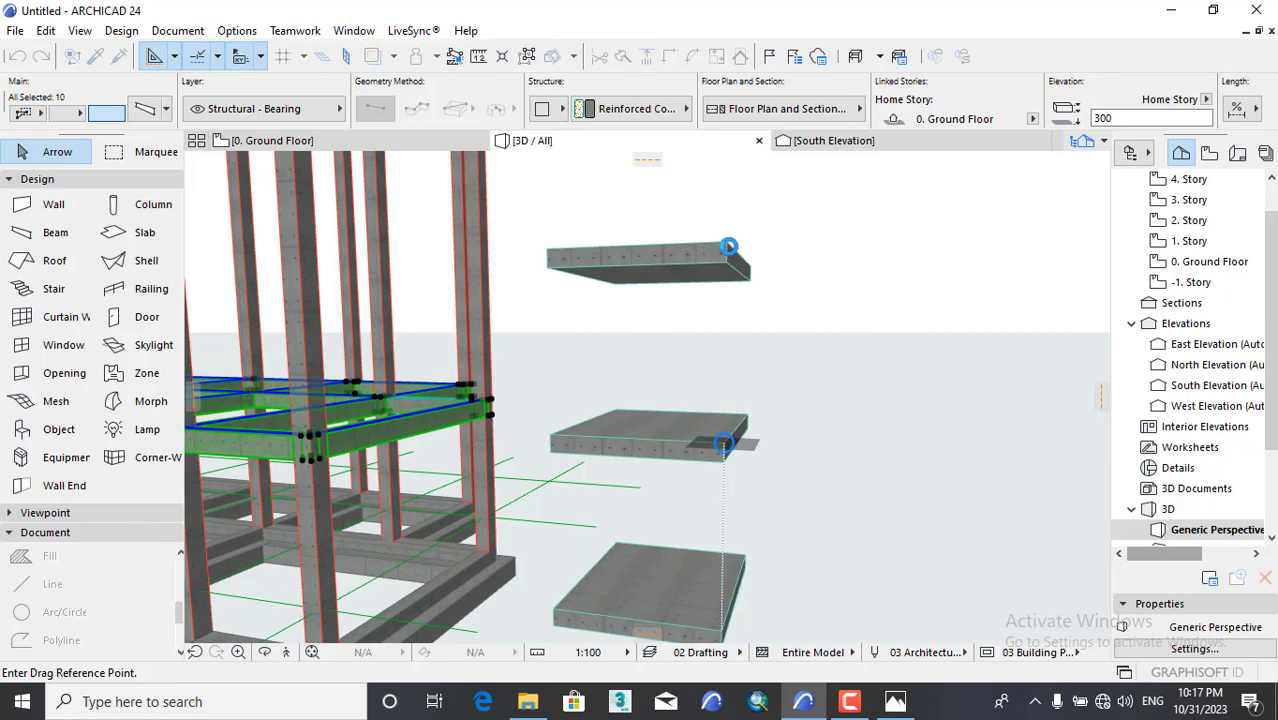
{"action": "left_click", "coordinate": [723, 443]}
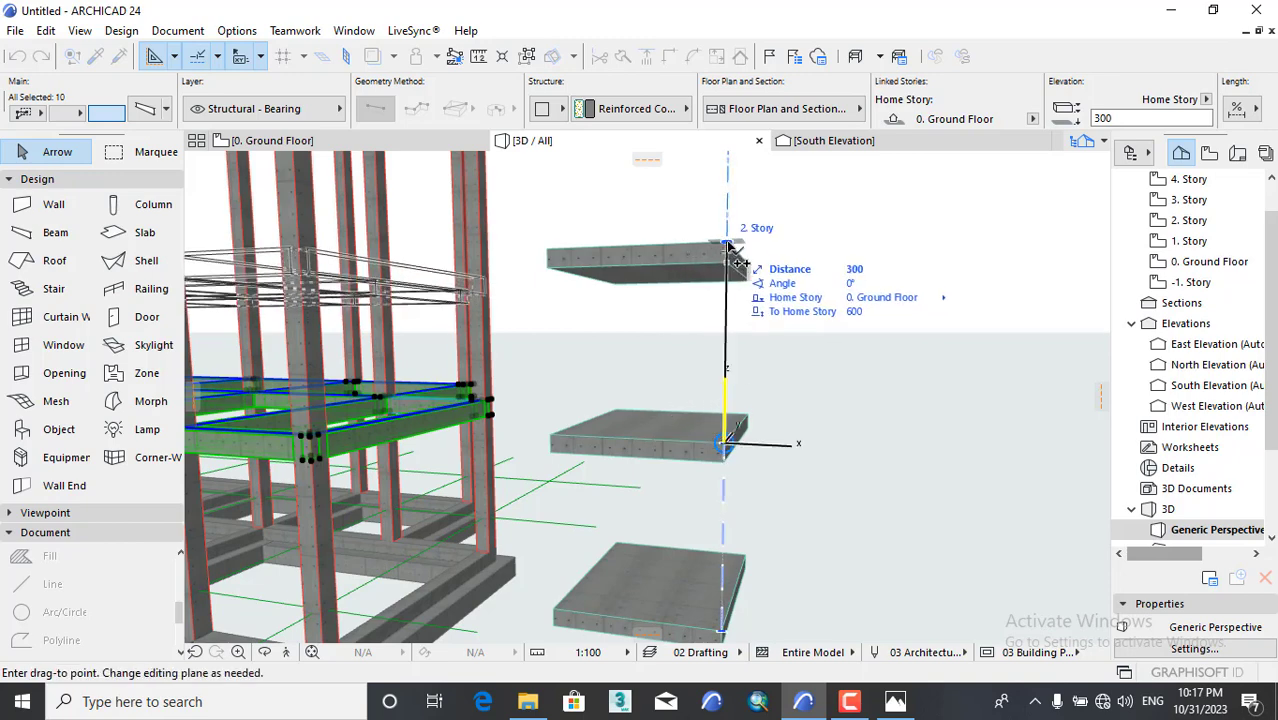
{"action": "left_click", "coordinate": [727, 244]}
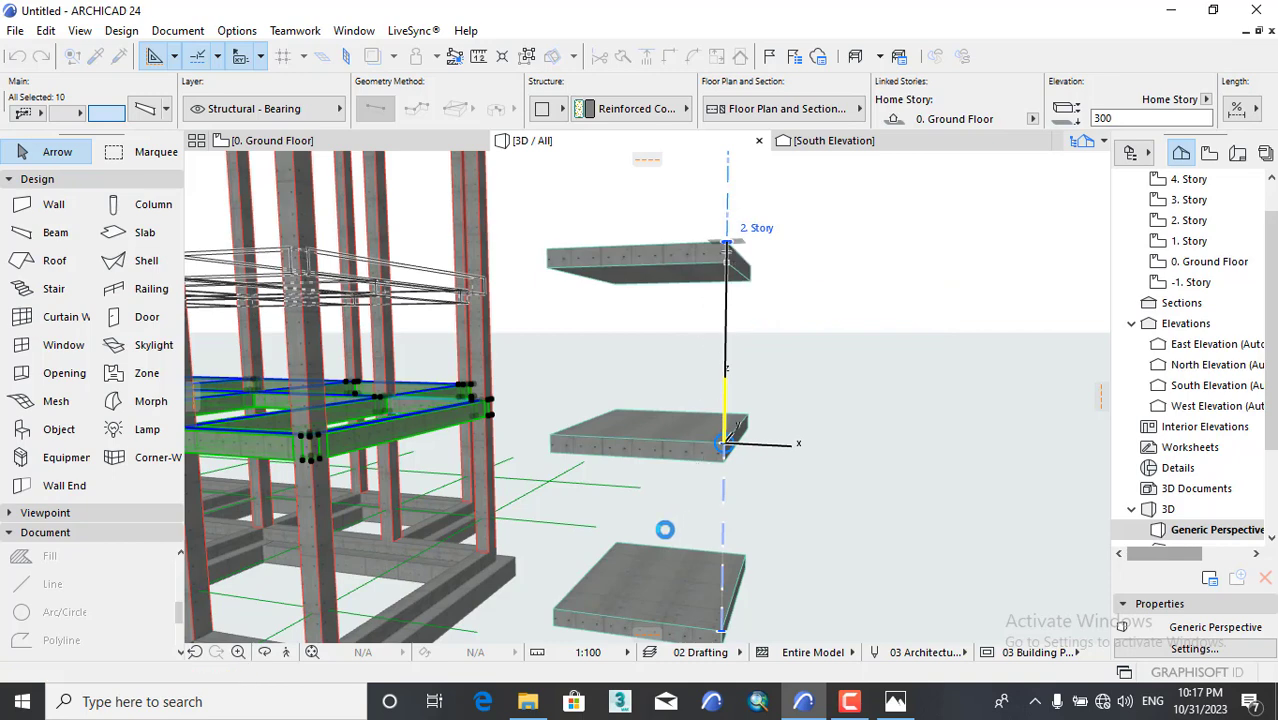
Place further copies of the beams at the 3 Story and 4 Story levels, finish copying and clear the selection.
{"action": "scroll", "coordinate": [630, 533], "scroll_direction": "down", "scroll_amount": 3}
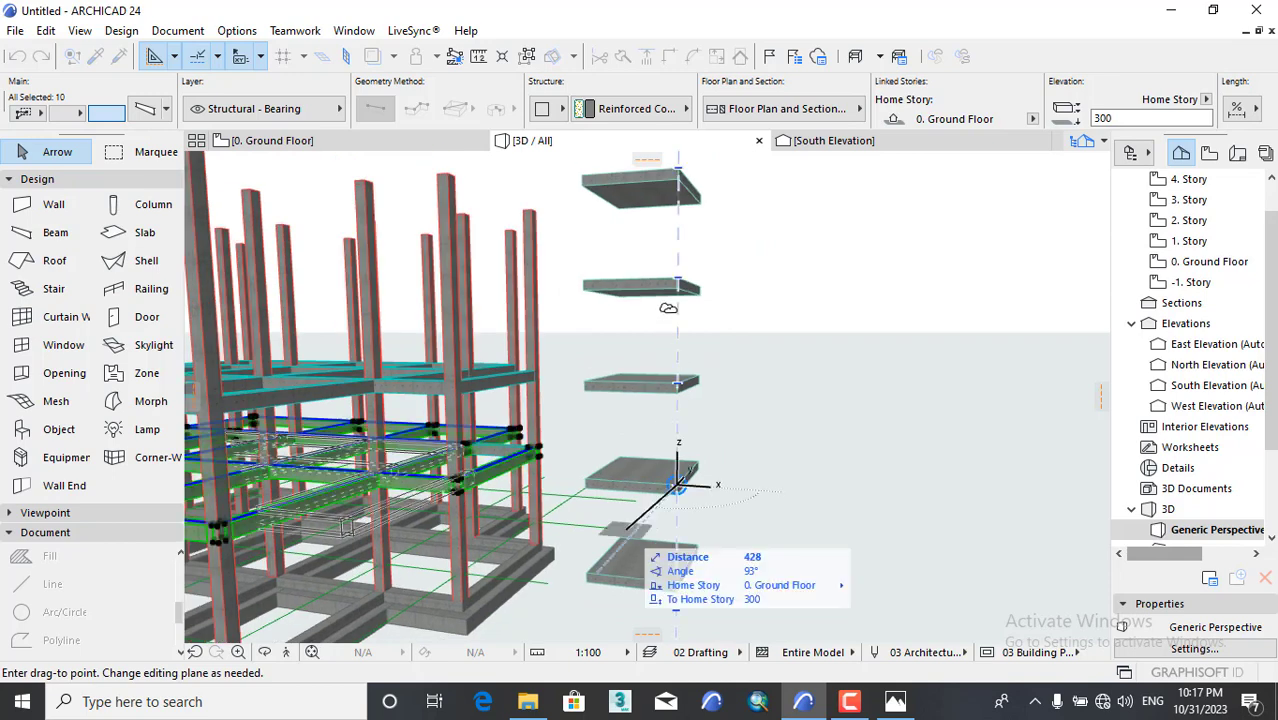
{"action": "left_click", "coordinate": [679, 280]}
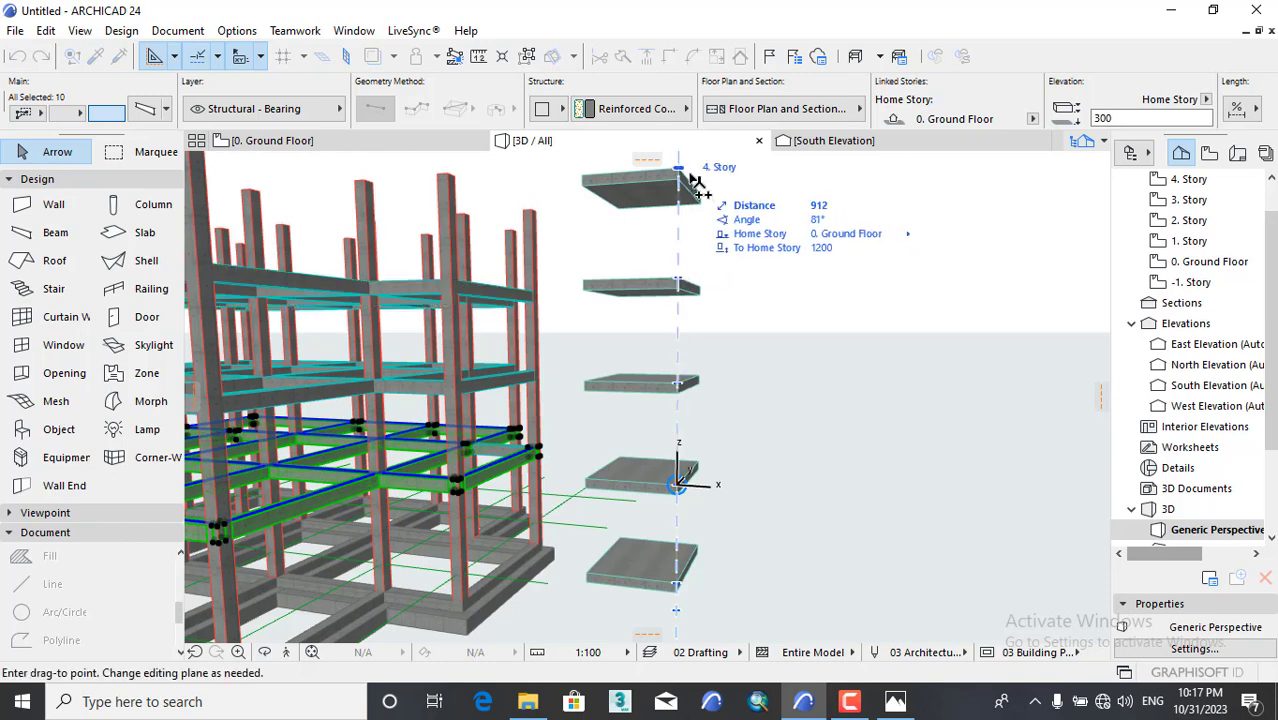
{"action": "left_click", "coordinate": [679, 168]}
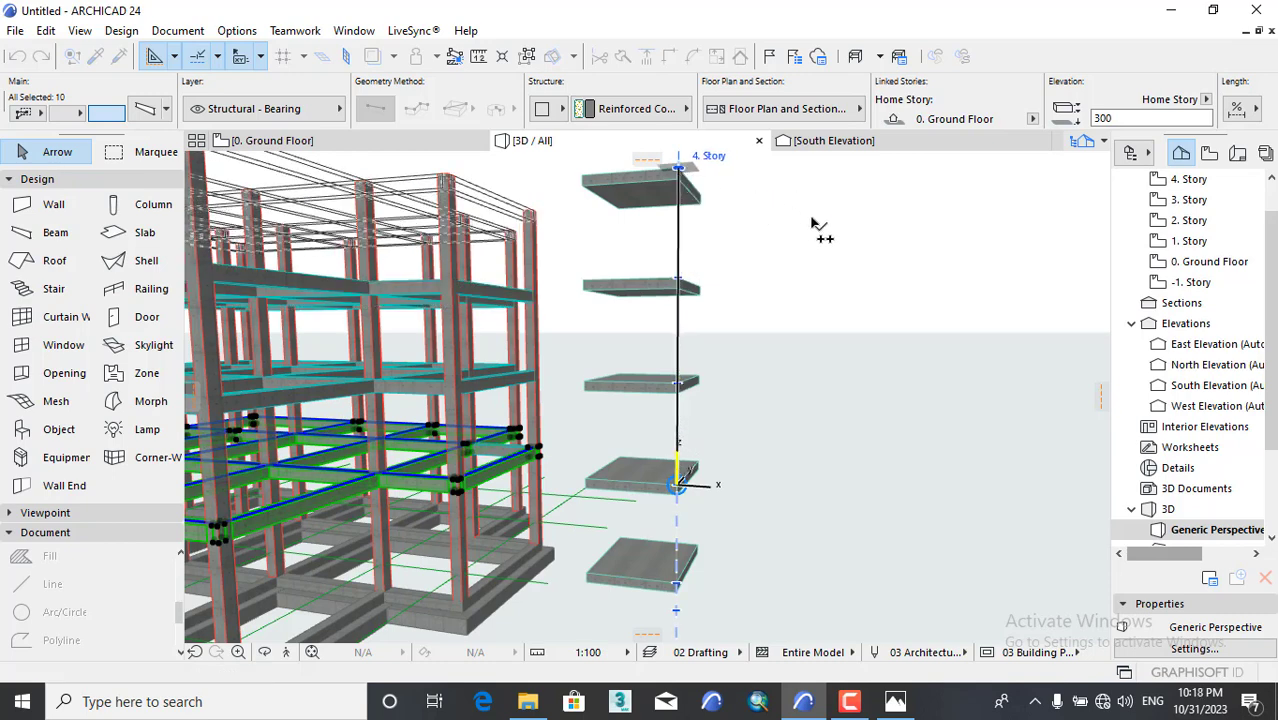
{"action": "left_click", "coordinate": [817, 340]}
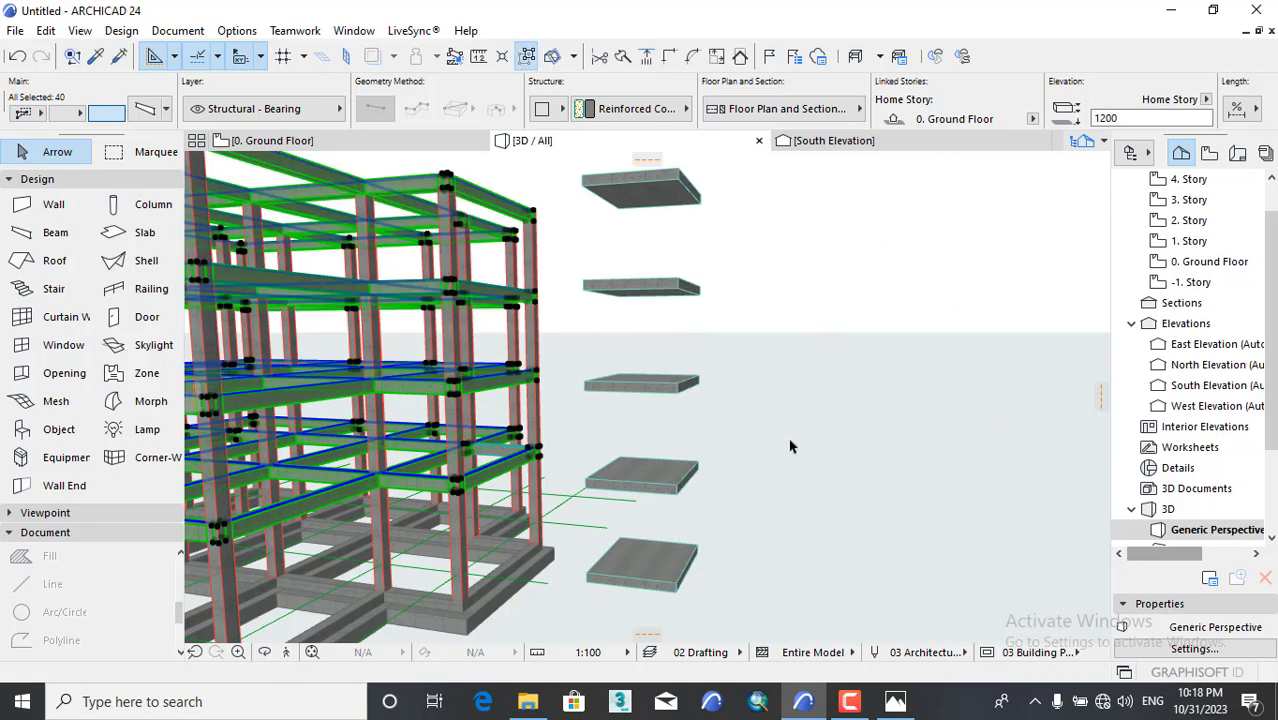
{"action": "scroll", "coordinate": [792, 443], "scroll_direction": "down", "scroll_amount": 1}
{"action": "left_click", "coordinate": [822, 396]}
{"action": "scroll", "coordinate": [808, 464], "scroll_direction": "down", "scroll_amount": 2}
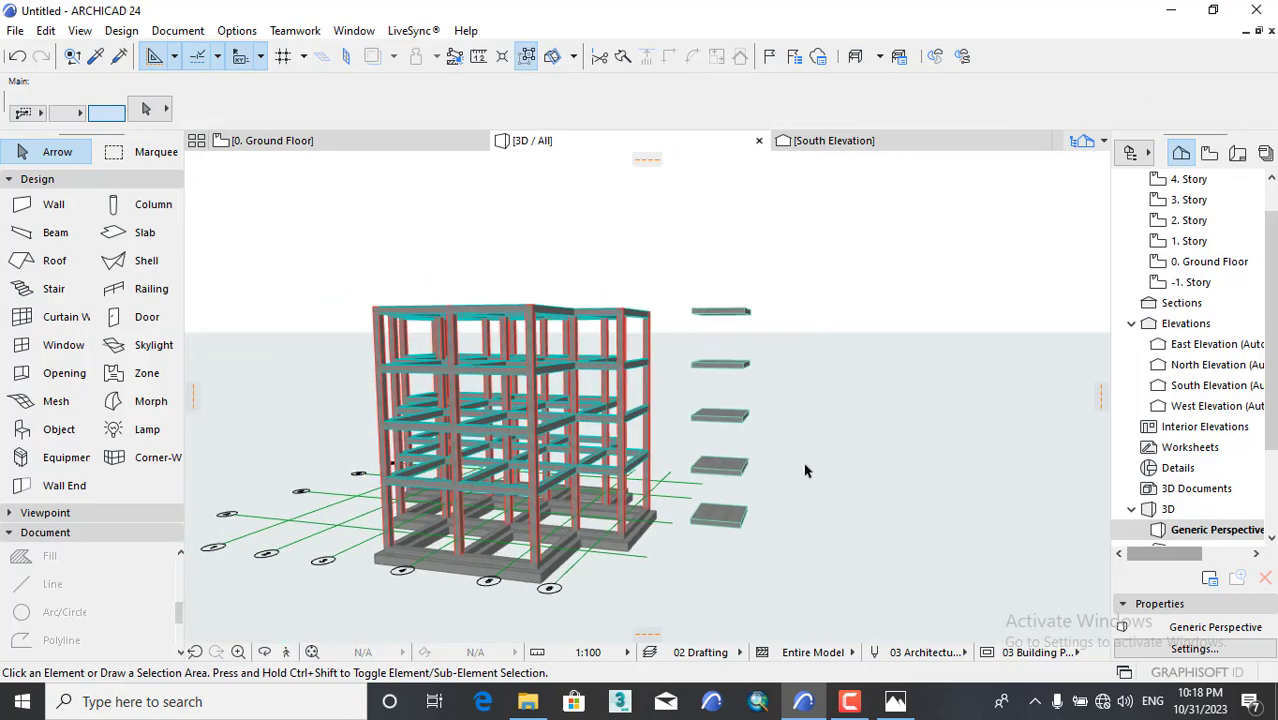
Set the elevation of the uncopied outer beam at the frame's recessed corner to 150 and deselect it.
{"action": "scroll", "coordinate": [807, 471], "scroll_direction": "down", "scroll_amount": 1}
{"action": "middle_click_drag", "start_coordinate": [388, 434], "coordinate": [350, 476], "text": "shift"}
{"action": "middle_click_drag", "start_coordinate": [930, 460], "coordinate": [431, 419], "text": "shift"}
{"action": "middle_click_drag", "start_coordinate": [556, 454], "coordinate": [667, 392]}
{"action": "scroll", "coordinate": [584, 505], "scroll_direction": "up", "scroll_amount": 5}
{"action": "left_click", "coordinate": [628, 408]}
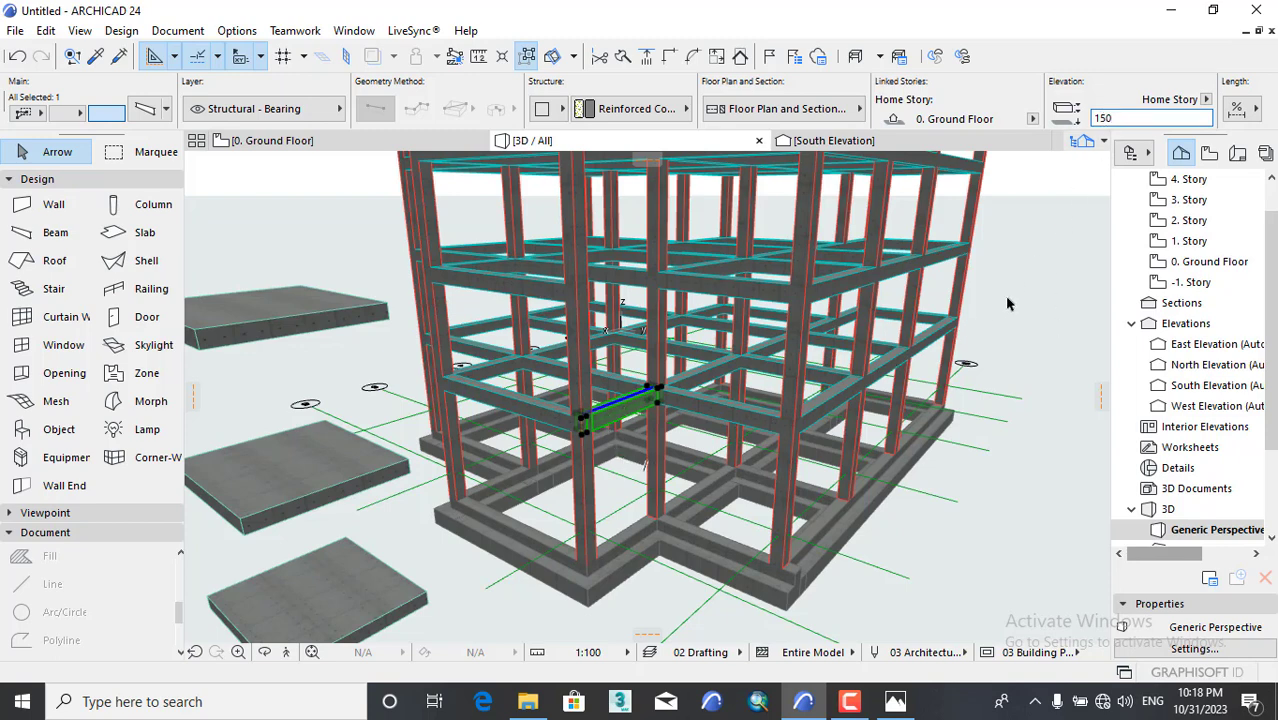
{"action": "key", "text": "Escape"}
Copy the lowered outer beam at the recessed corner up 300 with Drag Multiple Copies, using matching corners of adjacent freestanding slabs as reference points.
{"action": "scroll", "coordinate": [617, 486], "scroll_direction": "up", "scroll_amount": 2}
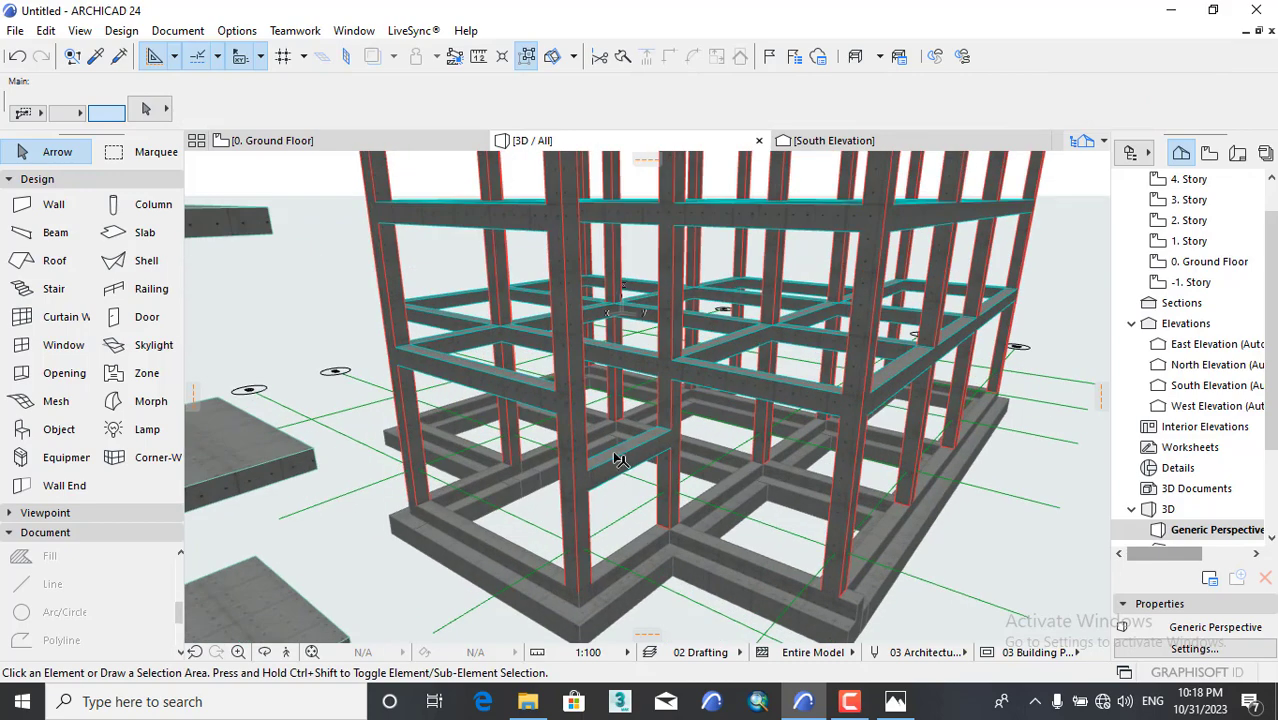
{"action": "left_click", "coordinate": [620, 462]}
{"action": "scroll", "coordinate": [620, 462], "scroll_direction": "down", "scroll_amount": 3}
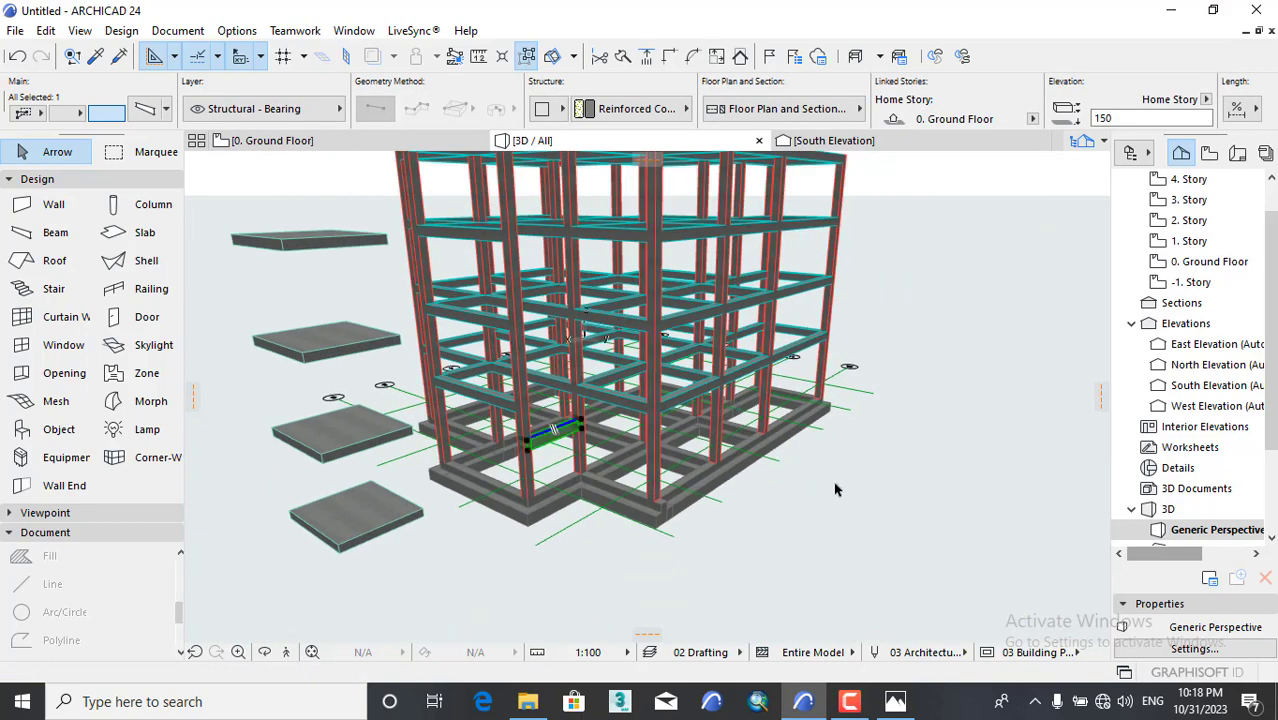
{"action": "right_click", "coordinate": [937, 419]}
{"action": "mouse_move", "coordinate": [979, 358]}
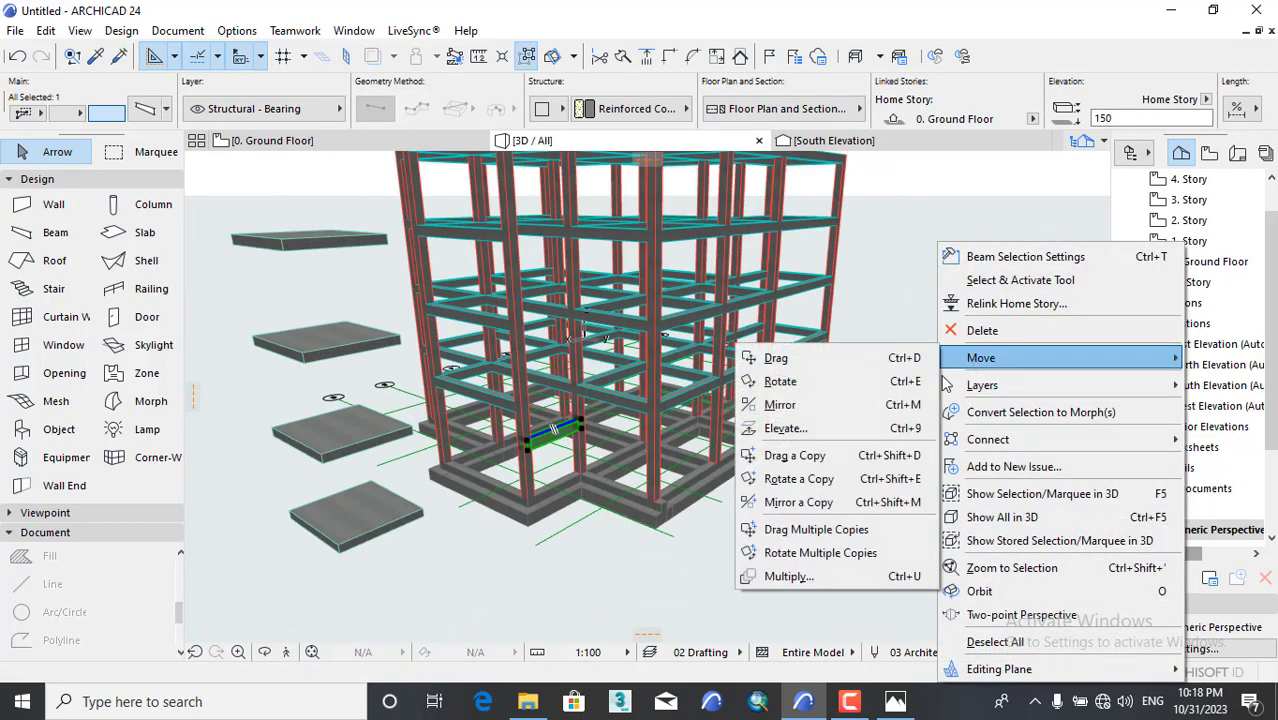
{"action": "left_click", "coordinate": [805, 529]}
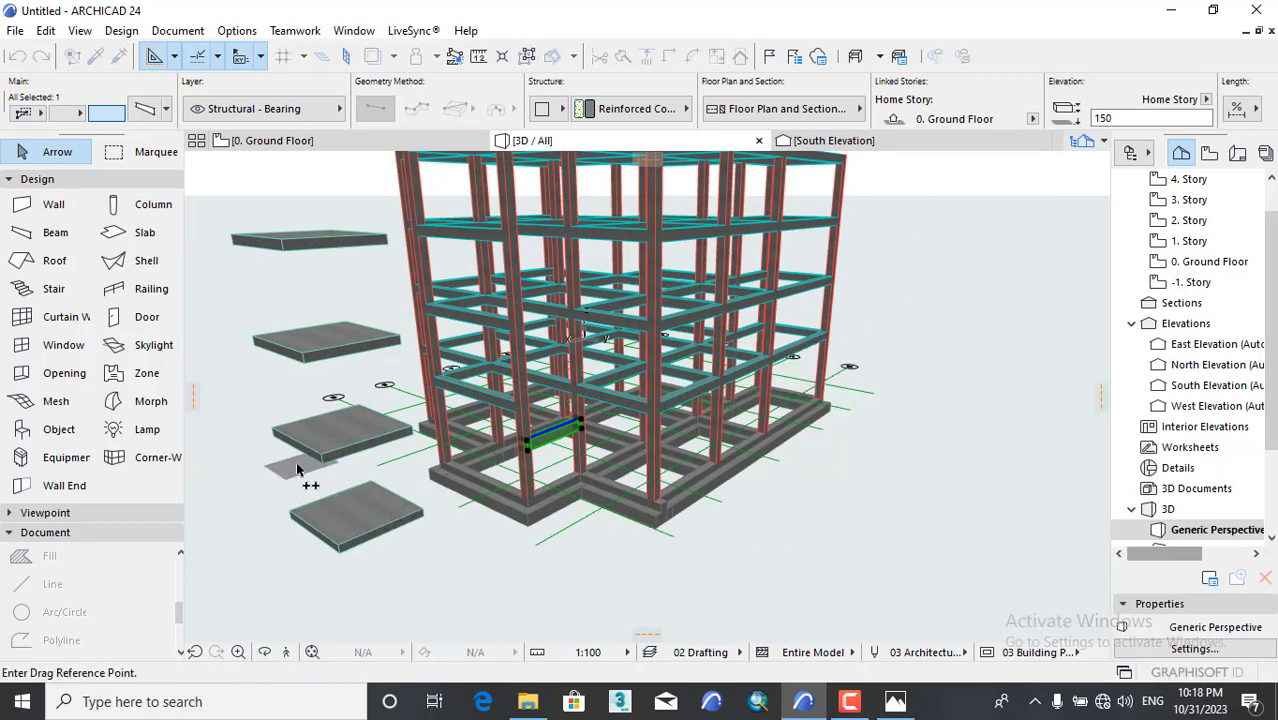
{"action": "scroll", "coordinate": [316, 463], "scroll_direction": "up", "scroll_amount": 2}
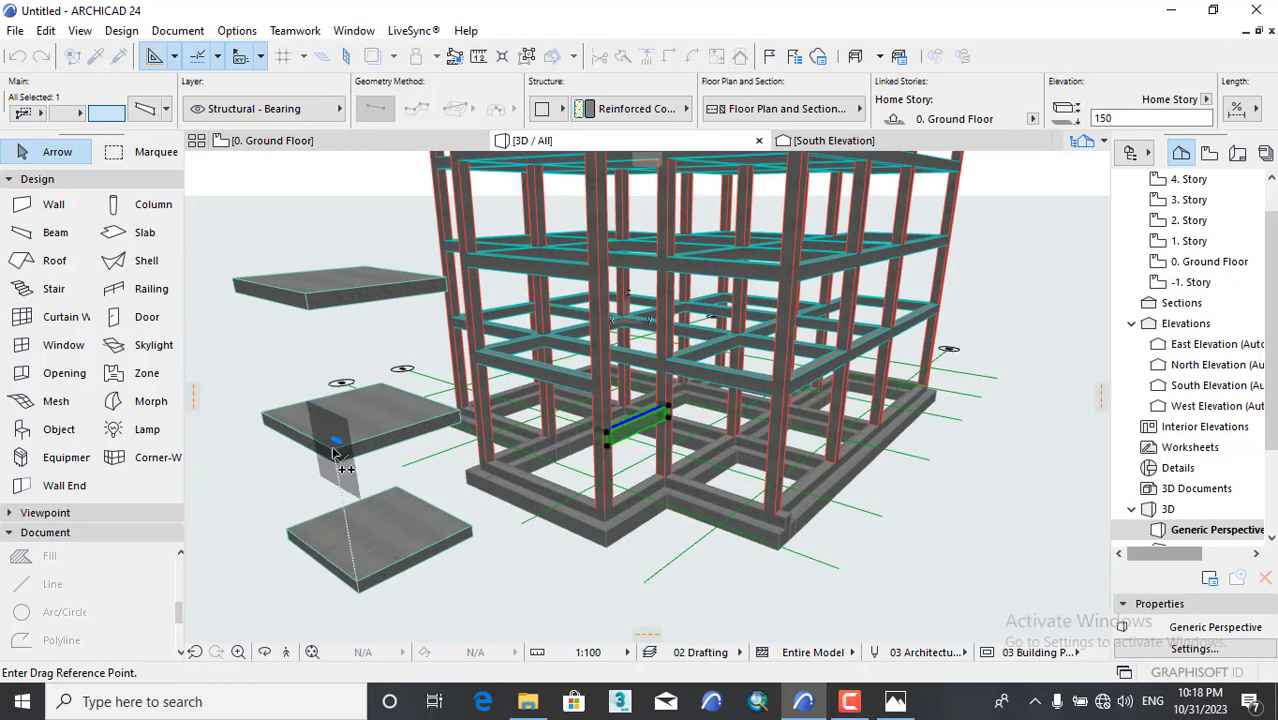
{"action": "left_click", "coordinate": [334, 452]}
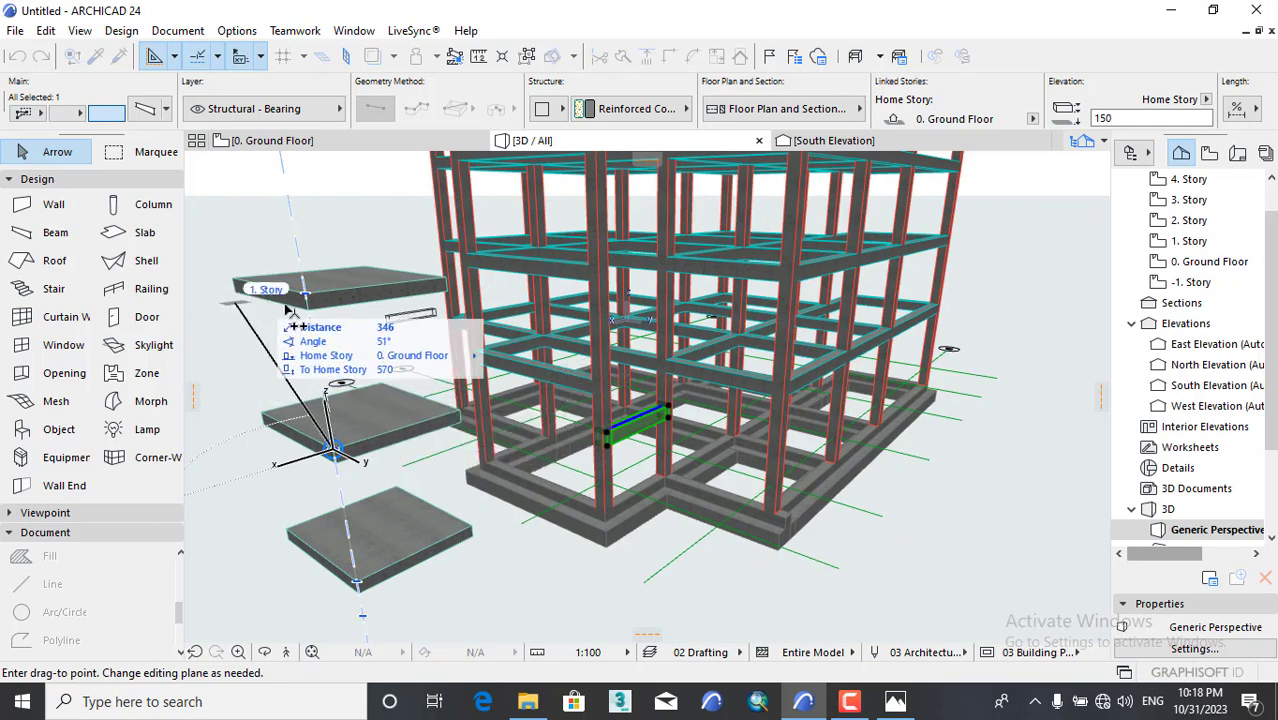
{"action": "left_click", "coordinate": [314, 300]}
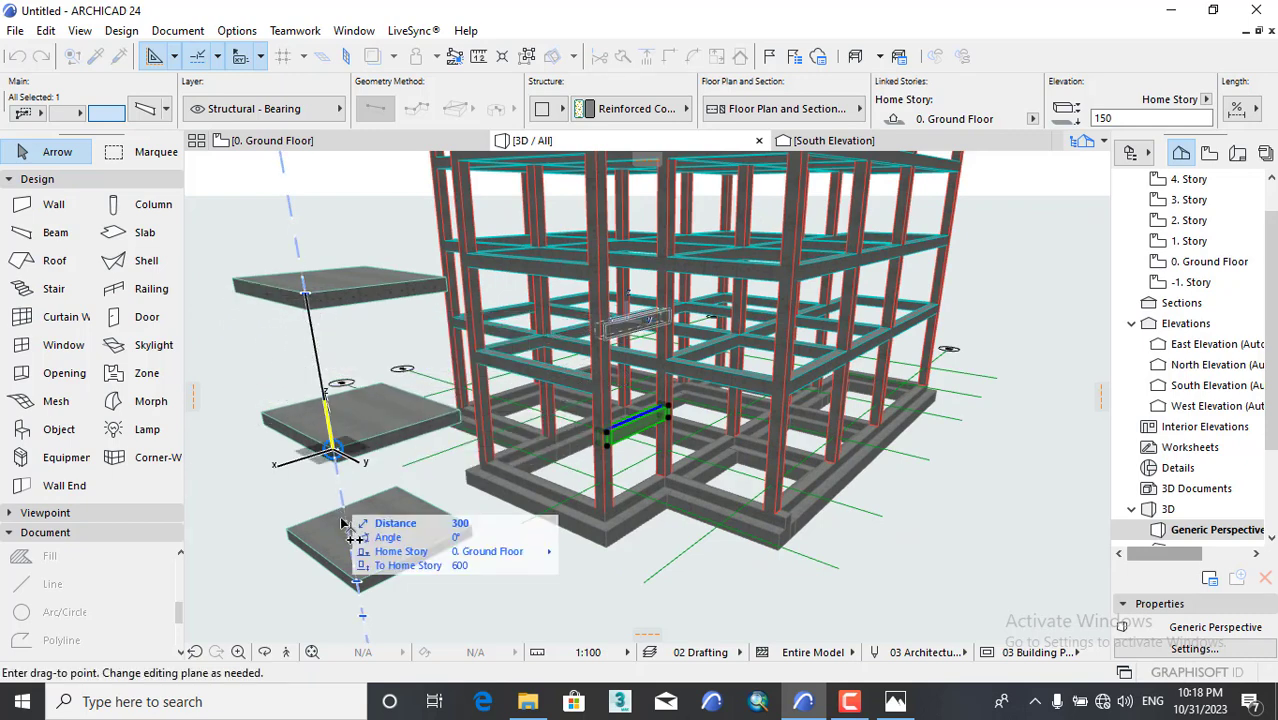
Place two further copies of the lowered beam using the corners of the two uppermost reference slabs, finish copying and clear the selection.
{"action": "scroll", "coordinate": [342, 519], "scroll_direction": "down", "scroll_amount": 2}
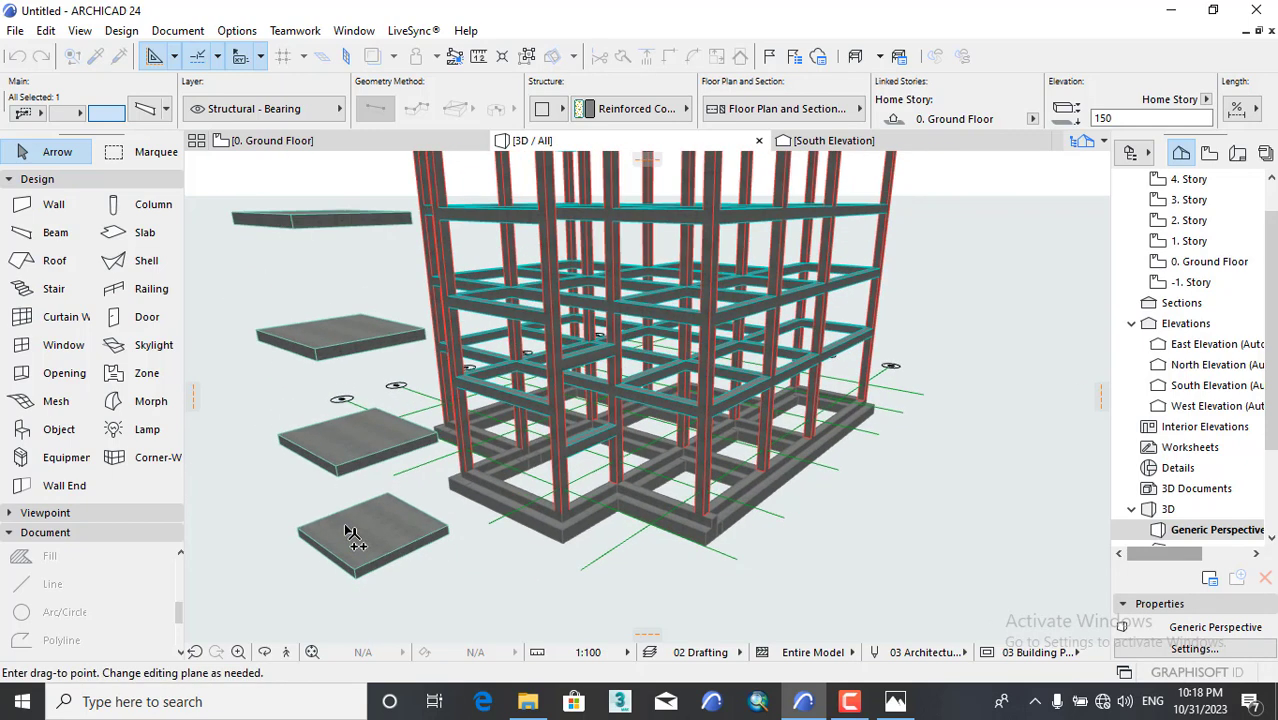
{"action": "left_click", "coordinate": [293, 218]}
{"action": "scroll", "coordinate": [355, 570], "scroll_direction": "down", "scroll_amount": 2}
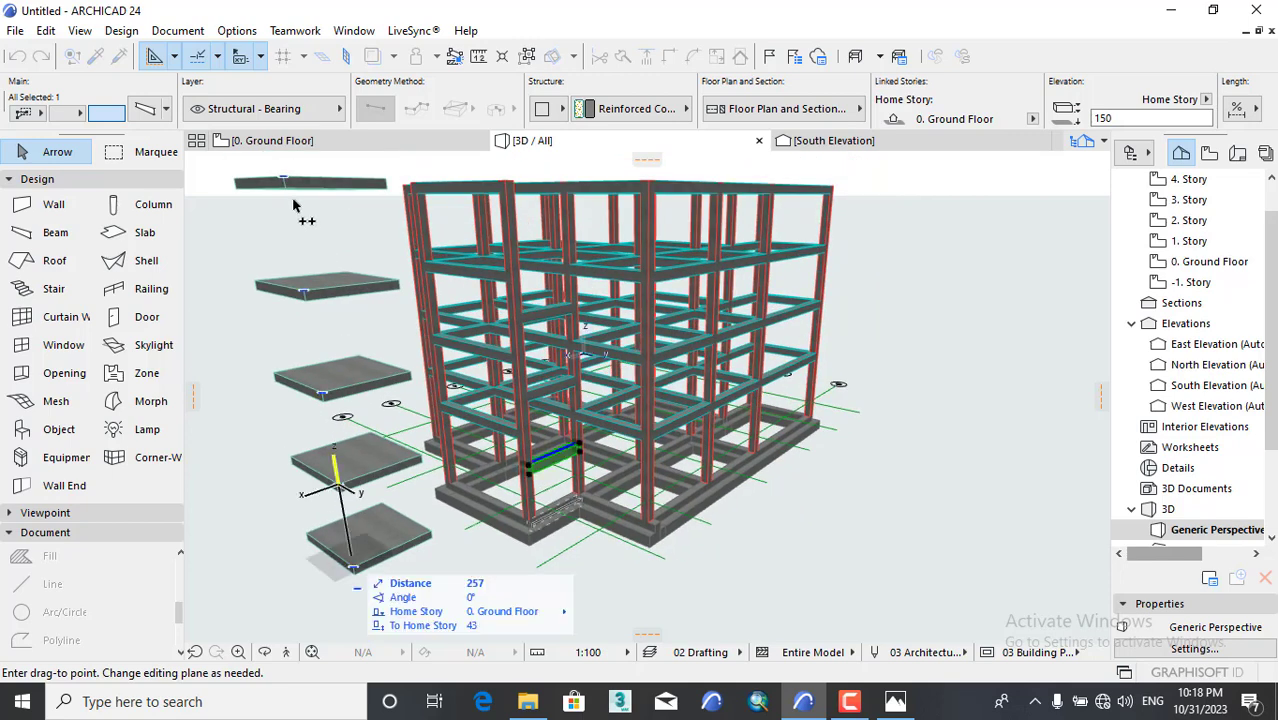
{"action": "left_click", "coordinate": [284, 179]}
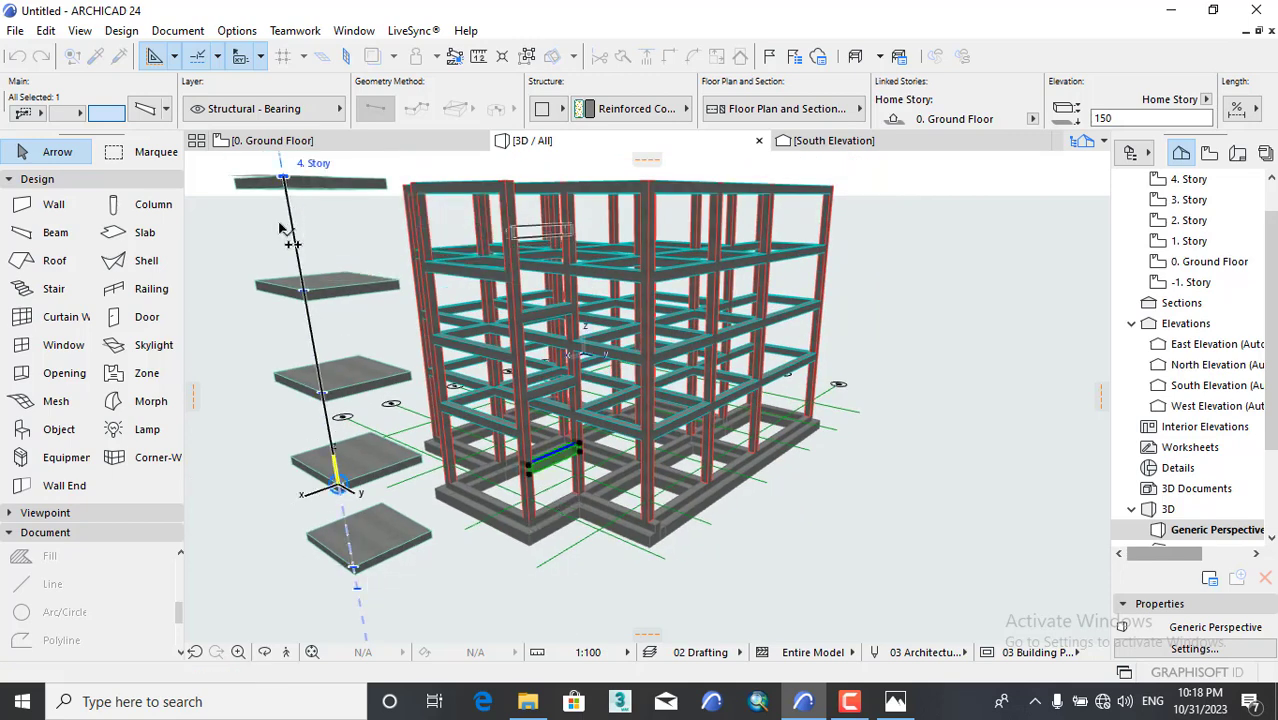
{"action": "left_click", "coordinate": [914, 398]}
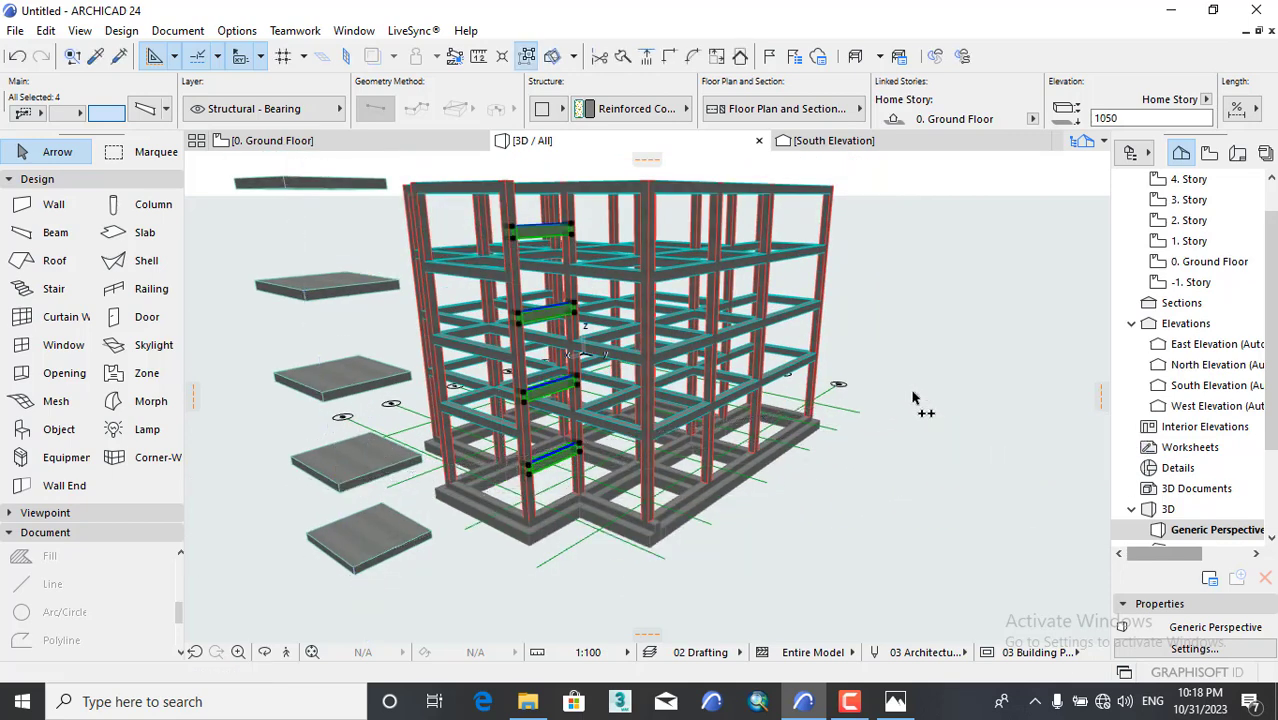
{"action": "left_click", "coordinate": [981, 322]}
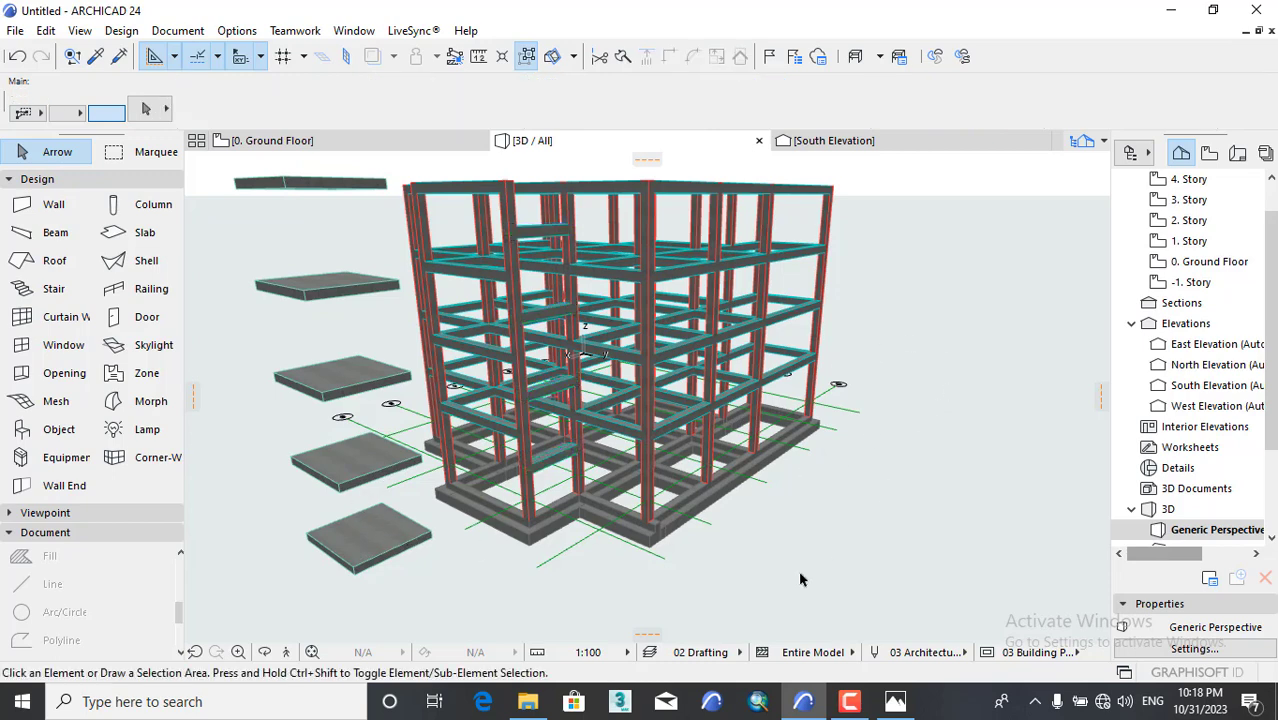
Examine the complete structural frame from all sides, checking the beams on every story and the lowered beams at the recessed corner.
{"action": "scroll", "coordinate": [615, 515], "scroll_direction": "down", "scroll_amount": 5}
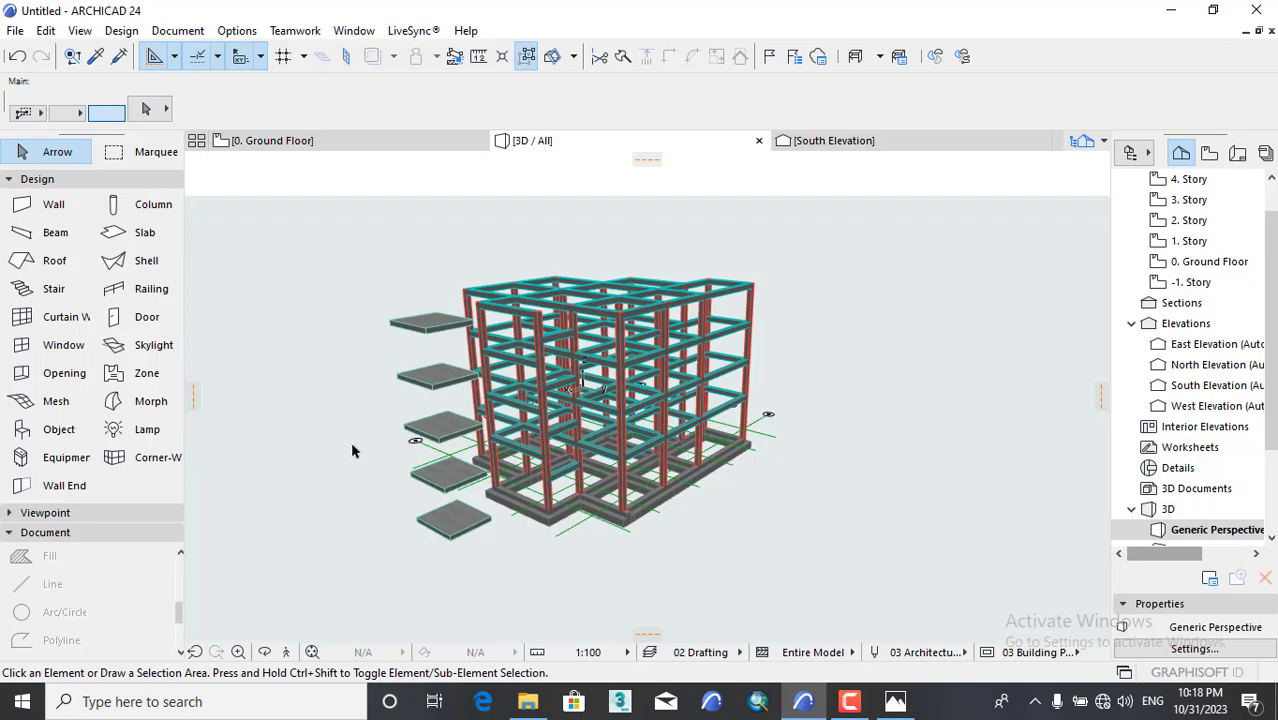
{"action": "middle_click_drag", "start_coordinate": [352, 451], "coordinate": [917, 436], "text": "shift"}
{"action": "scroll", "coordinate": [557, 504], "scroll_direction": "up", "scroll_amount": 10}
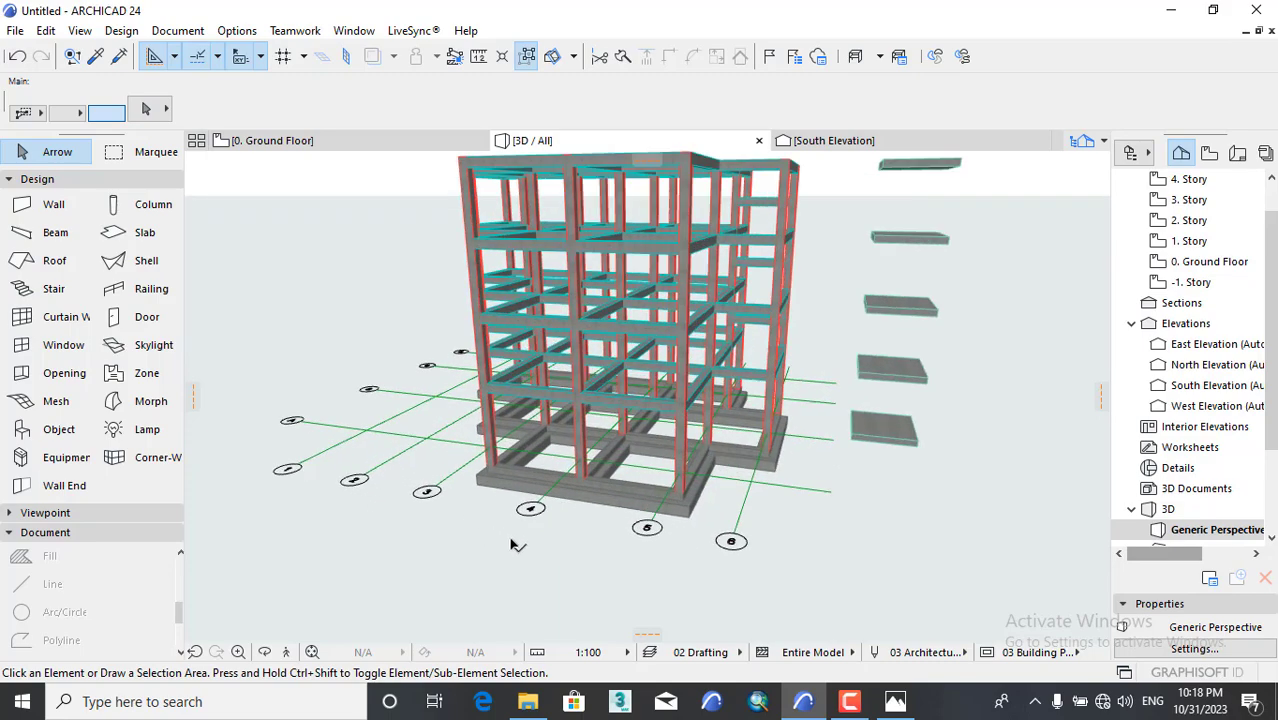
{"action": "scroll", "coordinate": [816, 501], "scroll_direction": "down", "scroll_amount": 10}
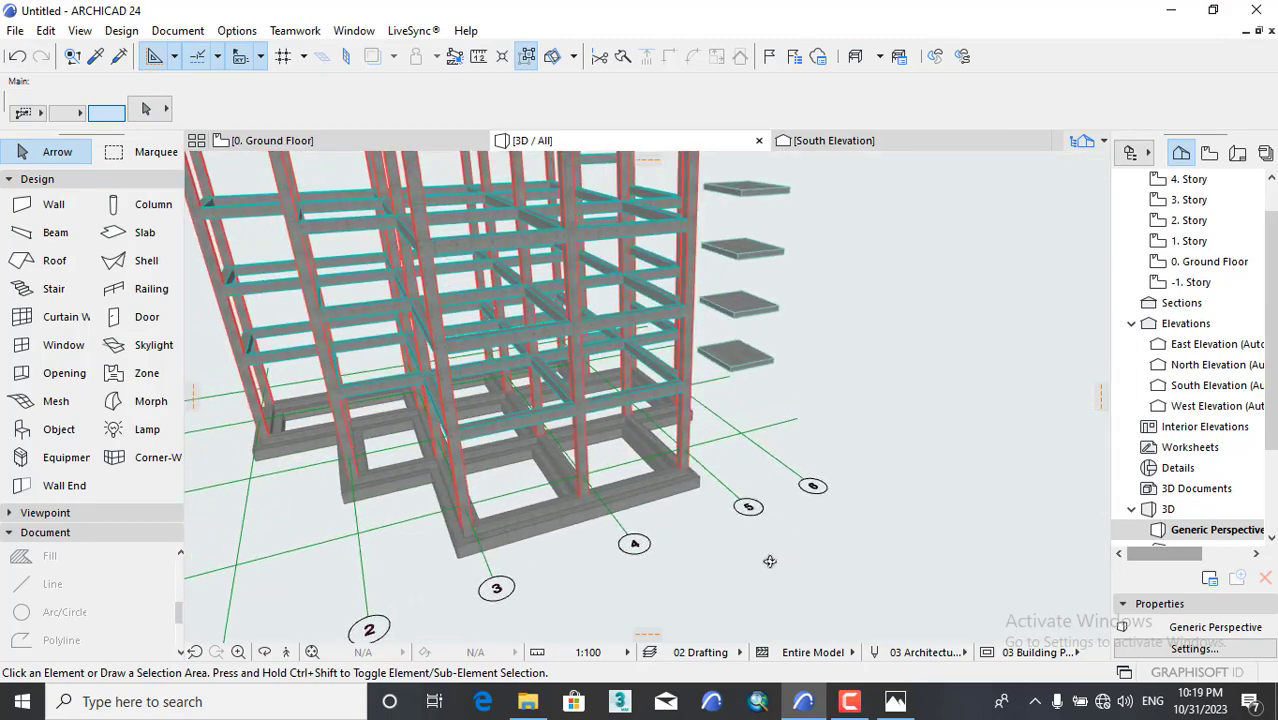
{"action": "middle_click_drag", "start_coordinate": [534, 479], "coordinate": [581, 495], "text": "shift"}
{"action": "scroll", "coordinate": [581, 495], "scroll_direction": "up", "scroll_amount": 5}
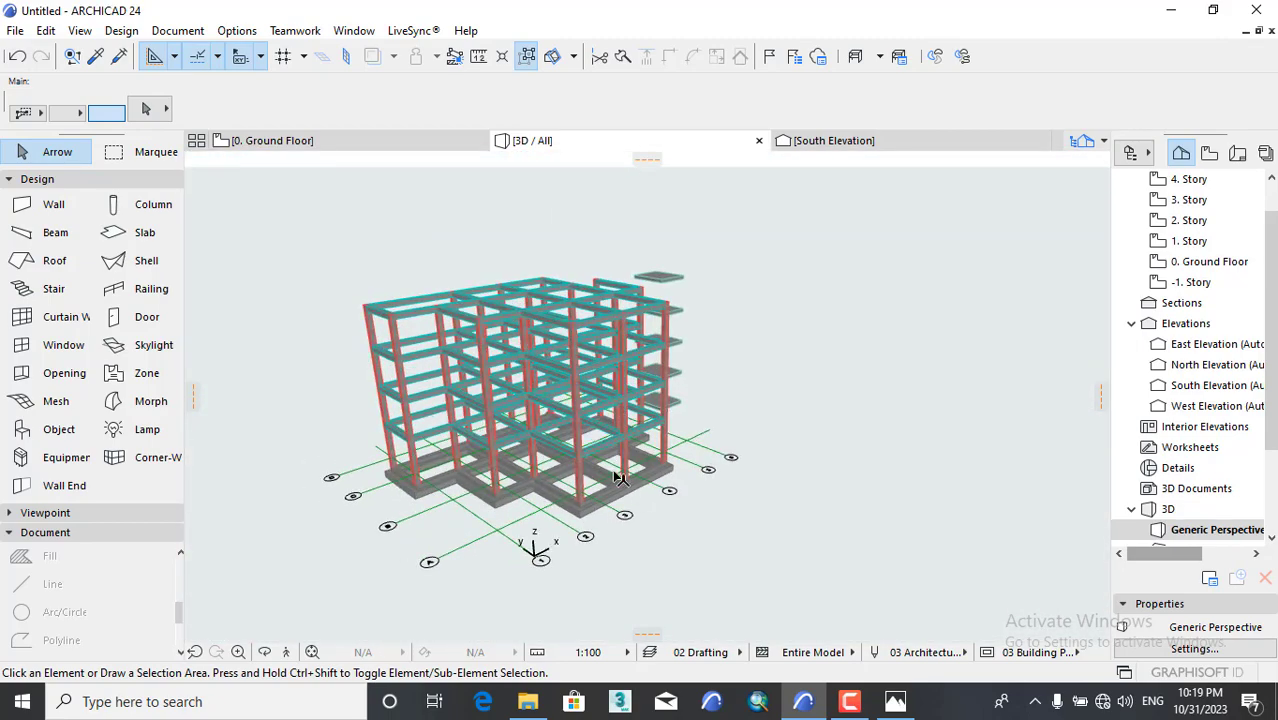
{"action": "middle_click_drag", "start_coordinate": [763, 534], "coordinate": [607, 555], "text": "shift"}
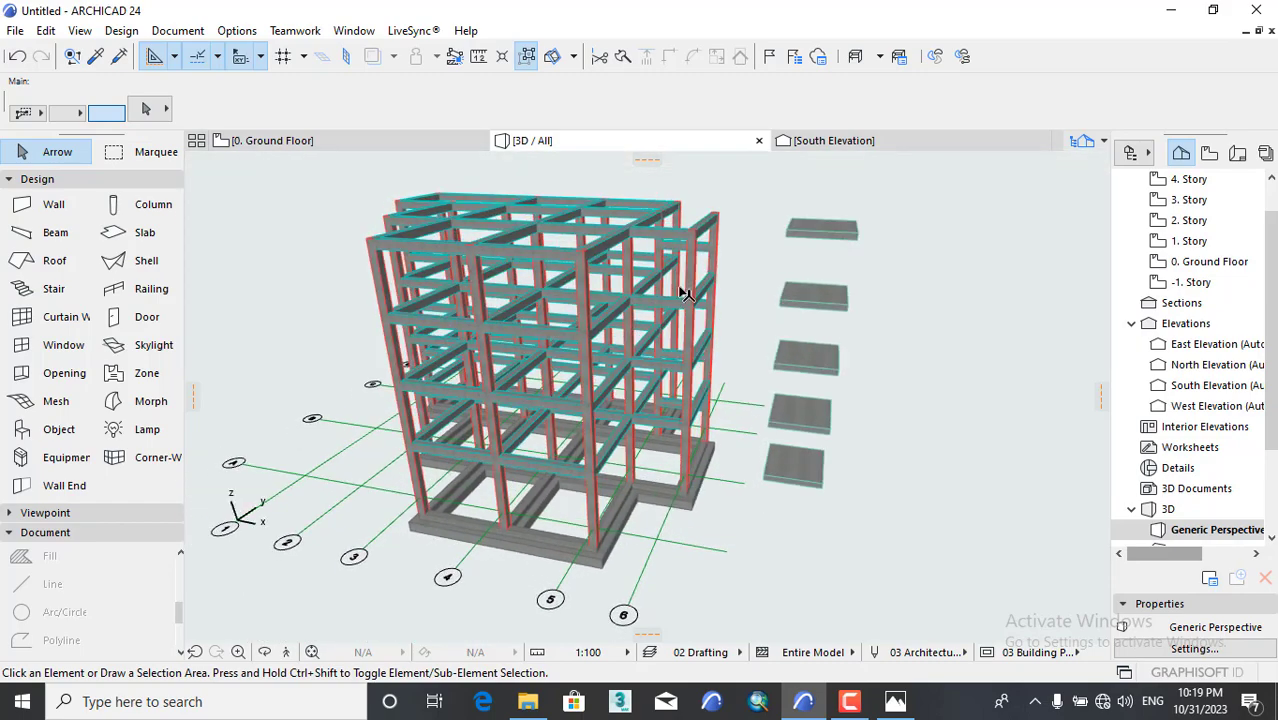
{"action": "middle_click_drag", "start_coordinate": [748, 520], "coordinate": [620, 432], "text": "shift"}
{"action": "scroll", "coordinate": [685, 279], "scroll_direction": "down", "scroll_amount": 4}
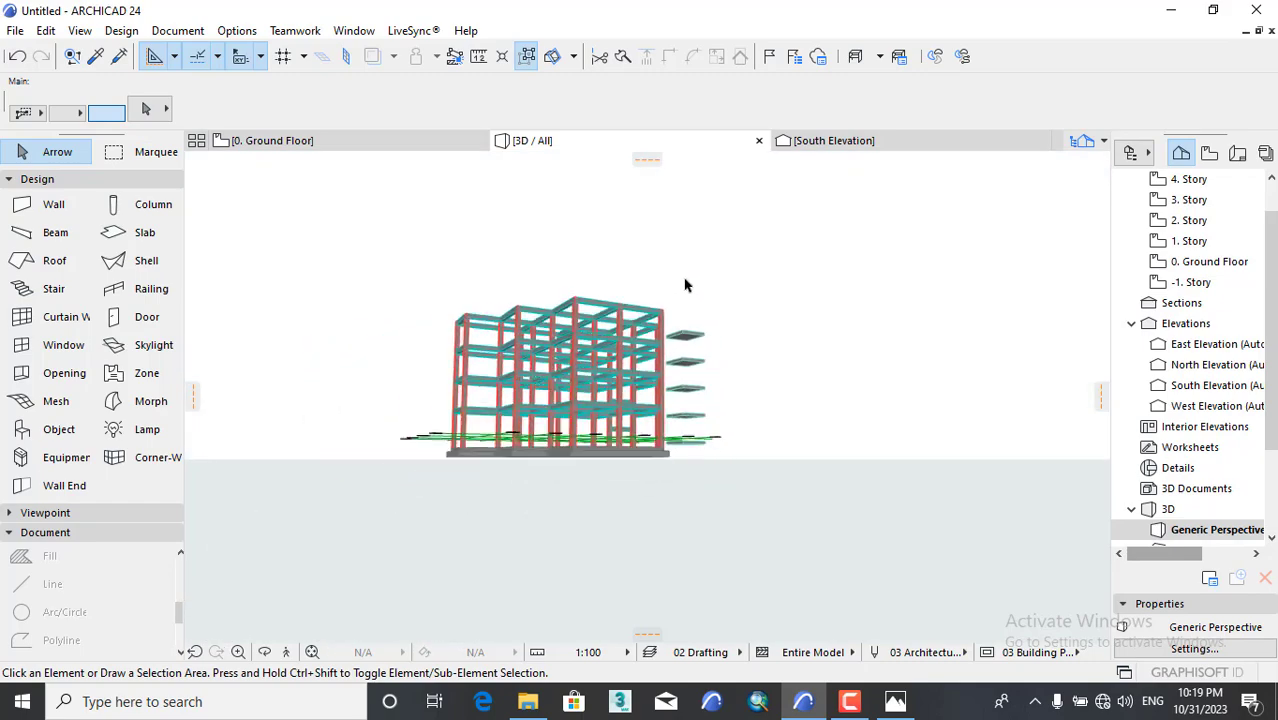
{"action": "middle_click_drag", "start_coordinate": [685, 281], "coordinate": [665, 453], "text": "shift"}
{"action": "scroll", "coordinate": [576, 559], "scroll_direction": "up", "scroll_amount": 3}
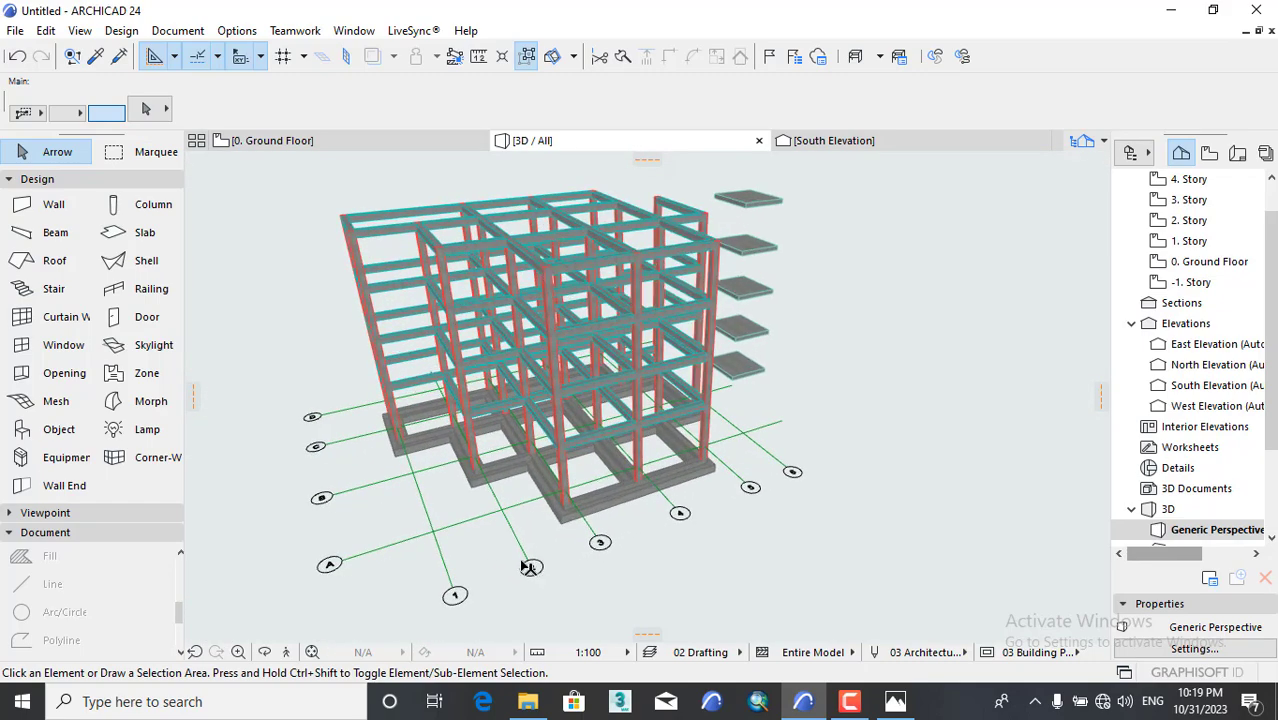
{"action": "middle_click_drag", "start_coordinate": [486, 562], "coordinate": [525, 527]}
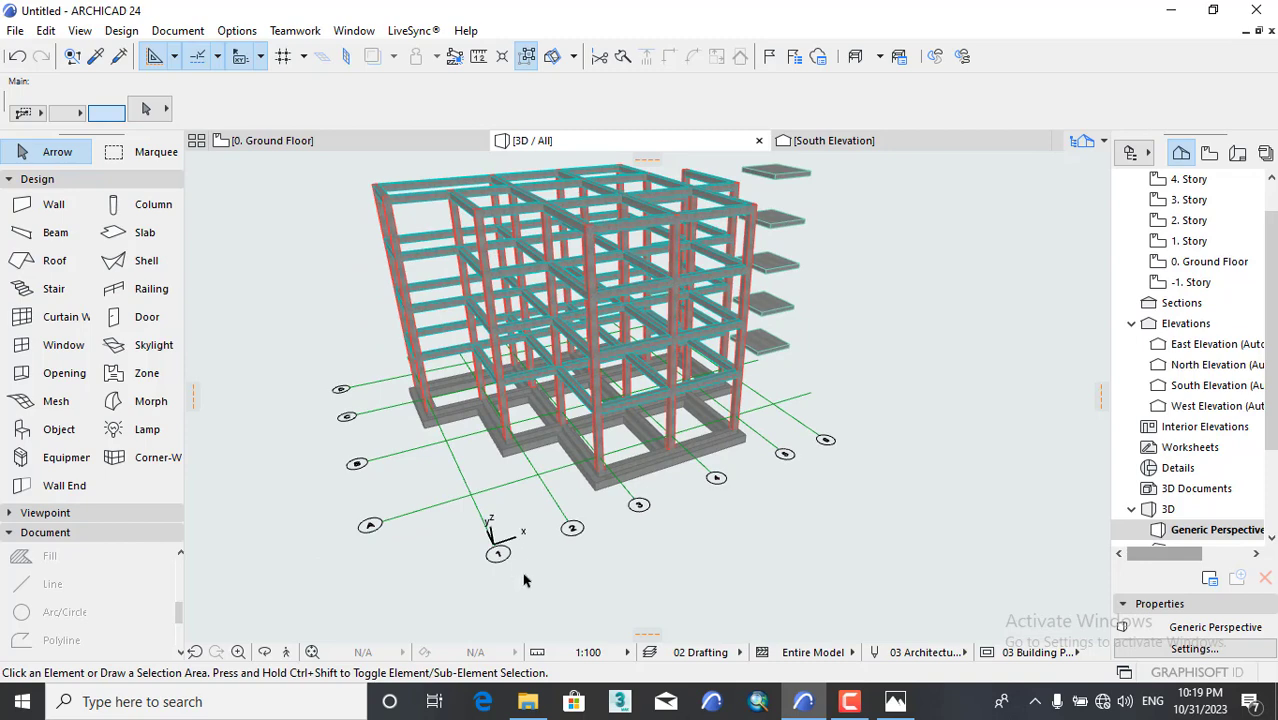